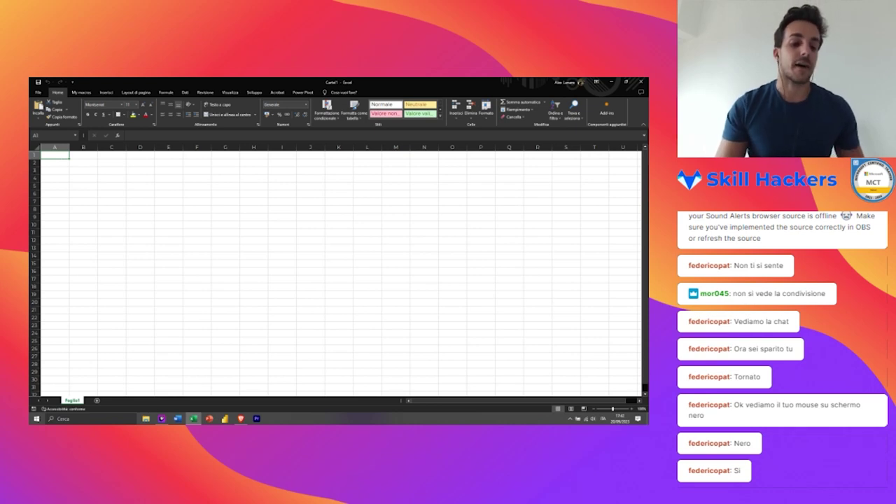
Step: Add a blank Foglio2 sheet, select a few cells on it, then go back to Foglio1
left_click(97, 400)
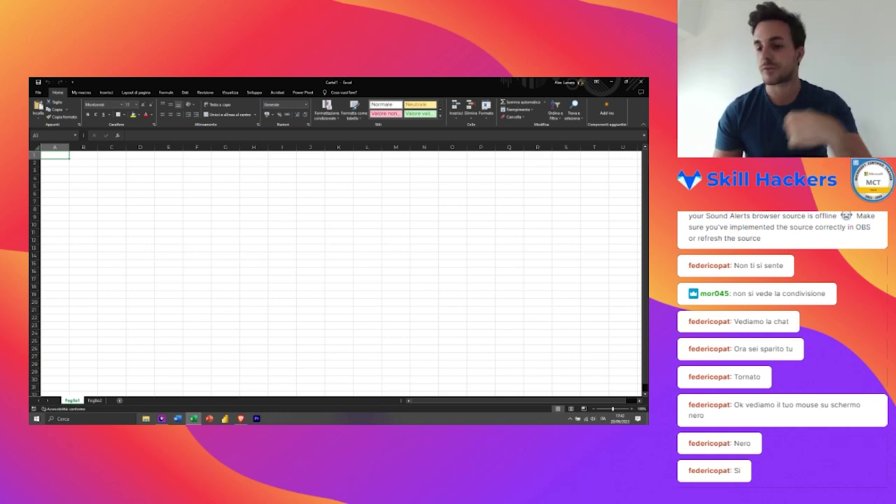
left_click(98, 400)
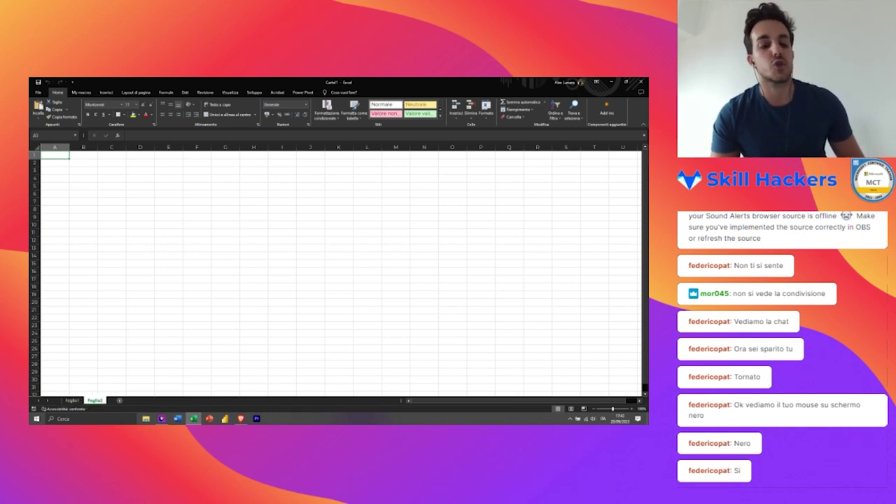
left_click_drag(111, 263, 128, 219)
left_click(130, 217)
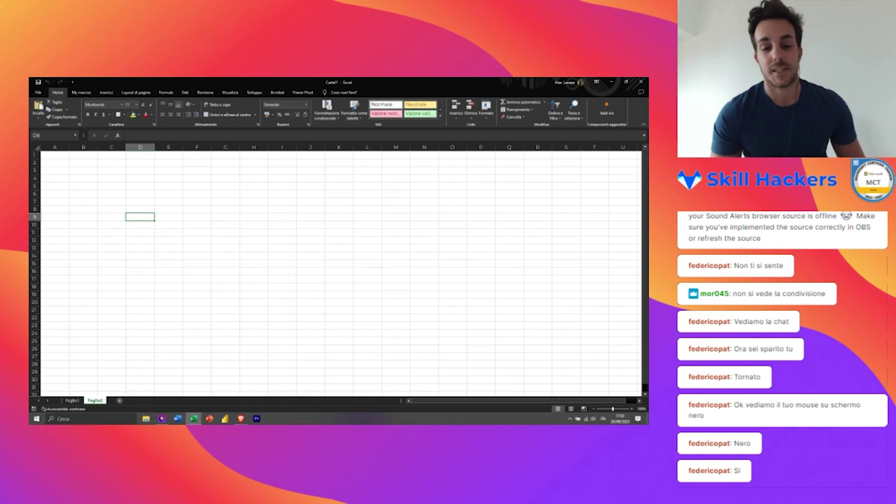
left_click(197, 248)
left_click(168, 217)
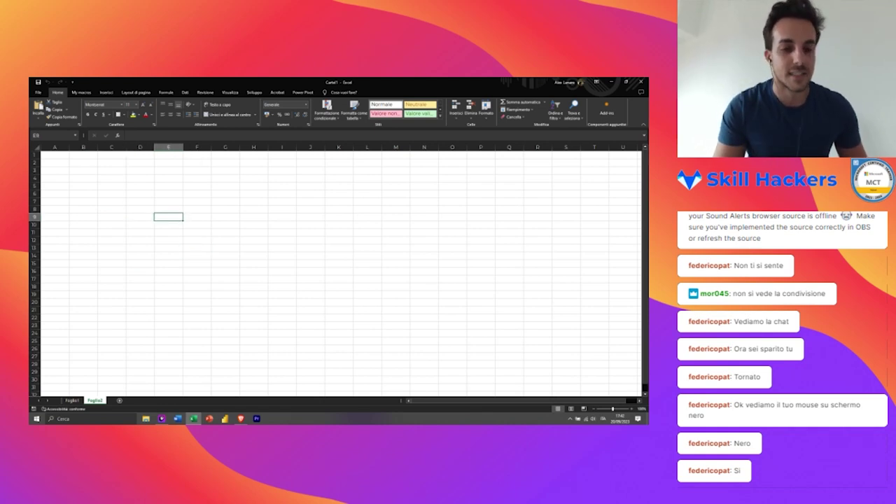
left_click(142, 209)
left_click(168, 224)
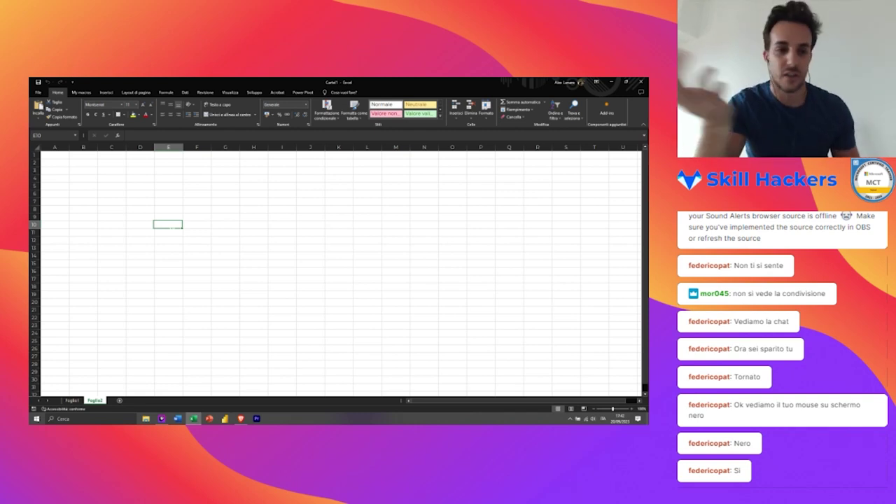
left_click(168, 186)
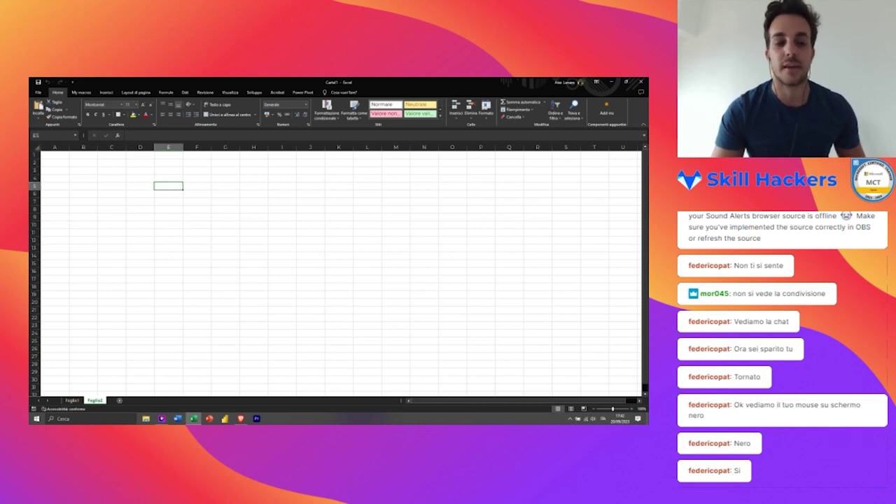
left_click(72, 400)
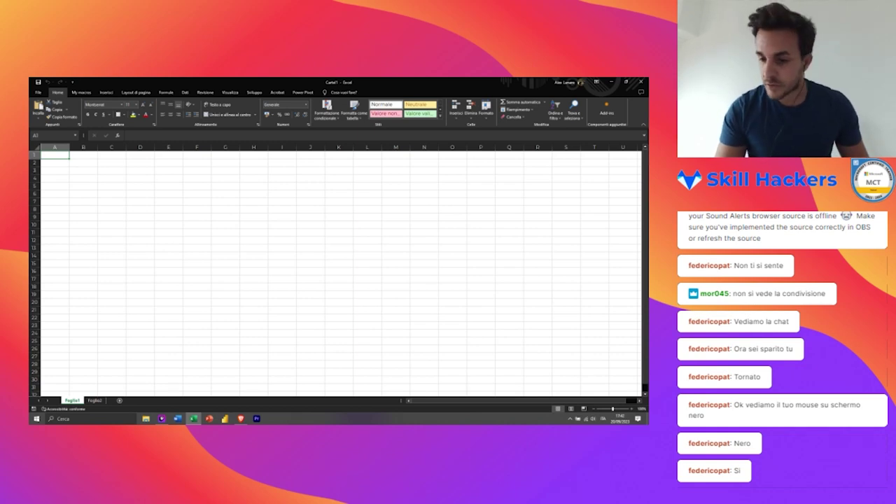
Step: Enter the heading Progetto in A1 and return the selection to B1
scroll(336, 273, "up", 4, "ctrl")
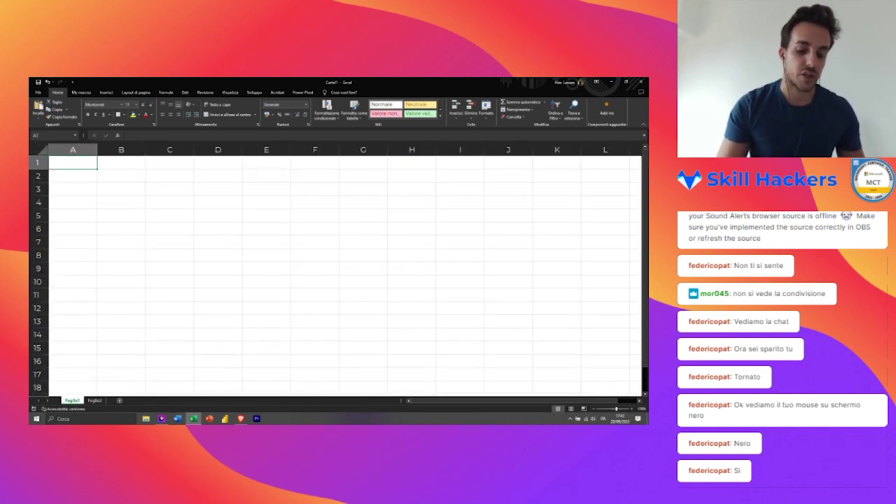
type("Progetto")
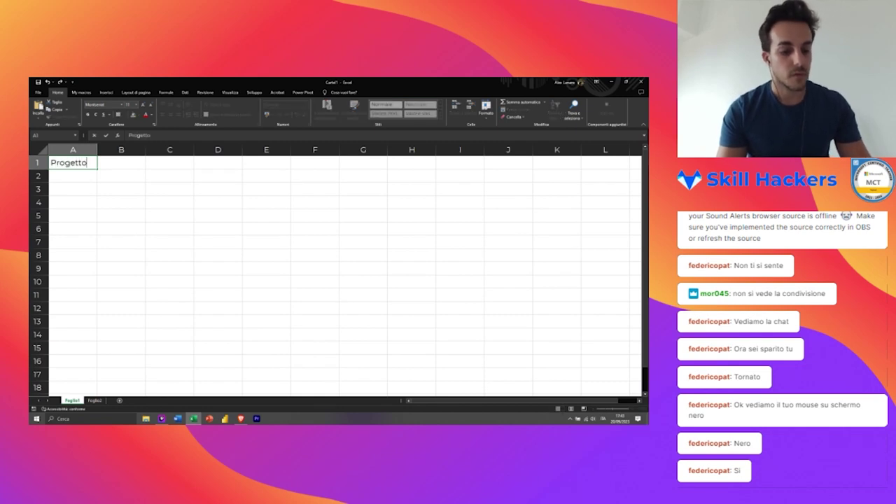
key("Tab")
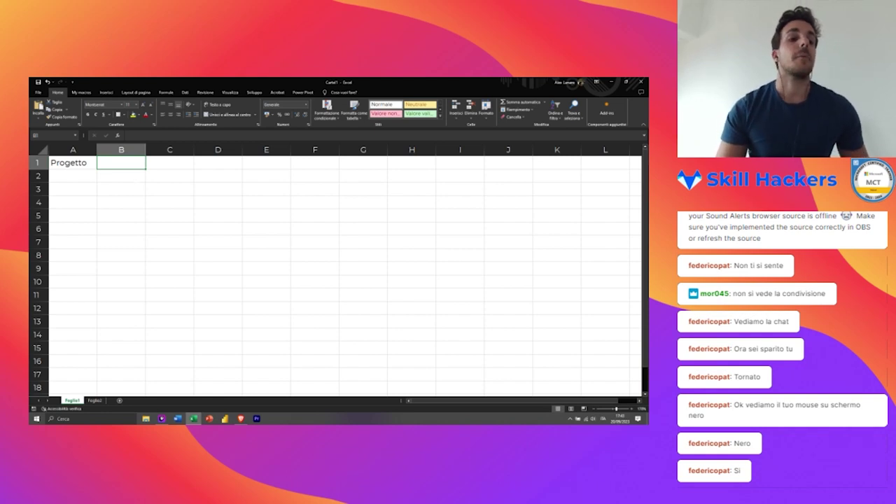
left_click(73, 162)
left_click(121, 163)
left_click(169, 162)
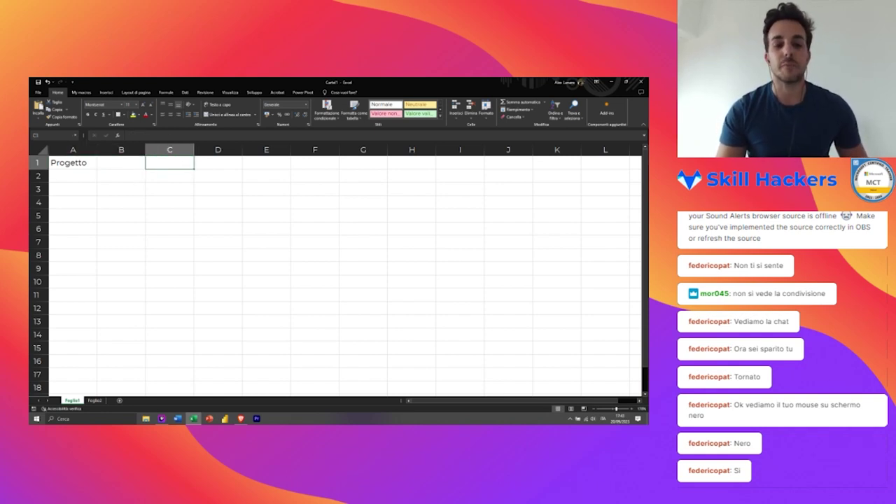
left_click(218, 162)
left_click(266, 162)
left_click(315, 162)
left_click(363, 163)
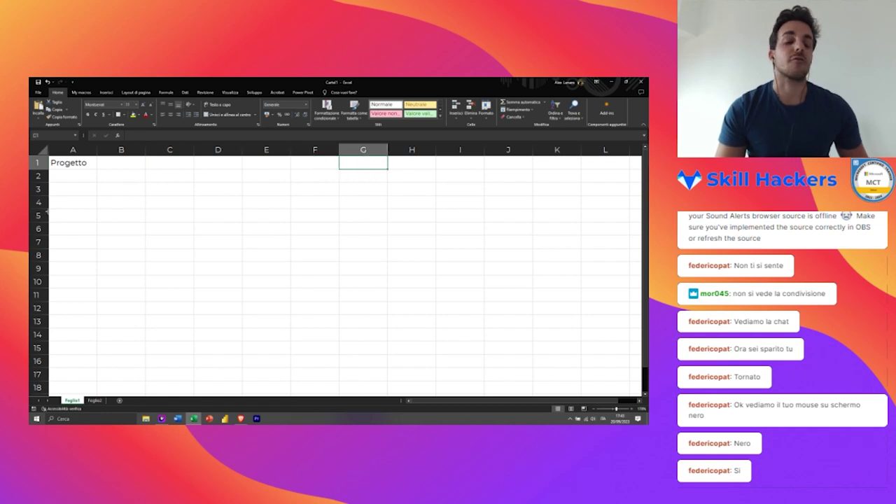
left_click(121, 162)
left_click(121, 176)
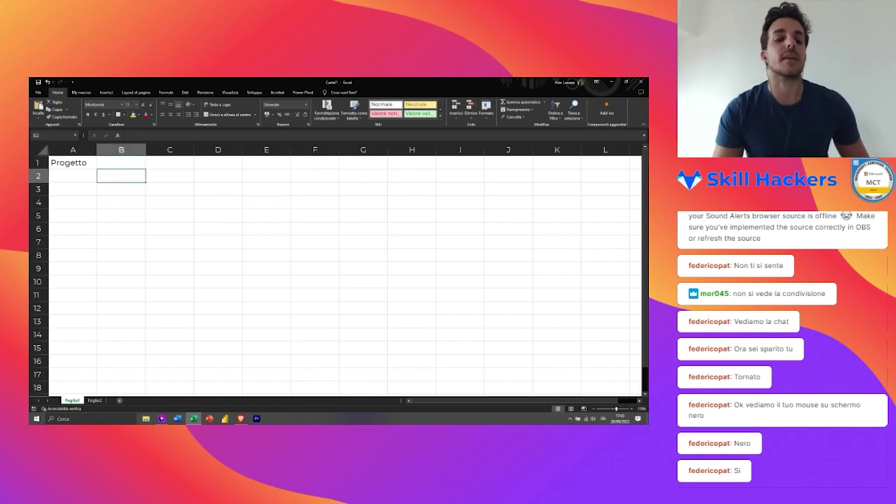
left_click(121, 163)
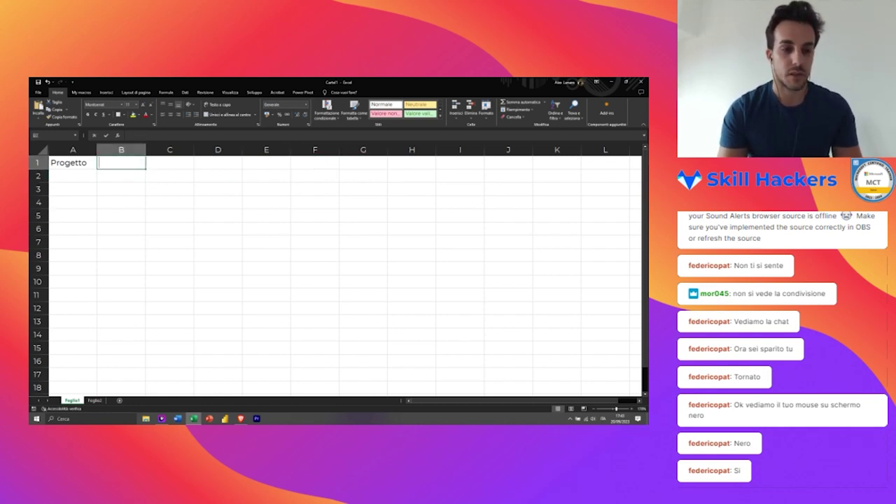
Step: Enter headings Responsabile, Priorità and Tipologia in B1:D1 and autofit column B
type("Responsabile")
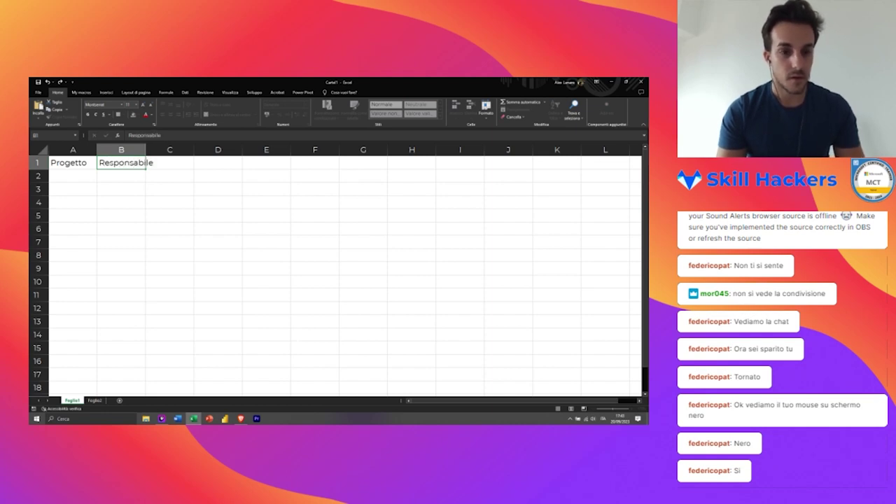
key("Tab")
type("Pr")
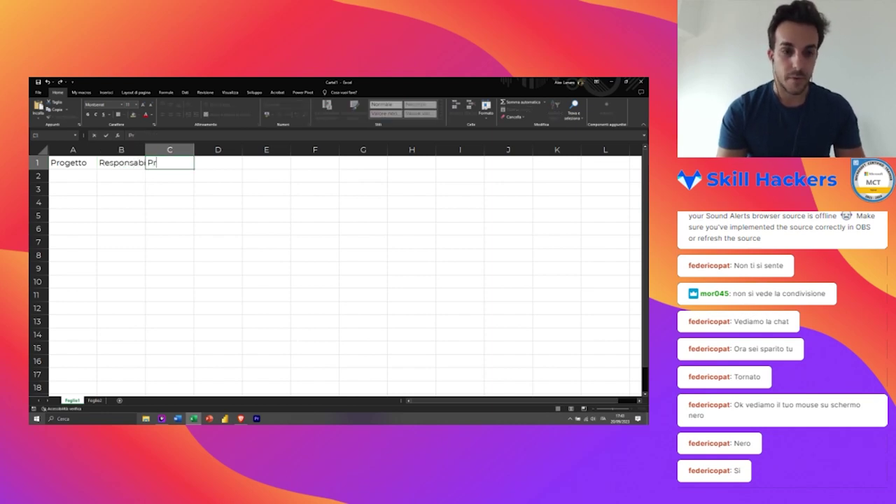
type("à")
key("Tab")
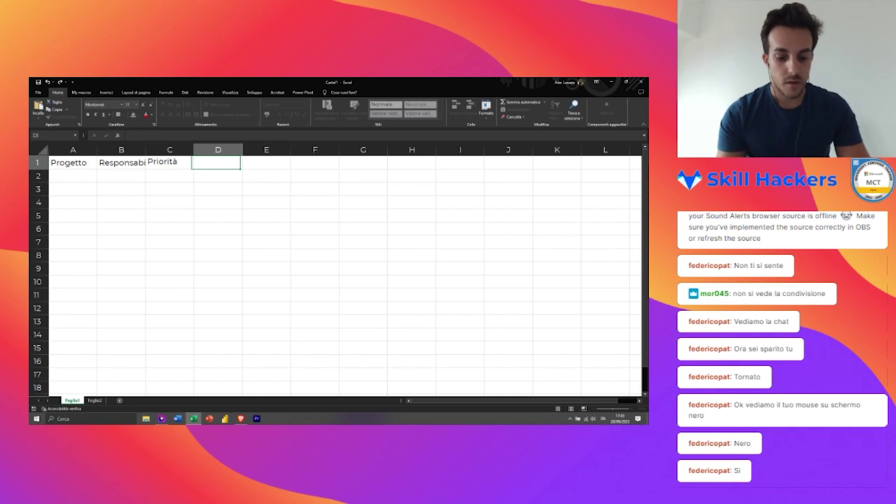
type("Tipologia")
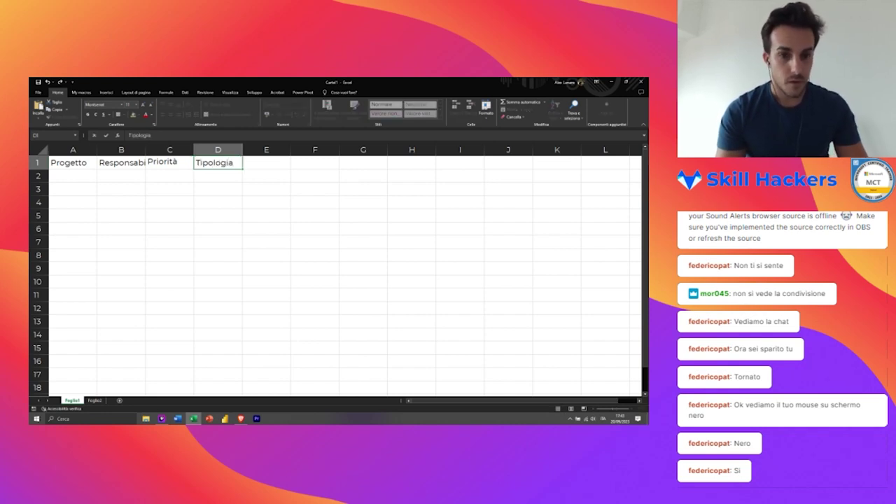
key("Tab")
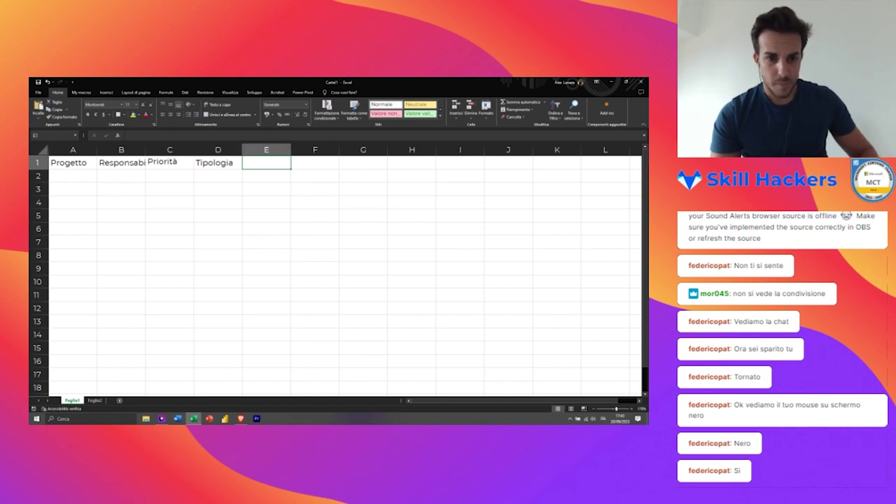
double_click(145, 150)
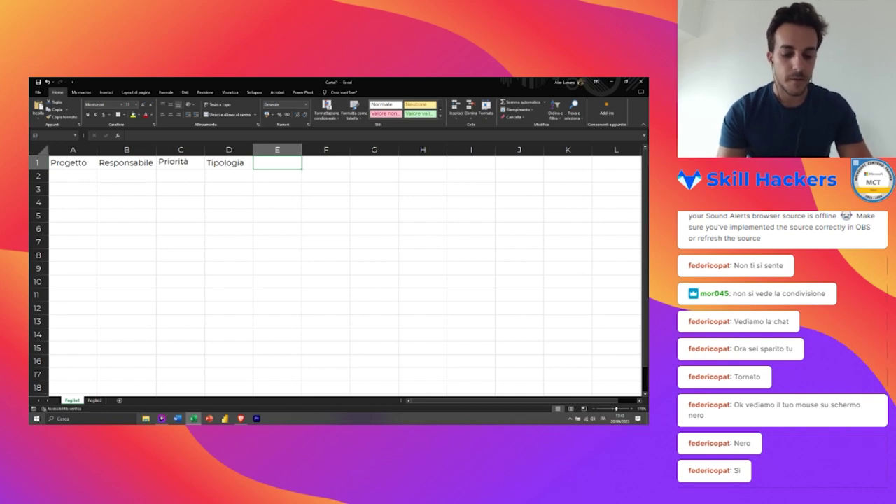
Step: Enter the heading Durata in E1
type("Durata")
key("Return")
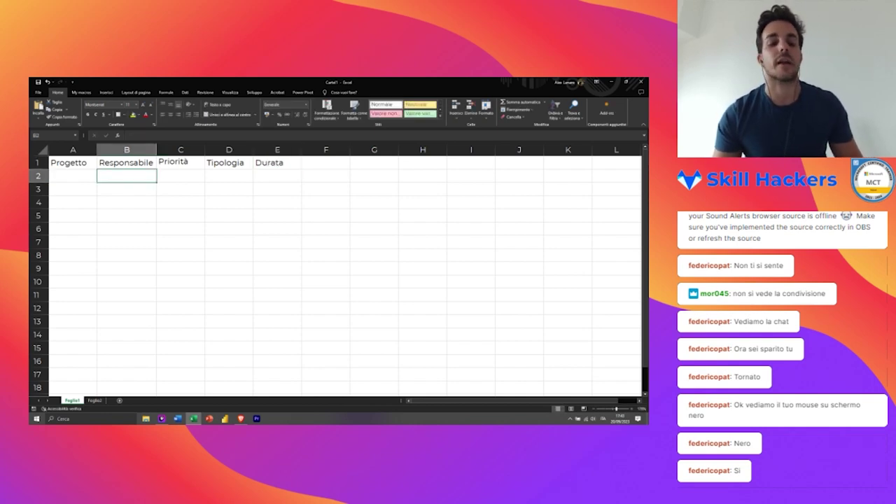
key("Tab")
key("Tab")
key("Tab")
key("Up")
key("Right")
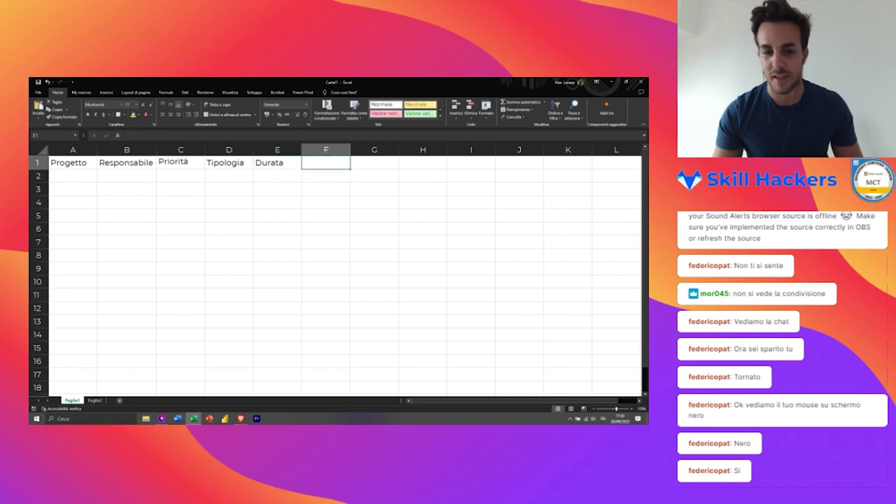
key("Down")
key("Left")
Step: Enter the heading Completamento in F1, then select A2 for the data rows
key("Up")
key("Right")
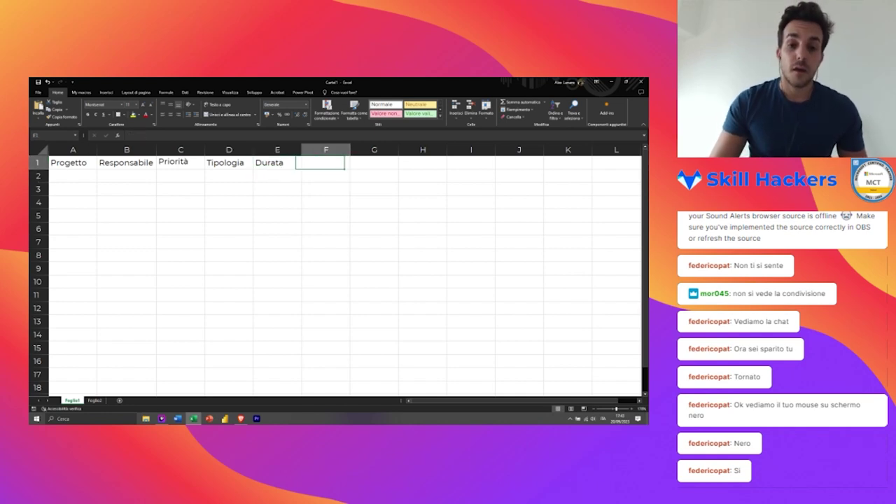
type("Completamento")
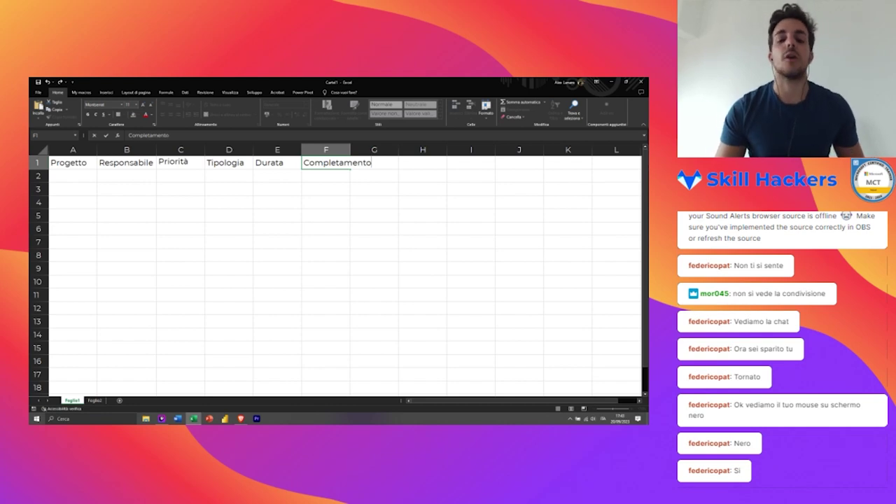
key("Return")
key("Left")
key("Right")
key("Up")
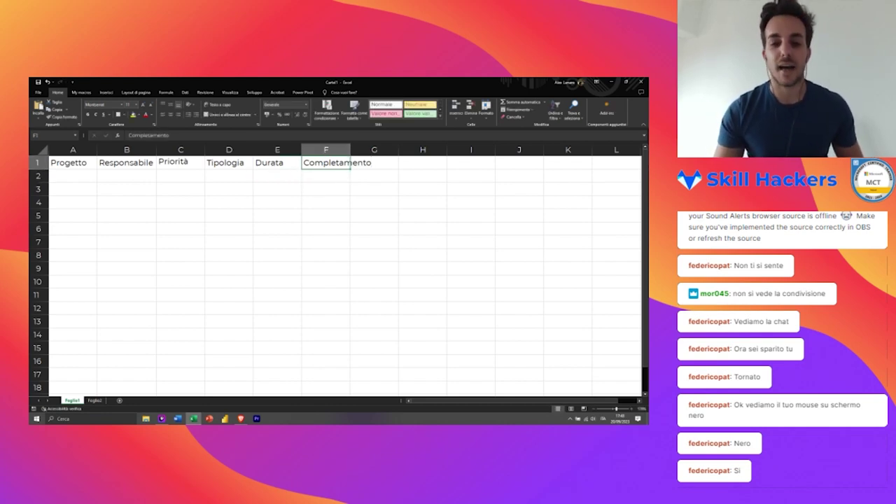
key("Right")
key("Left")
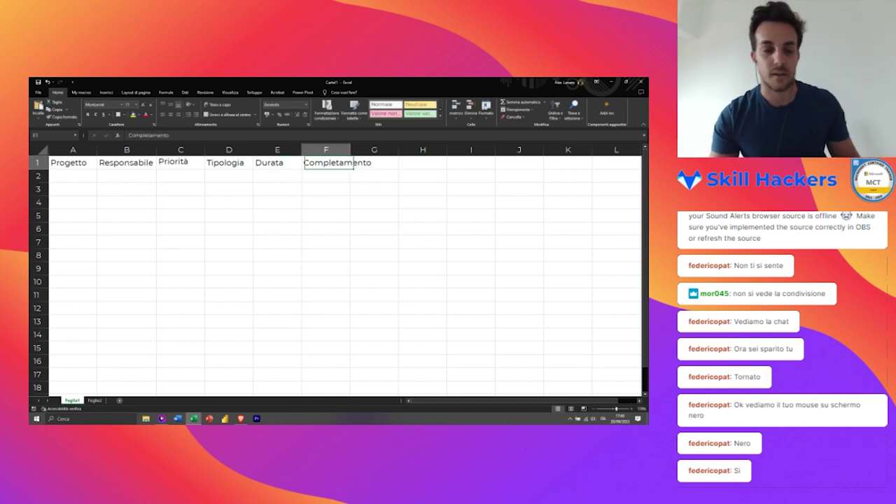
left_click(73, 176)
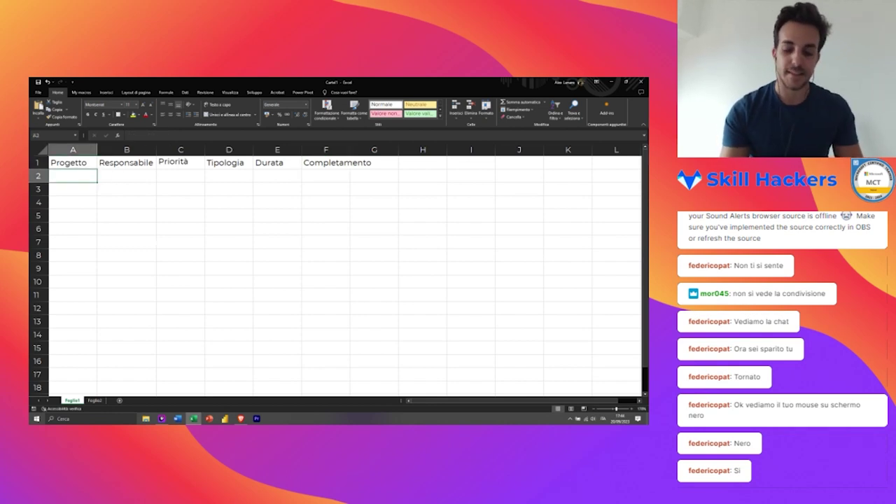
Step: Enter 'Prog. 1' in A2 and fill the series down to 'Prog. 7' in A8
type("Prog")
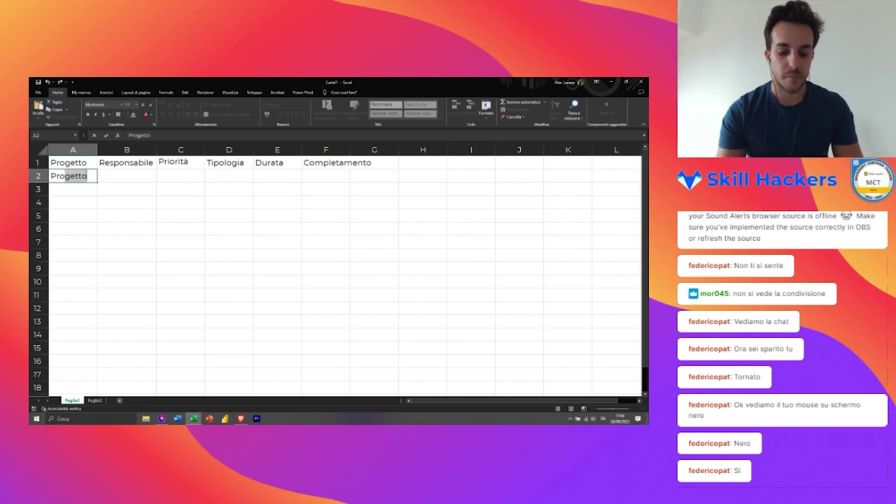
type(".")
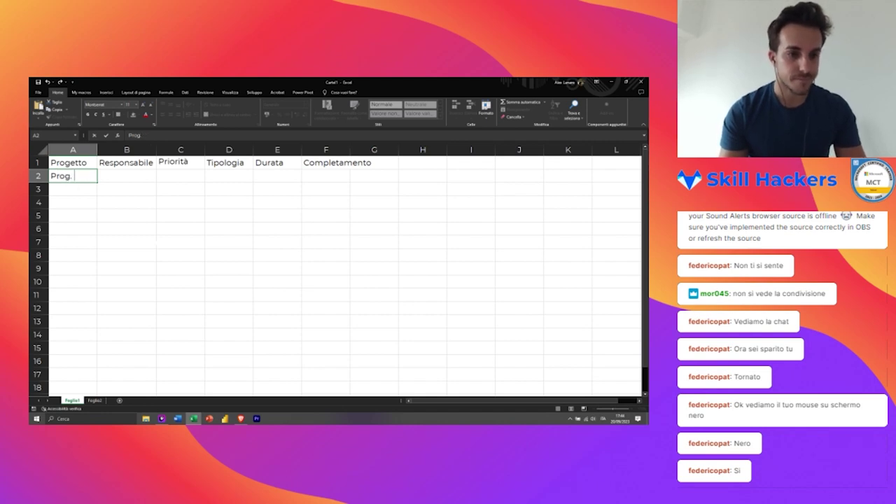
type(" 1")
key("Return")
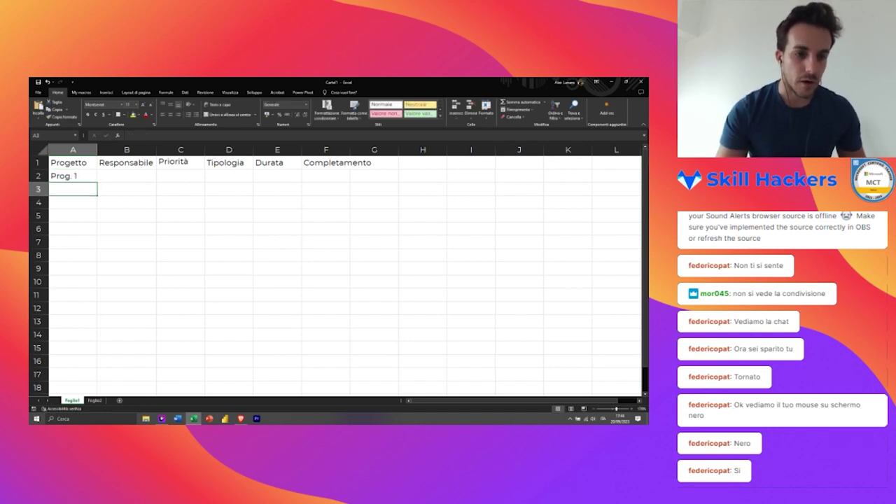
left_click(73, 176)
left_click_drag(96, 182, 97, 258)
left_click(126, 255)
left_click(72, 176)
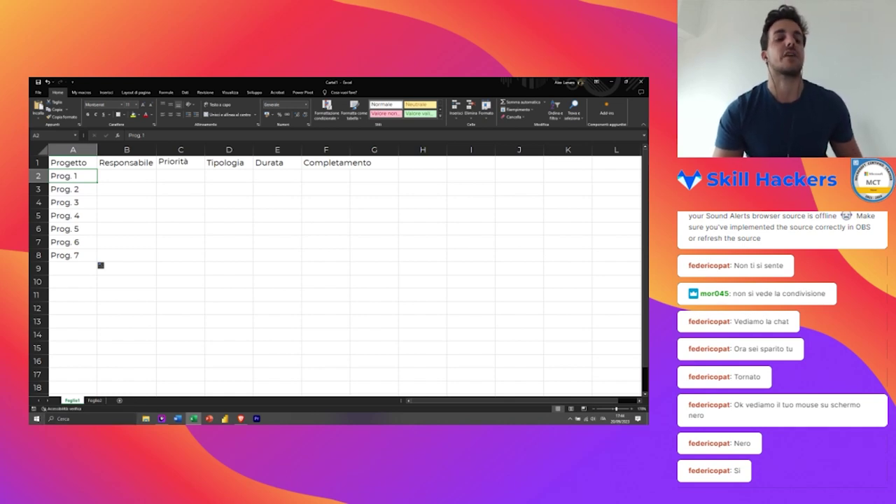
Step: Enter three team members' names in B2:B4 as project owners
left_click(126, 176)
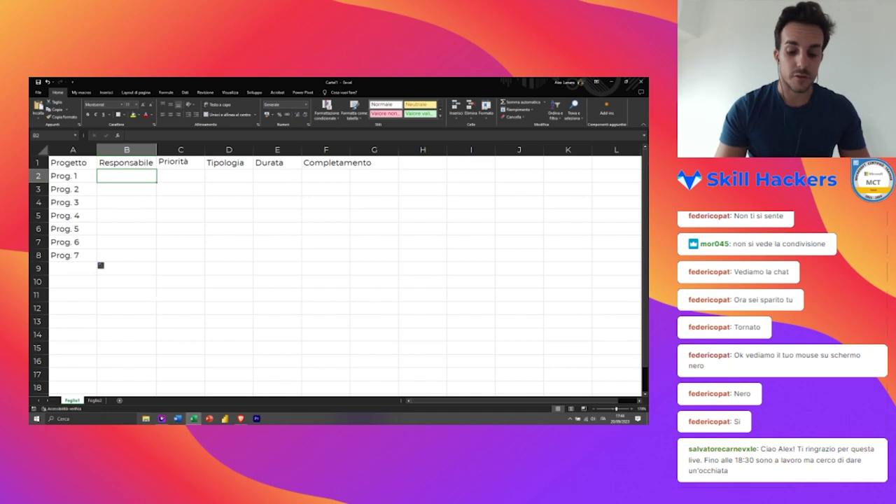
type("Alex")
key("Return")
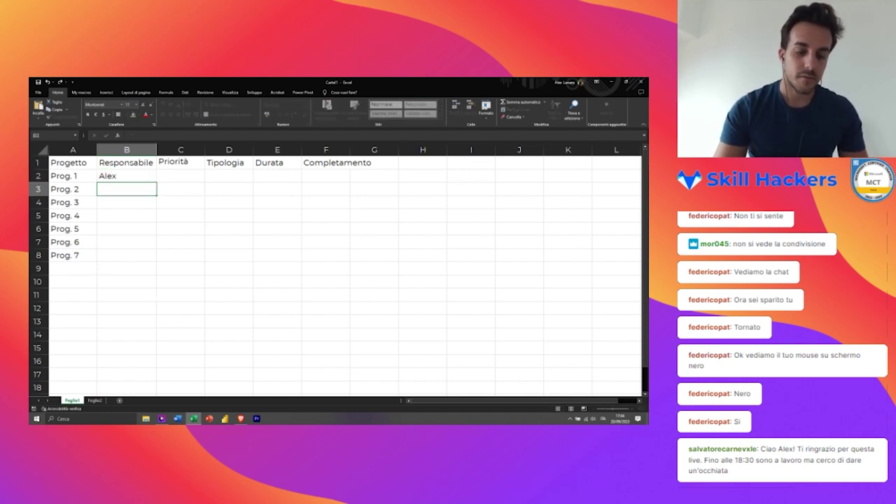
type("LLca")
key("Return")
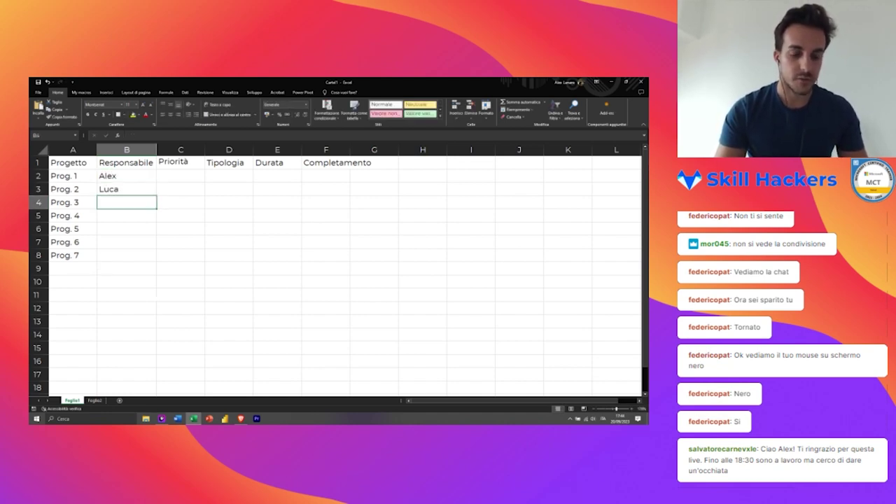
type("Teresa")
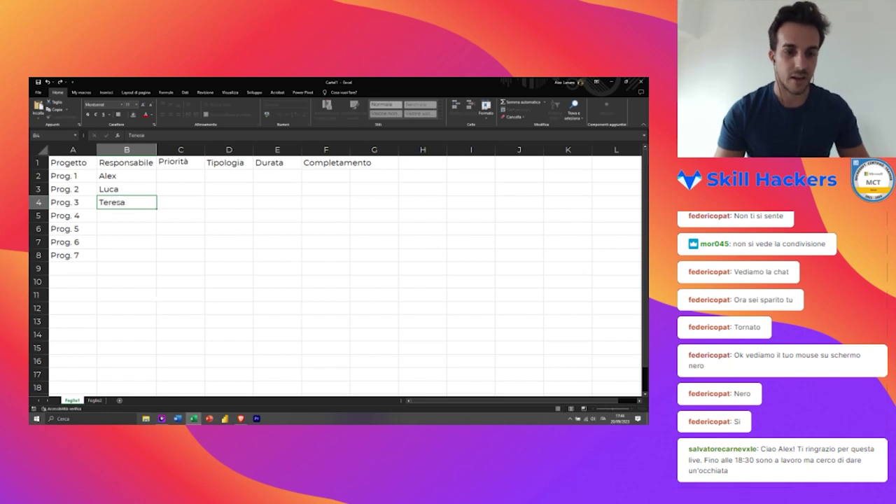
key("Return")
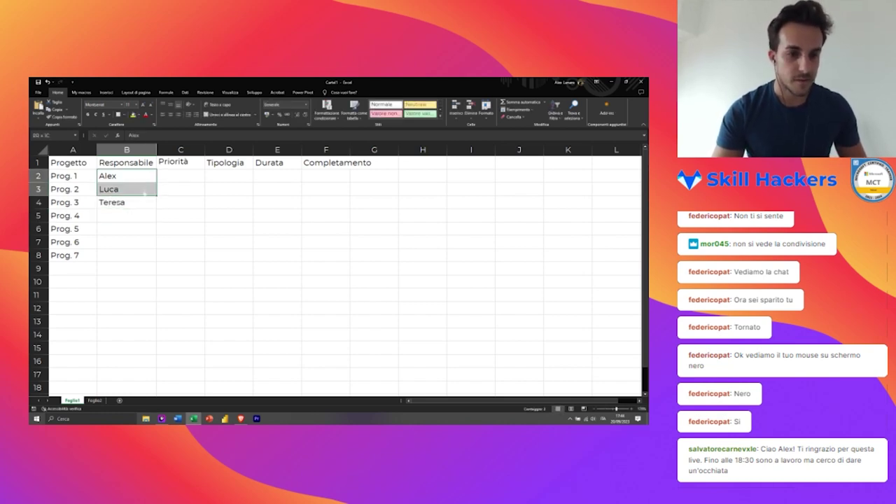
Step: Copy the three names into B5:B7 and enter a team member's name in B8 for Prog. 7
left_click(126, 202)
mouse_move(126, 176)
left_mouse_down()
mouse_move(126, 202)
mouse_move(135, 199)
left_mouse_up()
key("ctrl+c")
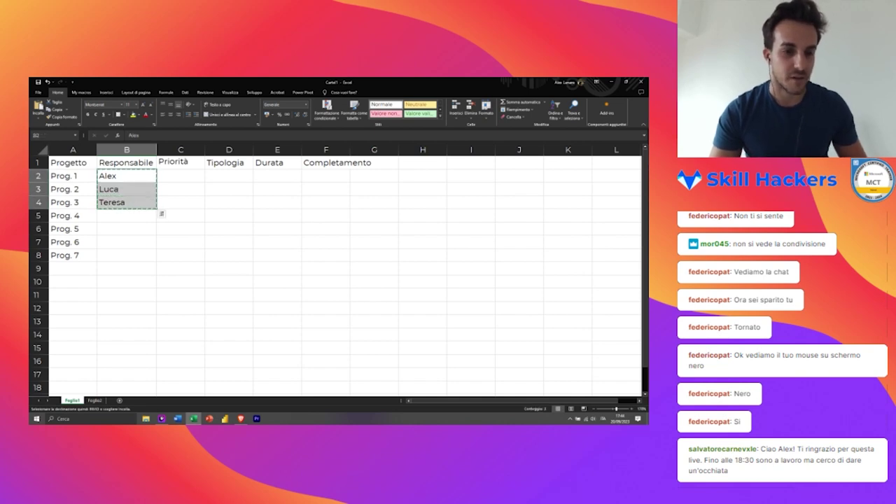
left_click(126, 215)
key("ctrl+v")
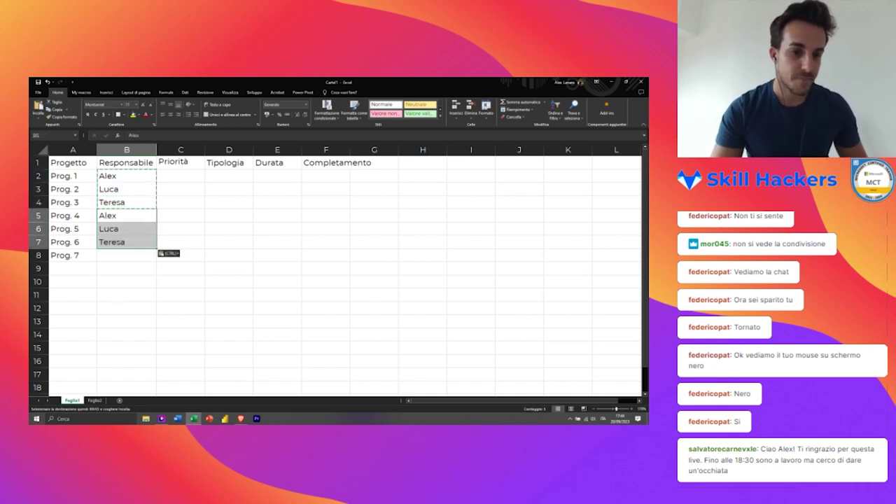
left_click(126, 255)
type("Alex")
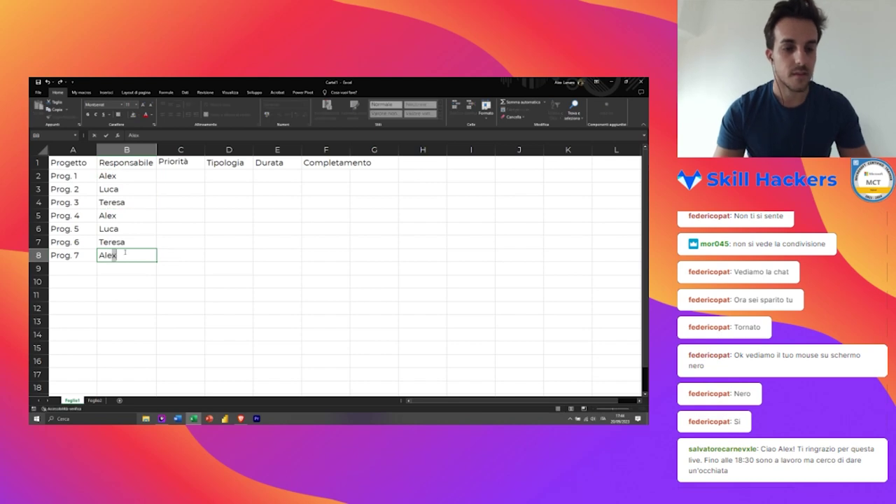
key("Return")
key("Right")
key("Up")
key("Up")
key("Up")
key("Up")
key("Up")
key("Up")
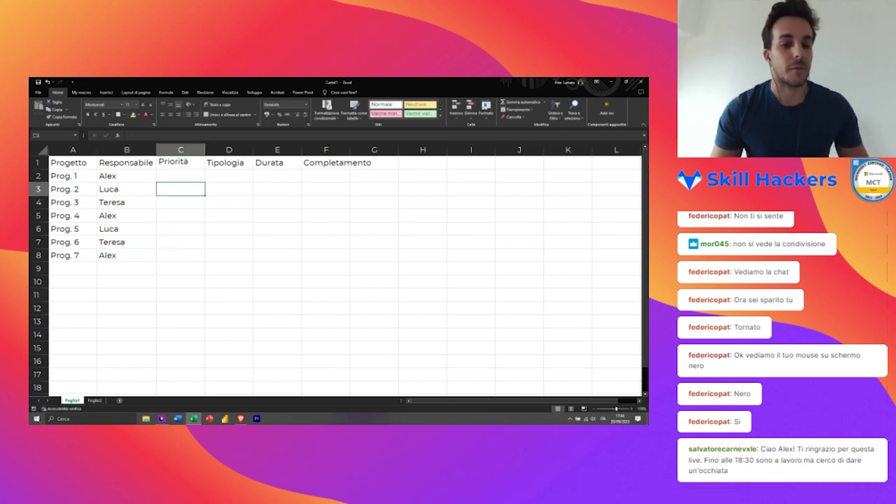
key("Up")
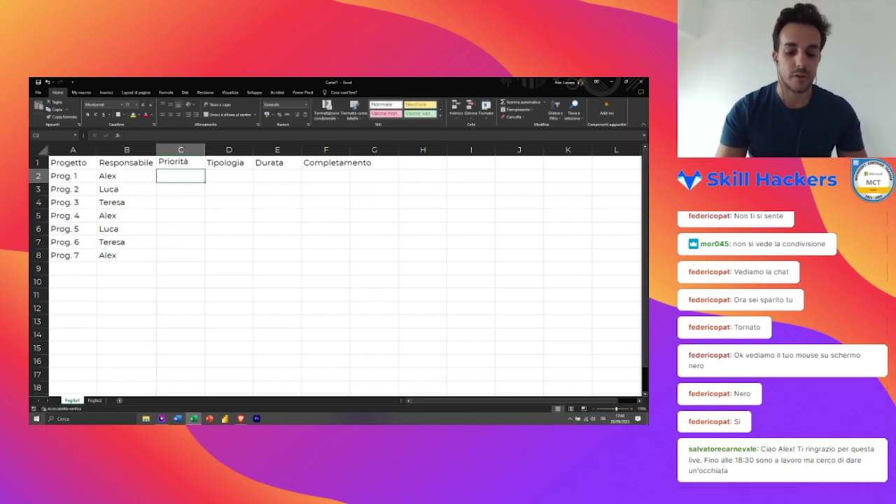
Step: Enter priorities Urgente, Alta and Media in C2:C4
type("Urgente")
key("Return")
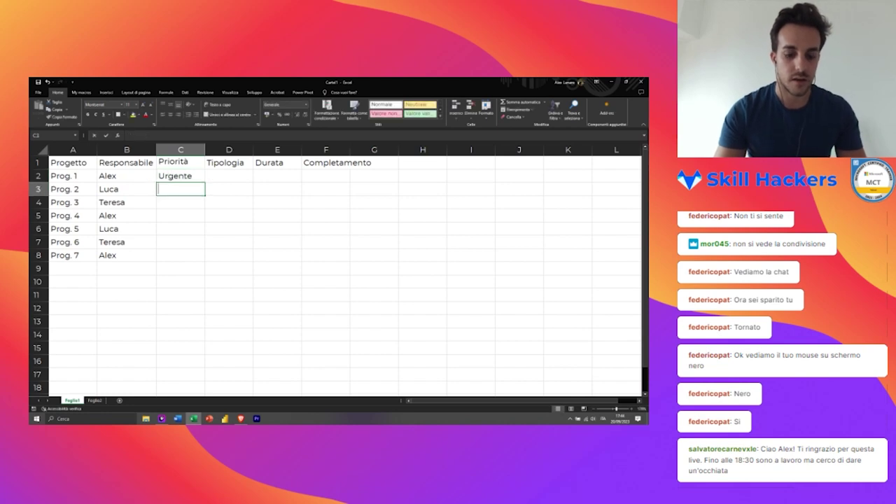
type("Alta")
key("Return")
type("MEdi")
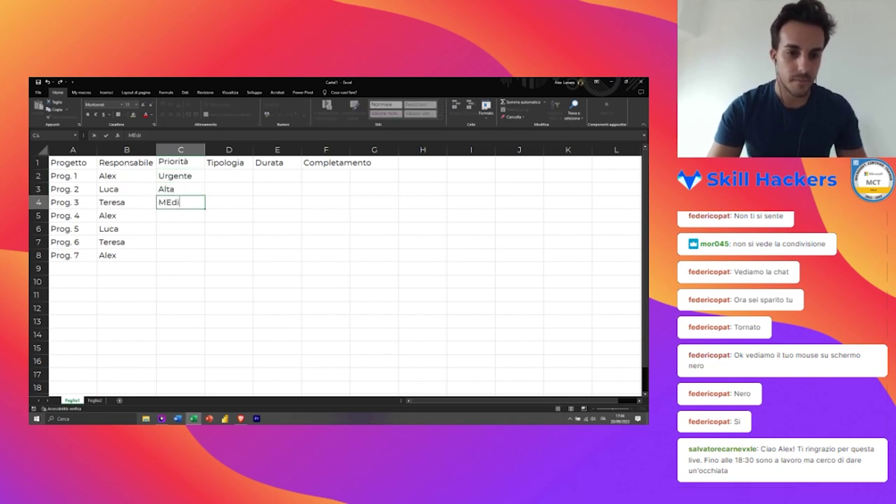
type("a")
key("Return")
Step: Copy the three priorities into C5:C7 and set C8 to Media
key("Up")
key("Up")
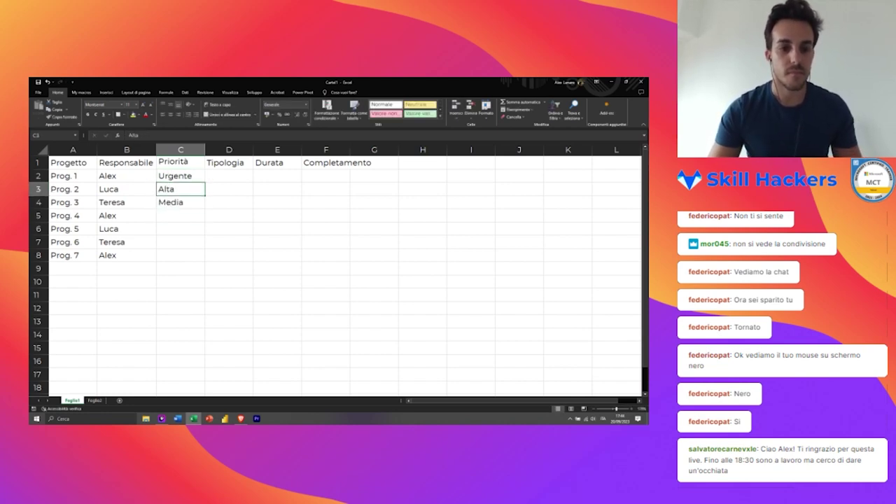
key("Up")
key("shift+Down")
key("shift+Down")
key("ctrl+c")
key("Down")
key("Down")
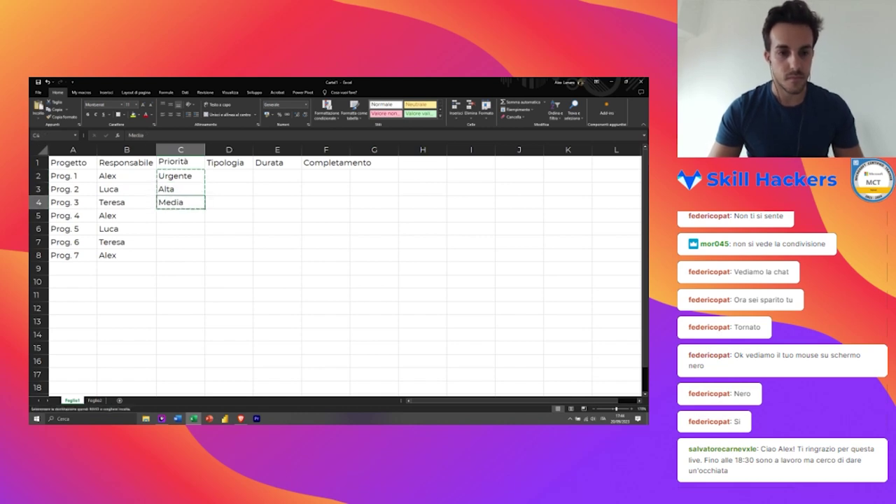
key("Down")
key("ctrl+v")
key("Down")
key("Down")
key("Down")
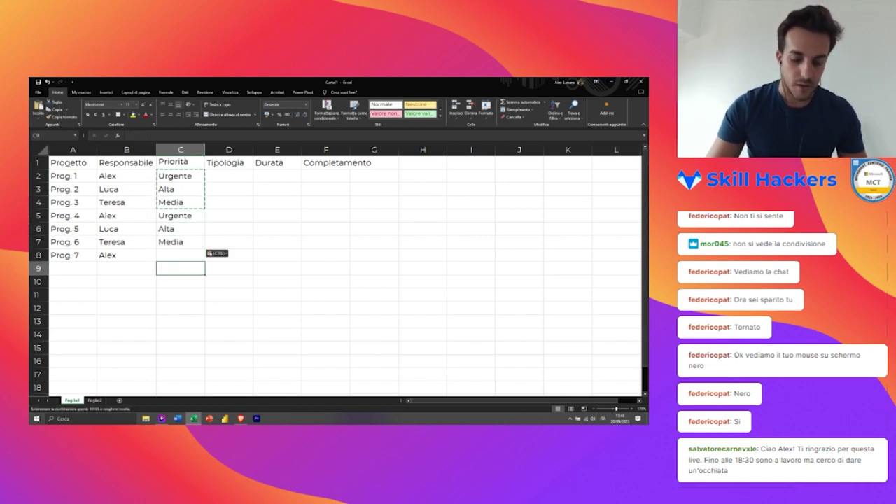
type("Urge")
key("BackSpace")
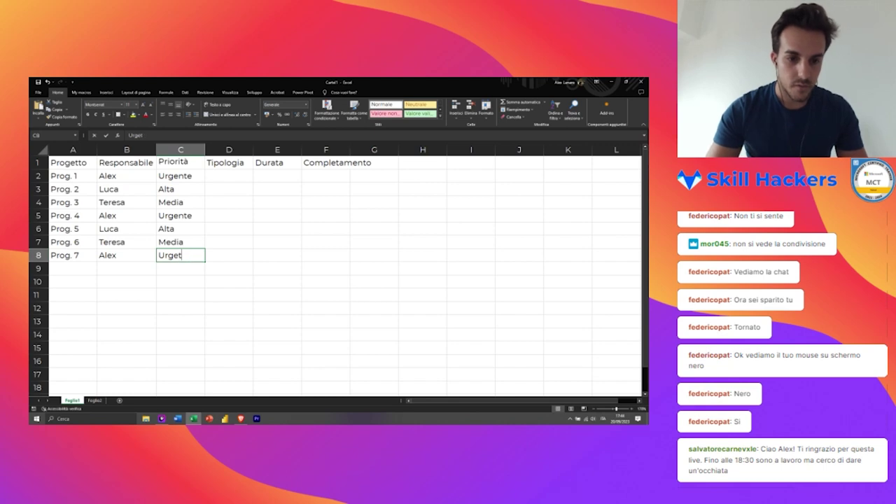
key("BackSpace")
key("BackSpace")
key("BackSpace")
key("BackSpace")
type("Media")
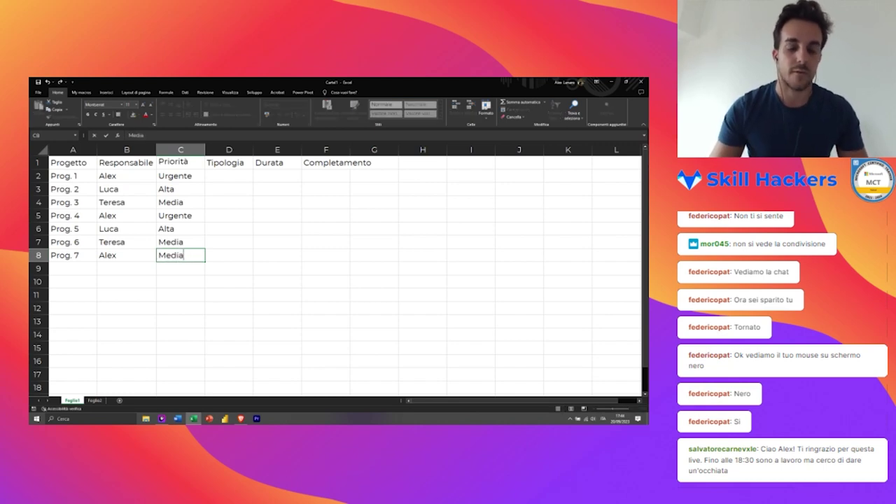
key("Tab")
Step: Enter Tipologia values LT in D2 and ST in D3
key("Up")
key("Up")
key("Up")
key("Up")
key("Up")
key("Up")
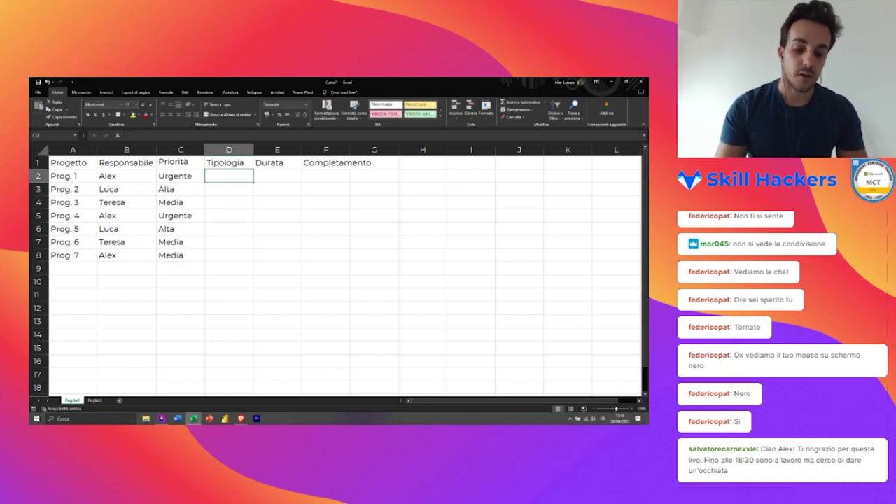
type("LT")
key("Return")
type("ST")
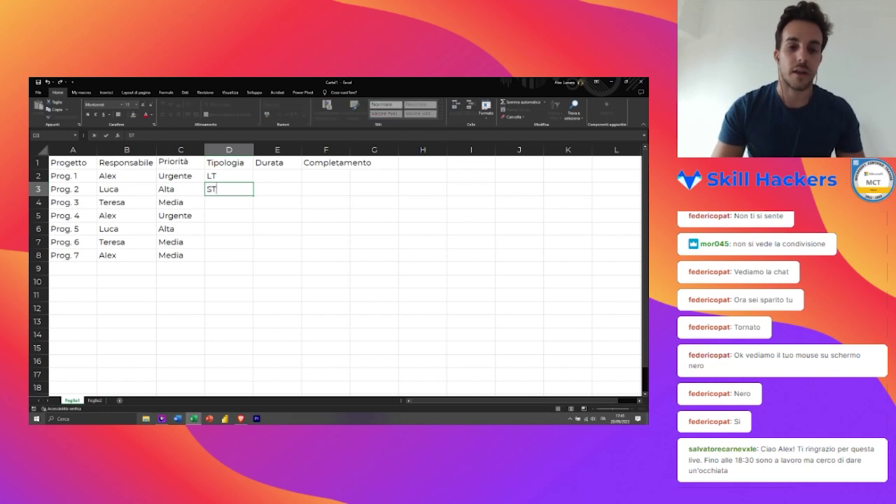
key("Return")
Step: Paste the LT/ST pair repeatedly down to D8 and delete the extra ST in D9
key("Up")
key("Up")
key("Down")
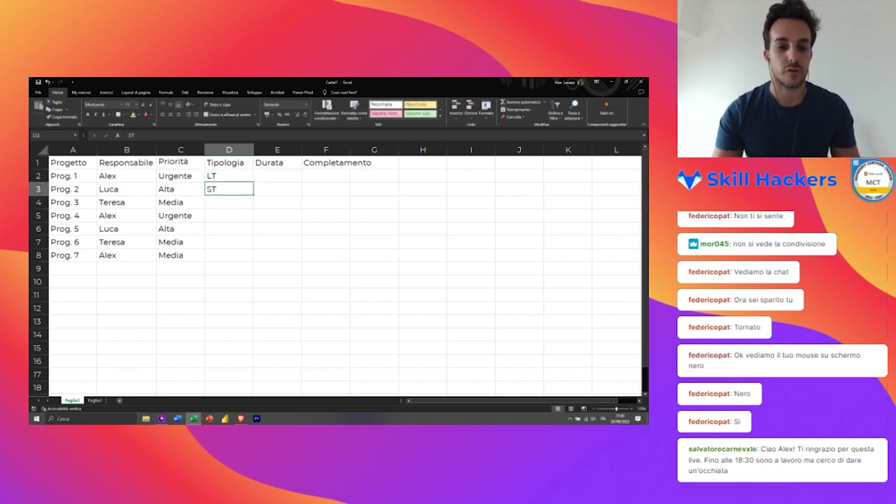
key("Up")
key("shift+Down")
key("ctrl+c")
key("Down")
key("Down")
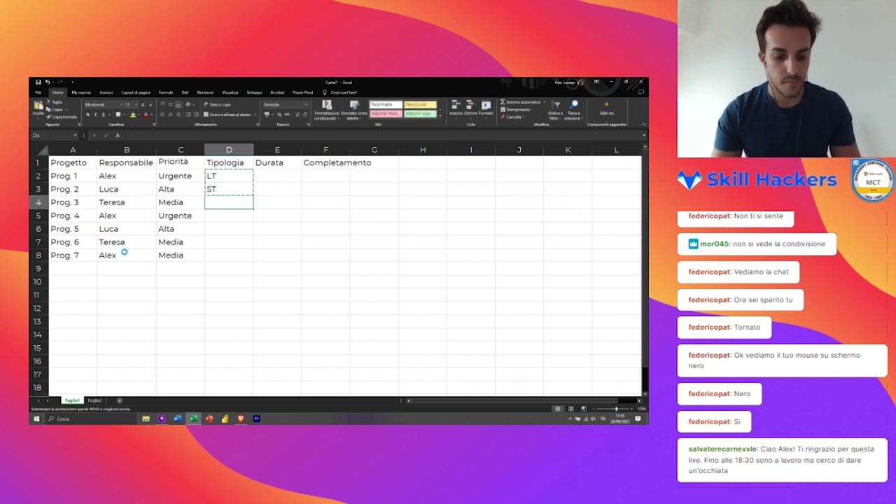
key("ctrl+v")
key("Down")
key("Down")
key("ctrl+v")
key("Down")
key("Down")
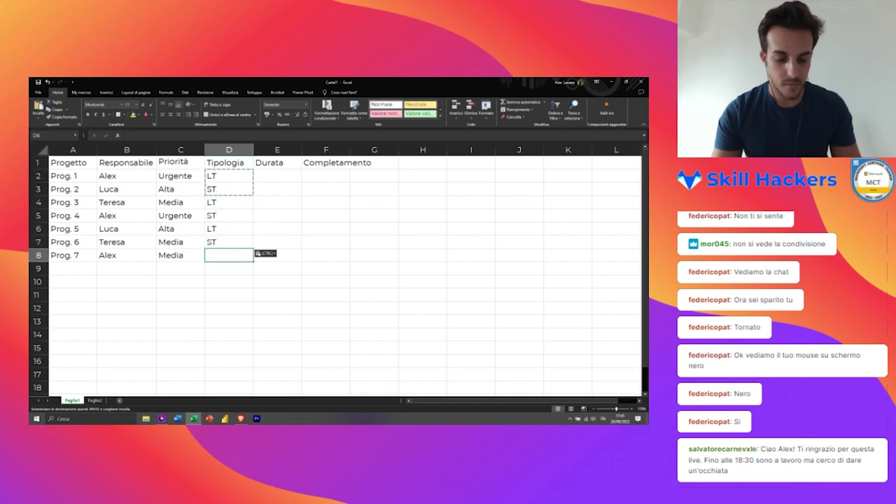
key("ctrl+v")
key("Down")
key("Delete")
key("Up")
key("Right")
key("Right")
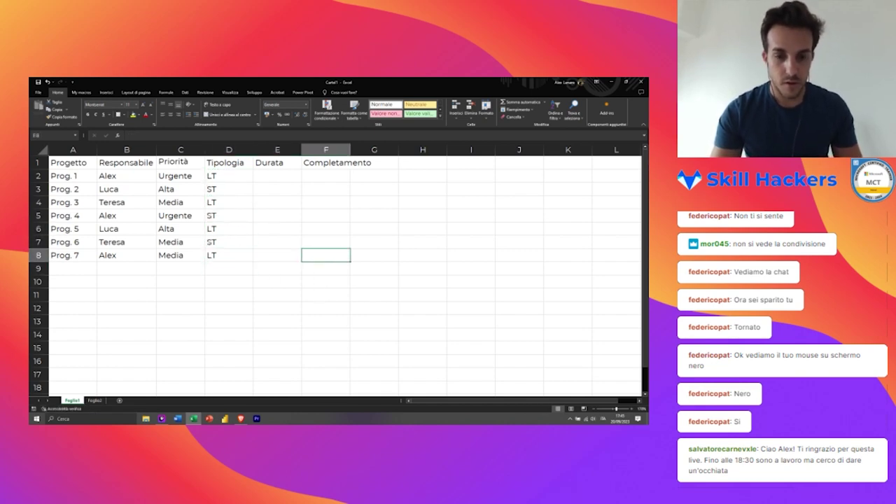
key("Up")
key("Left")
key("Up")
key("Up")
key("Up")
key("Up")
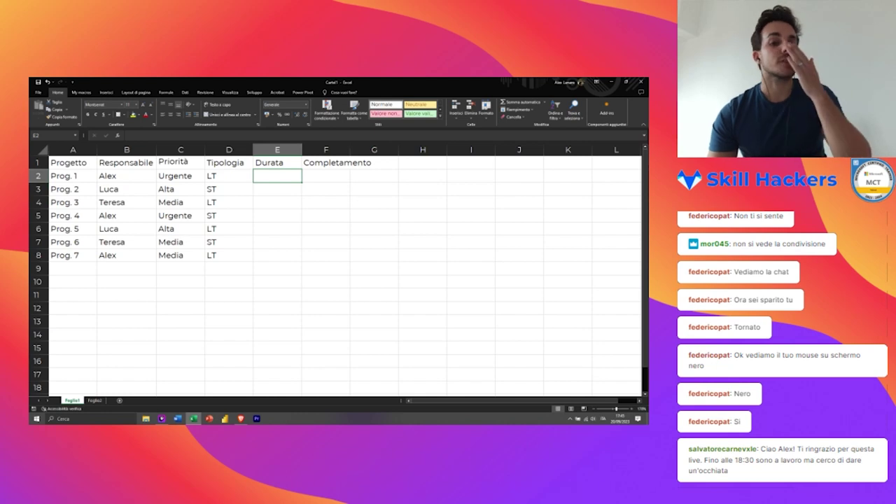
Step: Append ' %' to the Completamento header in F1 and autofit column F to it
key("Left")
key("Right")
key("Left")
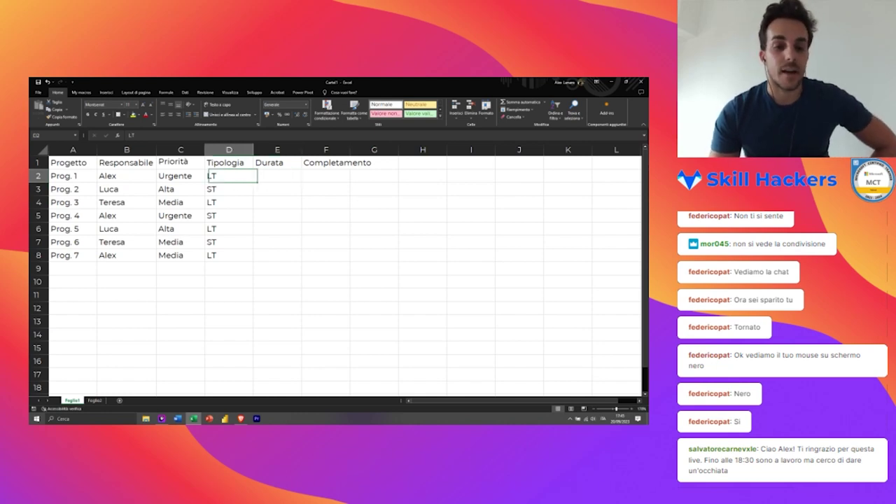
key("Right")
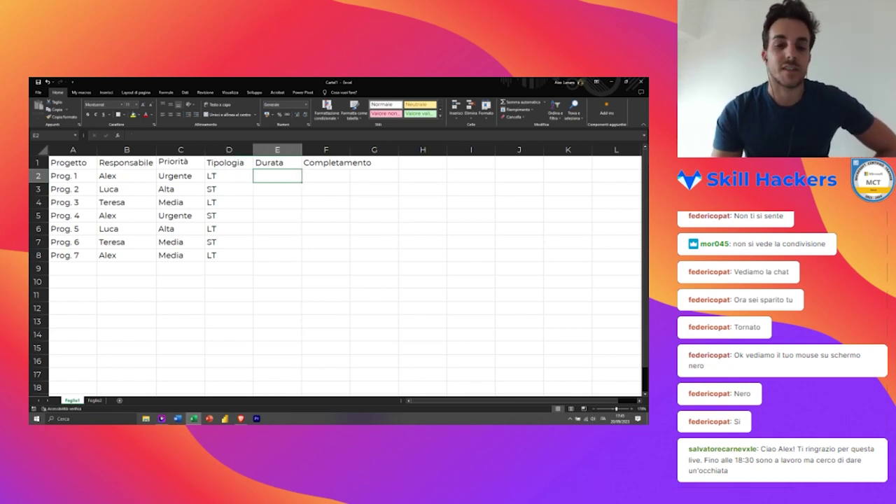
key("Left")
key("Right")
key("Left")
key("Right")
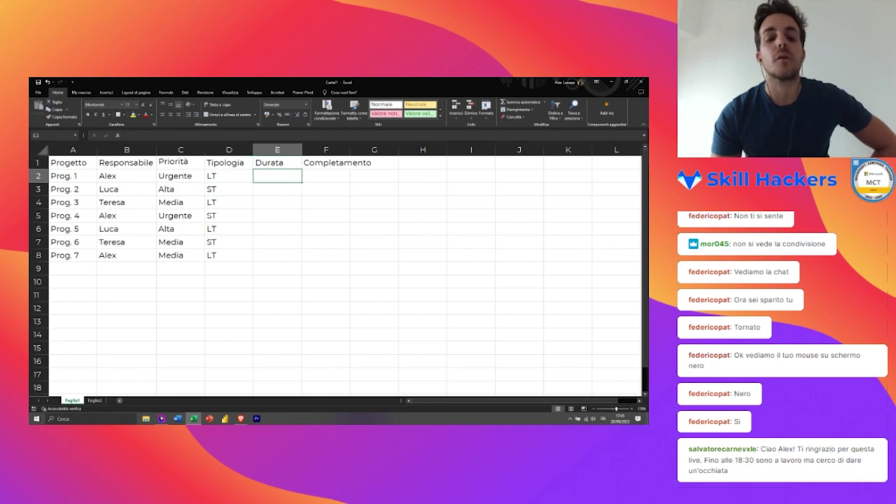
key("Left")
key("Right")
key("Right")
key("Left")
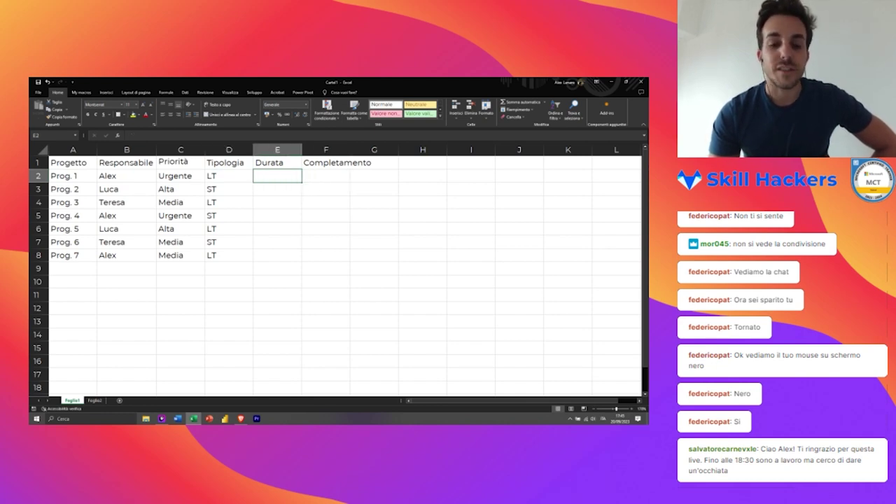
key("Left")
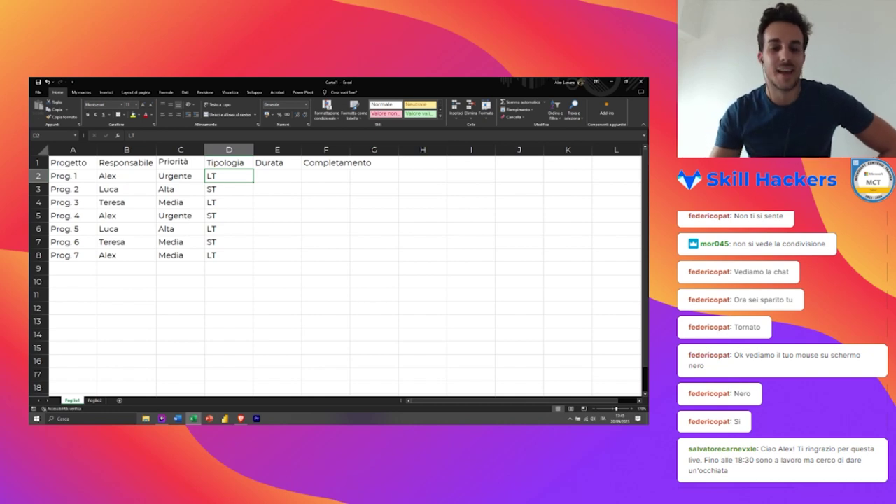
key("Right")
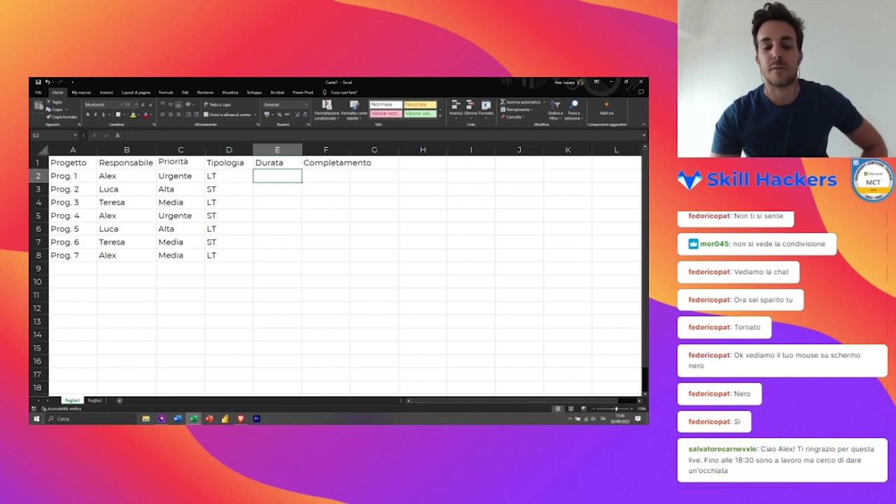
key("Left")
key("Right")
left_click(326, 175)
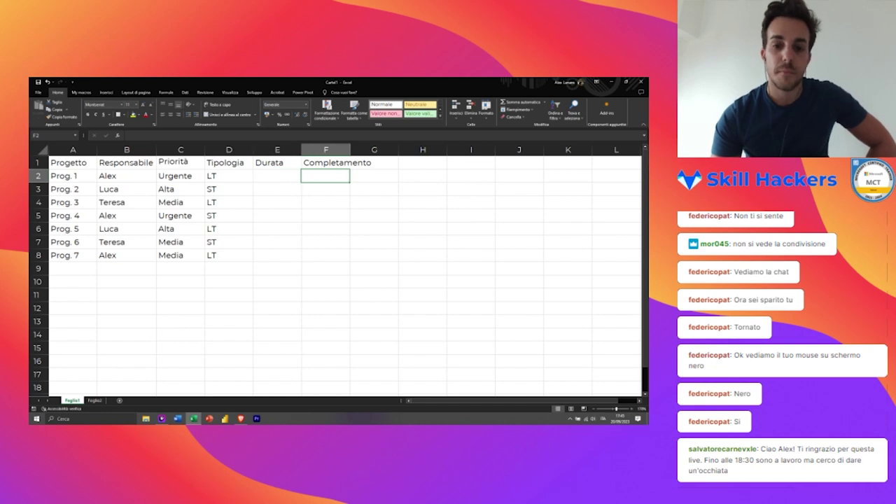
left_click(325, 163)
key("F2")
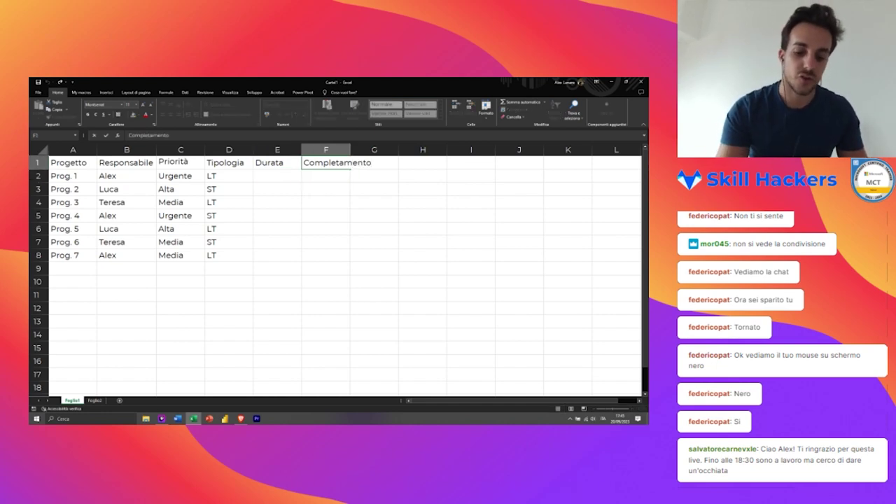
type(" %")
key("Return")
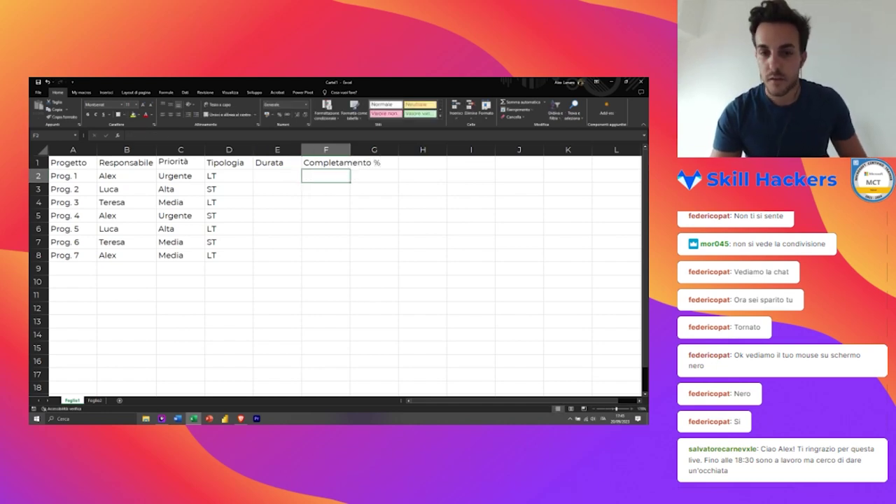
double_click(350, 150)
left_click(277, 203)
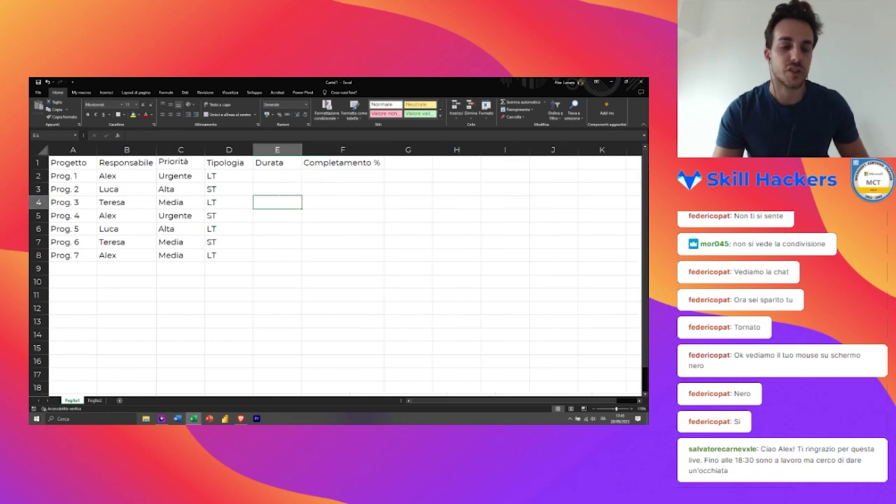
left_click(181, 202)
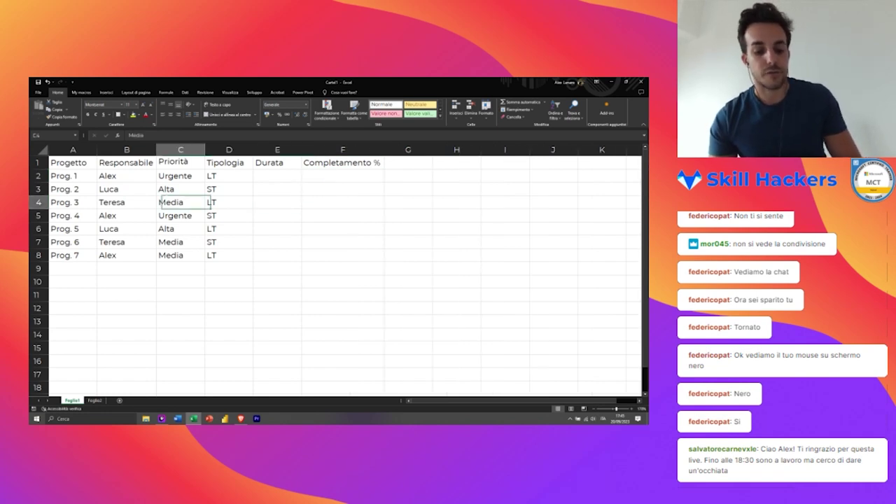
Step: Convert the A1:F8 project list into a table with headers
key("ctrl+t")
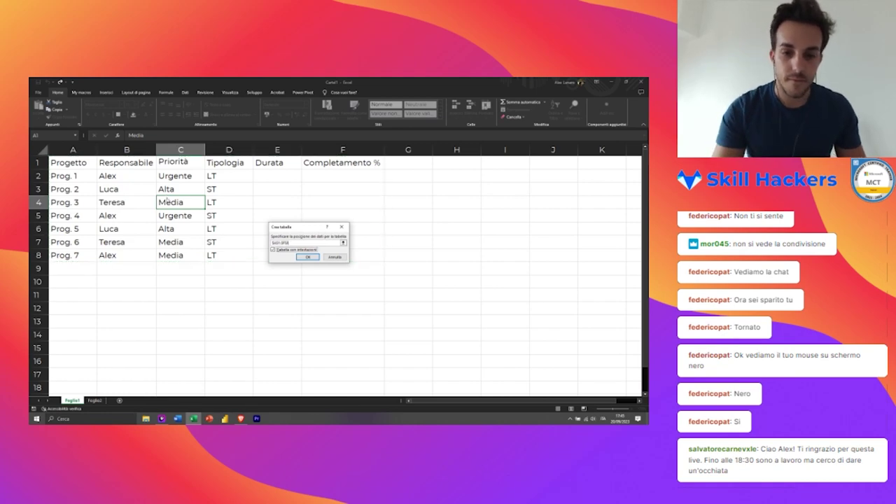
key("Return")
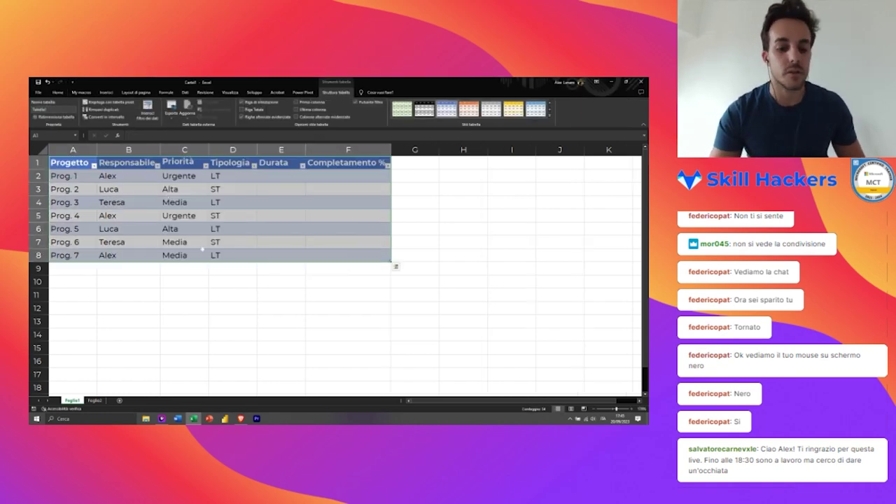
key("alt+Tab")
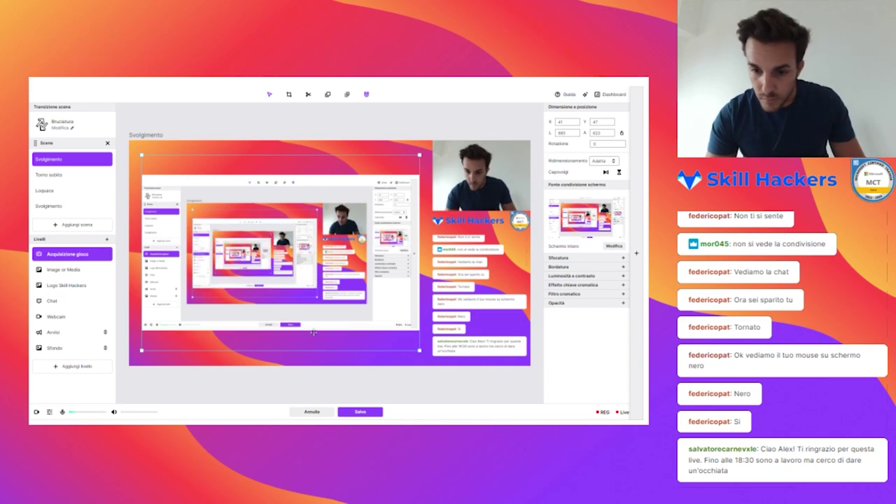
key("alt+Tab")
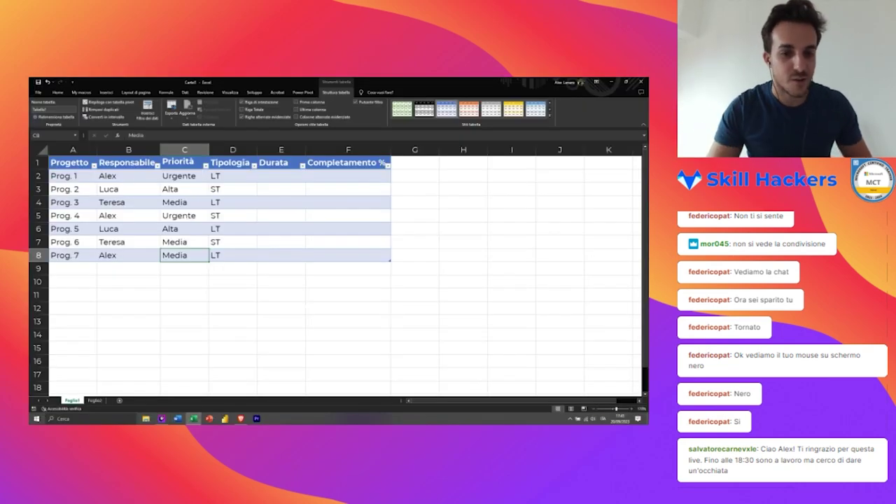
Step: Review cells across the Prog. 2–6 rows, then widen column F to fit its header and filter
left_click(281, 203)
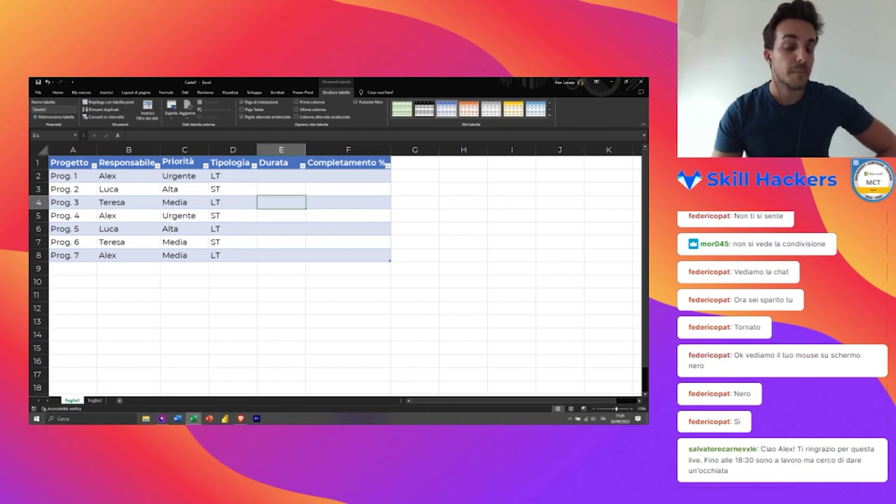
left_click(184, 215)
left_click(128, 215)
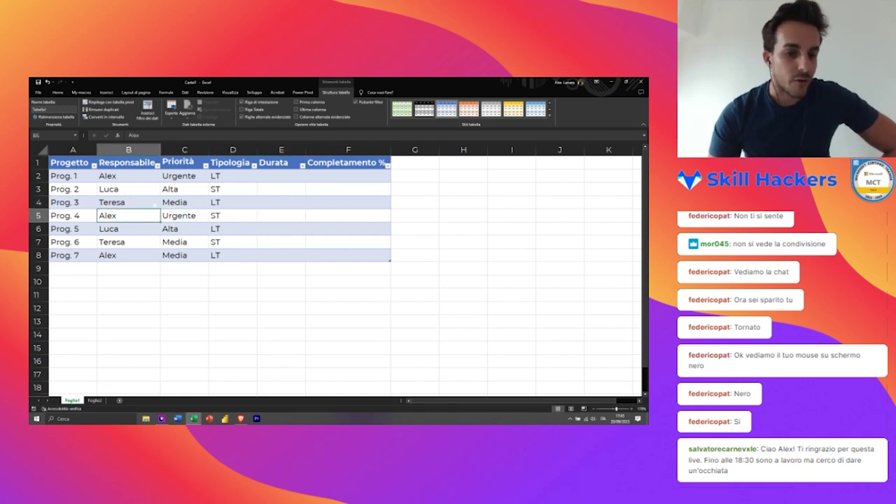
left_click(184, 202)
left_click(233, 189)
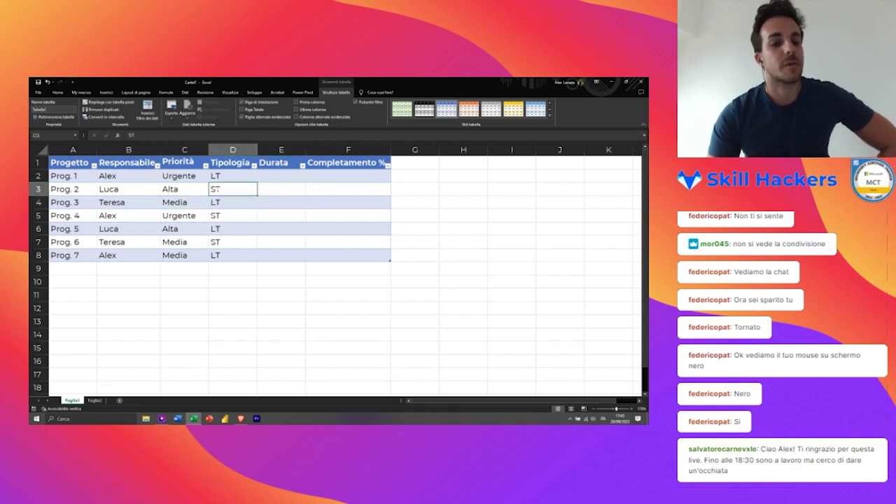
left_click(281, 202)
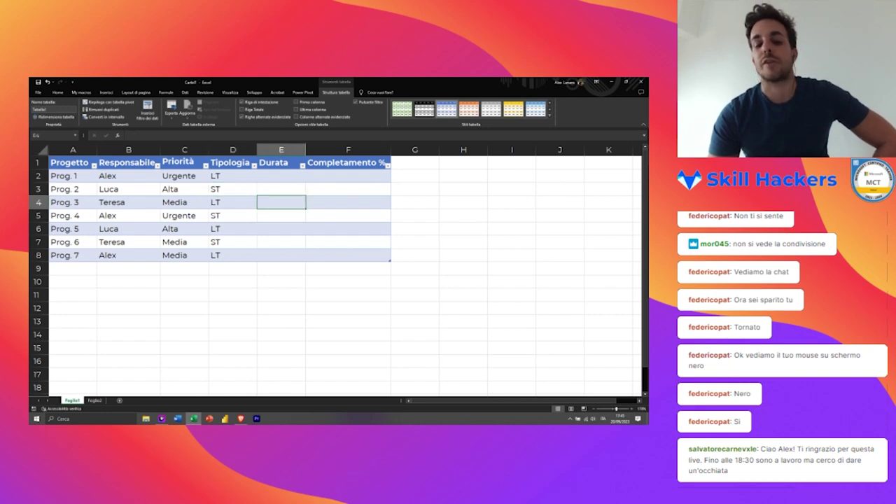
left_click(348, 229)
left_click(281, 241)
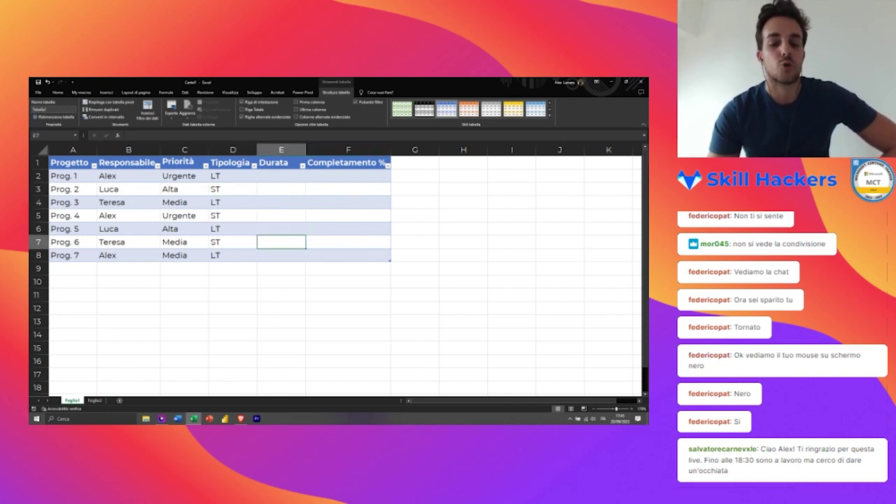
left_click(233, 229)
left_click(184, 216)
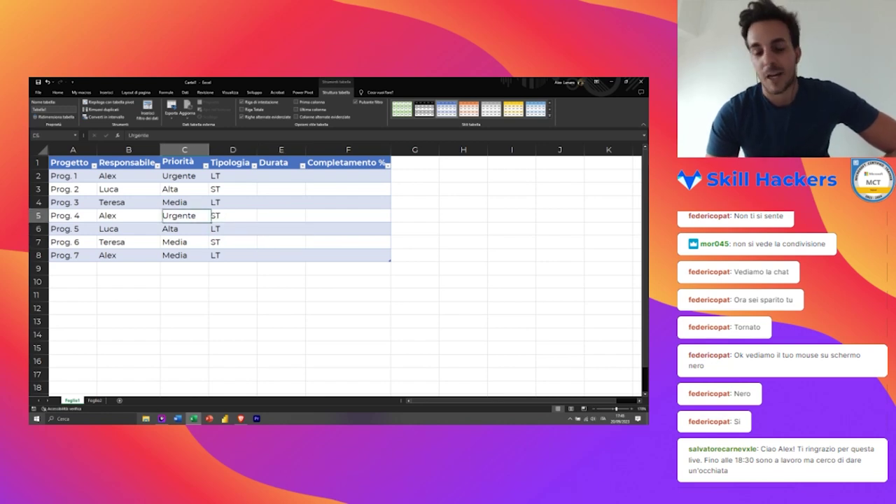
left_click(139, 200)
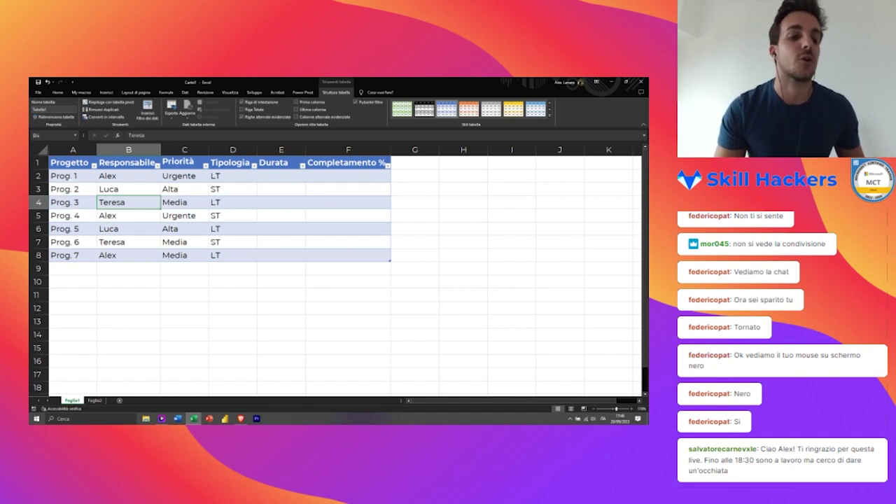
left_click(73, 189)
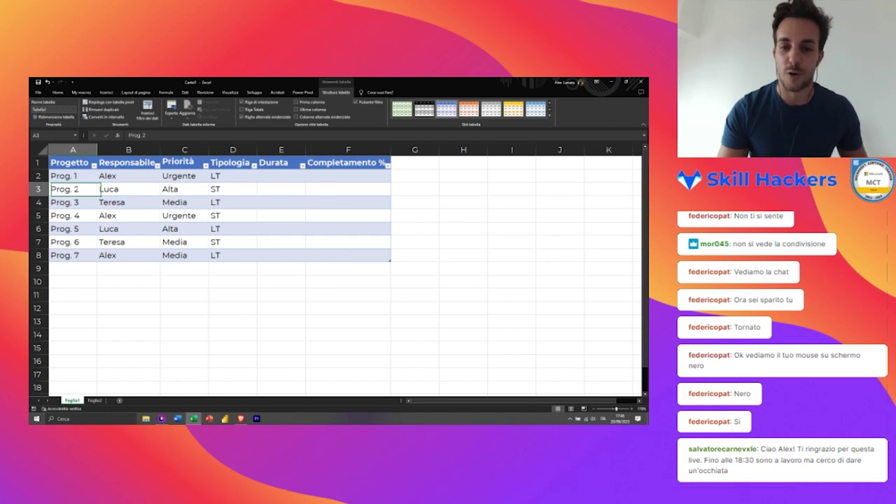
left_click_drag(390, 150, 399, 150)
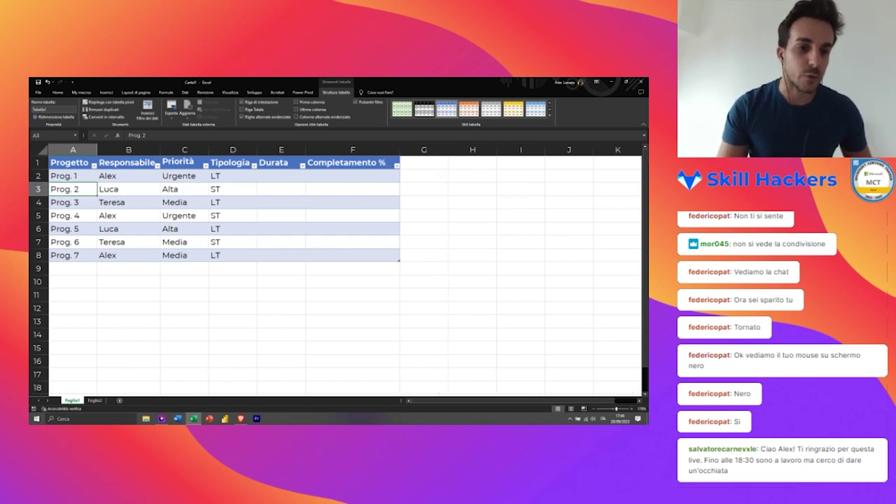
Step: Rename the two sheets Progetti and Avanzamento
right_click(81, 402)
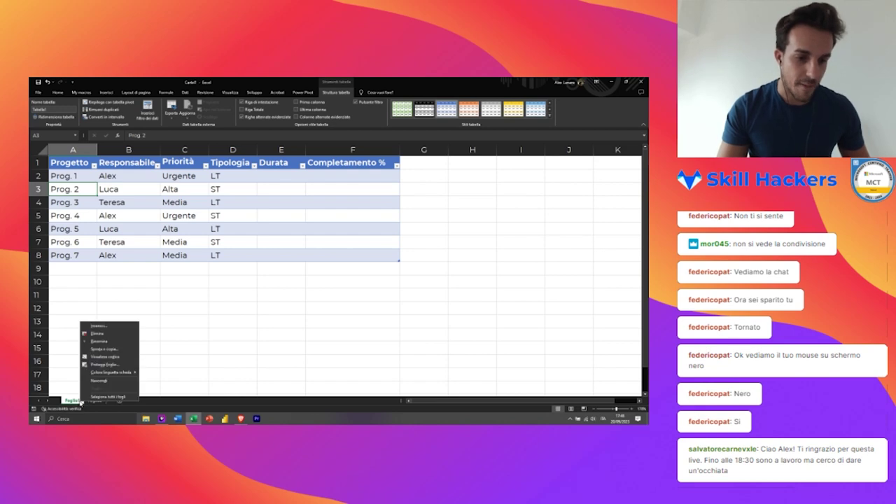
left_click(101, 342)
type("Progetti")
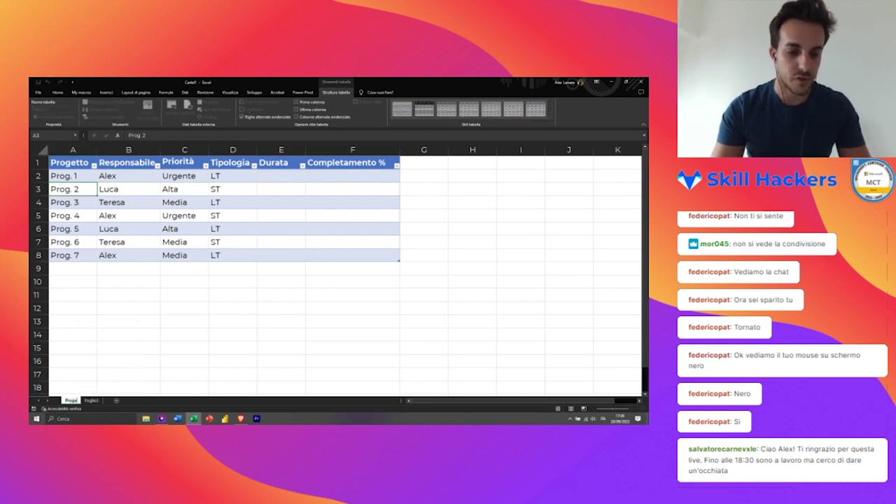
key("Return")
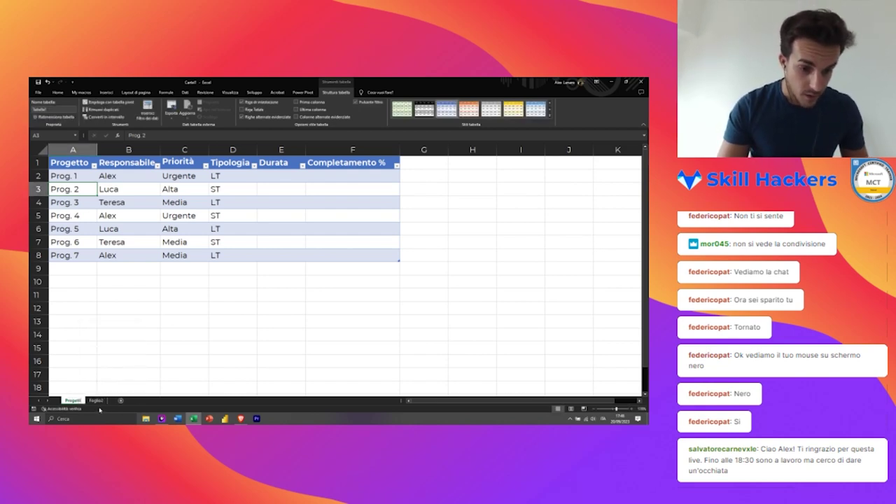
left_click(96, 401)
right_click(98, 401)
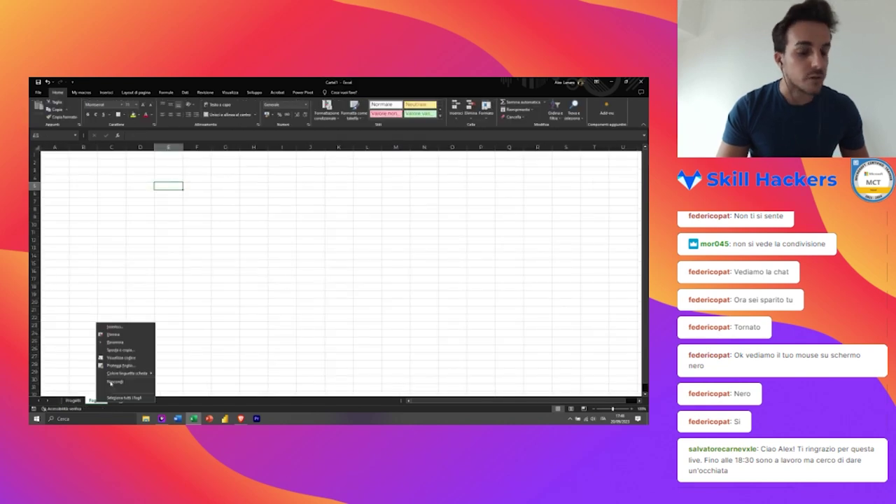
left_click(126, 342)
type("ssunzioni")
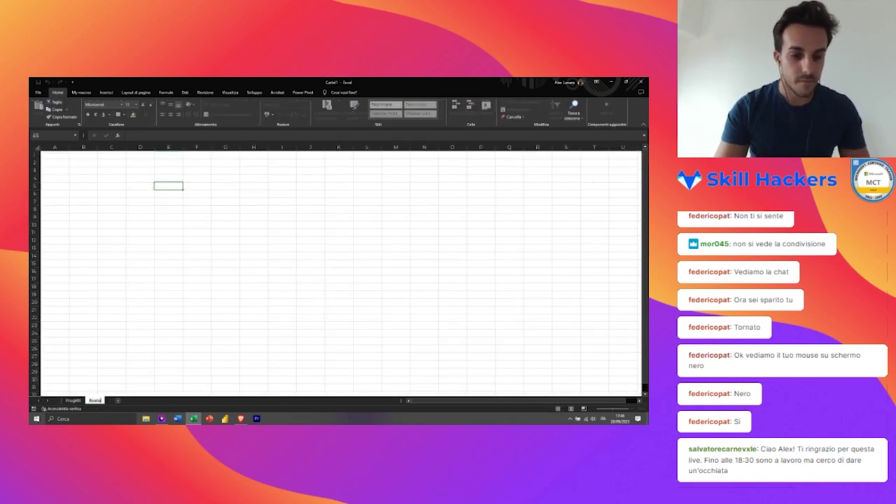
key("Return")
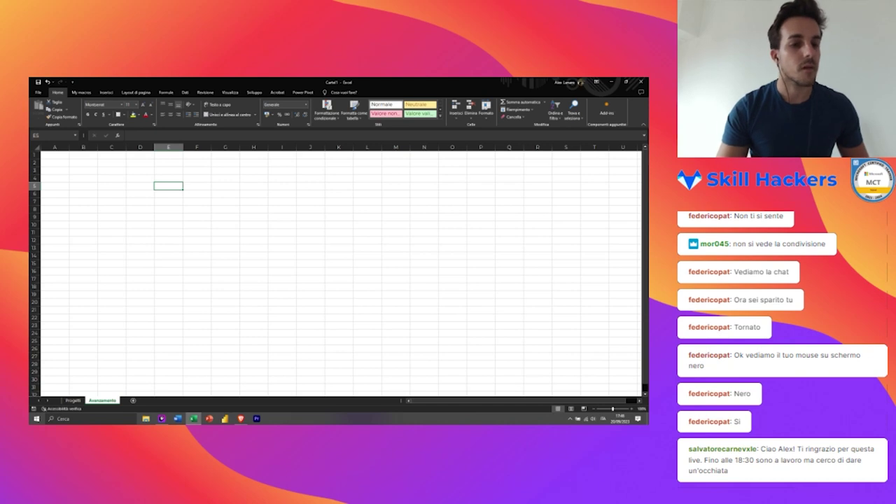
Step: Enter the Data header in A1 of Avanzamento and zoom in on the sheet
left_click(55, 155)
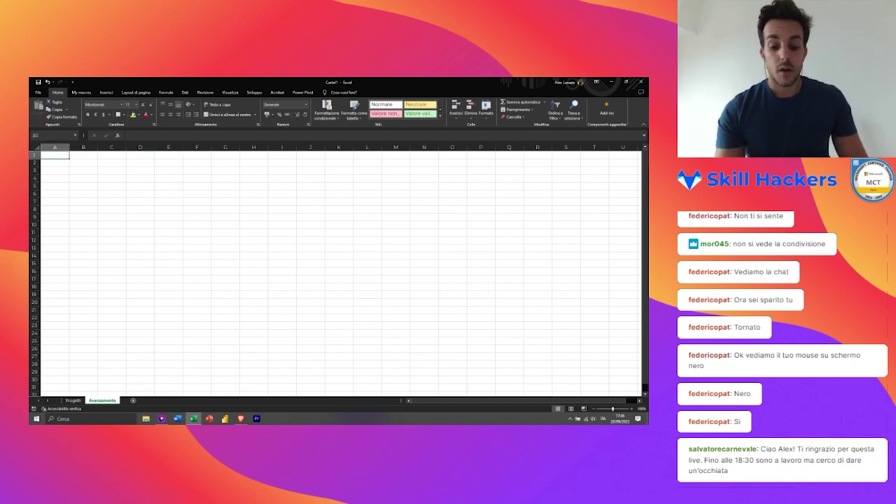
type("Data")
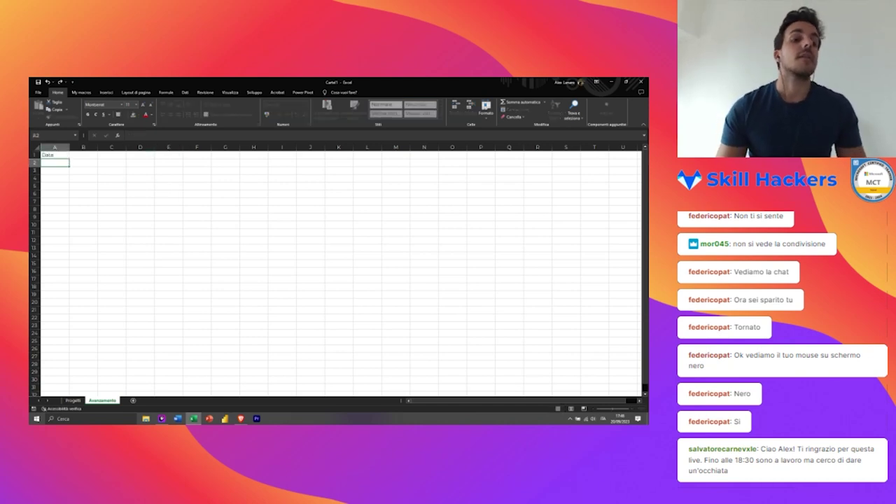
left_click(631, 410)
left_click(630, 410)
left_click(630, 410)
left_click(630, 410)
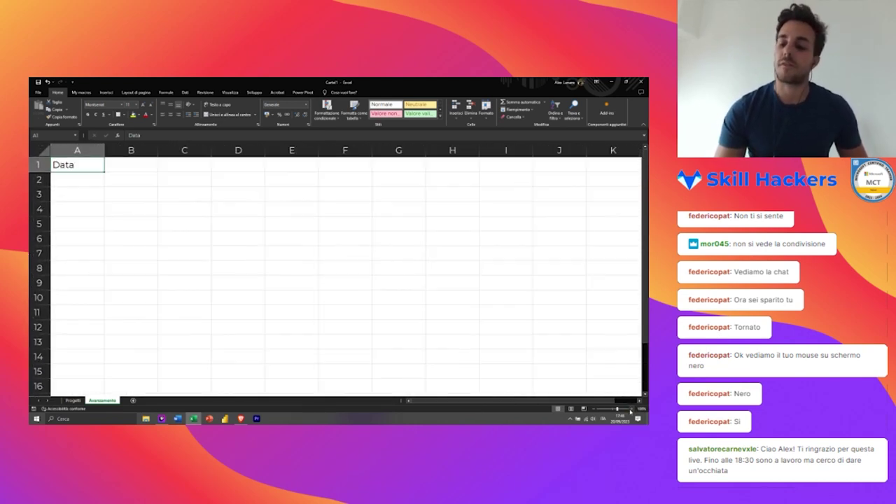
left_click(631, 410)
Step: Add Progetto in B1 and Note in C1, replacing Descrizione
left_click(136, 165)
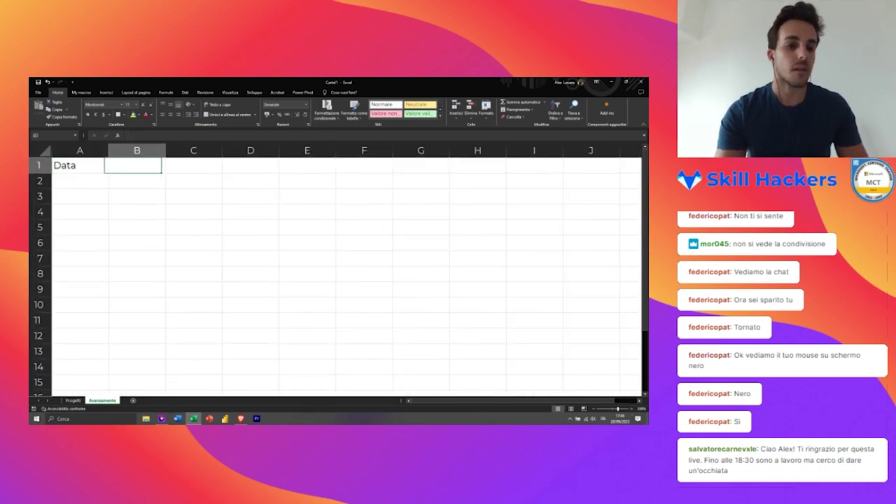
type("Pr")
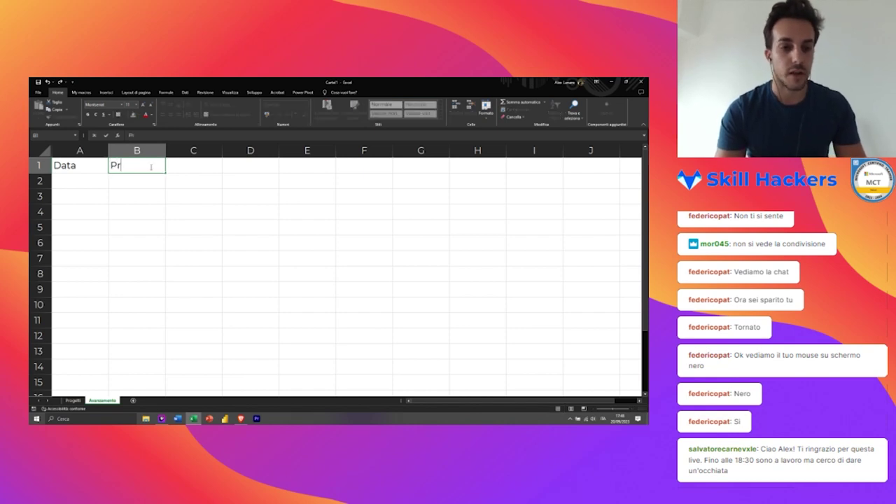
type("ogetto")
key("Tab")
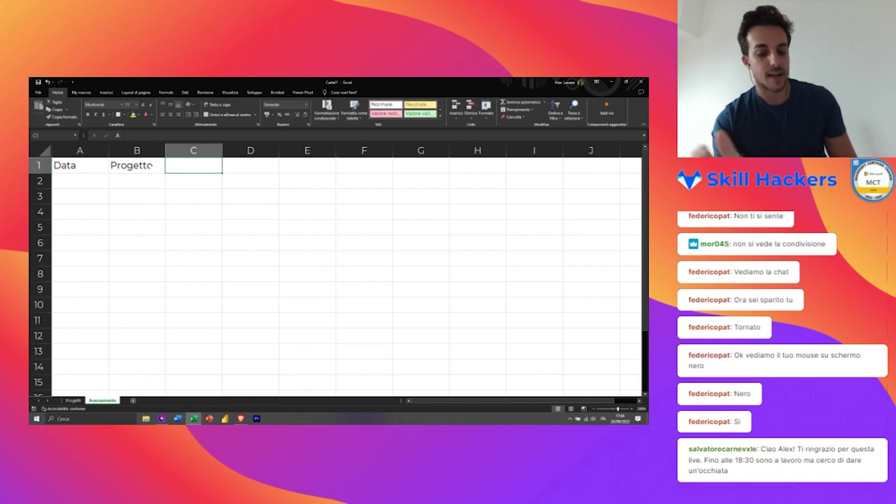
type("Descrizione")
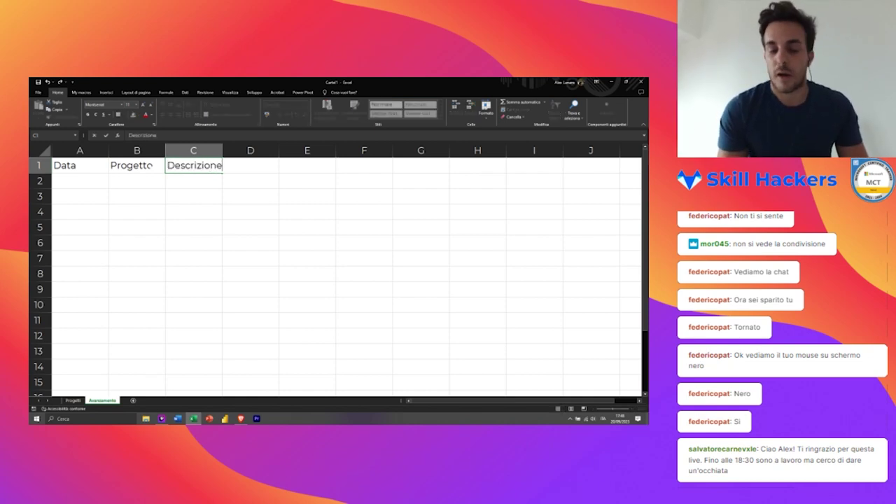
key("Return")
left_click(194, 165)
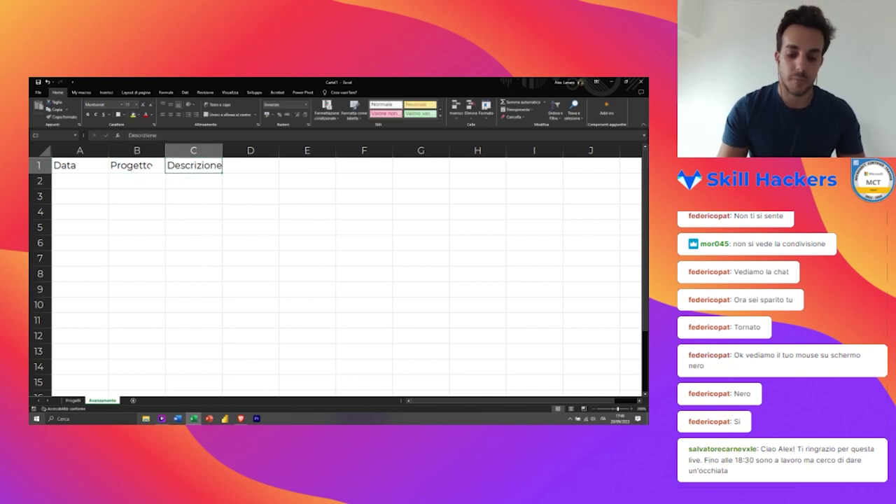
type("Note")
key("Return")
Step: Enter the value 30 in cell D2
key("Up")
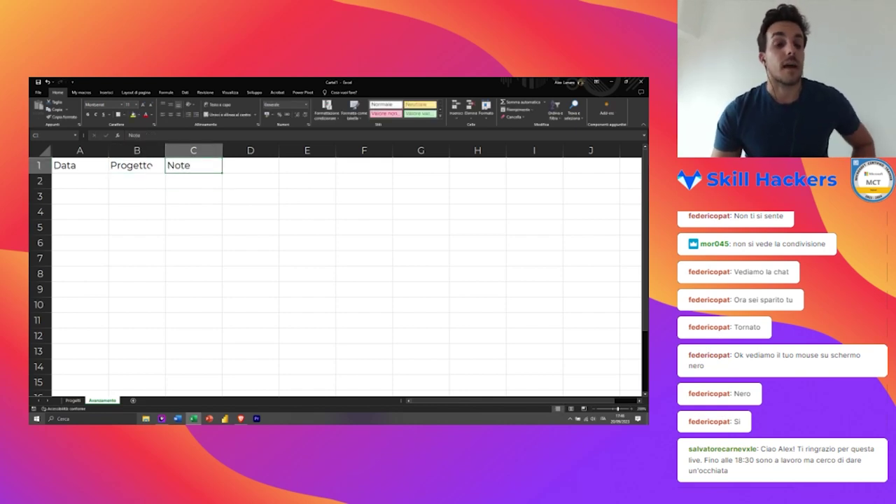
key("Left")
key("Right")
key("Left")
key("Right")
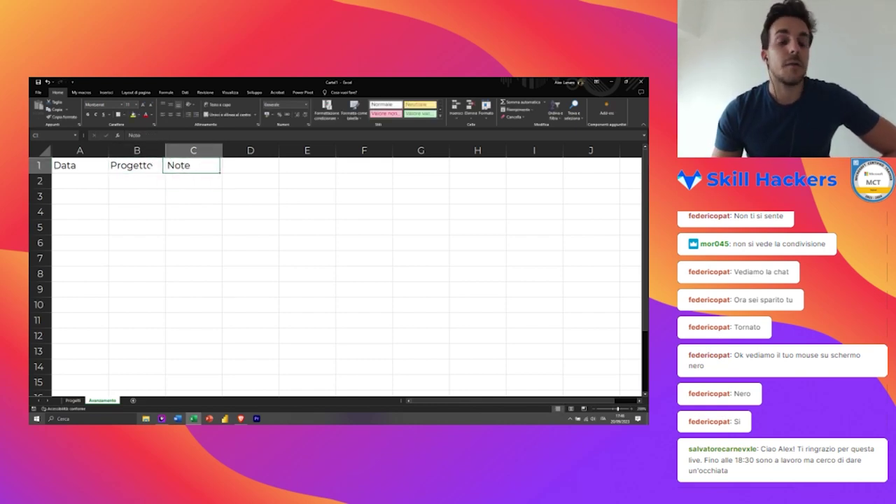
key("Right")
key("Left")
key("Left")
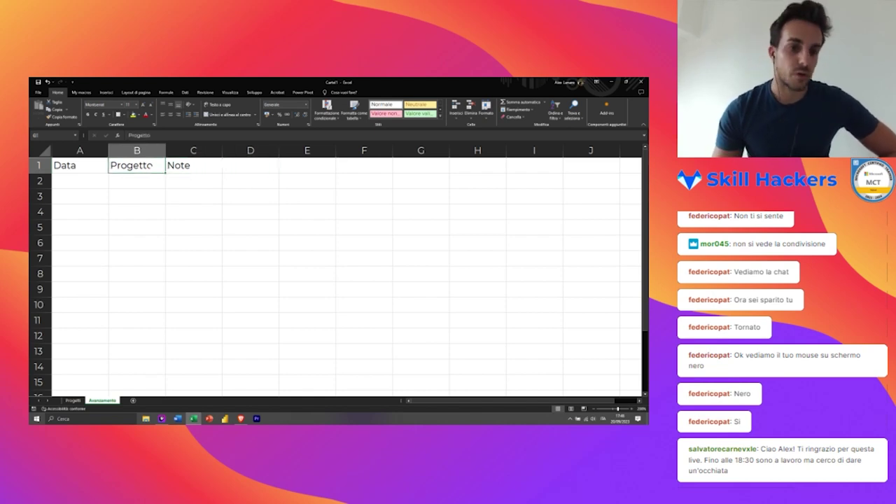
key("Down")
key("Right")
key("Right")
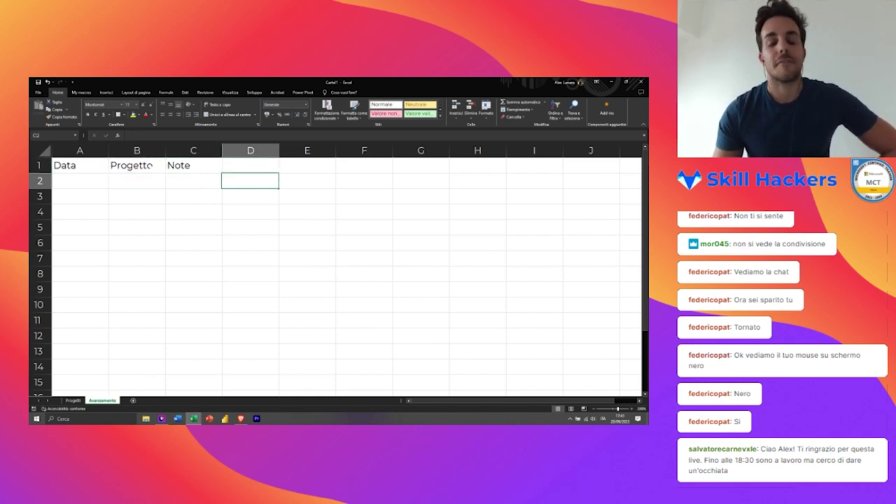
type("30")
key("Return")
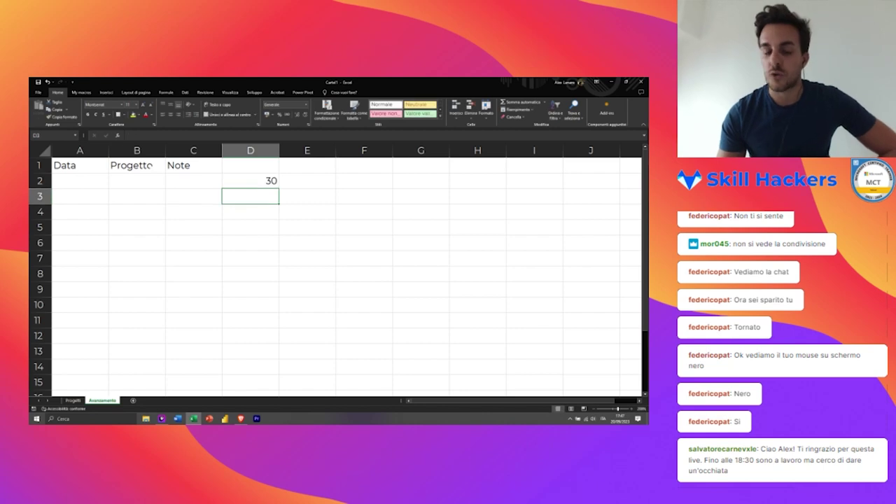
key("Up")
Step: Check the Data, Progetto and Note headers, then return to the Progetti sheet
left_click(193, 181)
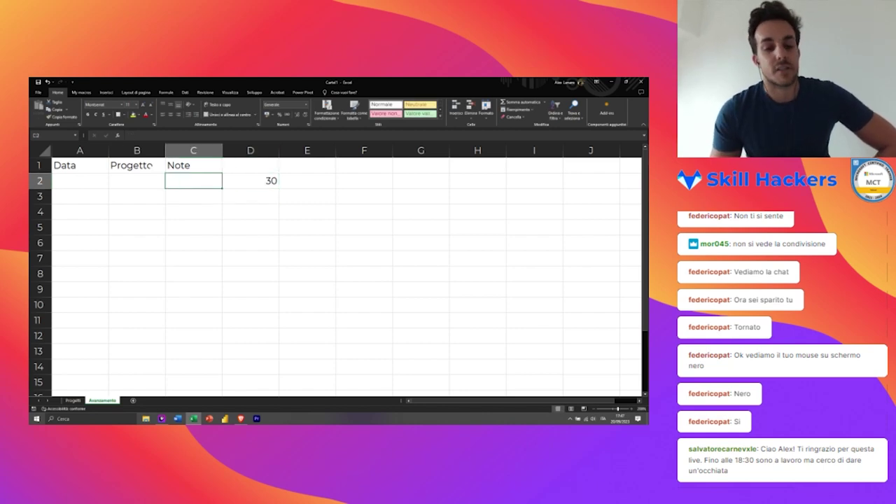
left_click(249, 180)
left_click(193, 181)
left_click(193, 165)
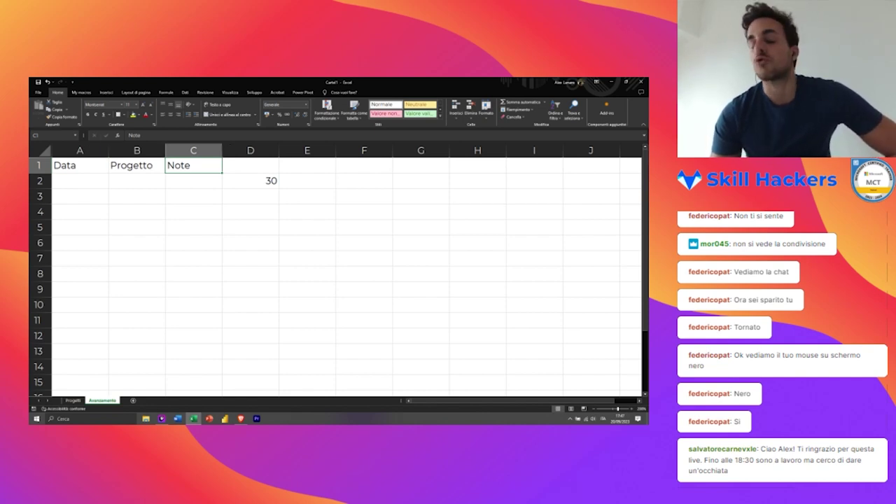
left_click(136, 165)
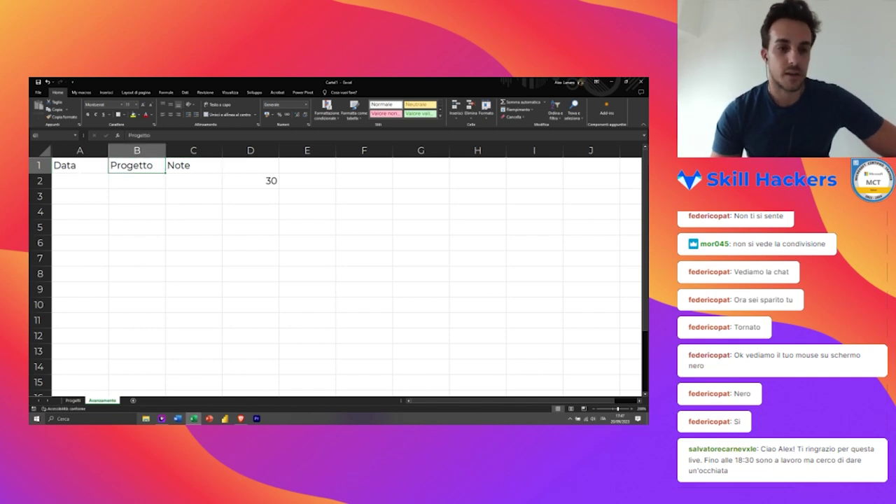
left_click(80, 165)
left_click(136, 165)
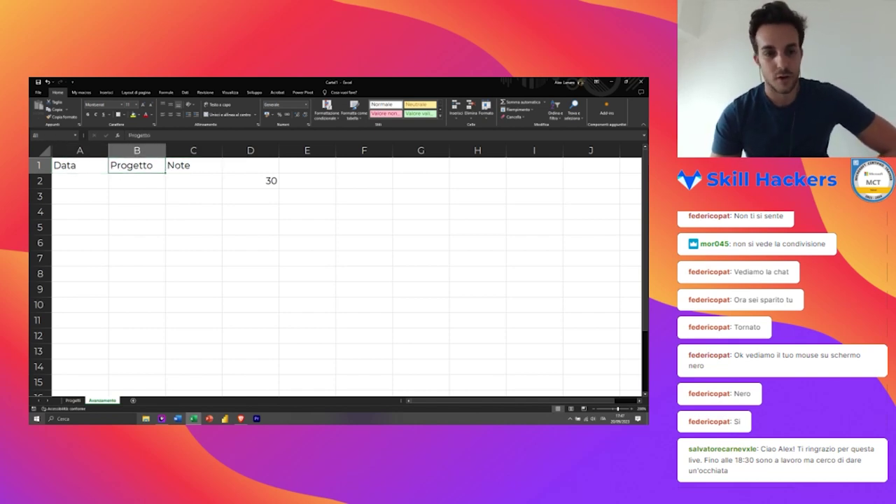
left_click(193, 165)
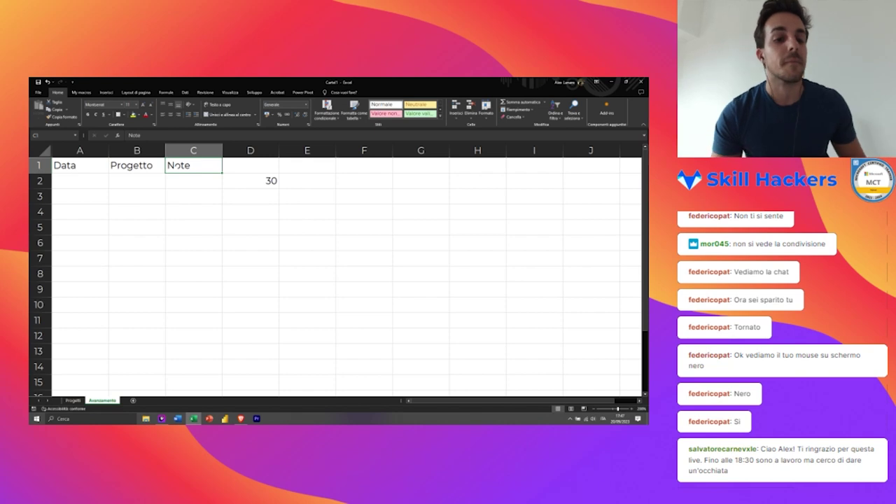
left_click(137, 165)
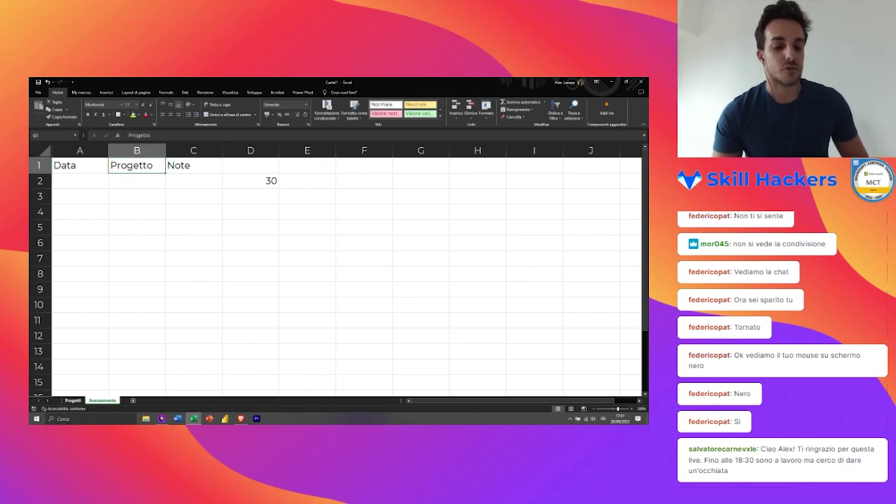
left_click(73, 400)
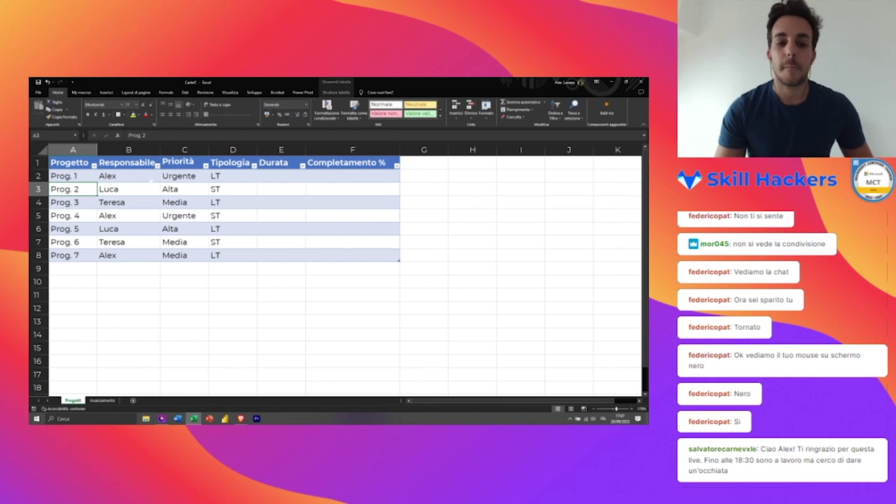
Step: On Avanzamento, enter the header 'Completamento %' in D1 and autofit column D to it
left_click(104, 400)
left_click(250, 165)
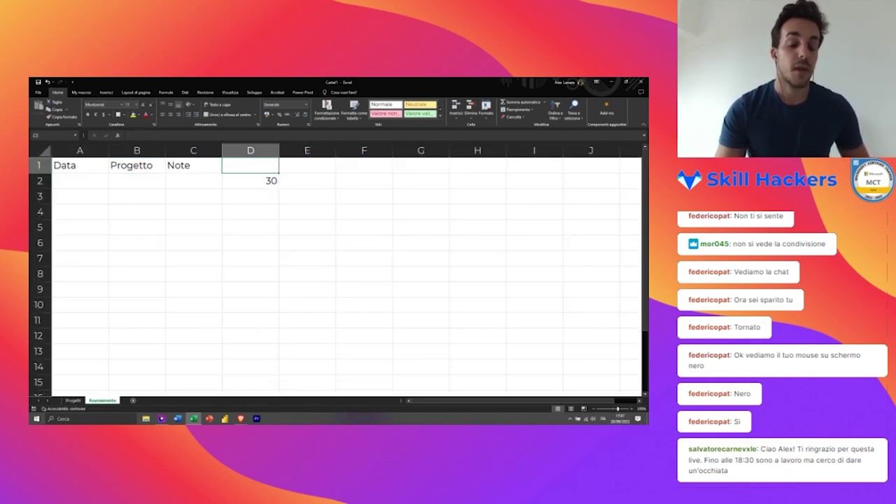
type("Complet")
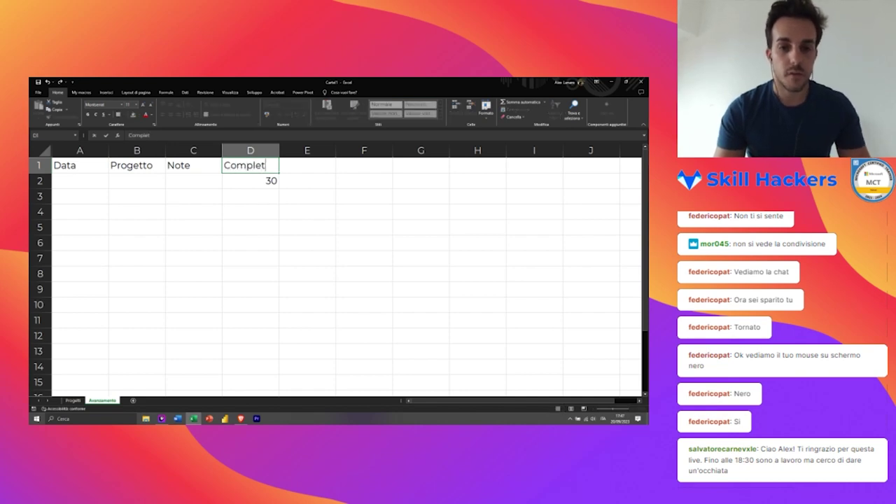
type("amento")
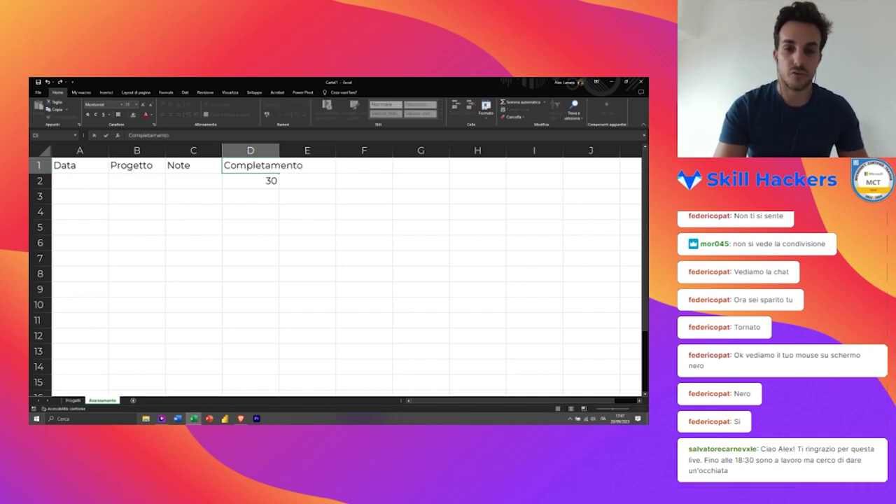
type(" %")
key("Return")
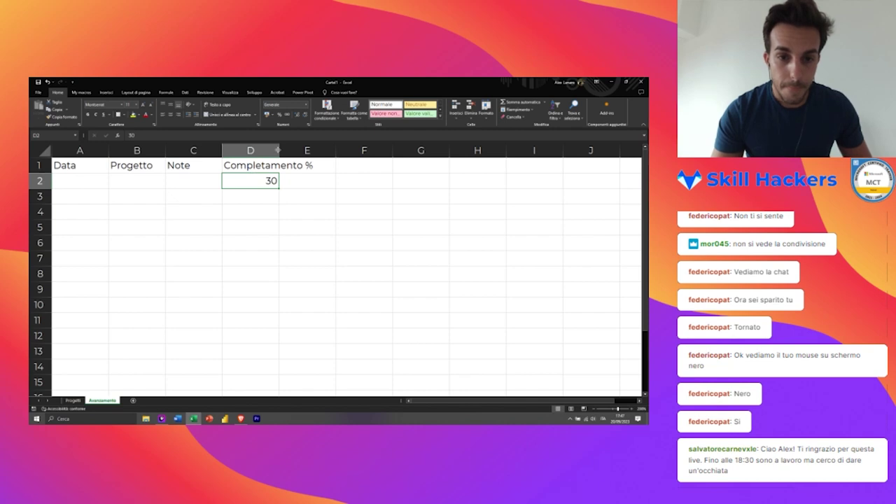
double_click(278, 150)
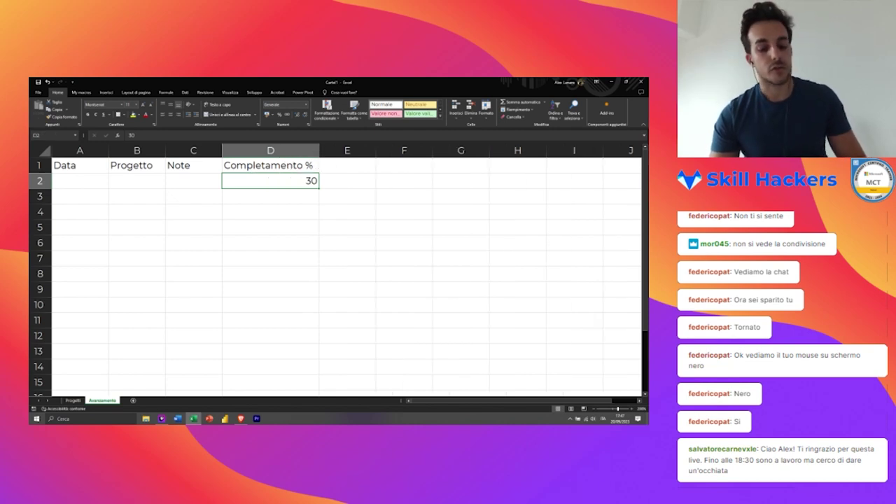
Step: Convert A1:D2 into a table named tblCompletamento, then go back to Progetti
key("ctrl+t")
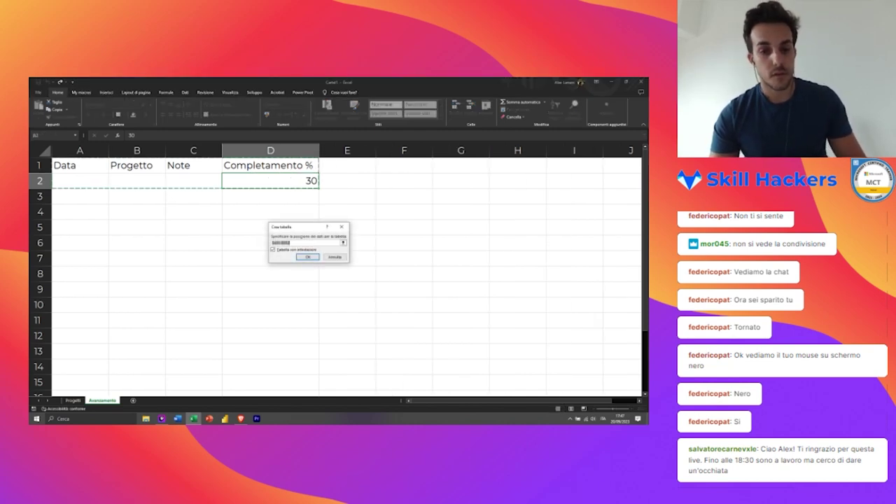
key("Return")
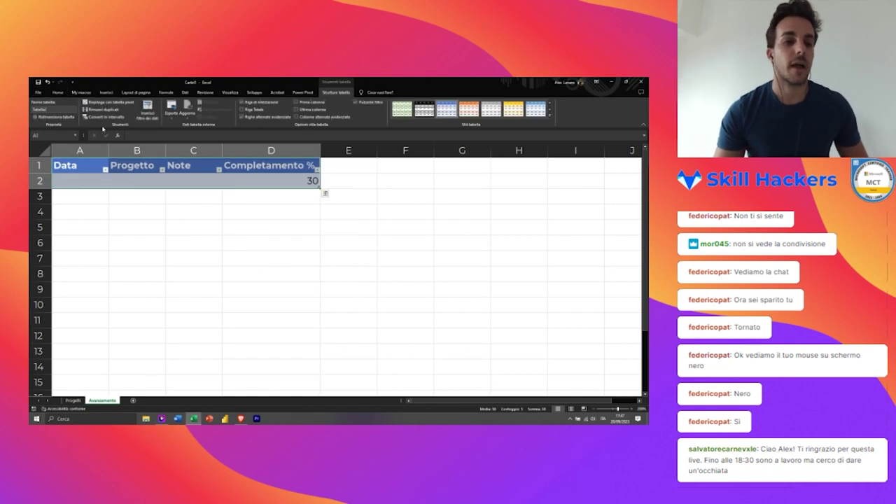
left_click(42, 110)
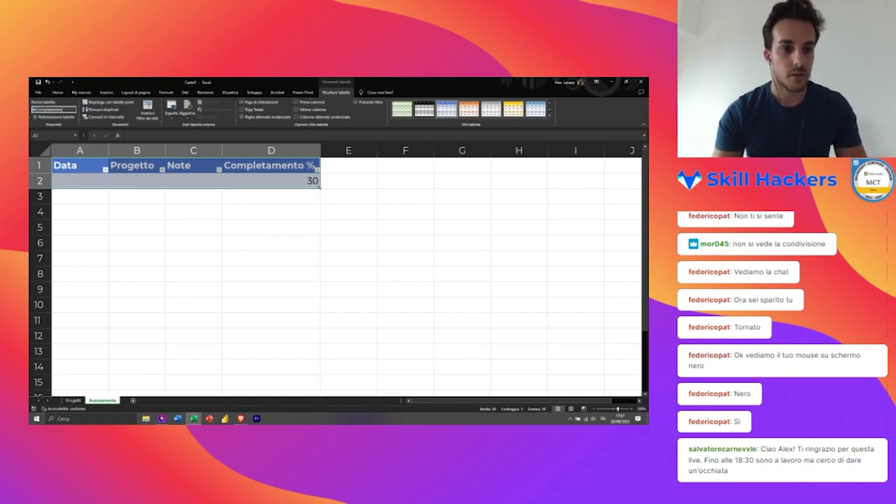
key("ctrl+Page_Up")
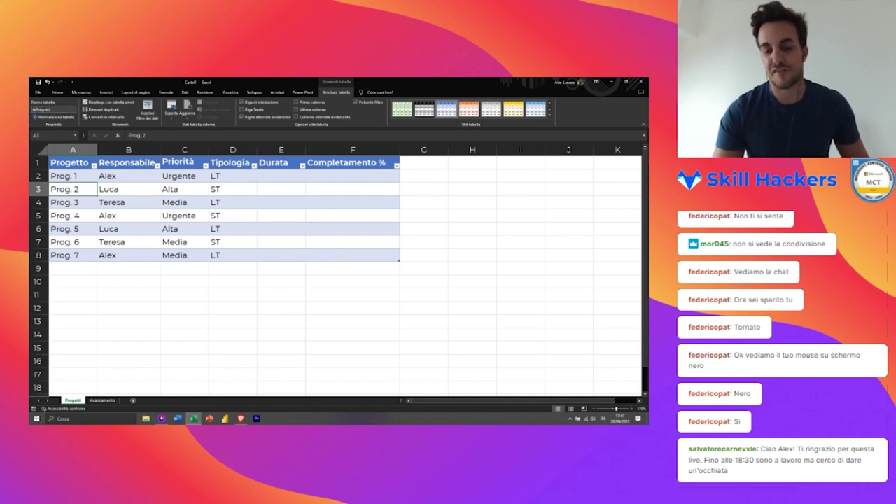
left_click(352, 215)
type("=")
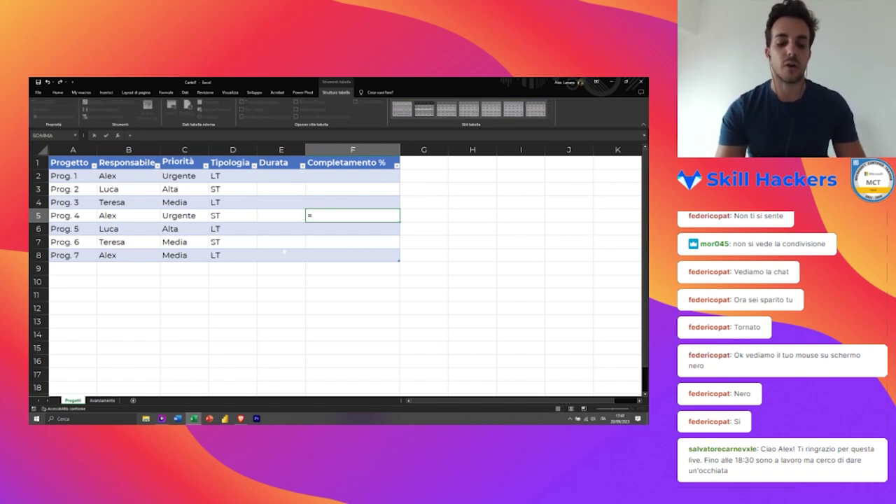
type("tb")
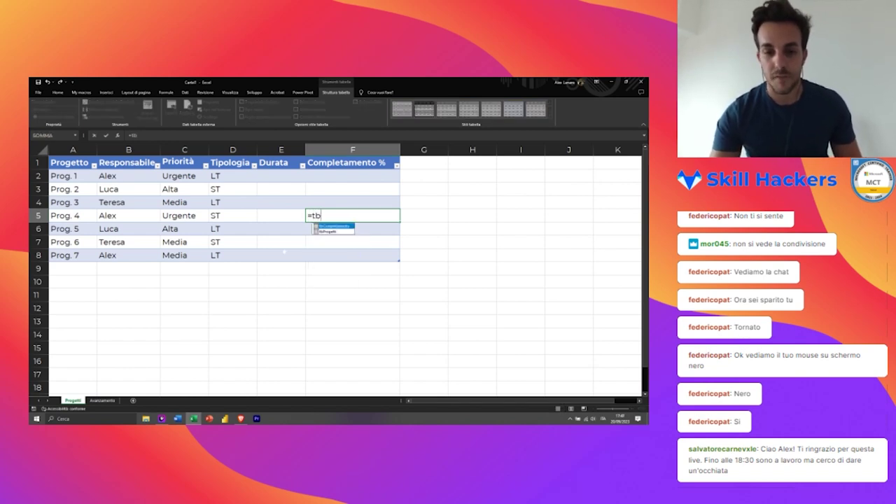
key("Down")
key("Up")
key("Down")
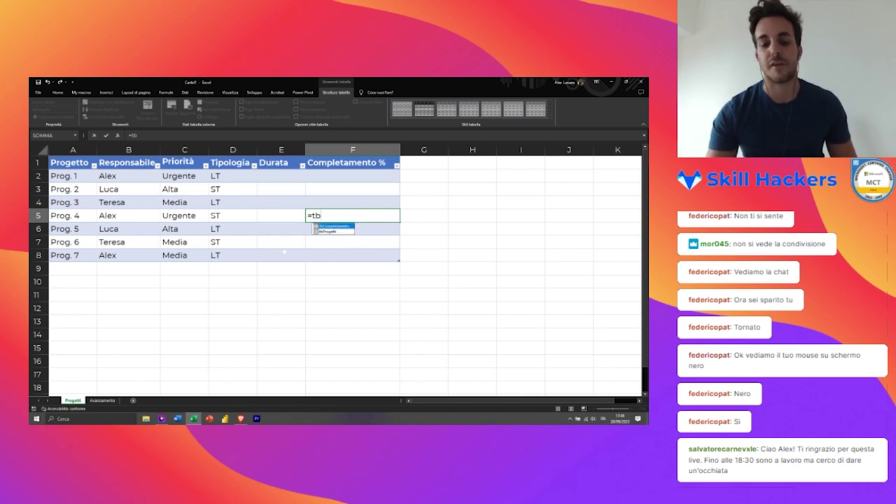
key("BackSpace")
key("BackSpace")
key("BackSpace")
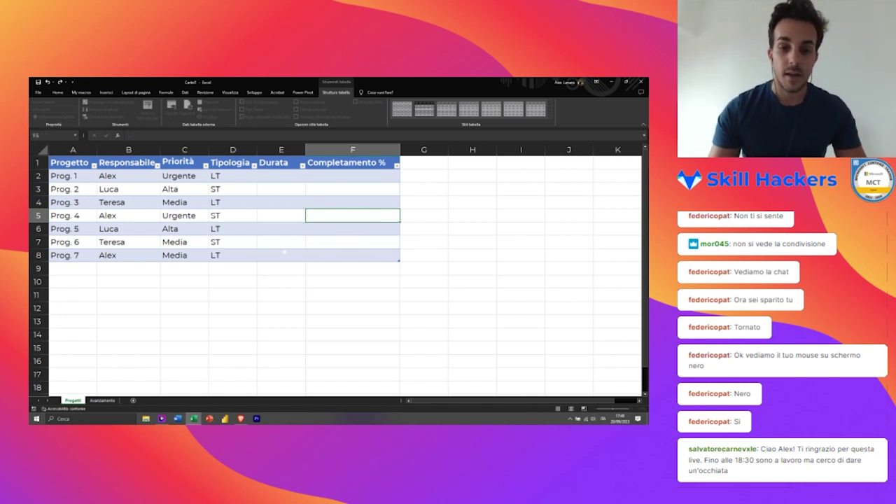
key("Escape")
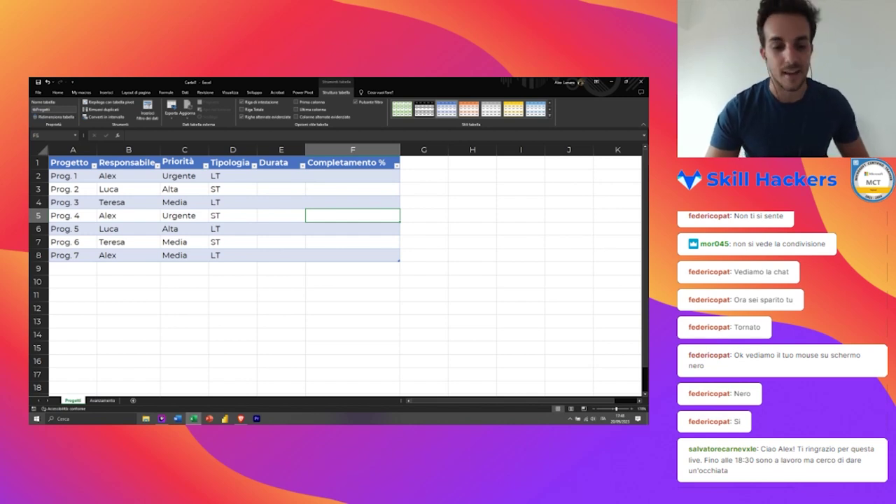
Step: Enter 20/09/2023 in Avanzamento A2, widen column B, then switch back to Progetti
left_click(103, 400)
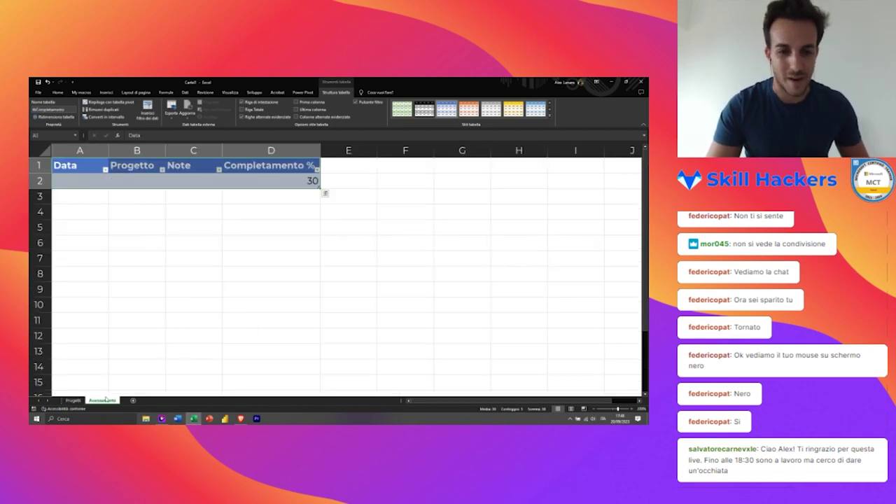
left_click(271, 242)
left_click(80, 181)
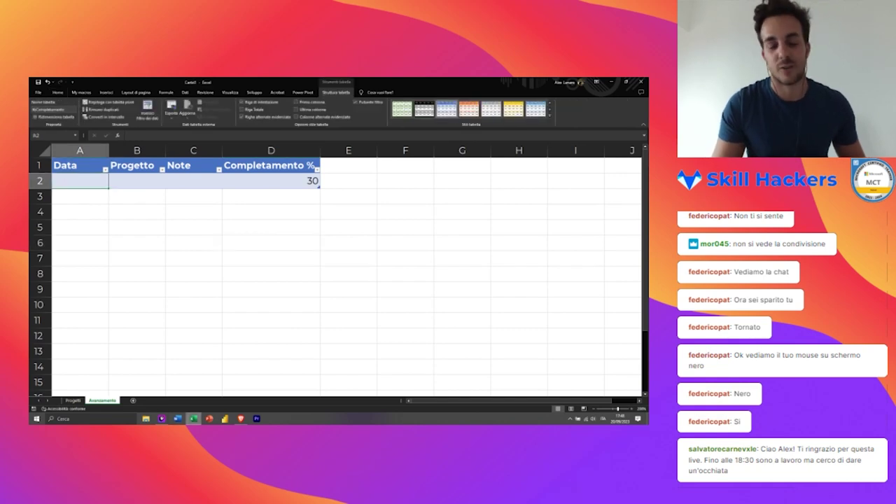
mouse_move(193, 419)
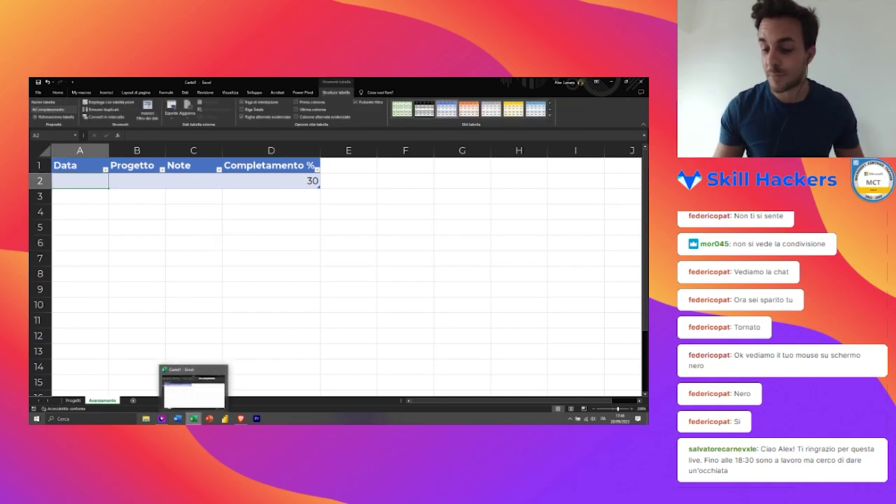
type("2")
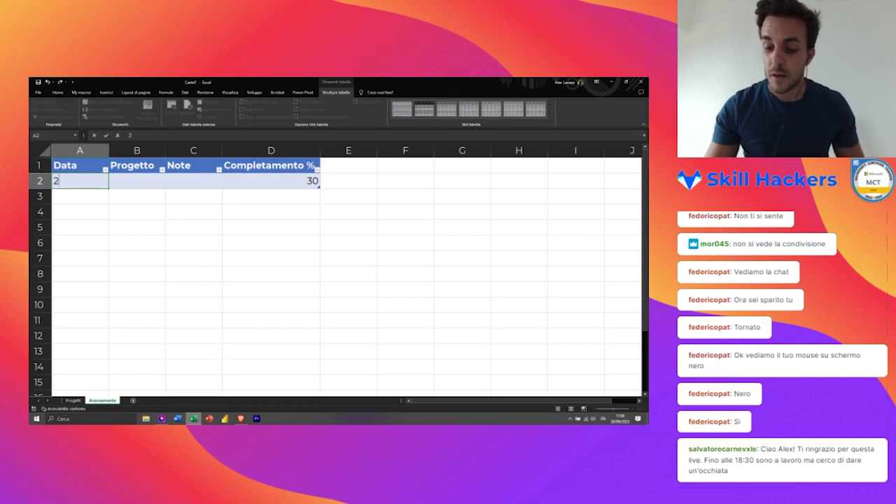
type("0/09/2")
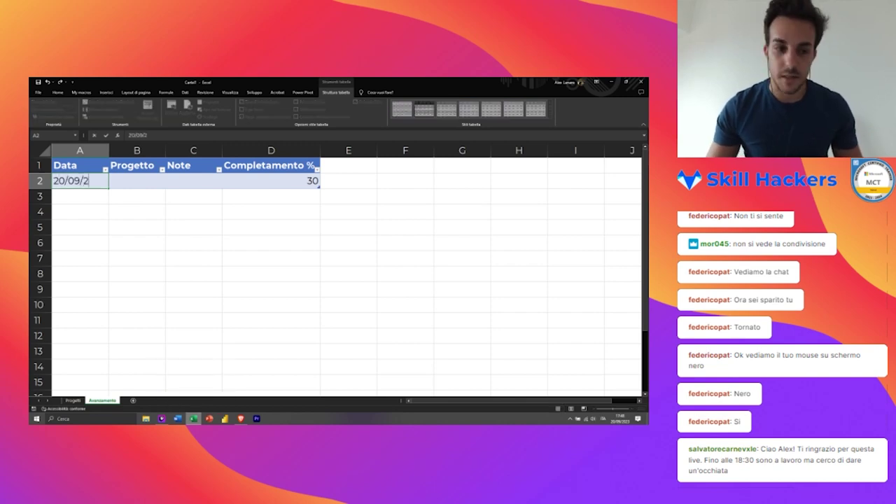
type("023")
key("Tab")
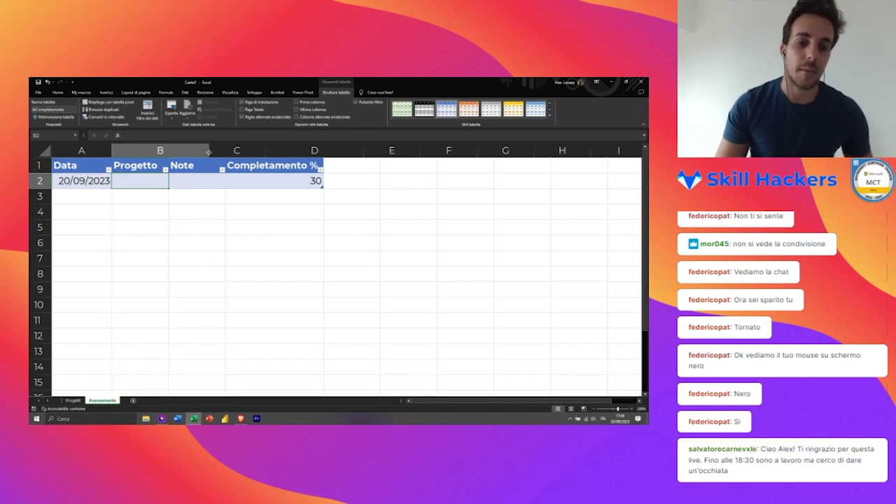
left_click_drag(168, 149, 209, 150)
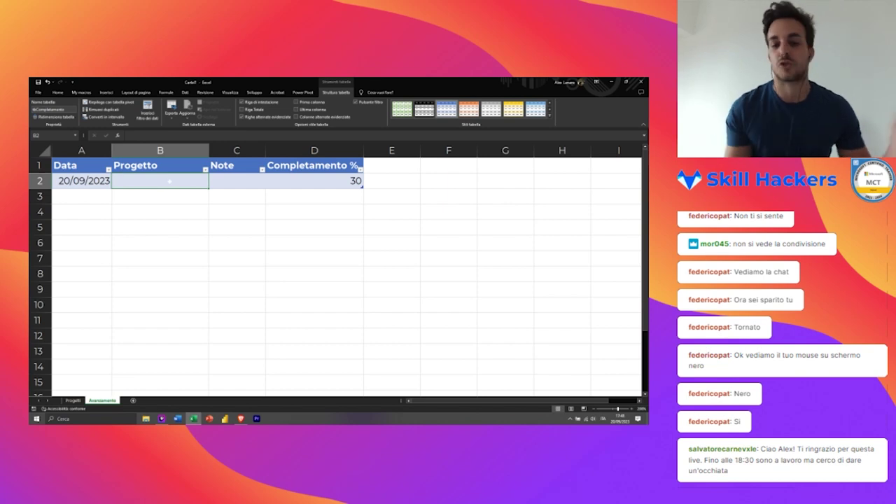
left_click(73, 400)
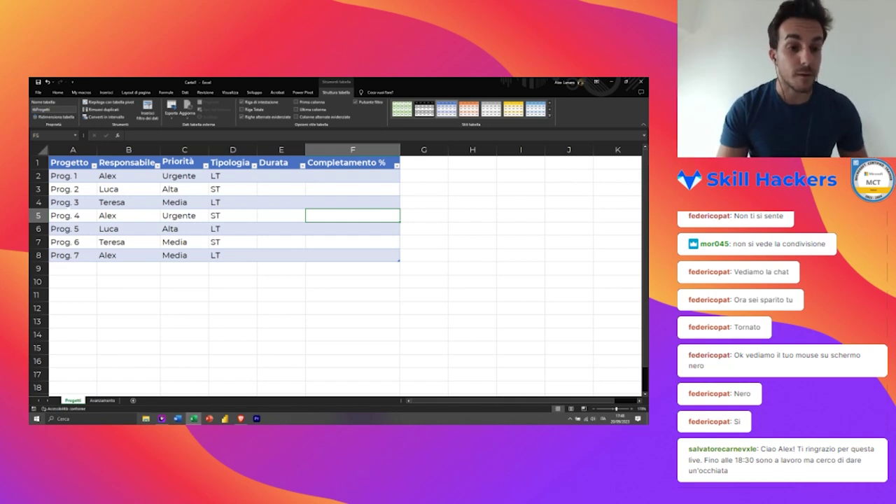
Step: Name the Progetti range A2:A8 of project names, then show Avanzamento's Dati tab
left_click_drag(64, 176, 71, 256)
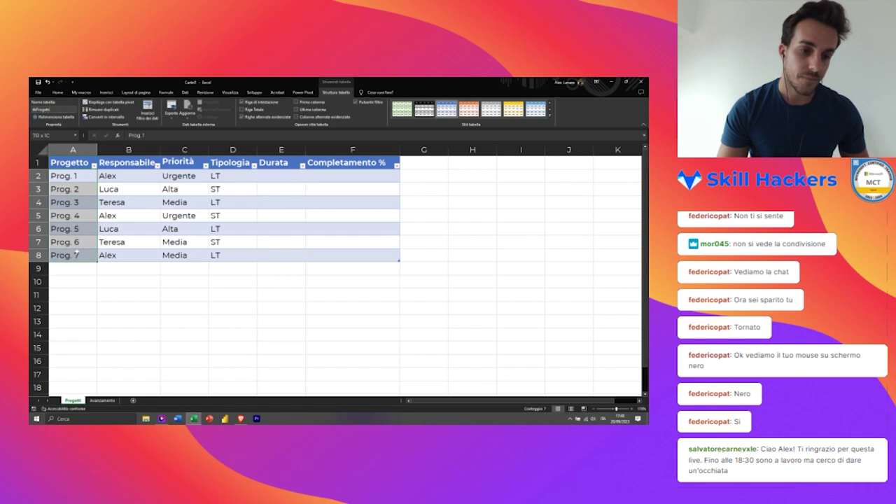
left_click(101, 400)
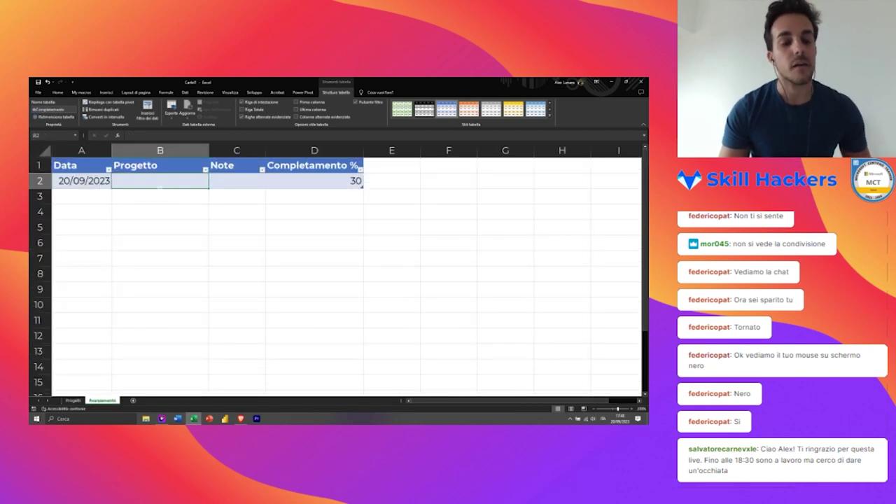
left_click(72, 401)
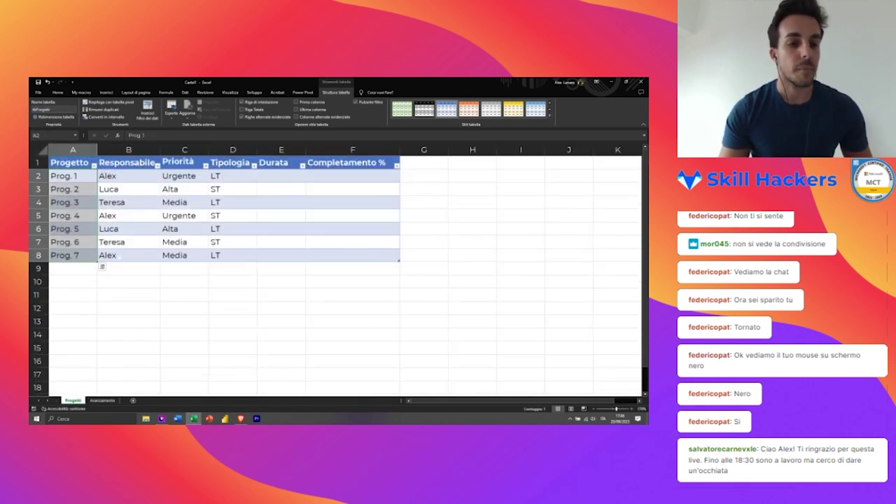
left_click(128, 242)
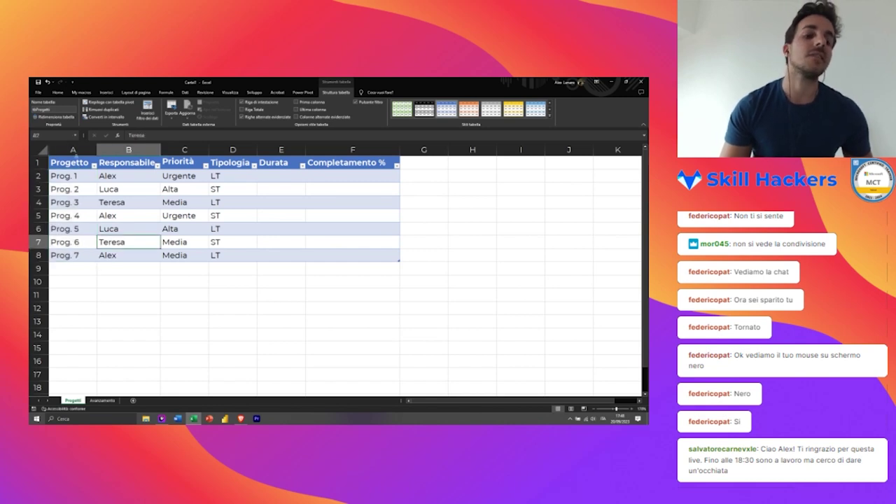
left_click(74, 156)
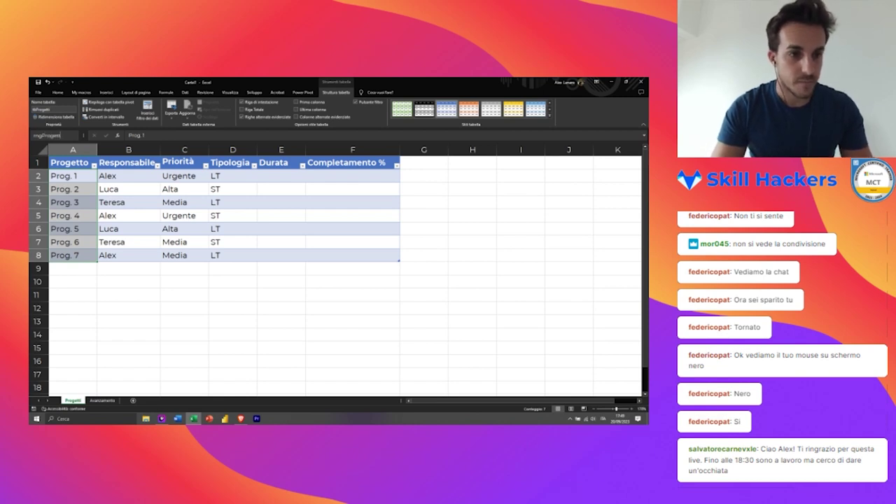
left_click(238, 250)
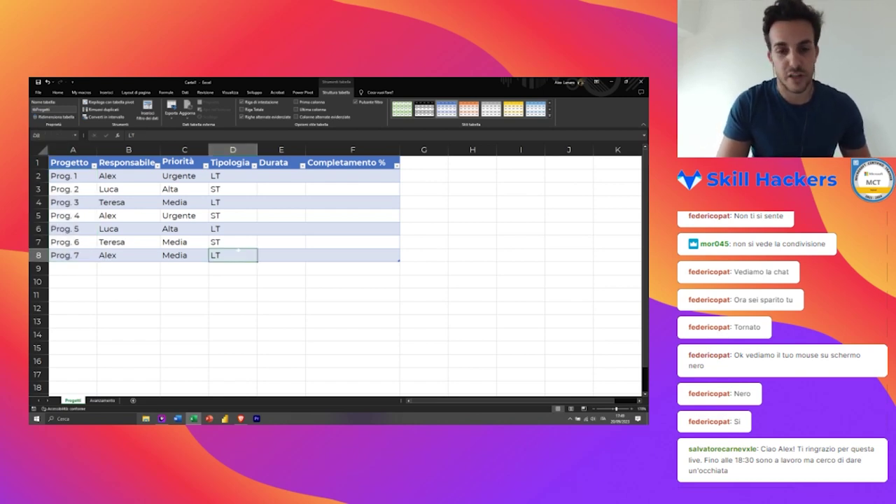
left_click(102, 399)
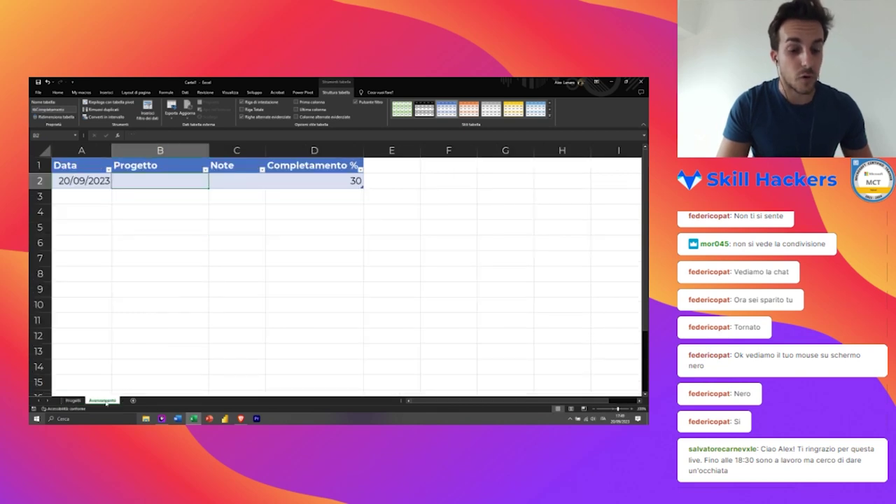
left_click(185, 92)
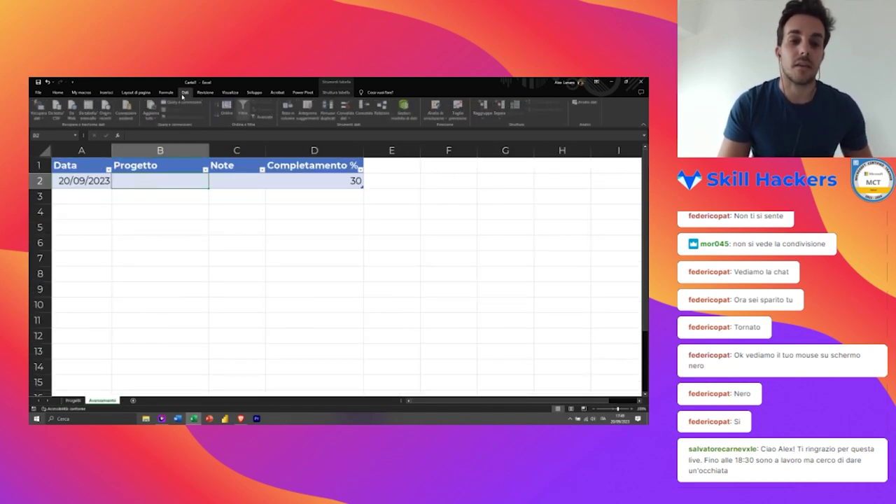
Step: Add a list validation to B2 sourced from the project-name range, and test the dropdown
left_click(346, 105)
left_click(295, 217)
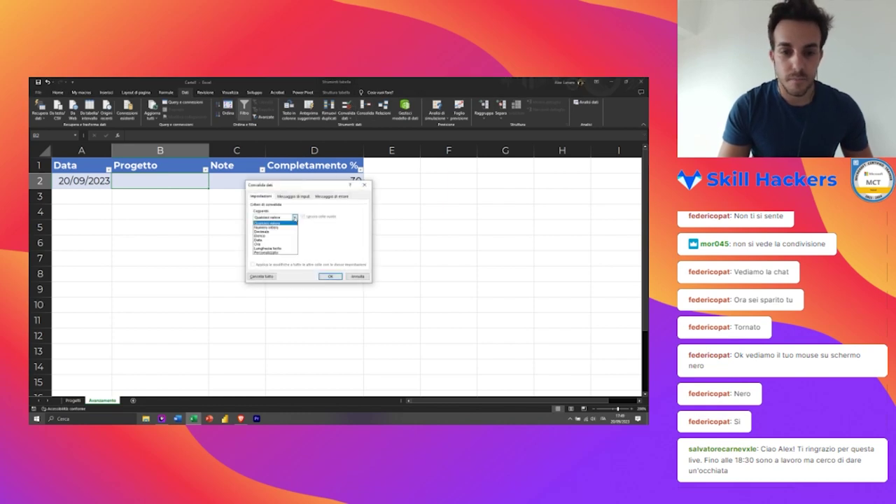
left_click(265, 235)
left_click(264, 243)
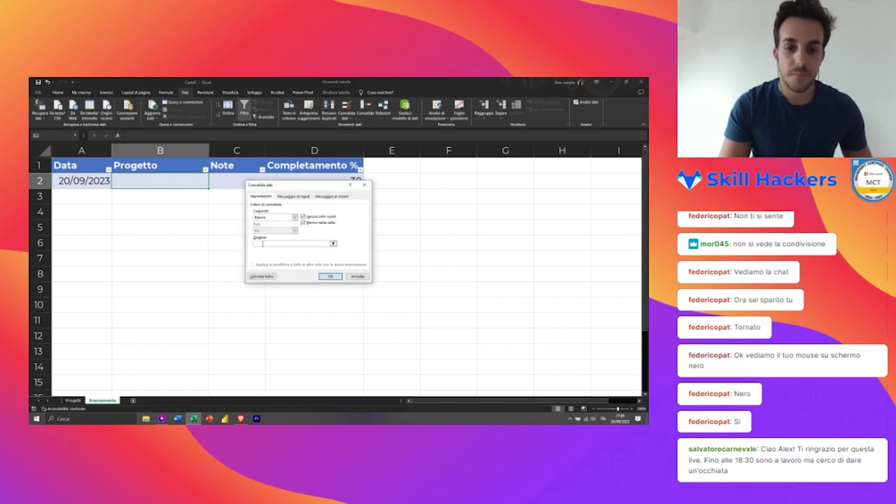
type("=tblProgetti")
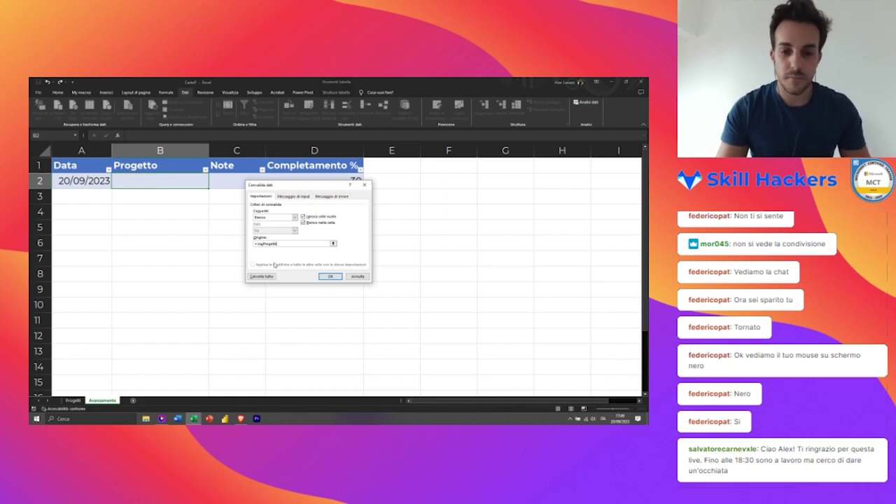
key("Return")
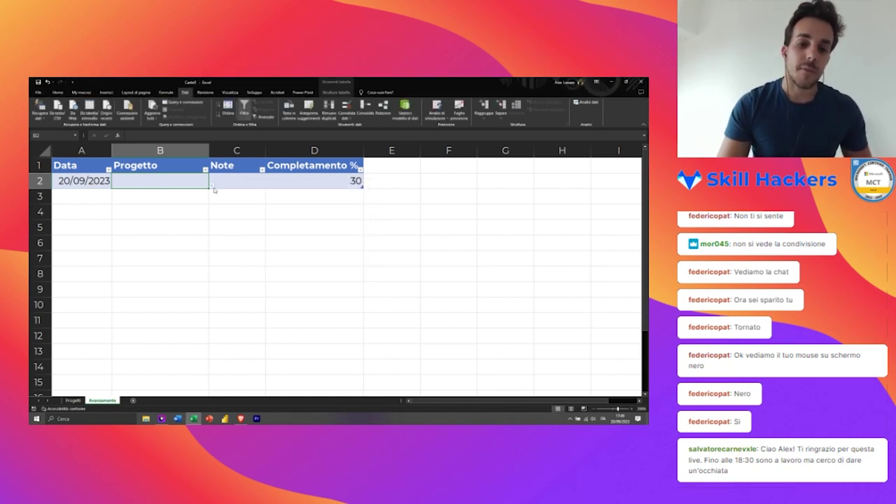
left_click(211, 185)
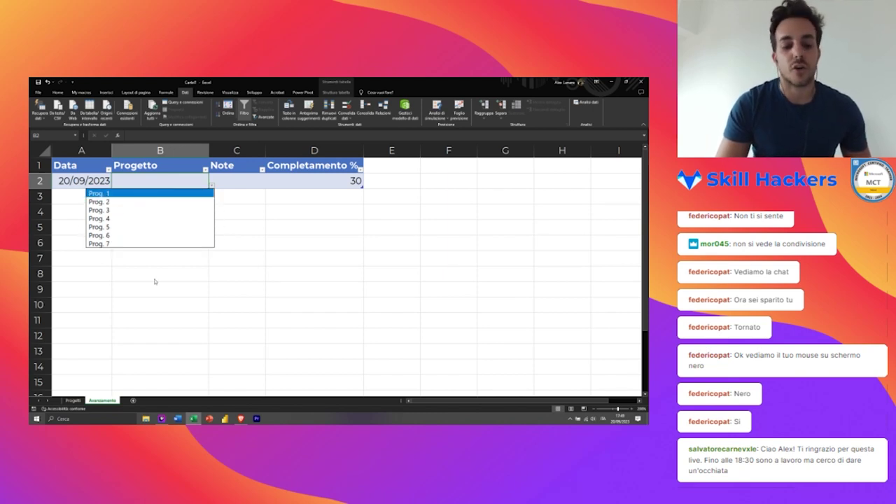
key("Escape")
Step: Add 'Nuovo progetto' in Progetti A9 and confirm it appears in B2's dropdown
left_click(81, 400)
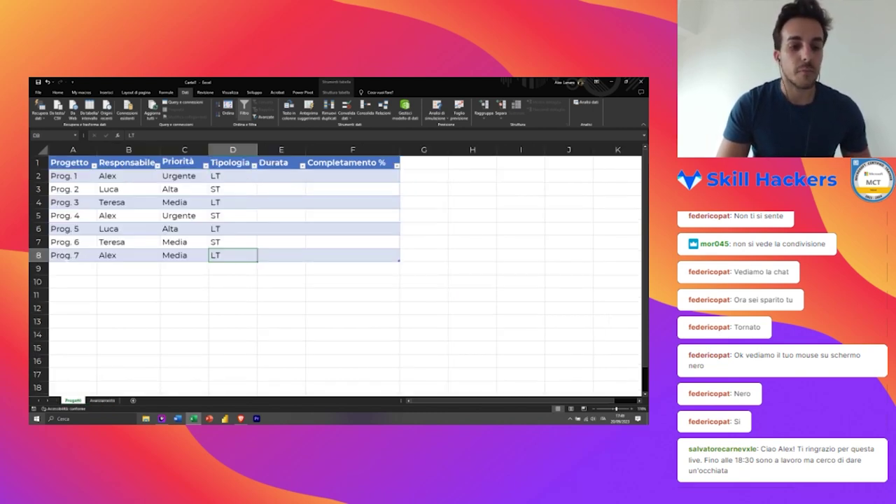
left_click(73, 268)
type("Nuov")
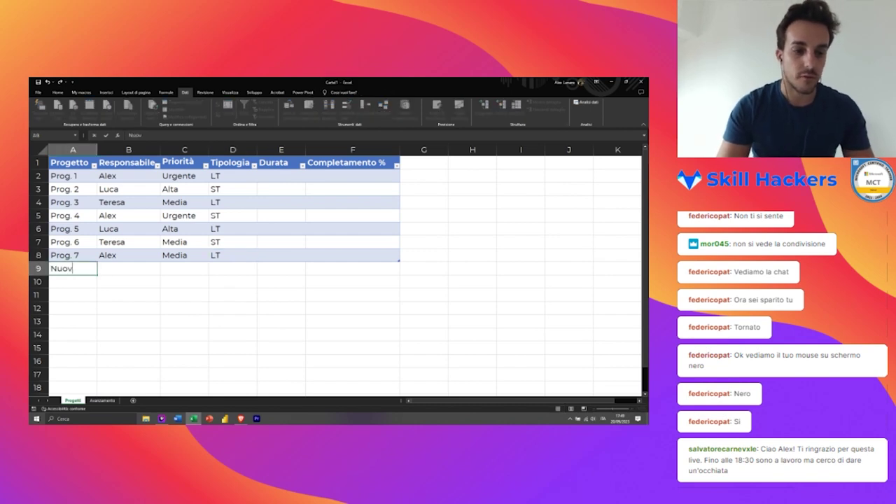
type("o progett")
type("o")
key("Return")
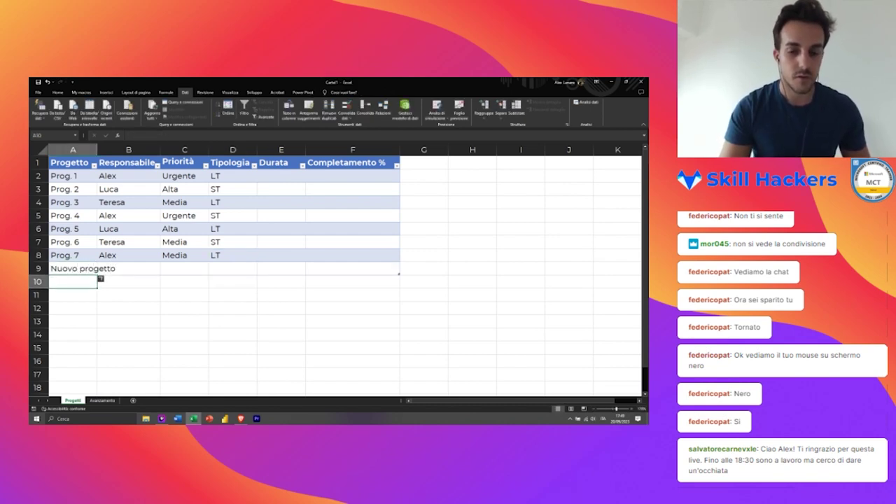
left_click(103, 400)
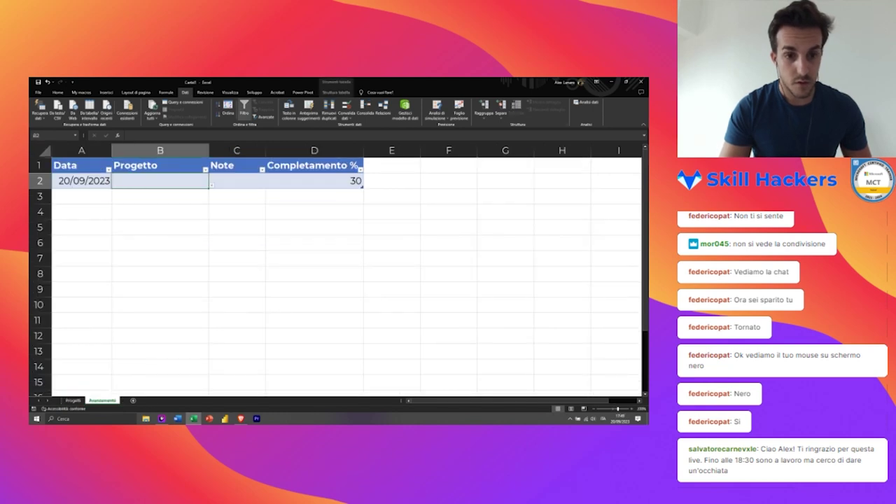
left_click(212, 186)
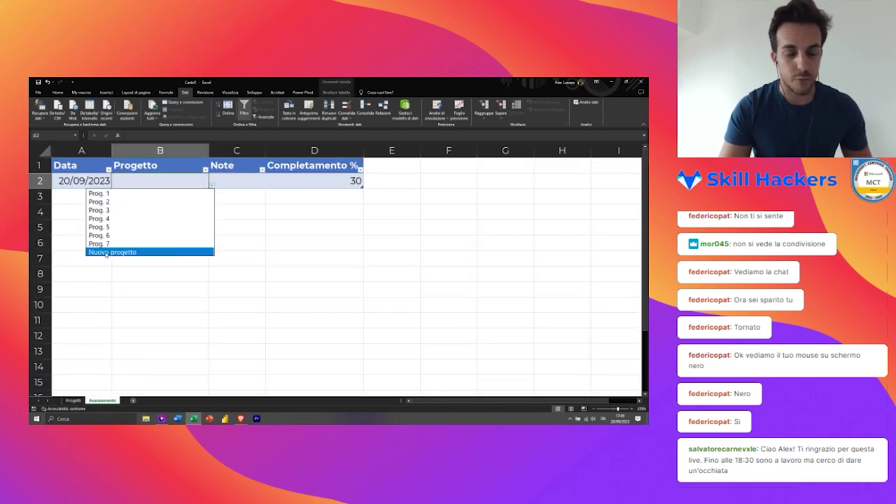
key("Escape")
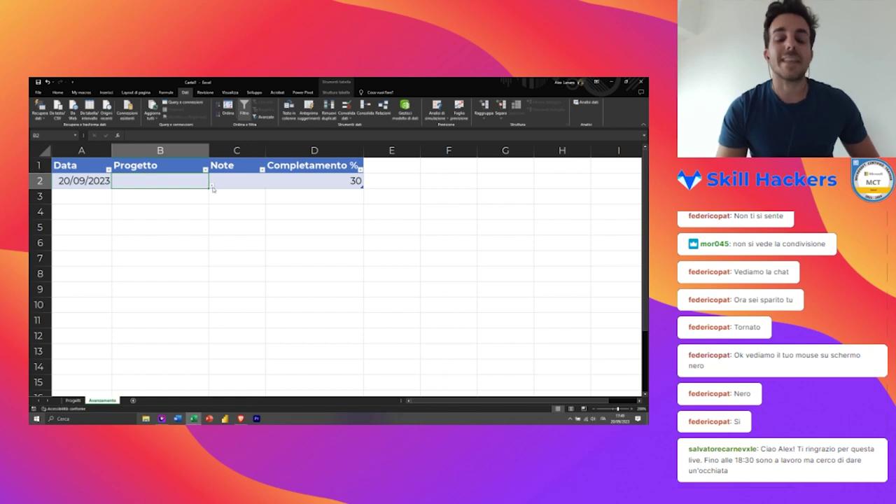
Step: Pick Prog. 3 in B2 and type the note 'Siamo andati avanti bene.' in C2
left_click(236, 212)
left_click(160, 181)
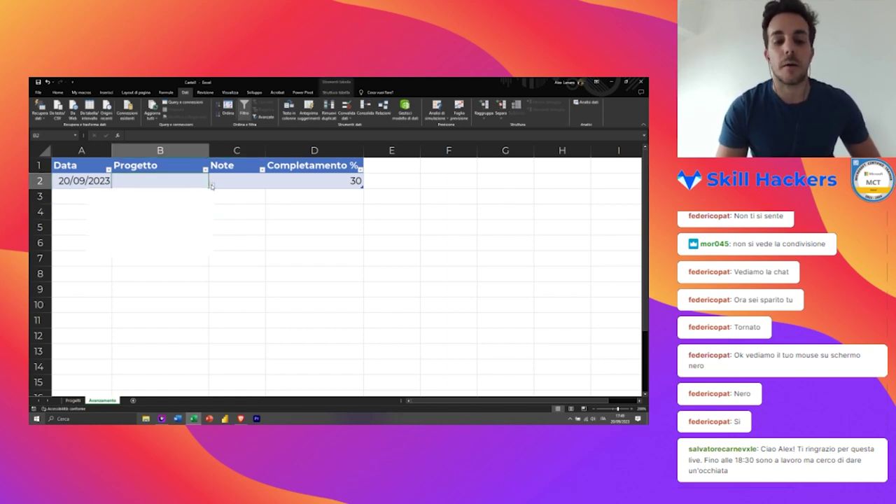
left_click(213, 185)
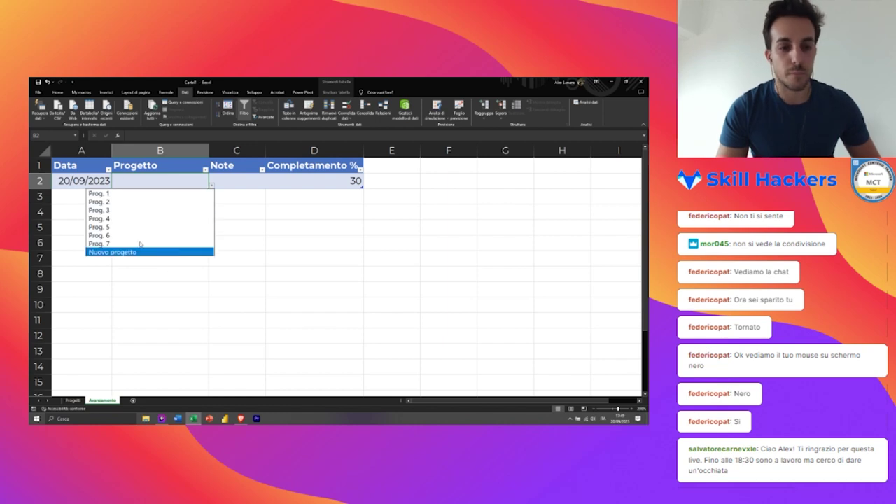
left_click(126, 208)
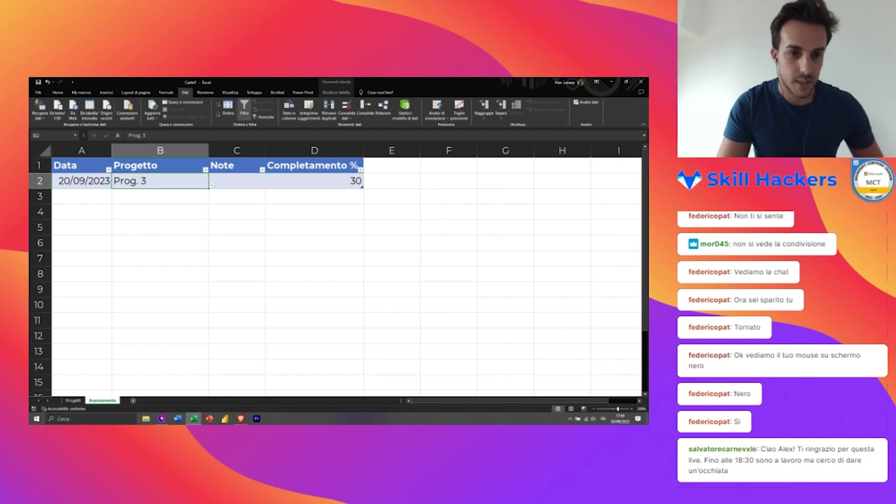
left_click(226, 180)
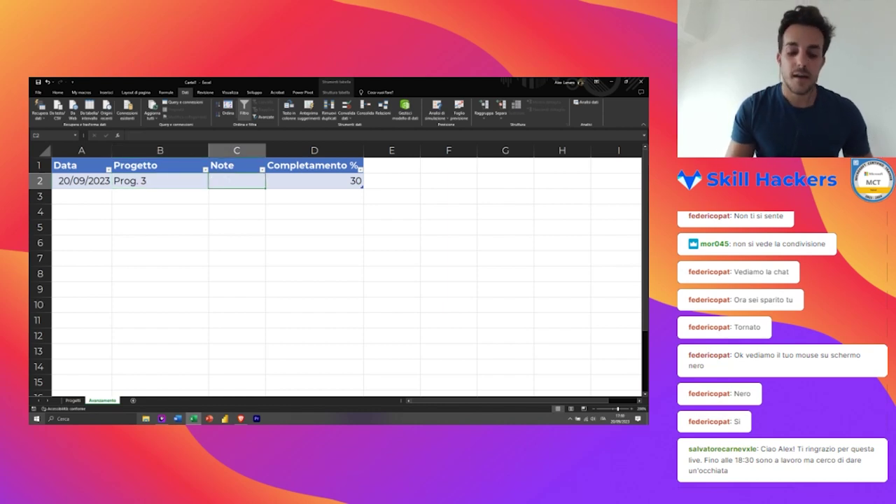
type("Siamo")
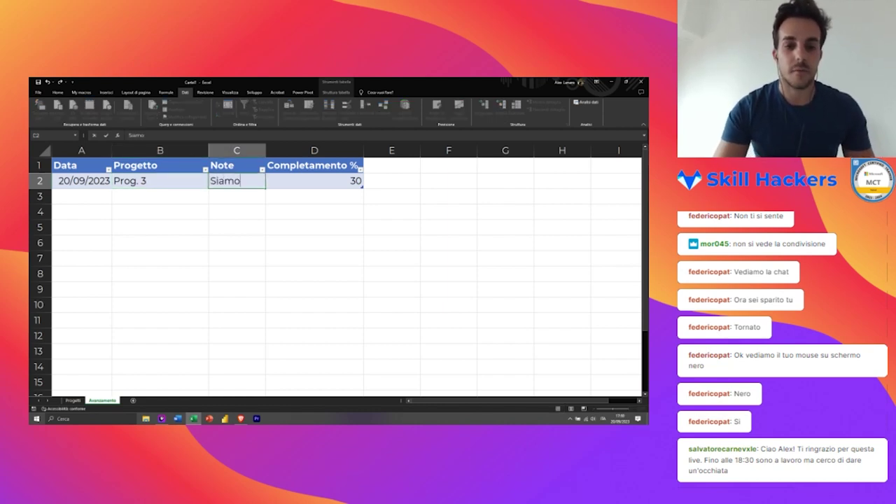
type(" anda")
type("ti avanti be")
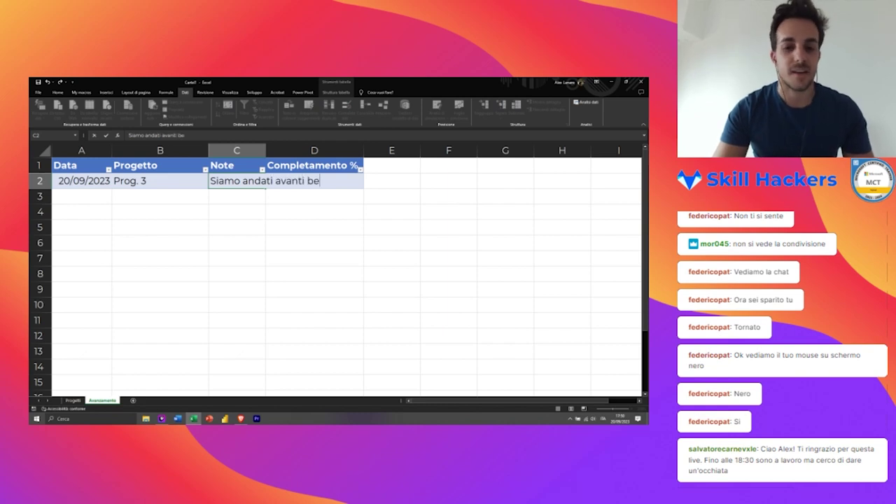
type("ne.")
key("Tab")
type("30")
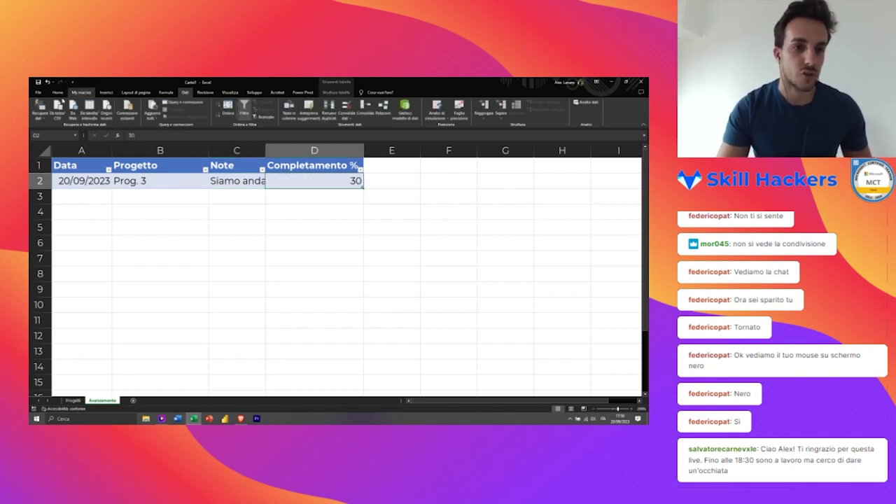
Step: Format D2 as a percentage showing 30% and autofit the Note column
left_click(57, 91)
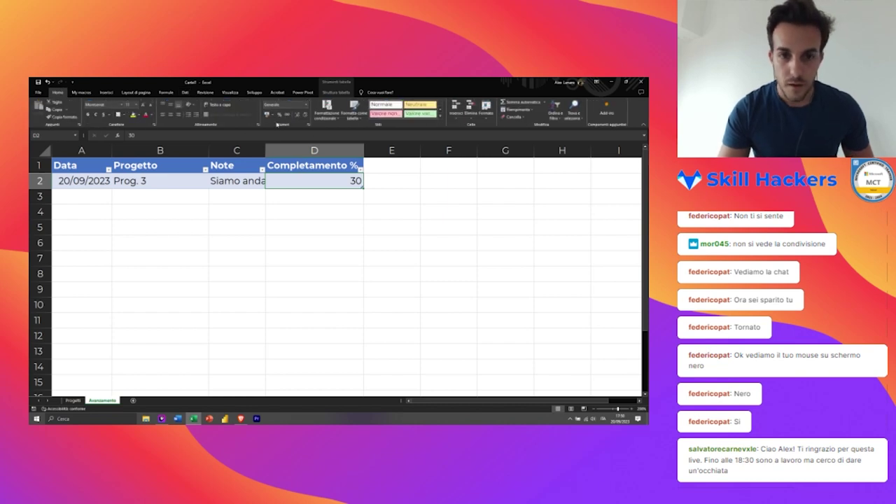
left_click(278, 114)
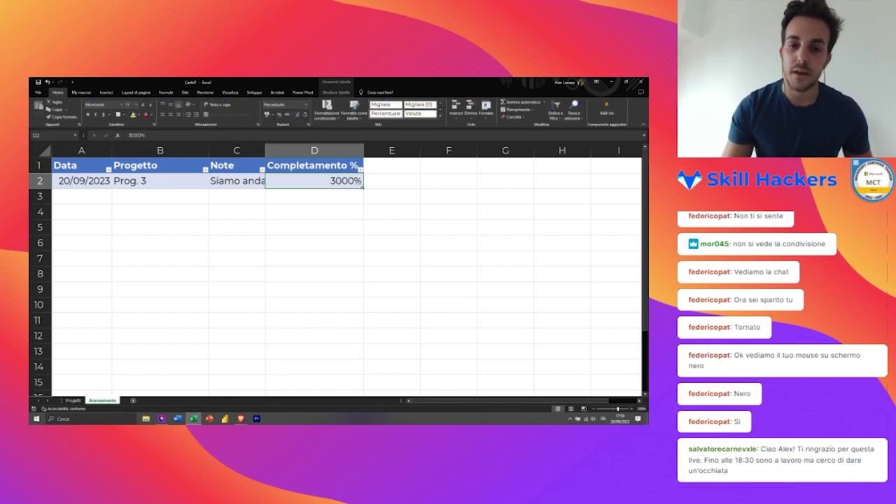
key("BackSpace")
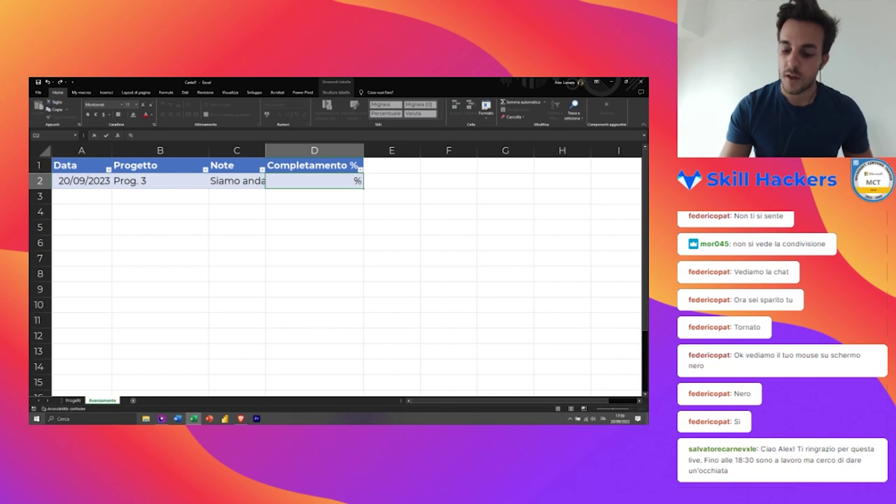
type("30")
double_click(237, 196)
left_click(237, 180)
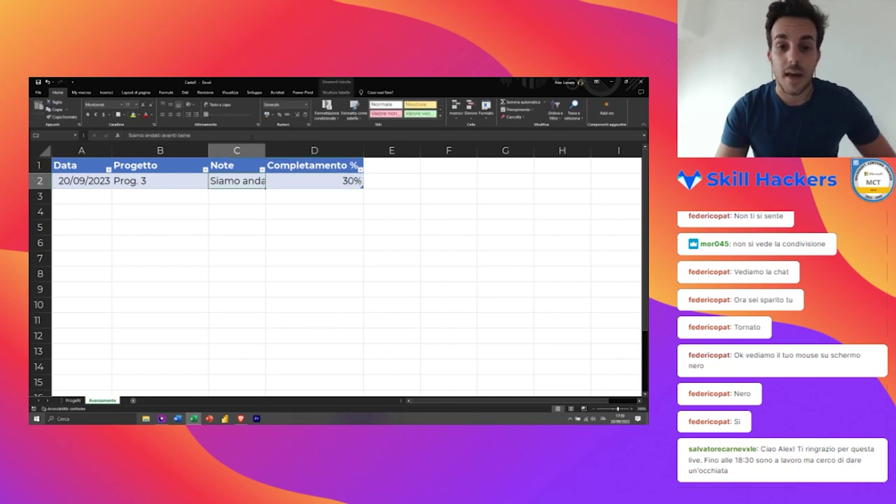
double_click(265, 149)
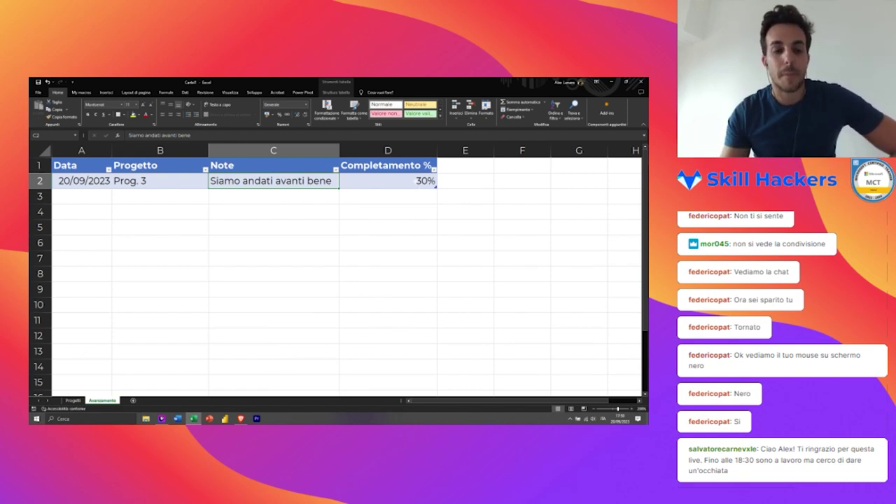
left_click(388, 181)
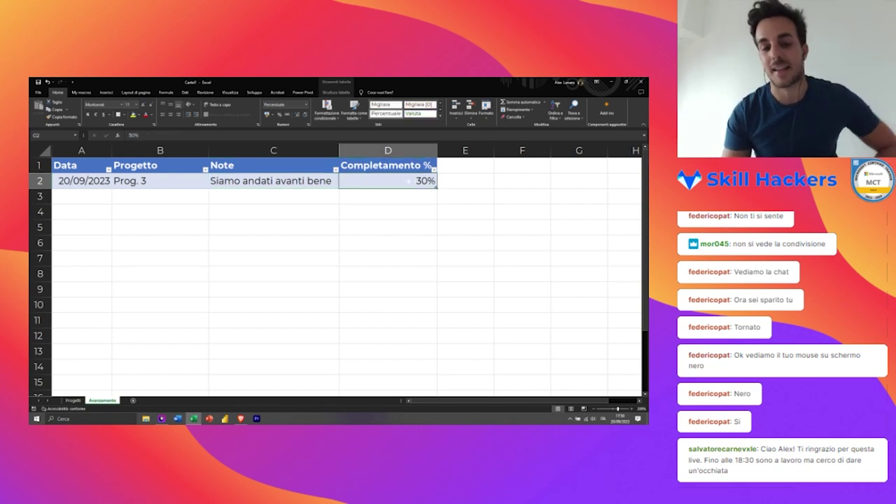
left_click(81, 196)
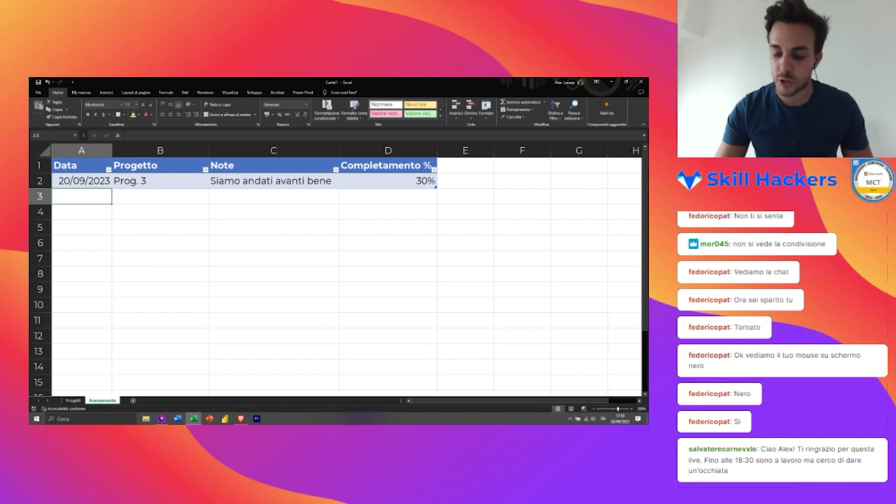
Step: Add a 21/09/2023 row for Prog. 3 at 50% completion, fixing the mistyped value
type("21/09")
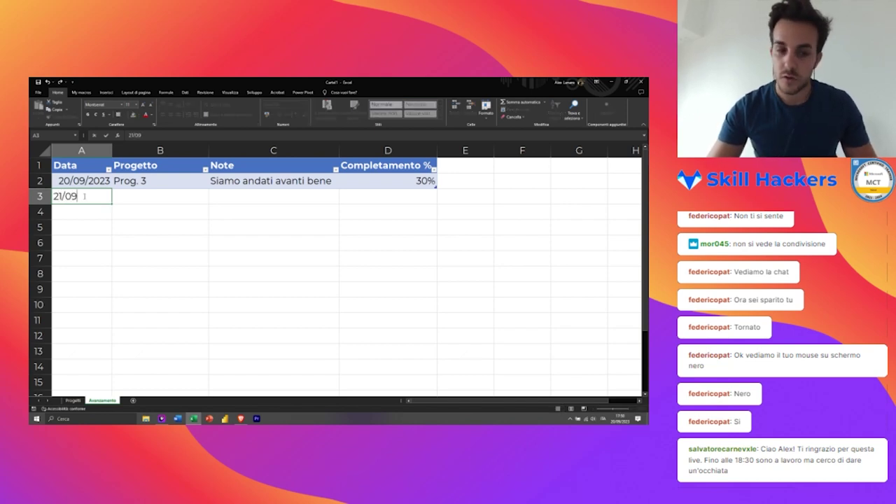
type("/2023")
key("Tab")
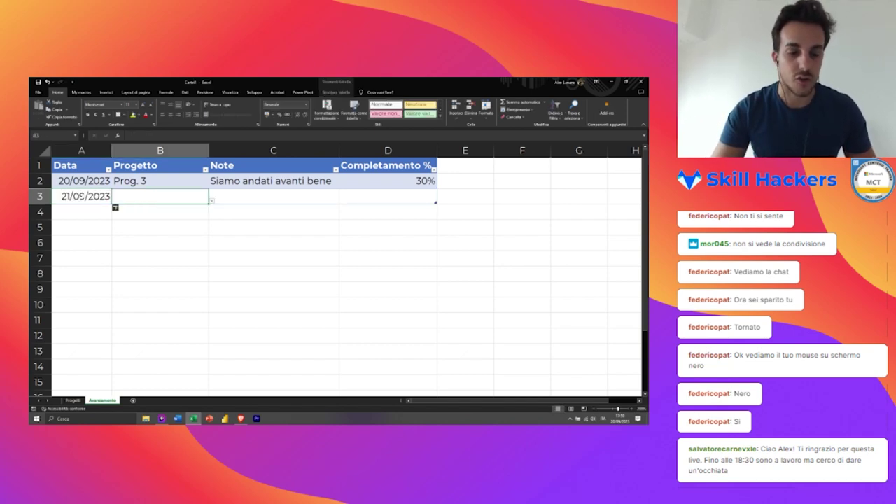
left_click(210, 201)
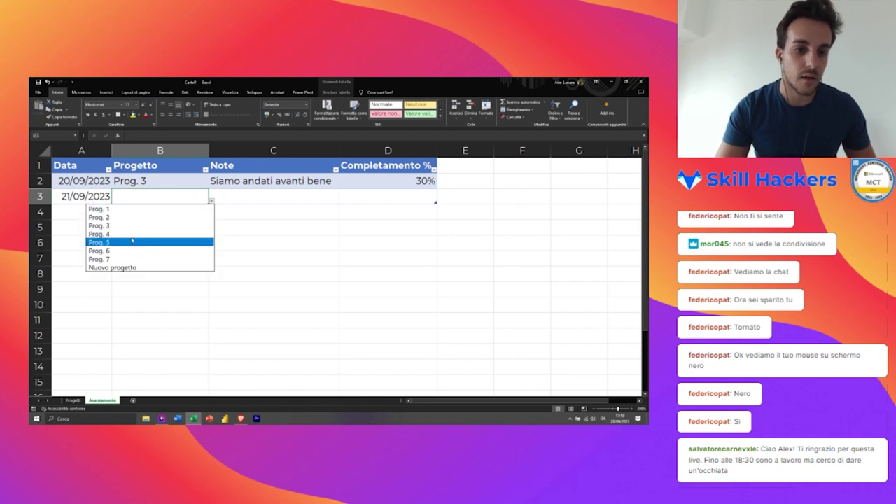
left_click(105, 225)
key("Tab")
key("Tab")
type("5")
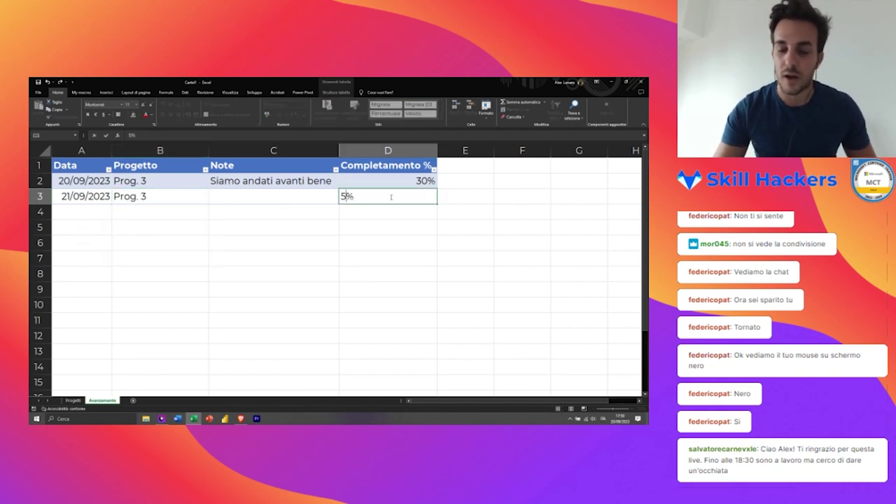
type("0ù")
key("Return")
key("Up")
key("F2")
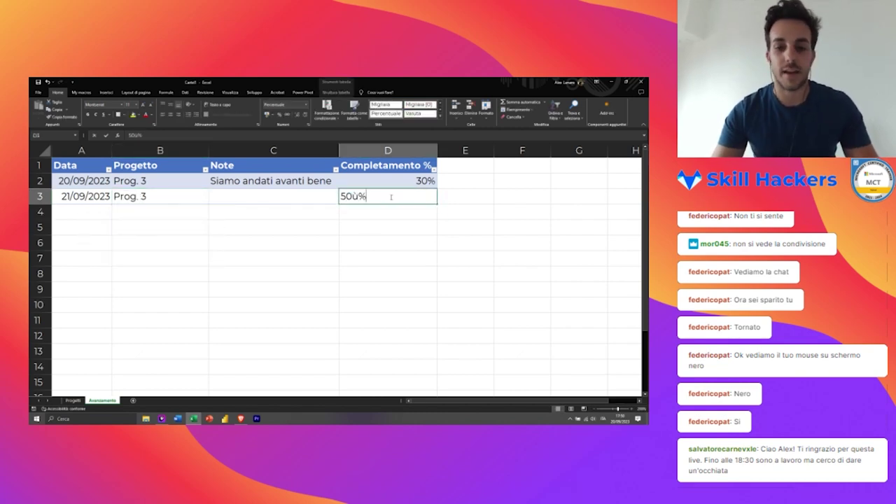
key("BackSpace")
key("Return")
Step: Look over the completion values already logged in the Avanzamento table
key("Up")
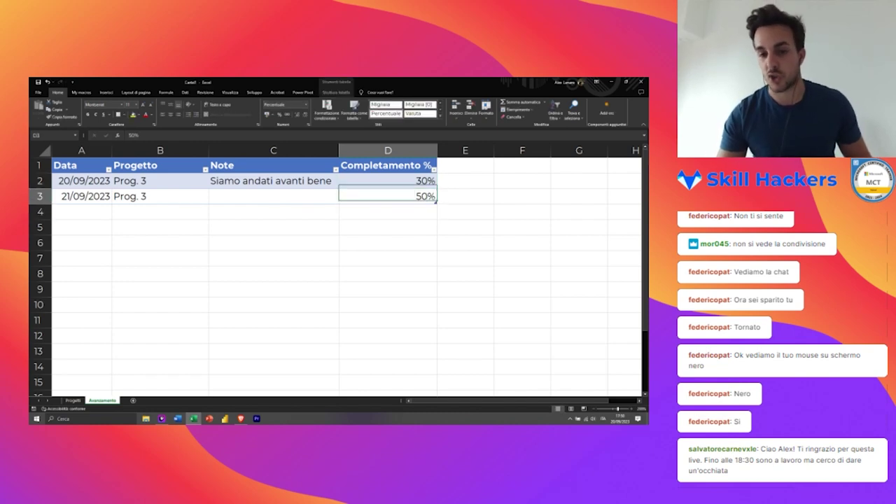
key("Up")
key("Down")
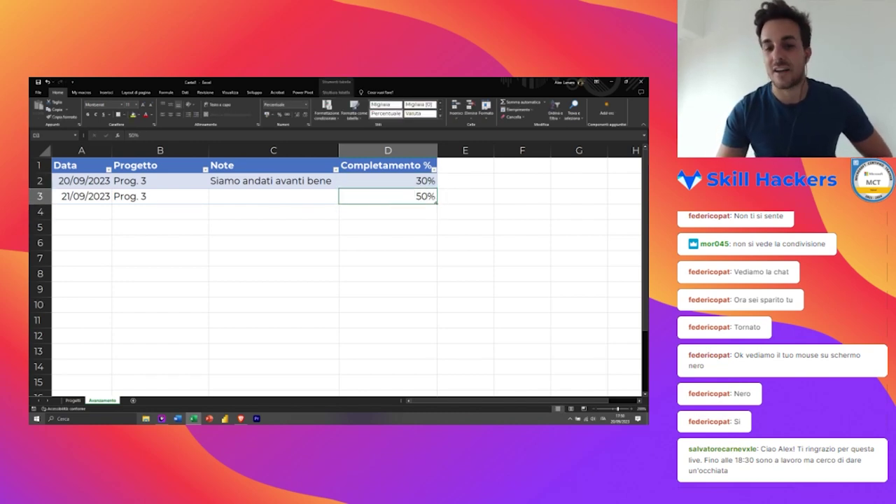
key("Left")
key("Left")
key("Right")
key("Right")
key("Up")
key("Down")
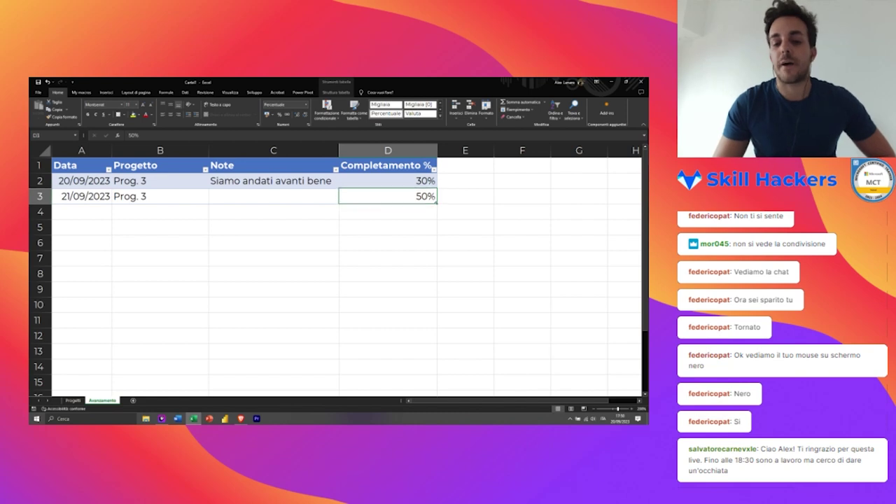
key("Up")
key("Down")
key("Up")
key("Down")
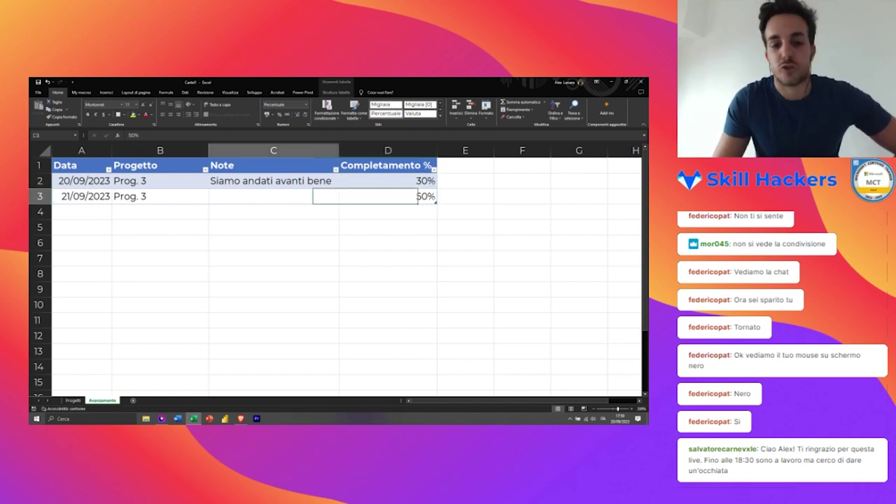
key("Left")
key("Left")
key("Left")
Step: Enter 01/10/2023 in the first empty Data cell, extending the table with a new row
left_click(81, 211)
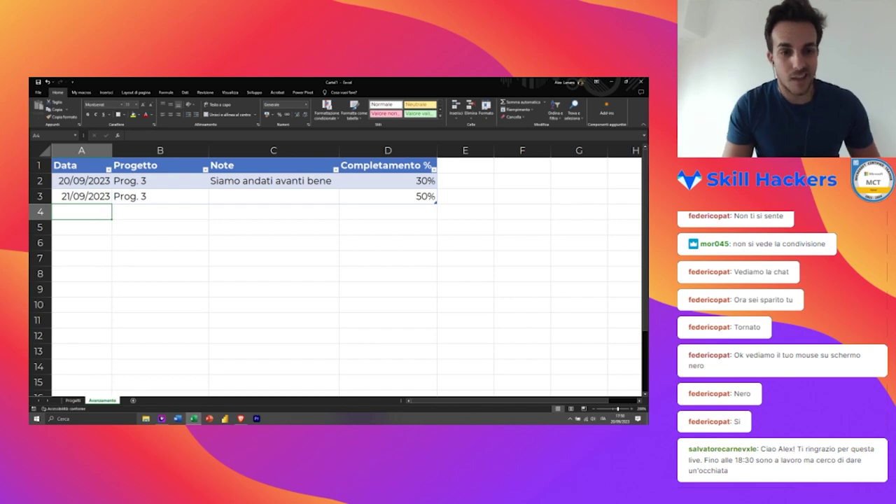
left_click(159, 212)
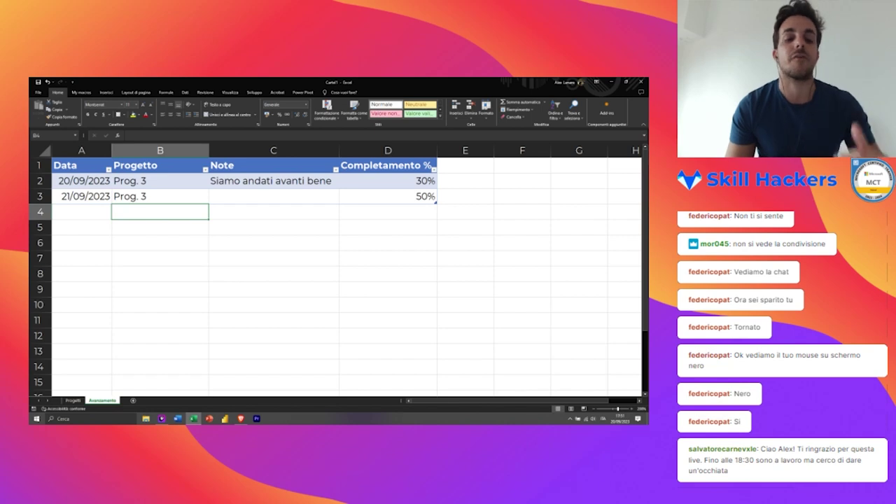
left_click(159, 196)
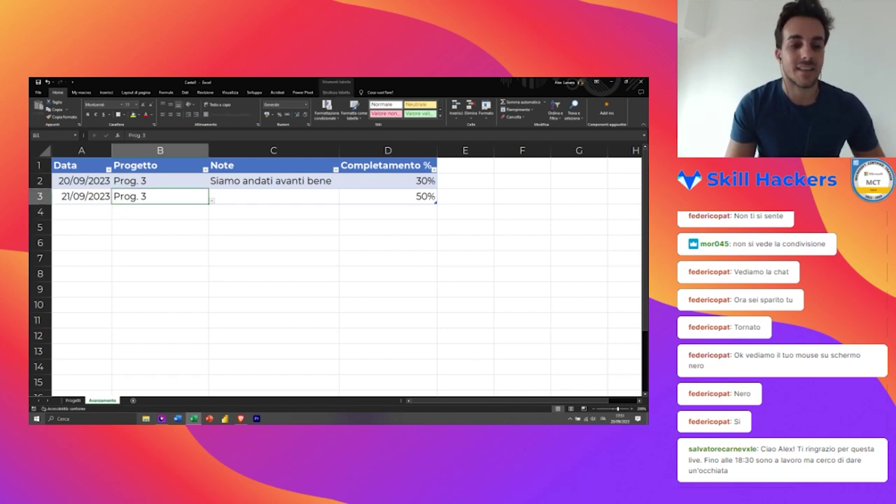
left_click(81, 212)
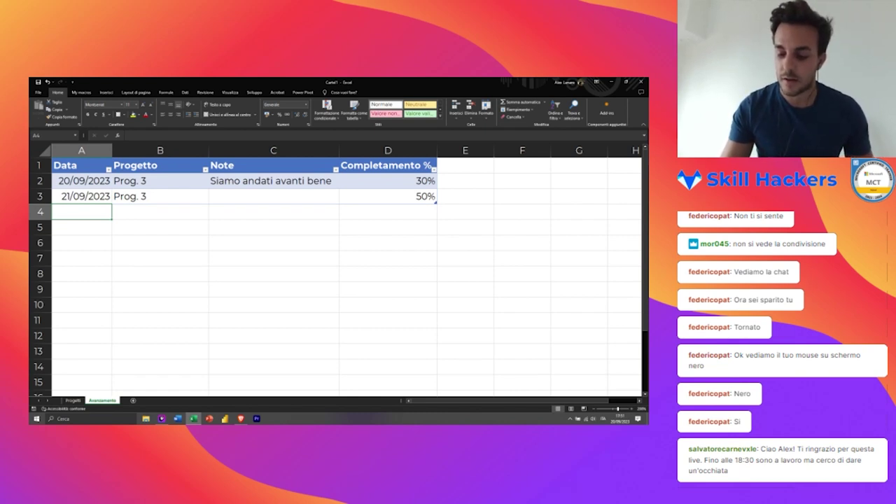
type("01/10/")
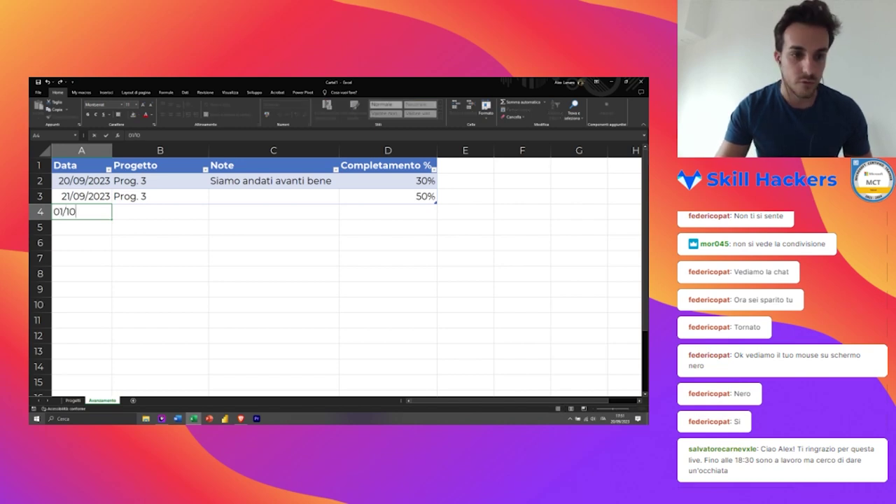
type("2023")
key("Return")
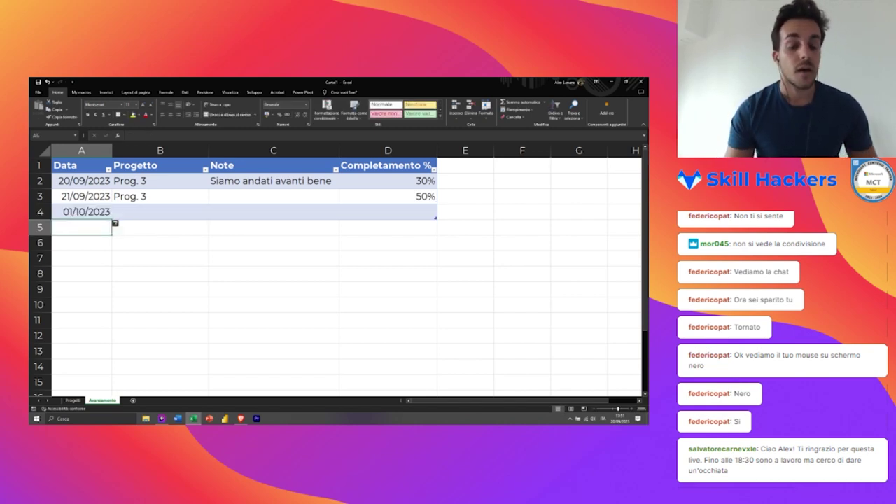
key("Up")
key("shift+Right")
key("shift+Right")
key("shift+Right")
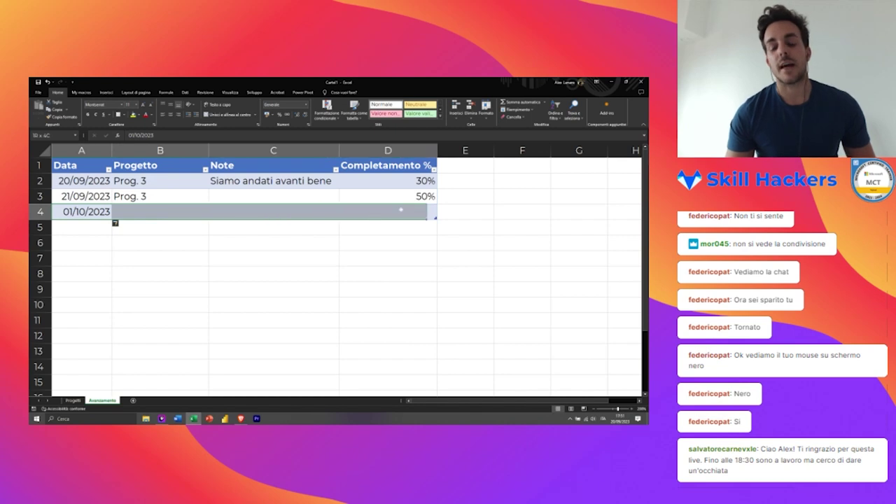
Step: Set the new row's project to Nuovo progetto with 20% completion
left_click(172, 207)
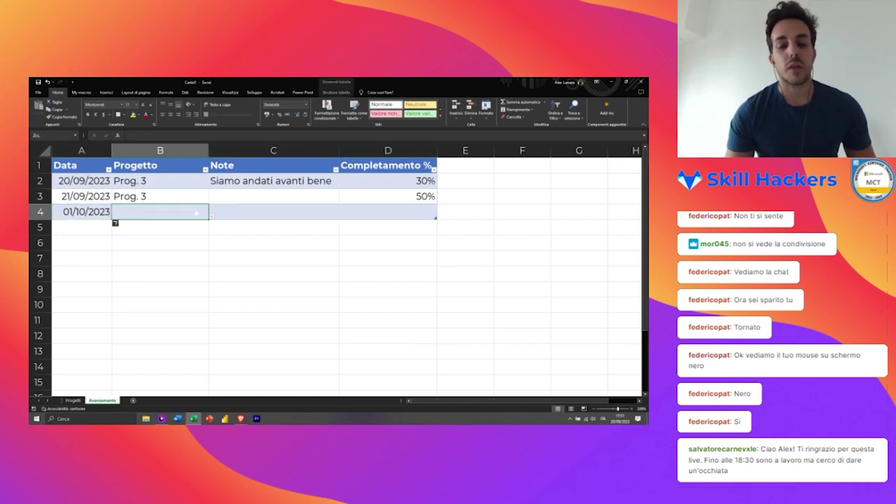
left_click(212, 218)
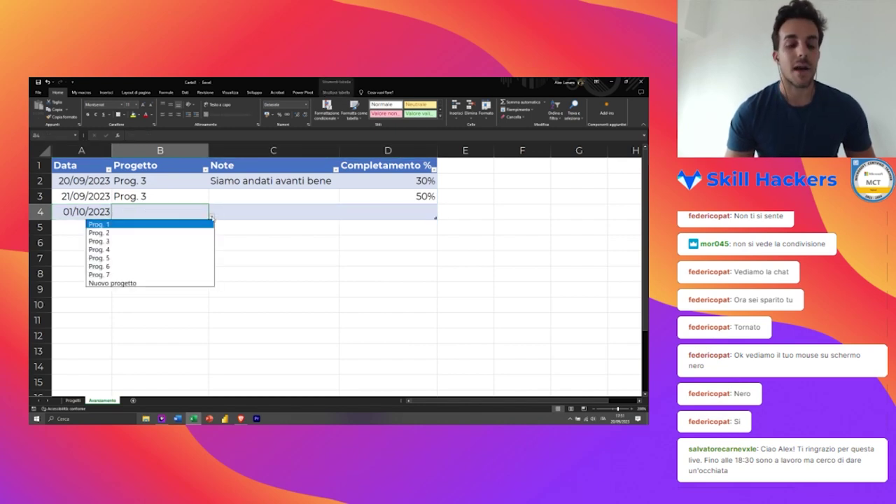
left_click(131, 282)
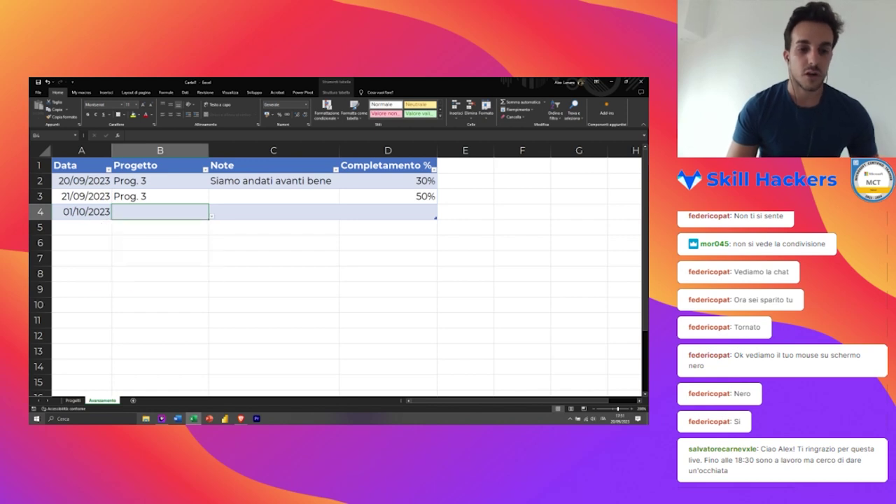
type("Nuovo progetto")
left_click(268, 217)
left_click(383, 208)
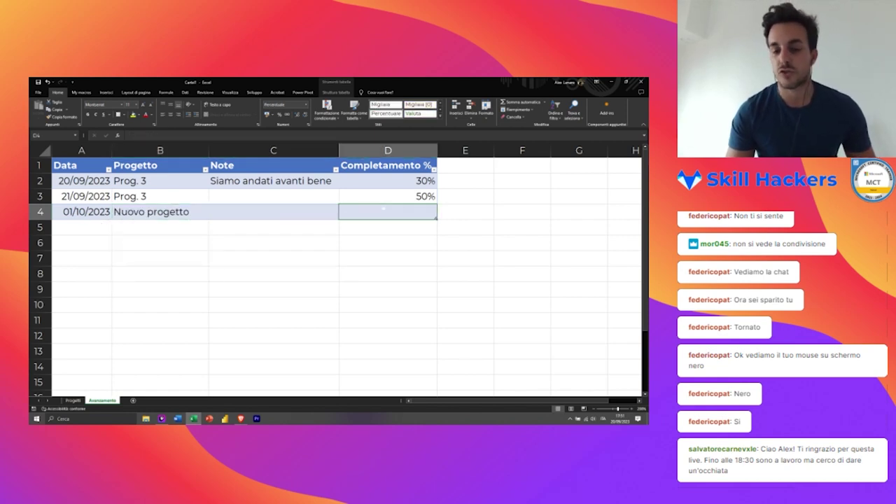
type("30")
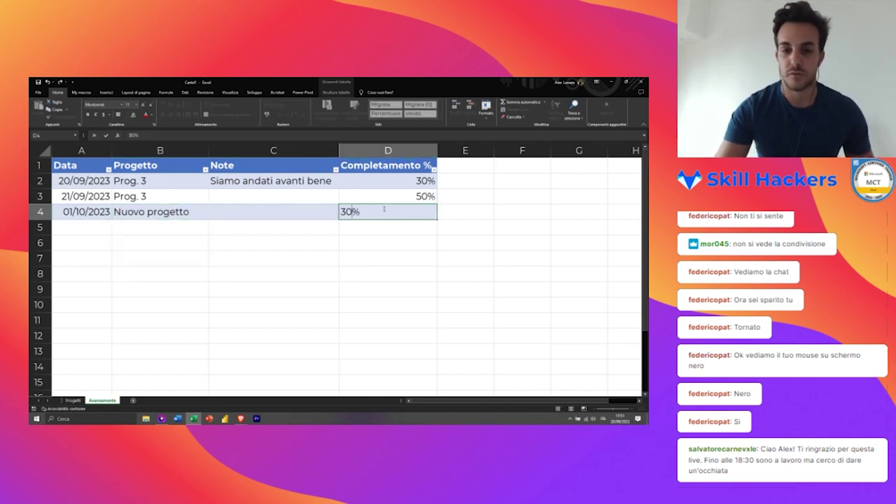
key("BackSpace")
key("BackSpace")
type("20")
key("Return")
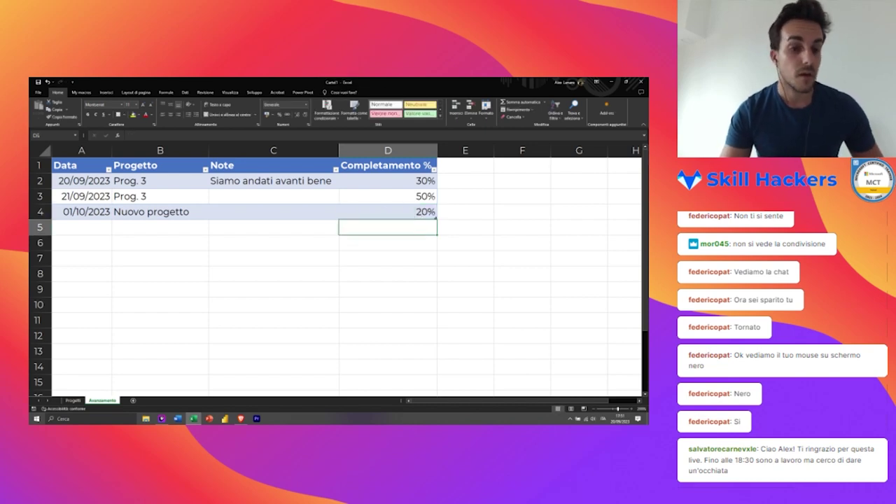
left_click(159, 211)
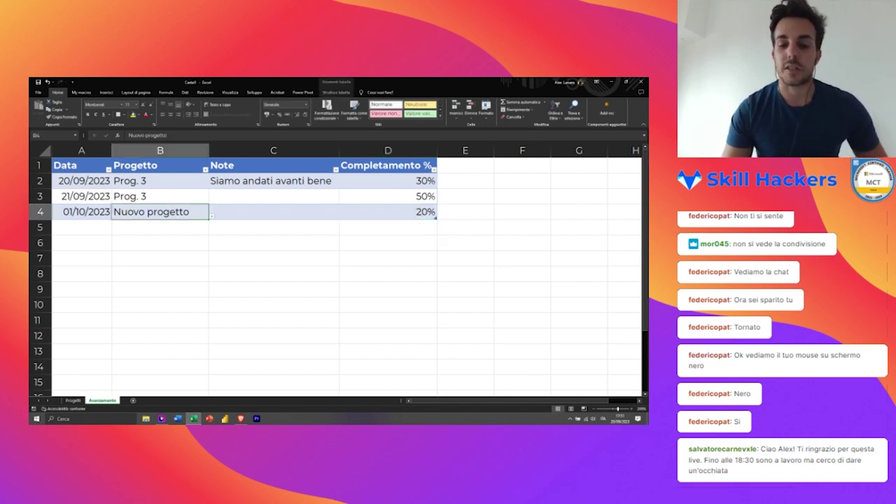
left_click(318, 212)
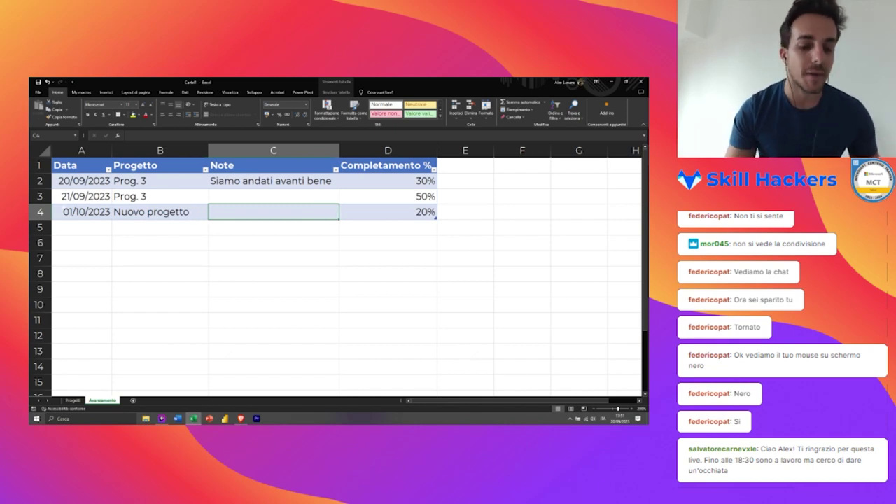
Step: On the Progetti sheet, widen Durata column E and select cell E2
left_click(74, 401)
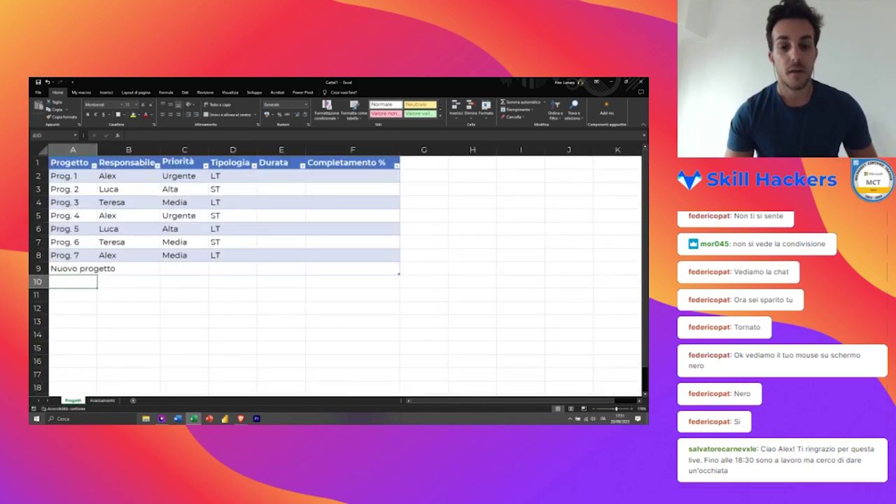
left_click(128, 254)
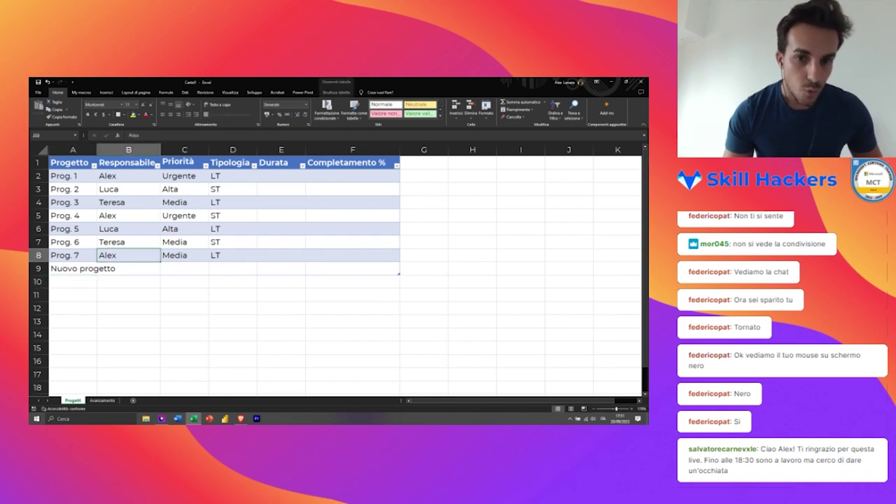
left_click(281, 176)
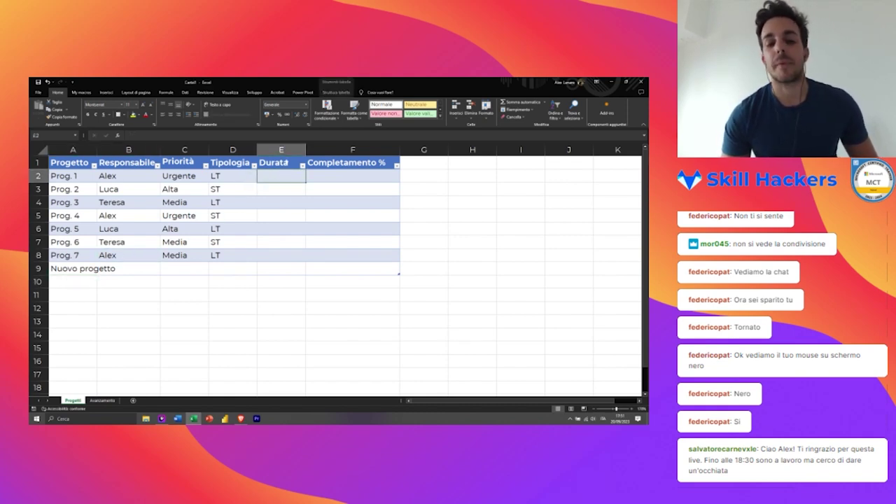
left_click(336, 180)
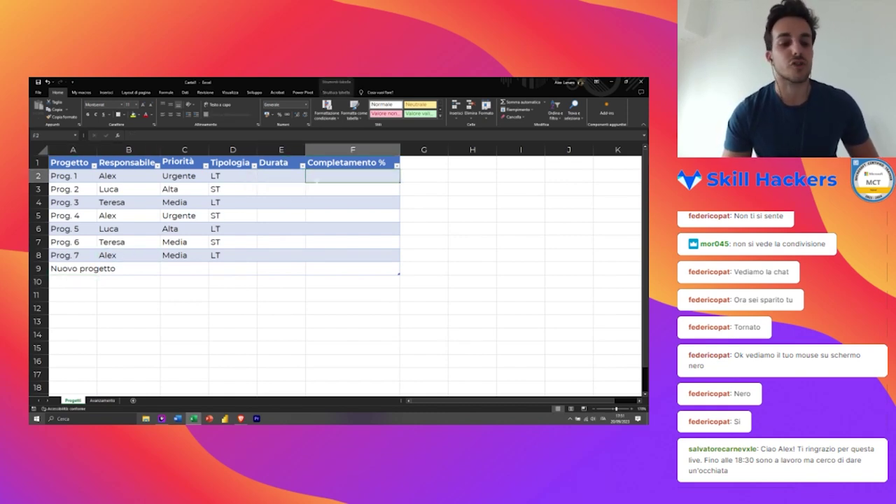
left_click(293, 181)
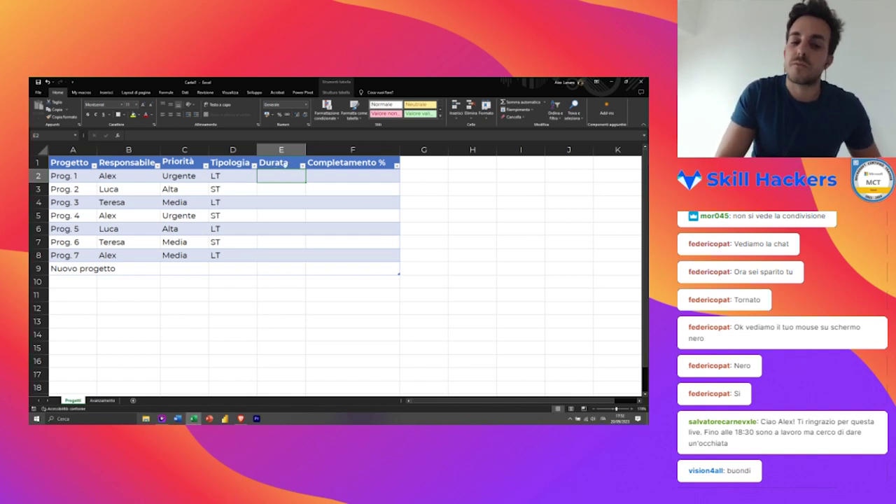
left_click(280, 162)
left_click_drag(306, 150, 328, 150)
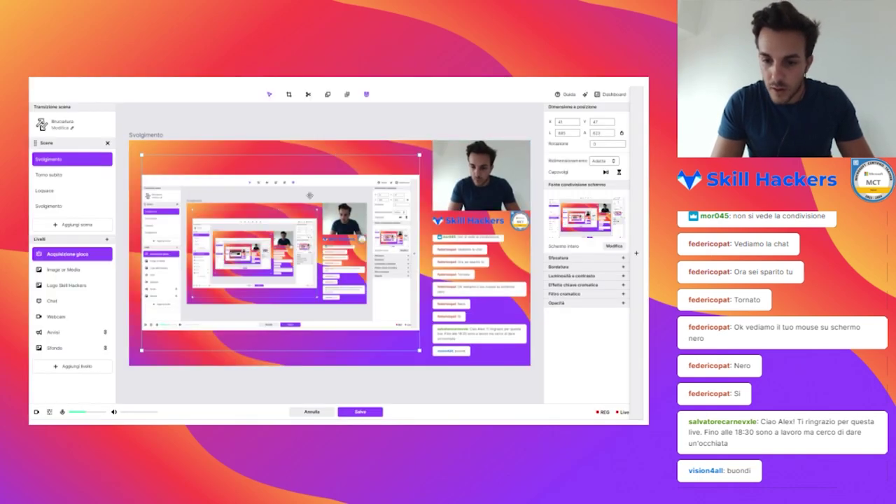
key("alt+Tab")
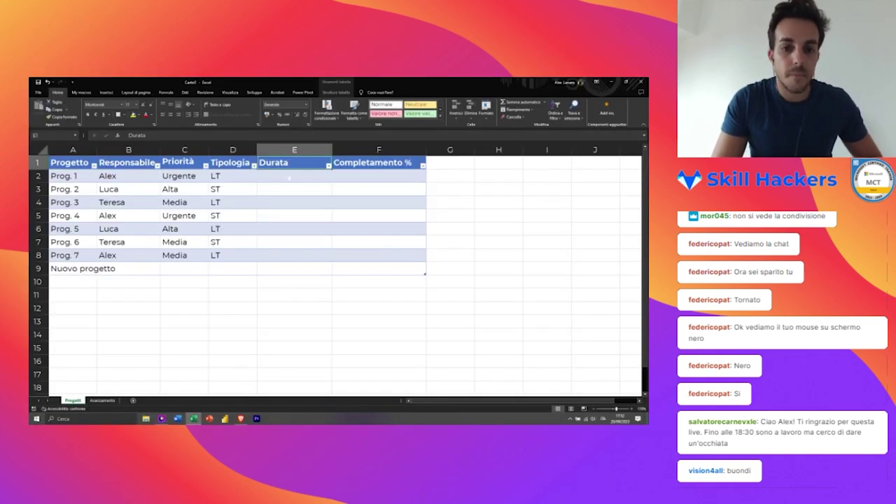
left_click(289, 178)
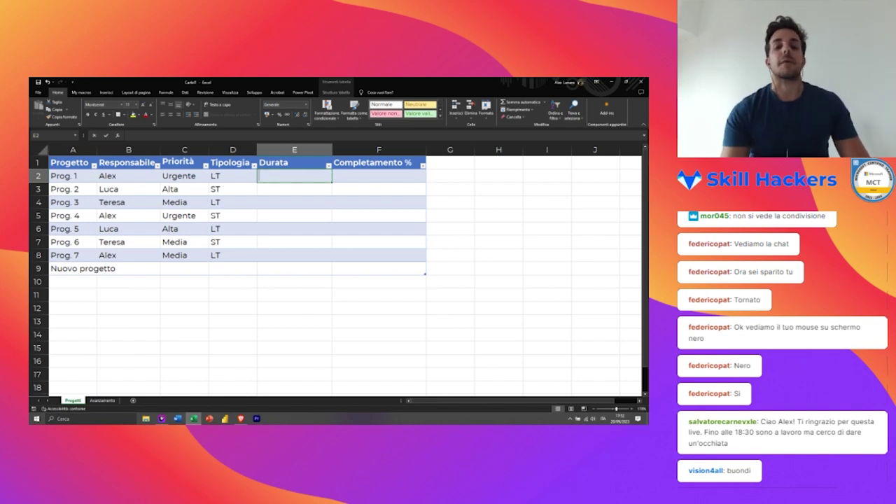
Step: In E2, start the formula =GIORNI.LAVORATIVI.TOT(MIN.PIÙ.SE( using function autocomplete
type("=")
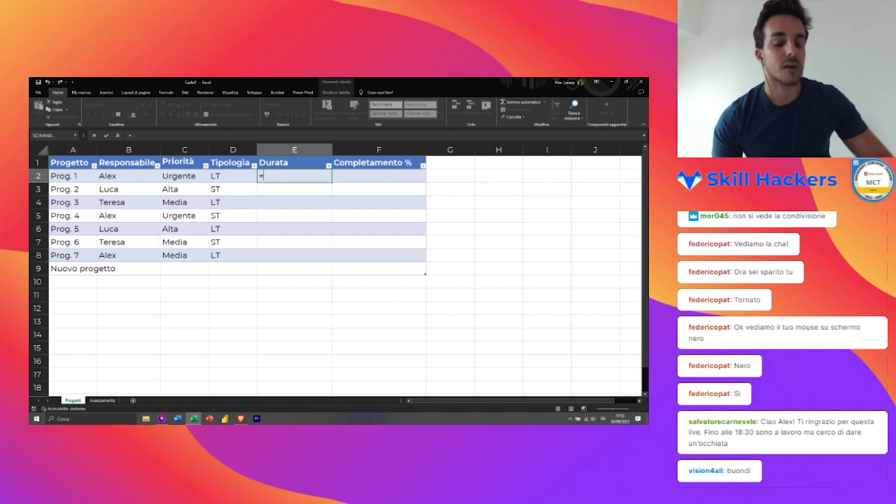
key("Escape")
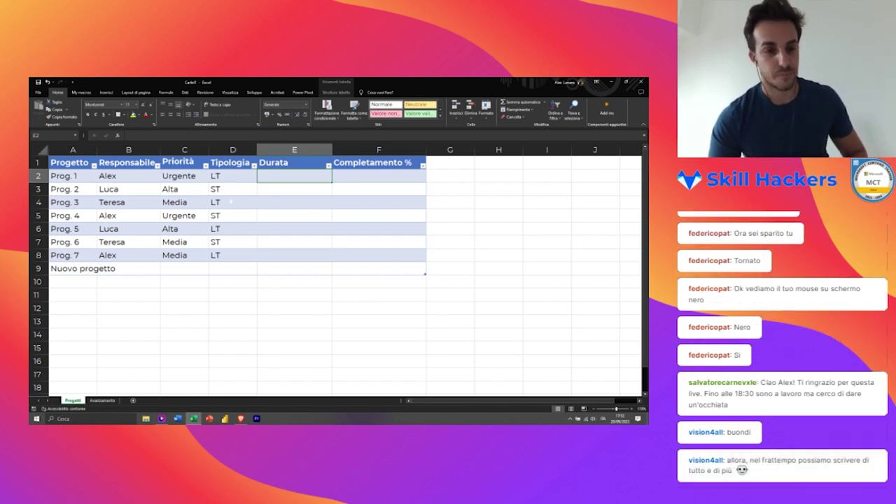
type("=s")
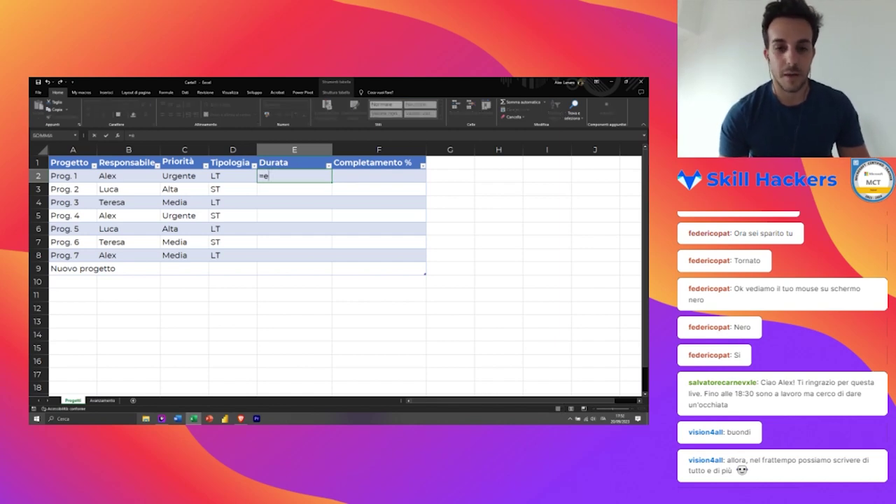
type("gi")
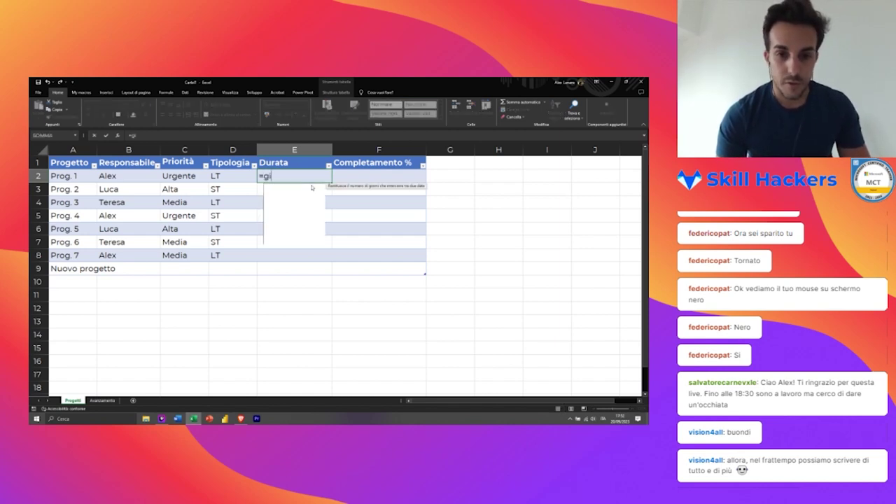
type("o")
key("Down")
key("Down")
key("Down")
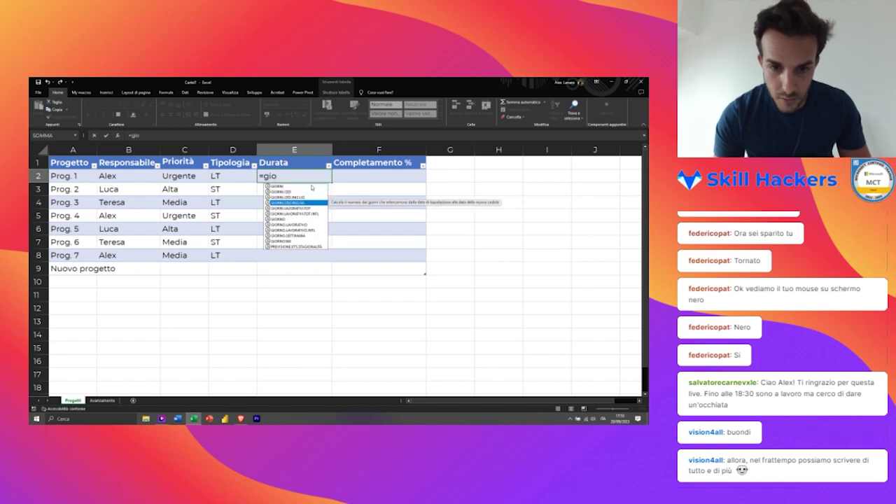
key("Down")
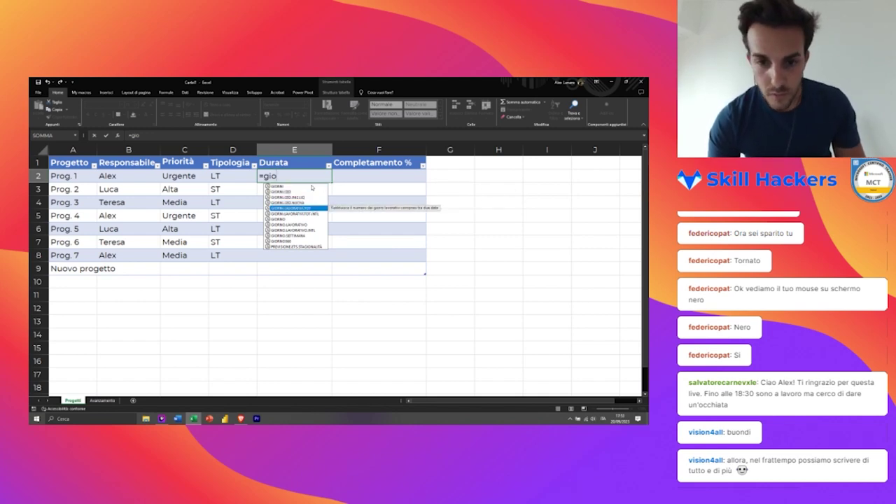
key("Tab")
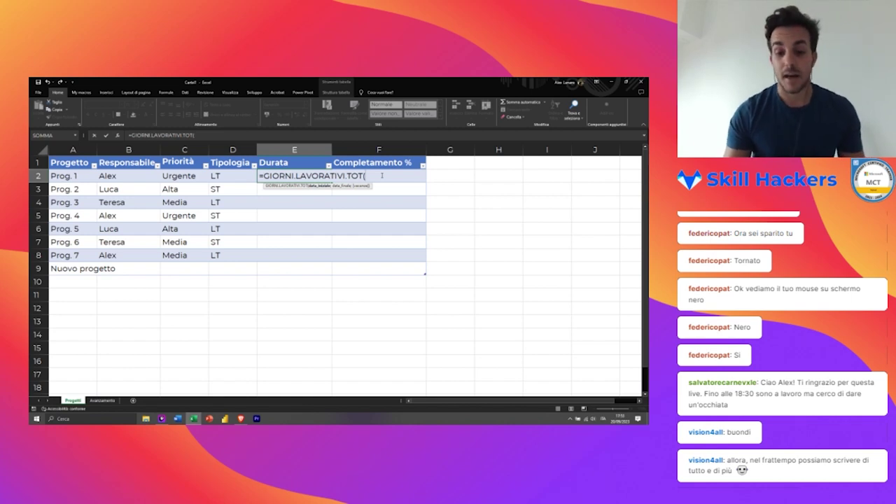
type("MIN")
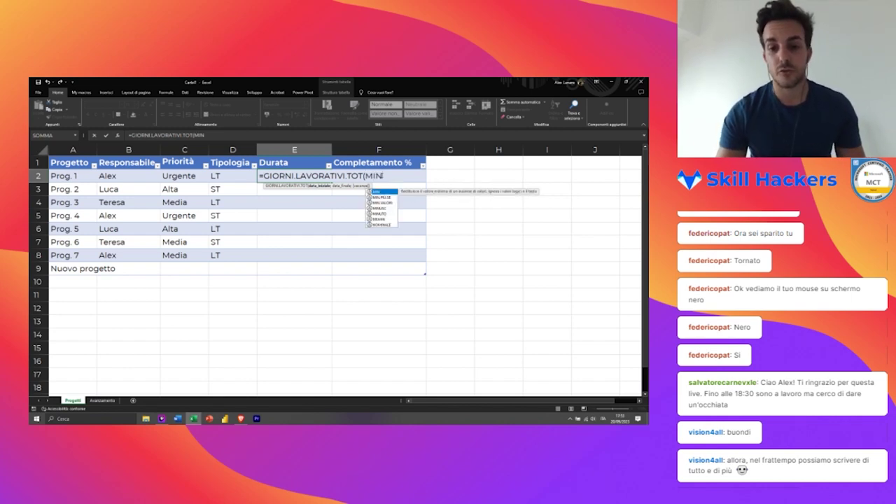
key("Down")
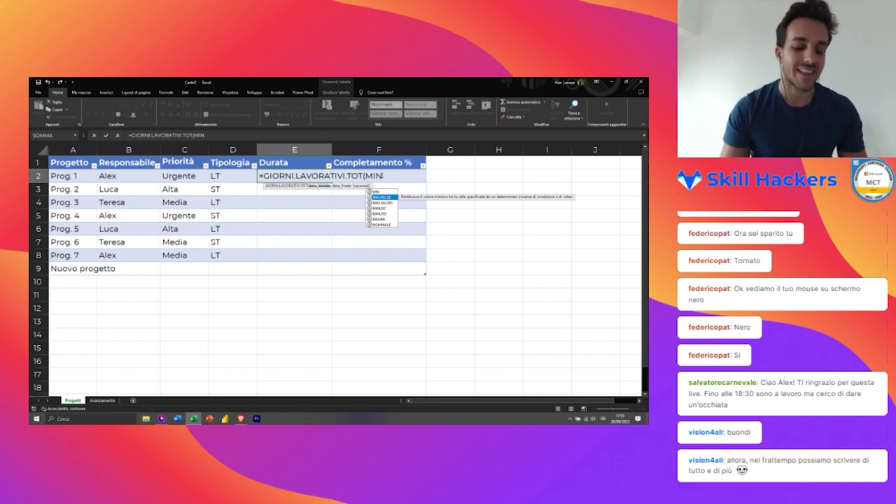
key("Tab")
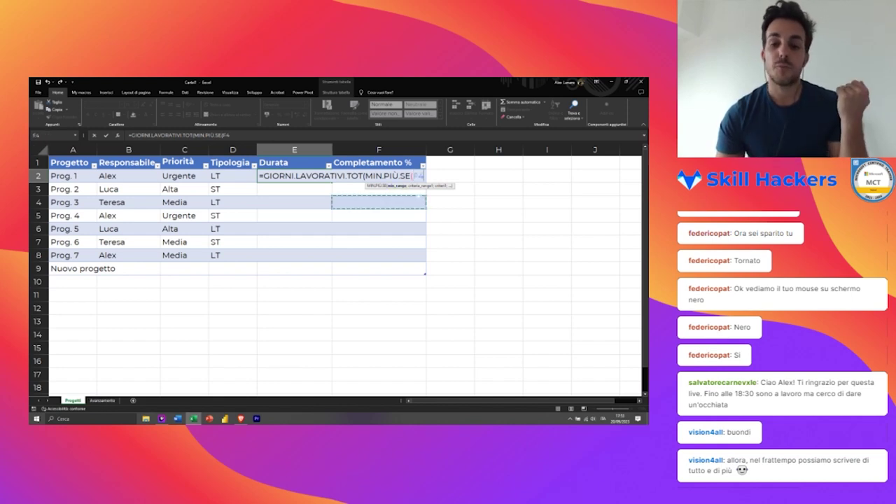
Step: Set the MIN.PIÙ.SE minimum range to tbCompletamento[Data]
left_click(397, 201)
left_click_drag(397, 201, 397, 190)
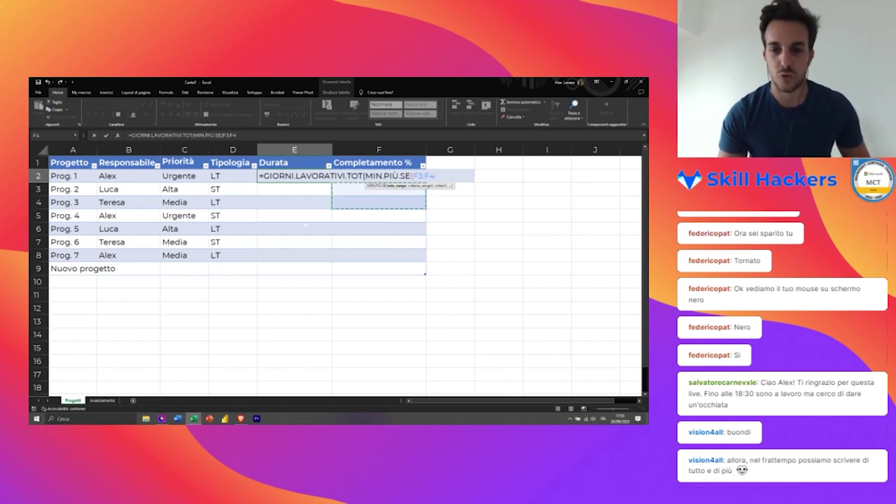
key("BackSpace")
key("BackSpace")
key("BackSpace")
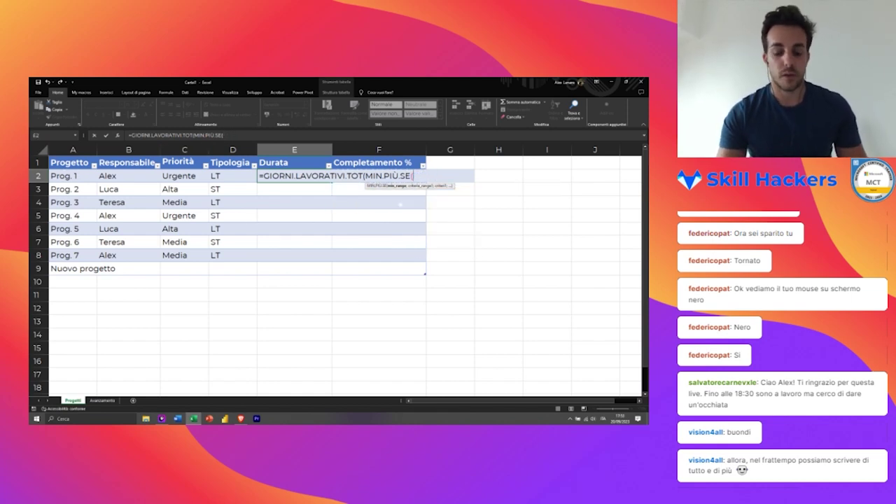
type("TB")
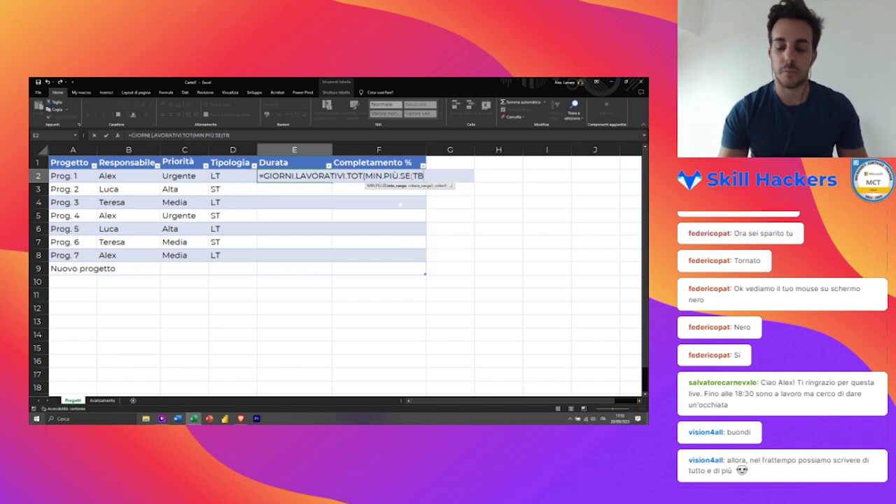
key("Tab")
type("[")
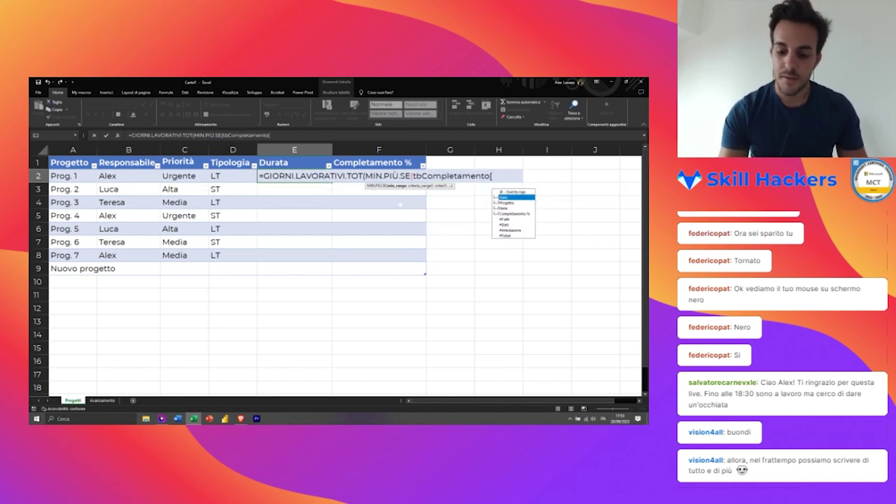
key("Tab")
type("]")
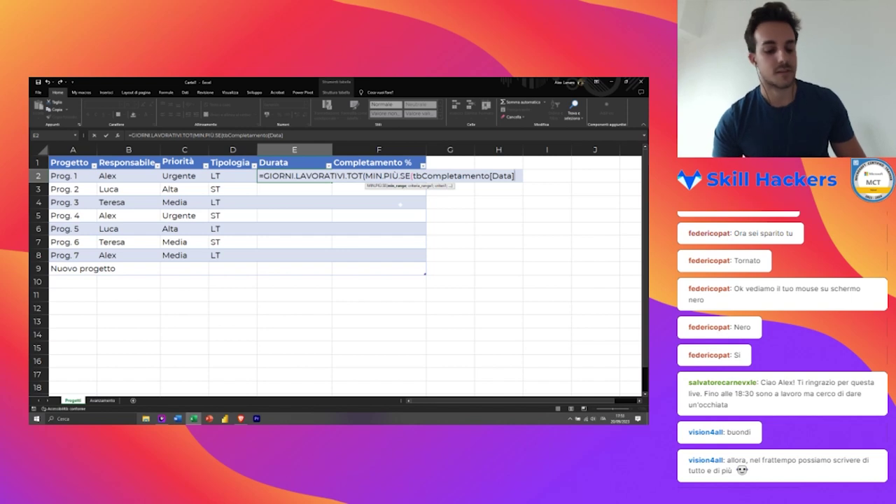
type(";")
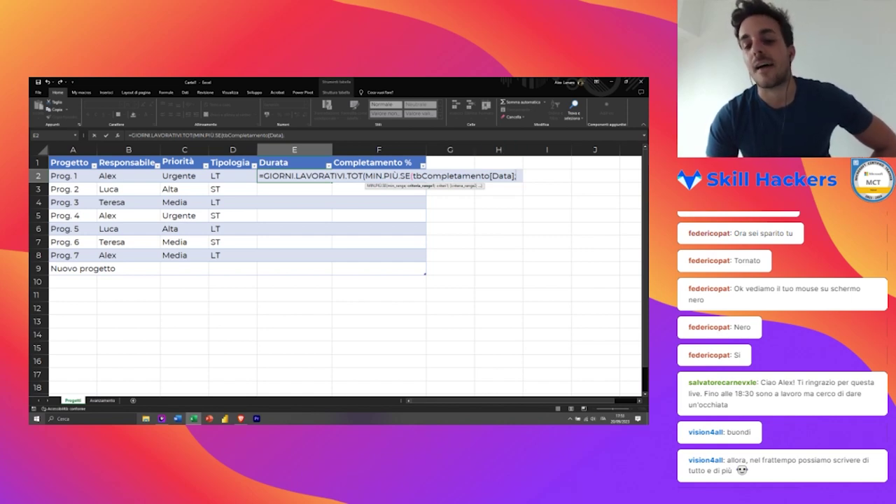
type(";")
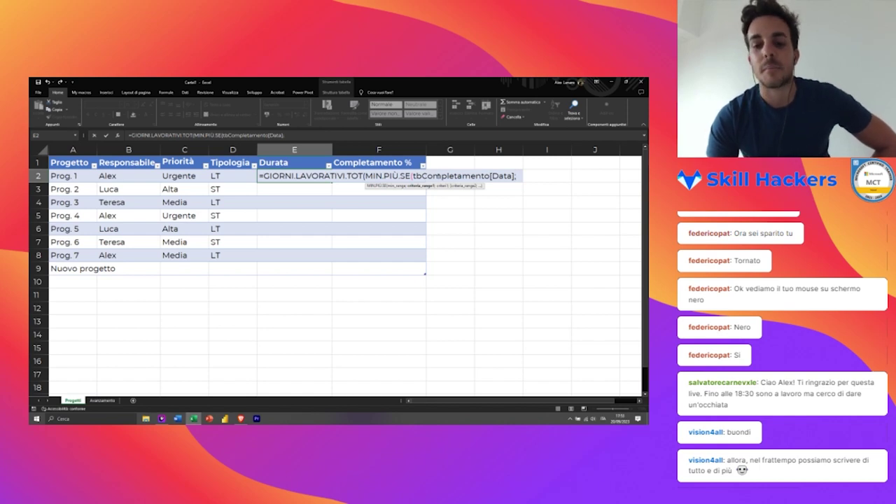
double_click(440, 176)
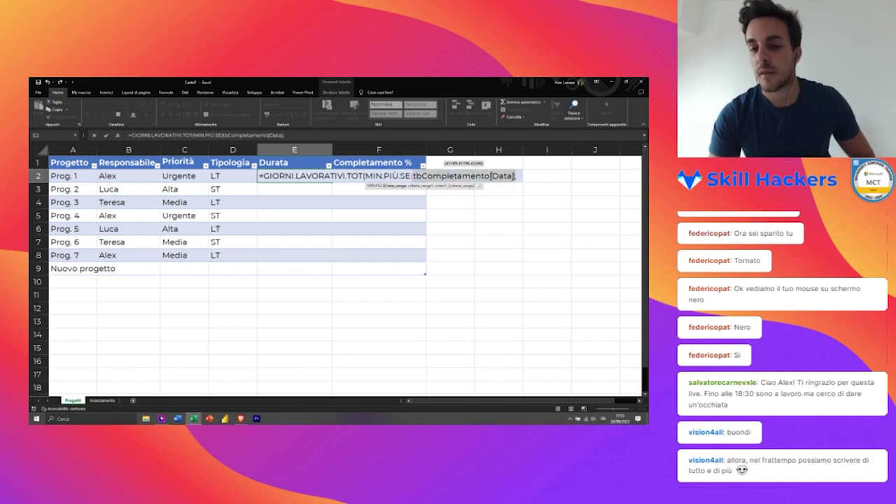
left_click(492, 176)
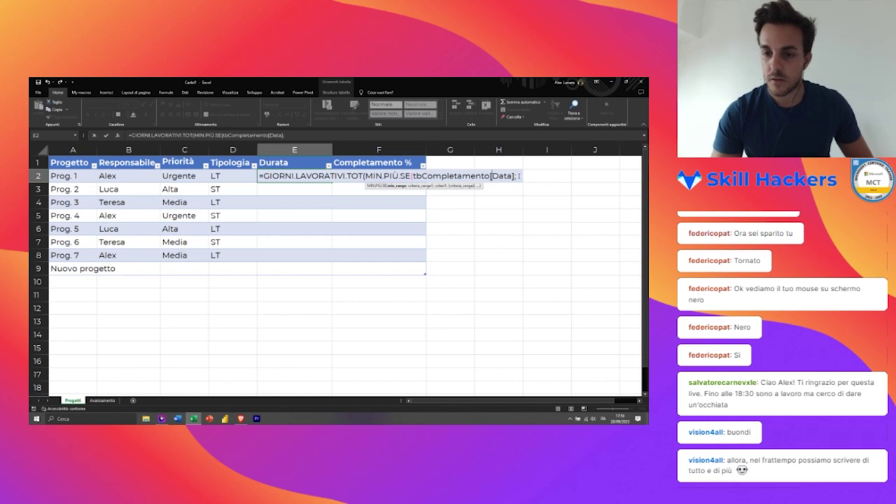
key("Delete")
key("Delete")
key("Delete")
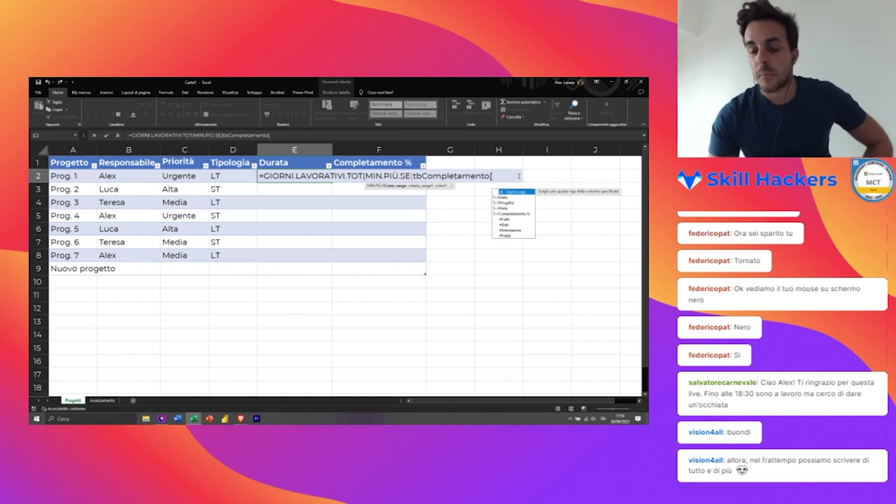
key("Down")
key("Down")
key("Up")
key("Up")
key("Down")
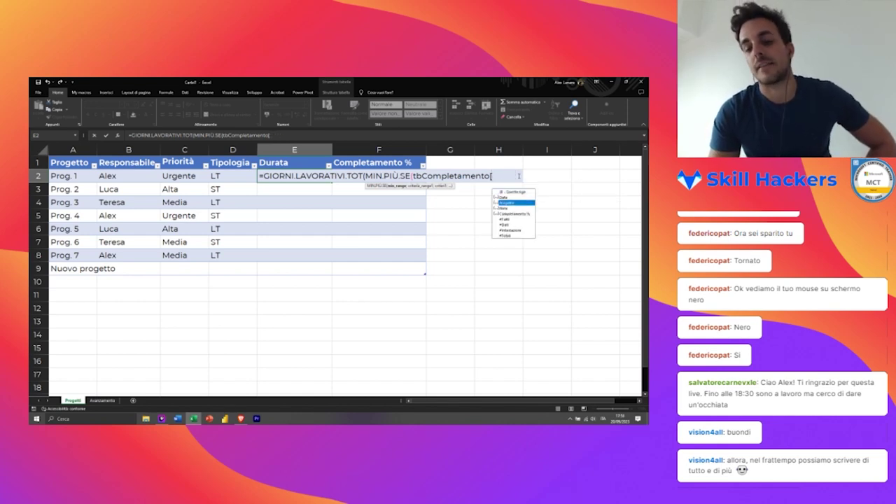
key("Tab")
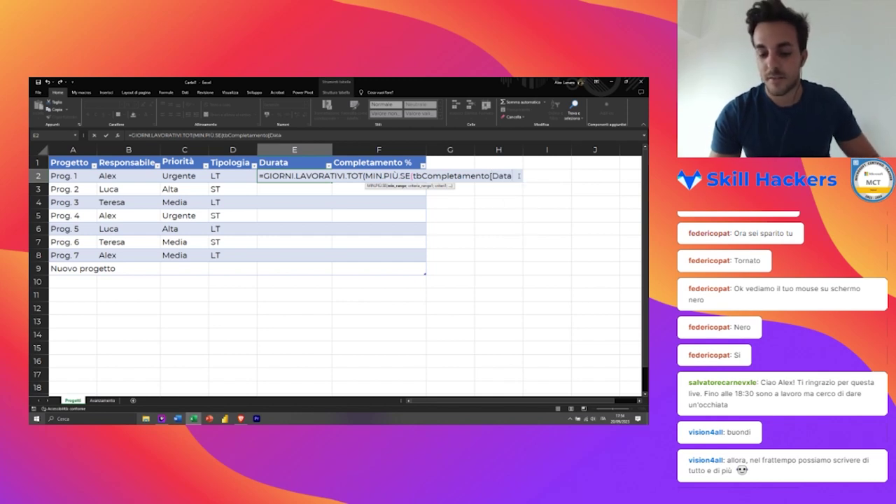
type("]")
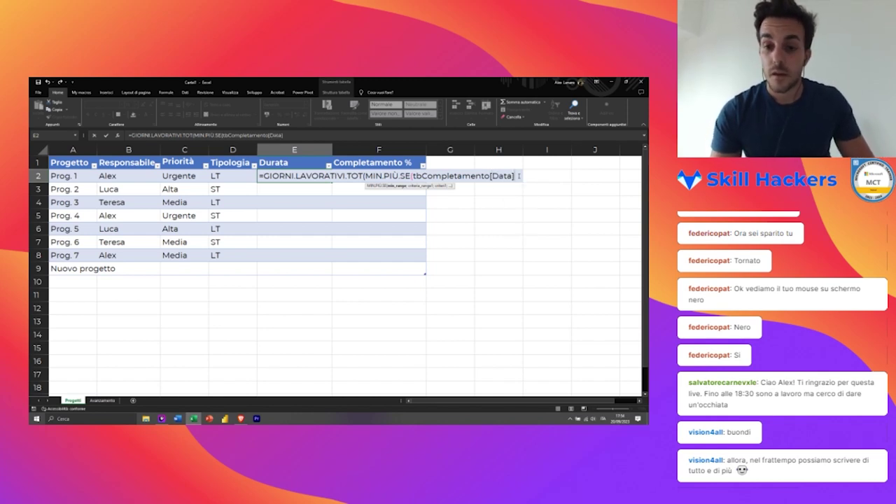
type(";")
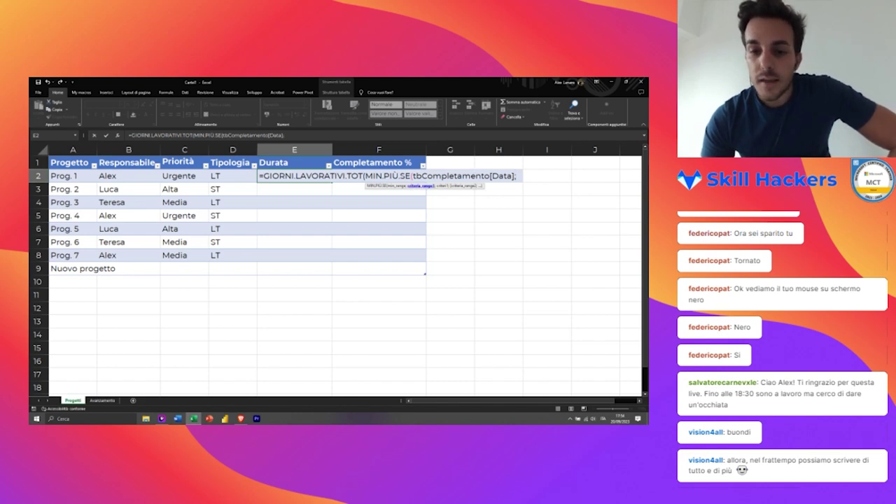
type("tb")
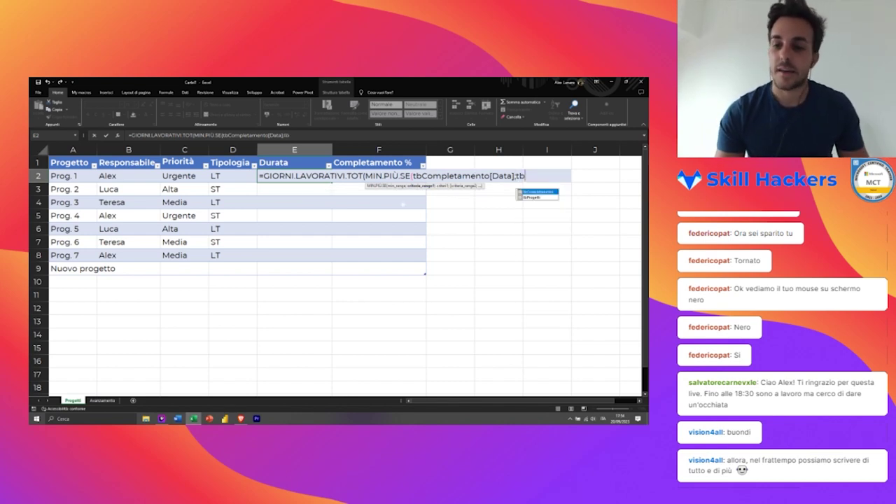
key("Down")
key("Up")
key("Tab")
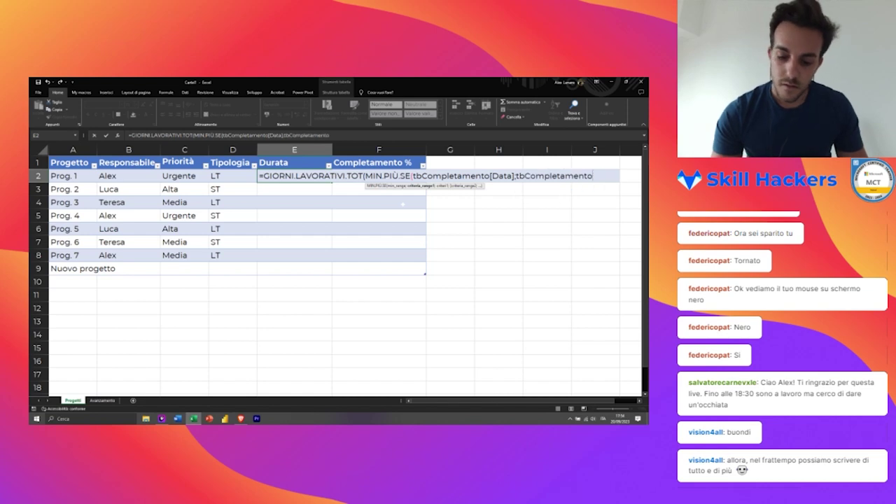
type("[")
key("Down")
key("Tab")
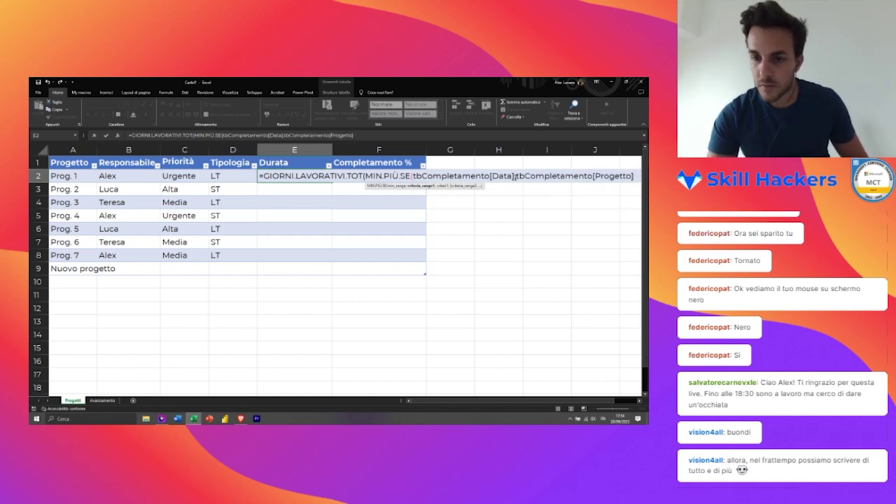
key("alt+Return")
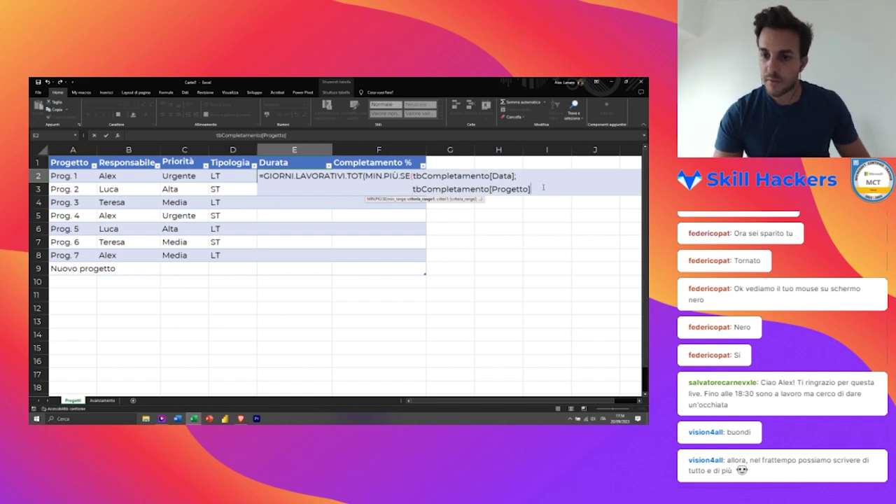
type(";")
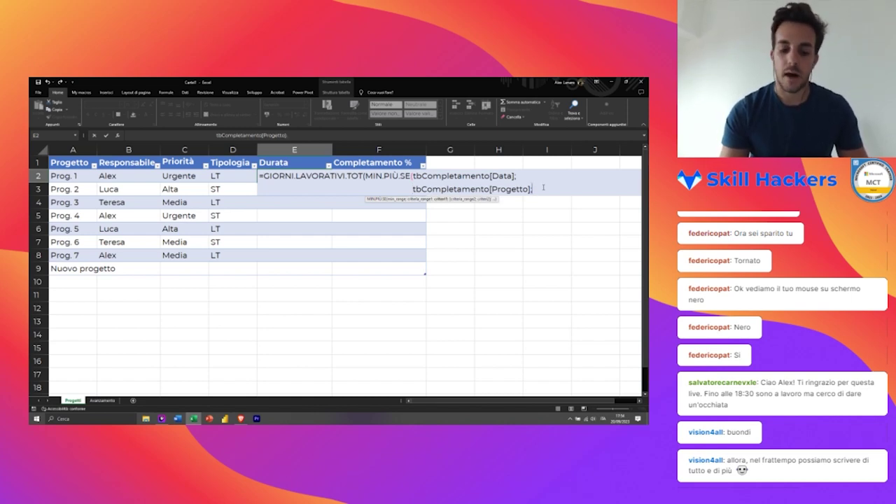
left_click(82, 176)
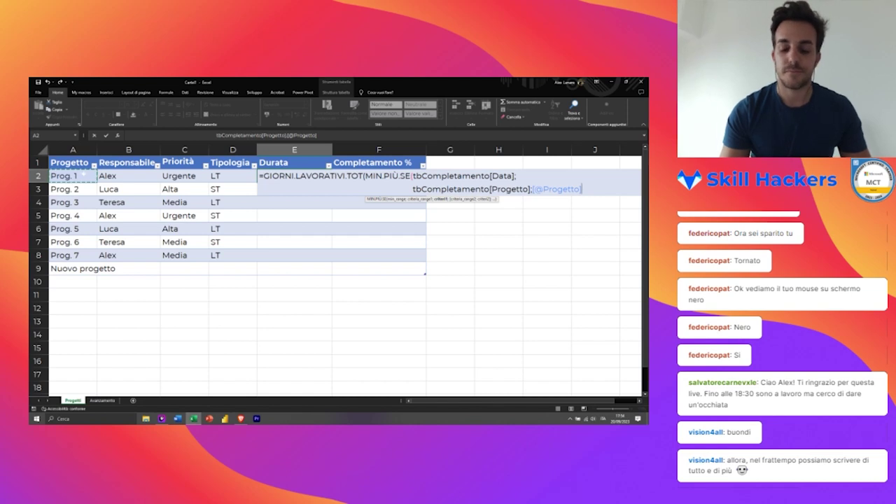
type("))")
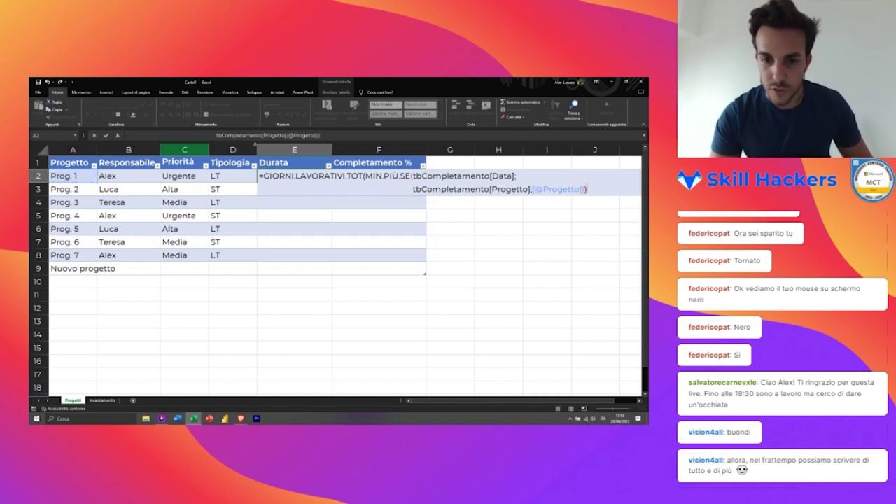
left_click_drag(364, 176, 264, 176)
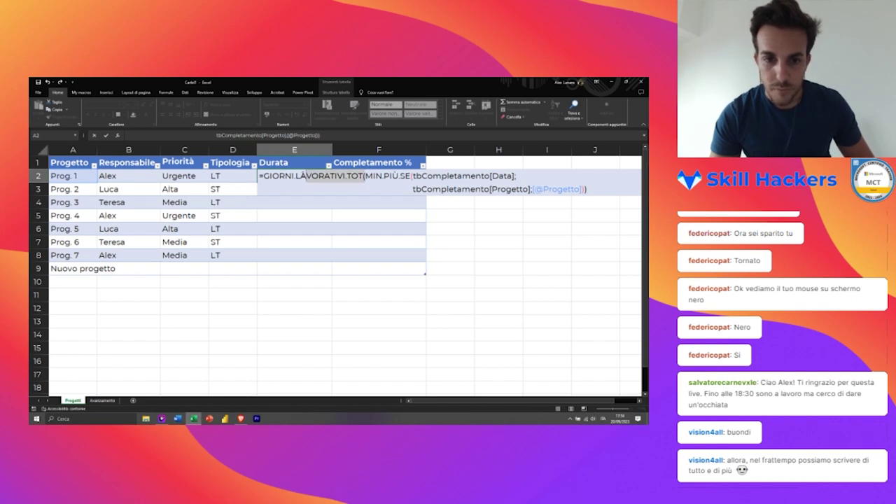
Step: Delete the GIORNI.LAVORATIVI.TOT wrapper and commit the MIN.PIÙ.SE formula in Durata
key("Delete")
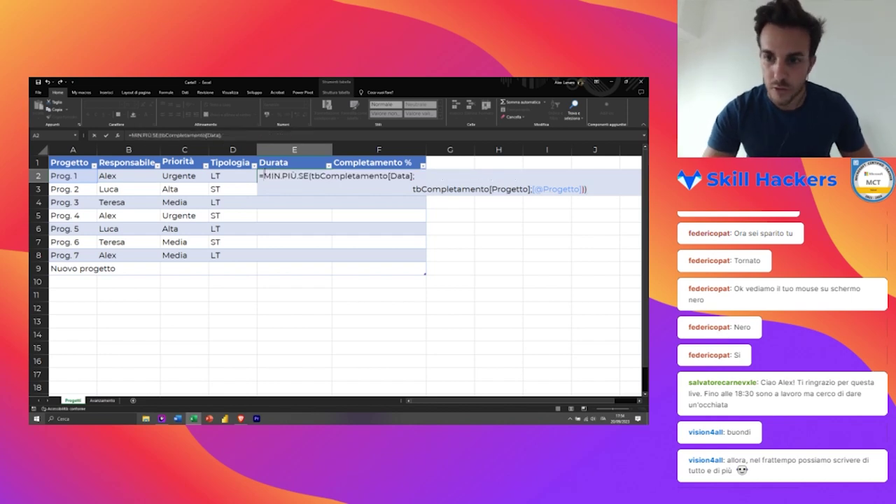
left_click(589, 188)
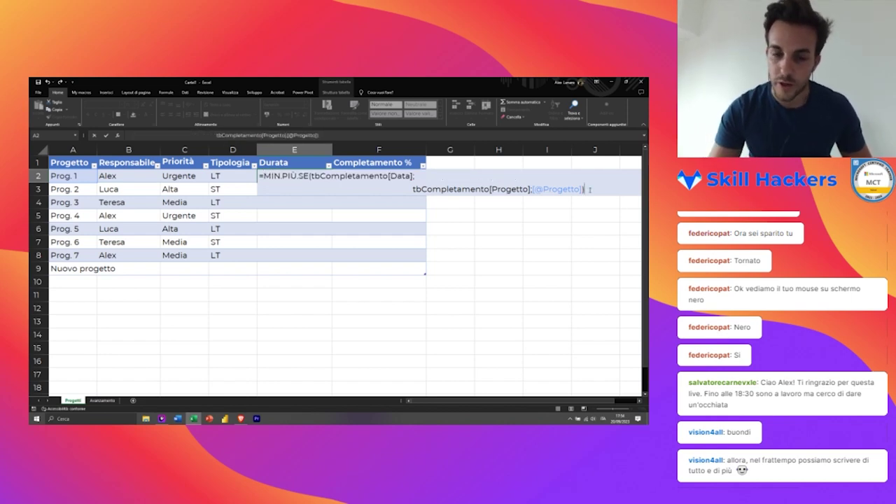
key("Return")
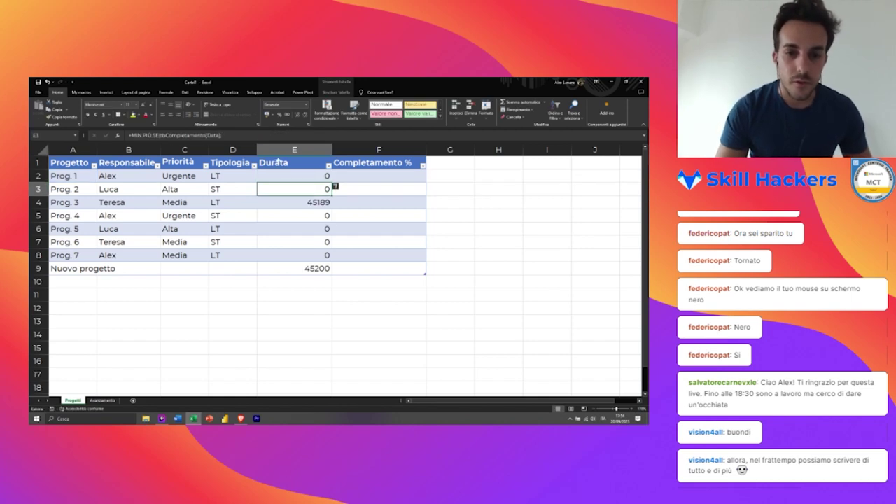
Step: Format the Durata column values as dates
left_click(282, 157)
left_click(305, 105)
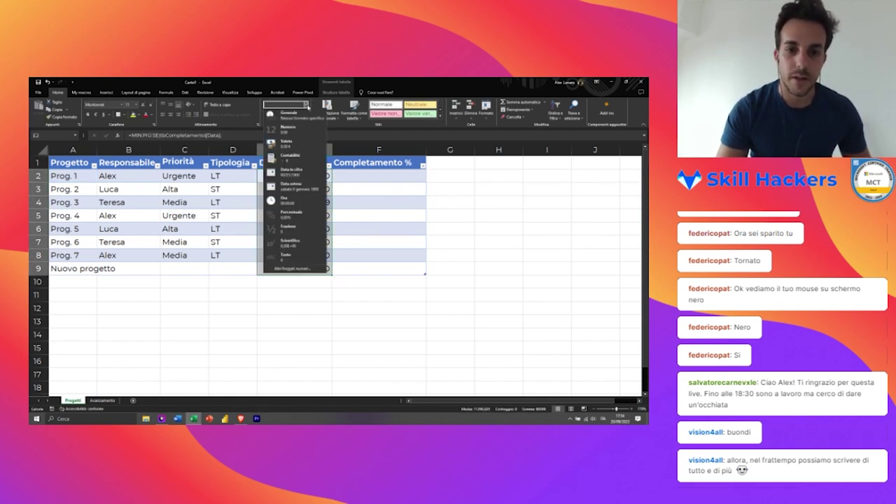
left_click(287, 172)
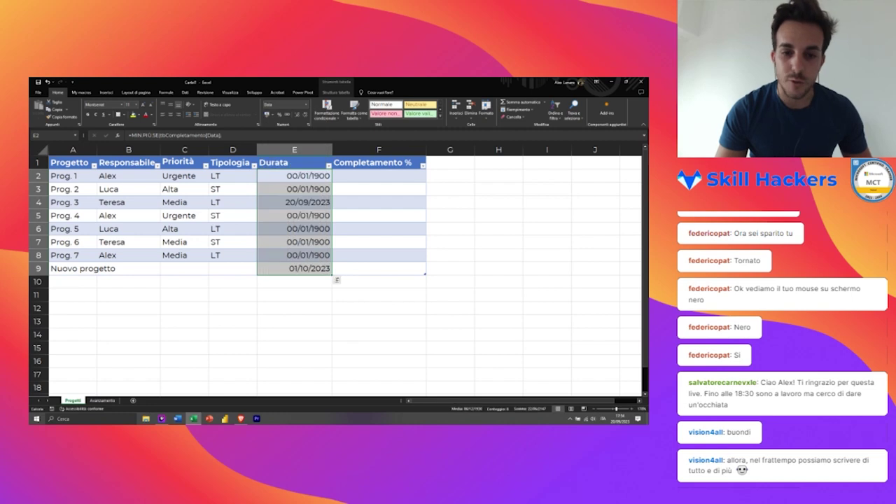
double_click(294, 321)
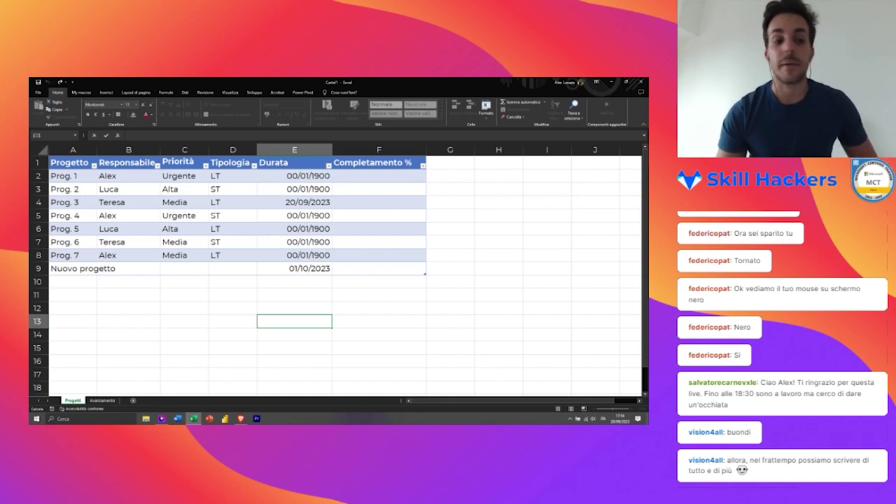
Step: Compare Prog. 3's Durata result with its dates on the Avanzamento sheet
left_click(73, 203)
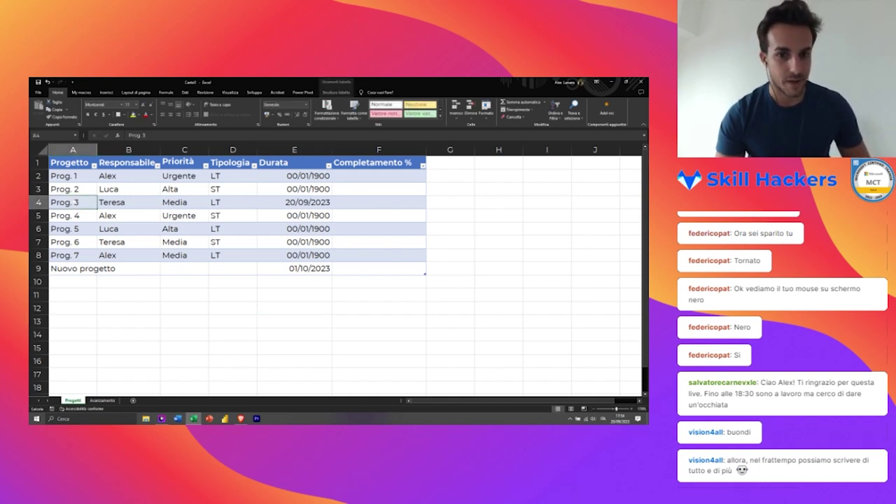
left_click(308, 202)
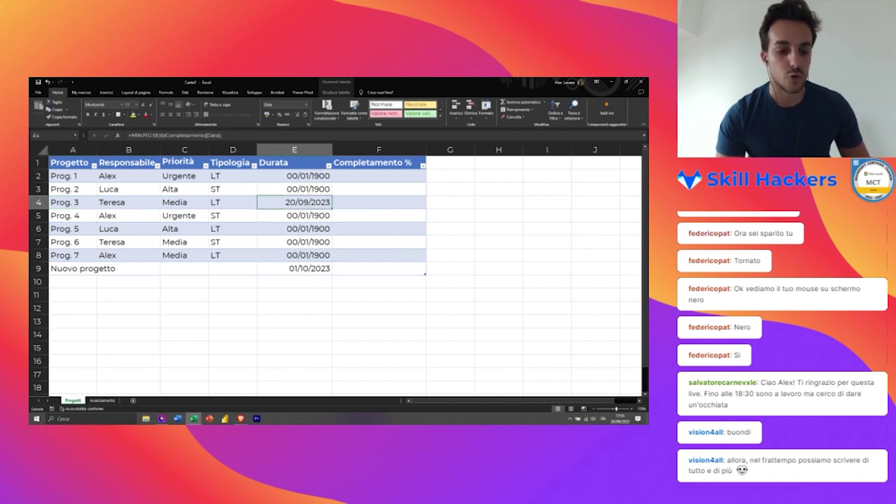
left_click(100, 401)
key("Left")
key("Left")
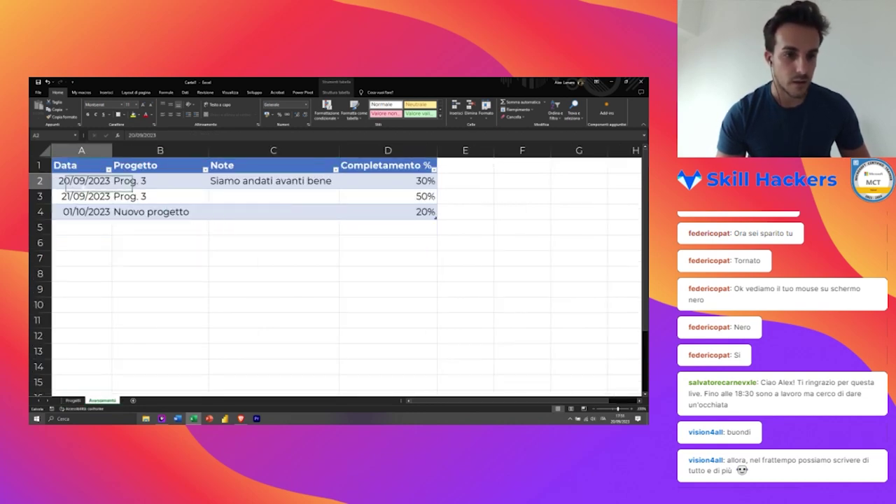
key("Up")
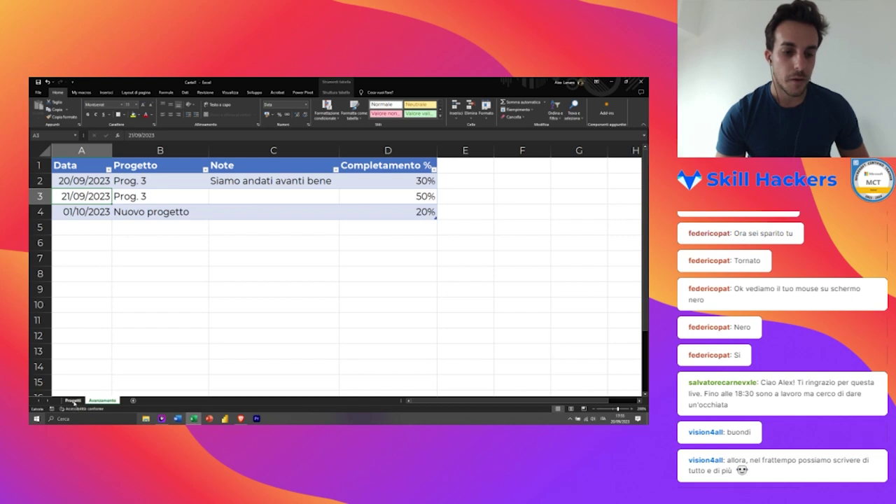
Step: Re-examine the Prog. 3 Durata formula without changes, then select Avanzamento cell A5
left_click(73, 401)
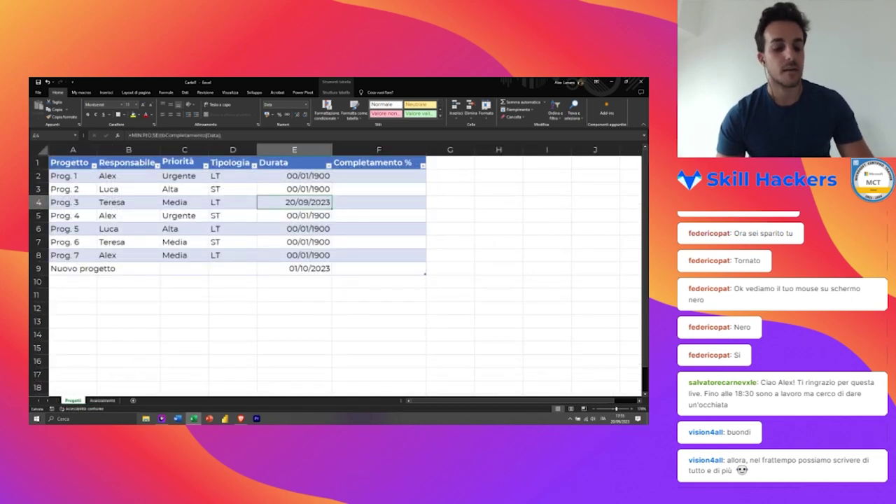
double_click(273, 203)
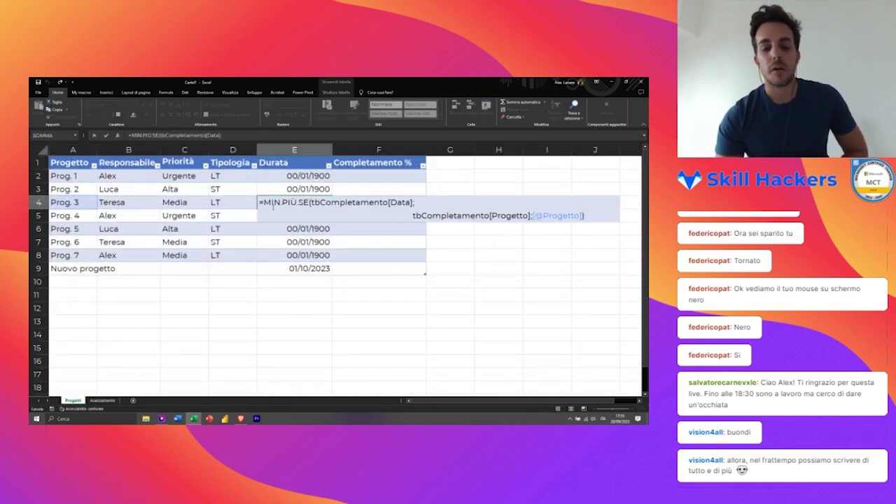
left_click_drag(310, 202, 424, 203)
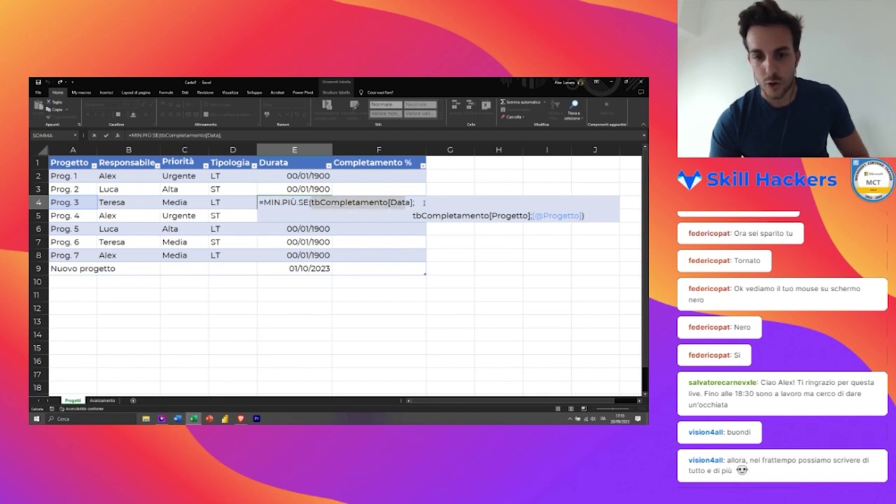
left_click(413, 216)
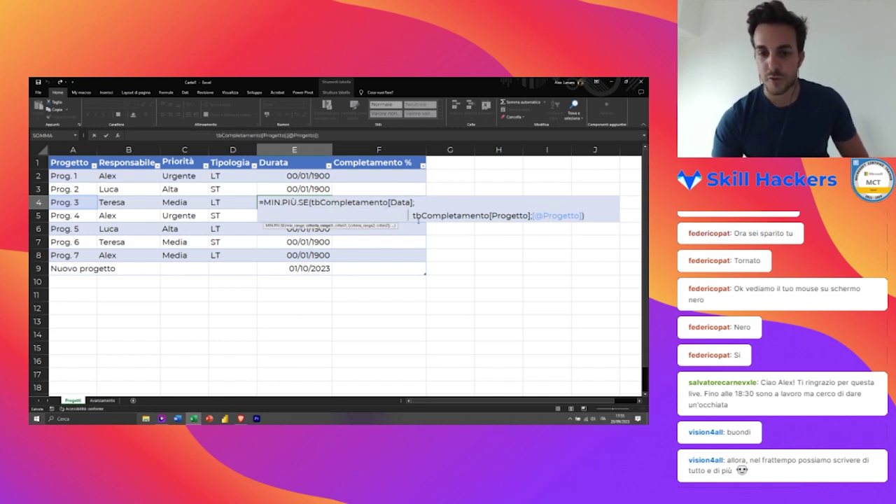
key("ctrl+Return")
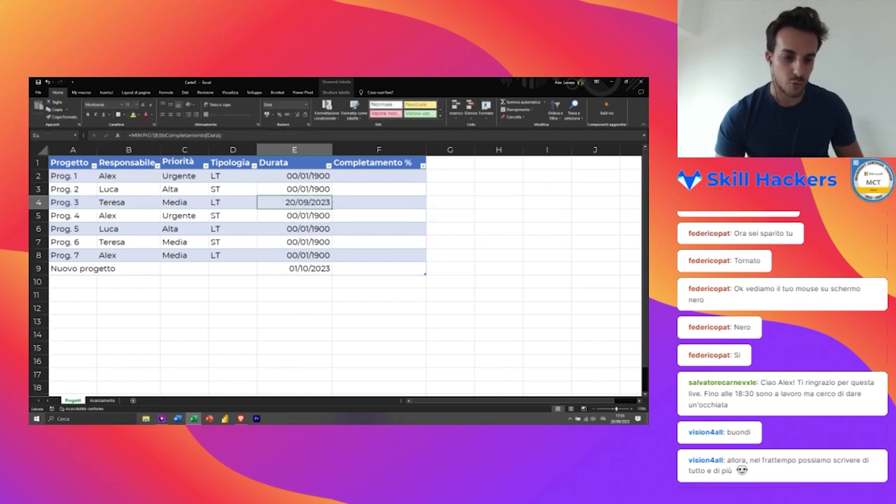
left_click(97, 401)
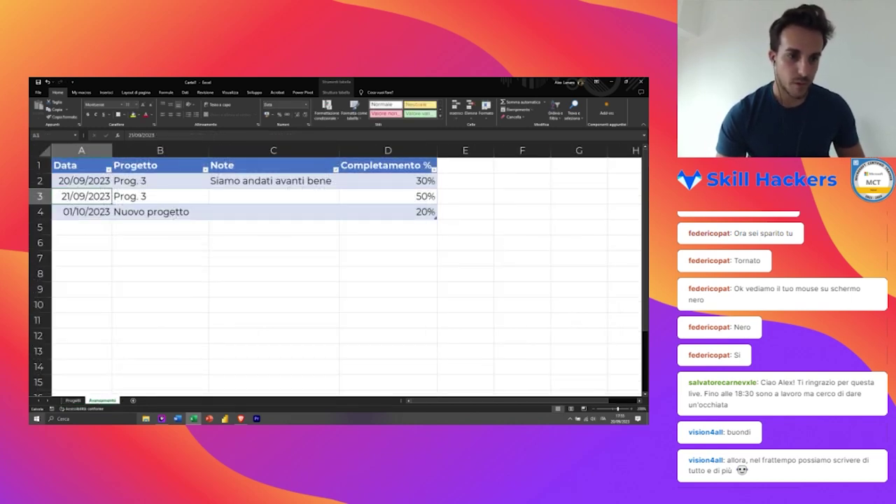
left_click(82, 227)
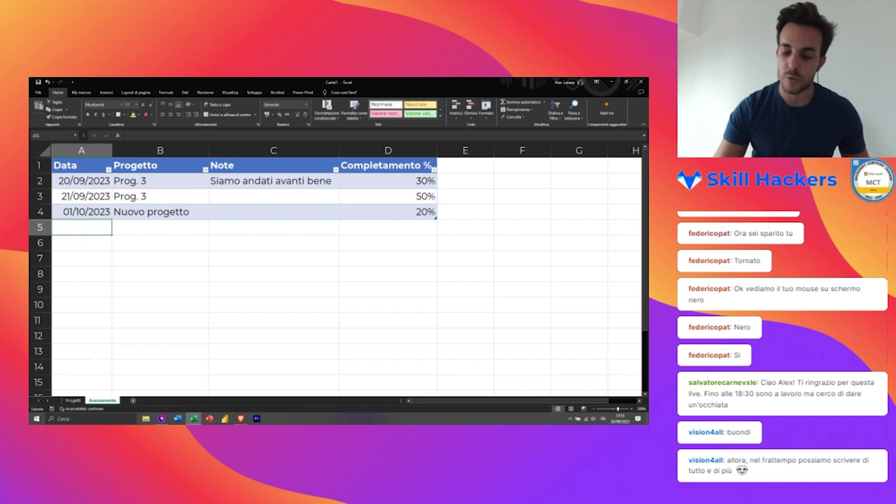
Step: Enter 15/09/2023, Prog. 2 and 10% in Avanzamento row 5, then return to Progetti
type("15/09/2")
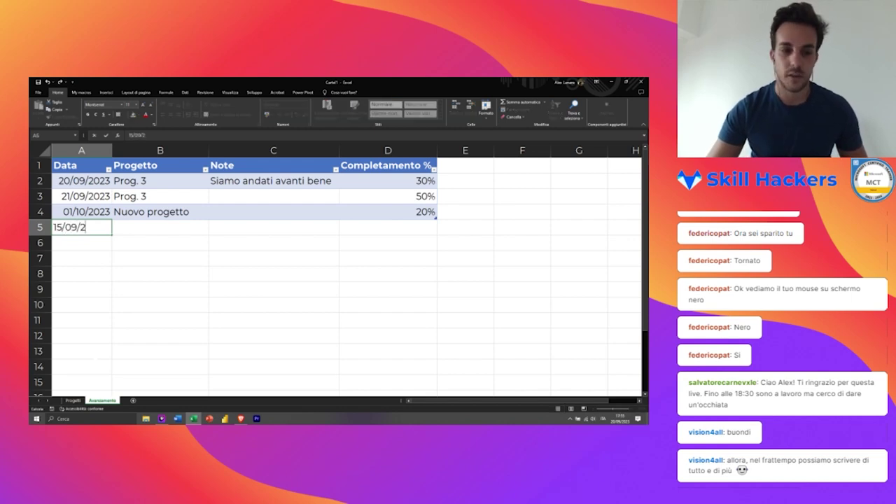
type("023")
key("Tab")
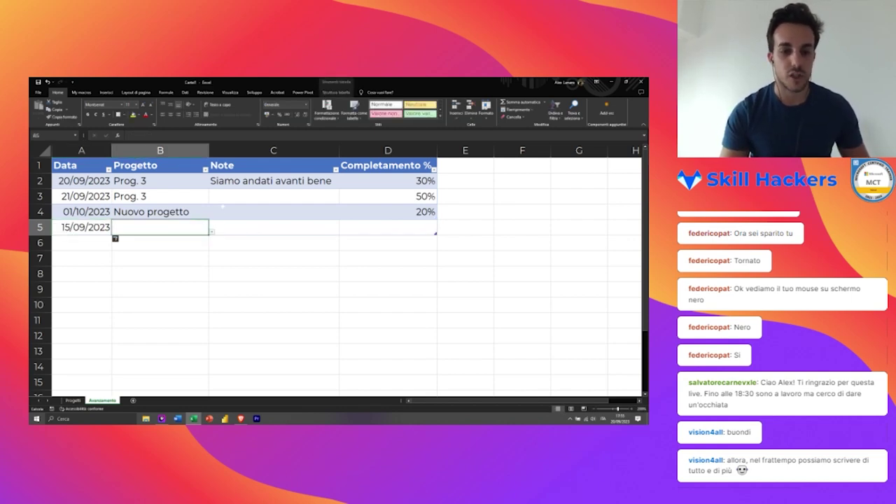
left_click(211, 233)
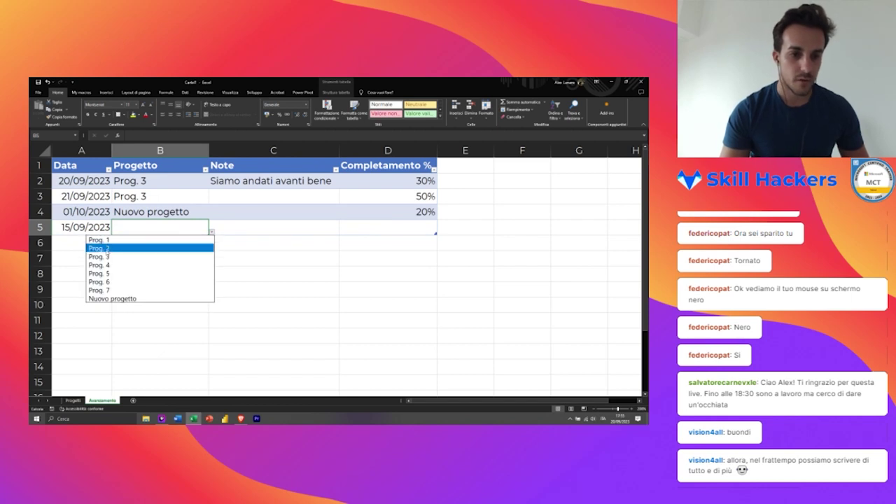
left_click(112, 249)
key("Tab")
key("Tab")
type("1")
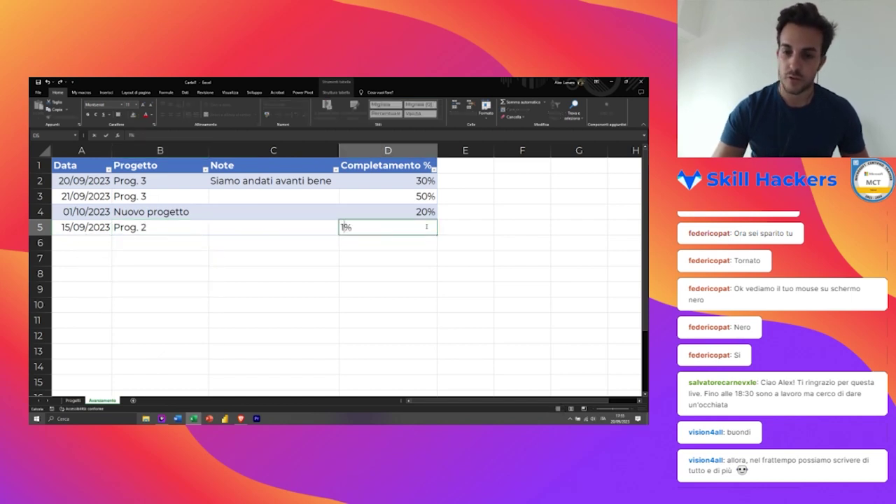
type("0")
key("Return")
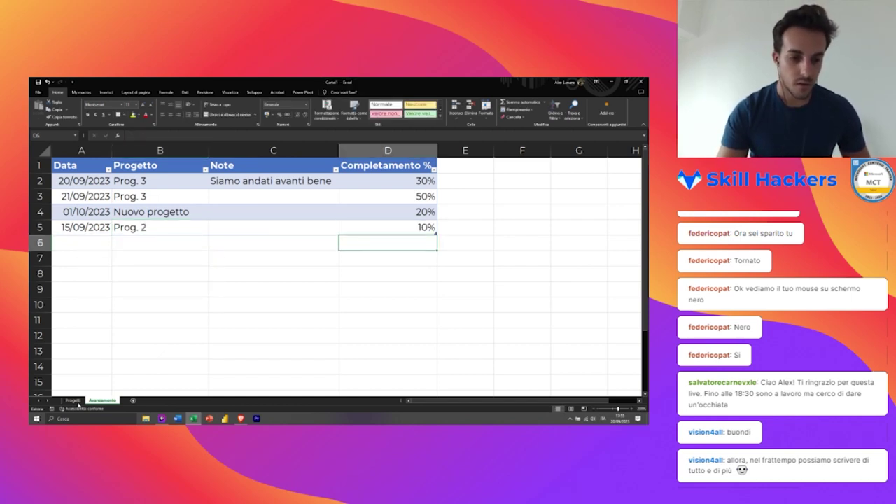
left_click(73, 400)
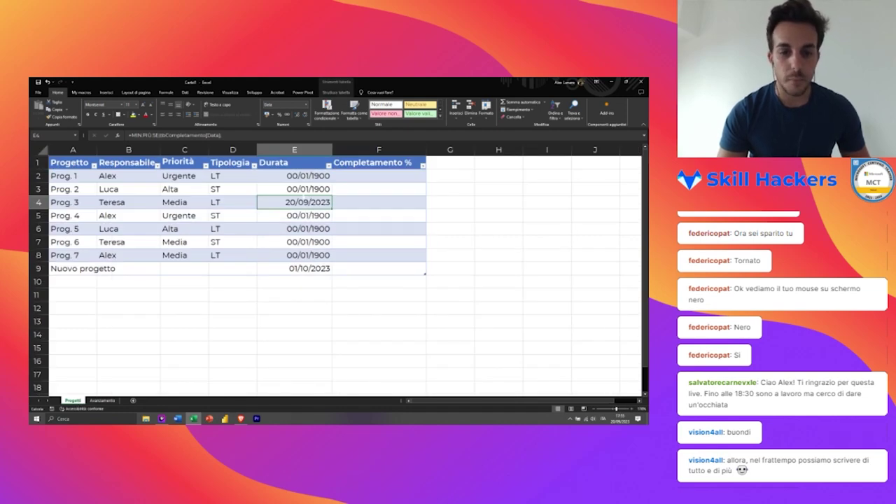
Step: Set workbook calculation to Automatico under Opzioni > Formule and check the recalculated Durata dates
left_click(38, 92)
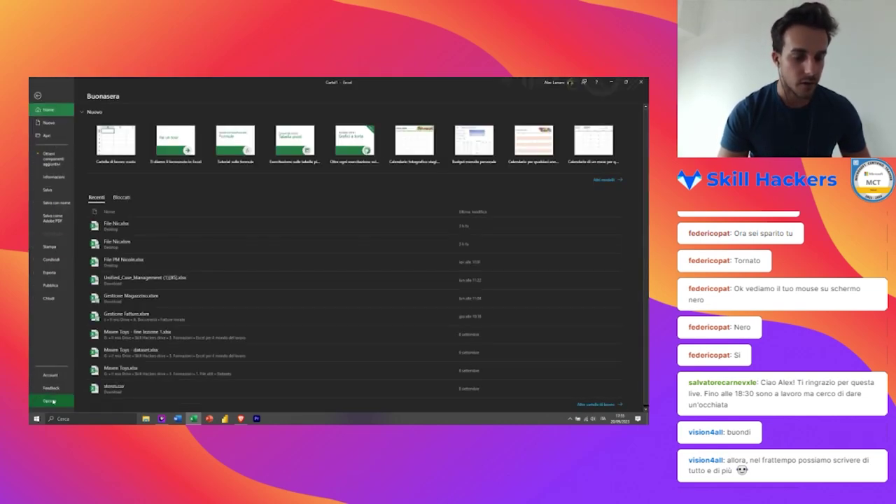
key("Escape")
left_click(203, 160)
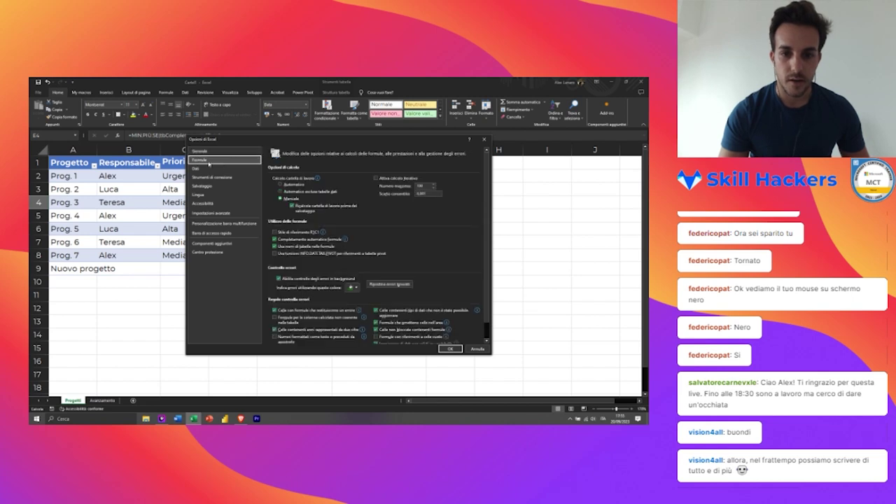
left_click(281, 184)
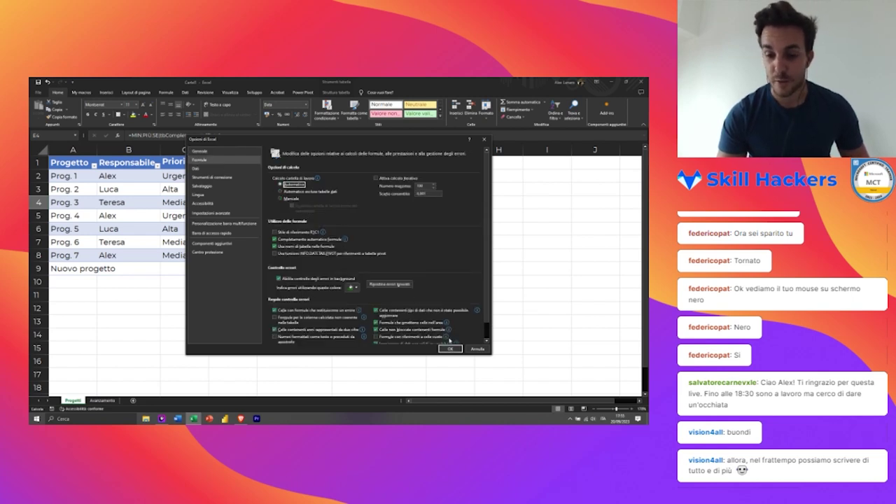
left_click(450, 349)
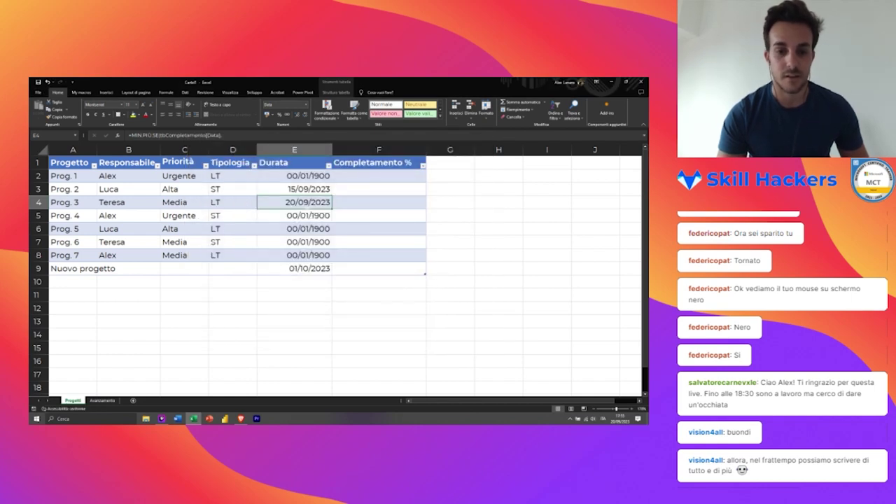
left_click(294, 215)
left_click(294, 189)
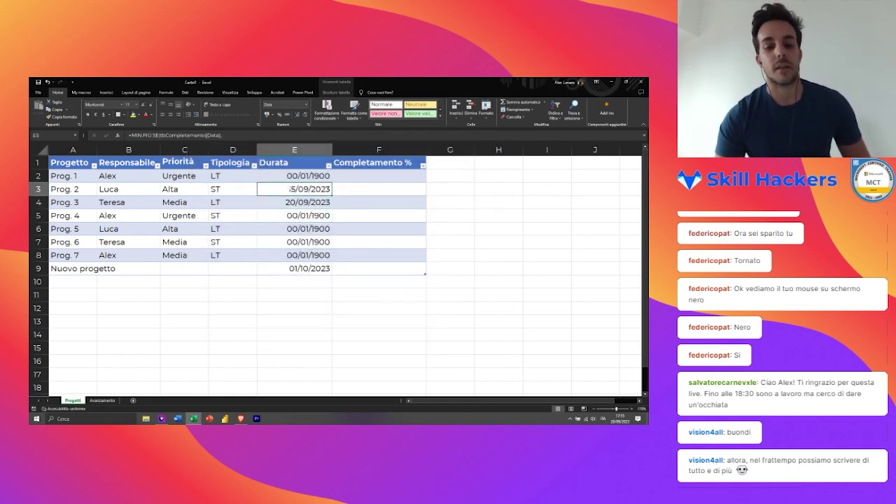
left_click(294, 202)
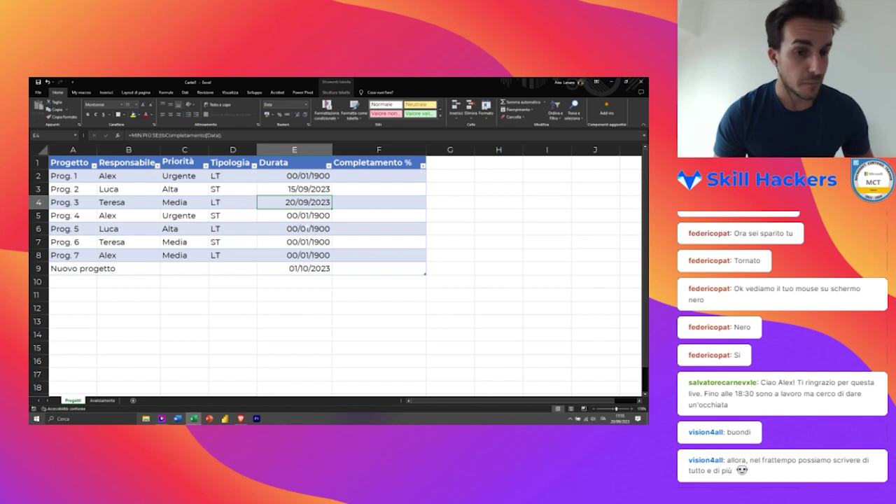
Step: Inspect Prog. 5's Durata formula in E6 unchanged, then move up to Prog. 3's cell E4
left_click(308, 228)
double_click(307, 228)
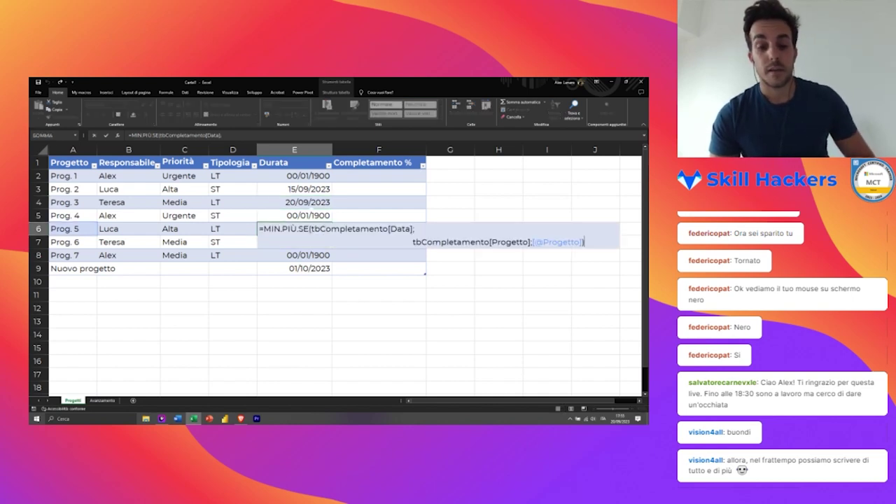
key("Escape")
key("Up")
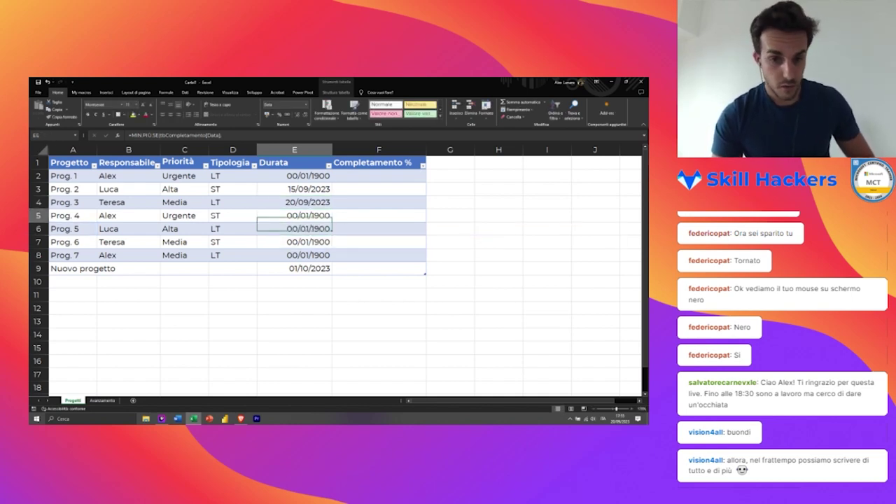
key("Up")
Step: In E4, wrap the MIN.PIÙ.SE formula inside GIORNI.LAVORATIVI.TOT as the start date
double_click(315, 202)
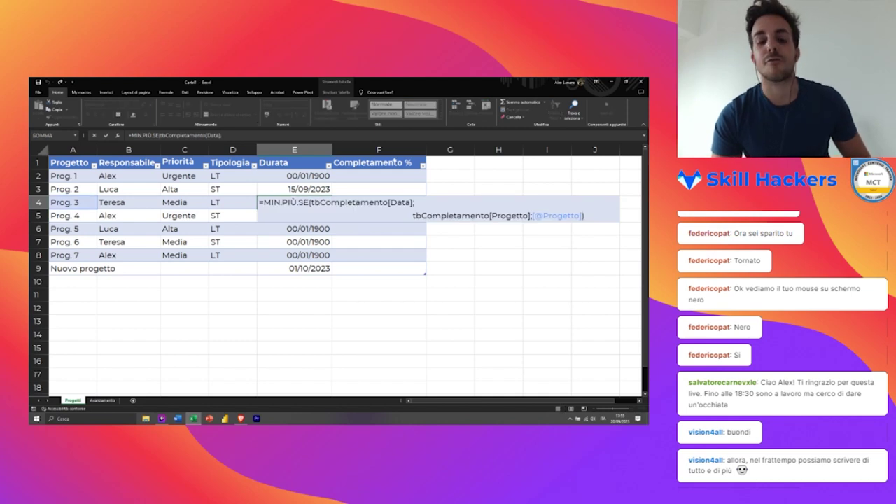
left_click_drag(259, 202, 584, 216)
key("ctrl+c")
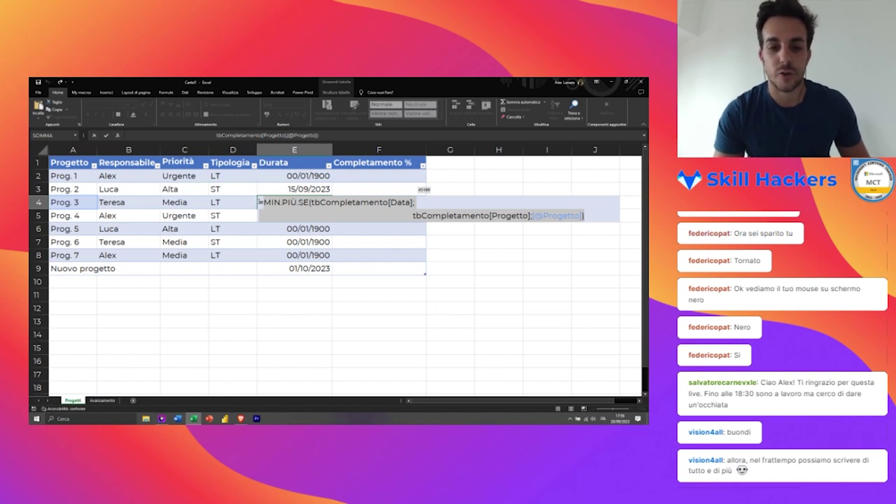
key("Left")
key("Right")
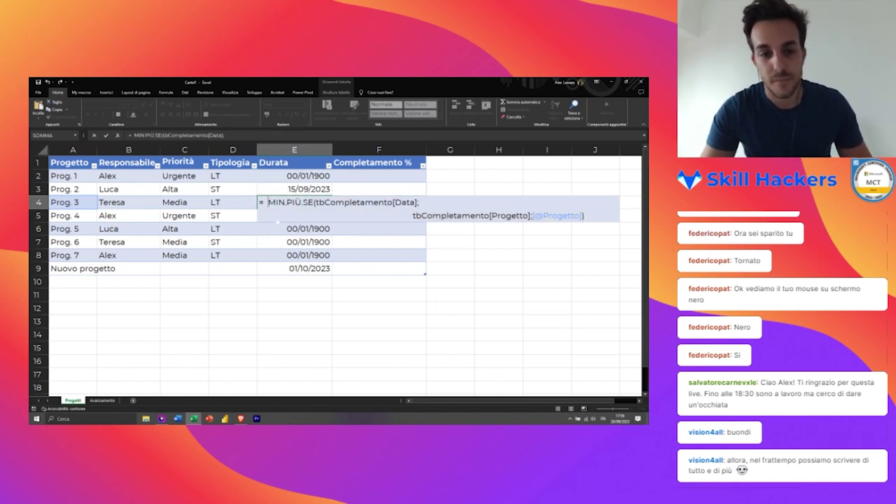
type("gior")
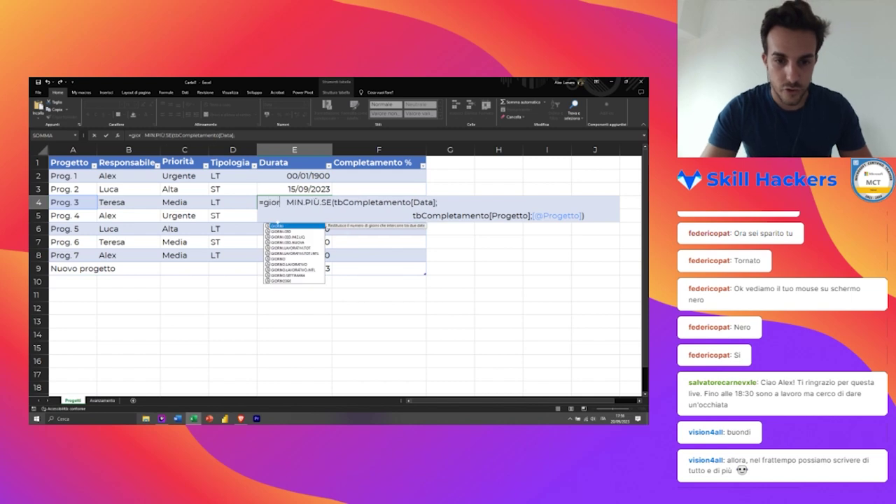
type("n")
key("Down")
key("Tab")
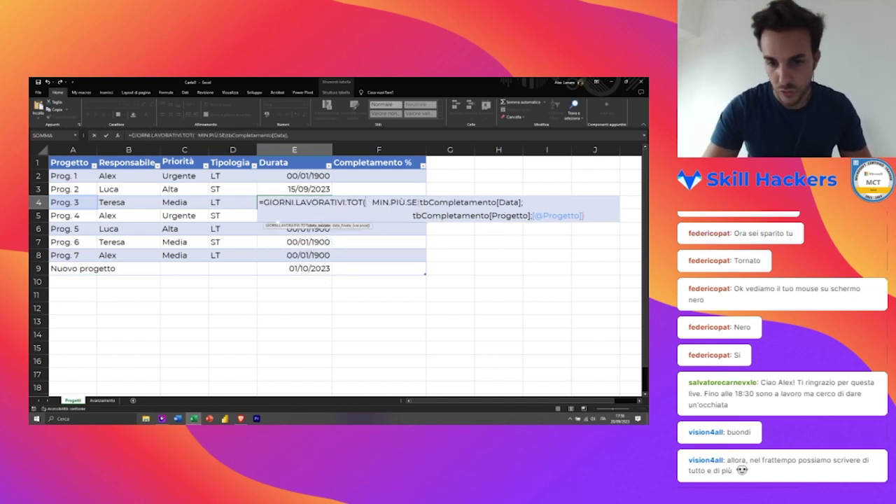
key("Delete")
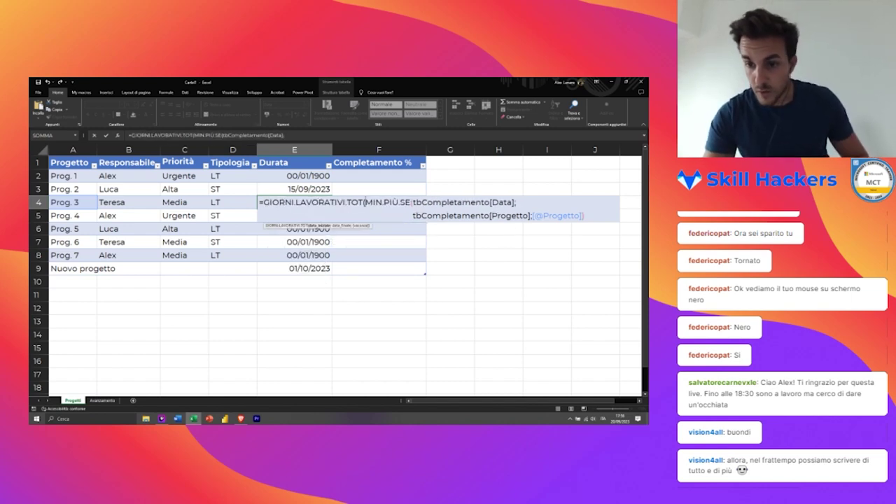
Step: Add a MAX.PIÙ.SE copy as the end date after a semicolon and commit the formula
left_click(591, 216)
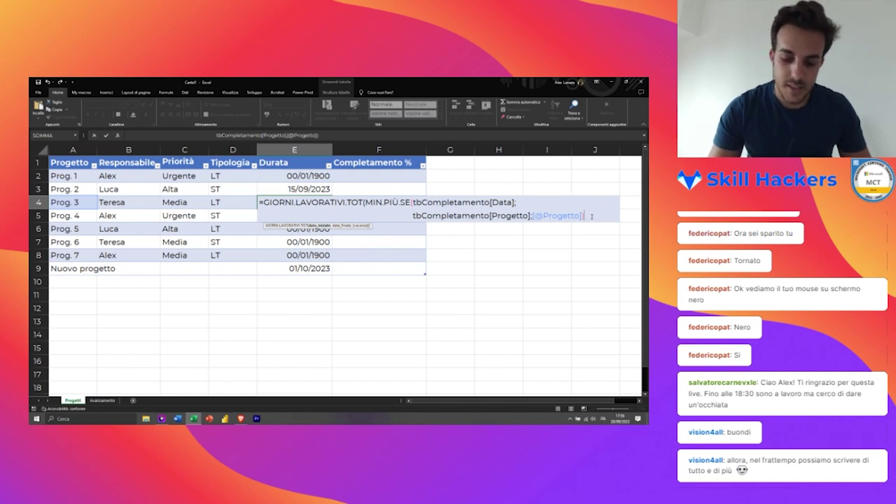
type(";")
key("alt+Return")
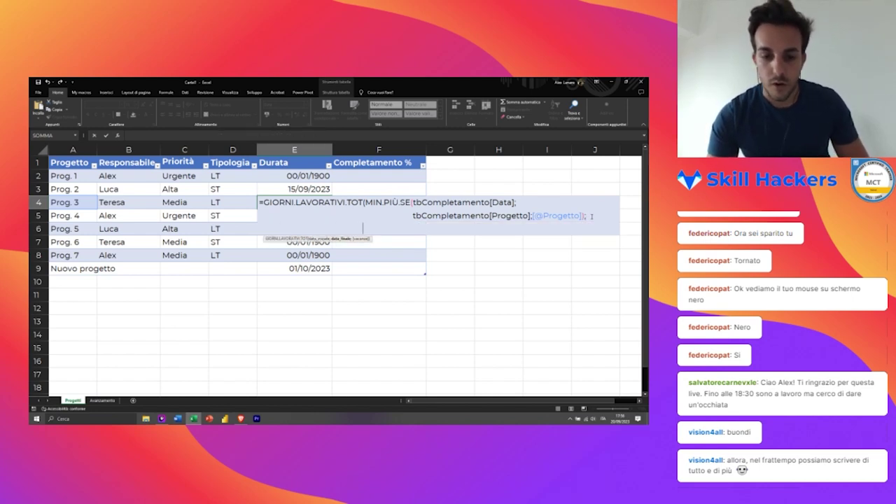
key("ctrl+v")
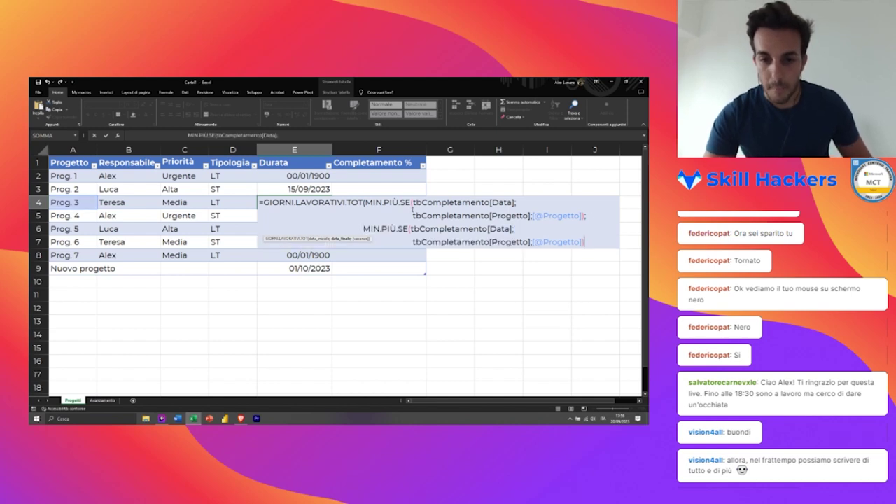
double_click(380, 228)
type("MAX")
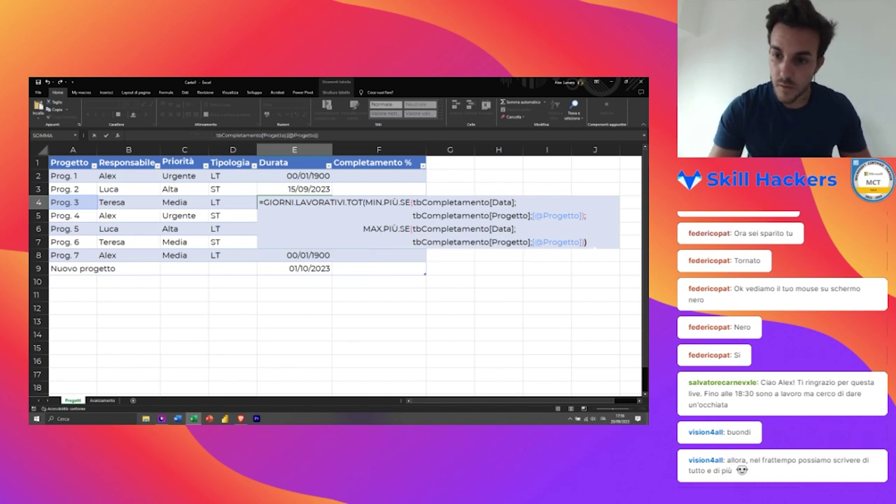
key("Return")
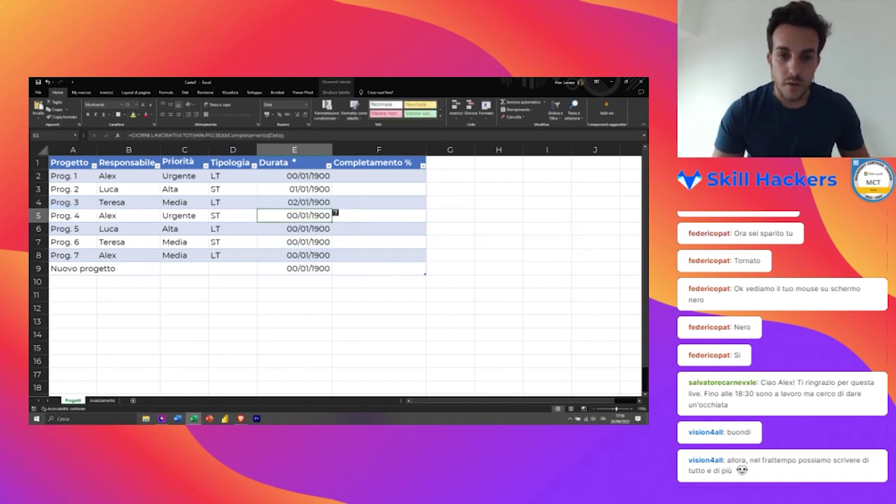
Step: Format the Durata values as Numero, showing 1,00, 2,00 and 0,00 instead of dates
left_click(294, 161)
left_click(306, 104)
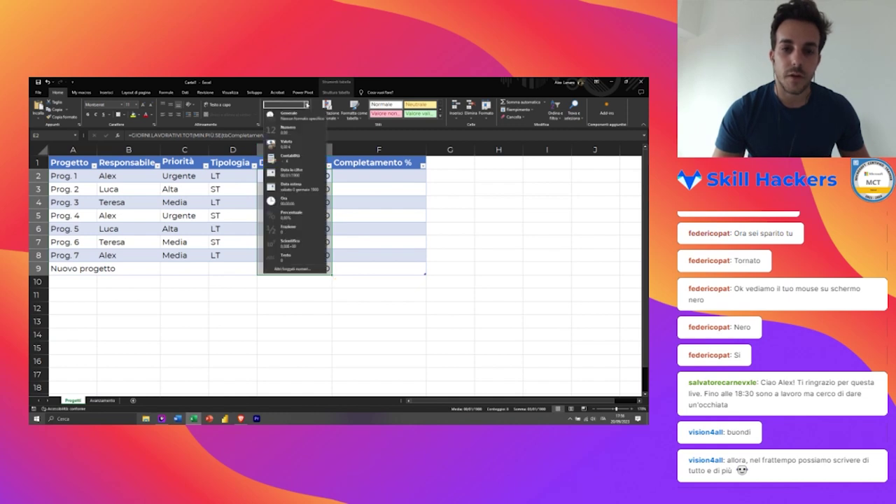
left_click(287, 130)
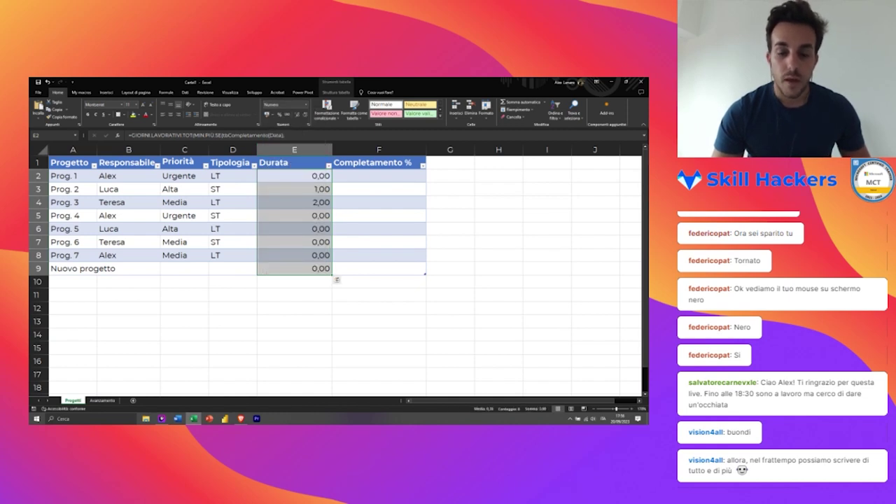
left_click(294, 321)
left_click(294, 202)
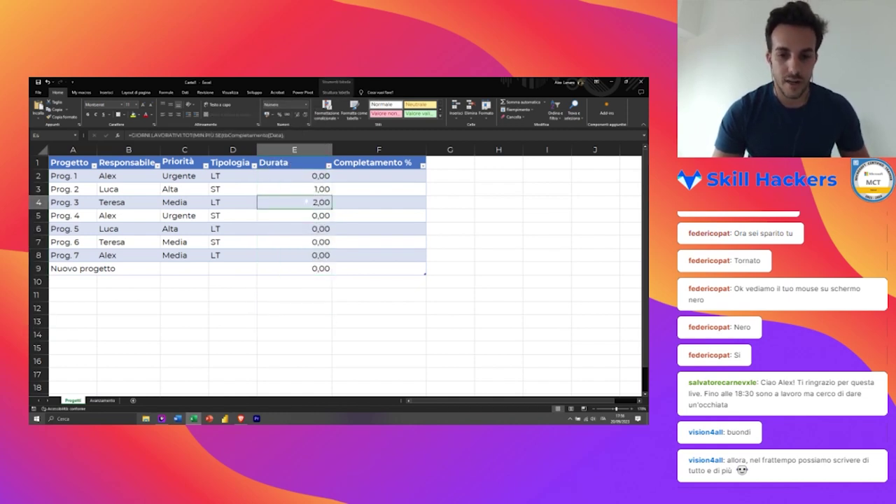
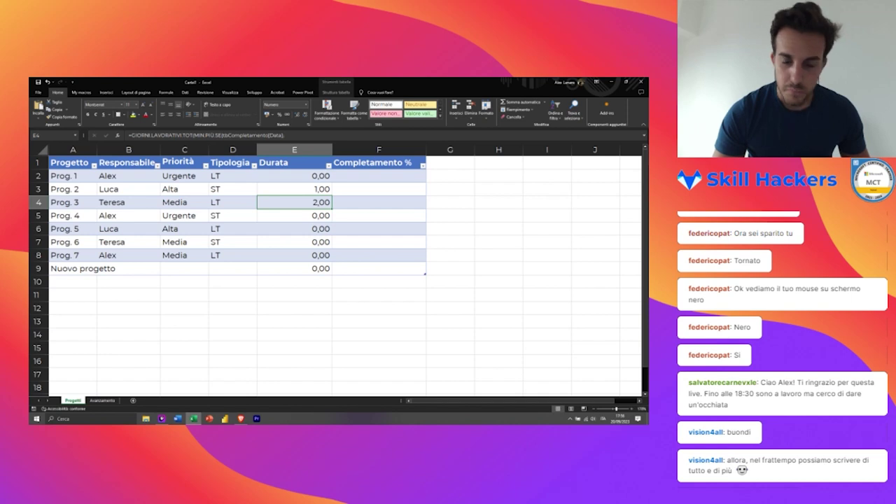
Step: Glance at the Avanzamento dates, check Nuovo progetto's Durata formula on Progetti, then return to Avanzamento
left_click(103, 400)
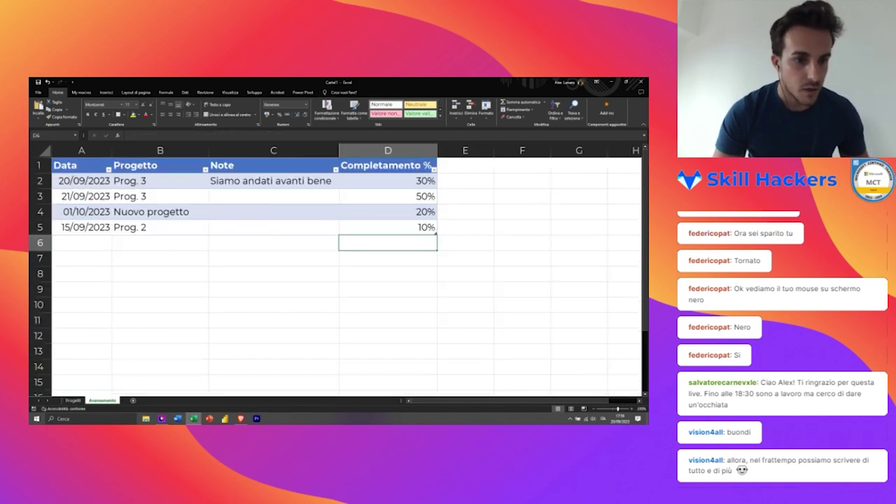
left_click(81, 211)
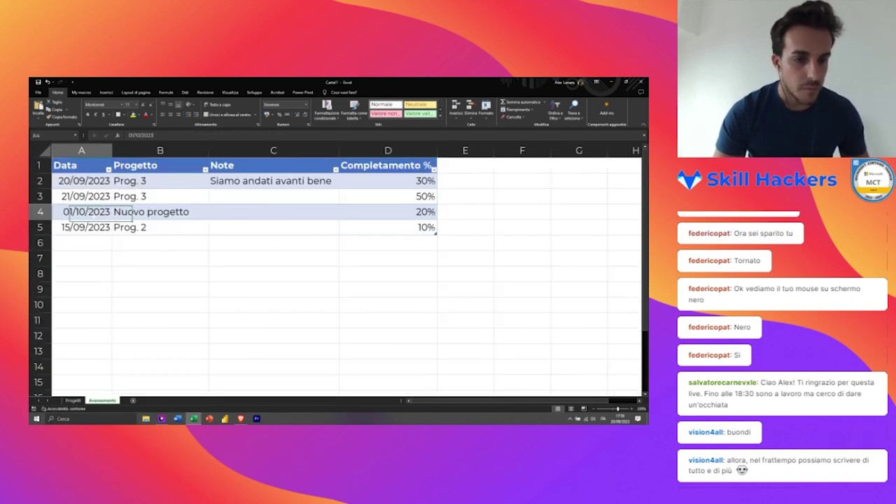
left_click(73, 400)
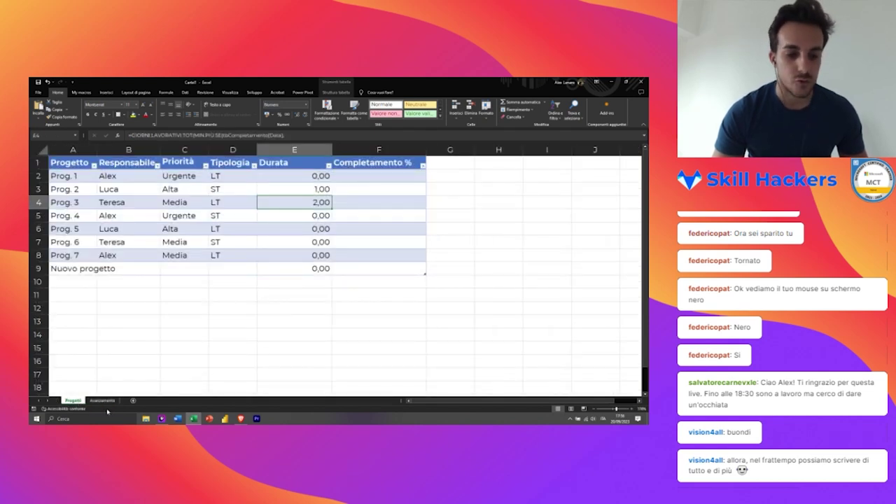
left_click(294, 189)
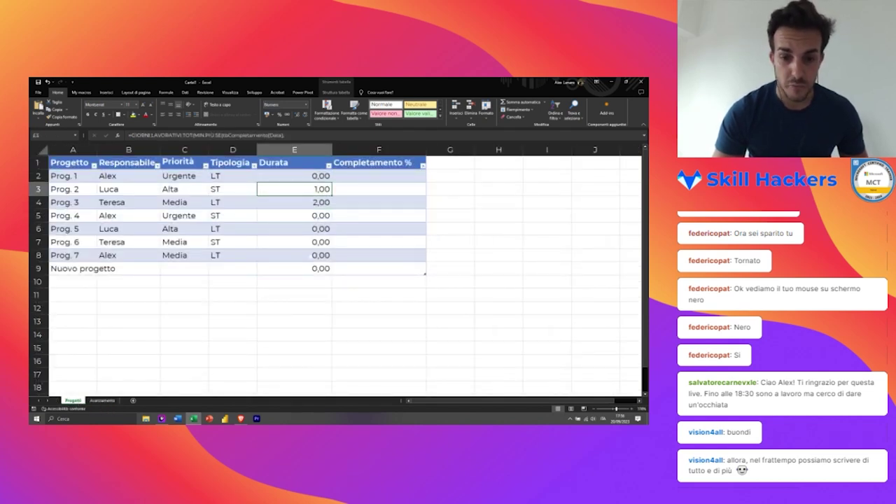
left_click(294, 268)
key("F2")
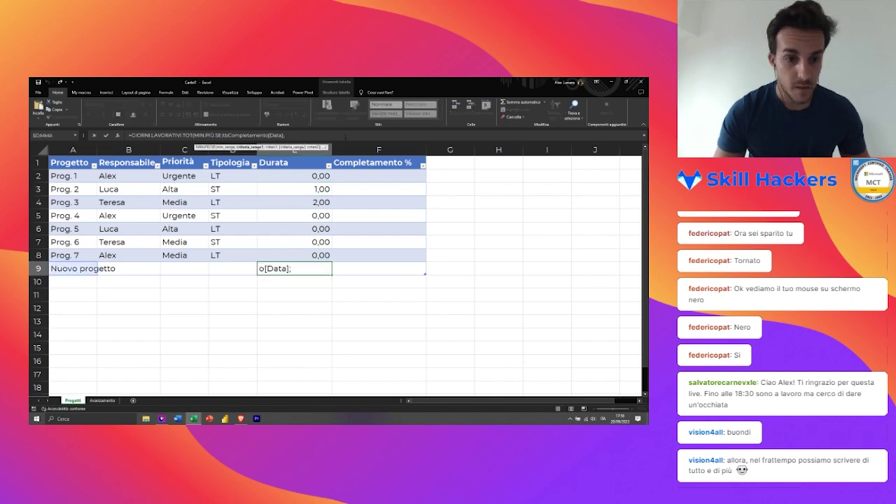
key("Return")
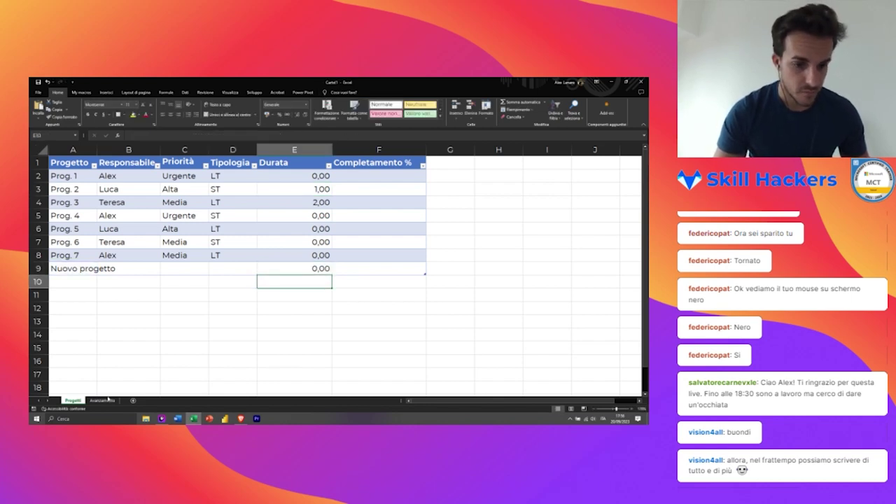
left_click(102, 399)
Step: Enter the date 10/10/2023 and move it into row 6 of the Avanzamento table
left_click(82, 257)
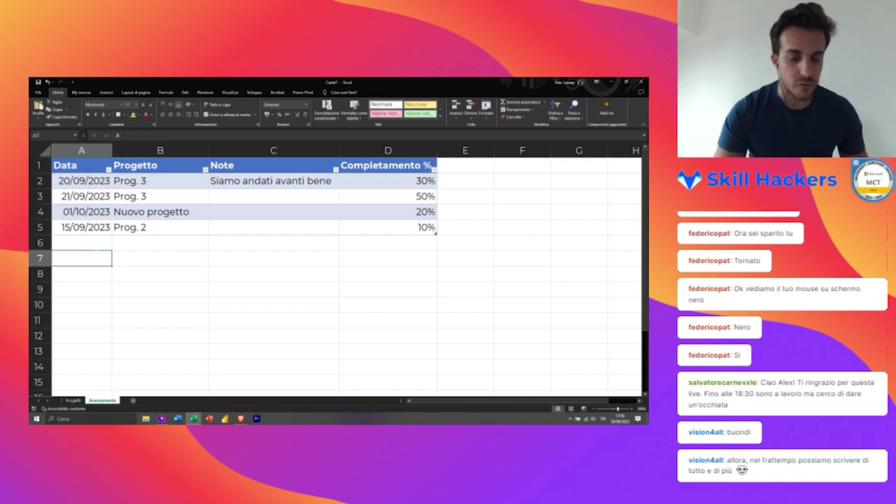
type("10/10/")
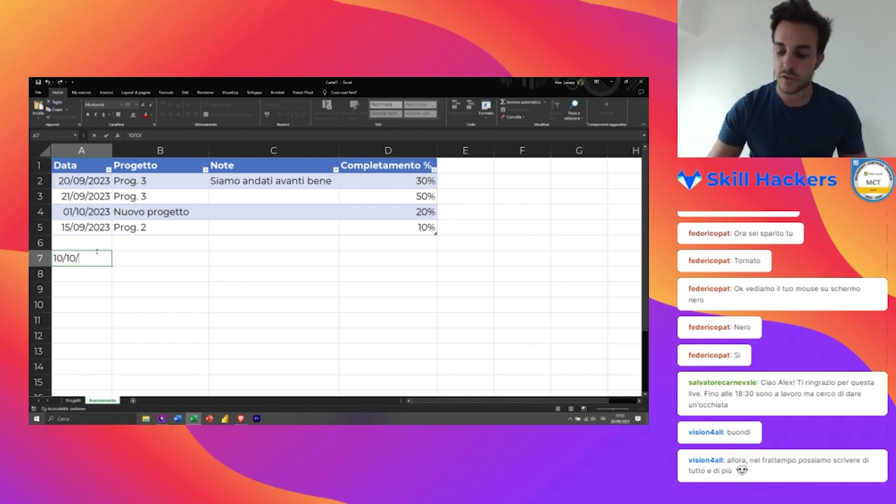
type("2023")
key("Return")
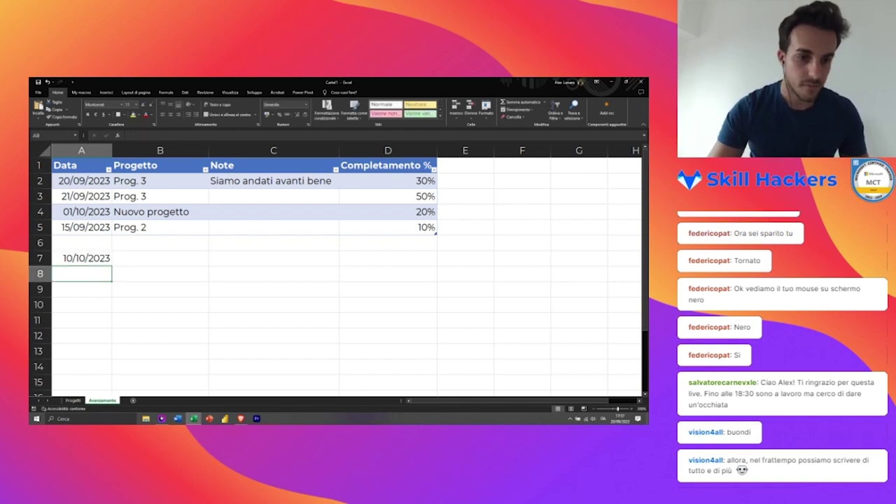
left_click(84, 257)
left_click_drag(98, 250, 98, 238)
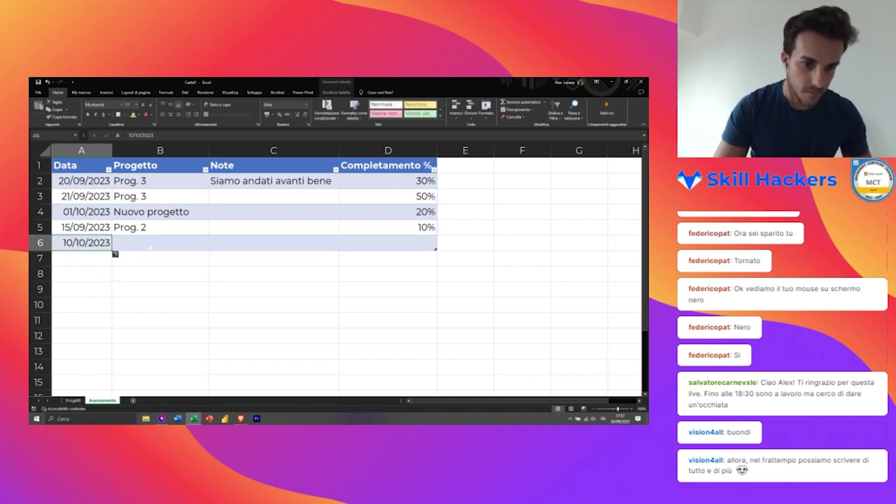
Step: Set the new row's project to Nuovo progetto with 60% completion, then return to Progetti
left_click(189, 248)
key("alt+Down")
key("Down")
key("Down")
key("Down")
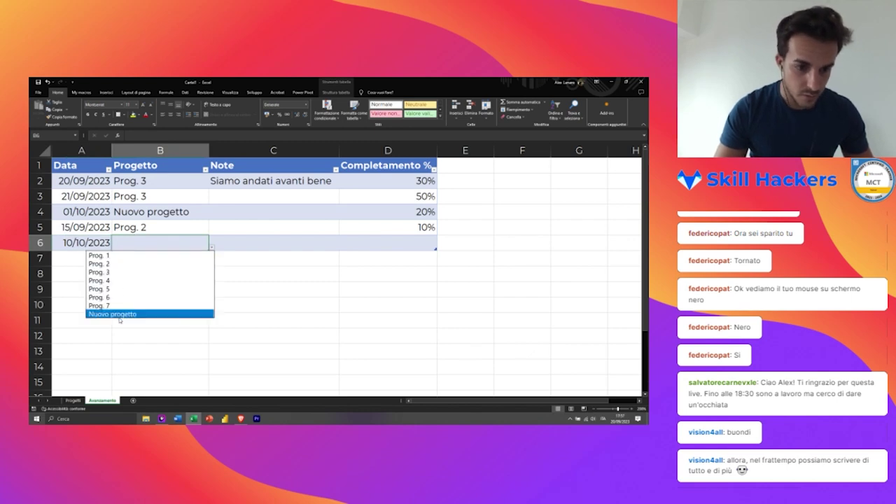
key("Return")
left_click(411, 245)
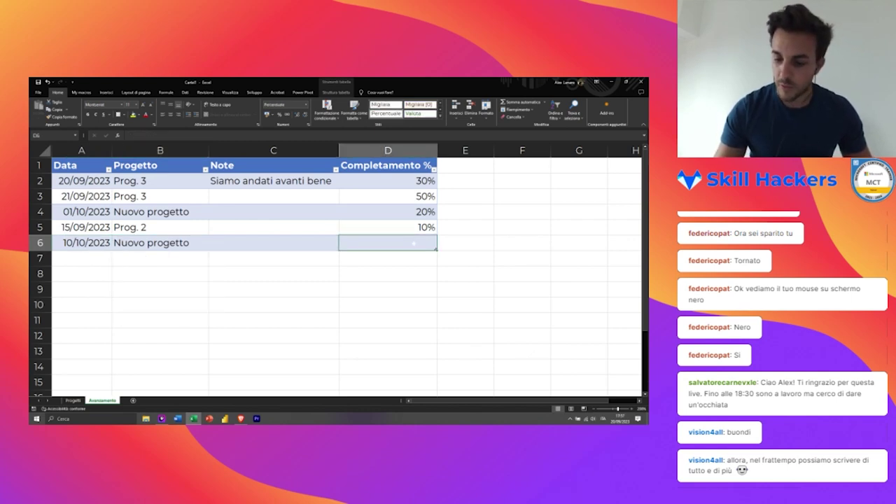
type("60")
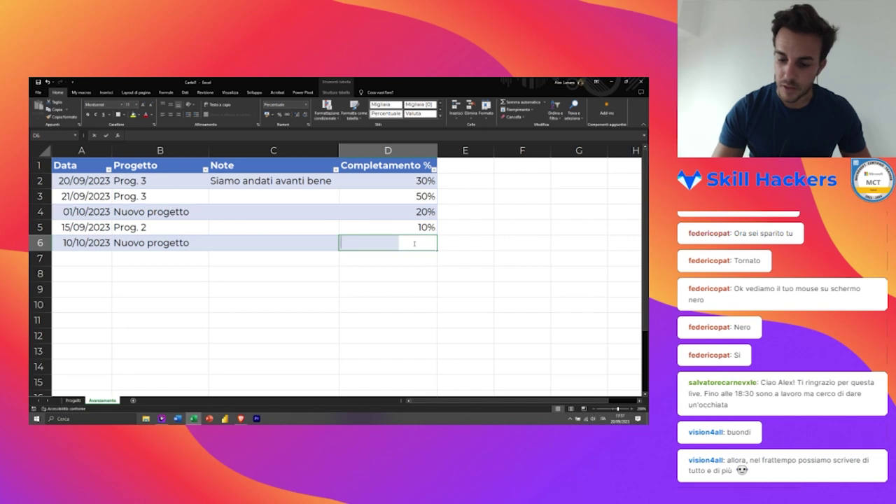
key("Return")
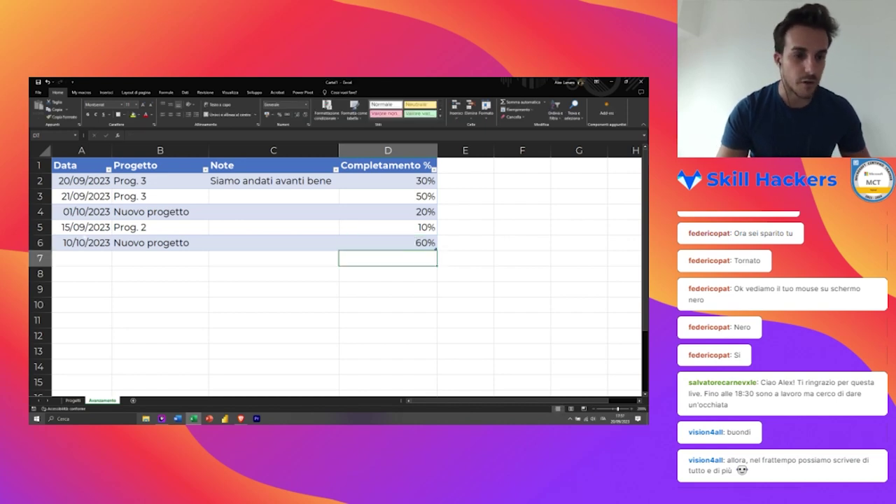
left_click(72, 400)
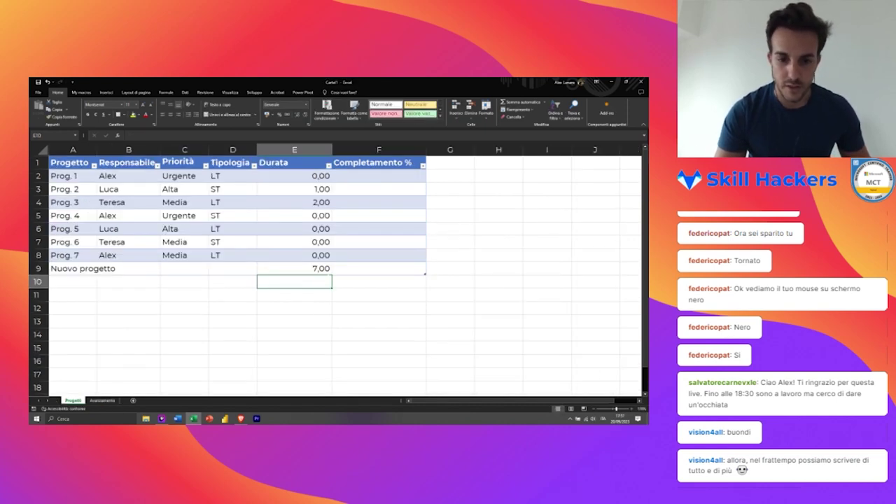
Step: Fill Nuovo progetto's row with Responsabile Alex, Priorità Alta and Tipologia LT
key("Up")
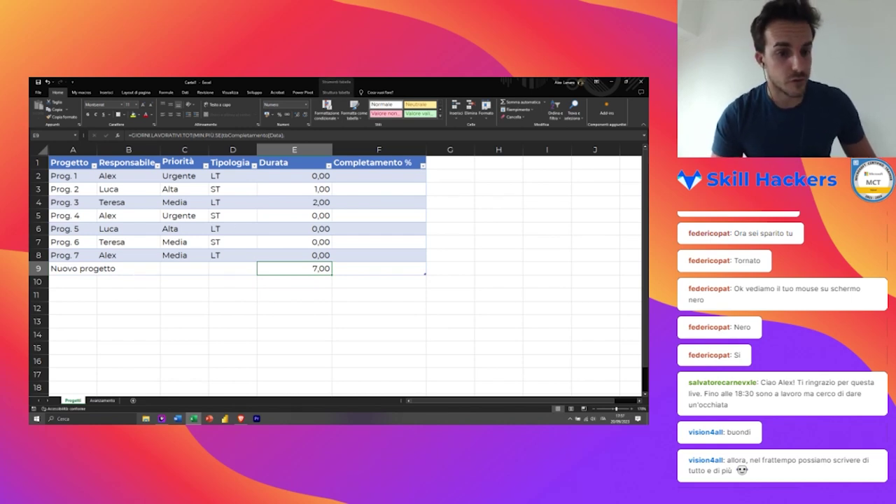
left_click(128, 268)
type("Alex")
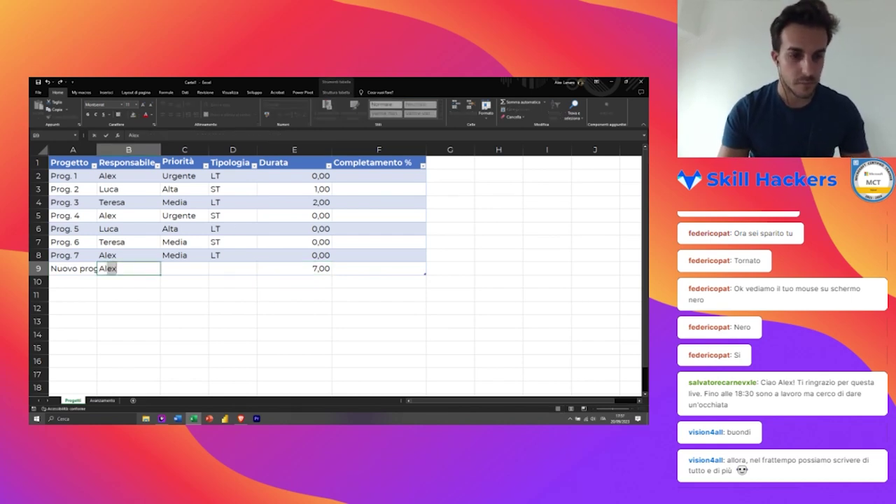
key("Tab")
type("A")
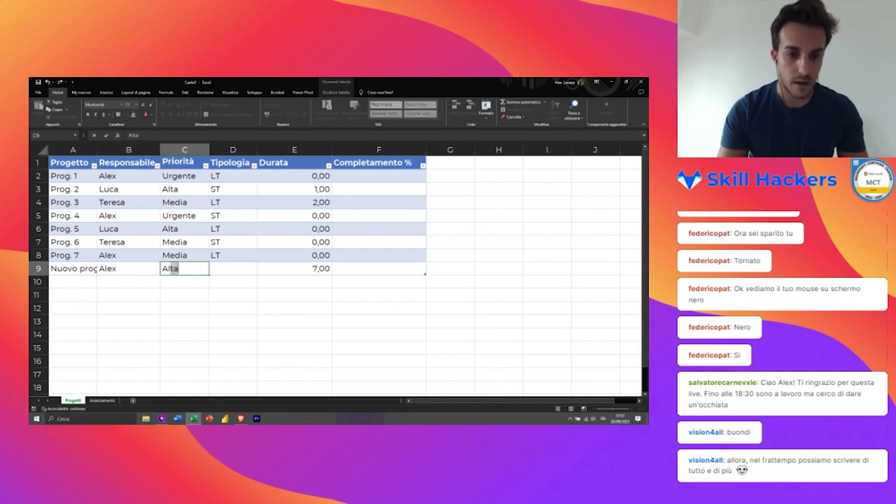
type("l")
key("Tab")
type("LT")
key("Tab")
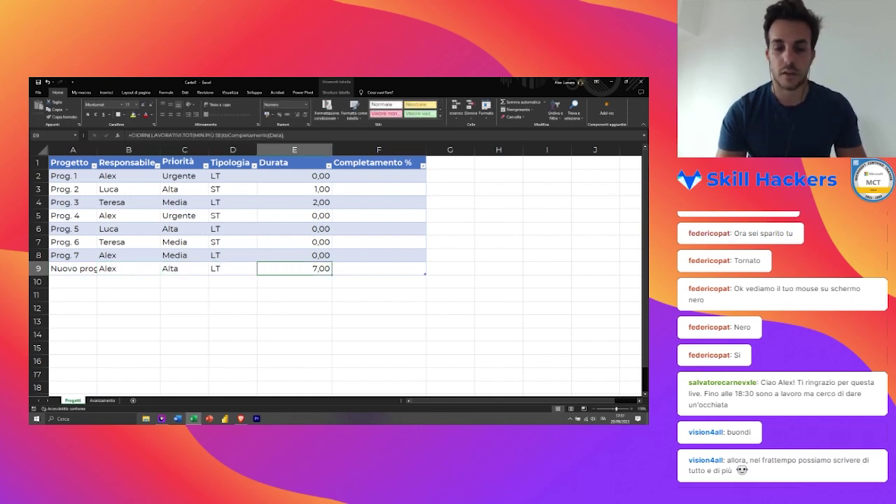
key("Tab")
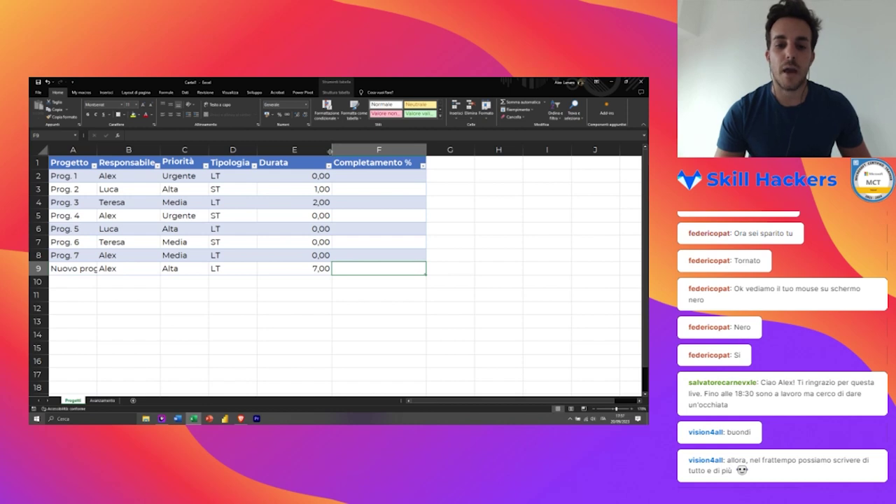
Step: Remove both decimal places from the Durata values in E2:E9
double_click(330, 150)
left_click(286, 152)
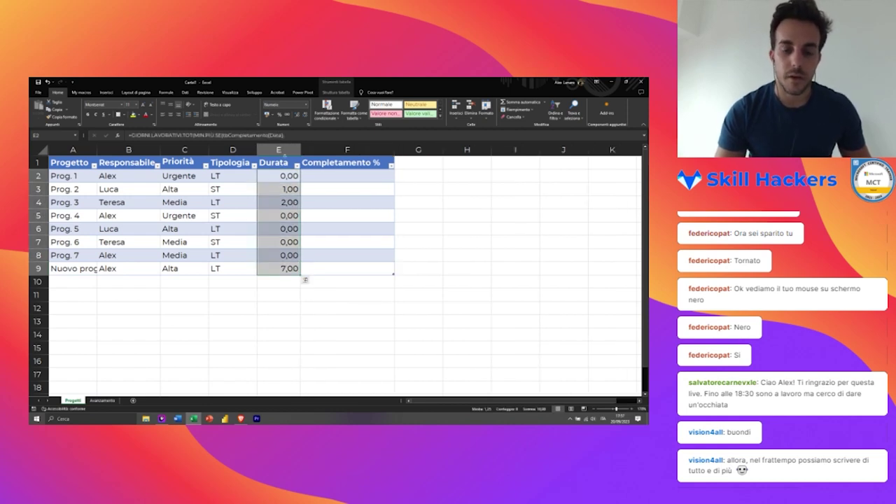
left_click(303, 116)
left_click(304, 116)
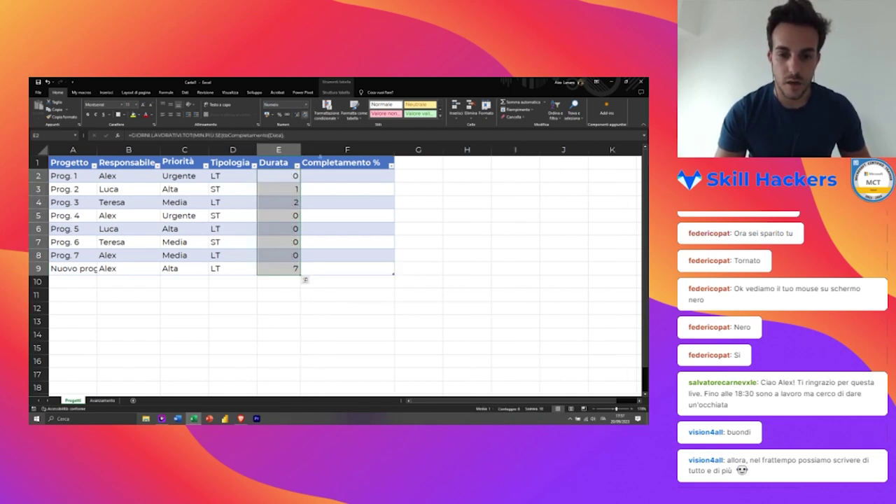
left_click(418, 228)
Step: Rename the E1 header to 'Durata [gg]' and autofit column E
left_click(279, 162)
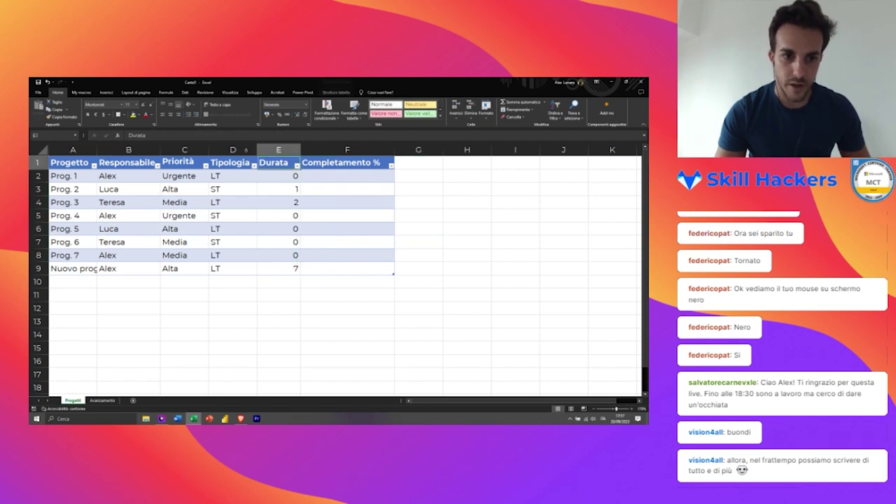
key("F2")
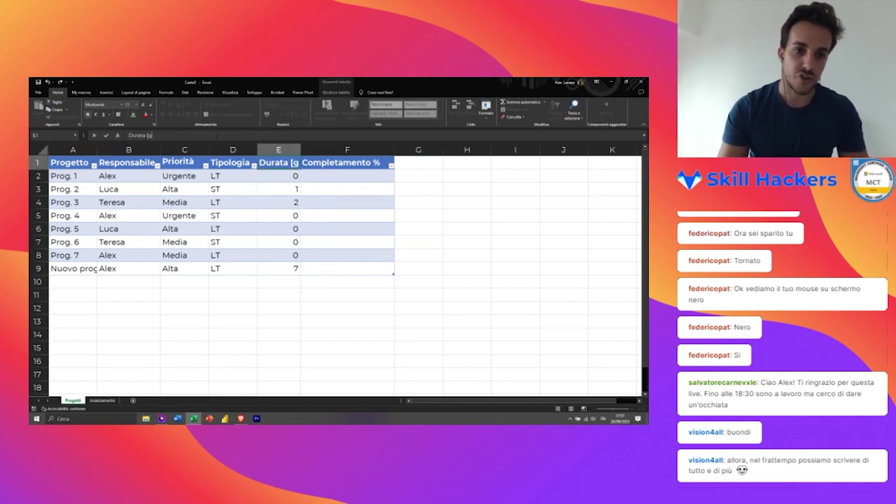
type("[gg]")
key("Return")
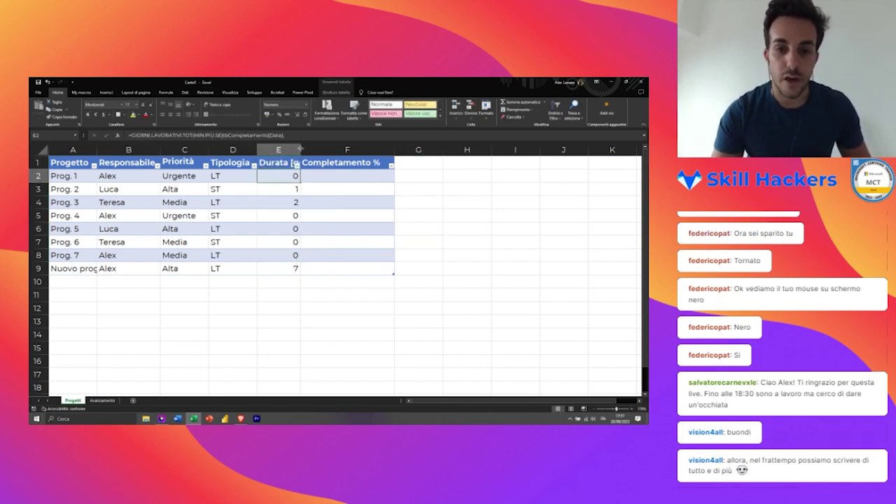
double_click(300, 149)
left_click(406, 228)
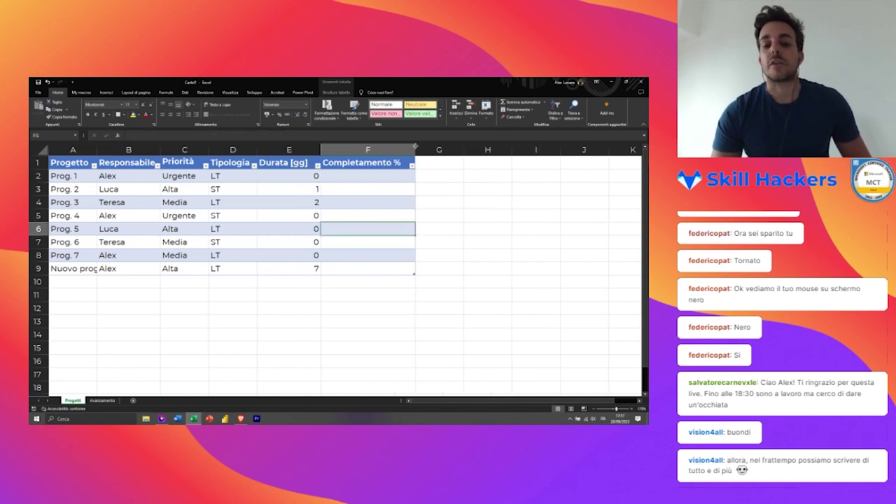
left_click(232, 188)
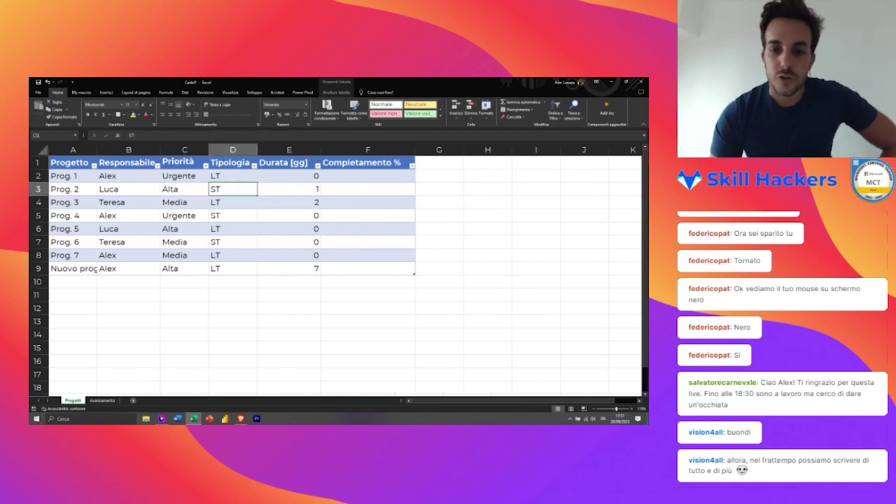
left_click(352, 181)
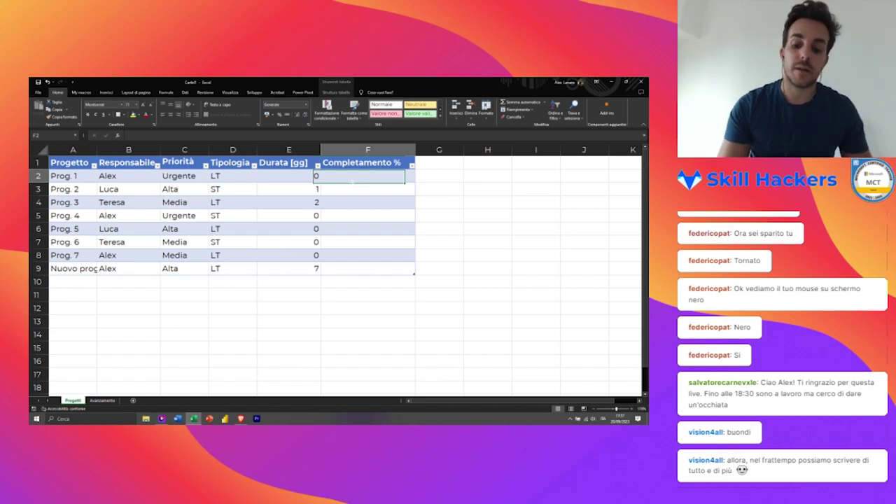
Step: Start F2's formula as MAX.PIÙ.SE over tbCompletamento[Completamento %]
type("=")
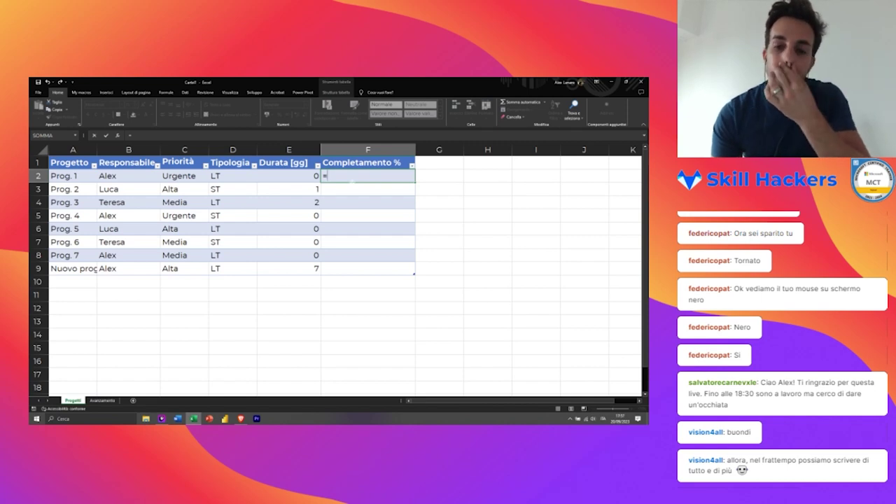
type("m")
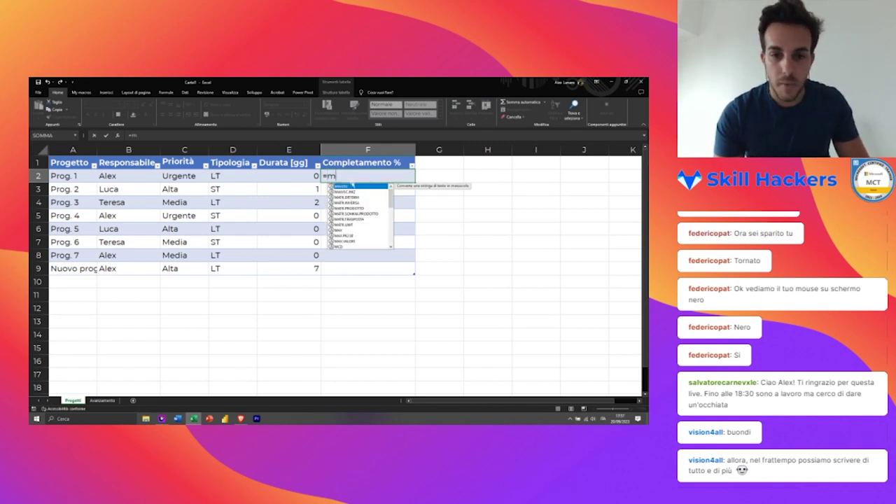
type("ax")
key("Tab")
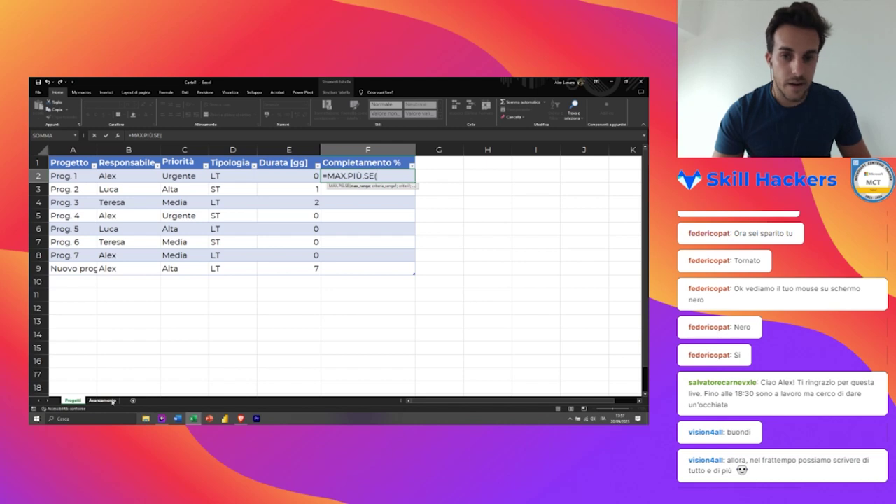
type("tb")
key("Tab")
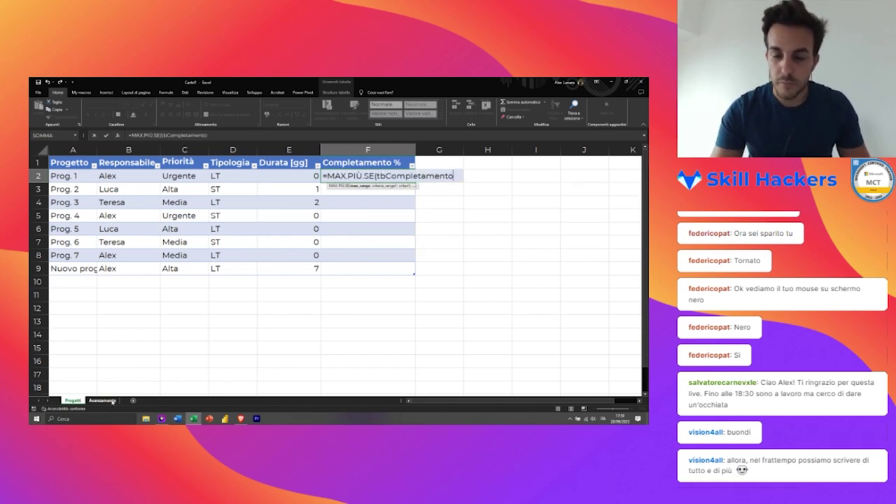
type("[")
key("Escape")
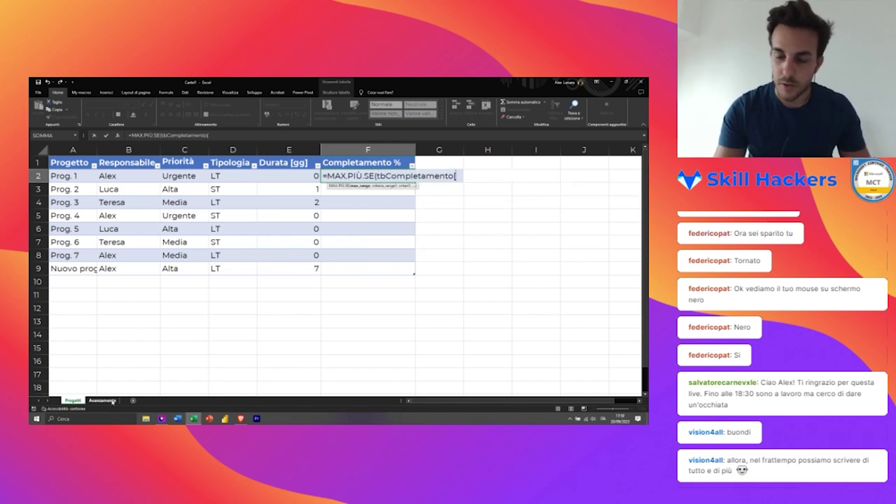
key("Tab")
type(";")
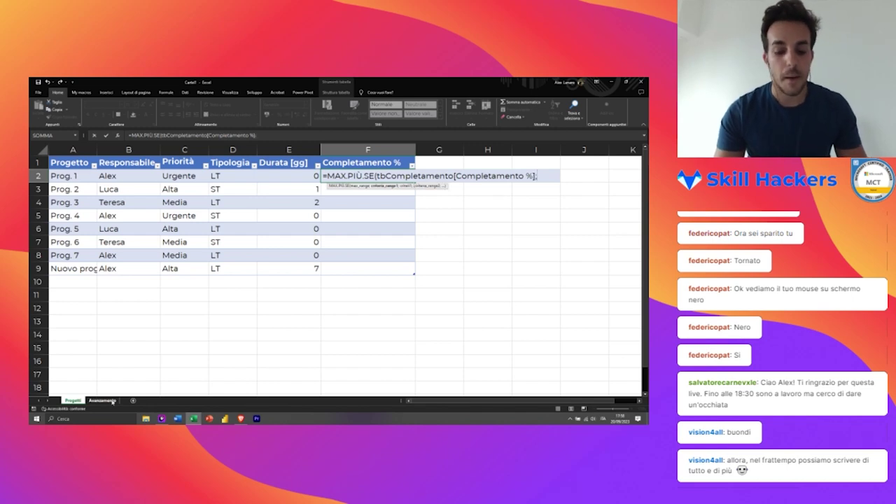
key("alt+Return")
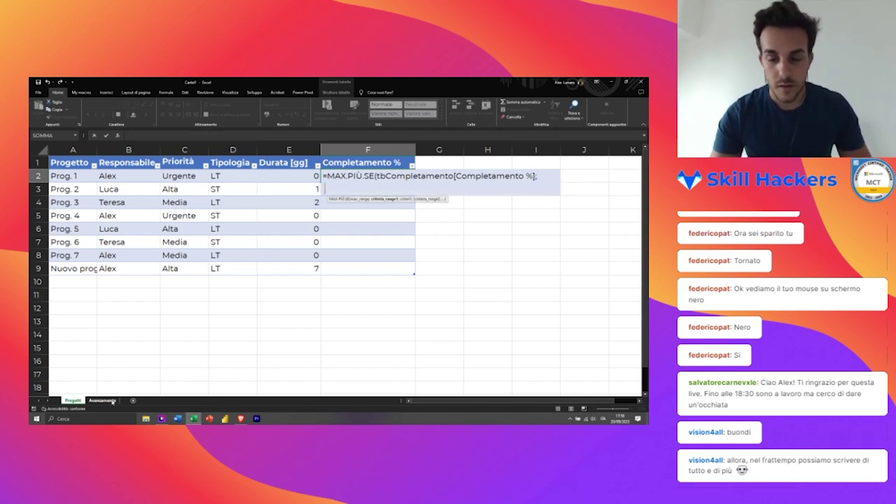
type("tbP")
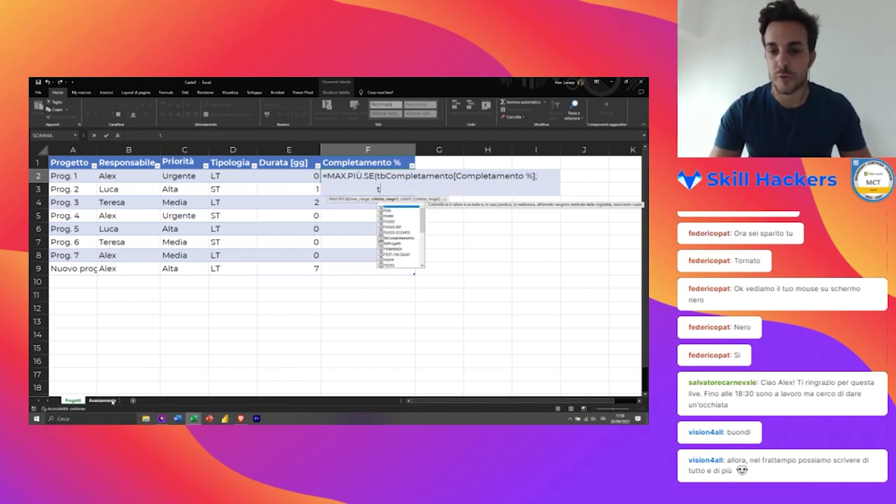
key("Tab")
key("BackSpace")
key("BackSpace")
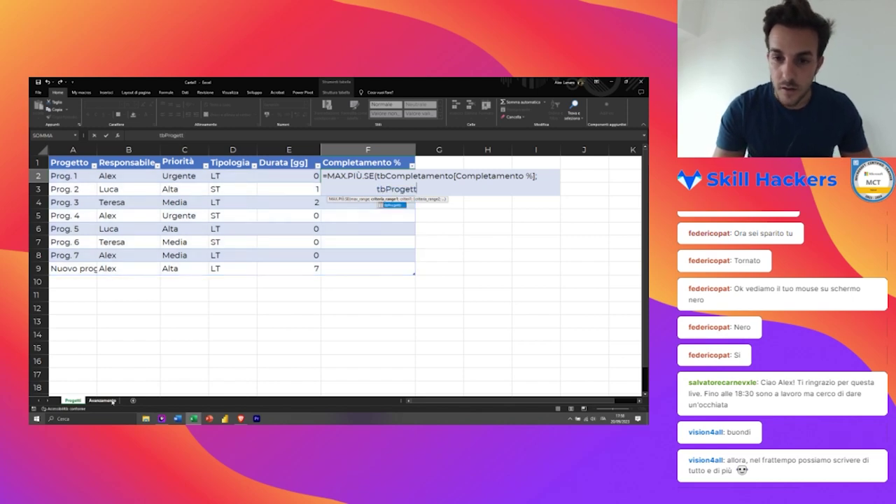
key("BackSpace")
key("BackSpace")
key("BackSpace")
key("BackSpace")
key("BackSpace")
key("BackSpace")
key("Tab")
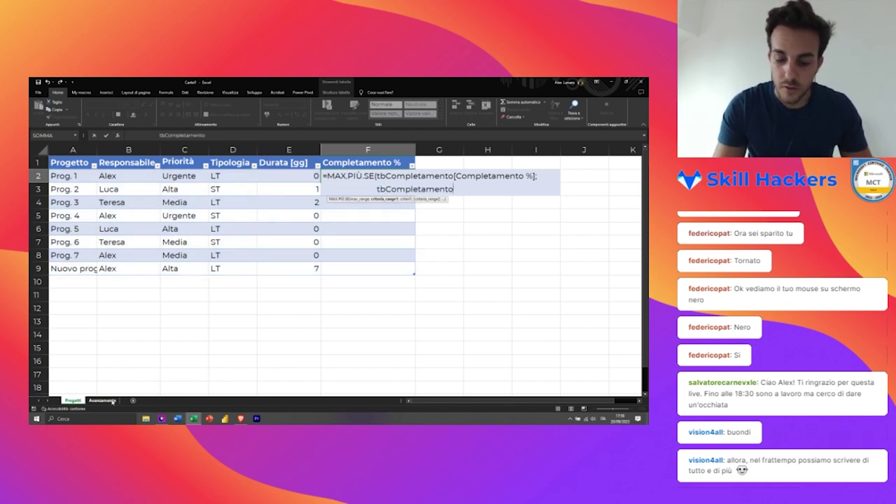
type("[")
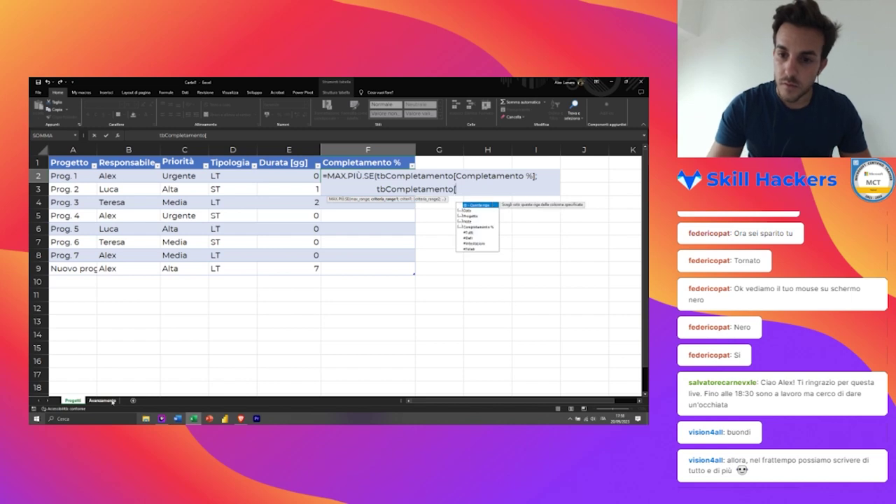
key("Down")
key("Down")
key("Tab")
type("];")
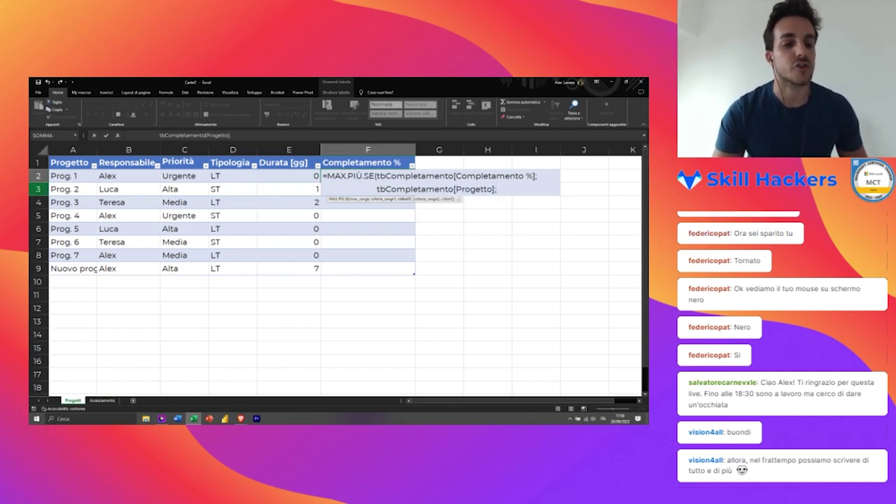
left_click(66, 175)
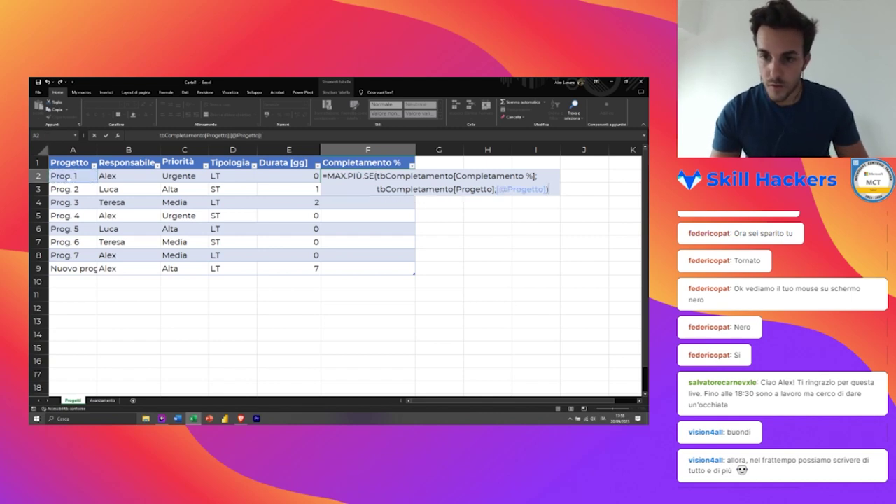
key("Return")
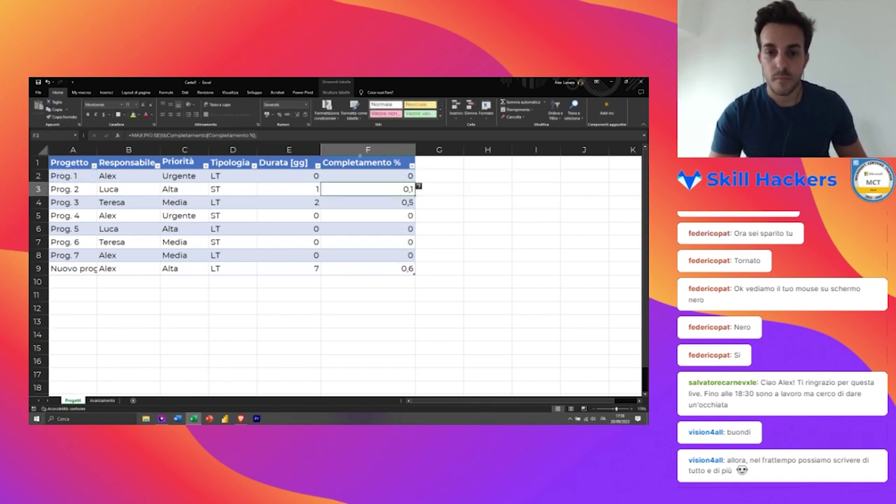
Step: Format the Completamento % results as percentages and widen column A to fit Nuovo progetto
left_click(368, 156)
left_click(279, 114)
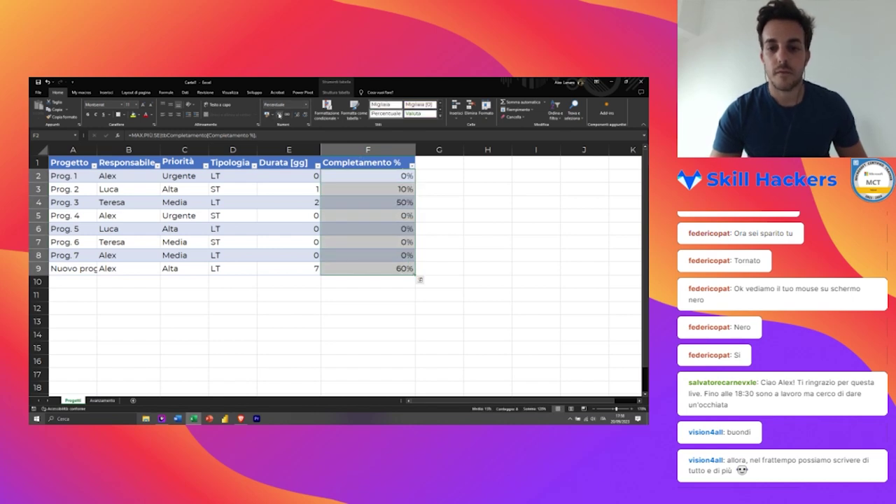
left_click(367, 361)
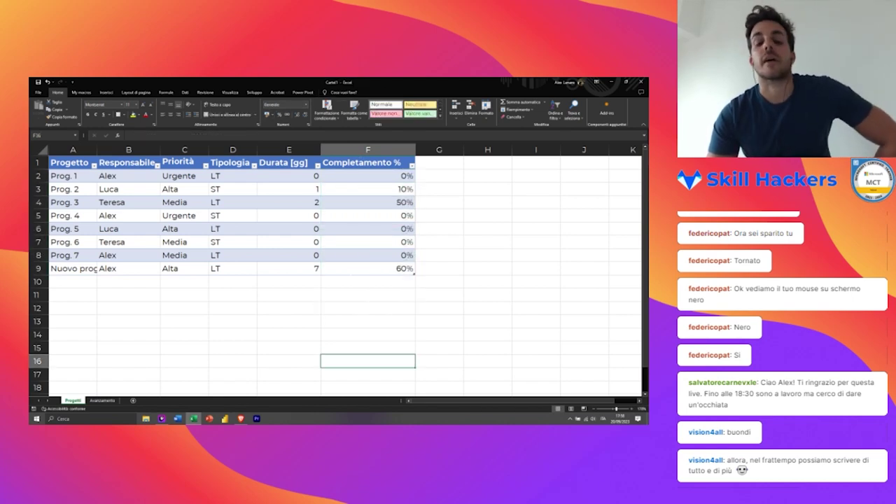
left_click(367, 176)
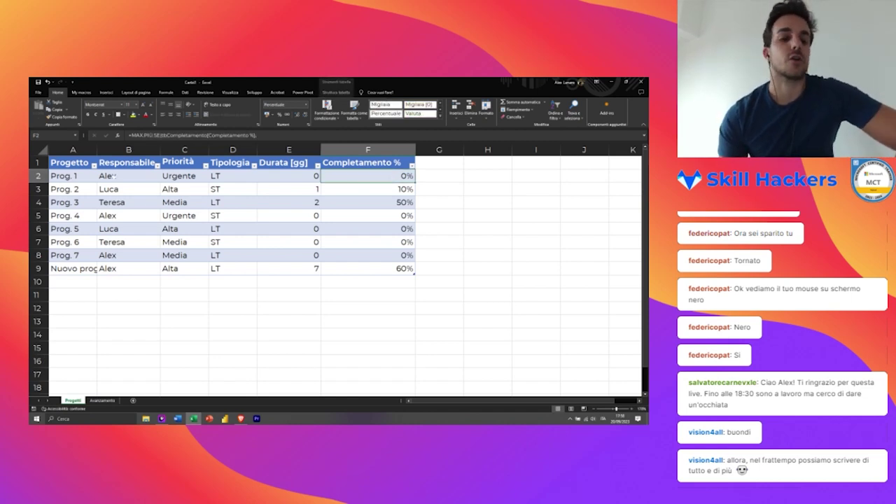
left_click_drag(96, 149, 118, 150)
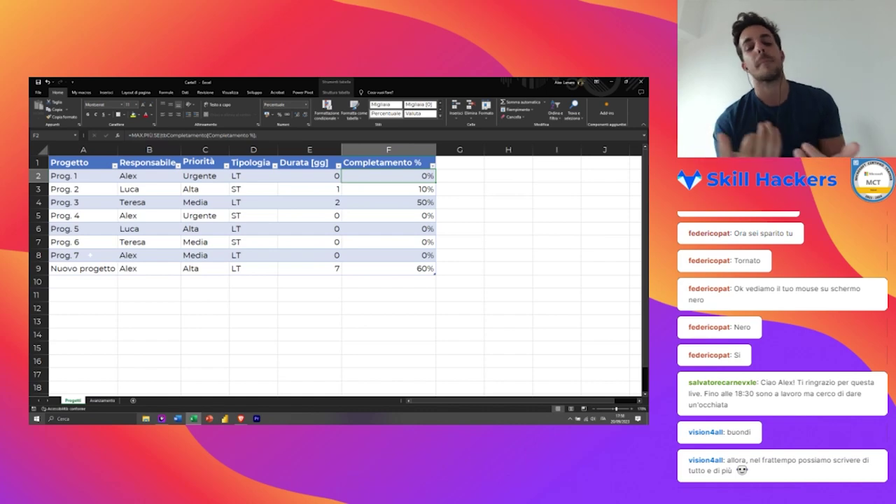
key("alt+Tab")
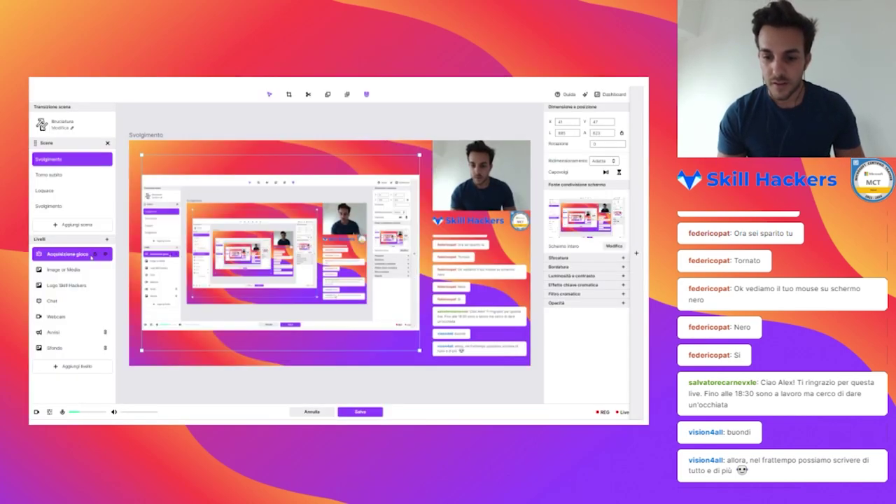
key("alt+Tab")
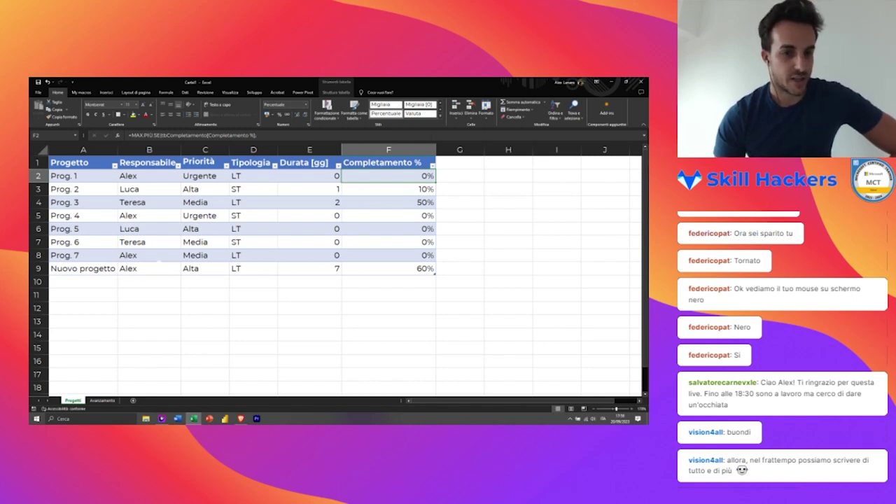
Step: Insert a Descrizione table column after Progetto and autofit column C
left_click(102, 401)
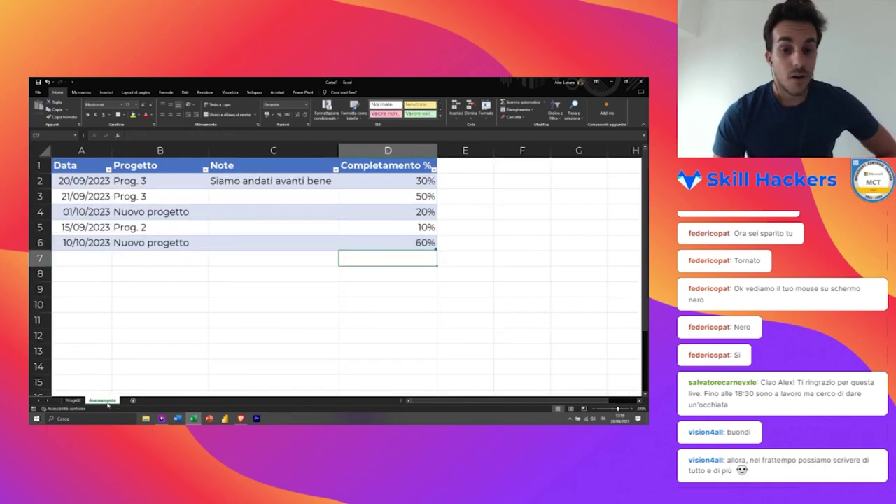
left_click(73, 400)
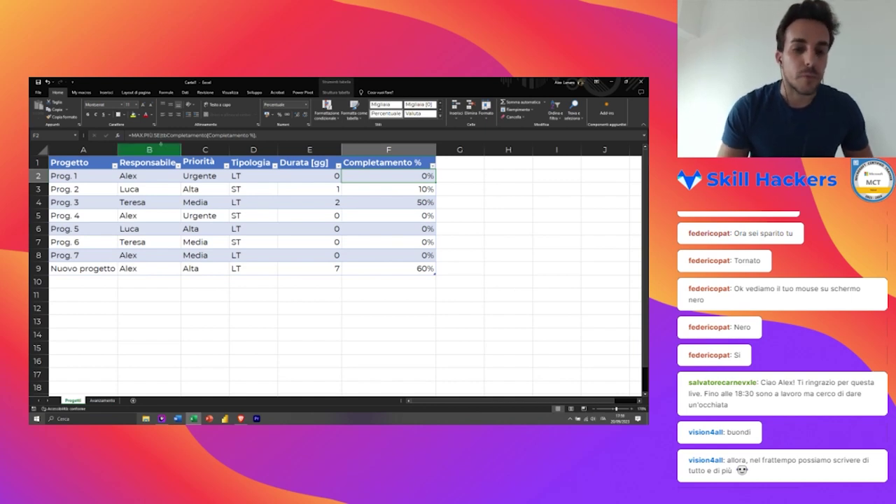
right_click(160, 144)
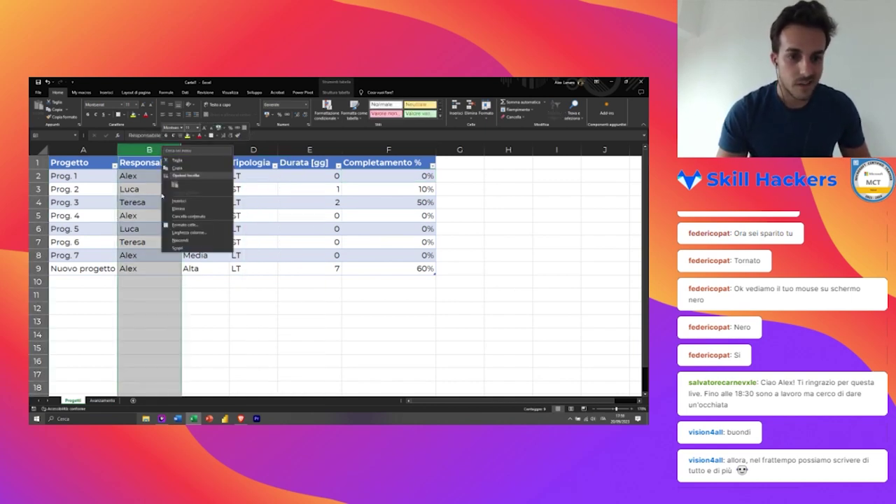
left_click(184, 201)
left_click(158, 163)
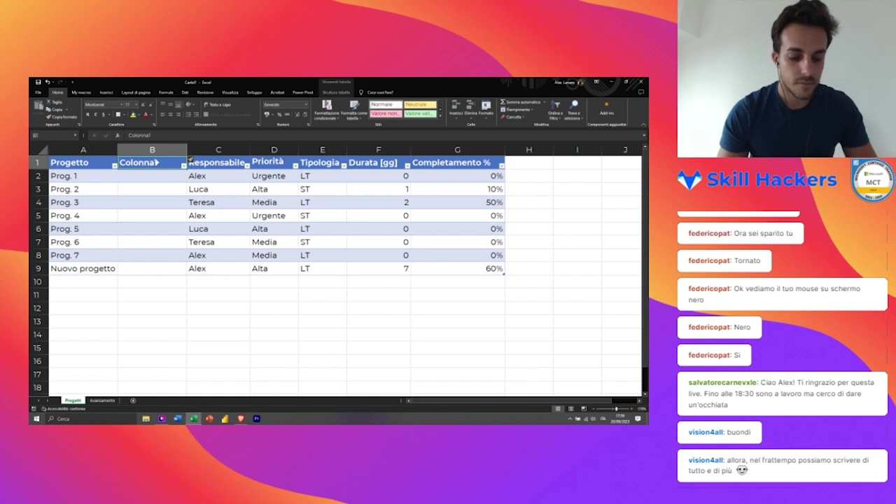
type("O")
type("zione")
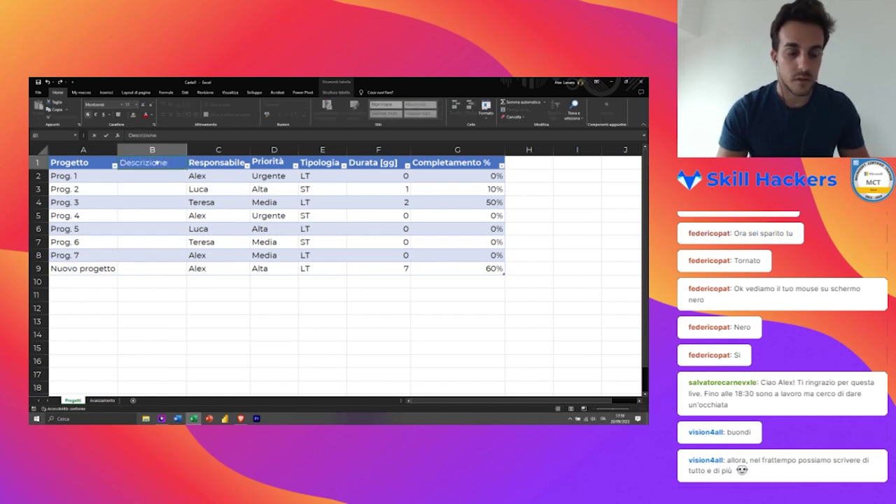
key("Return")
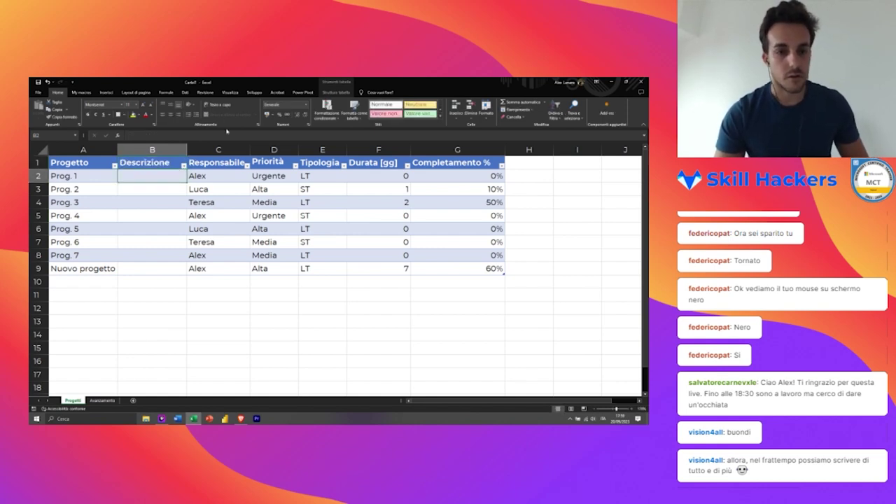
double_click(249, 149)
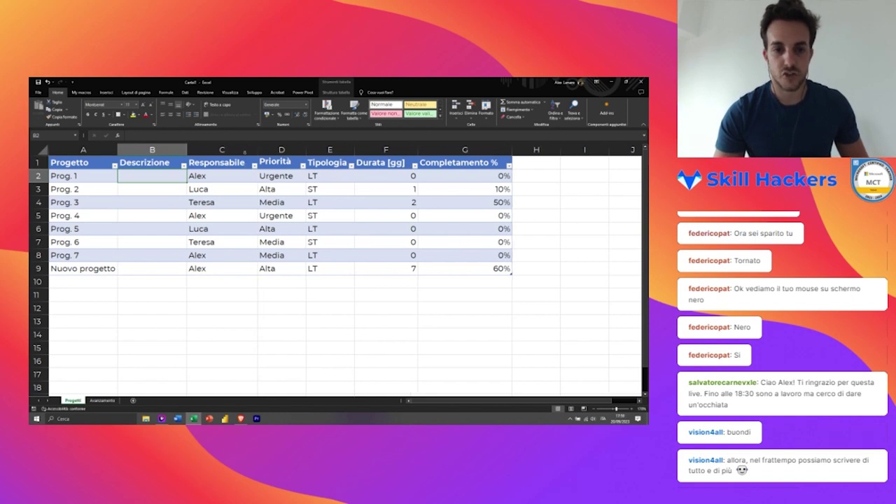
Step: Insert a Business unit column before Durata [gg] and autofit it to its header
left_click(222, 165)
left_click(269, 165)
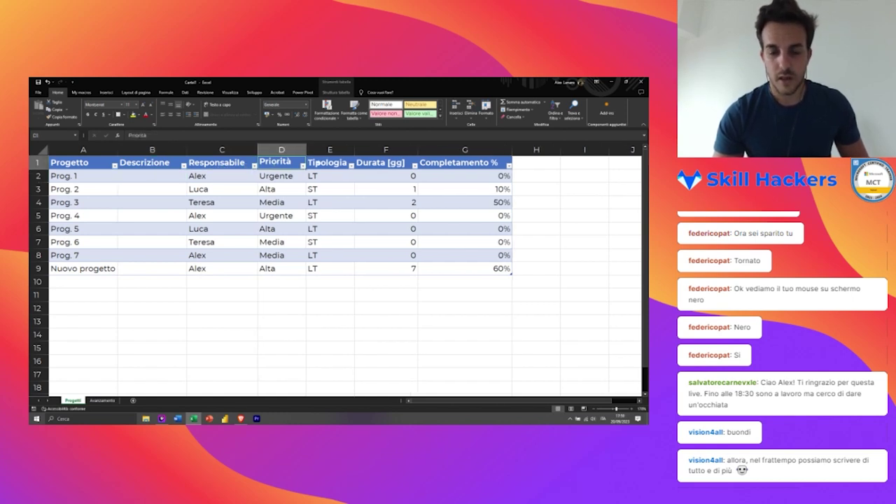
left_click(317, 162)
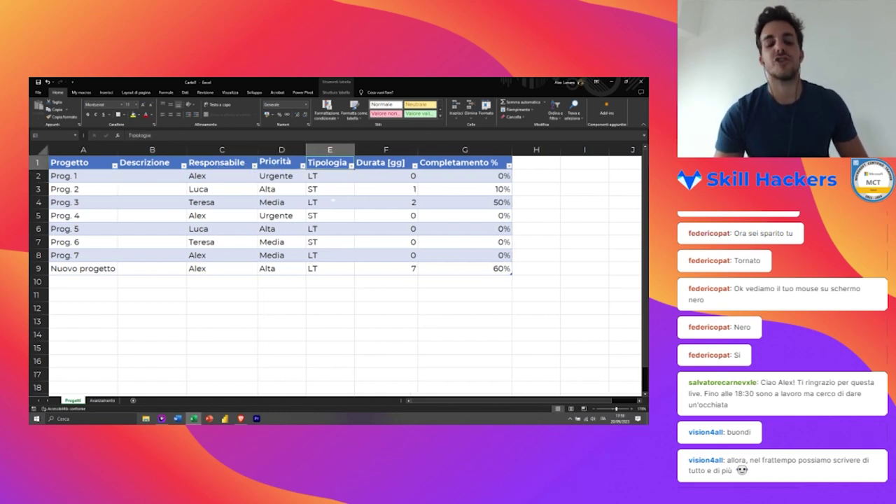
right_click(378, 147)
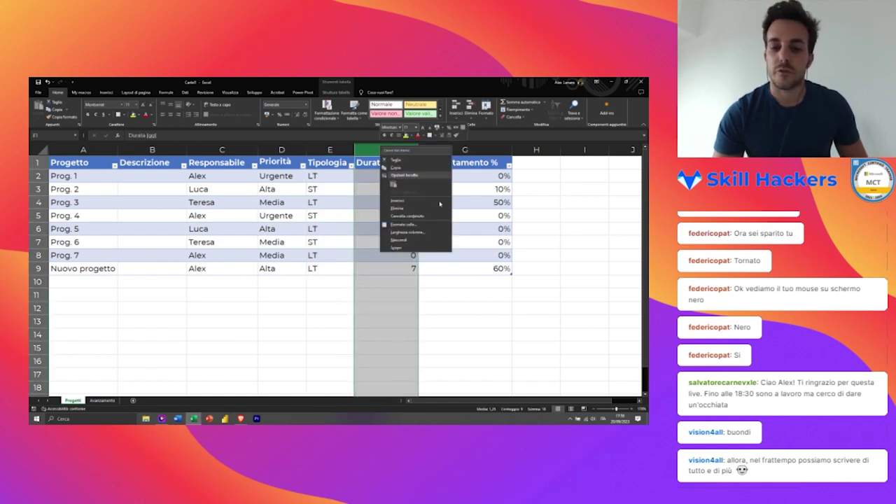
left_click(406, 207)
left_click(375, 165)
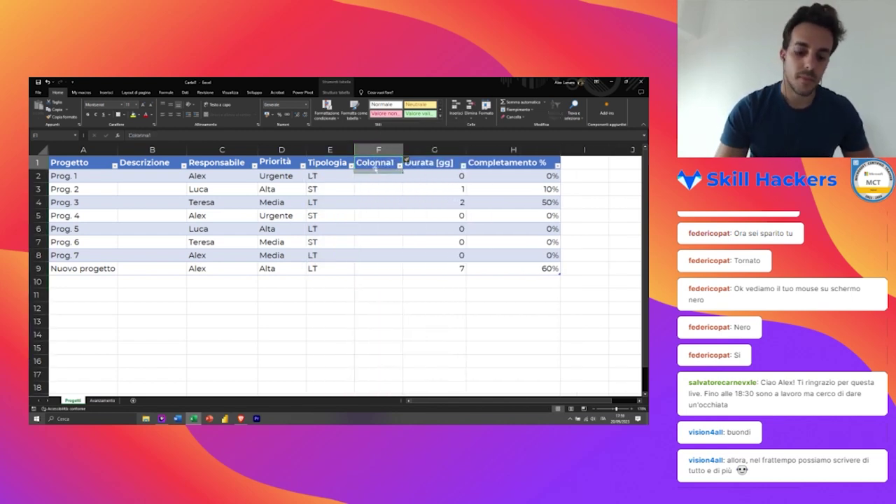
type("Business unit")
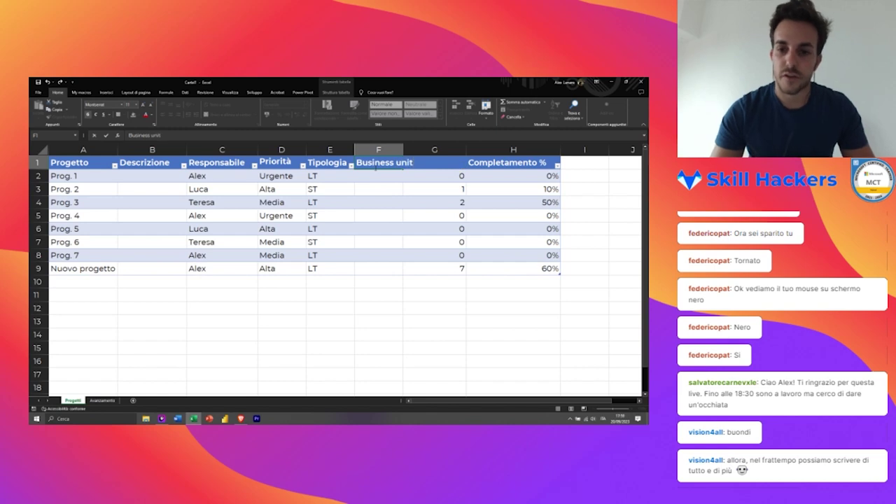
key("Return")
double_click(403, 151)
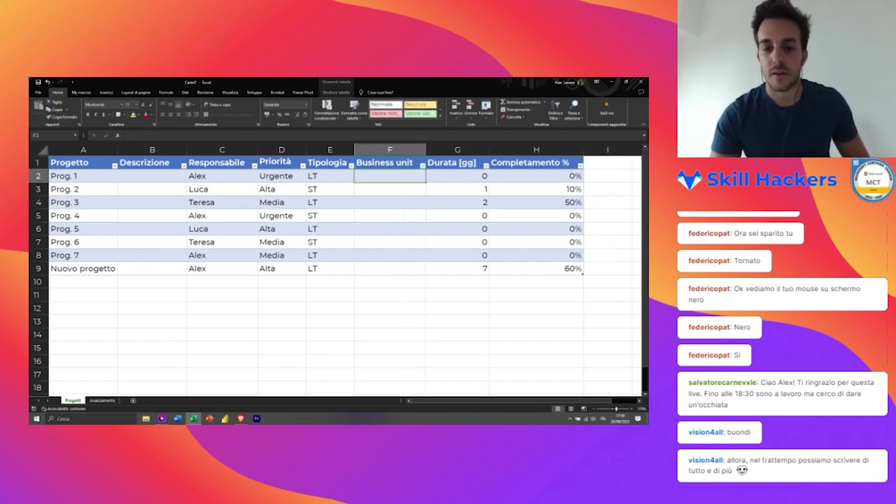
left_click(222, 295)
left_click(152, 334)
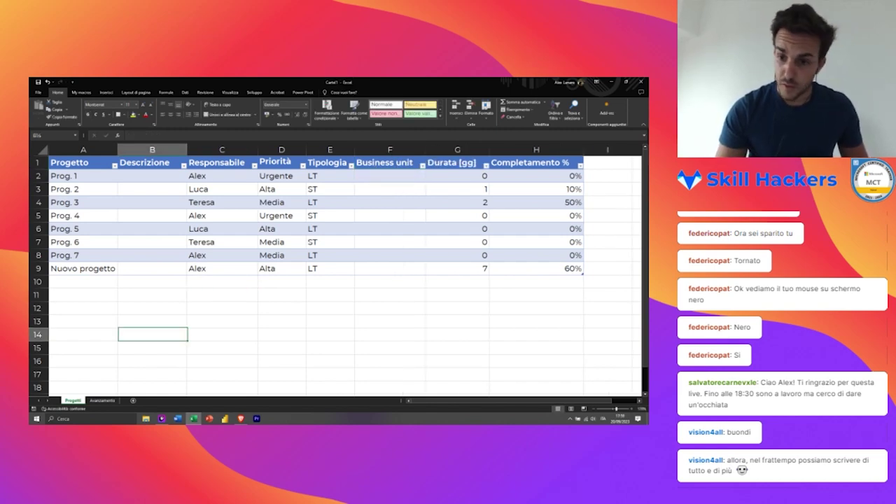
left_click(102, 400)
left_click(244, 197)
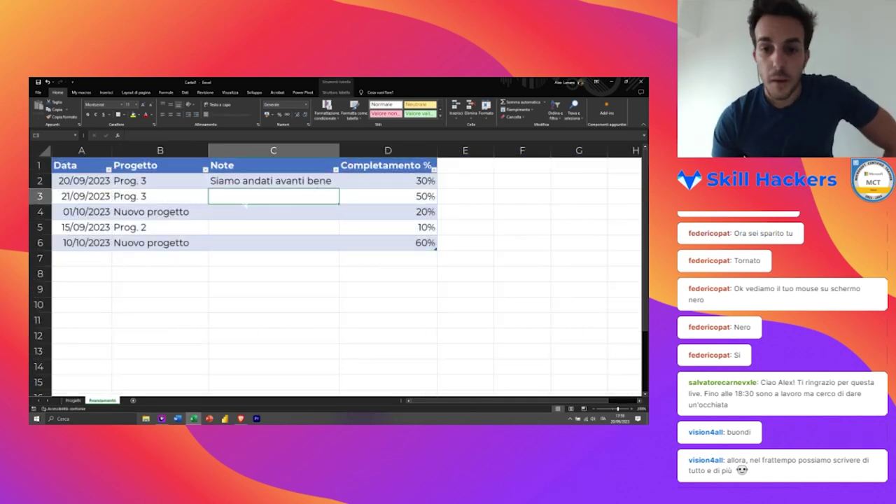
left_click(273, 211)
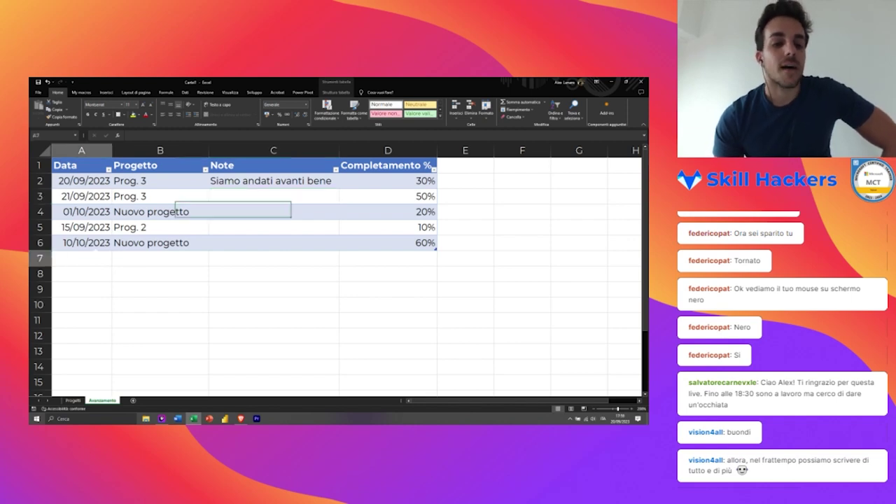
left_click(81, 258)
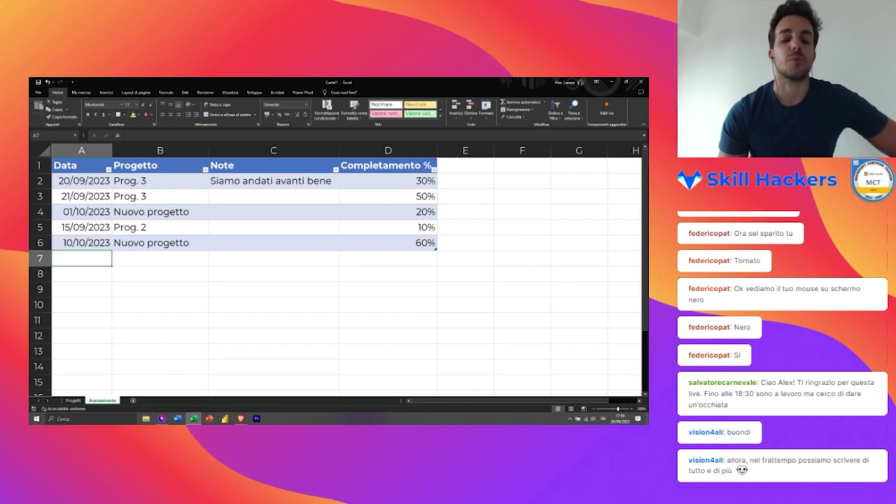
scroll(336, 273, "down", 1)
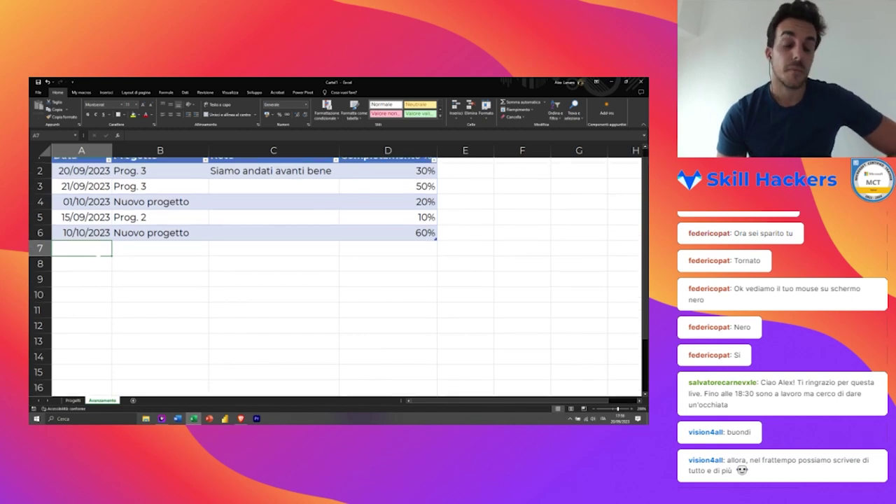
scroll(335, 272, "up", 1)
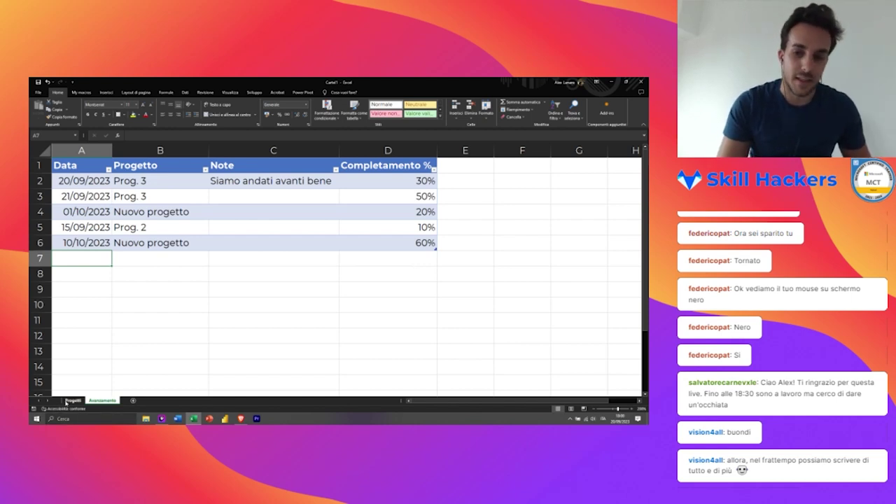
key("ctrl+Page_Up")
left_click(549, 178)
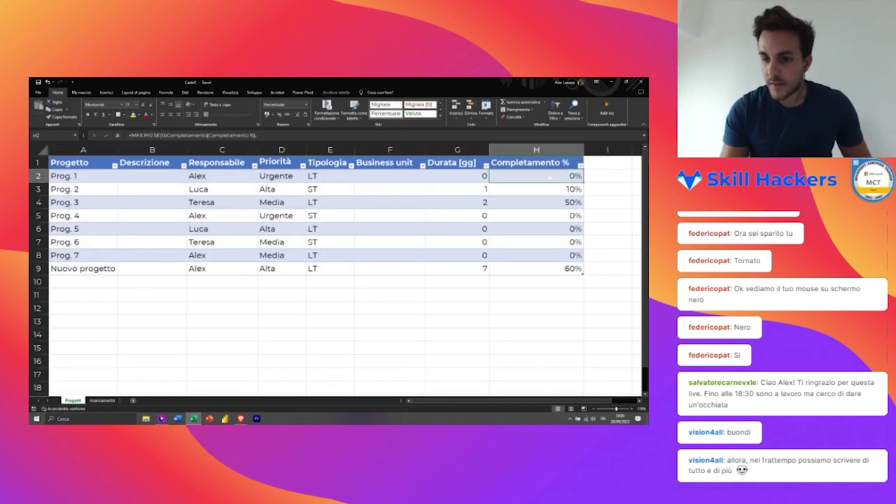
left_click(101, 401)
left_click_drag(84, 181, 95, 242)
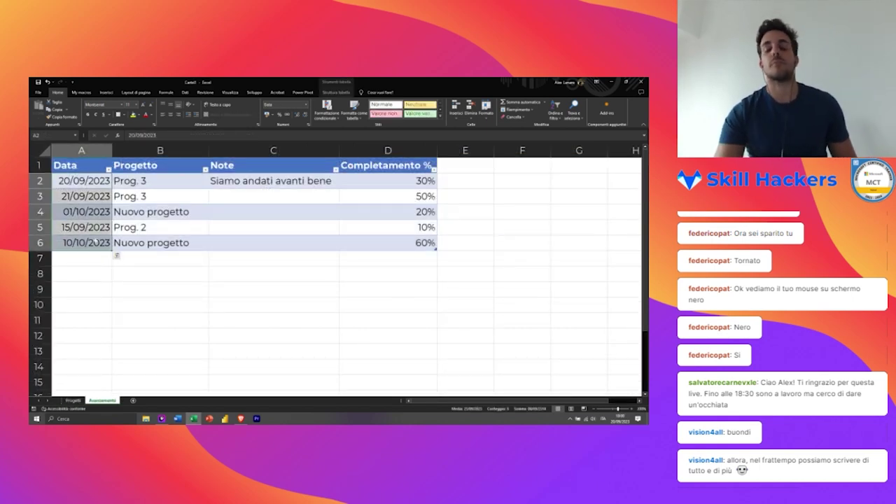
left_click(203, 229)
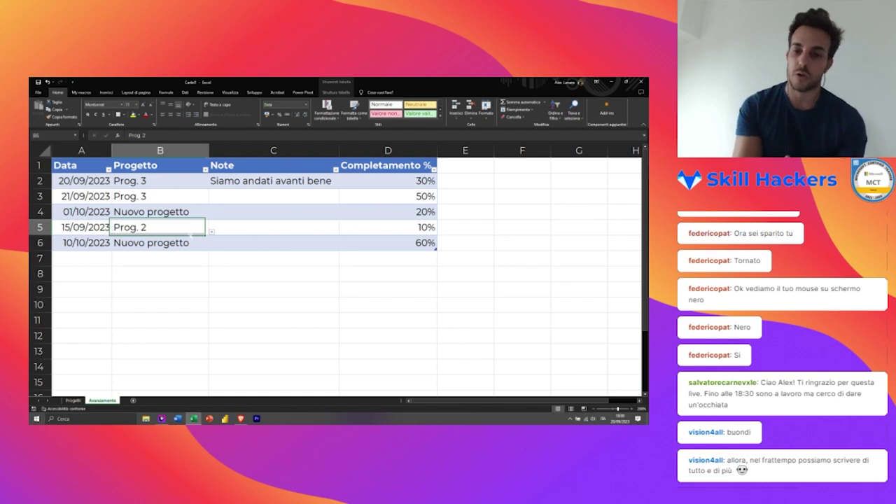
left_click(72, 401)
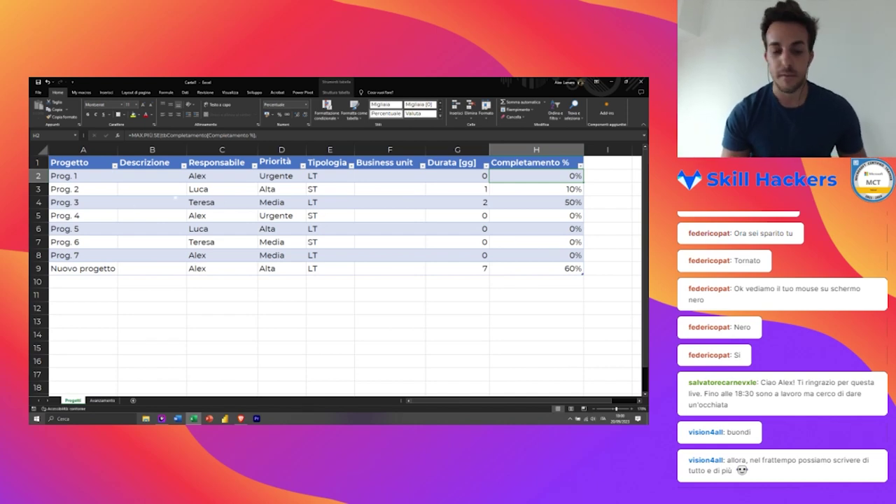
Step: On Avanzamento, review the existing entries and select empty cell A7 for a new row
left_click(102, 400)
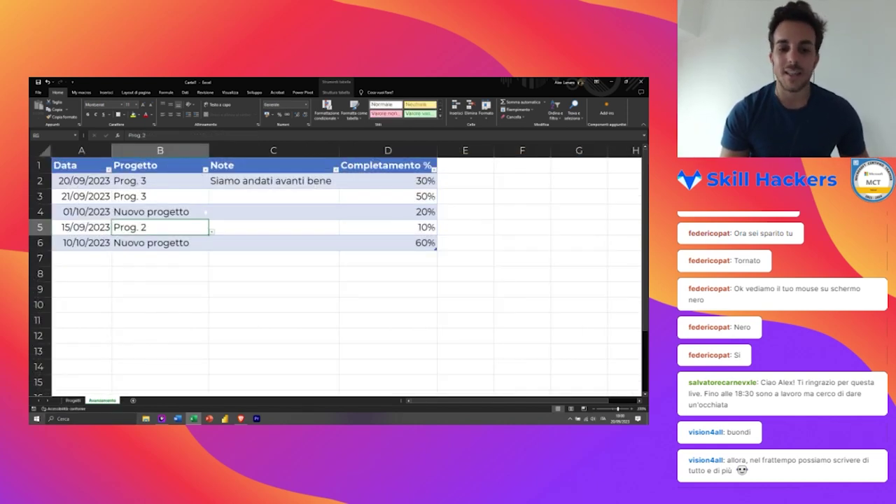
left_click(160, 212)
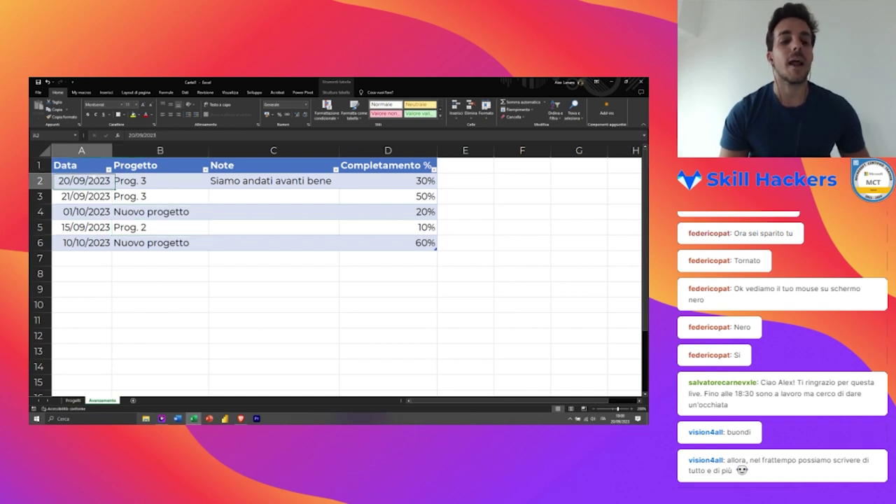
left_click(81, 211)
key("Down")
key("Down")
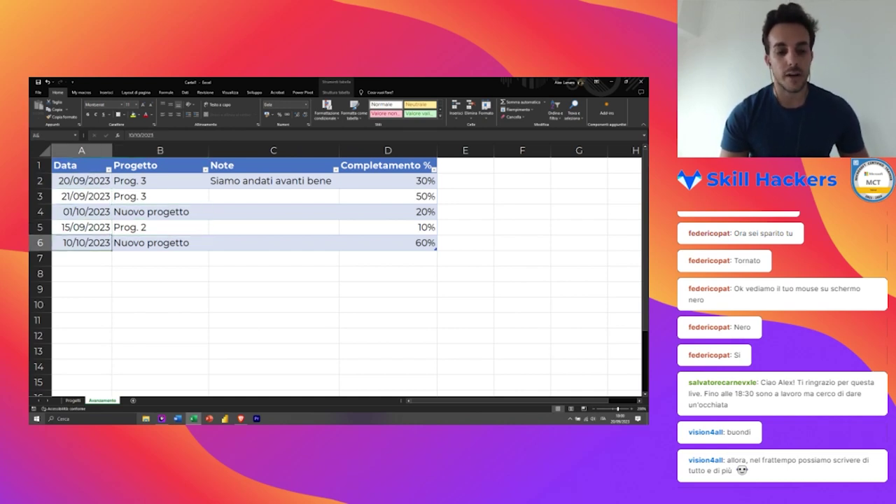
key("Down")
key("Down")
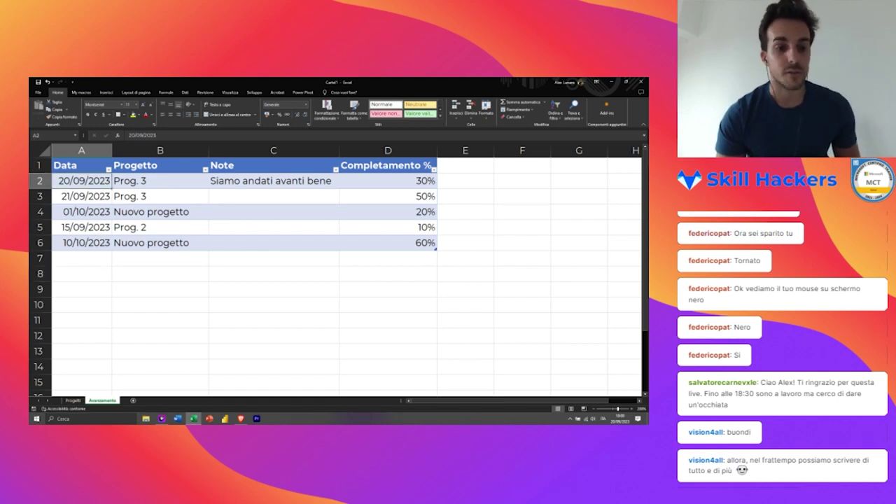
left_click(273, 288)
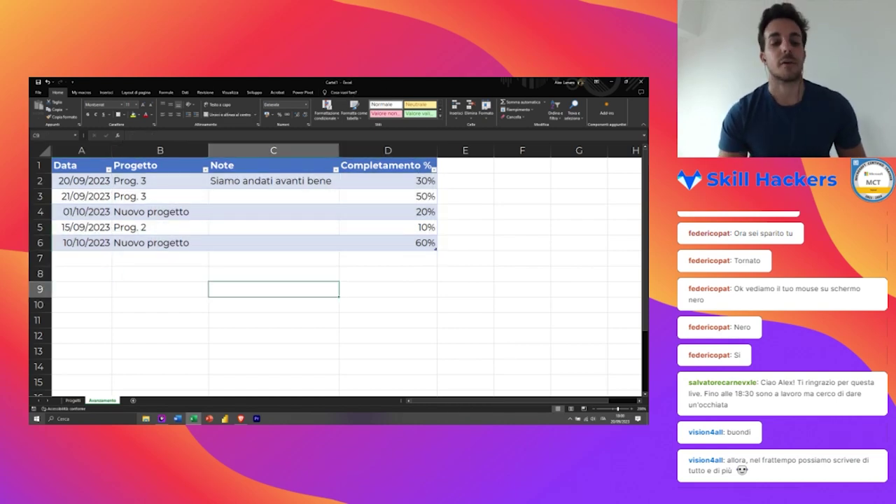
left_click(81, 196)
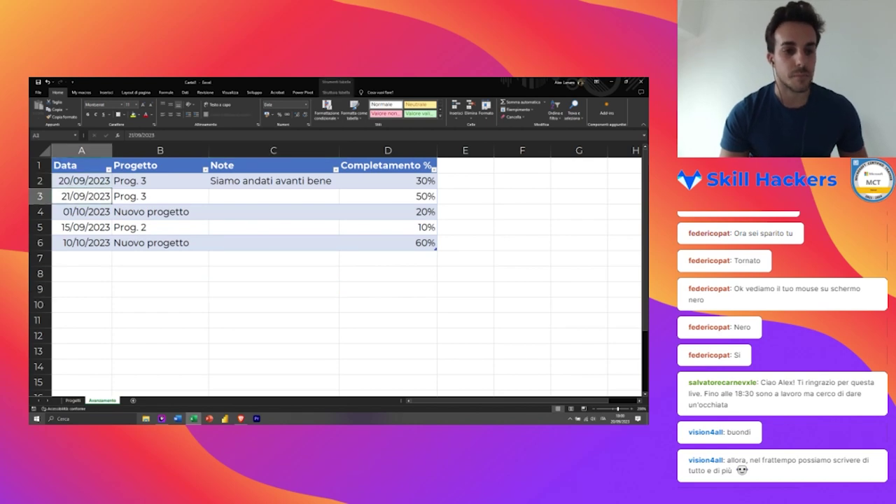
key("Up")
key("Down")
key("Down")
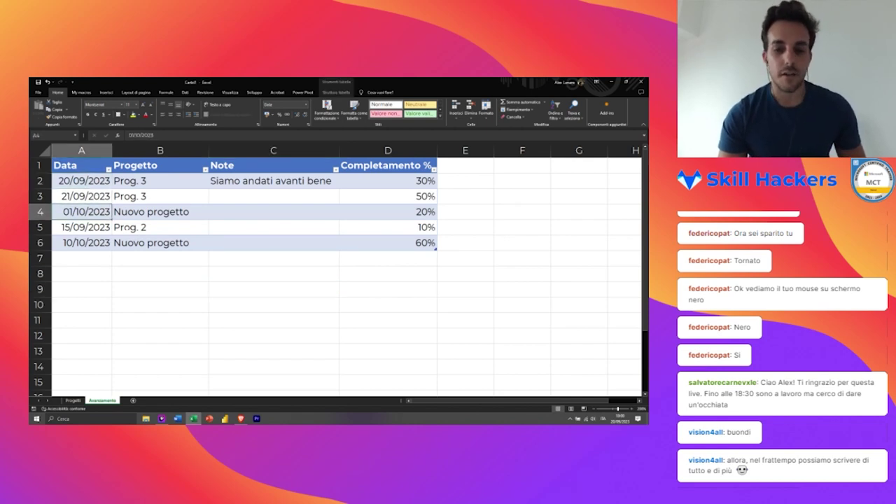
key("Right")
left_click(81, 258)
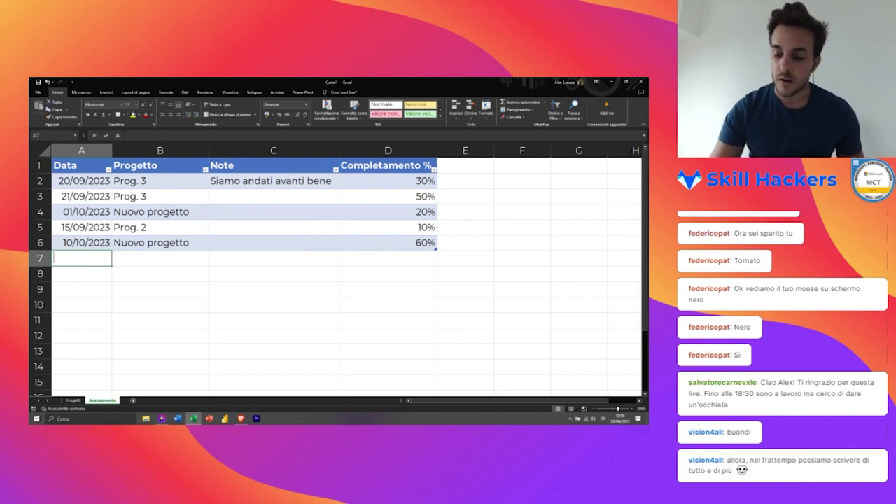
Step: Enter 15/07/2023, Prog. 3 and 20% in the new row, then return to Progetti
type("15/")
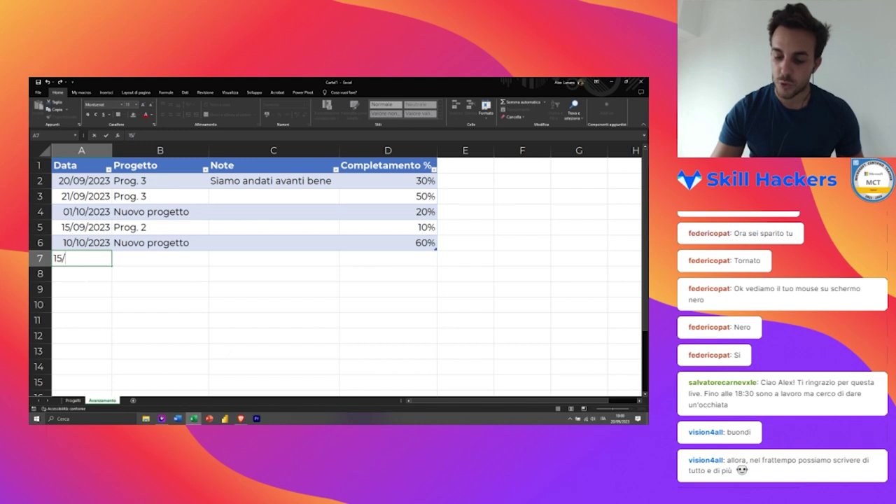
type("07/2023")
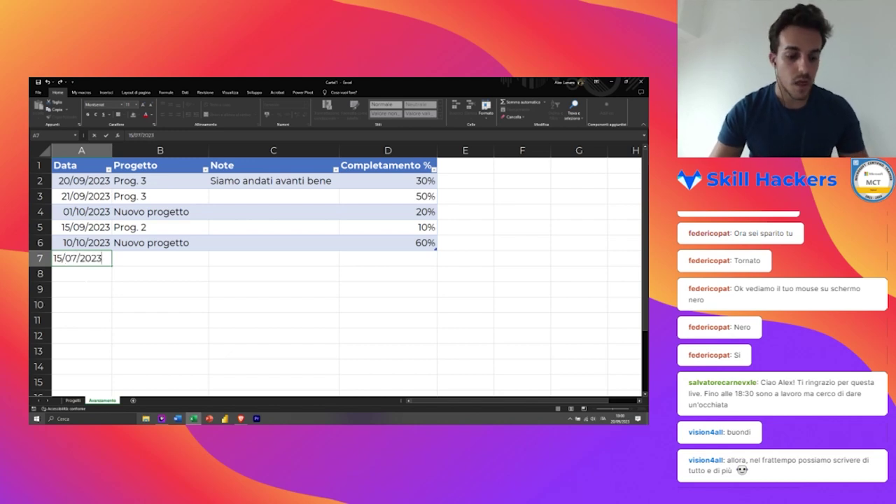
key("Tab")
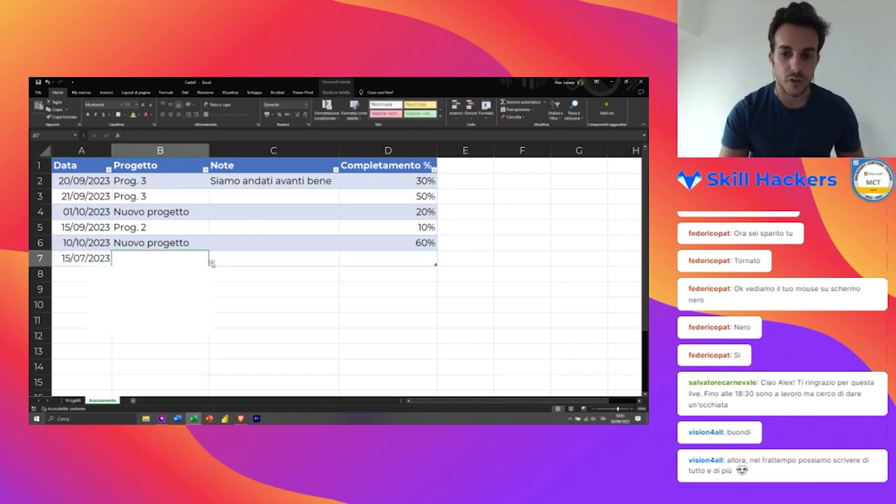
left_click(213, 264)
key("Down")
key("Down")
key("Return")
key("Tab")
key("Tab")
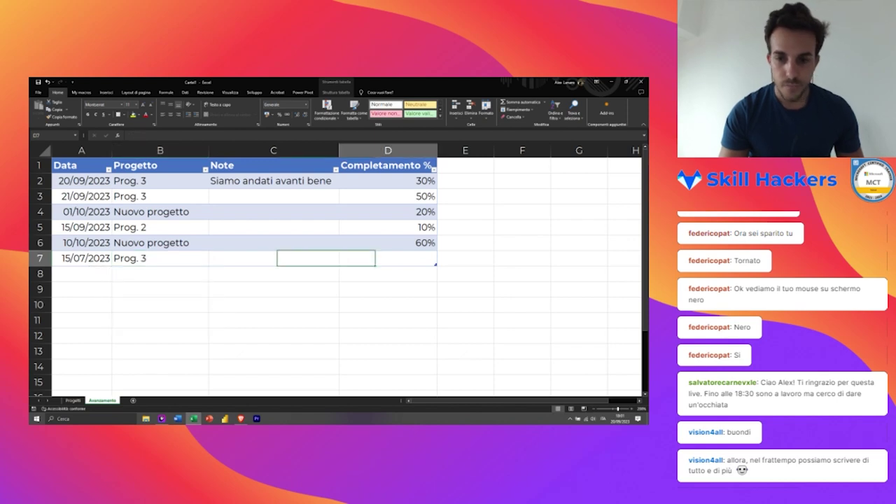
type("20")
key("Return")
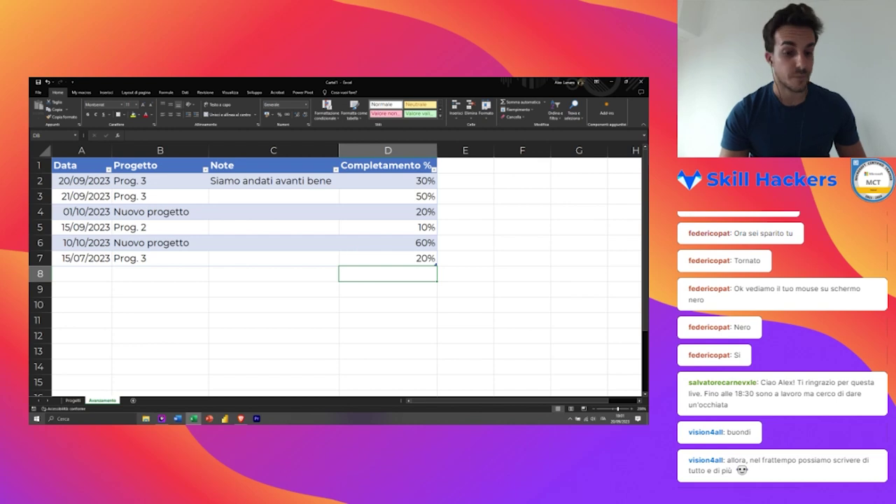
left_click(72, 400)
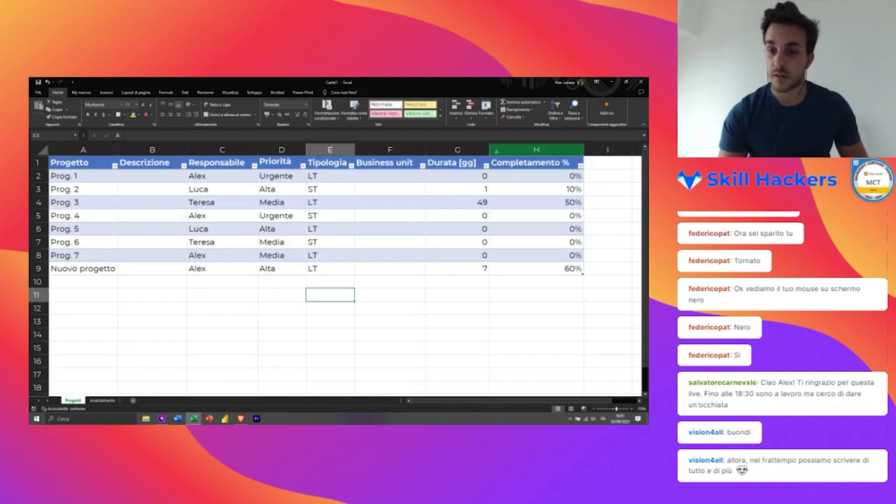
Step: Insert a Deadline column before Completamento % and format its cells as short dates
left_click(498, 149)
right_click(499, 150)
left_click(515, 208)
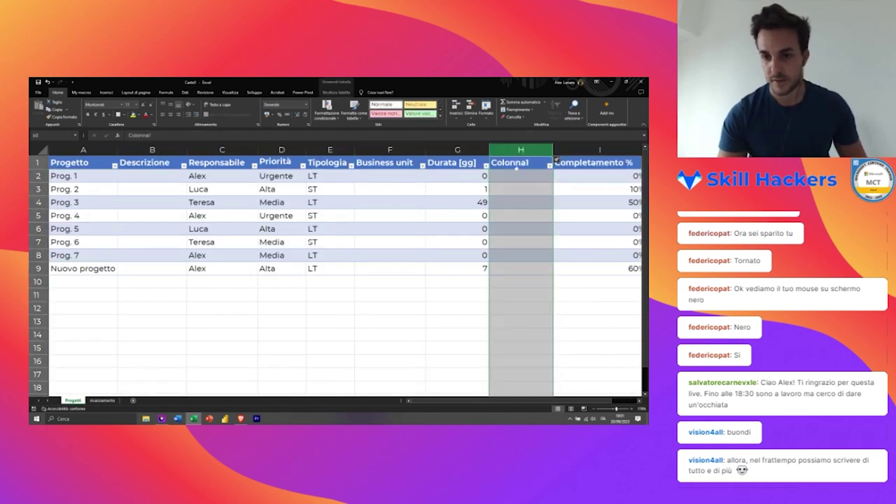
type("Deadl")
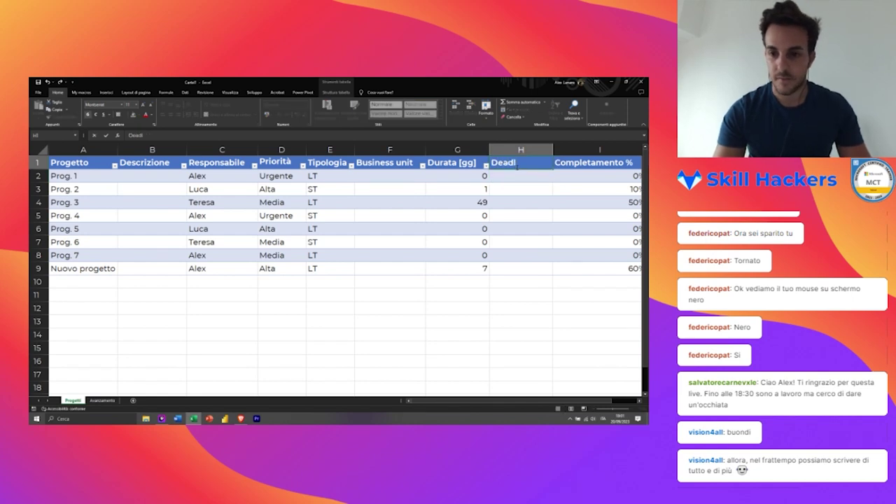
type("ine")
key("Return")
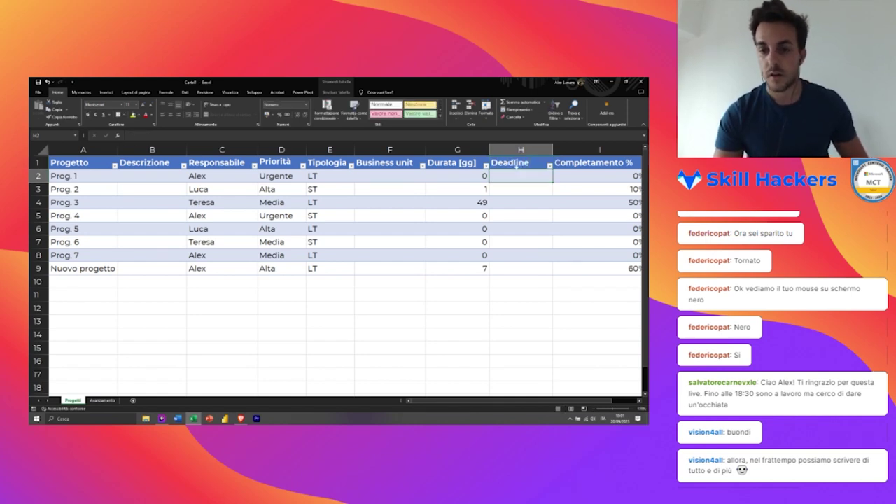
left_click(516, 162)
left_click(511, 156)
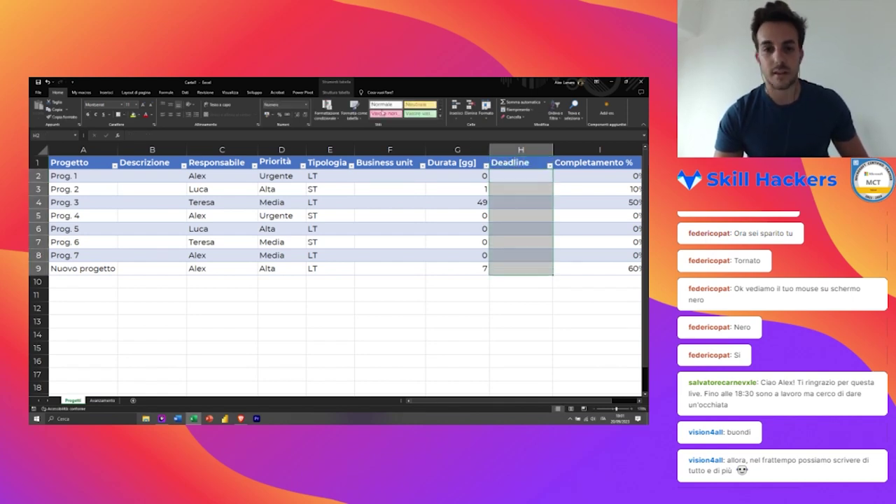
left_click(306, 108)
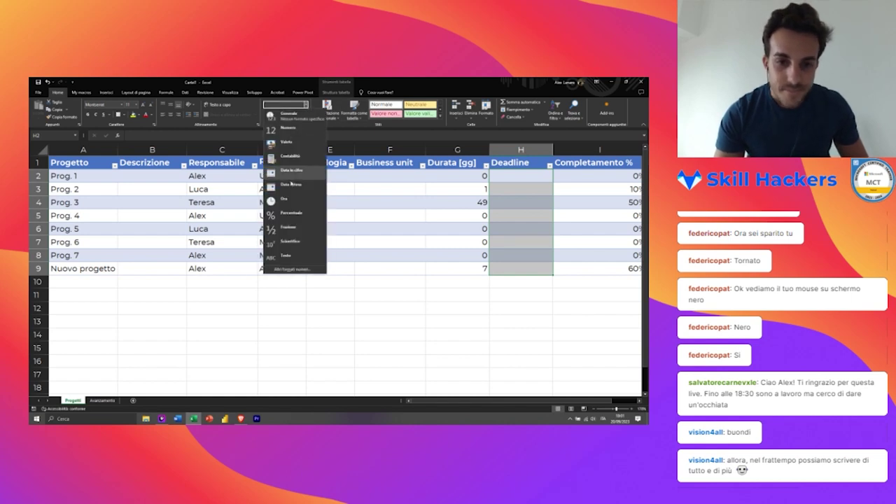
left_click(292, 171)
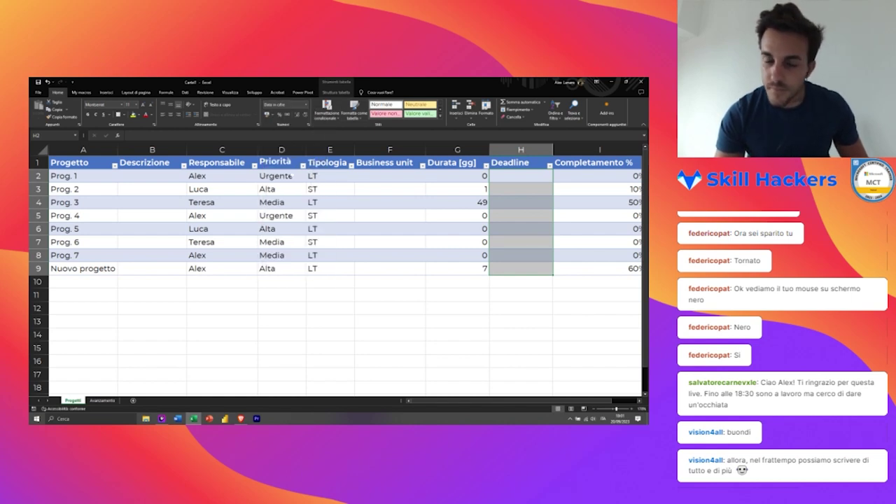
left_click(390, 334)
Step: Inspect the Durata [gg] formula in G8, then switch to the Avanzamento sheet
key("Right")
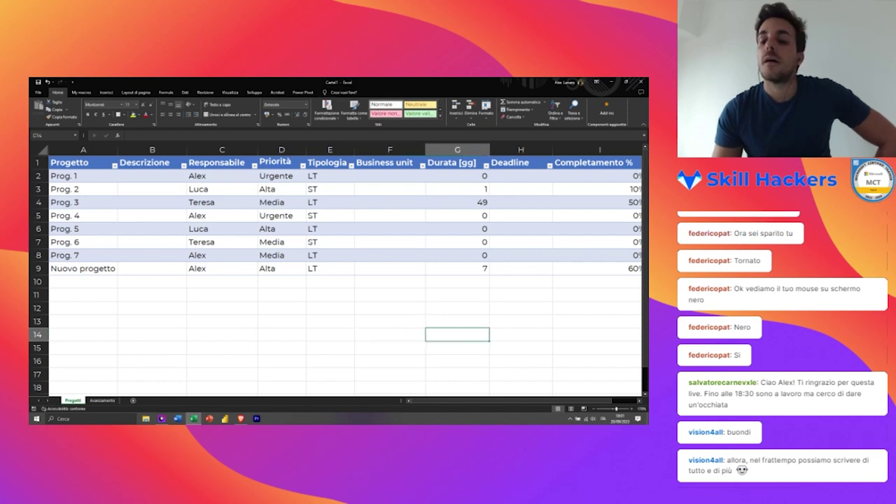
key("Right")
key("Right")
key("Right")
key("Right")
key("Left")
key("Up")
key("Left")
key("Left")
key("Left")
key("Up")
key("Up")
key("Up")
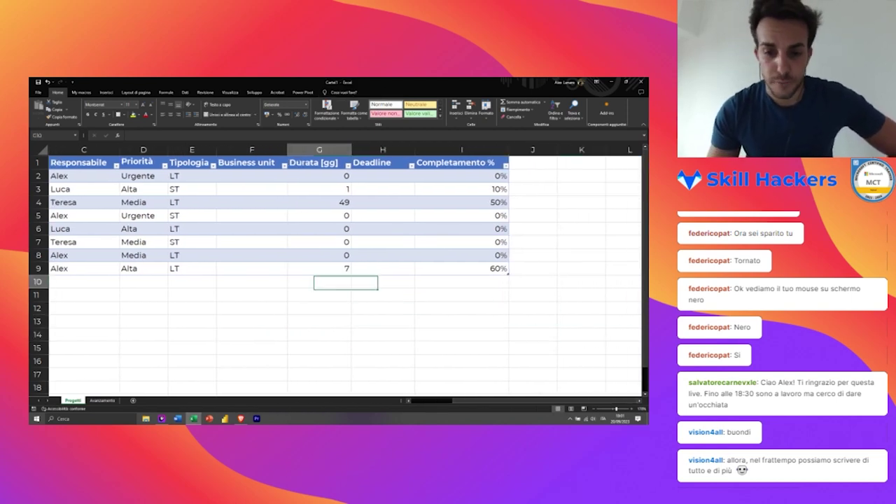
key("Up")
key("Up")
key("ctrl+Page_Down")
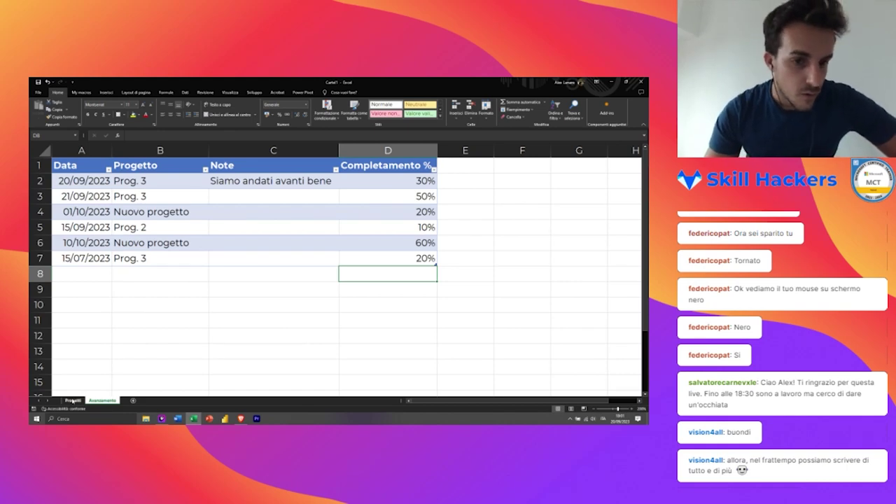
key("ctrl+Page_Up")
left_click(102, 401)
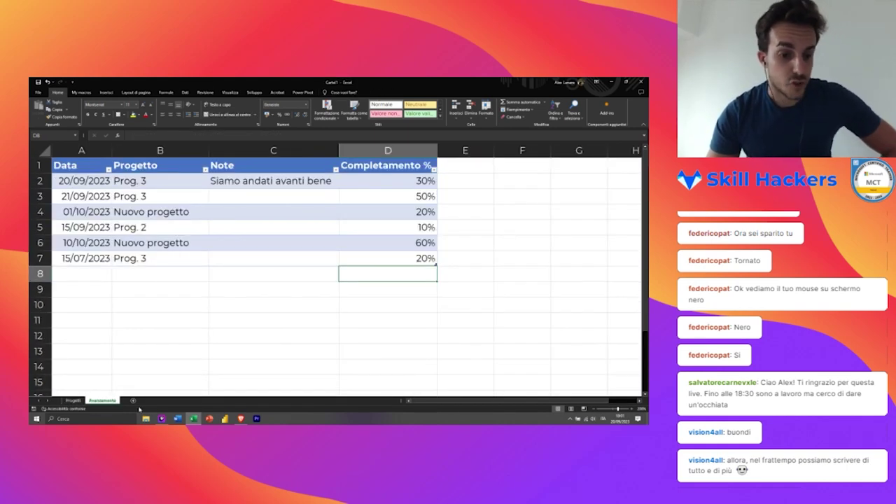
left_click(73, 400)
left_click(110, 400)
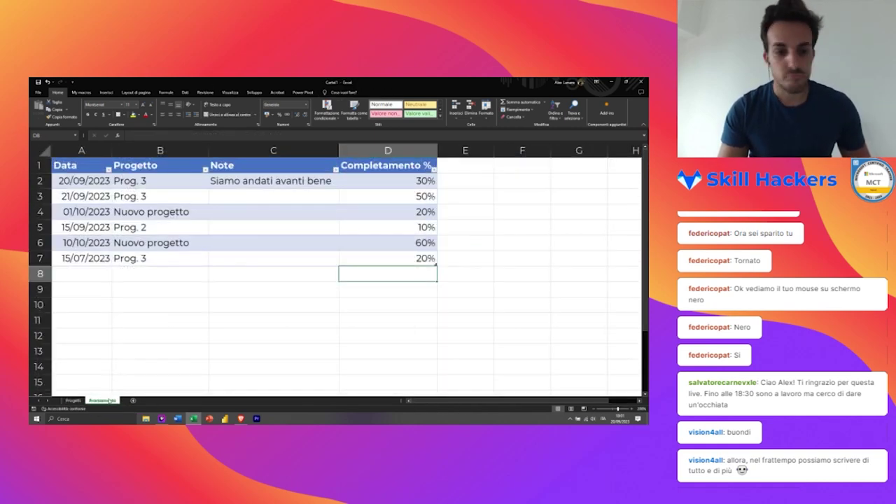
left_click(73, 400)
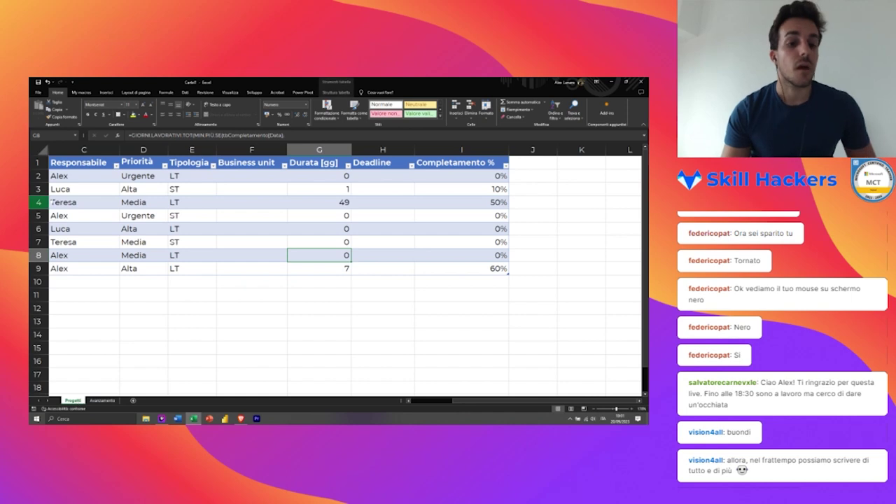
scroll(336, 265, "left", 2)
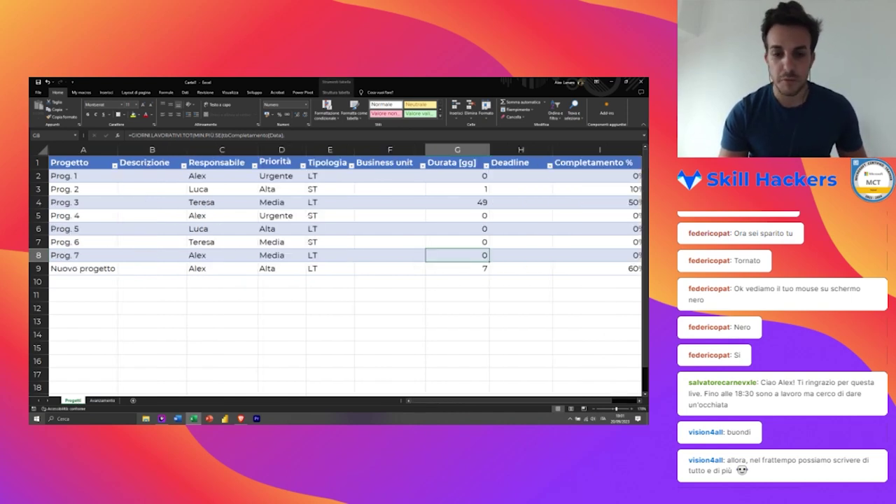
scroll(335, 266, "right", 4)
scroll(336, 266, "left", 4)
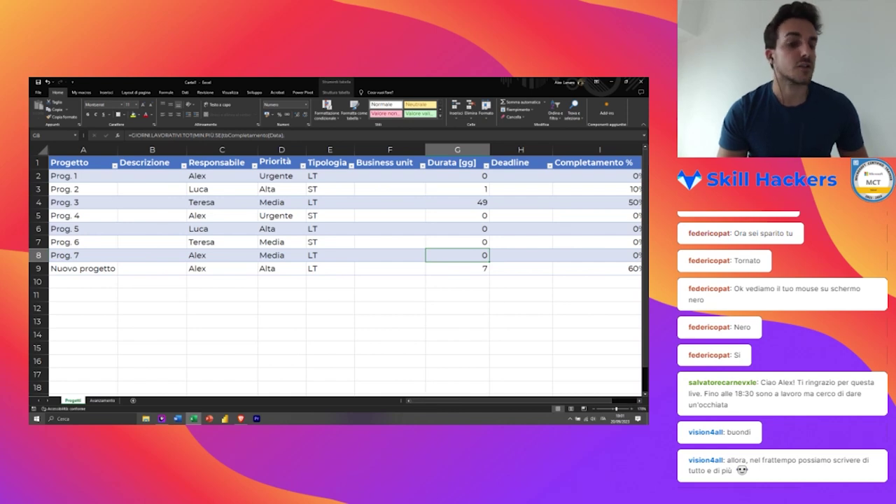
scroll(336, 266, "right", 4)
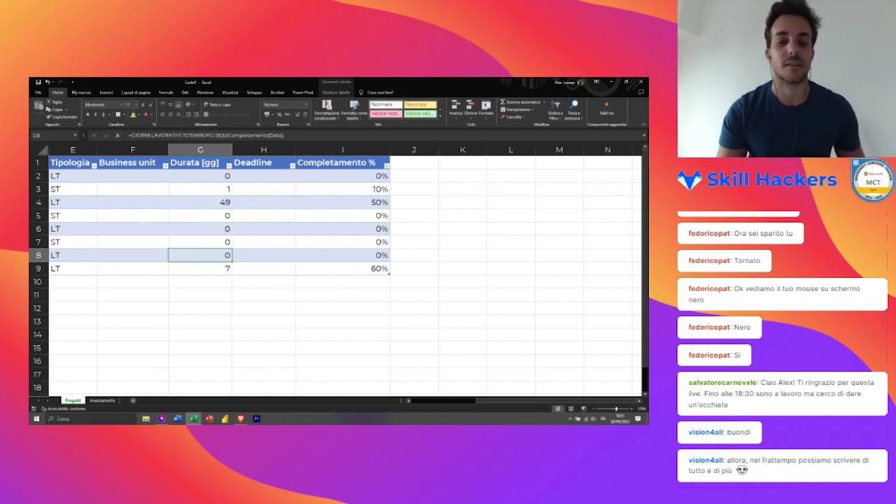
left_click(132, 215)
key("Home")
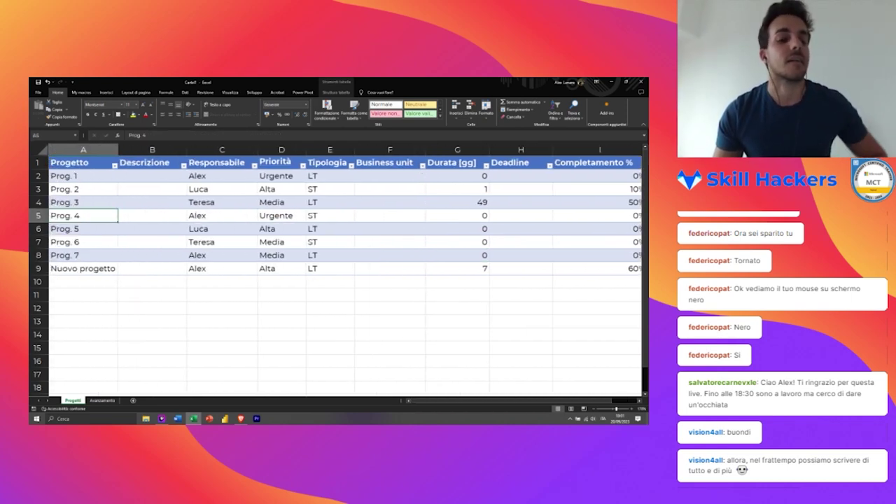
key("Up")
key("Up")
key("Up")
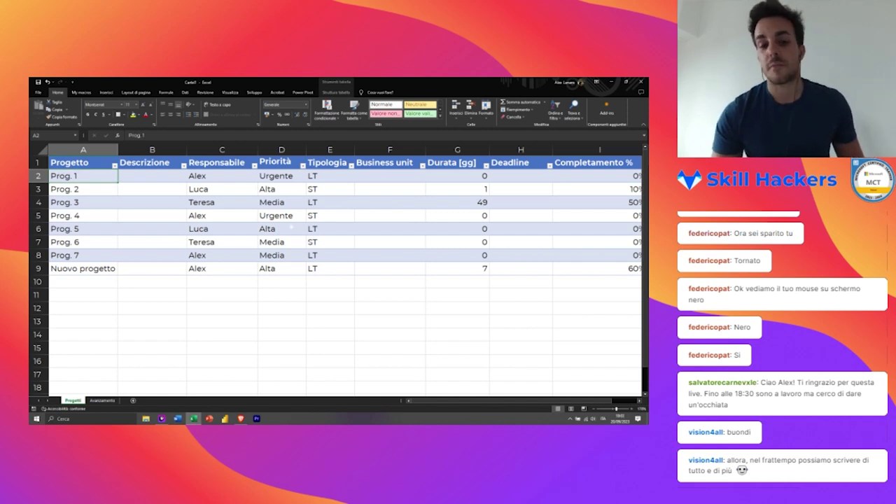
scroll(282, 229, "right", 3)
scroll(282, 229, "left", 3)
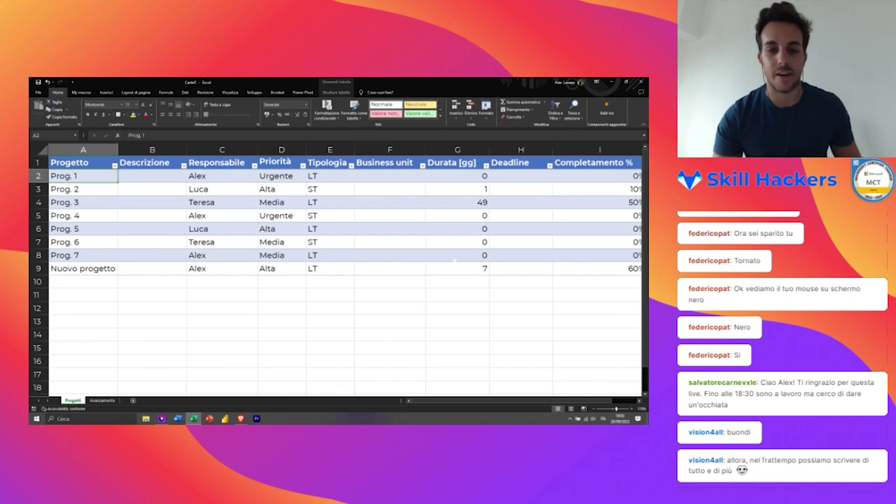
scroll(465, 228, "right", 3)
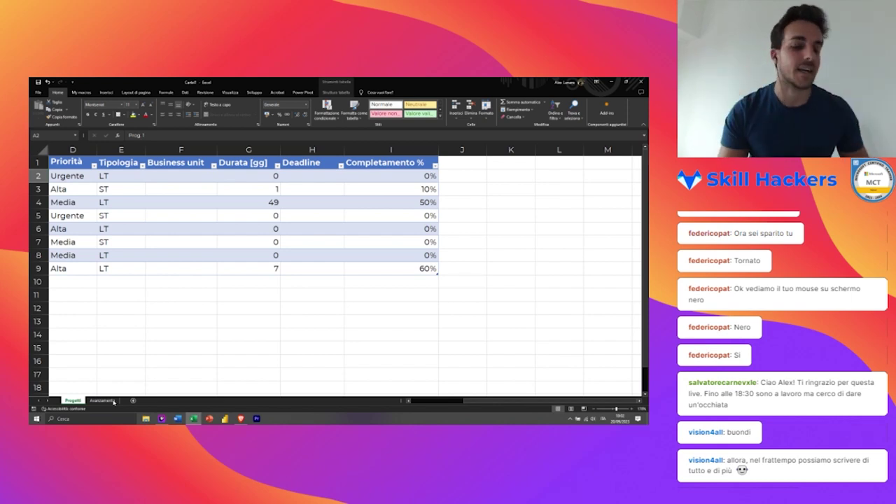
left_click(110, 401)
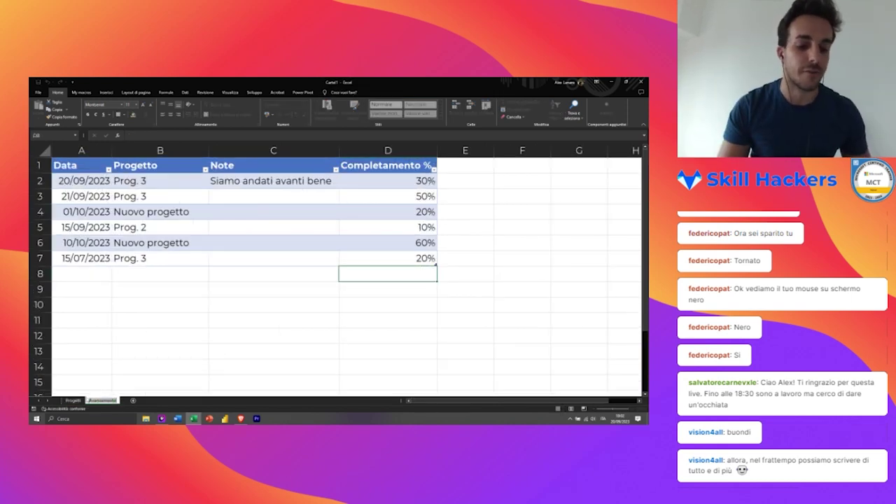
left_click(160, 381)
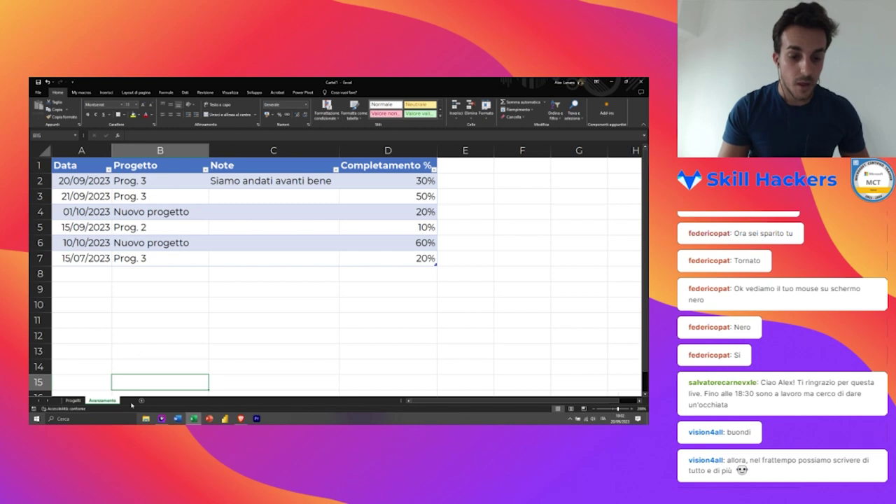
Step: Create a Report Responsabile sheet after Avanzamento, then go back to Progetti's cell F2
left_click(132, 400)
right_click(131, 400)
left_click(158, 350)
type("Report Responsabile")
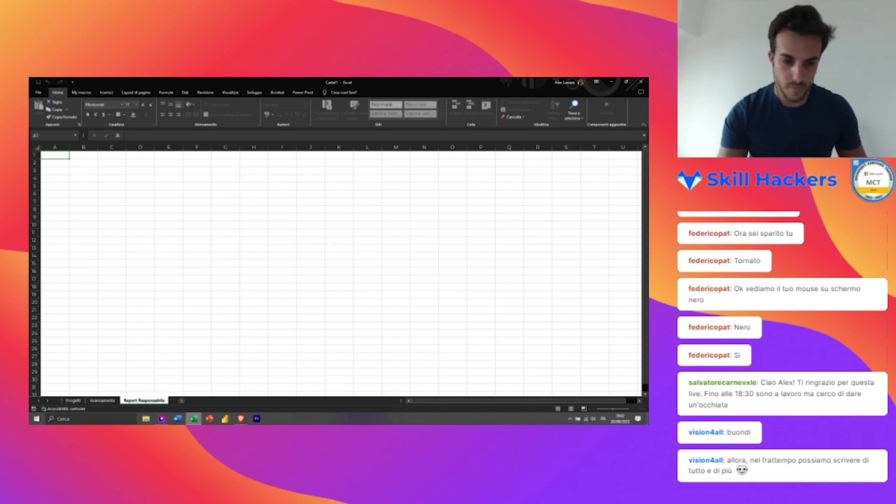
key("ctrl+Page_Up")
key("ctrl+Page_Up")
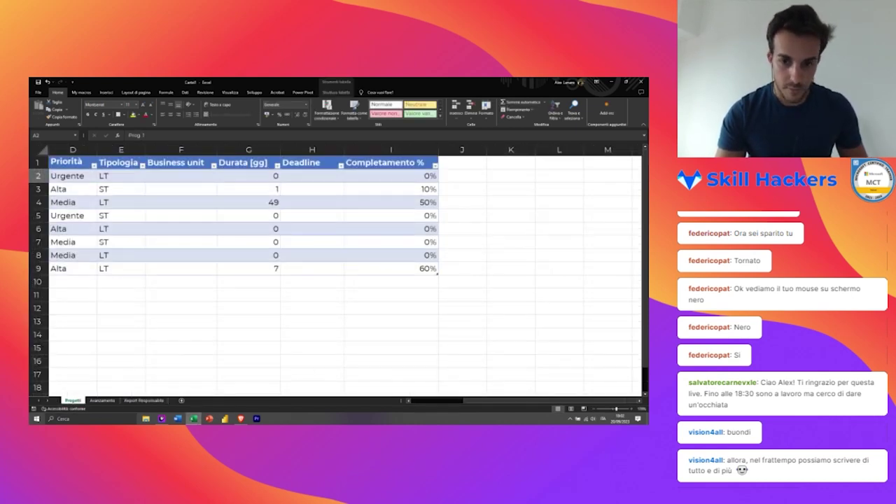
left_click(180, 176)
scroll(222, 207, "left", 3)
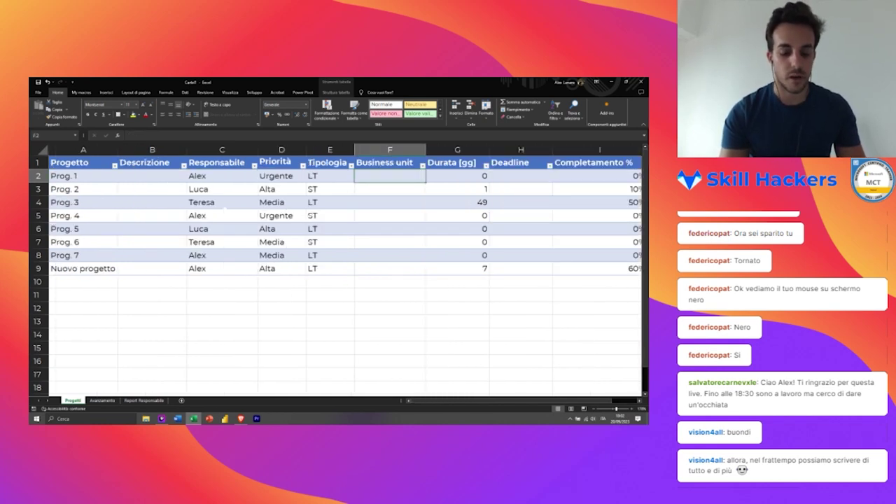
Step: Enter IT and Logistics as business units for the first projects, correcting the misspelled Logistics entry
type("IT")
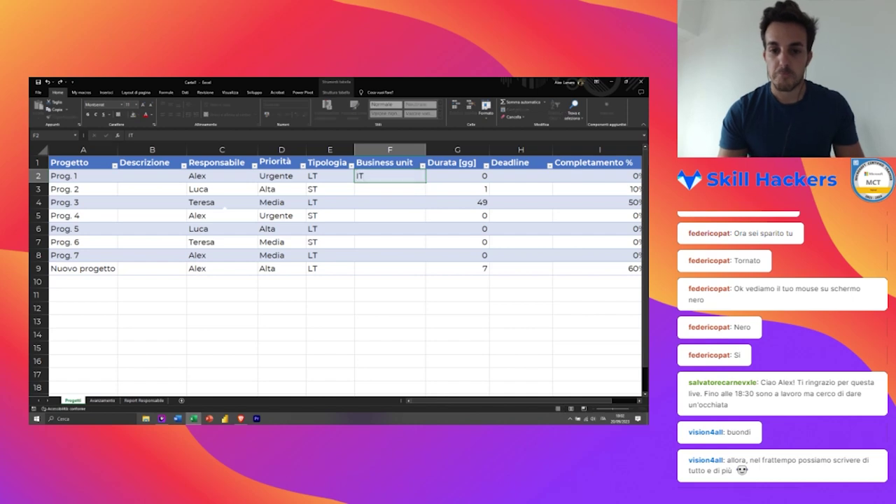
key("Return")
type("Logistcs")
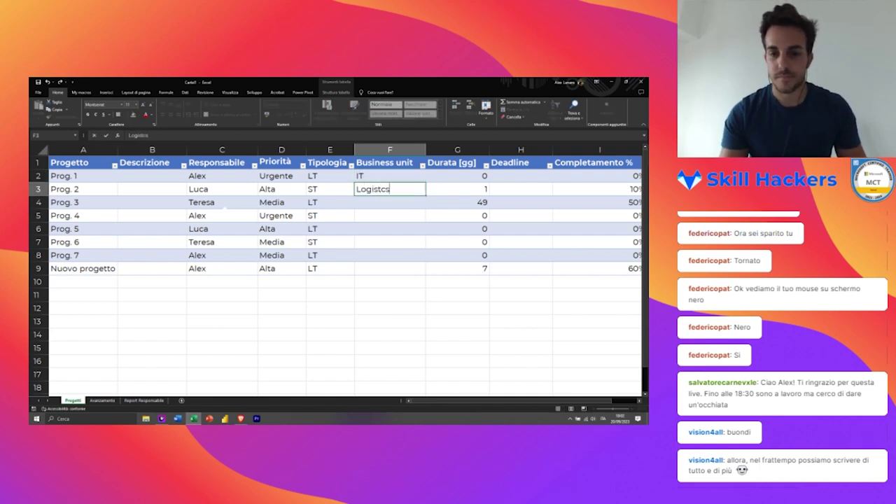
key("Return")
key("Up")
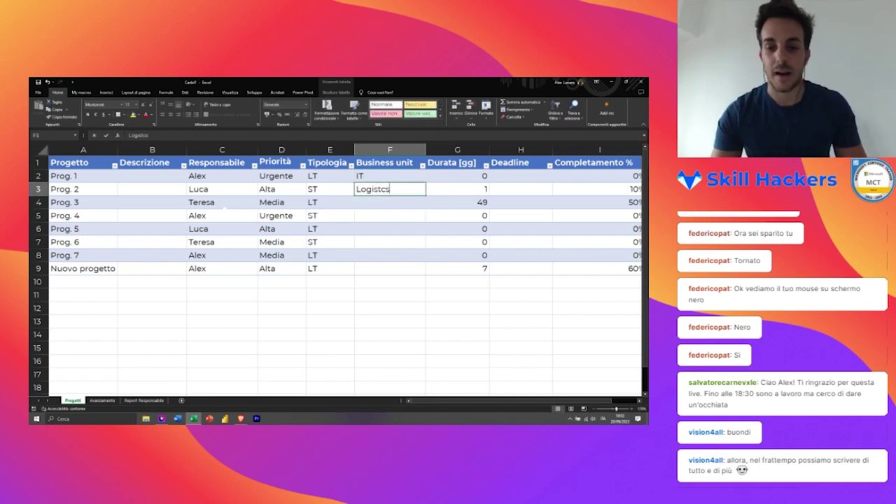
key("F2")
key("BackSpace")
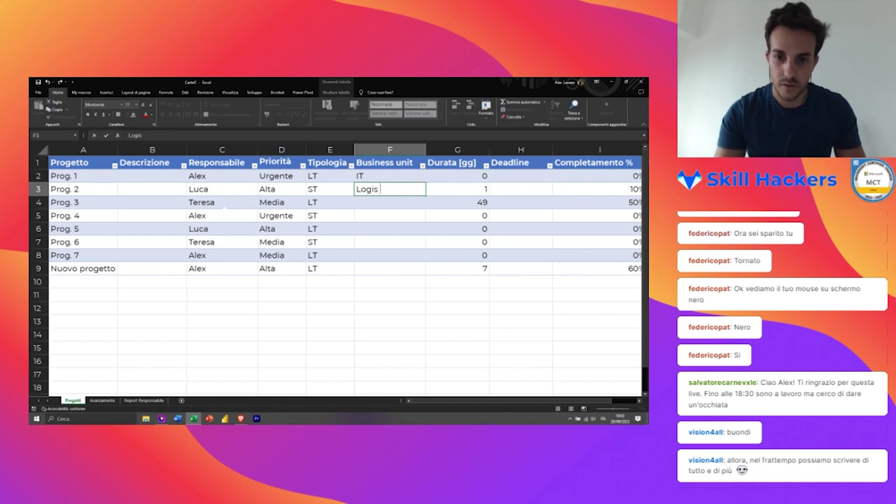
key("BackSpace")
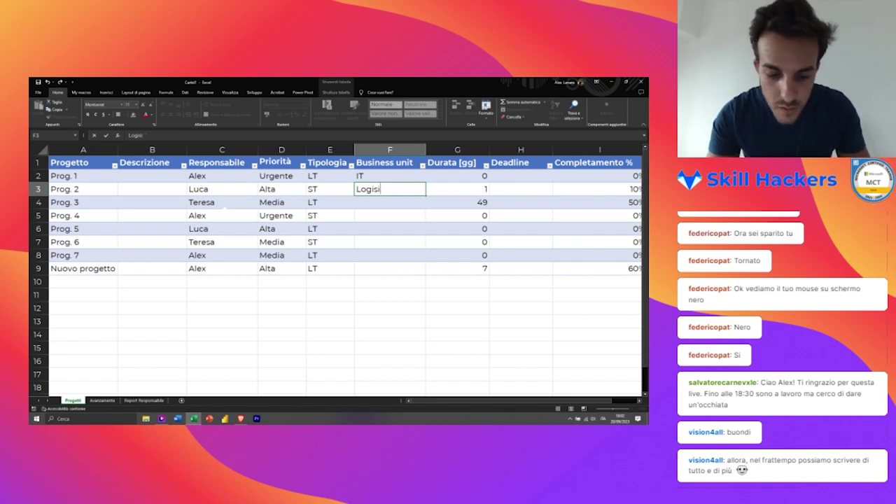
type("ics")
key("Return")
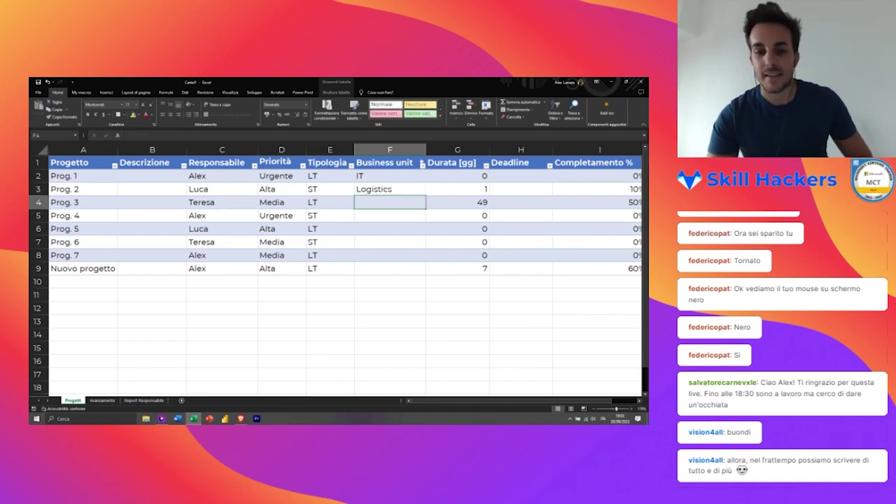
Step: Enter IT as the business unit for Prog. 3
key("Up")
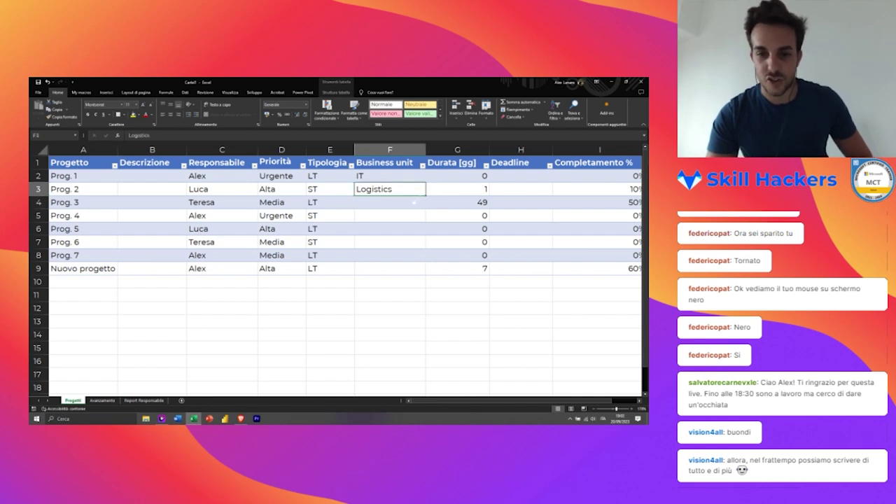
key("Down")
type("IT")
key("Return")
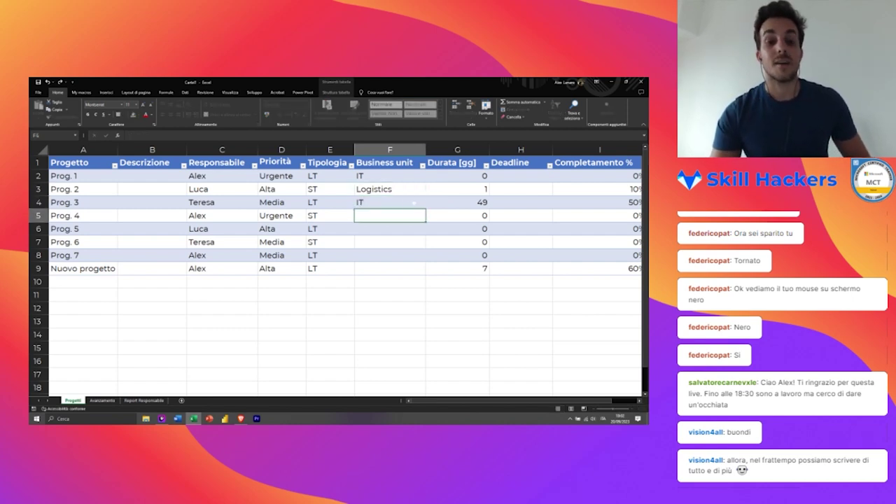
Step: Review the managers, priorities and types of Prog. 1, 3, 4 and 5 before filling the rest
left_click(222, 229)
key("Up")
key("Up")
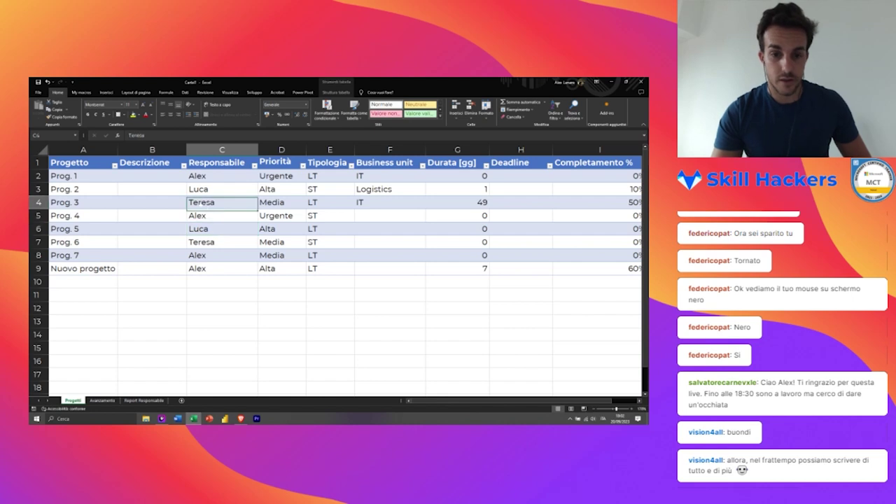
key("Down")
key("Right")
key("Right")
left_click(389, 216)
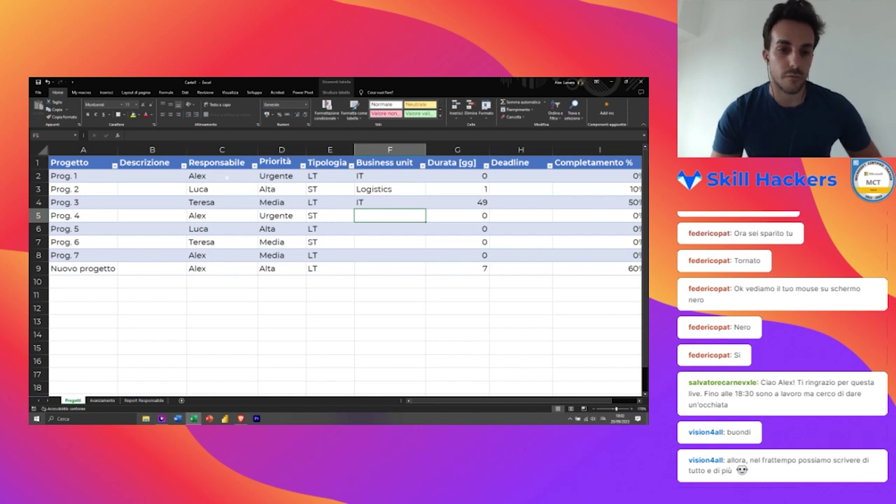
left_click(221, 175)
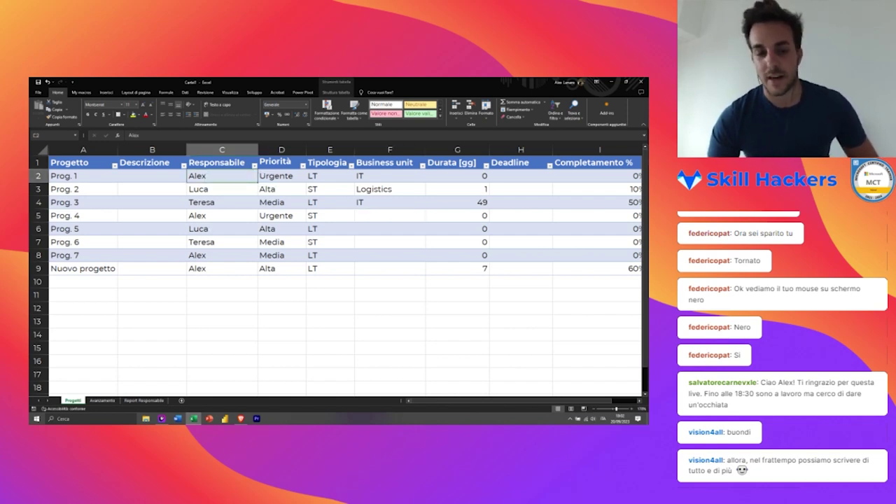
left_click(280, 228)
left_click(280, 202)
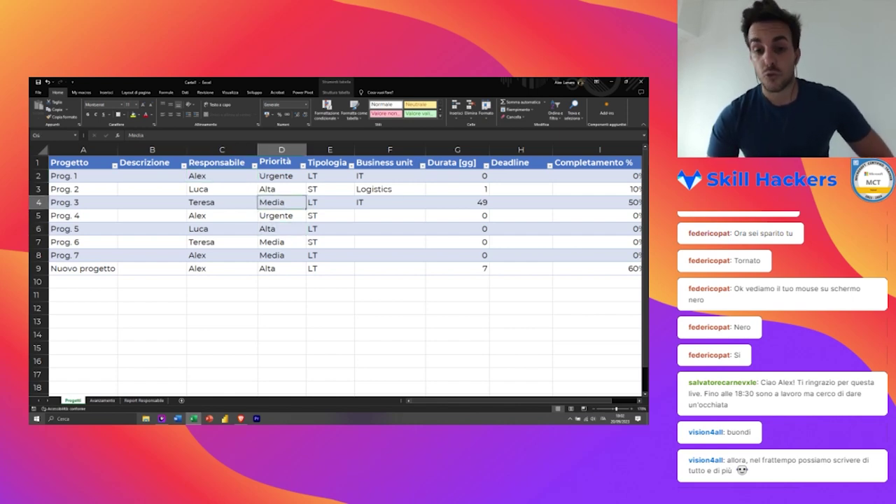
left_click(390, 216)
left_click(221, 229)
left_click(280, 229)
left_click(345, 226)
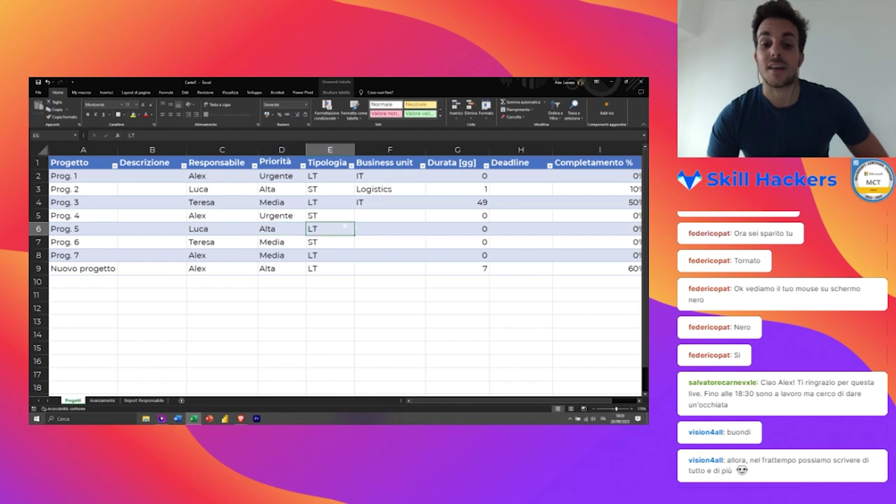
left_click(390, 215)
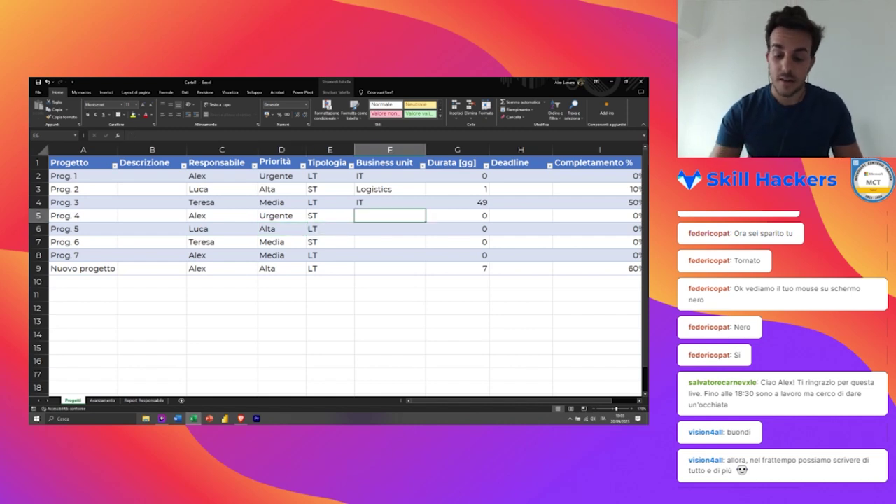
Step: Copy Logistics and IT from F3:F4 into F5 and F7, and enter IT in F9
left_click_drag(390, 203, 390, 189)
key("ctrl+c")
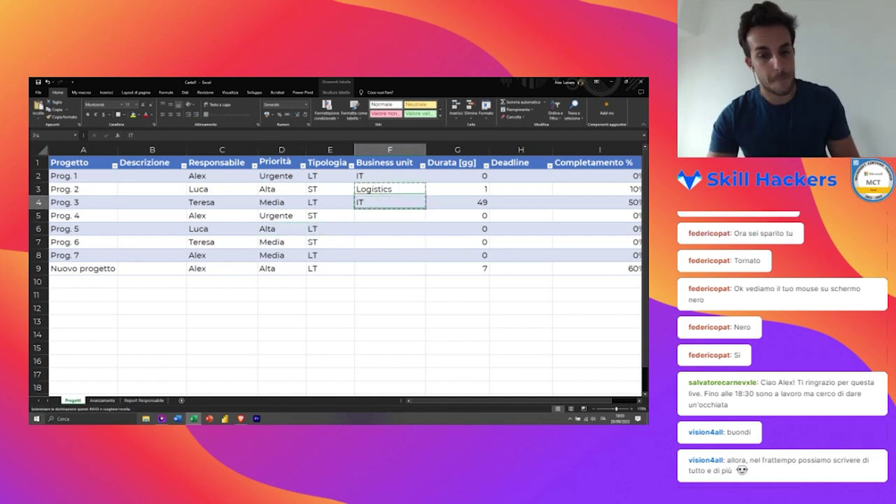
left_click(390, 216)
key("ctrl+v")
left_click(390, 242)
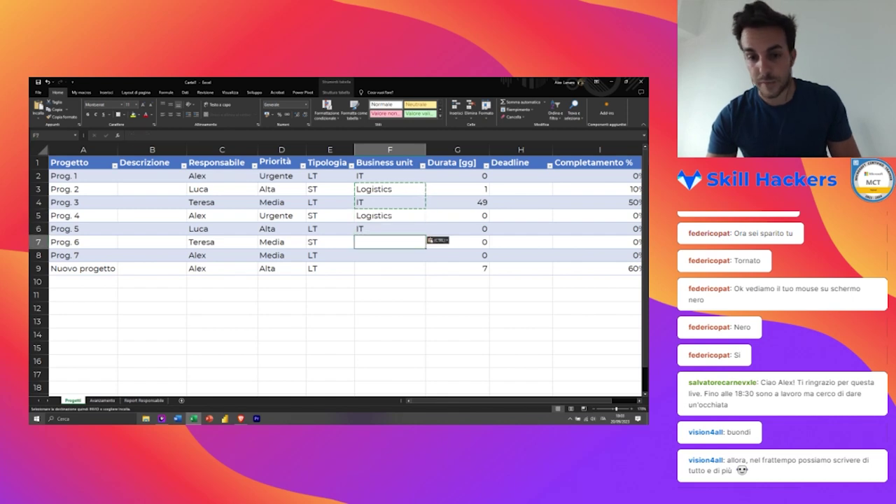
key("ctrl+v")
left_click(389, 268)
type("IT")
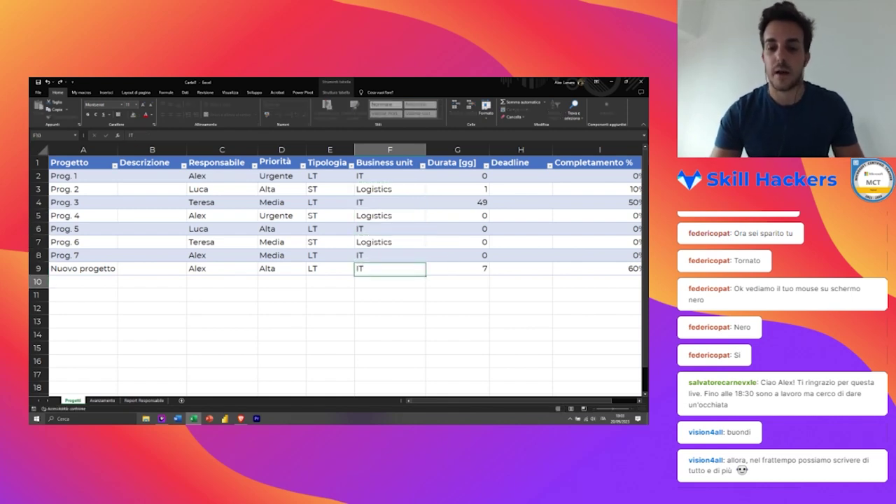
key("Return")
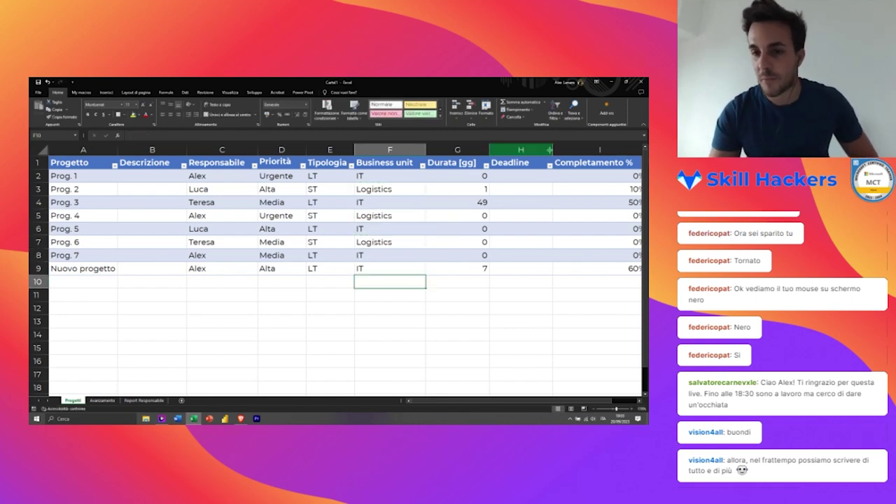
Step: Autofit the Deadline column width to its contents
double_click(553, 150)
left_click(222, 268)
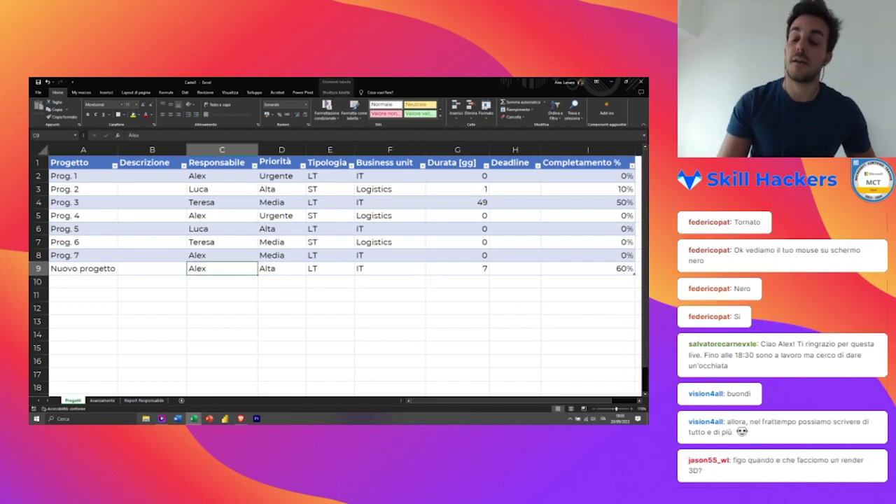
left_click(515, 175)
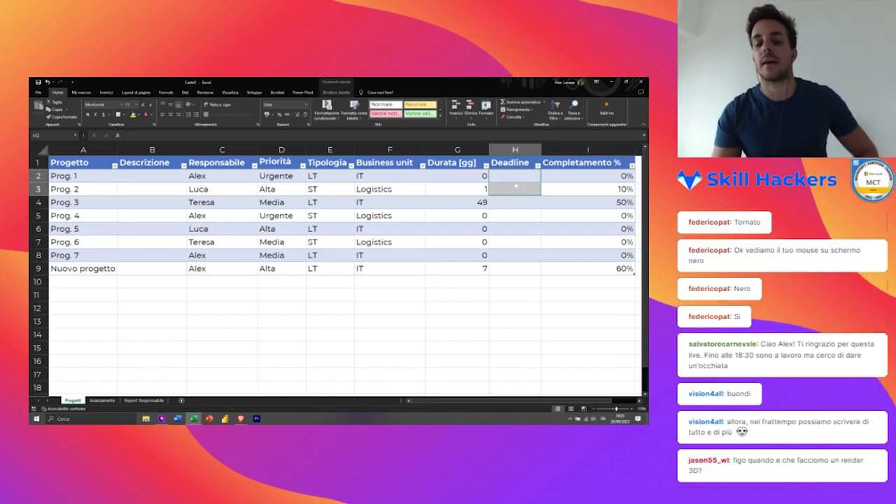
Step: Add an 'In ritardo' header in J1 to extend the Progetti table
key("Right")
key("Right")
key("Up")
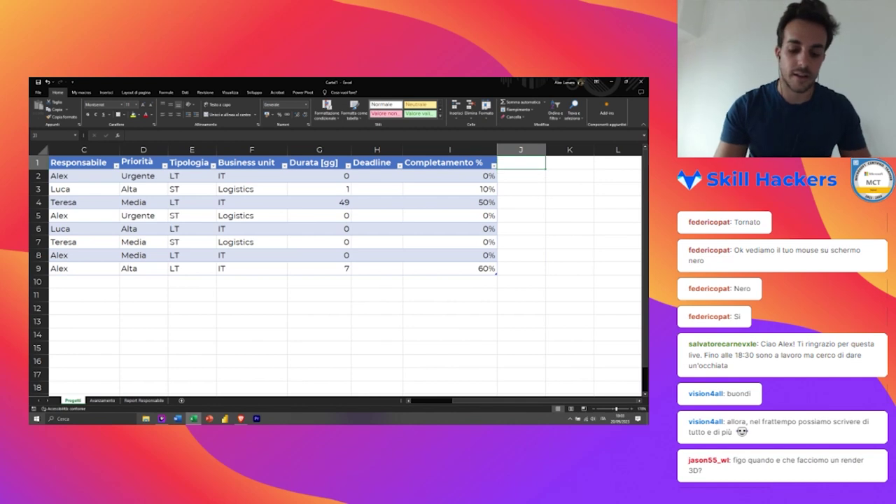
type("In ritardo")
key("Return")
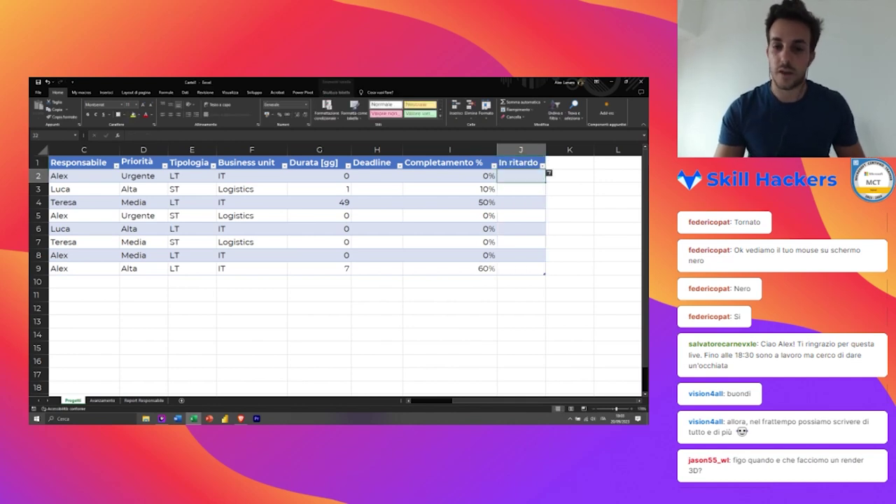
Step: Inspect the Deadline, Completamento % formula and first In ritardo cells in row 2
left_click(377, 176)
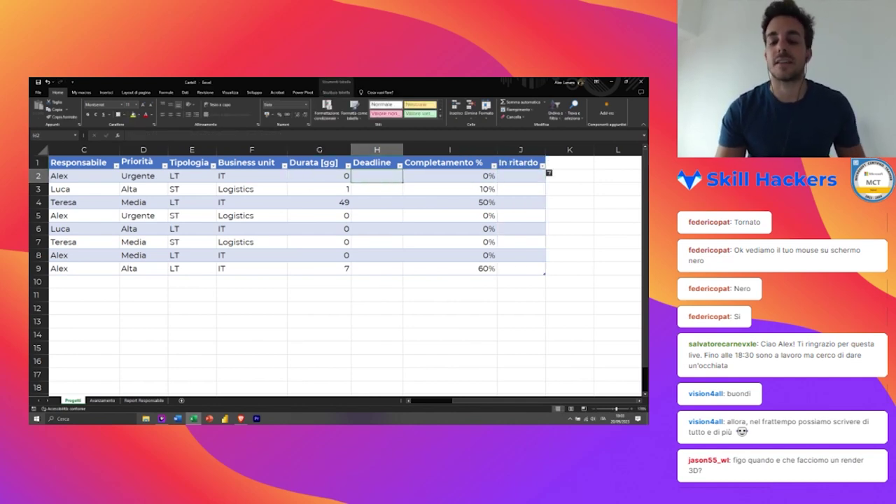
left_click(449, 175)
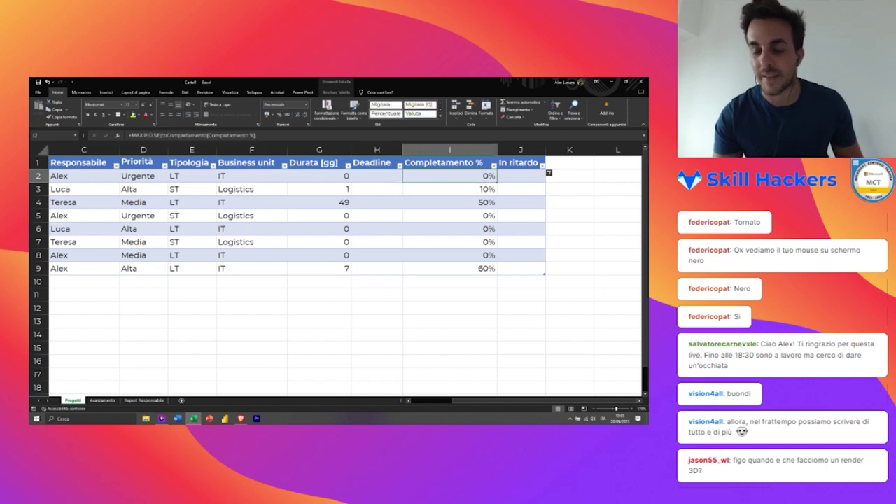
left_click(376, 176)
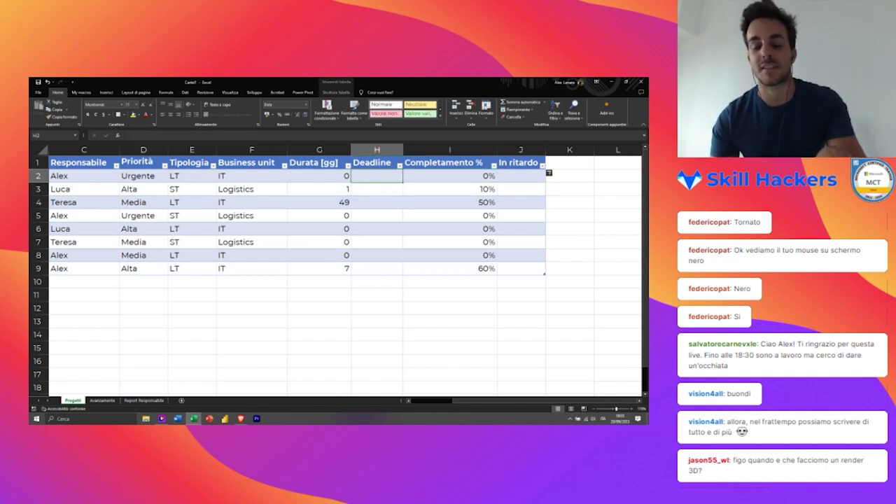
left_click(520, 176)
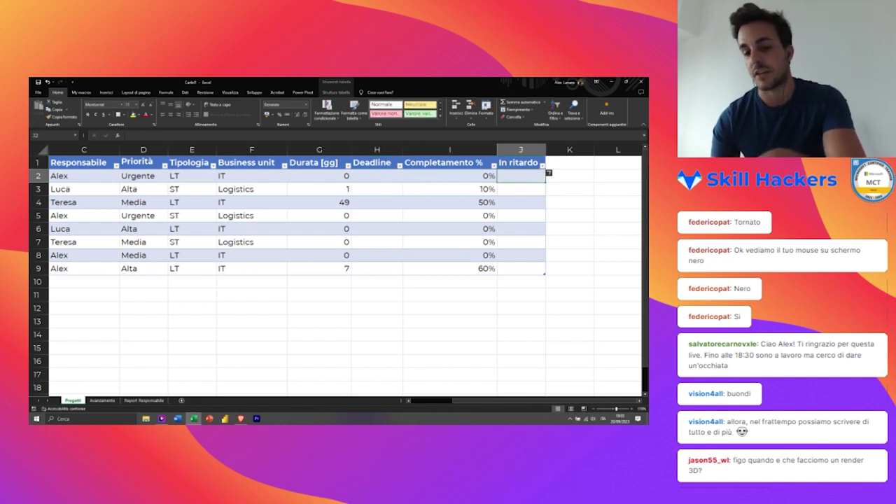
key("Left")
key("Left")
key("Left")
key("Left")
key("Left")
key("Left")
key("Left")
key("Left")
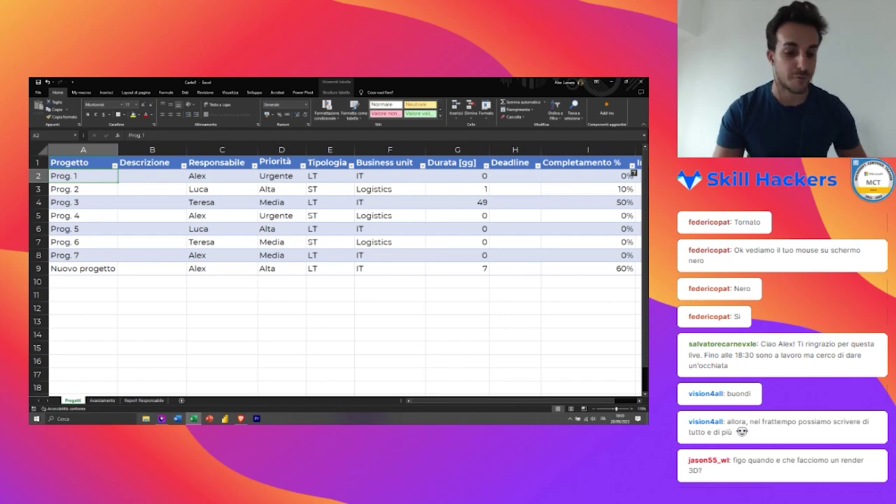
Step: On the Report Responsabile sheet, give row 1 a blue theme cell style
left_click(142, 401)
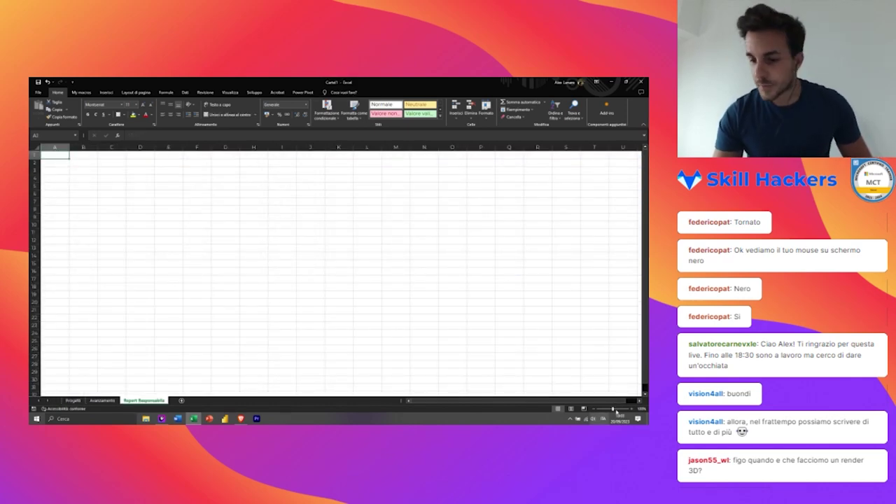
scroll(336, 273, "up", 4)
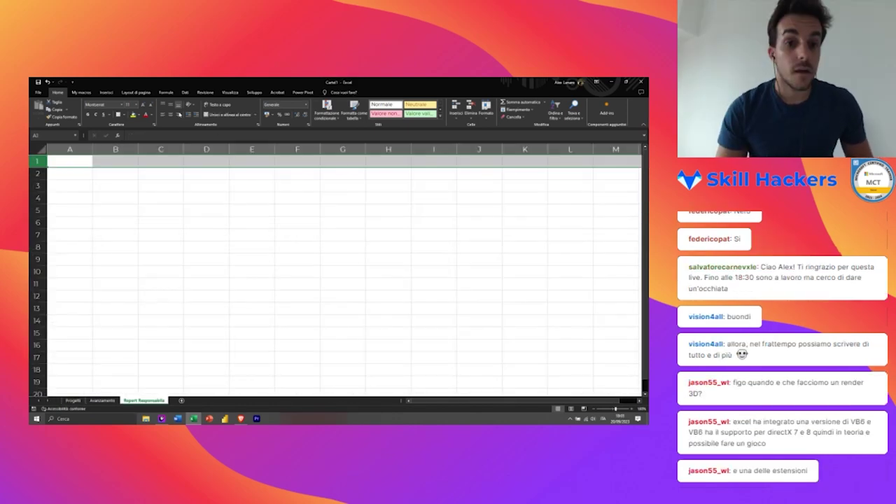
left_click(441, 117)
left_click(390, 193)
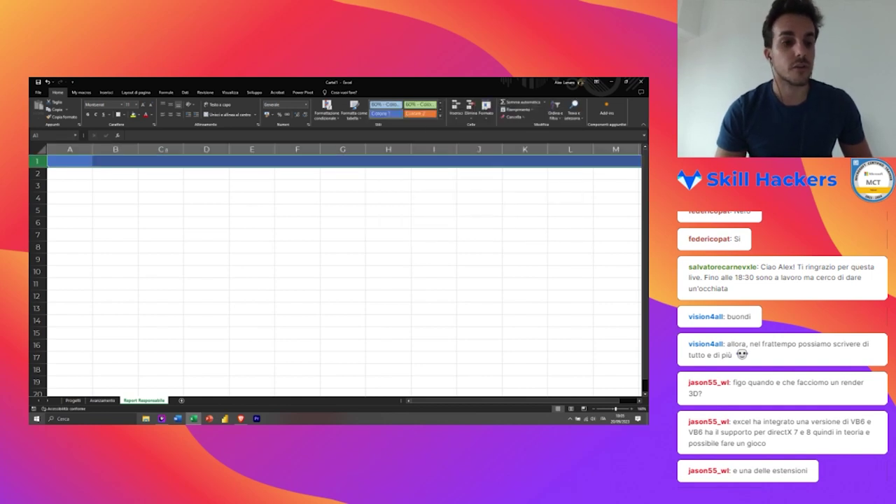
Step: Enter 'REPORT SETTIMANALE PROGETTI' in B1, bold it and enlarge its font twice
left_click(124, 164)
type("REPO")
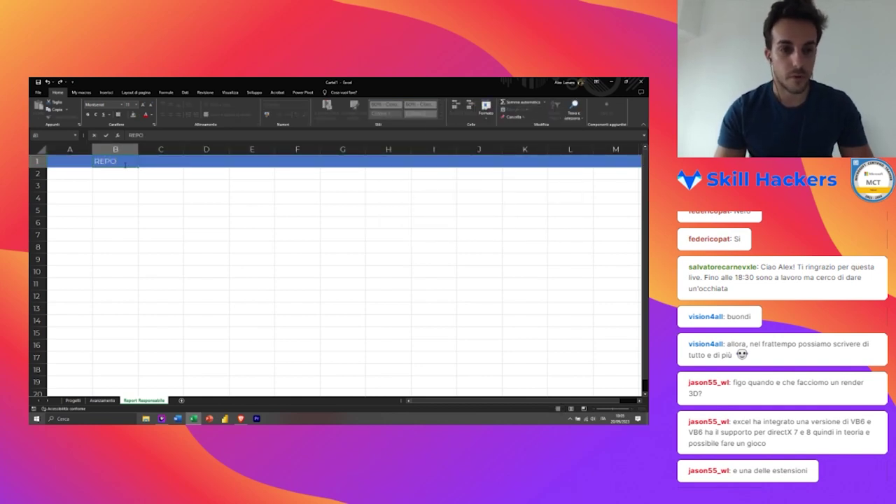
type("RT SETTIMANALE")
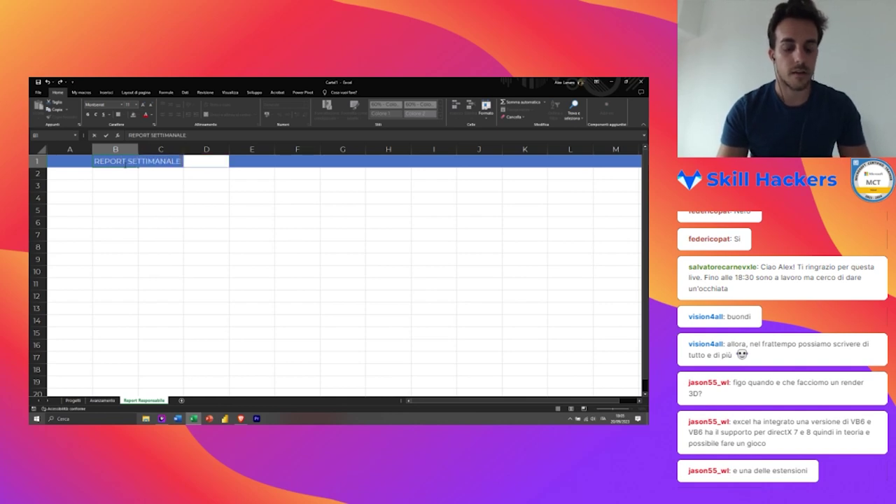
type(" PROGE")
type("TTI")
key("Return")
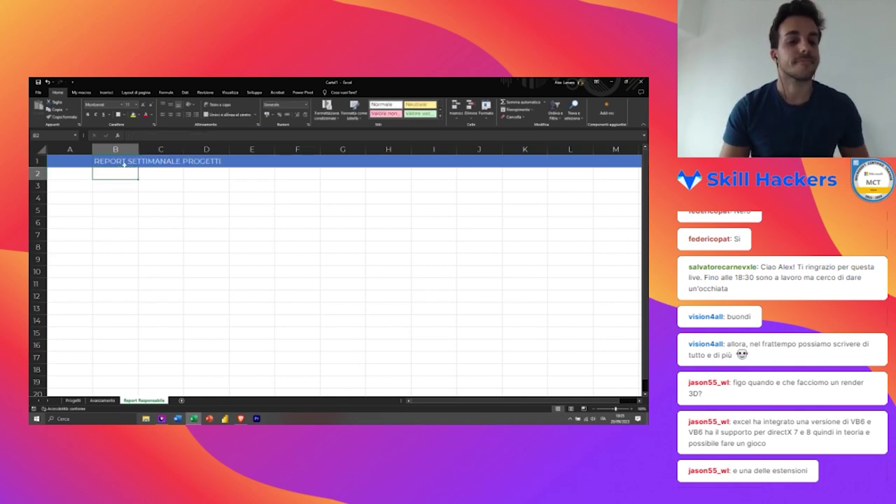
left_click(124, 165)
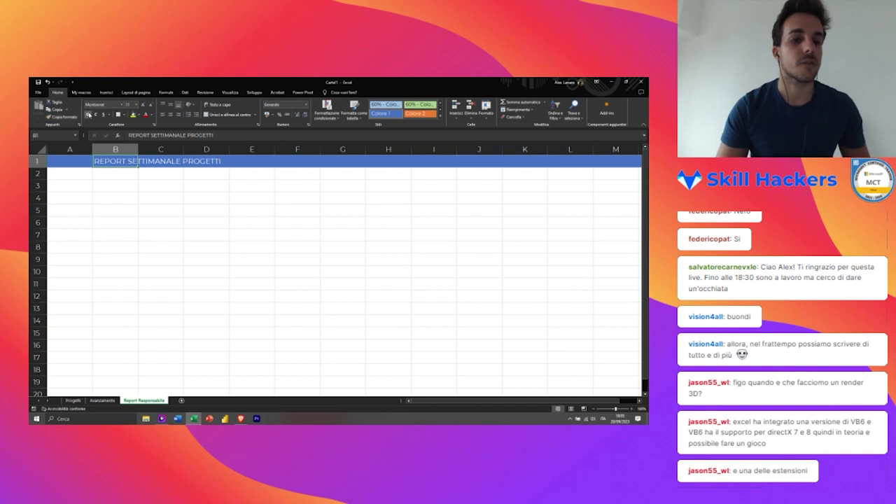
left_click(88, 114)
left_click(143, 104)
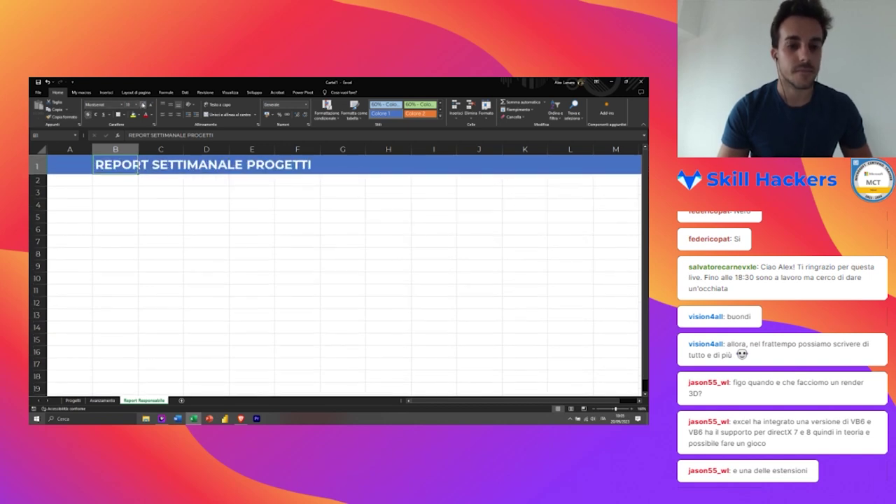
left_click(142, 105)
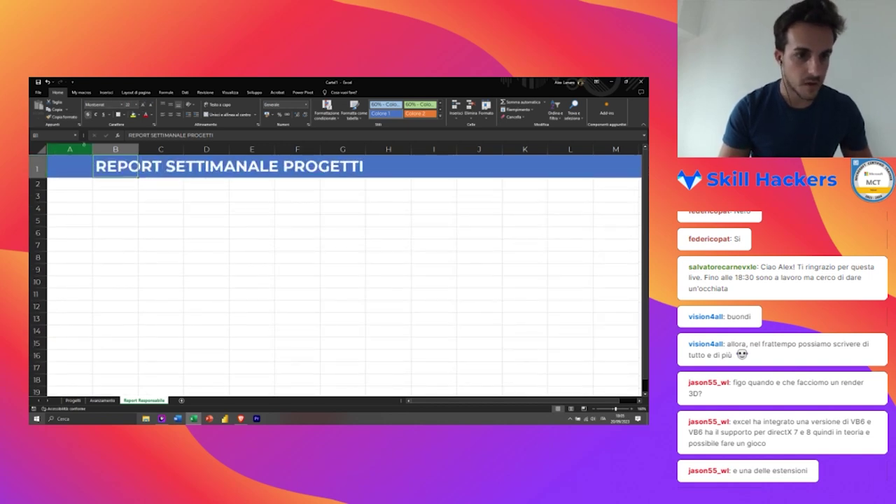
Step: Narrow column A into a thin margin and hide the worksheet gridlines
left_click_drag(92, 149, 66, 152)
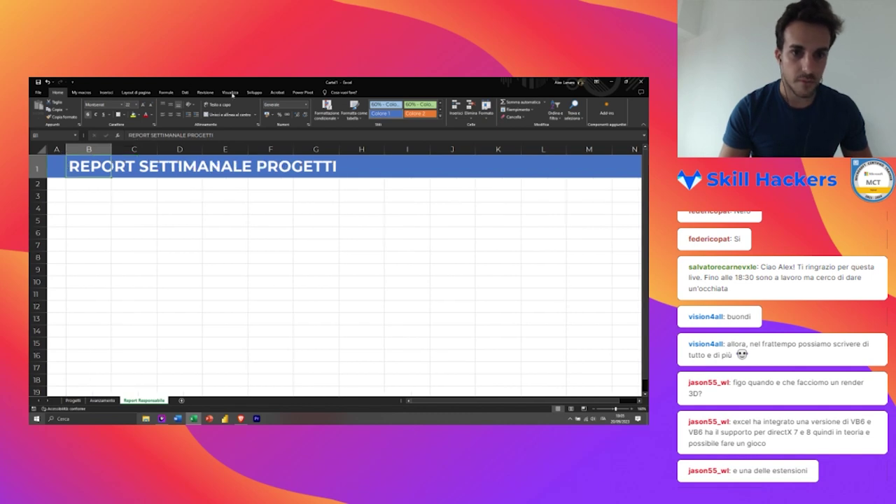
left_click(230, 92)
left_click(138, 114)
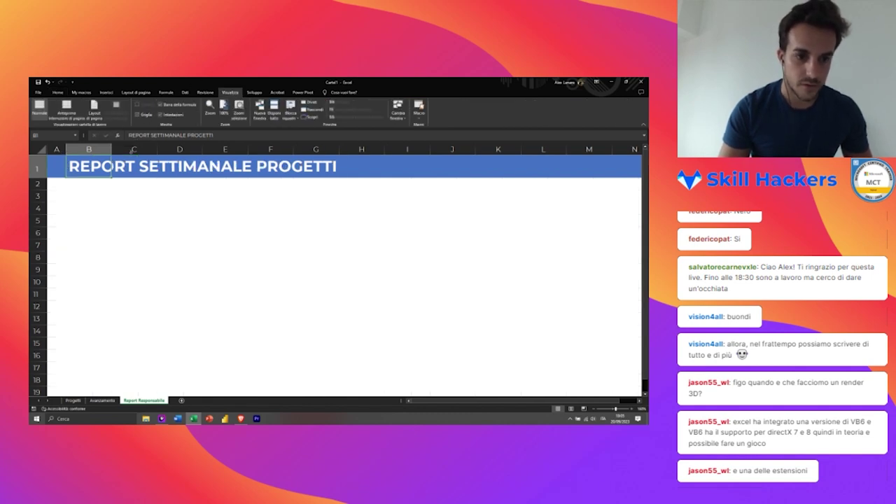
left_click(88, 208)
left_click(88, 196)
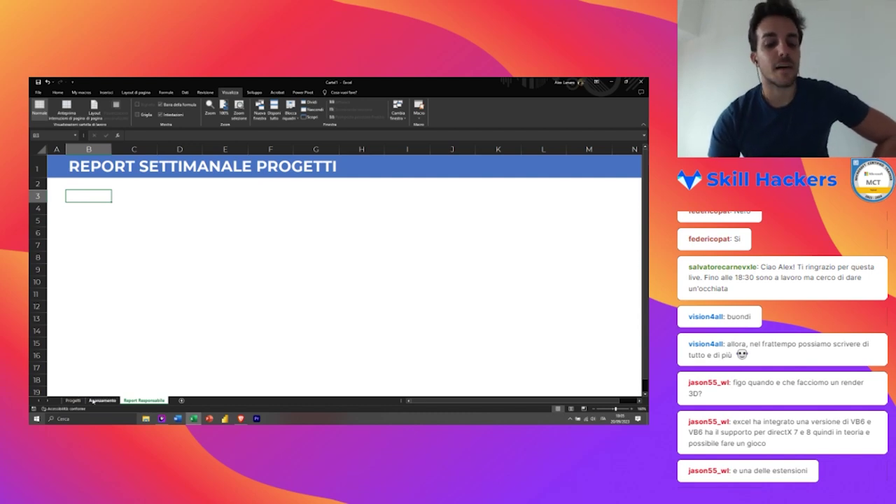
Step: Review the Avanzamento rows A2:D7 and row 4 values in the Progetti table
key("ctrl+Page_Up")
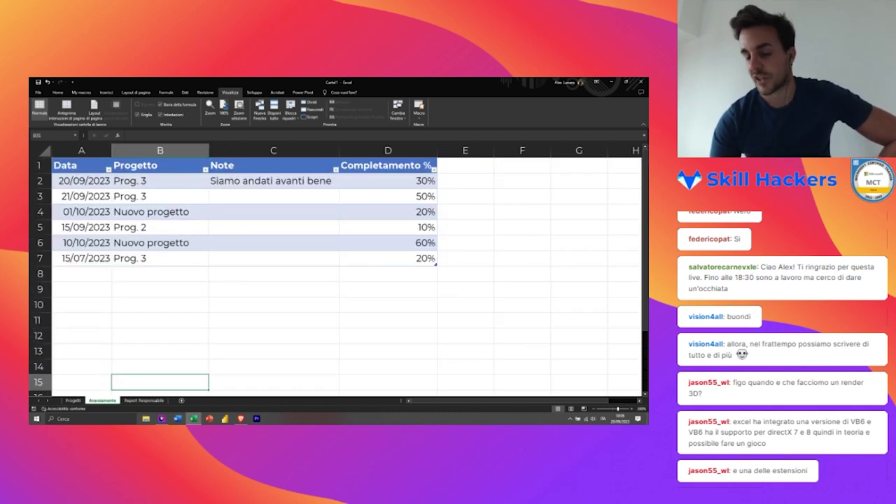
left_click(160, 196)
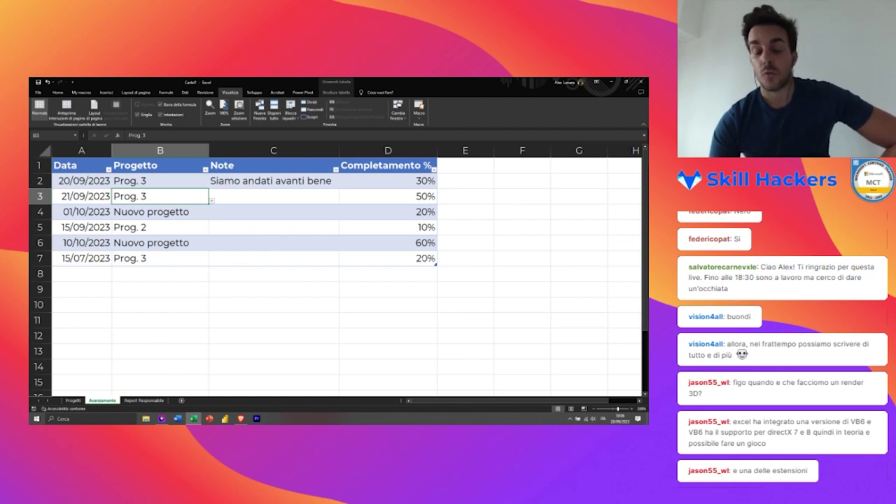
left_click_drag(388, 258, 81, 180)
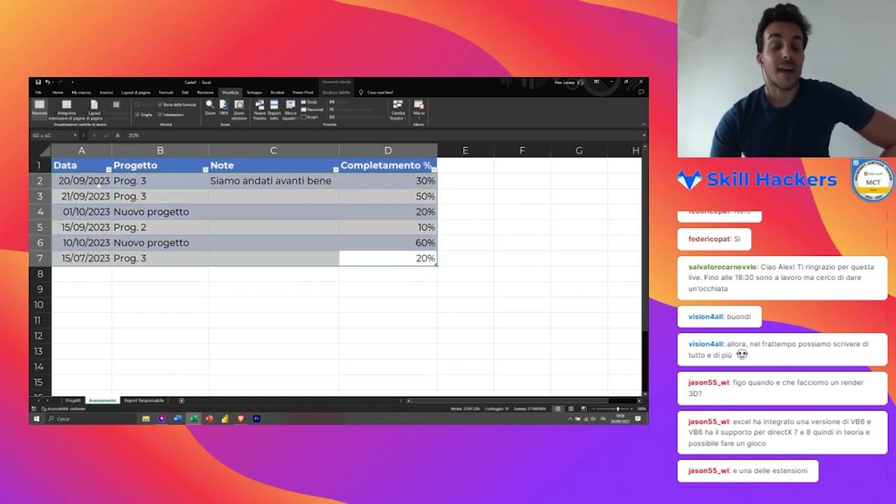
left_click(72, 400)
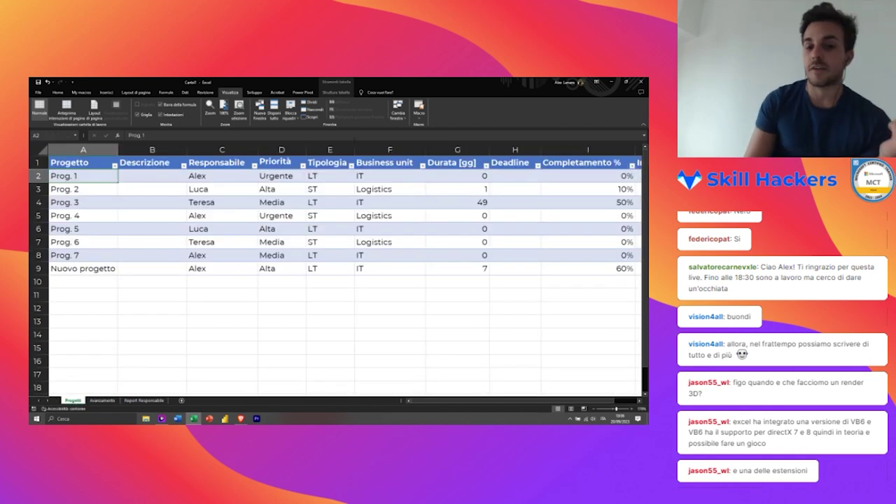
left_click(226, 203)
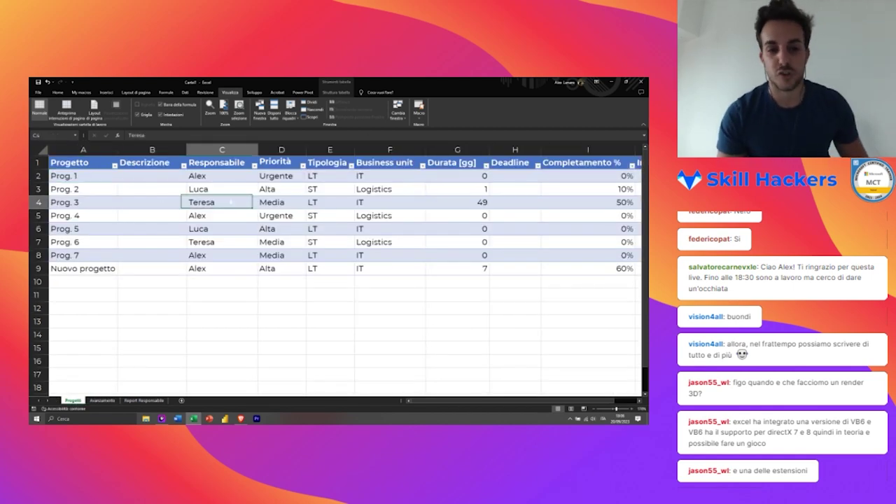
key("Right")
key("Right")
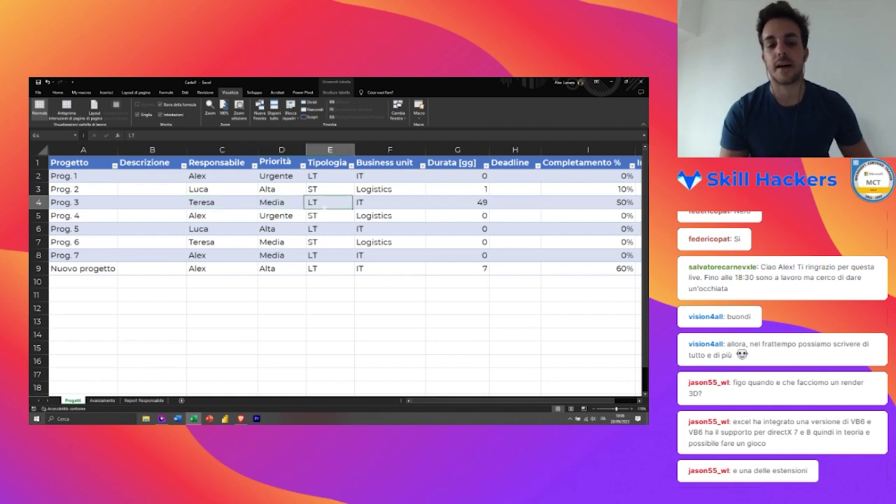
key("Right")
key("Up")
key("Down")
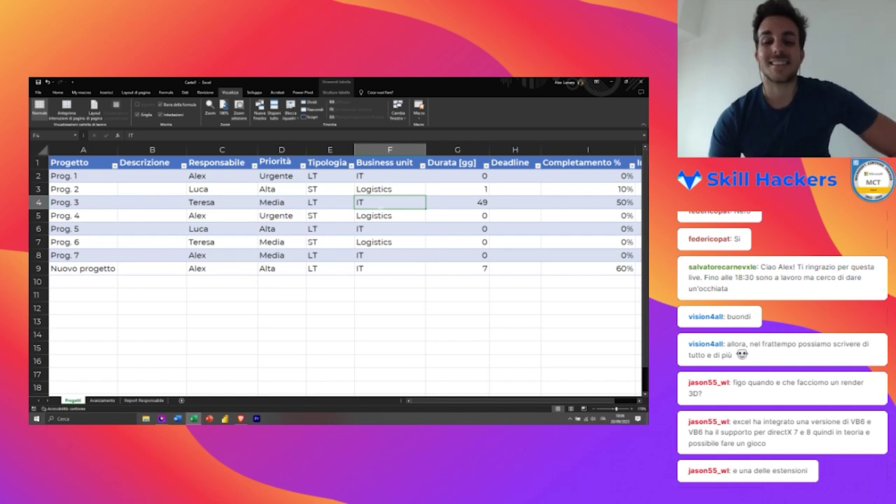
Step: Select C6 on Avanzamento, show the Power Pivot tab, and return to Progetti
left_click(98, 400)
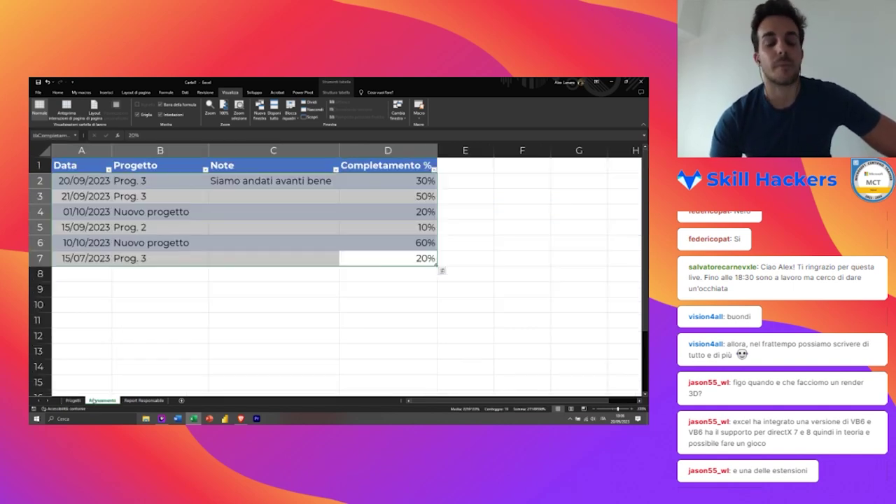
left_click(254, 238)
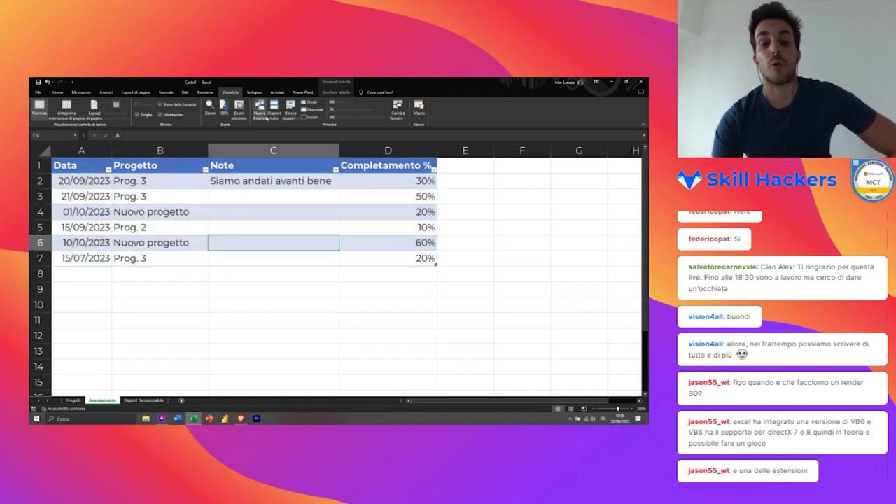
left_click(303, 92)
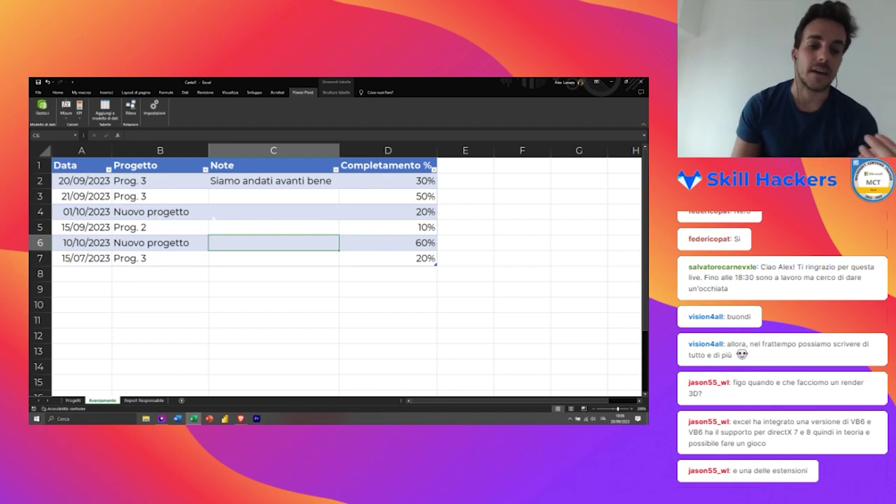
left_click(73, 400)
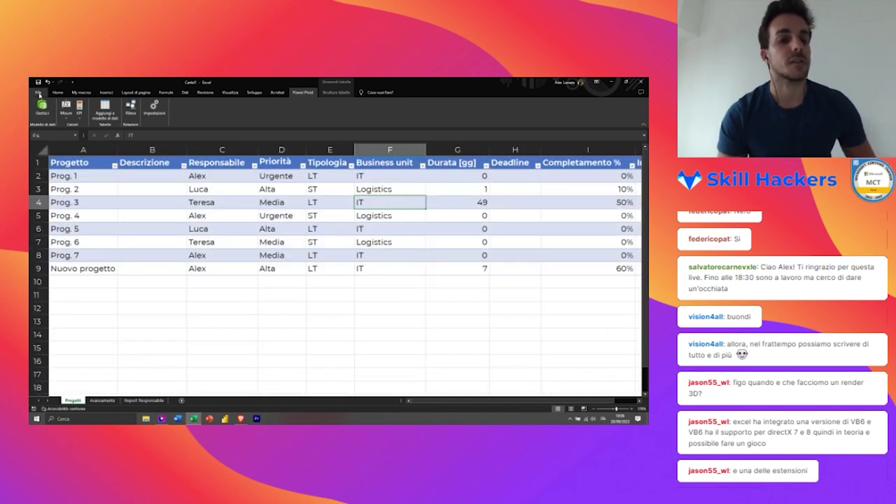
left_click(39, 92)
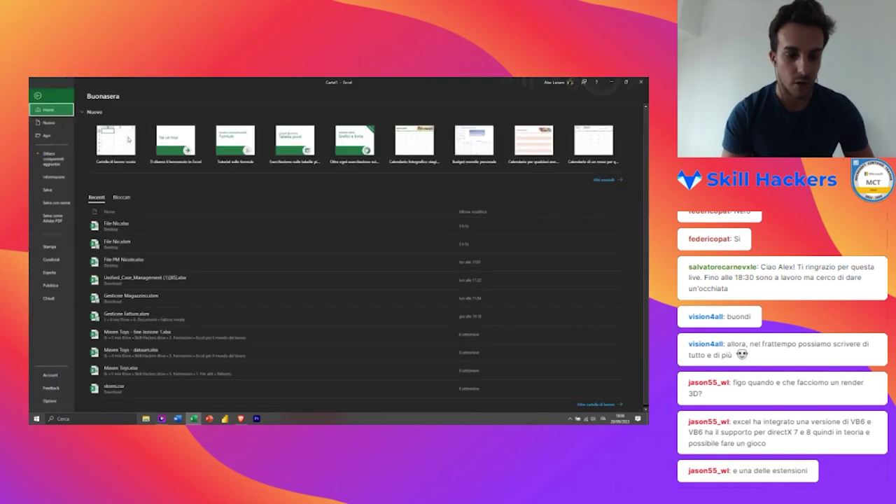
left_click(50, 401)
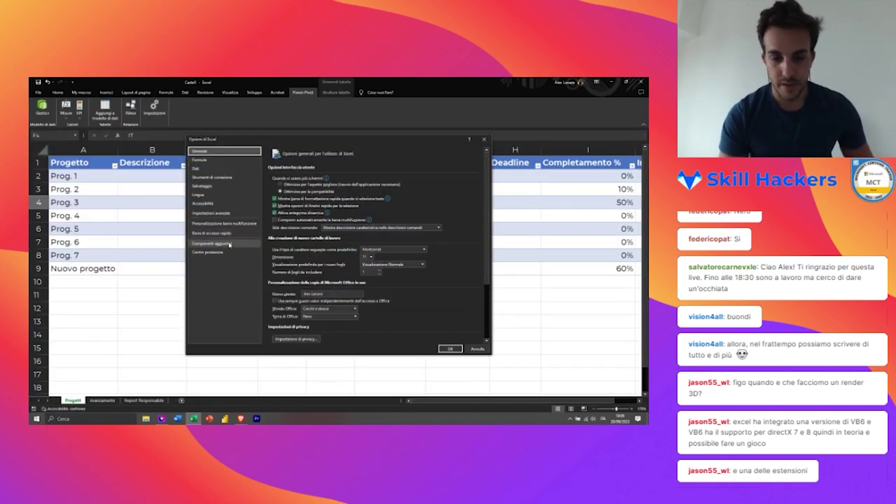
left_click(231, 243)
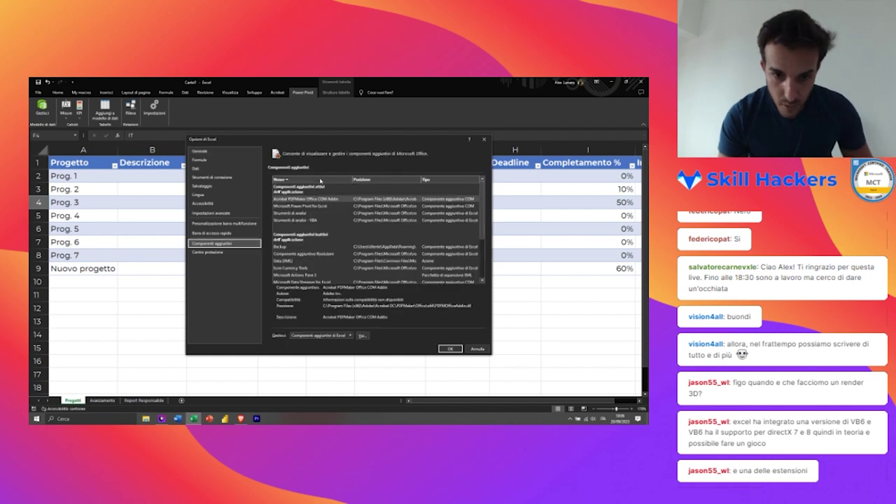
left_click(470, 206)
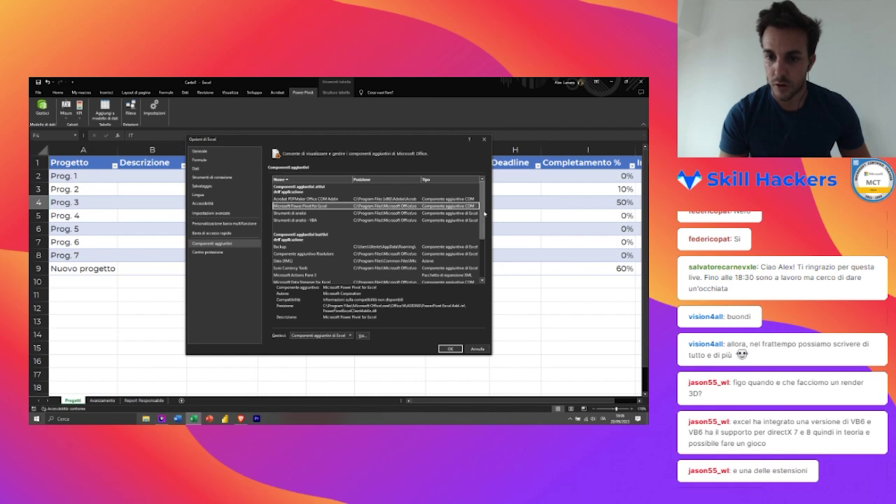
scroll(461, 224, "down", 5)
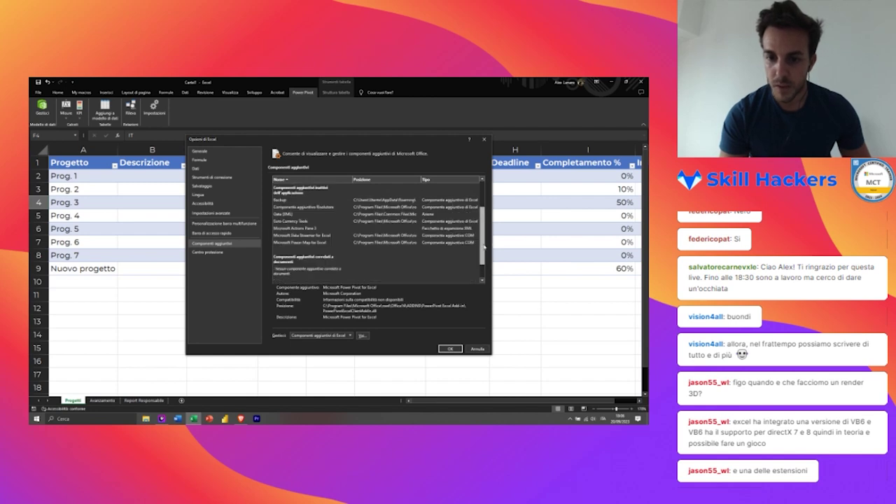
left_click(348, 336)
left_click(327, 346)
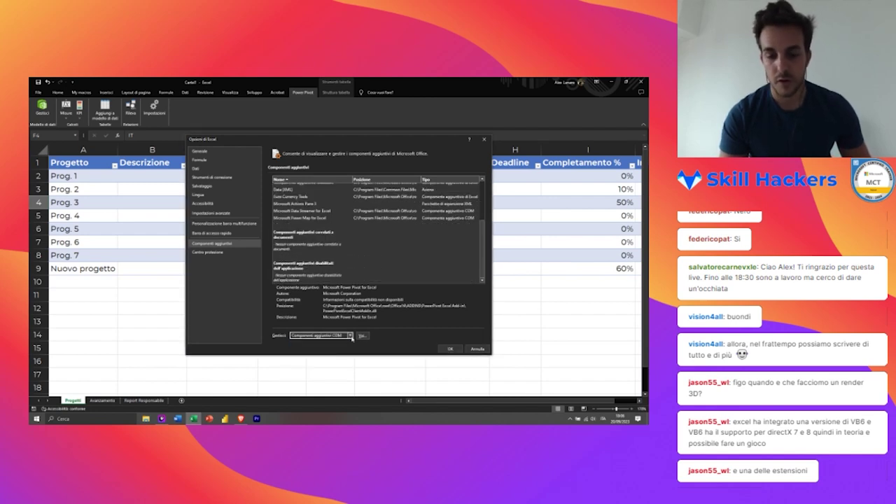
left_click(360, 336)
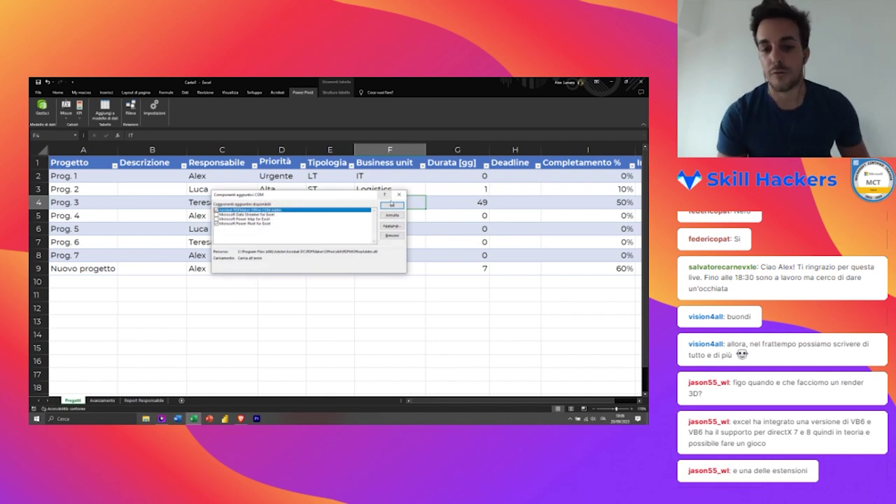
left_click(392, 206)
left_click(77, 202)
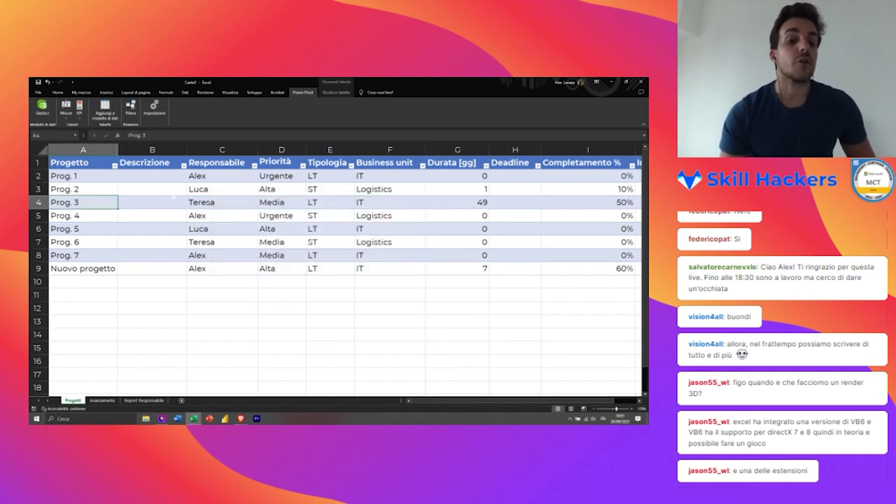
left_click(242, 202)
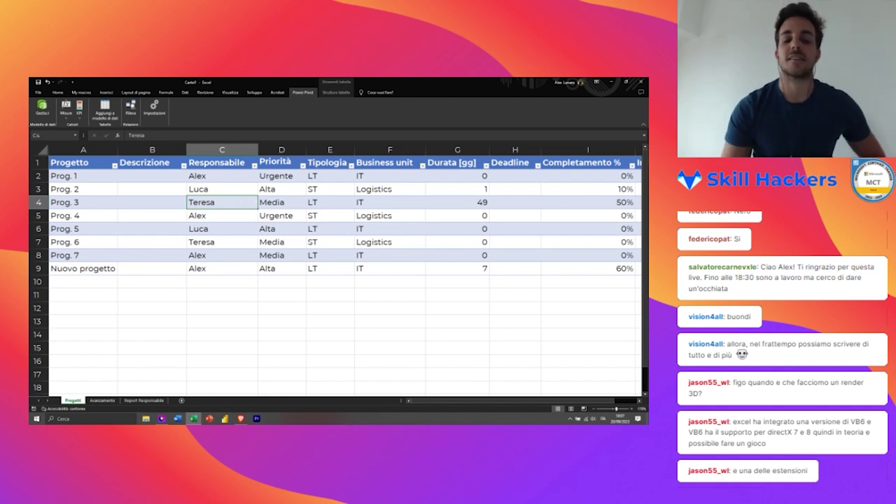
left_click(287, 190)
left_click(232, 228)
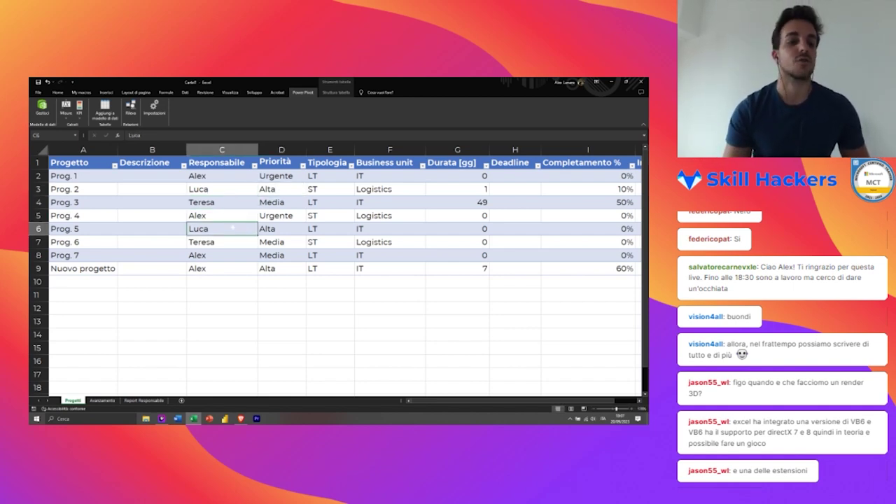
left_click(160, 216)
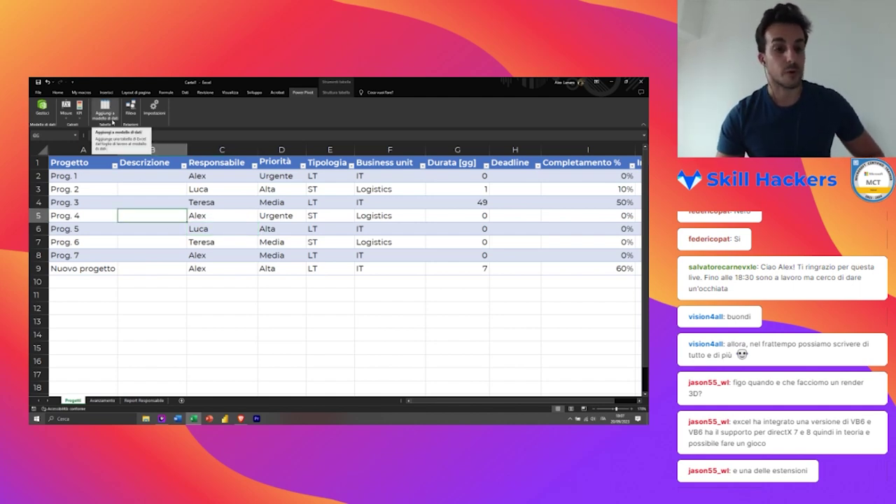
Step: Add the Progetti table to the data model, then select the Avanzamento table for adding
left_click(111, 121)
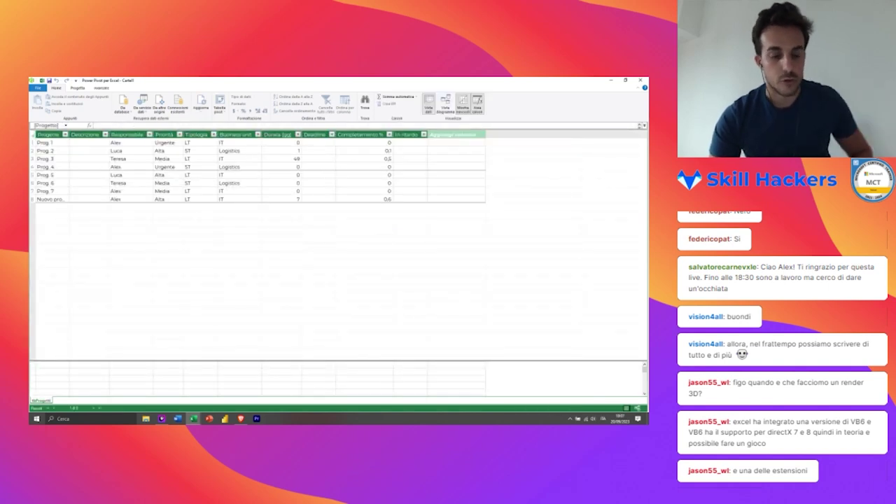
left_click(644, 80)
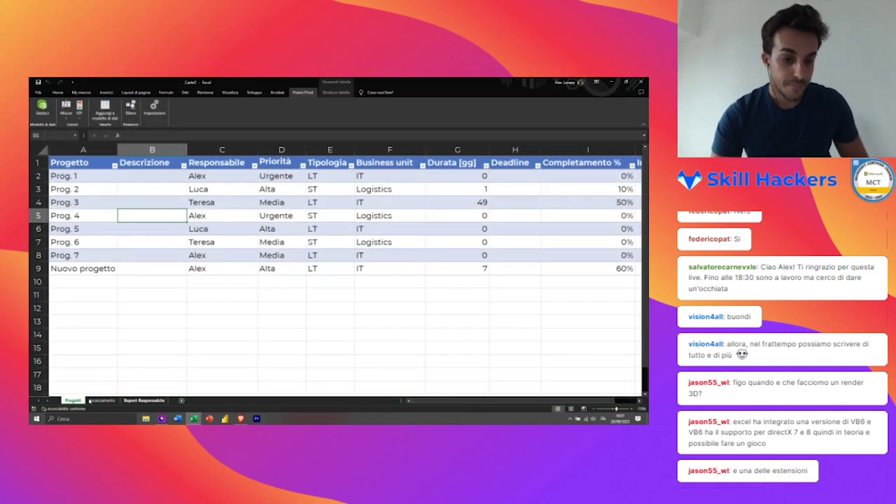
left_click(98, 401)
left_click(160, 212)
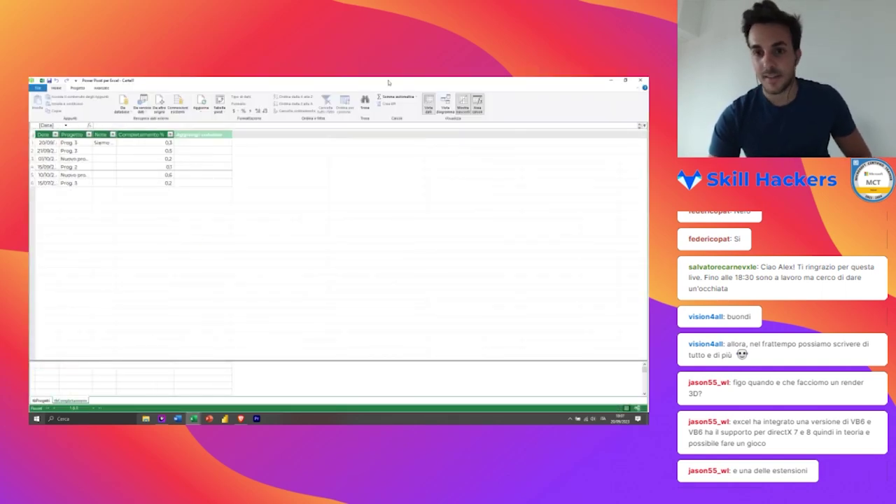
Step: In Diagram view, enlarge tbProgetti and link its Progetto field to tbCompletamento's Progetto
left_click(445, 104)
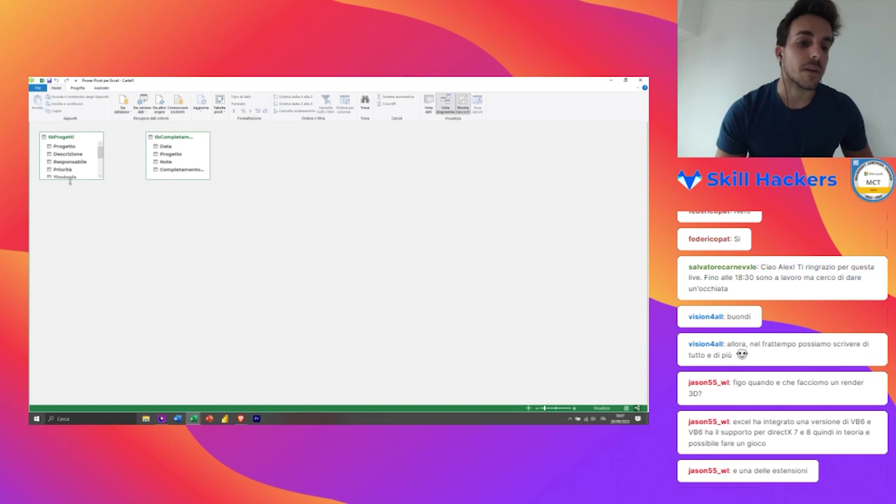
left_click_drag(68, 179, 67, 244)
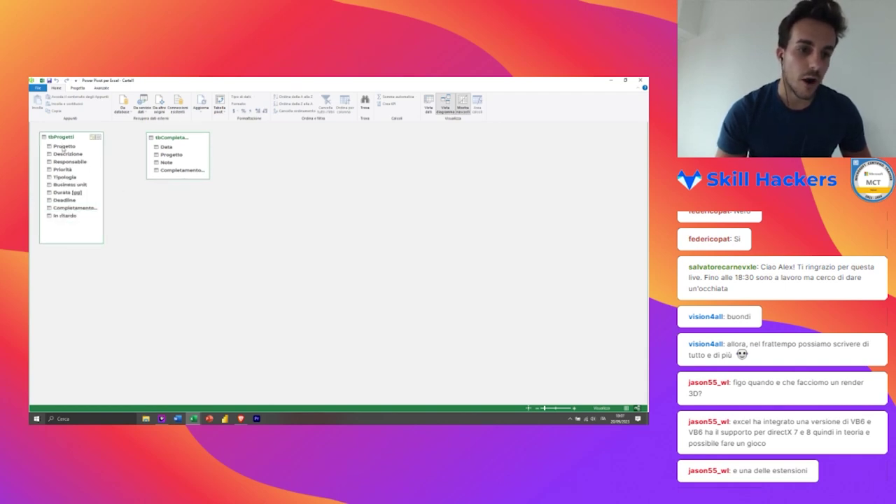
left_click_drag(63, 146, 170, 154)
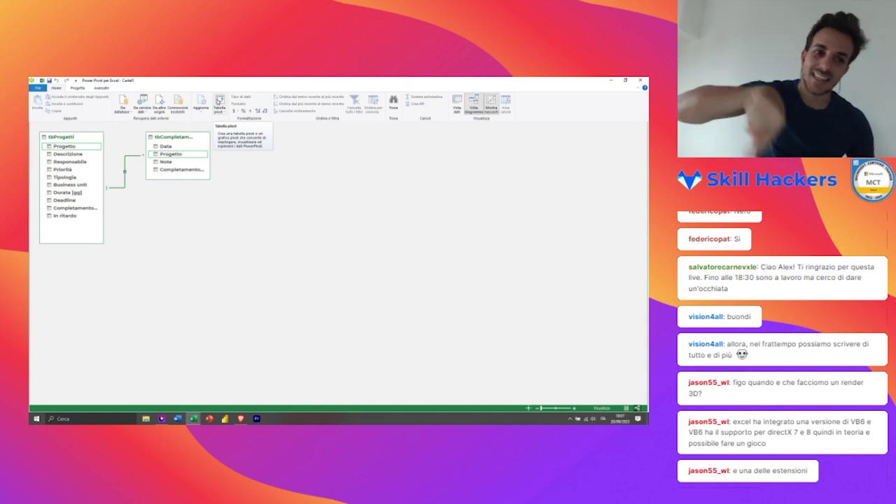
Step: Create a data-model pivot table on the existing worksheet at Report Responsabile!B4
left_click(220, 105)
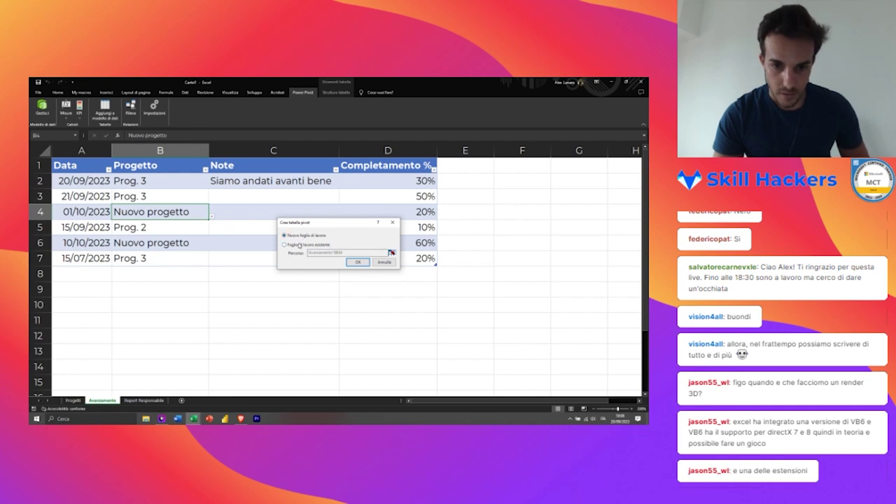
left_click(299, 245)
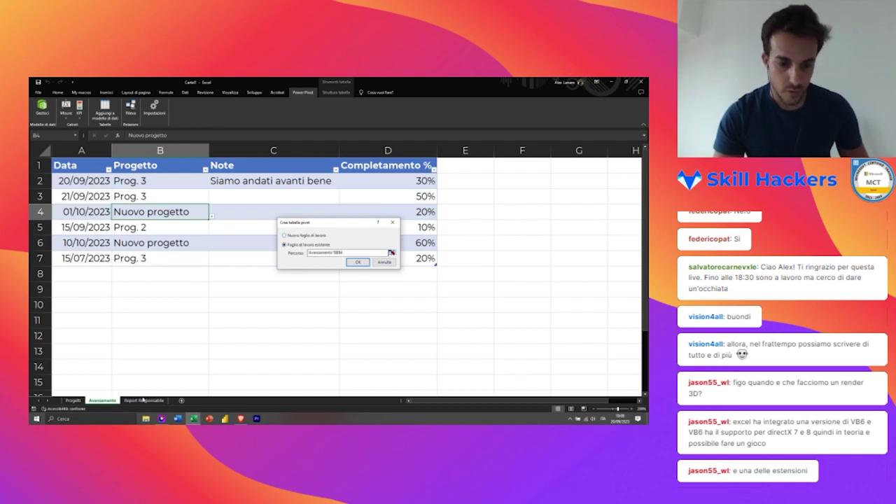
left_click(392, 253)
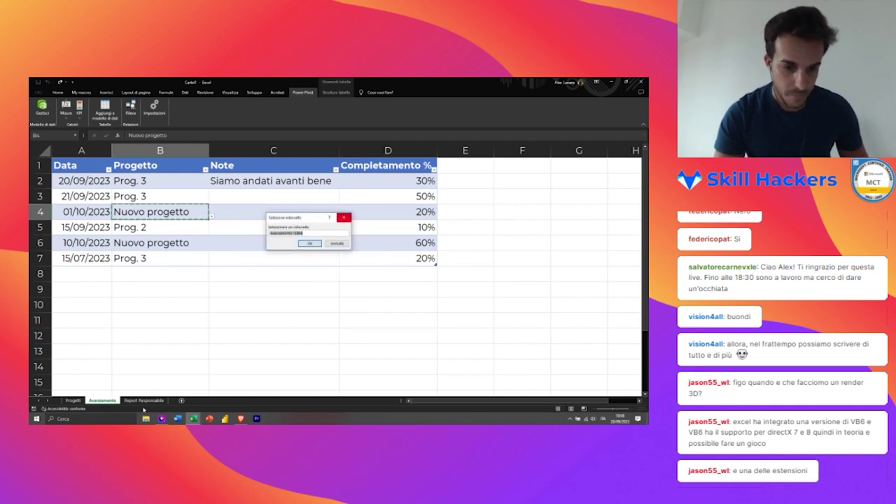
left_click(143, 399)
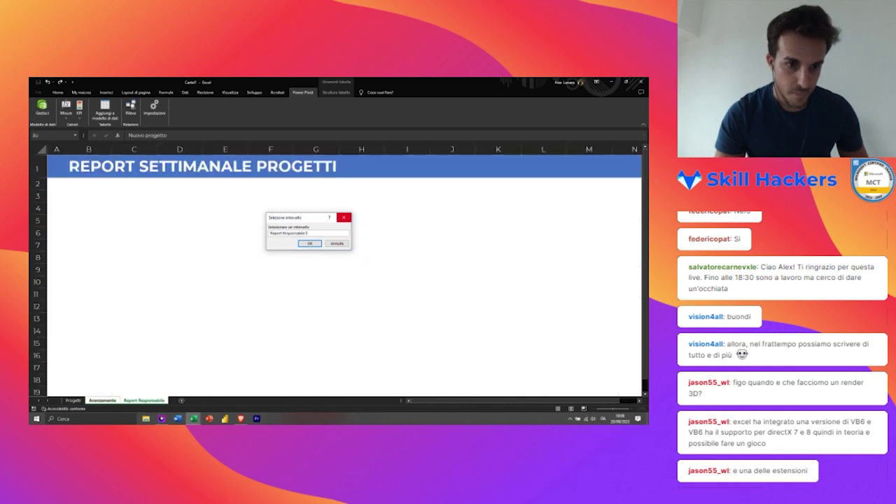
left_click(88, 208)
left_click(309, 243)
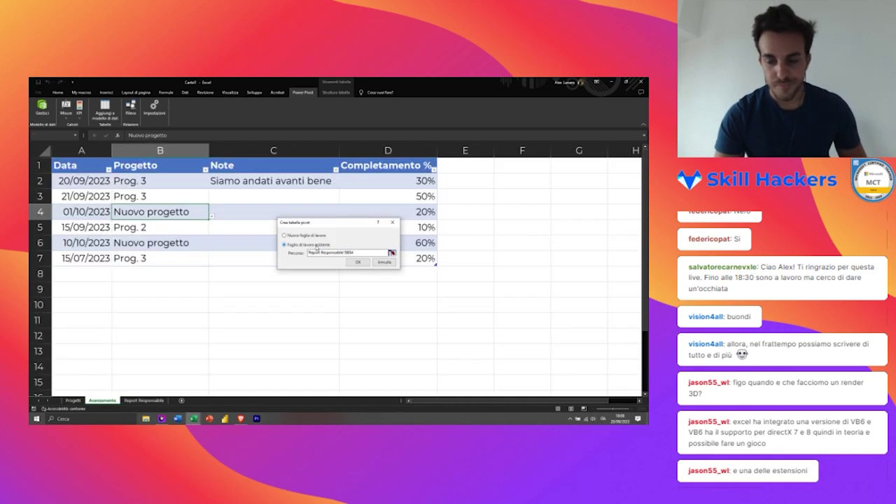
left_click(358, 262)
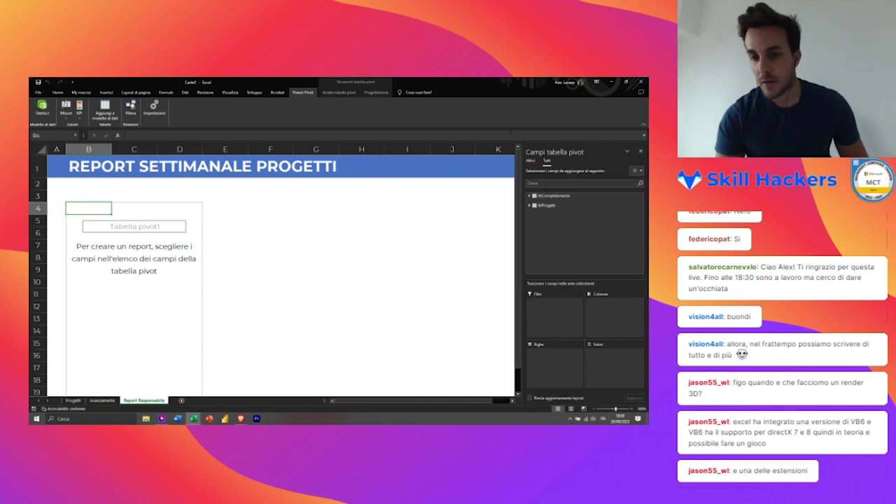
Step: Put Responsabile and then Priorità from tbProgetti into the pivot rows
left_click(529, 205)
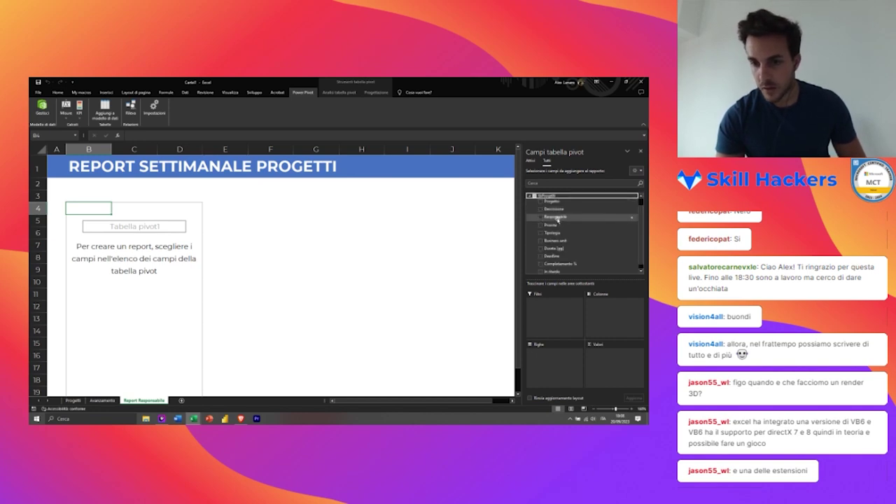
left_click(555, 218)
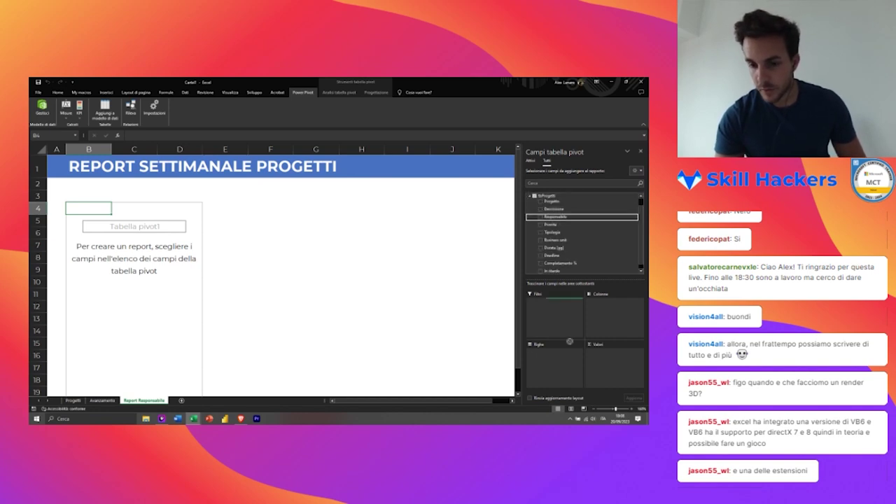
left_click(576, 225)
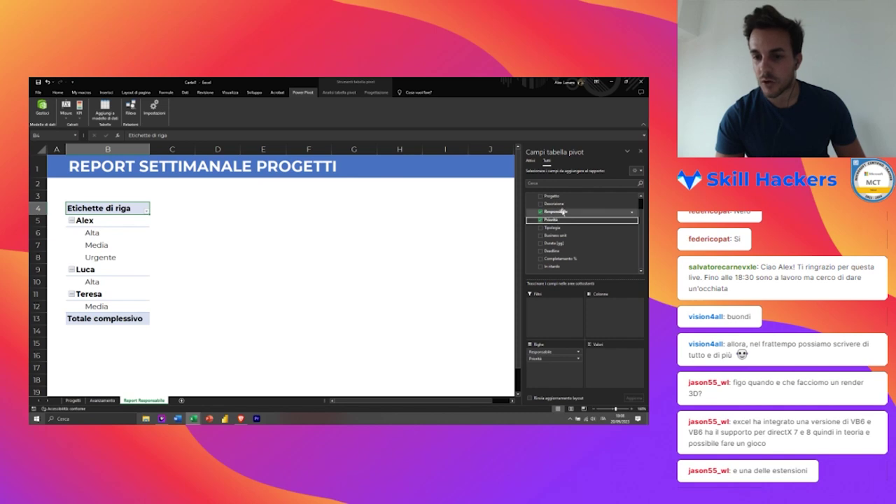
Step: Add tbCompletamento's Data to columns and Completamento % to values, summarised by Max
scroll(563, 208, "up", 1)
left_click(530, 196)
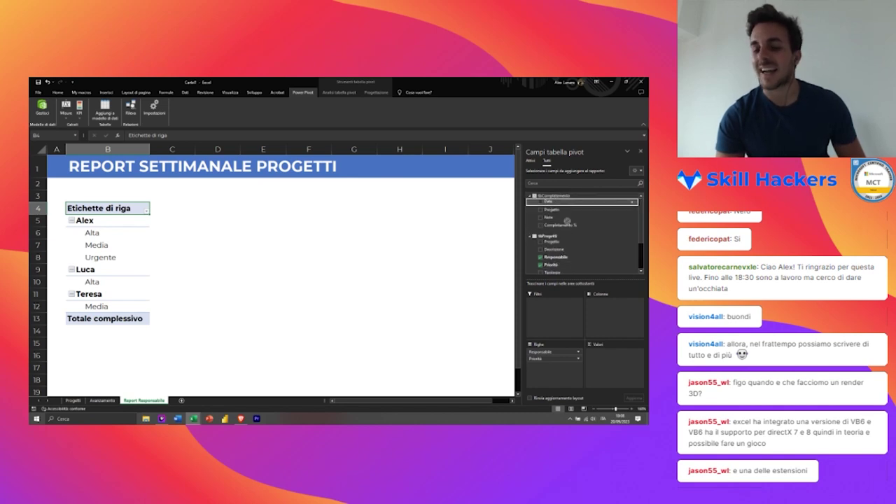
left_click_drag(553, 202, 609, 329)
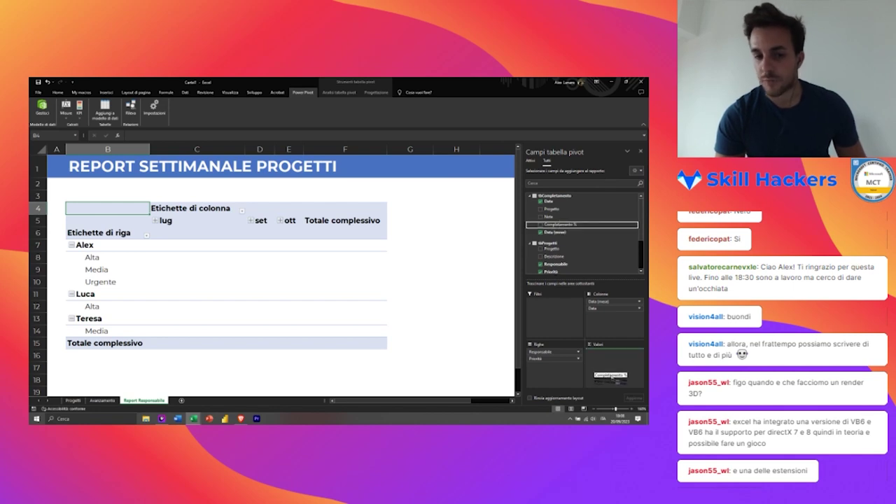
left_click_drag(567, 222, 610, 378)
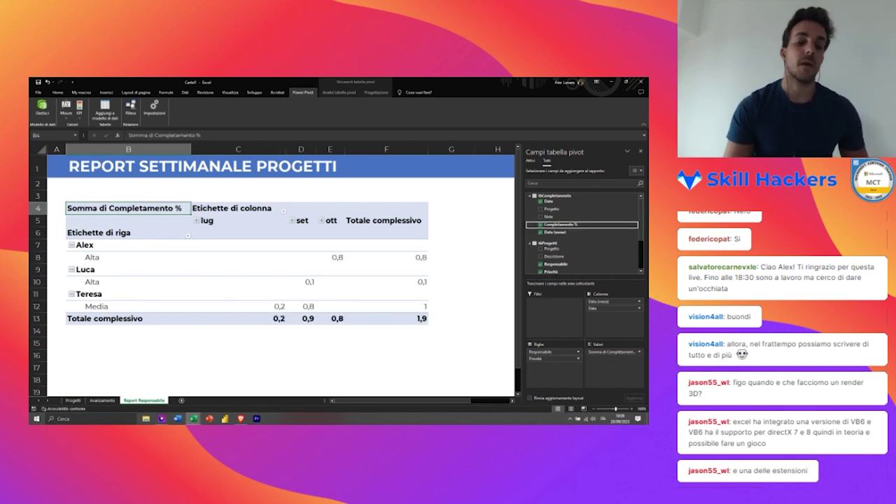
left_click(626, 352)
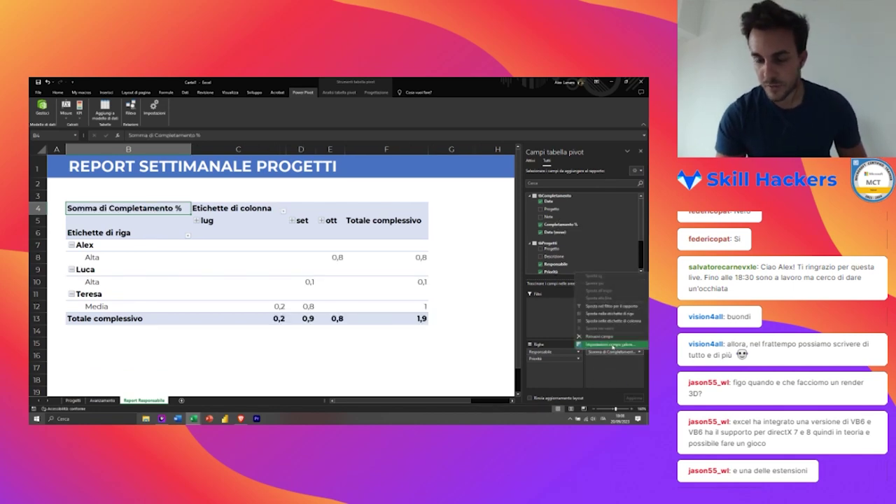
left_click(601, 355)
left_click(261, 250)
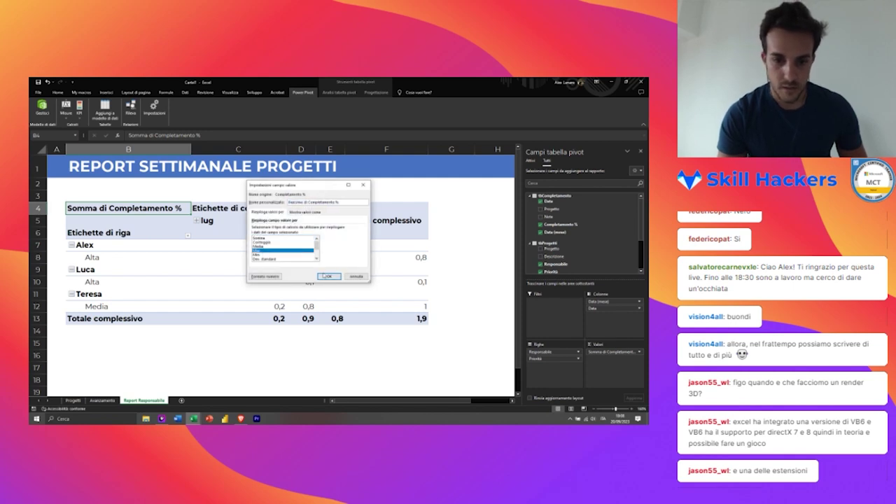
left_click(328, 276)
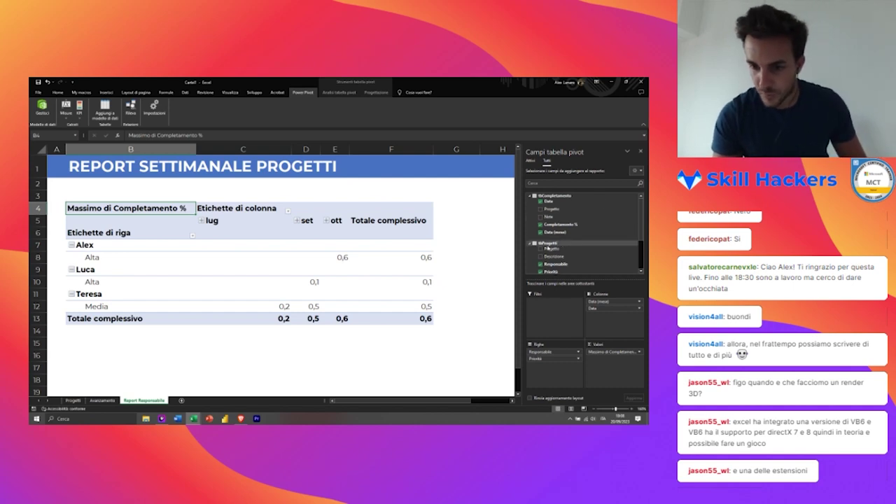
Step: Add Progetto to the rows under Priorità and expand October to check Nuovo progetto's dates
left_click_drag(552, 249, 556, 379)
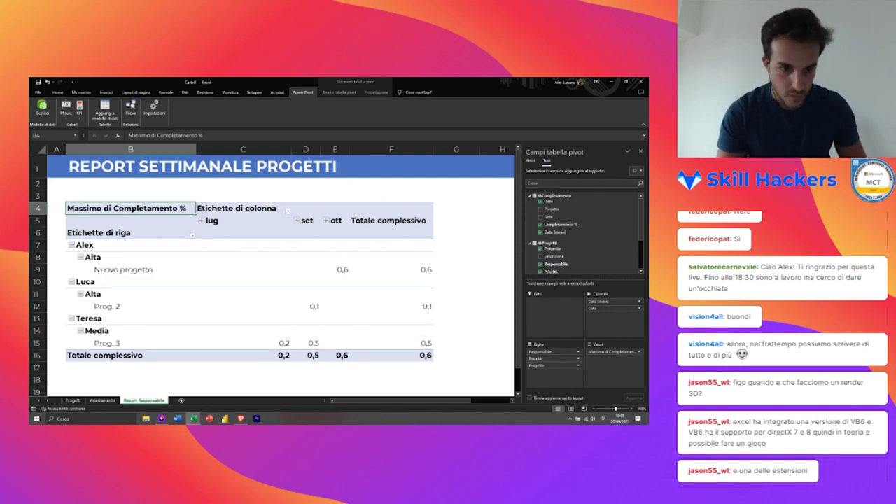
left_click(130, 269)
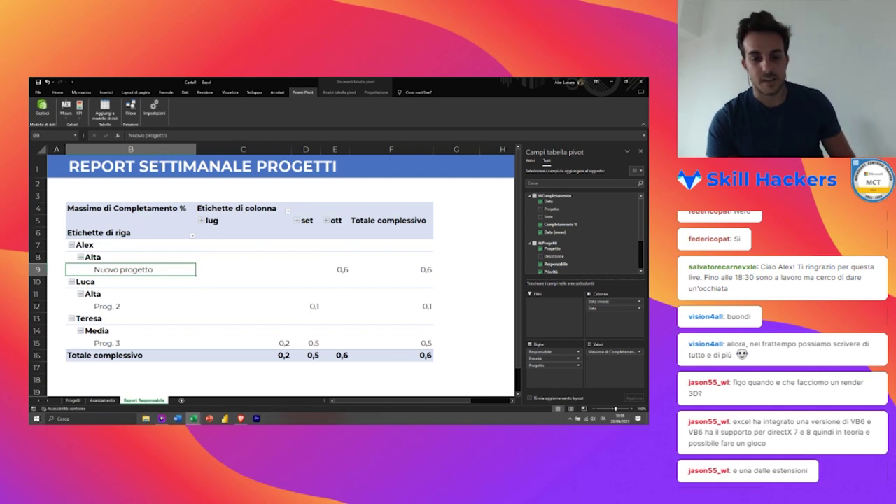
left_click(340, 270)
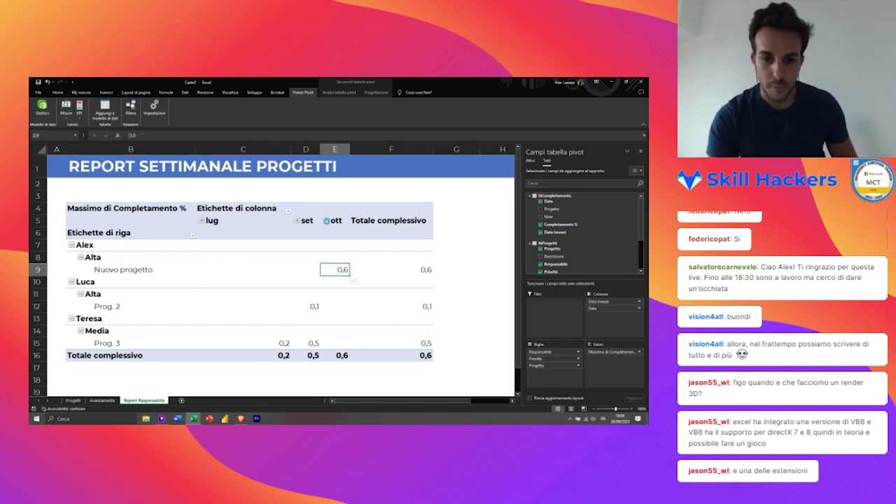
left_click(326, 220)
left_click(358, 270)
left_click(398, 270)
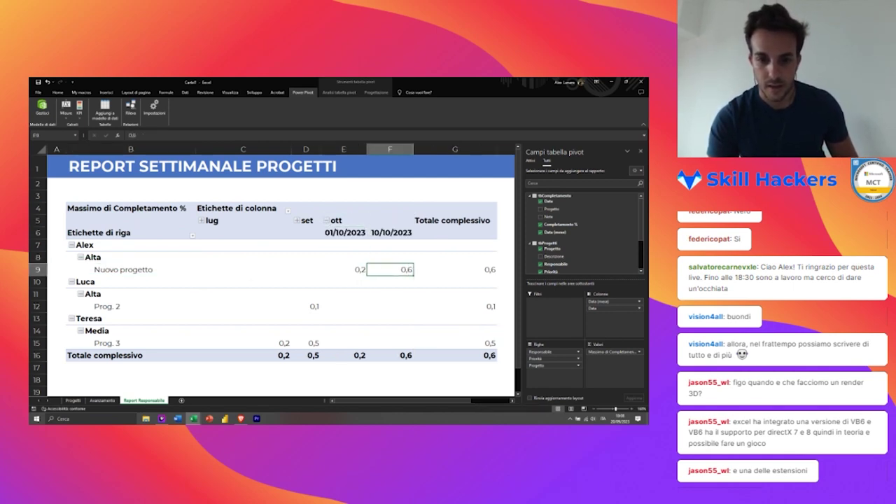
left_click(360, 270)
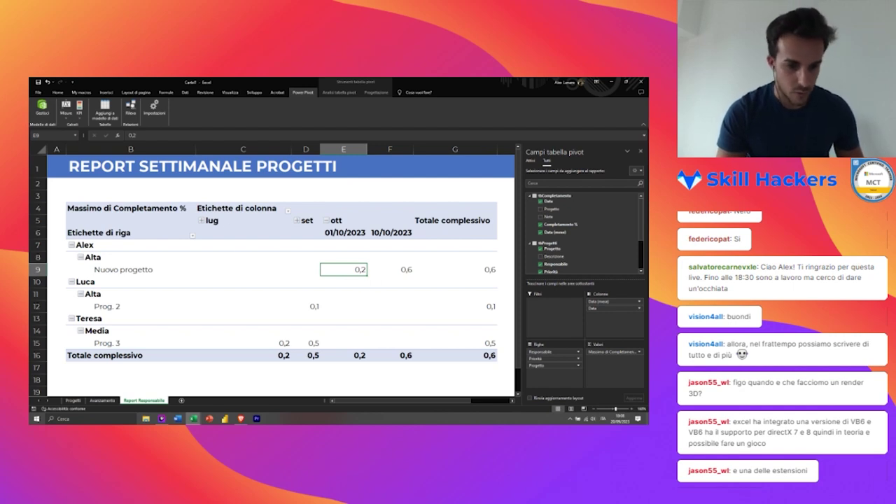
Step: Expand September to check Prog. 3's date values, then collapse September and October
left_click(252, 343)
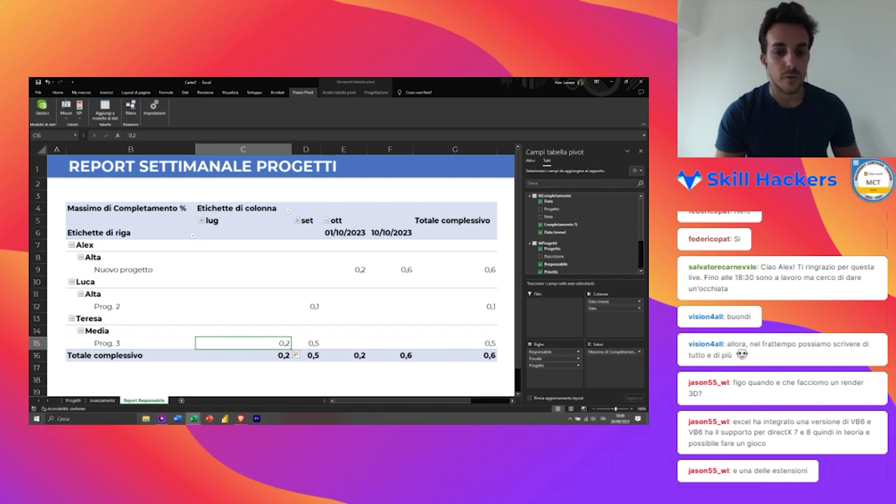
left_click(306, 343)
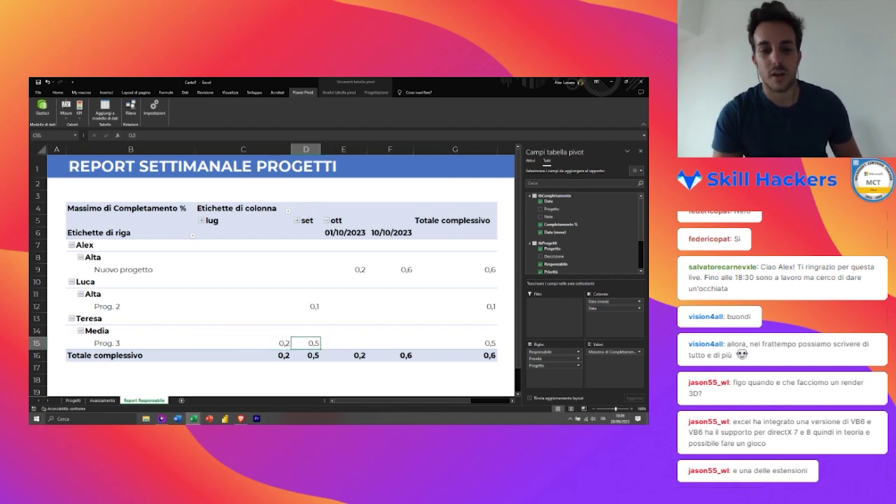
left_click(297, 220)
left_click(364, 325)
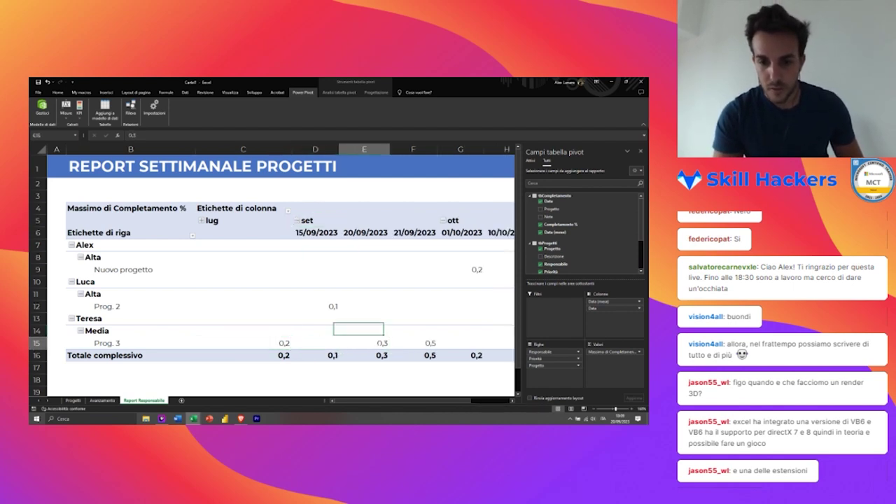
left_click(364, 343)
left_click(413, 343)
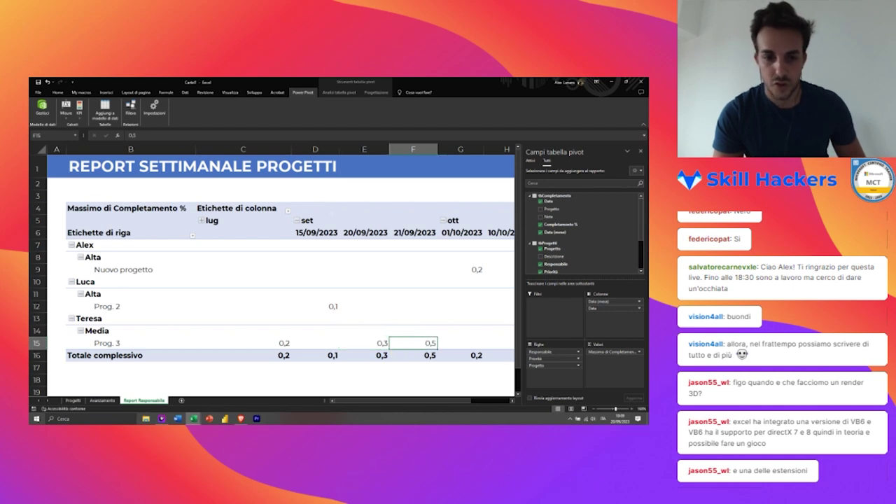
left_click(296, 220)
left_click(325, 221)
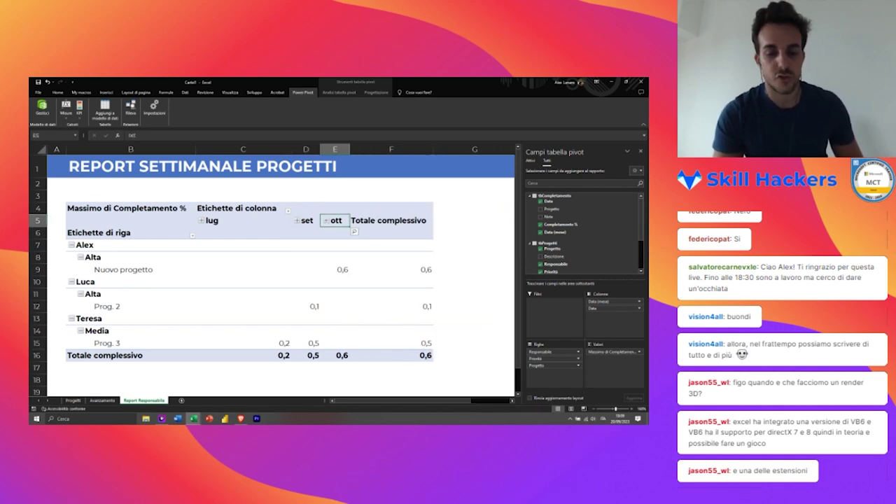
Step: Select the entire pivot with Ctrl+A, delete it, and narrow column B
key("ctrl+a")
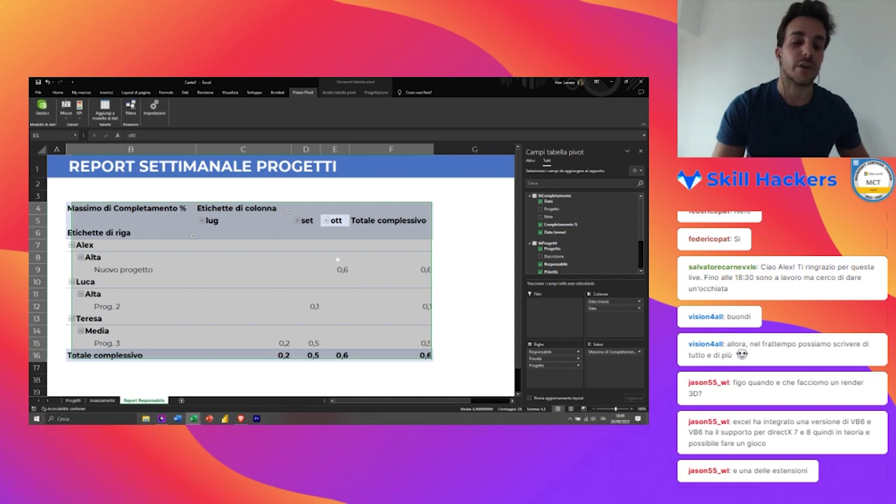
key("Delete")
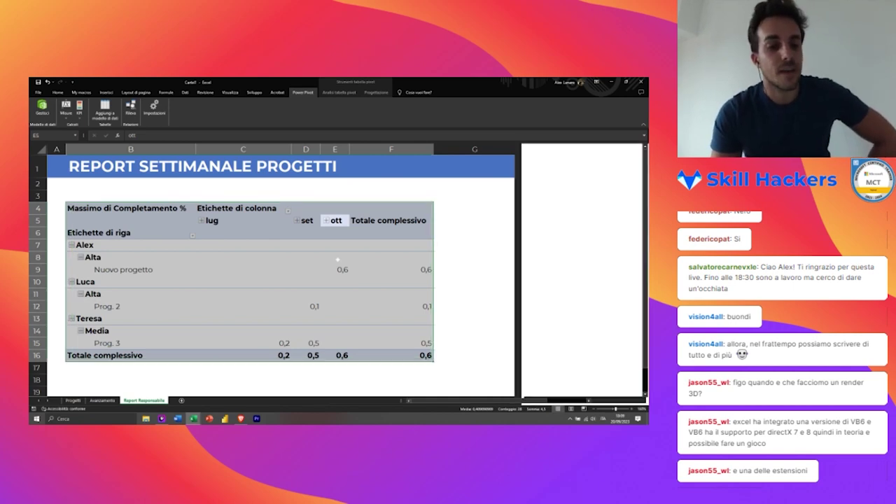
left_click(89, 204)
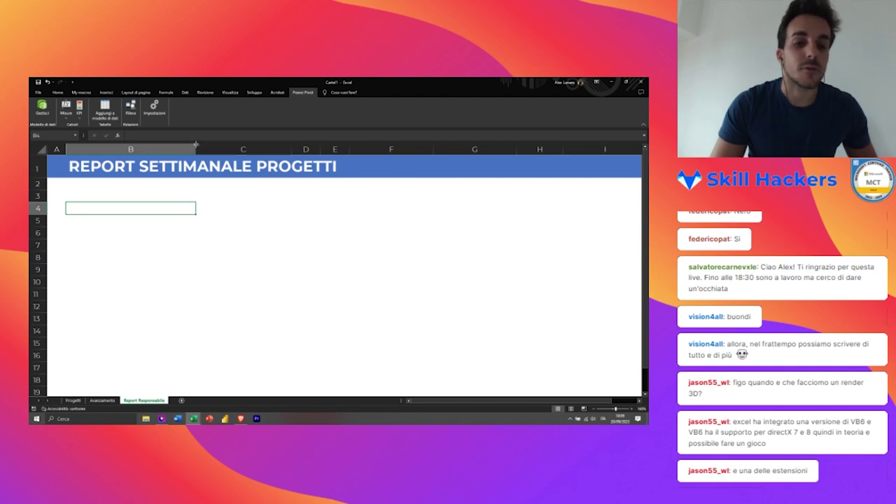
left_click_drag(196, 149, 103, 149)
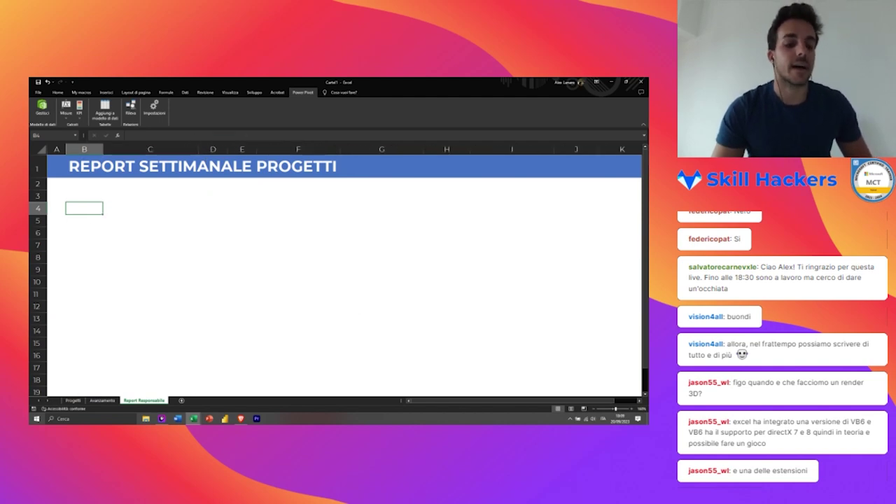
Step: Enter the Responsabile header in E1 of the Avanzamento table and fit column E to it
left_click(102, 400)
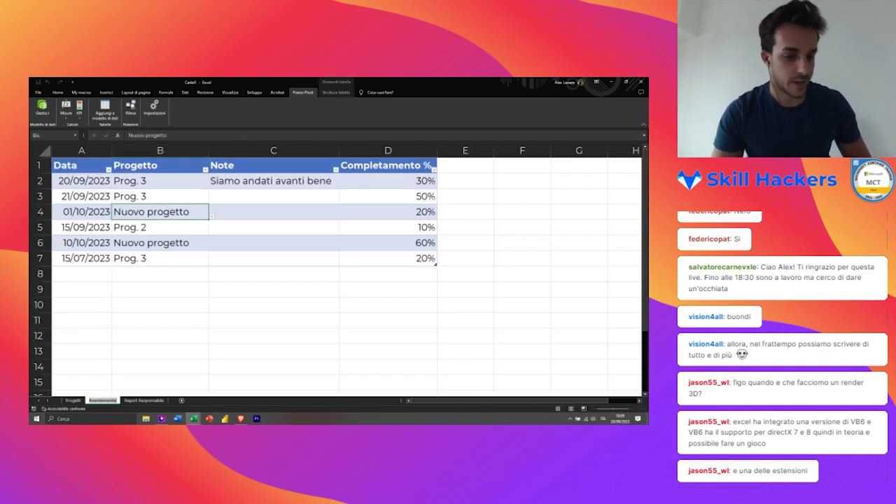
left_click(73, 400)
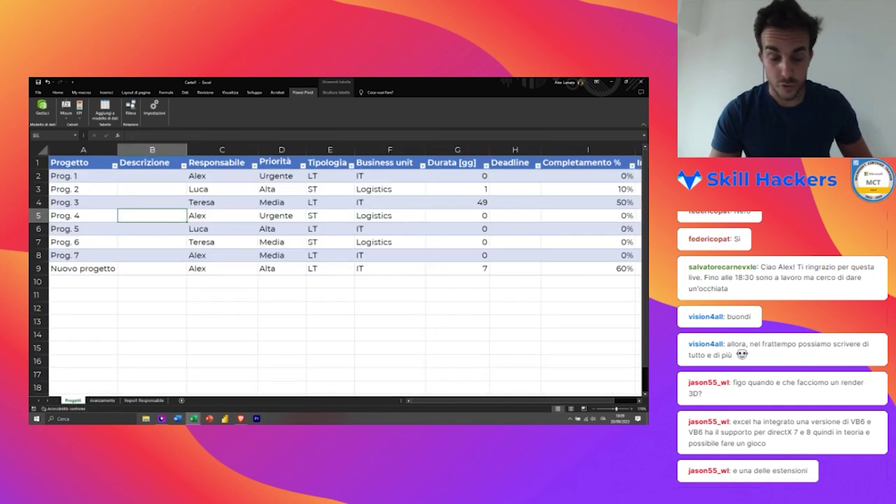
left_click(102, 400)
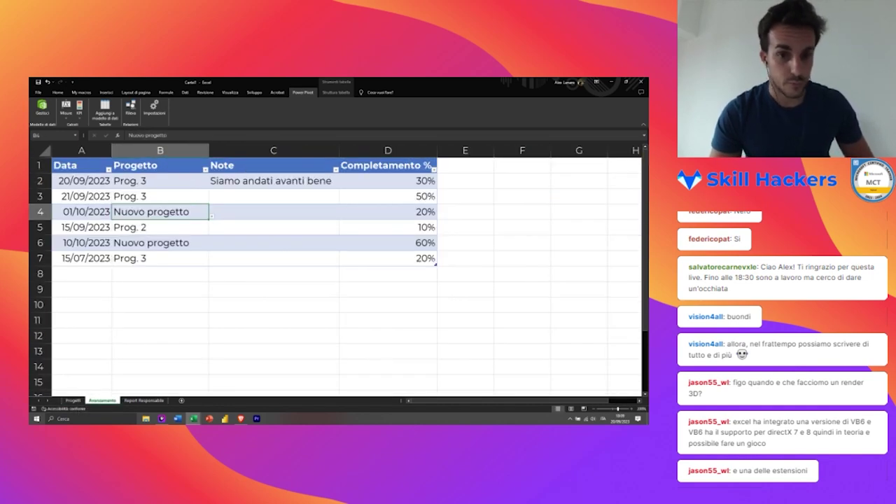
left_click(465, 150)
left_click(465, 165)
type("Responsab")
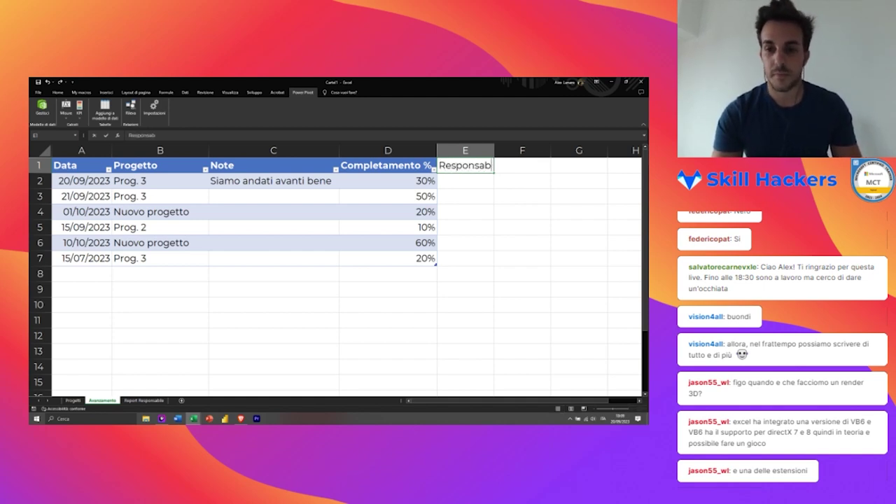
key("Return")
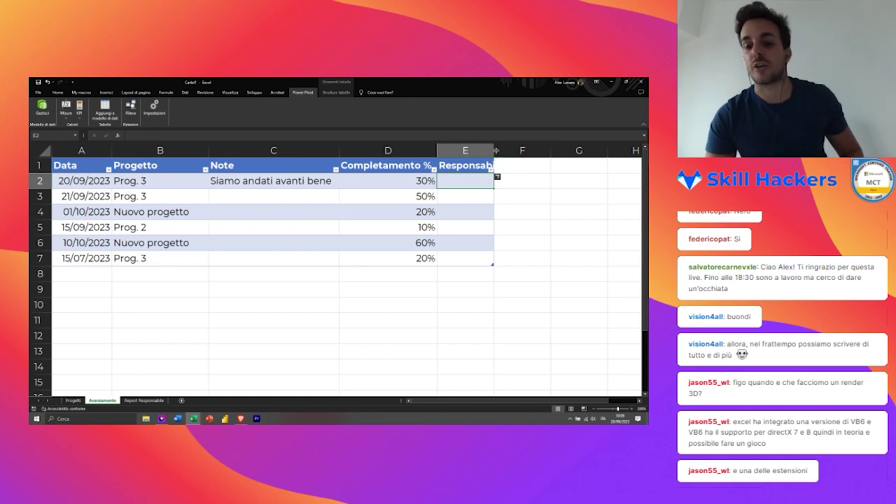
double_click(494, 150)
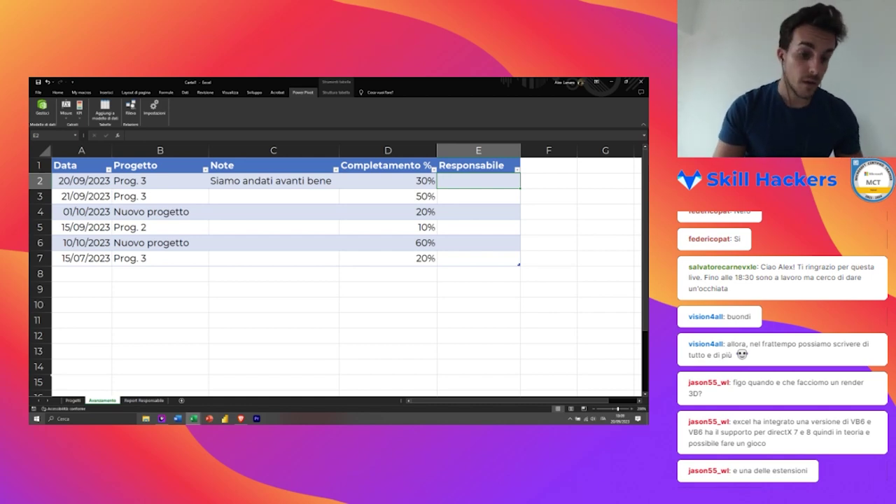
Step: Copy the Responsabile to Business unit headers from Progetti and paste them into Avanzamento starting at E1
left_click(73, 401)
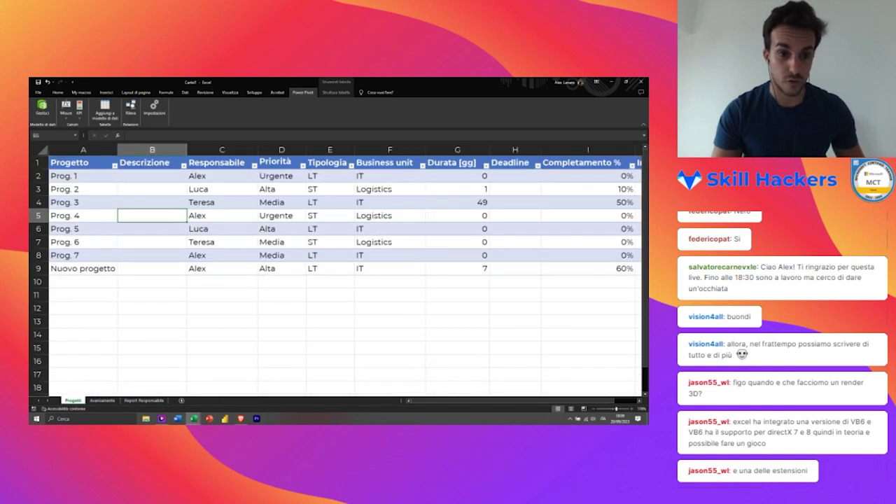
mouse_move(222, 268)
left_mouse_down()
mouse_move(281, 176)
mouse_move(393, 160)
left_mouse_up()
left_click(281, 176)
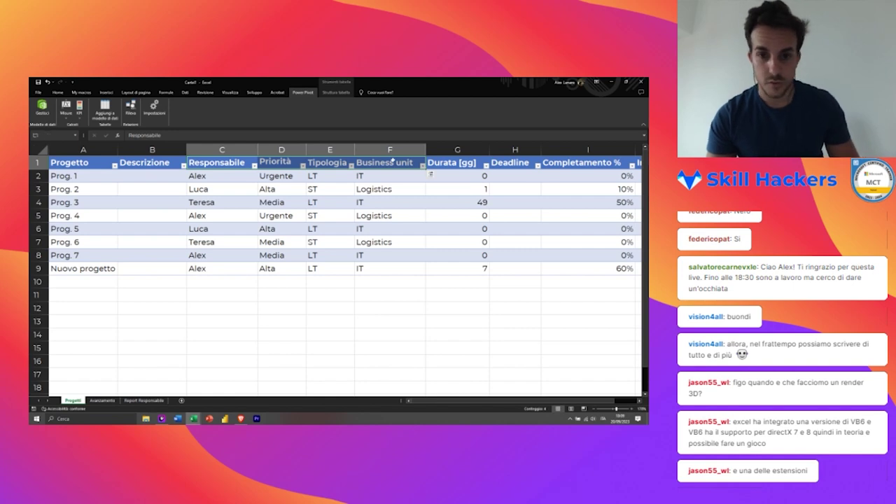
key("ctrl+c")
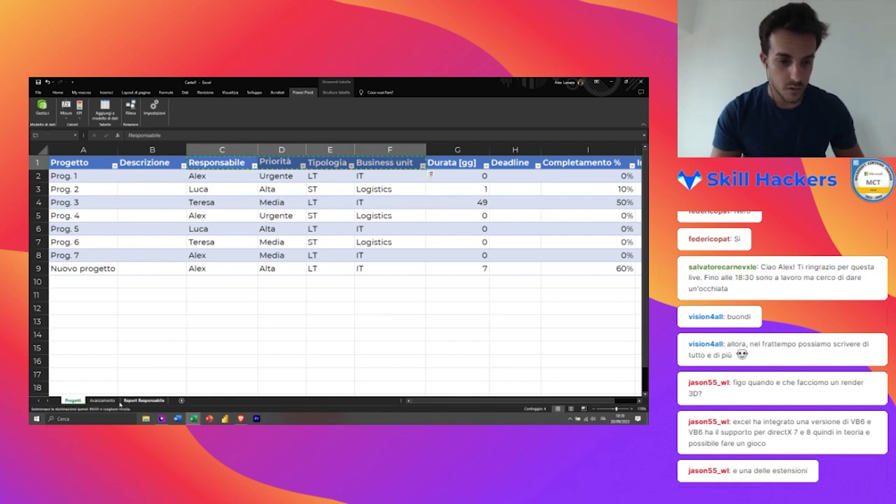
left_click(103, 400)
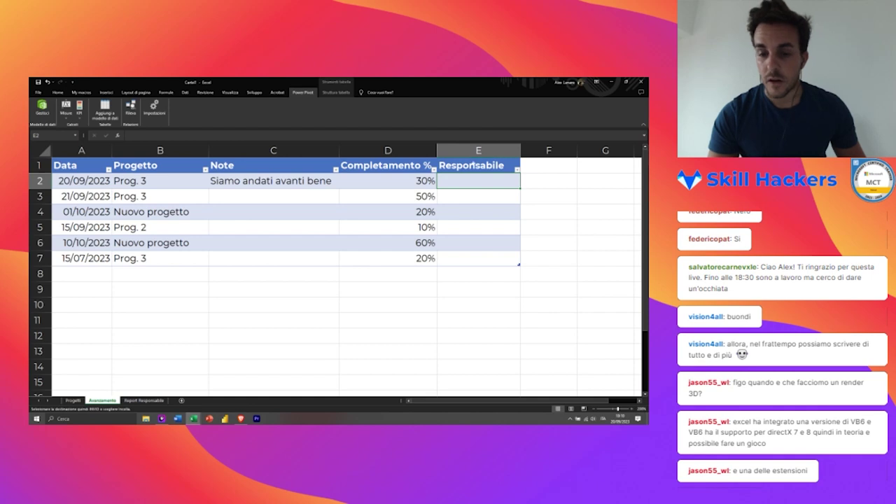
right_click(473, 166)
left_click(482, 195)
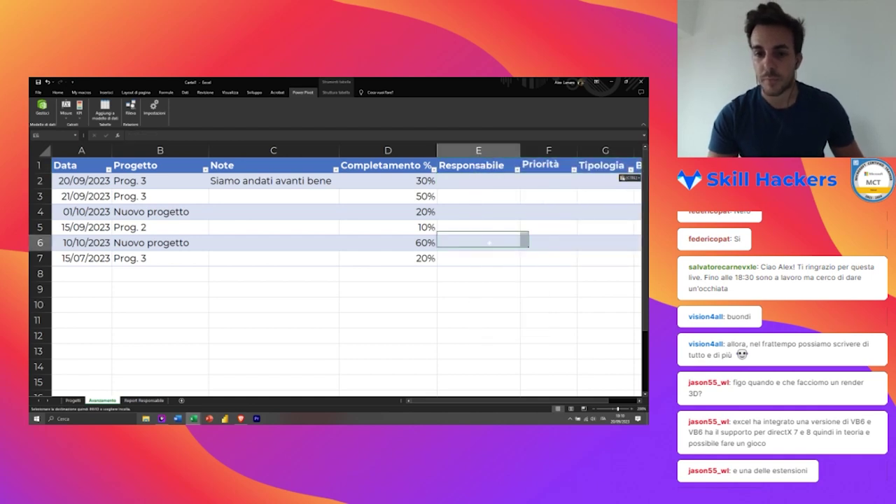
scroll(488, 242, "right", 2)
scroll(489, 242, "right", 1)
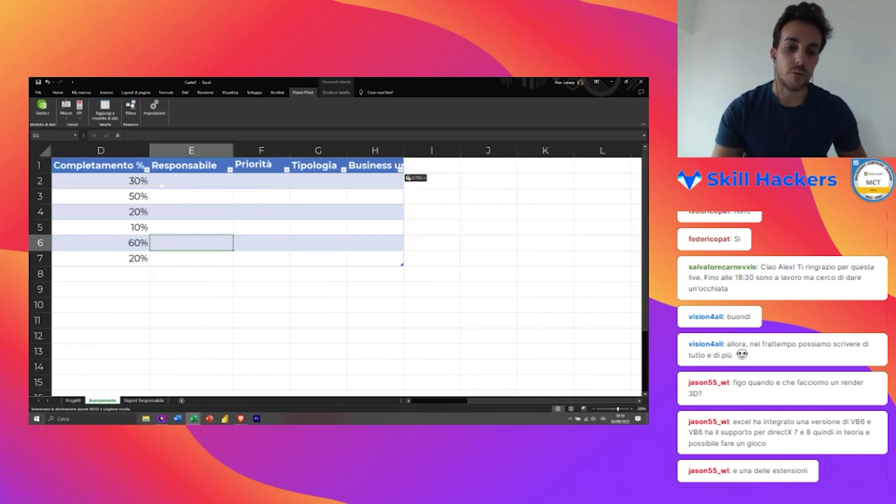
left_click(161, 183)
type("=")
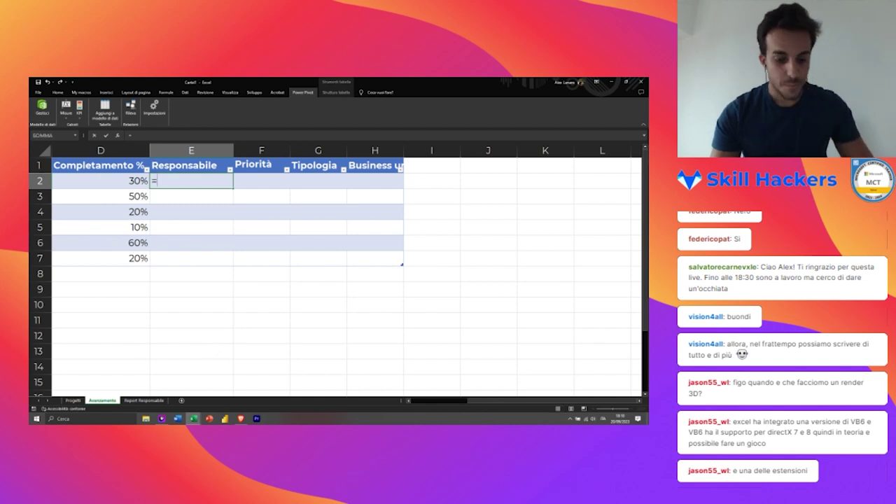
type("cerca.v")
key("Tab")
key("Left")
key("Left")
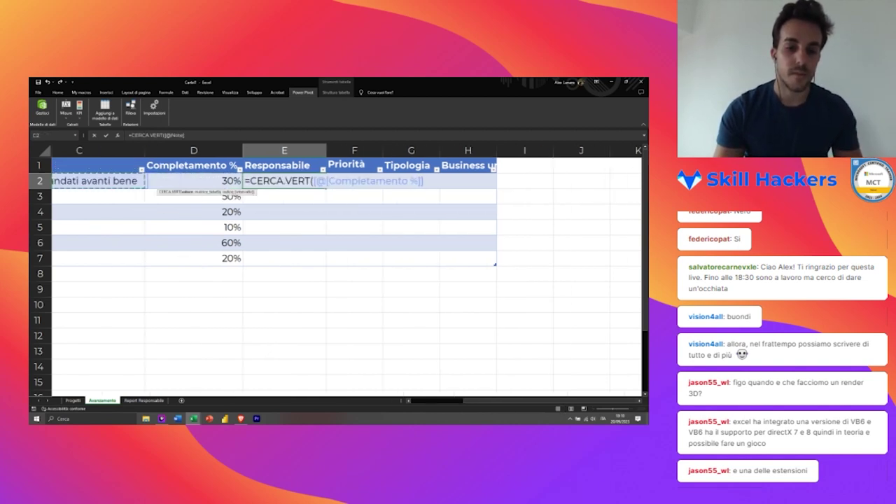
key("Left")
key("Left")
type(";")
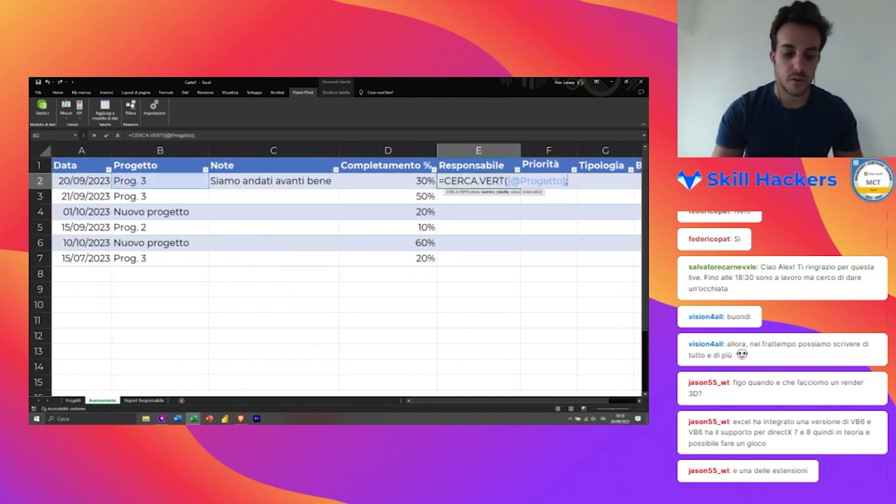
type("tb")
key("Tab")
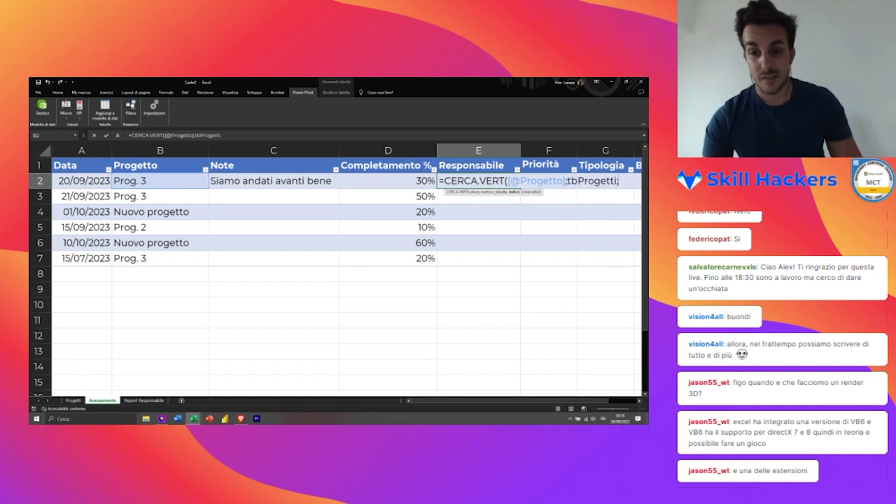
type("3;")
key("Down")
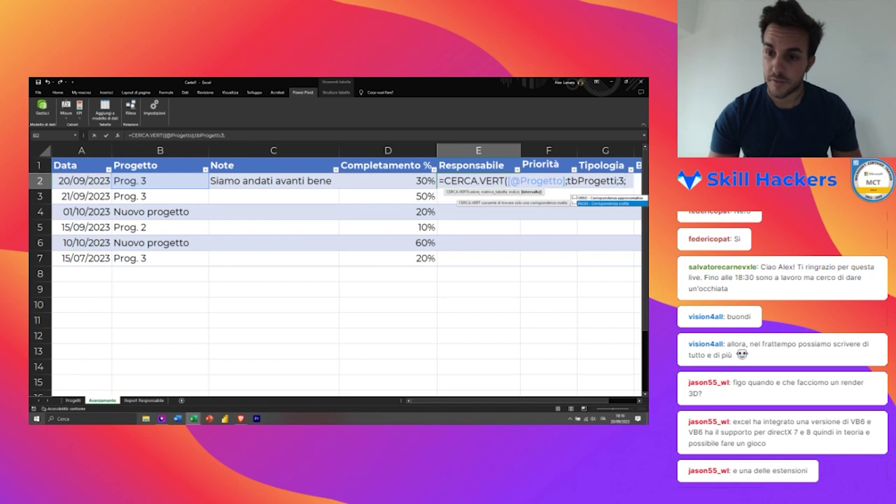
key("Tab")
type(")")
key("Tab")
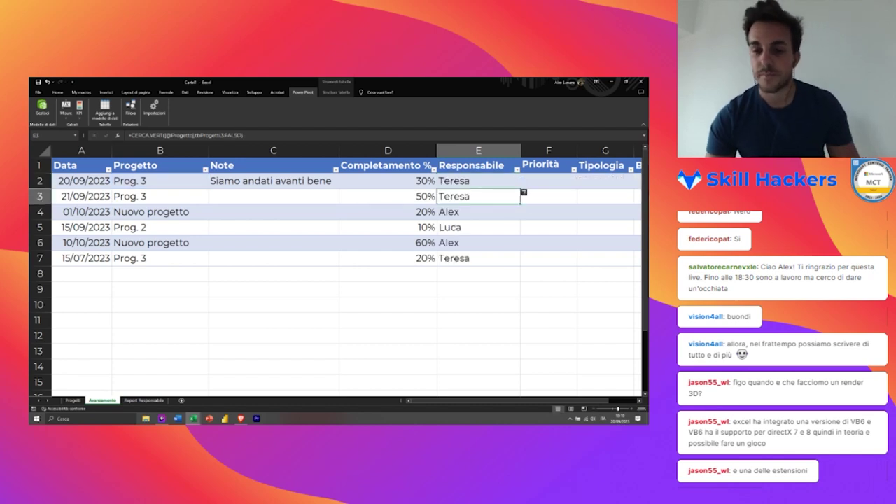
Step: Copy E2's lookup formula into F2 for Priorità, adjusting its column index
key("Right")
key("Right")
key("Right")
key("Left")
key("Left")
key("Left")
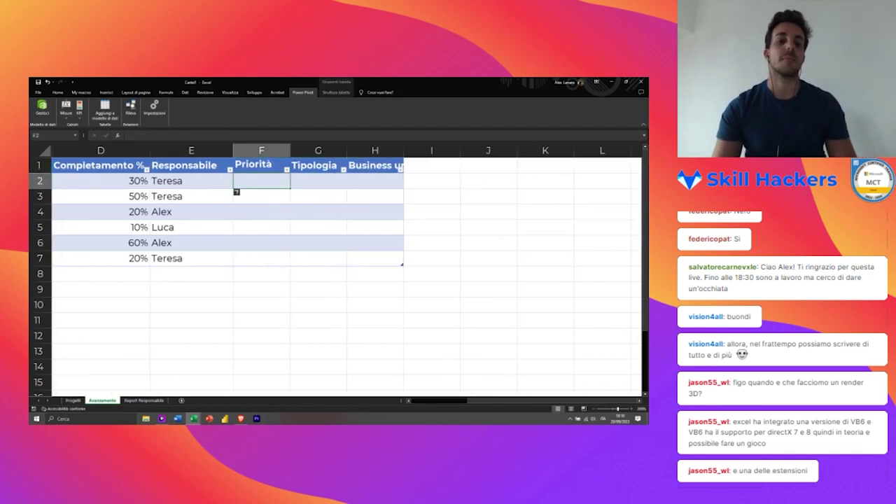
key("Left")
key("F2")
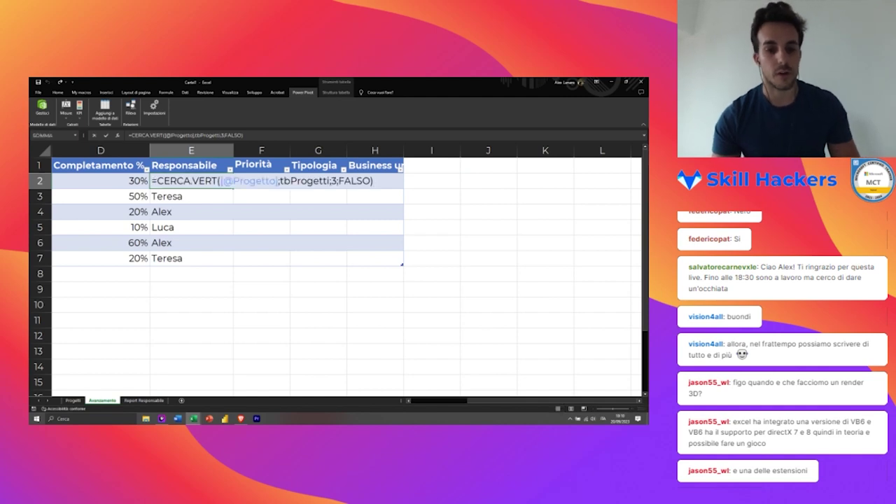
key("Tab")
key("F1")
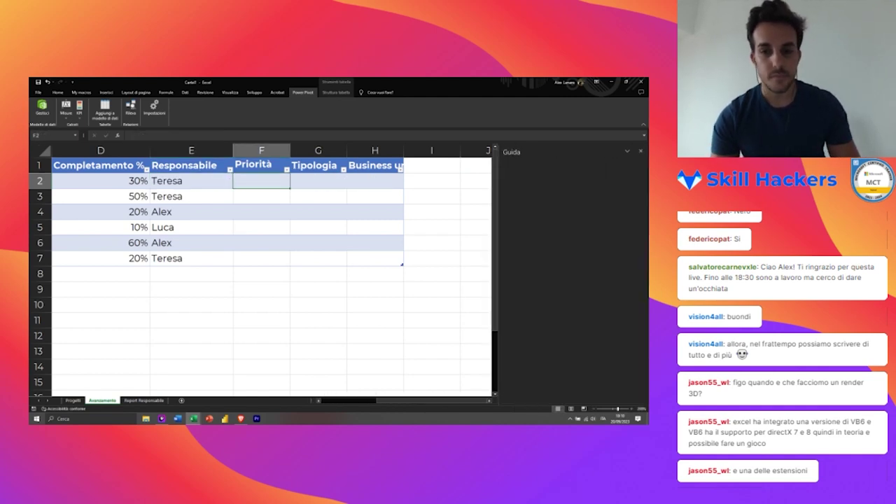
left_click(641, 151)
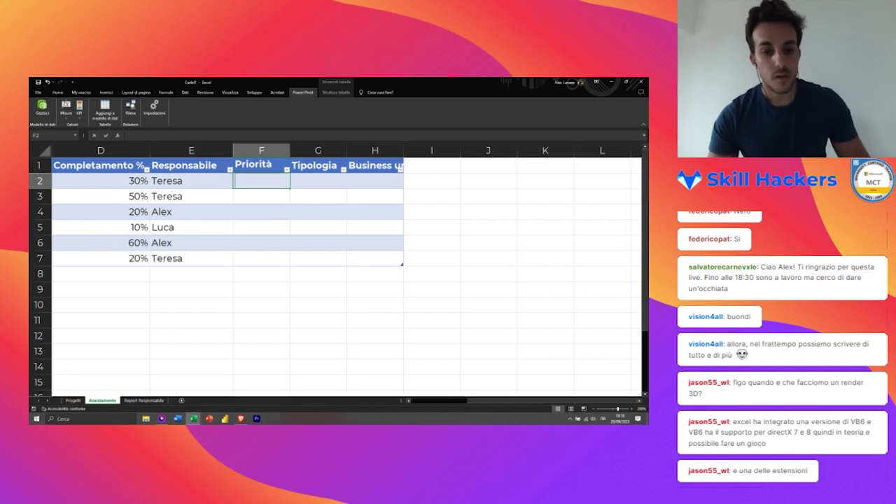
key("ctrl+v")
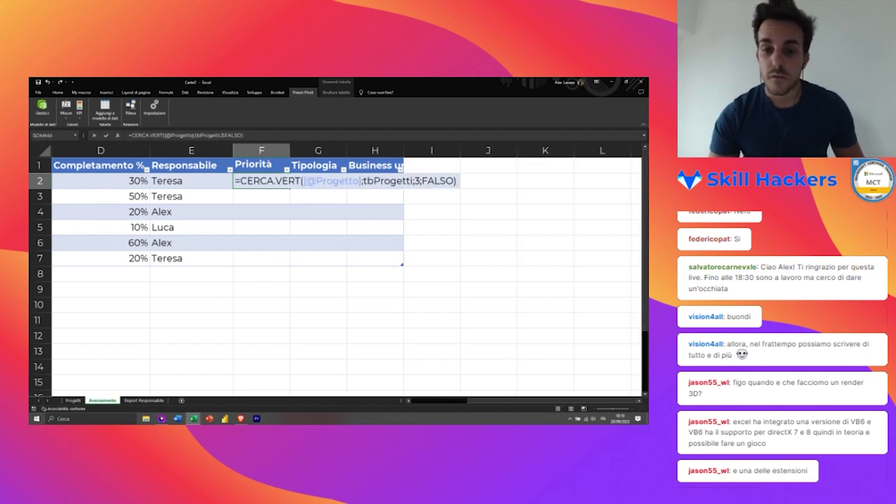
type("2")
key("Tab")
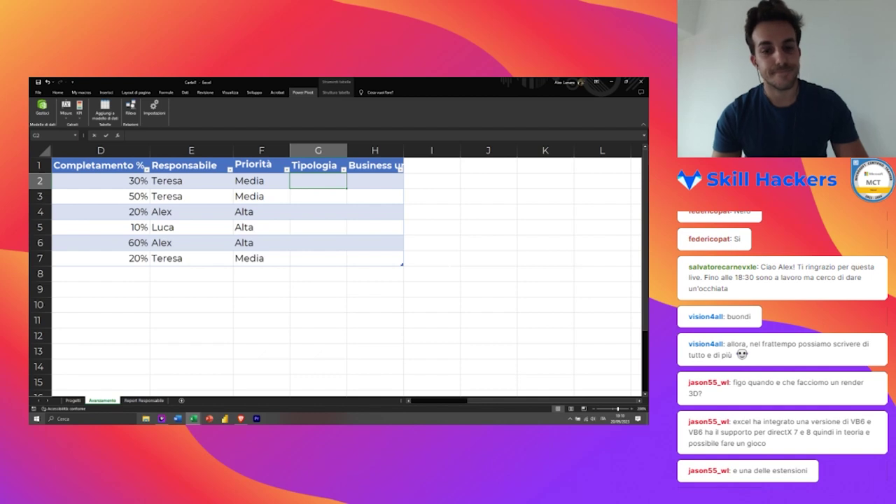
Step: Paste the lookup into G2 for Tipologia and into H2 for Business unit with column index 4
key("ctrl+v")
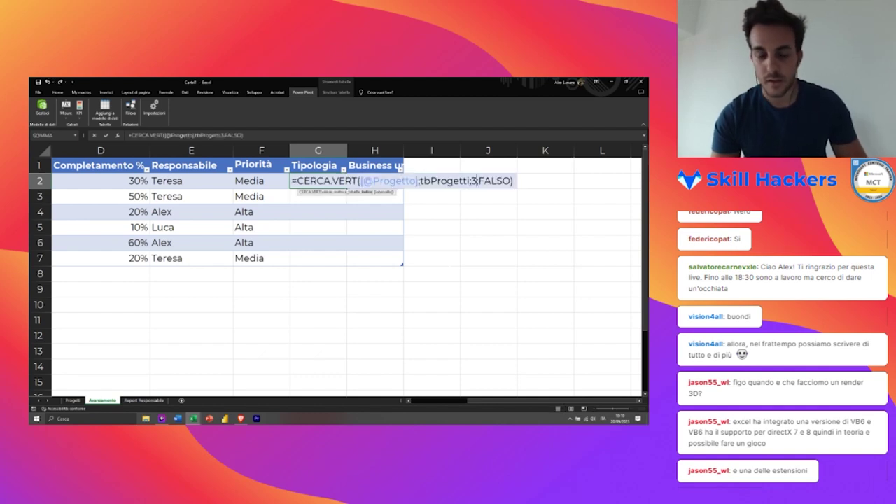
key("Tab")
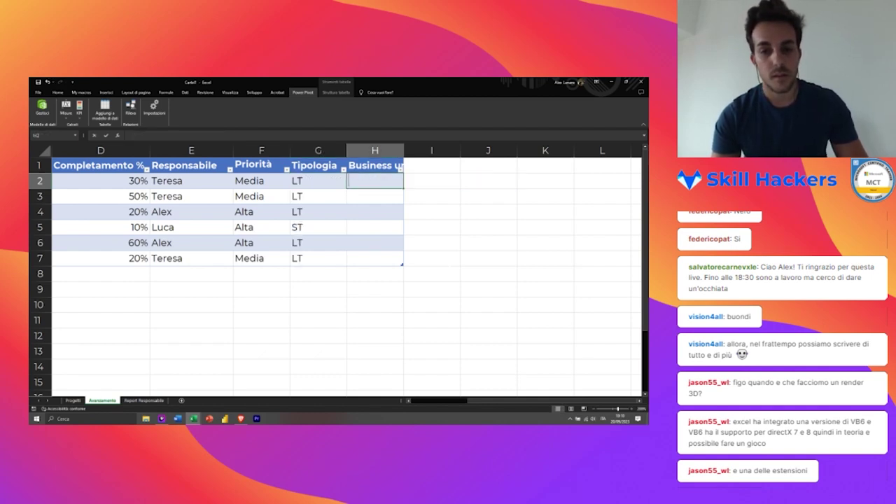
key("ctrl+v")
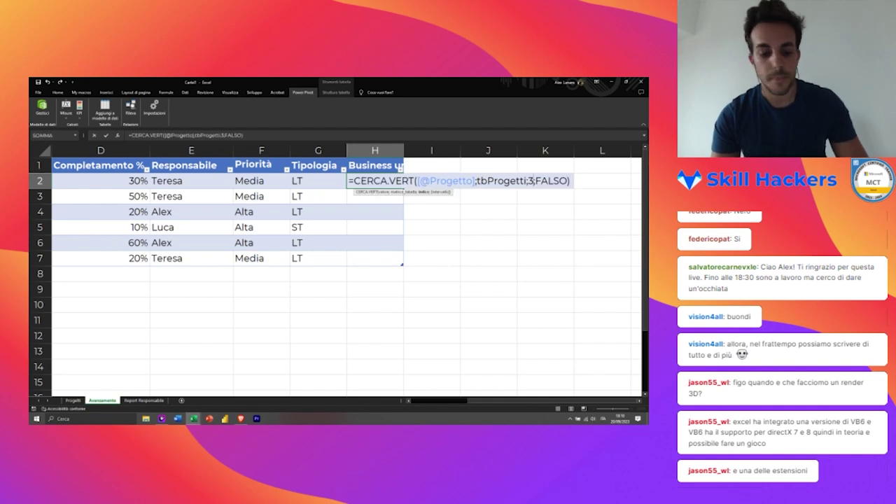
key("BackSpace")
type("4")
left_click(191, 196)
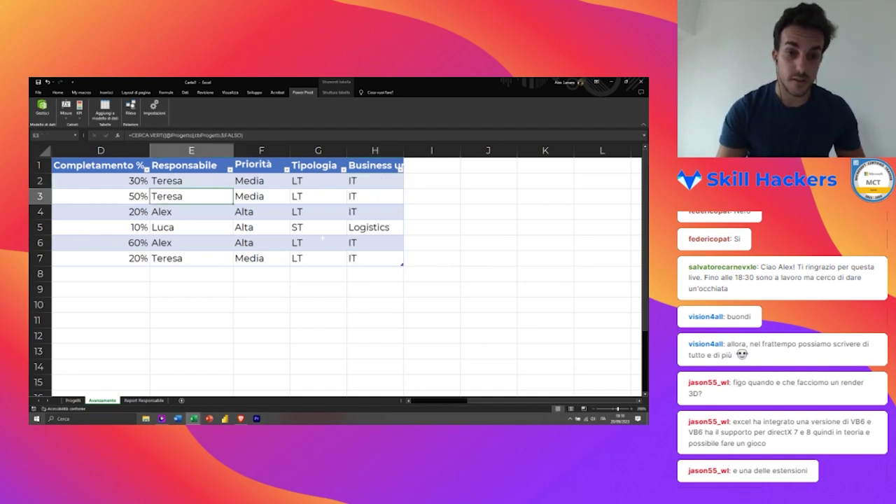
scroll(322, 238, "left", 3)
left_click(159, 227)
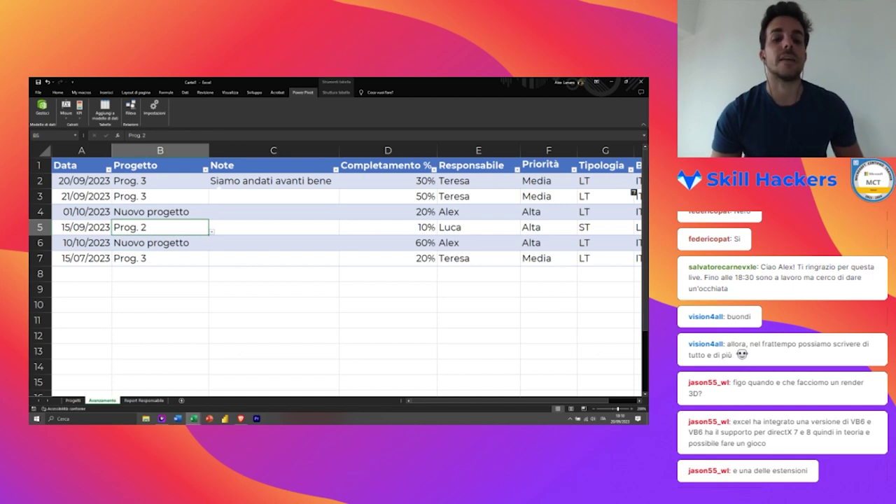
Step: Insert a pivot table from the progress table on the existing Report Responsabile sheet at B4
right_click(219, 182)
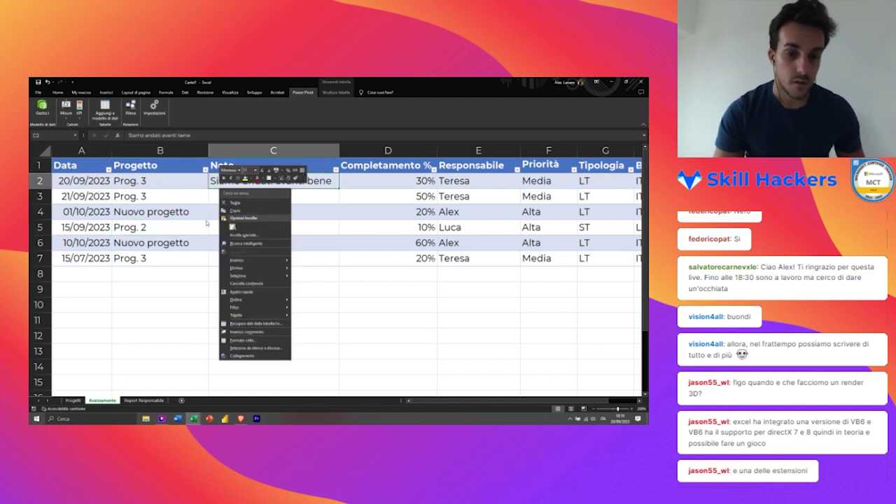
key("Escape")
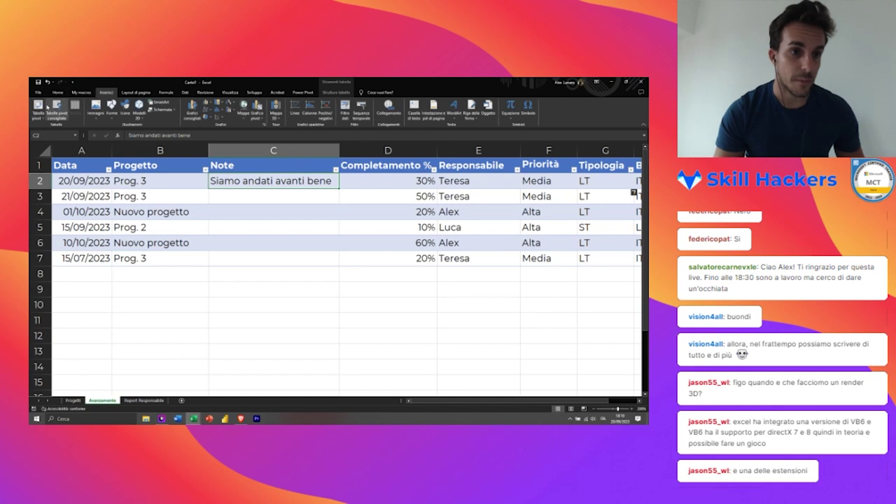
left_click(37, 106)
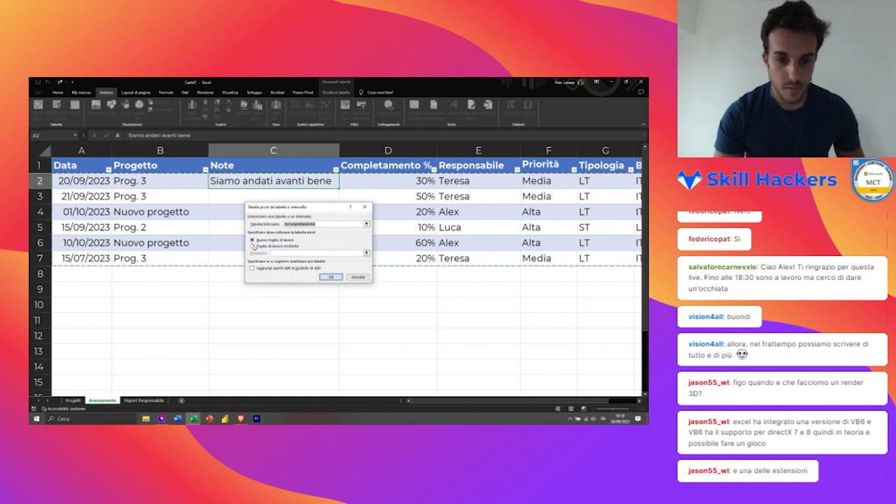
left_click(252, 246)
left_click(140, 400)
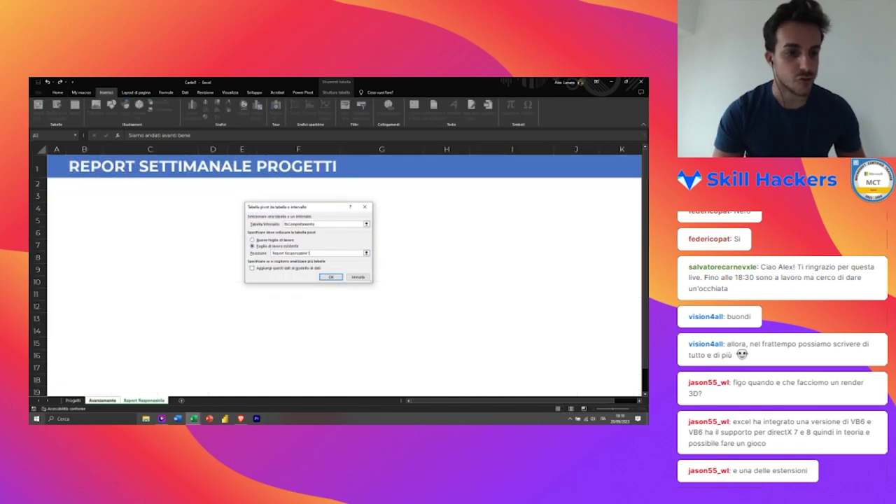
left_click(84, 208)
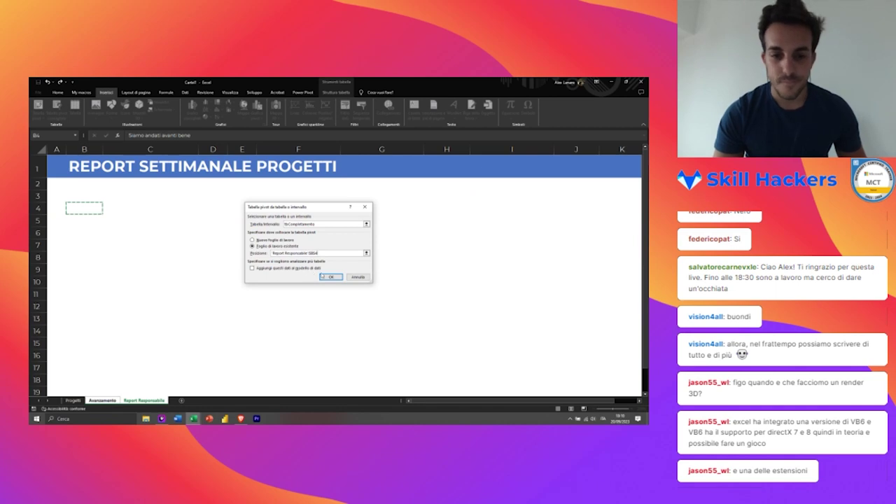
left_click(329, 277)
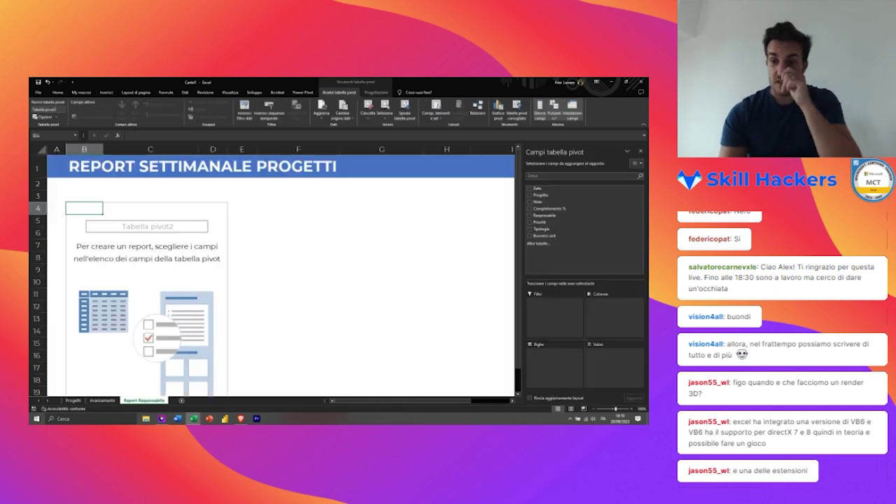
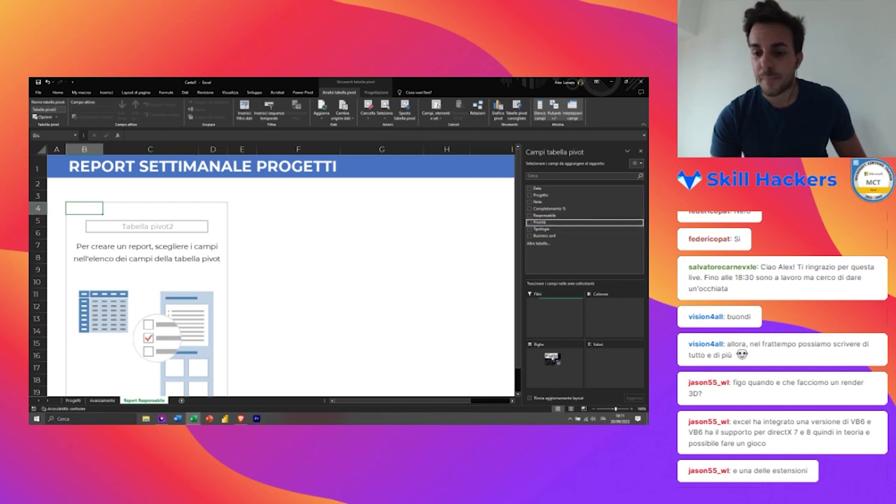
Step: Lay out the pivot with Priorità then Progetto as rows and summed Completamento % as values
left_click_drag(546, 222, 551, 359)
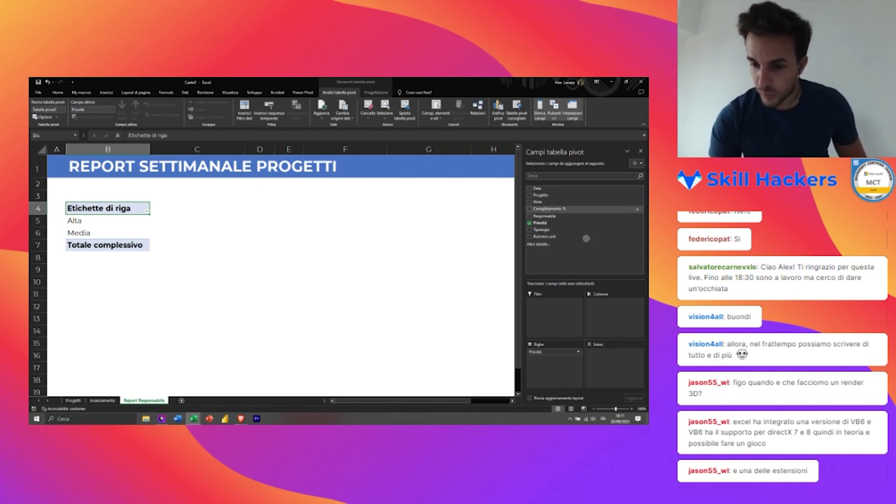
left_click_drag(585, 237, 611, 360)
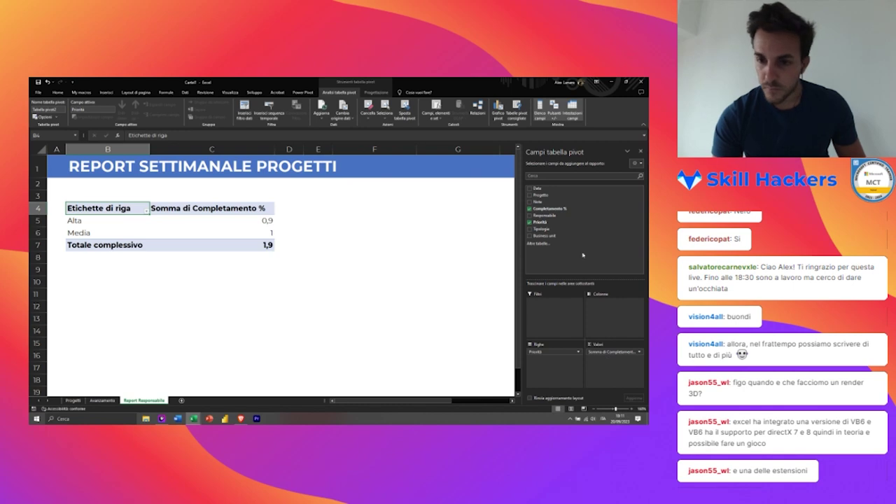
left_click_drag(541, 195, 553, 358)
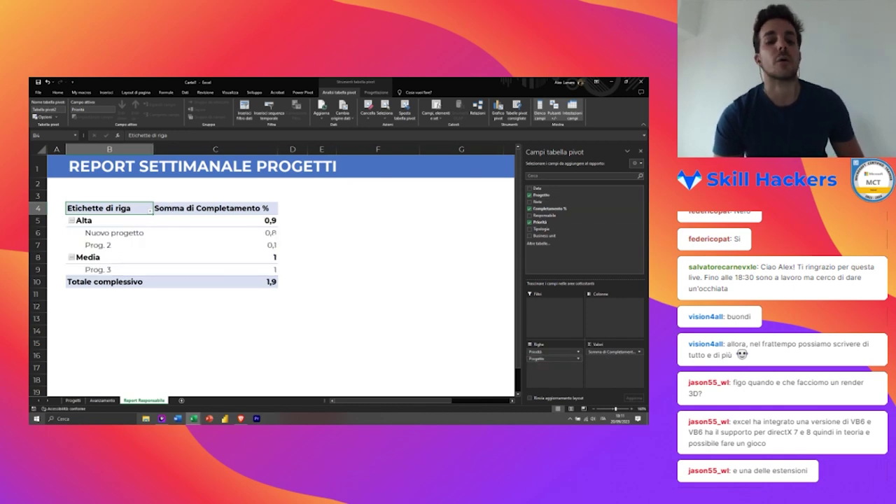
left_click(609, 352)
left_click(603, 348)
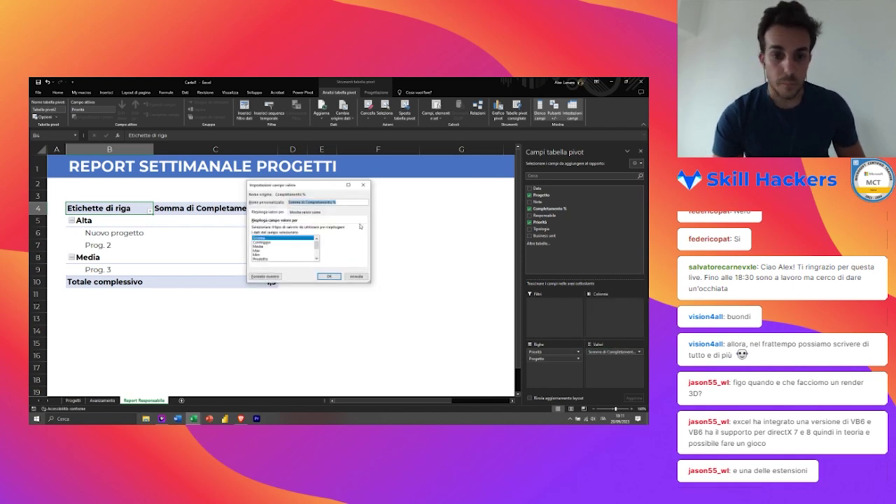
Step: Summarise completion by Max and rename the value field to 'Completamento %'
left_click(257, 249)
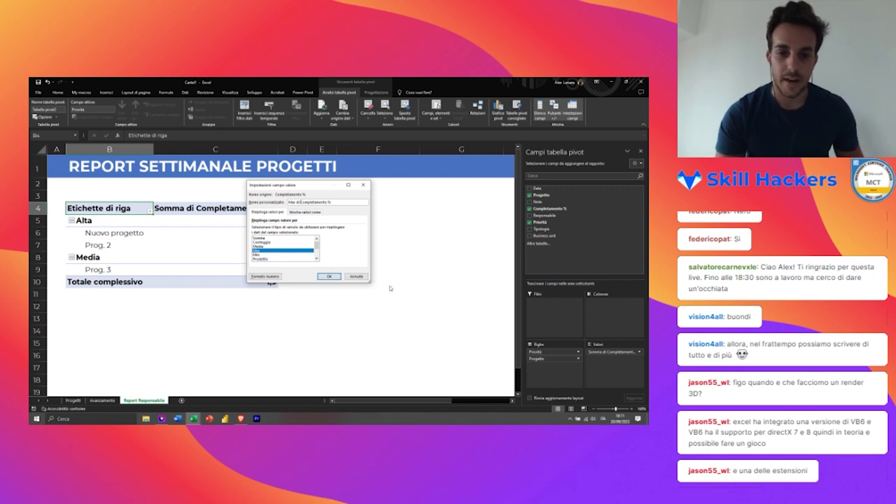
type("Completamento %")
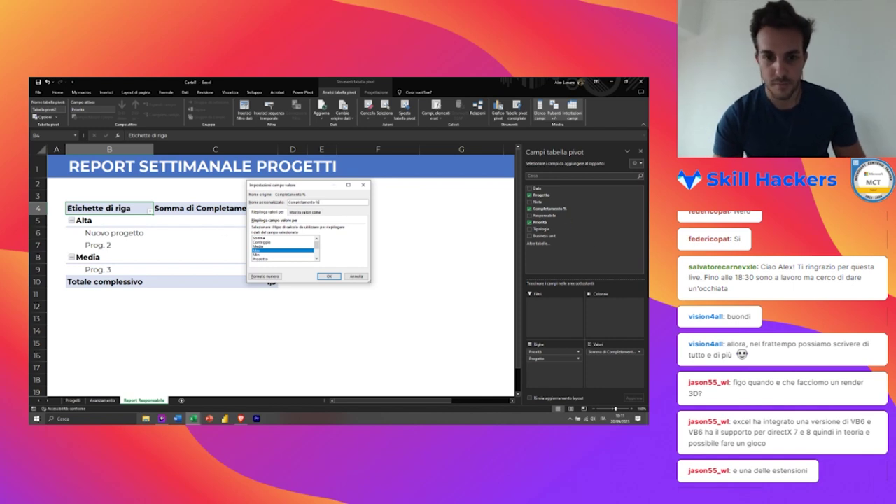
key("Return")
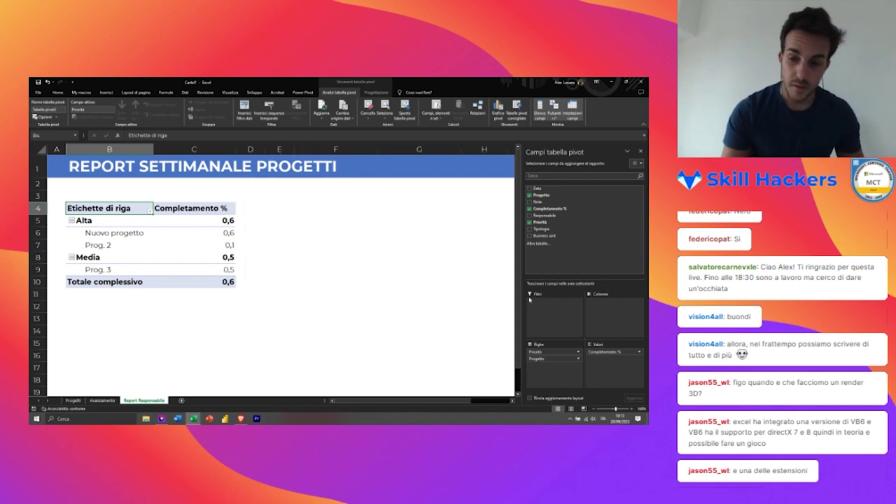
Step: Format the completion values as percentages, e.g. 60,00%
left_click(613, 353)
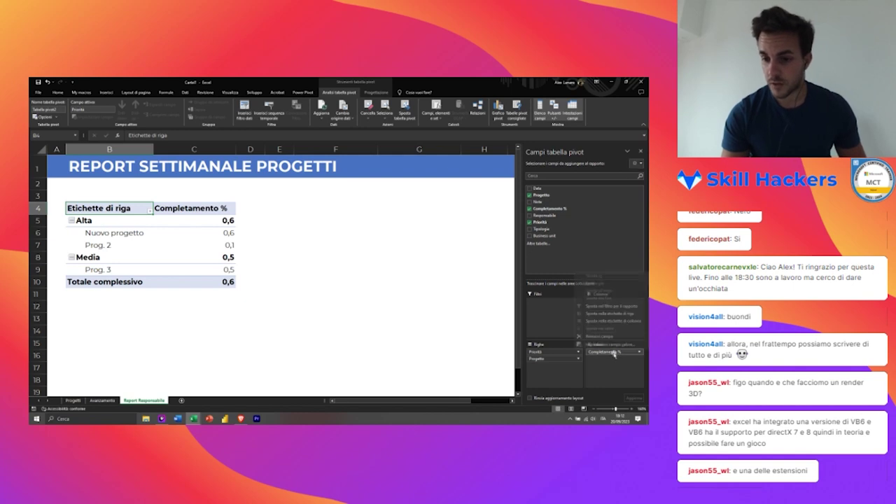
left_click(601, 345)
left_click(266, 277)
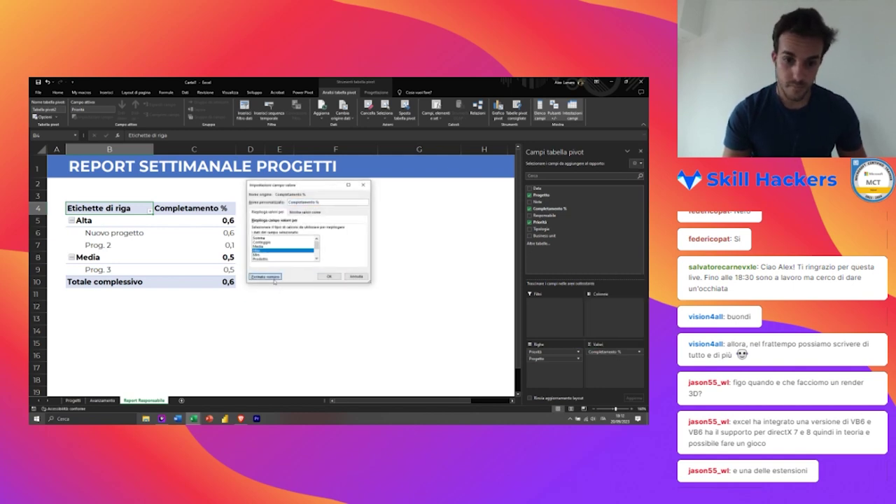
left_click(238, 209)
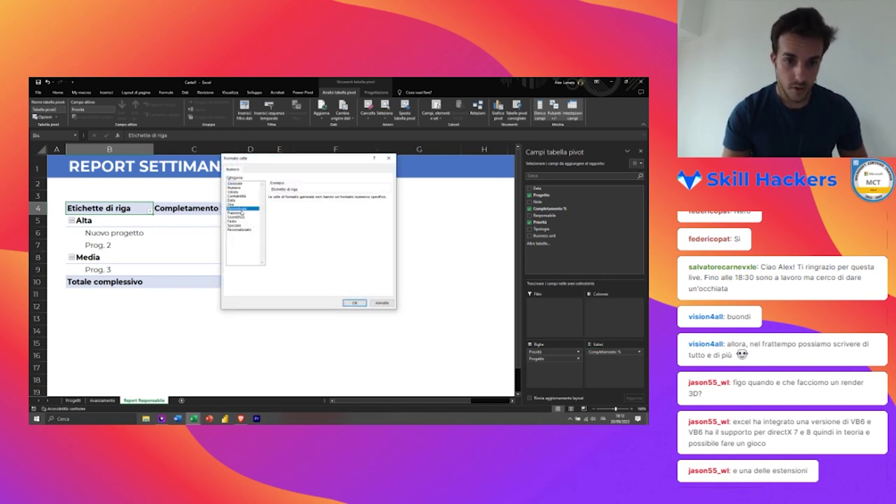
left_click(353, 303)
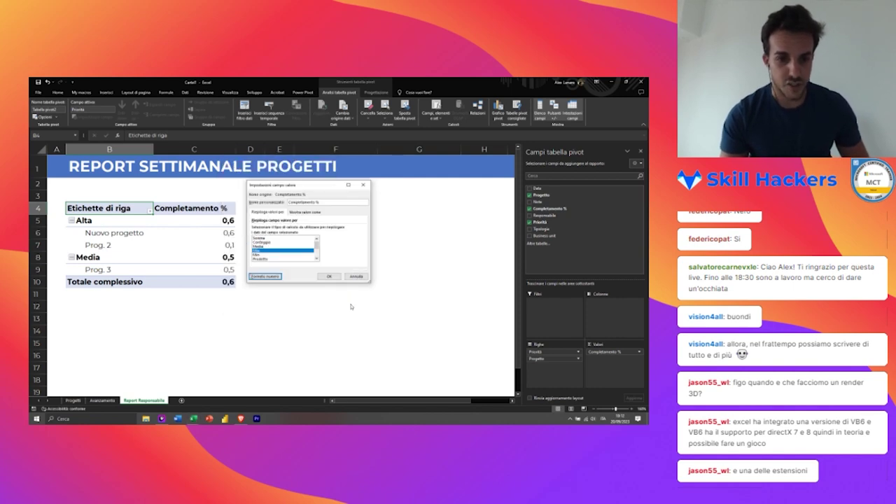
left_click(329, 277)
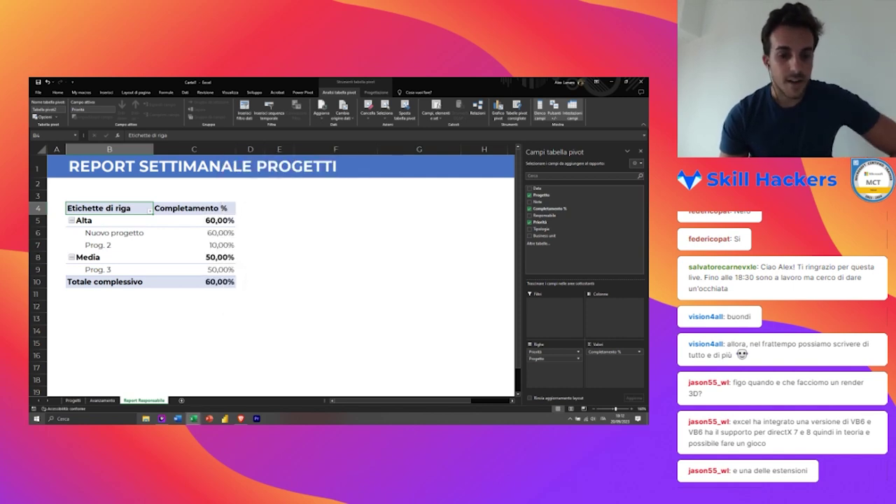
left_click(196, 233)
left_click(210, 245)
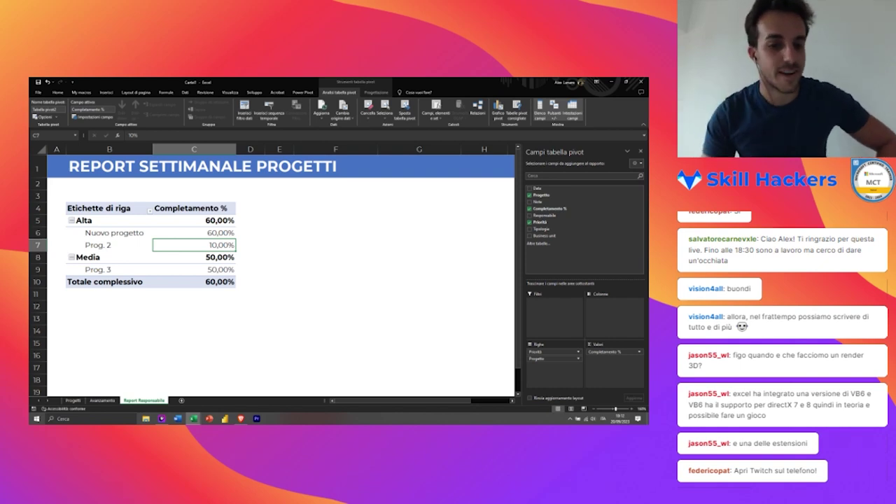
left_click(249, 245)
left_click(181, 220)
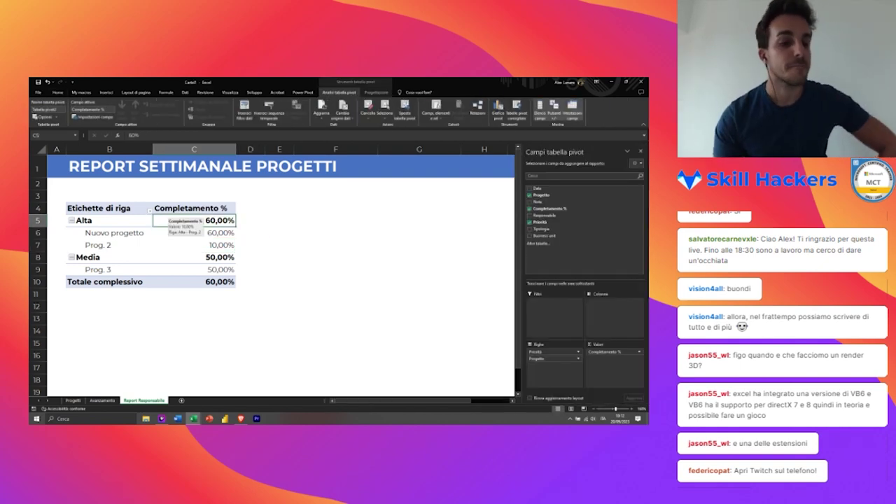
left_click(280, 245)
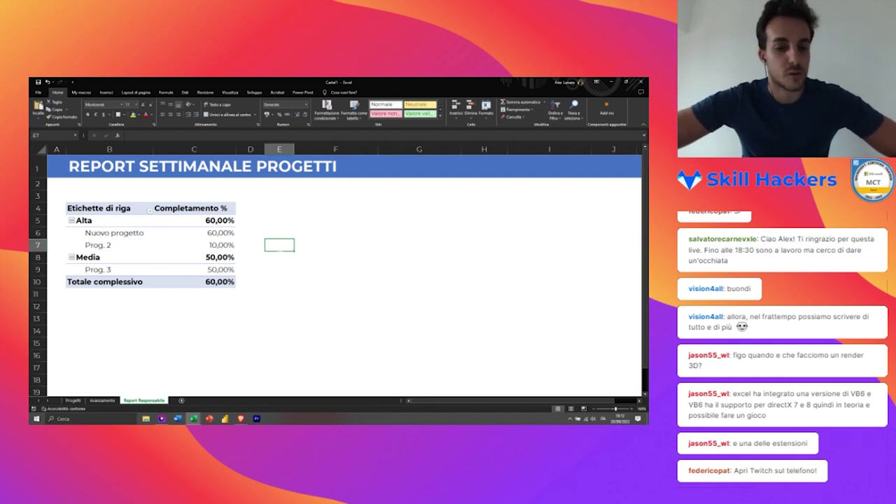
left_click(250, 208)
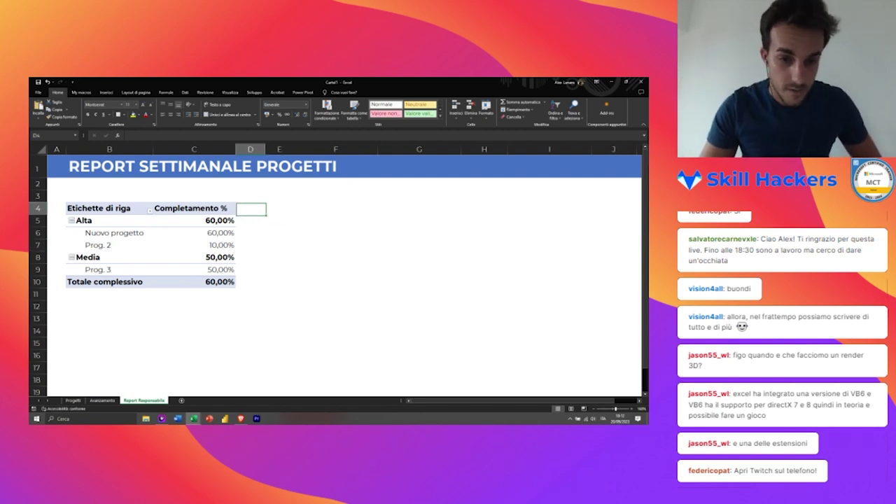
left_click(194, 220)
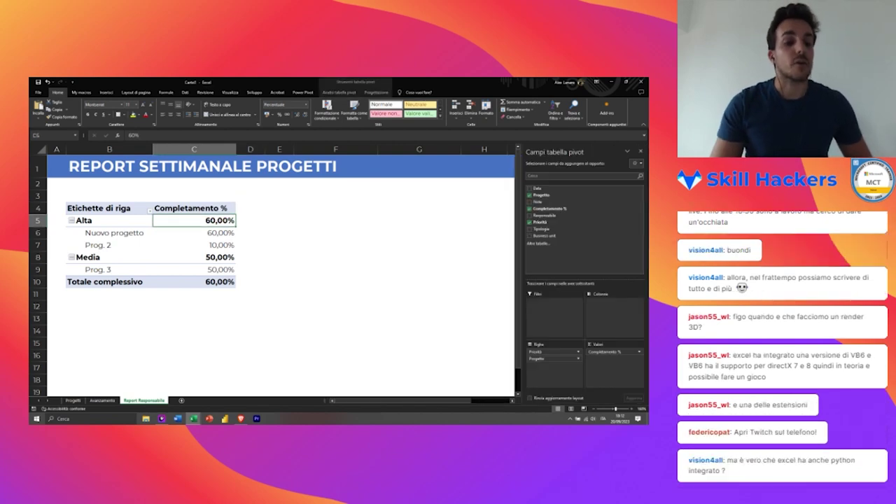
Step: Apply a blue pivot style and retitle the row header cell B4 to 'Priorità'
left_click(105, 208)
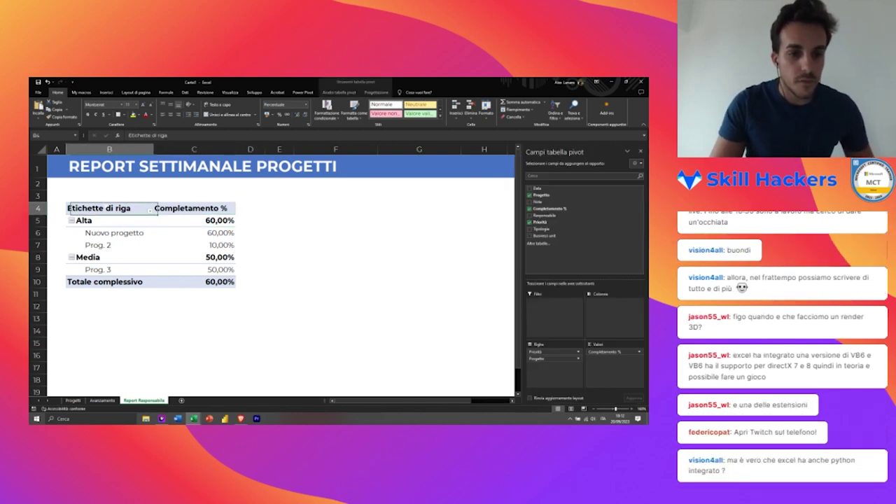
left_click(376, 92)
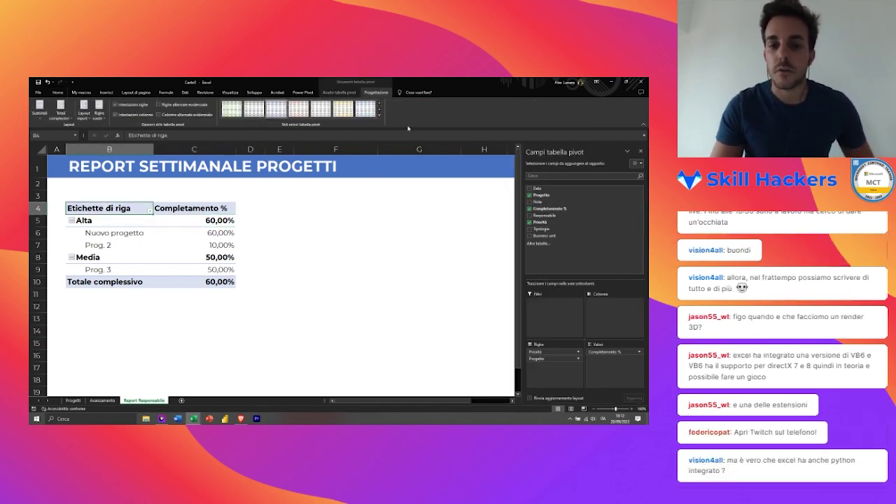
left_click(379, 117)
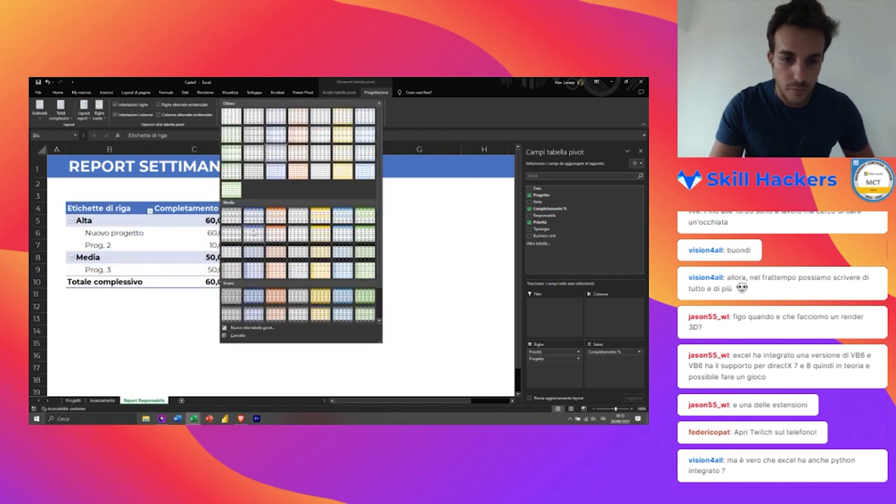
left_click(253, 232)
type("Pri")
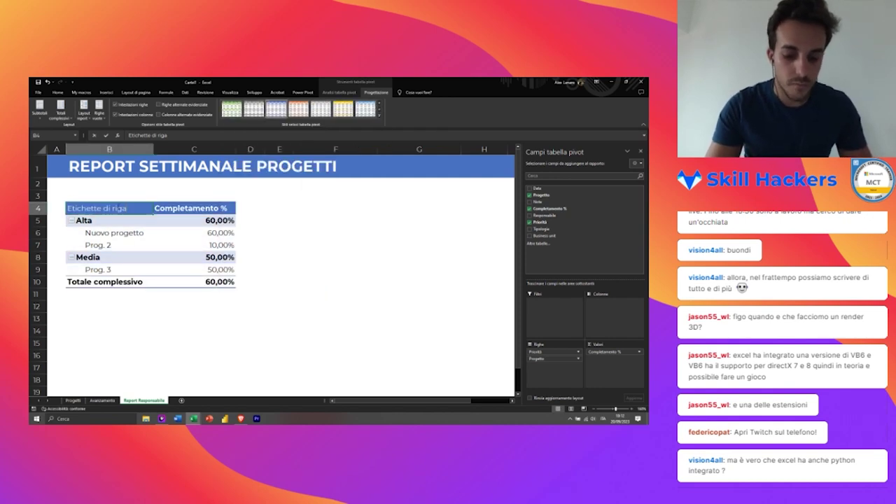
type("orità")
key("Return")
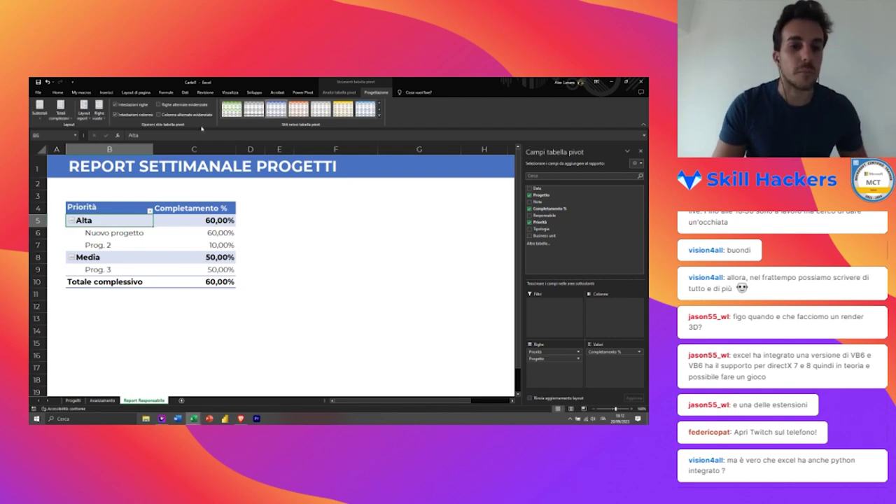
Step: Turn off grand totals for rows and columns in the pivot
left_click(60, 111)
left_click(77, 127)
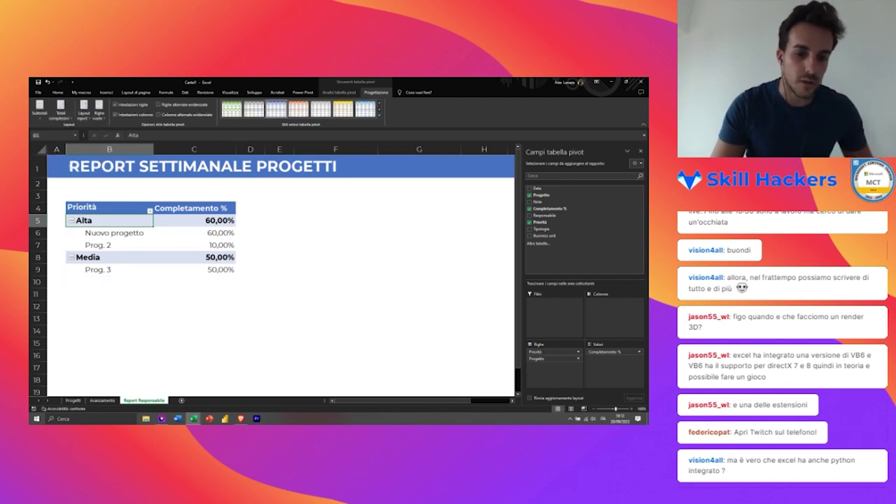
left_click(193, 293)
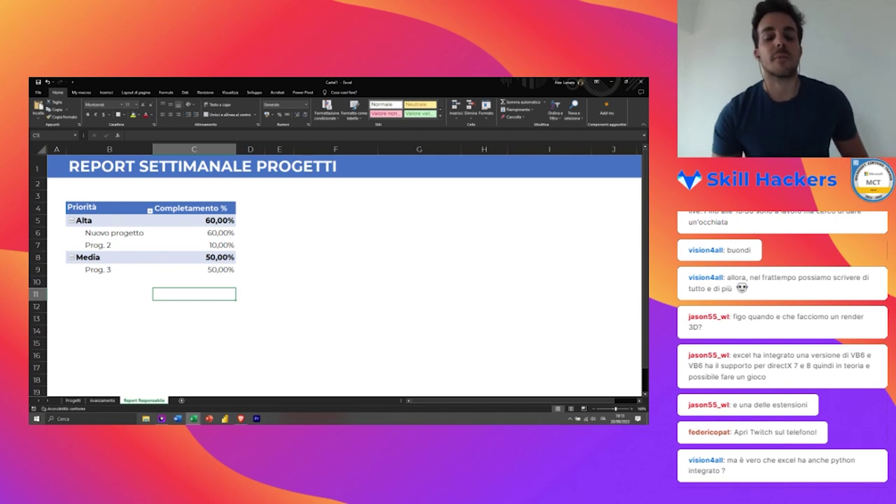
left_click(279, 208)
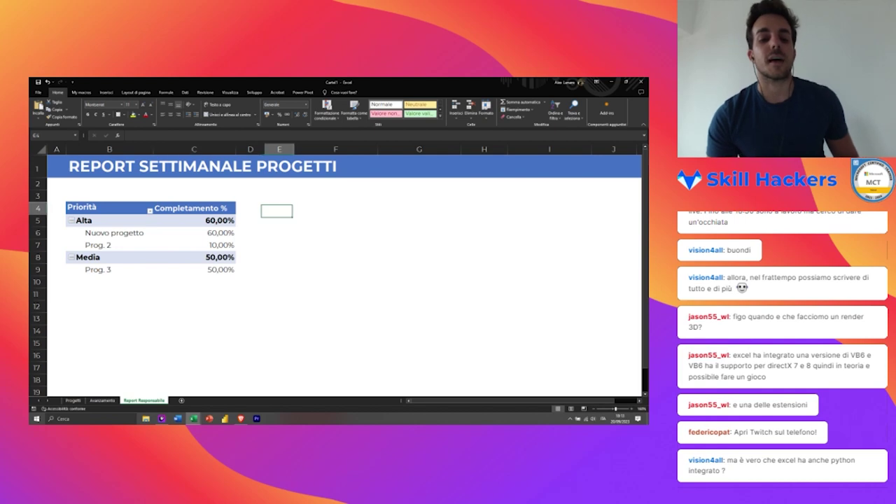
left_click(186, 93)
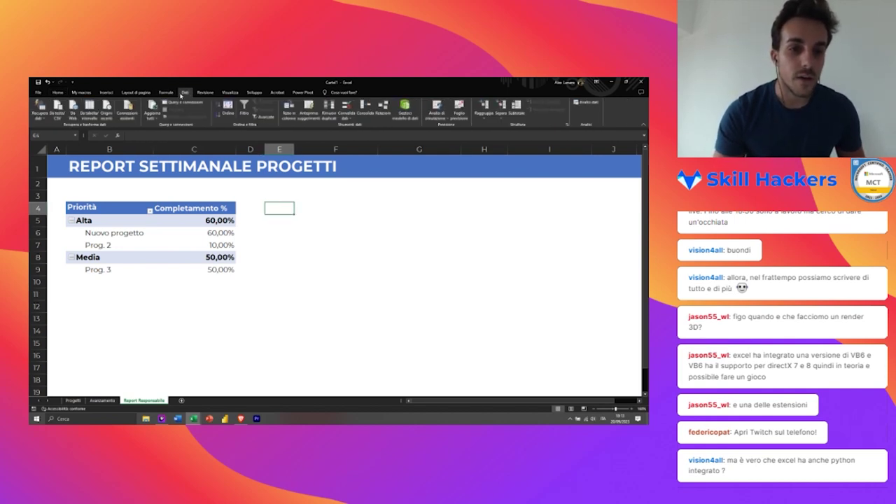
left_click(106, 92)
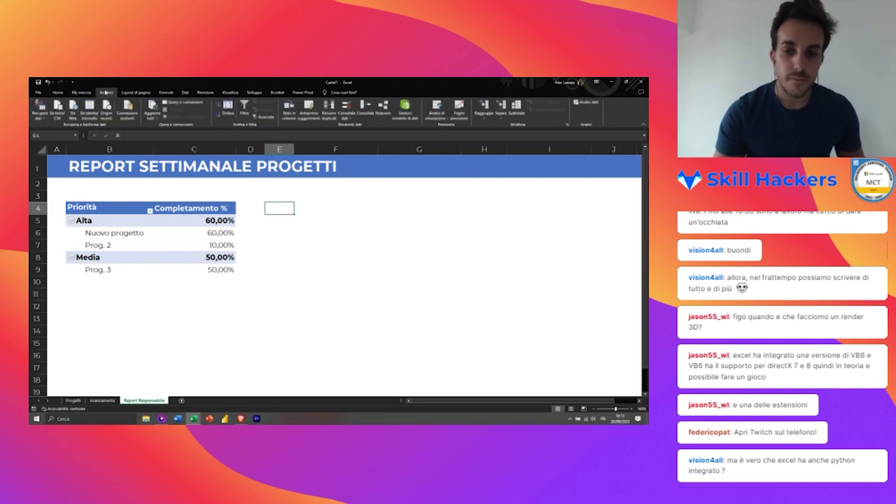
left_click(102, 400)
key("Down")
key("Down")
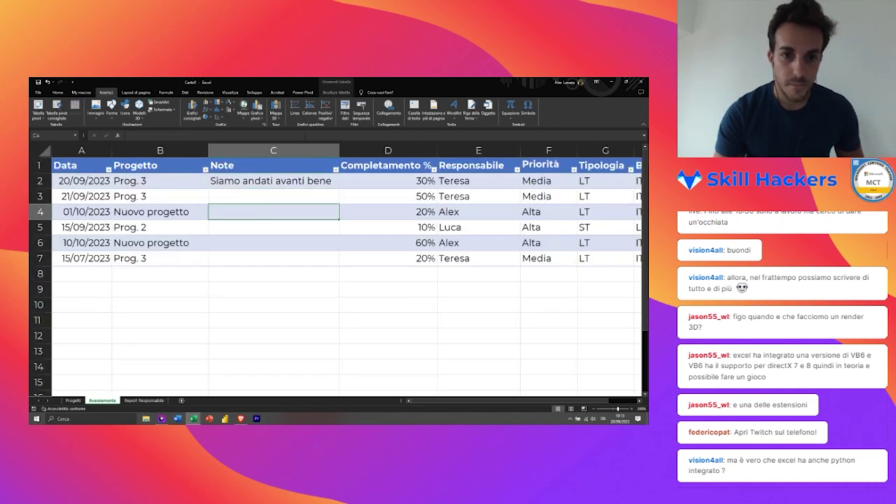
left_click(206, 103)
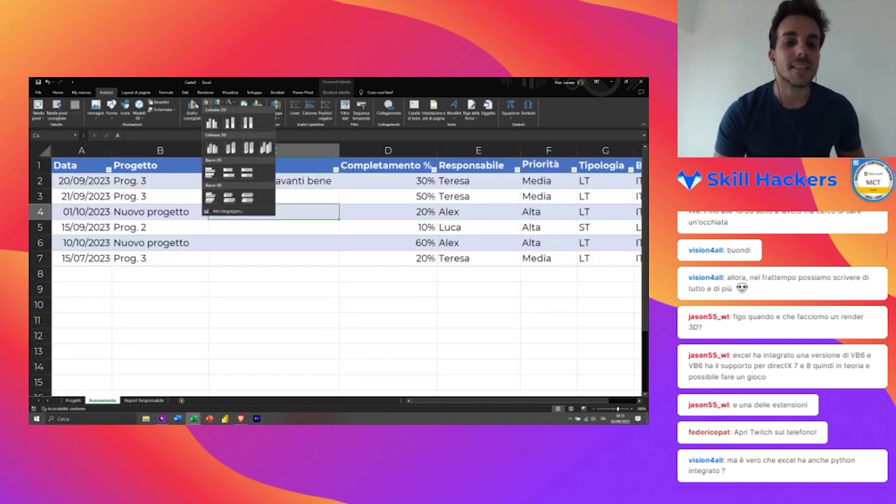
left_click(193, 109)
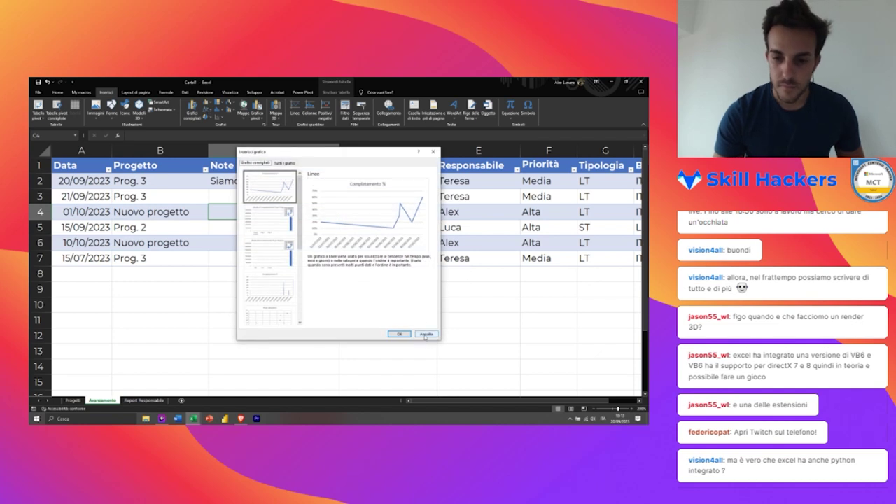
left_click(425, 334)
left_click(207, 111)
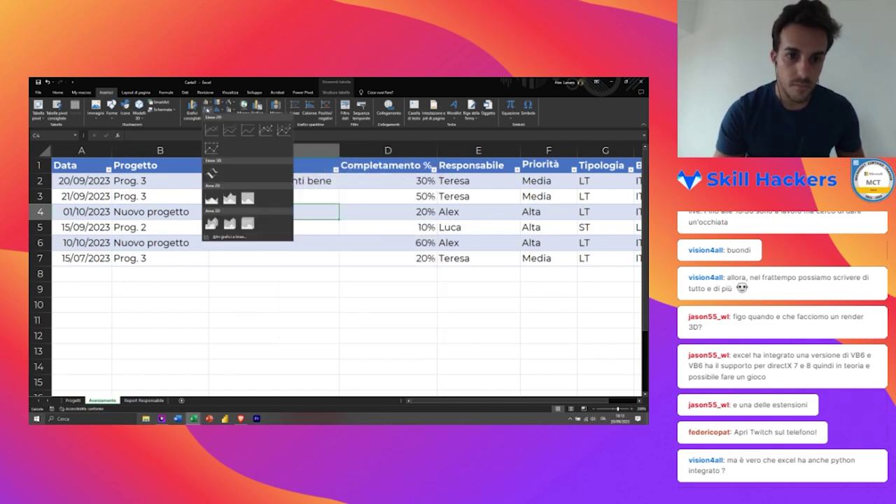
left_click(211, 130)
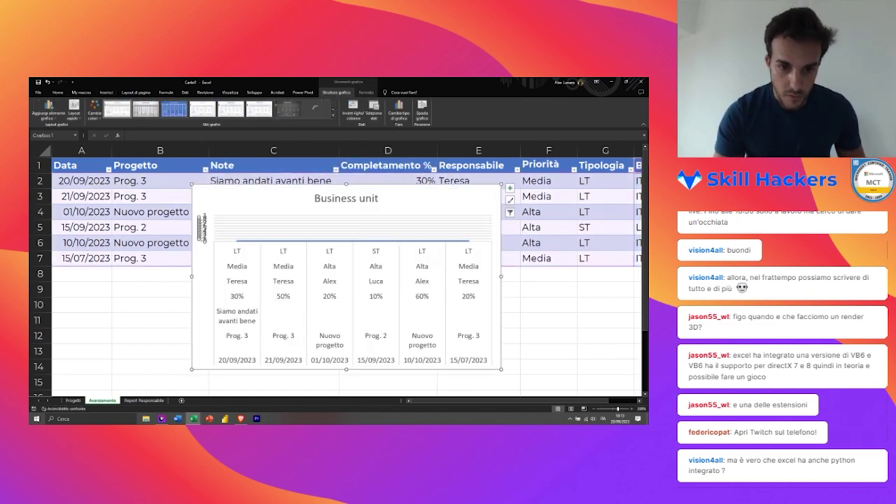
key("ctrl+z")
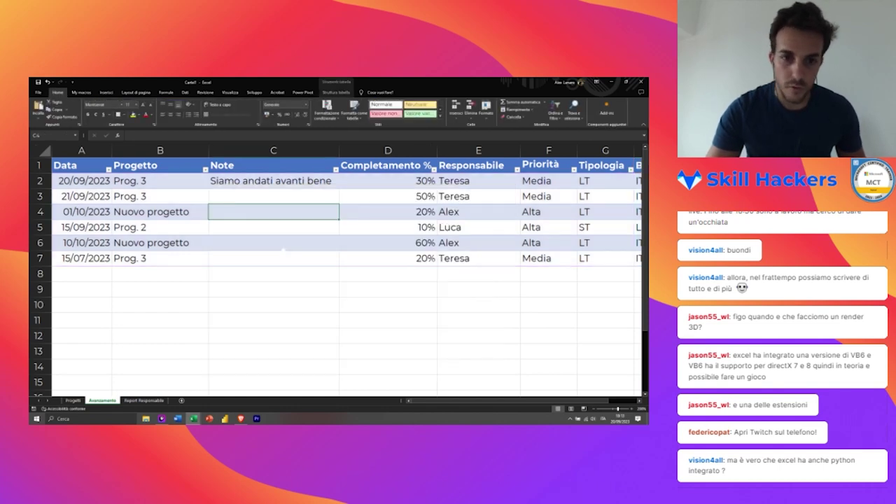
Step: Insert a pivot chart from the project table on the Report Responsabile sheet at G4
left_click(105, 93)
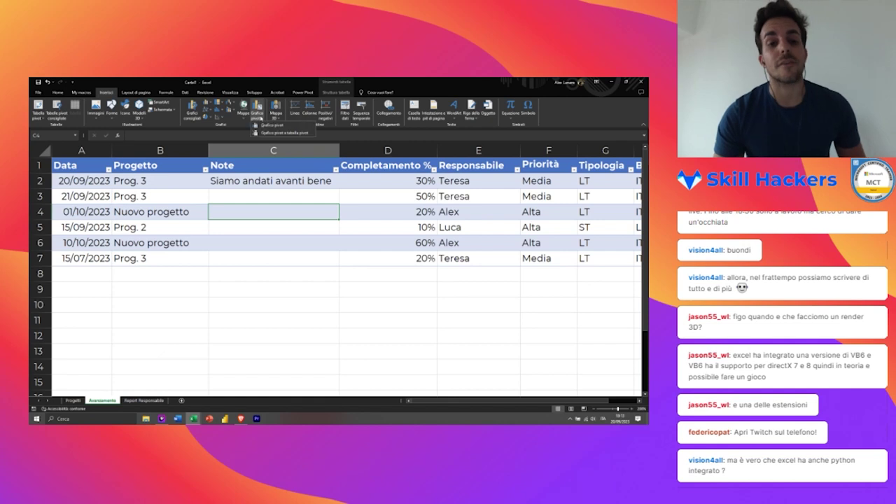
left_click(261, 118)
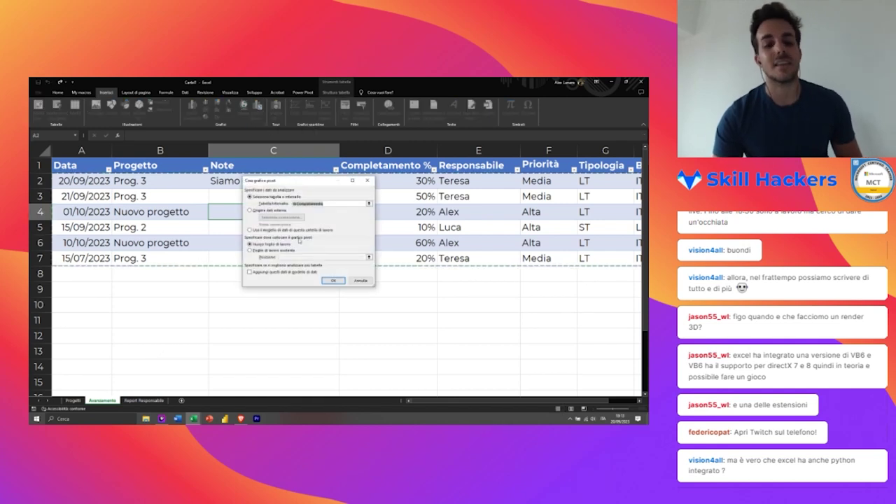
left_click(266, 250)
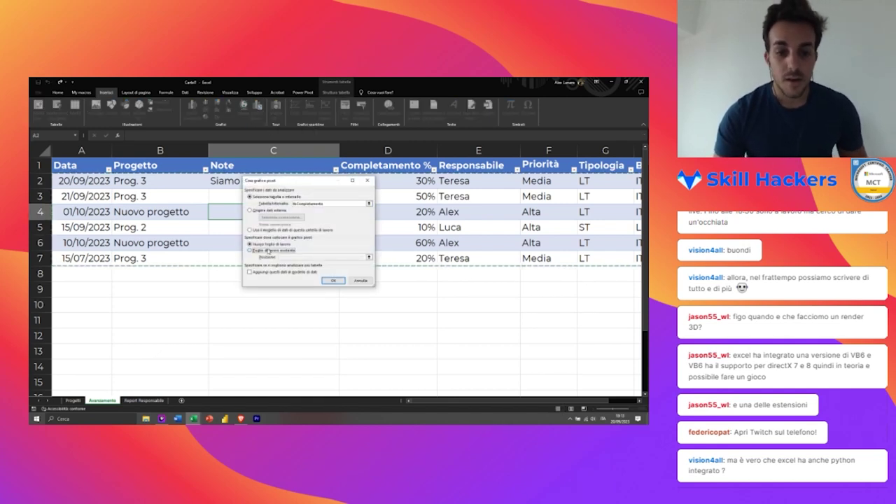
left_click(158, 401)
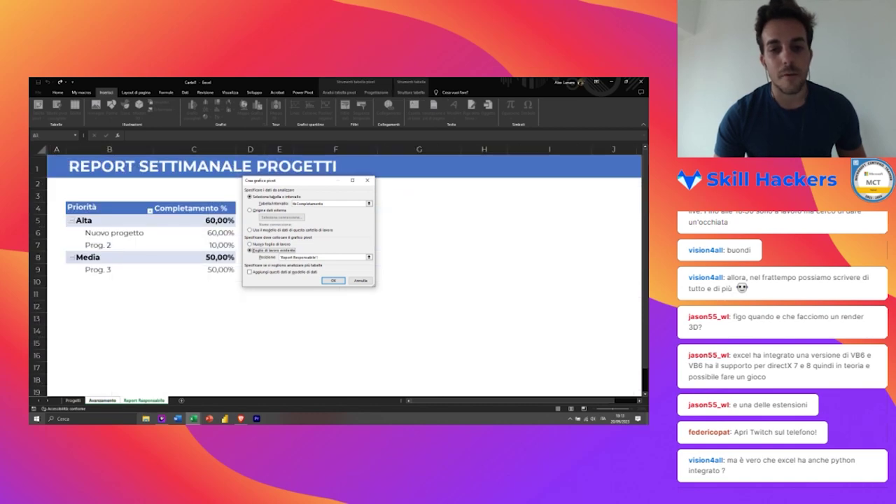
left_click(418, 208)
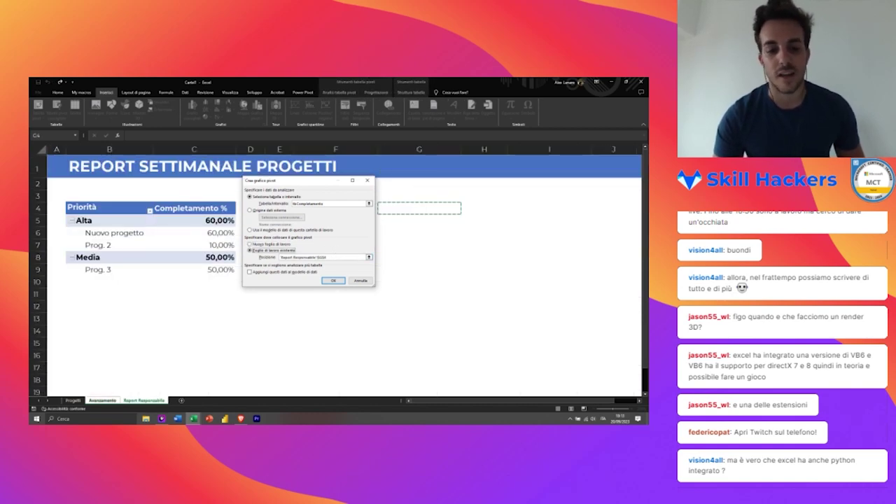
left_click(333, 281)
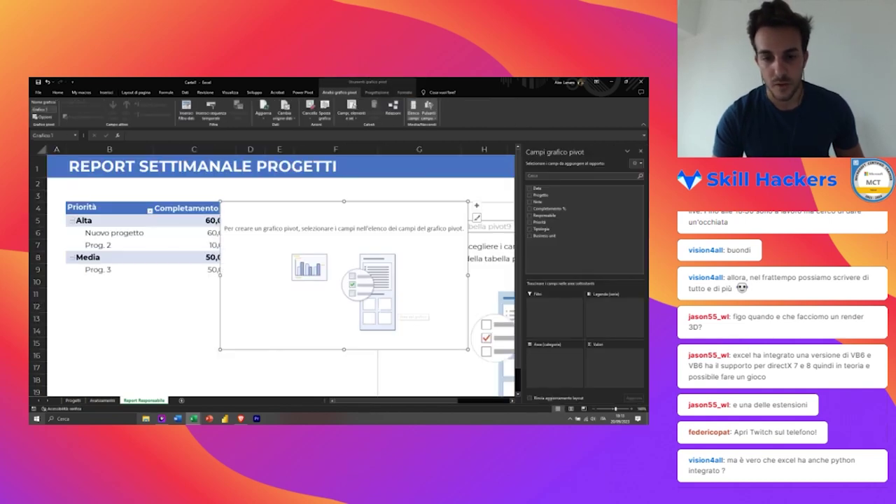
Step: Set up the chart's pivot with Data as rows, Progetto as columns and summed Completamento % as values
left_click_drag(344, 308, 237, 327)
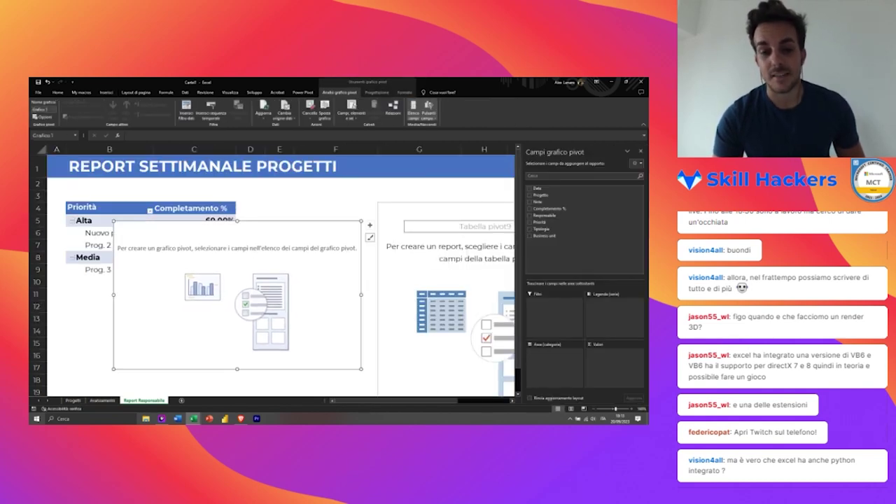
scroll(280, 280, "right", 3)
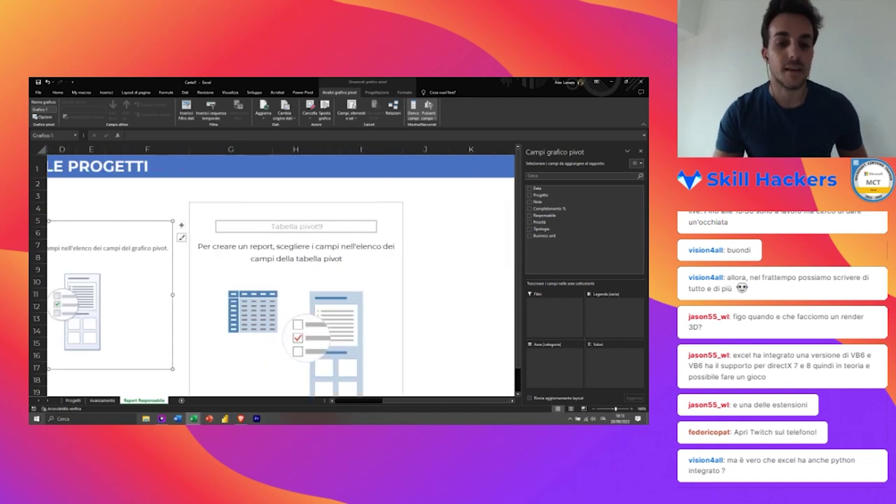
left_click(231, 208)
scroll(231, 208, "left", 3)
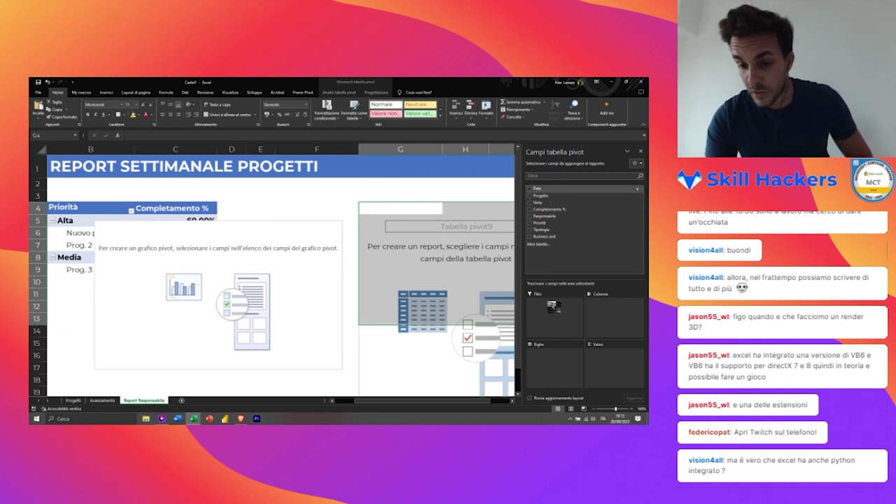
left_click_drag(537, 188, 550, 377)
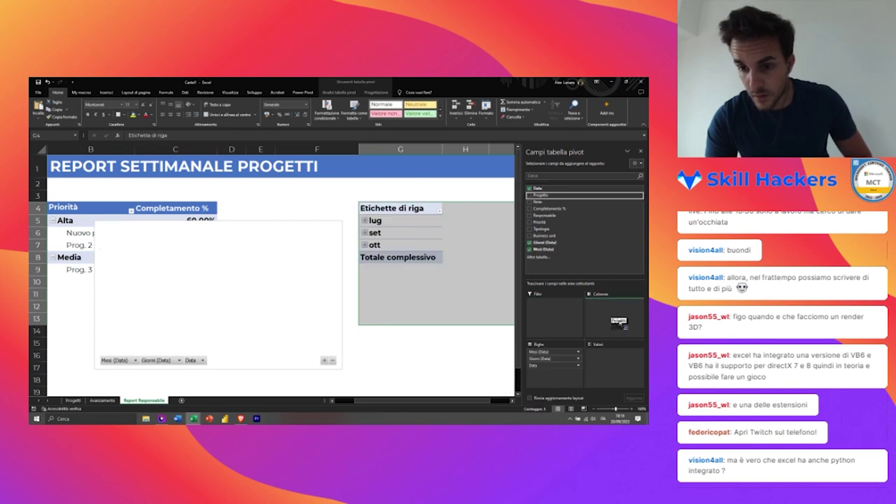
left_click_drag(540, 195, 617, 319)
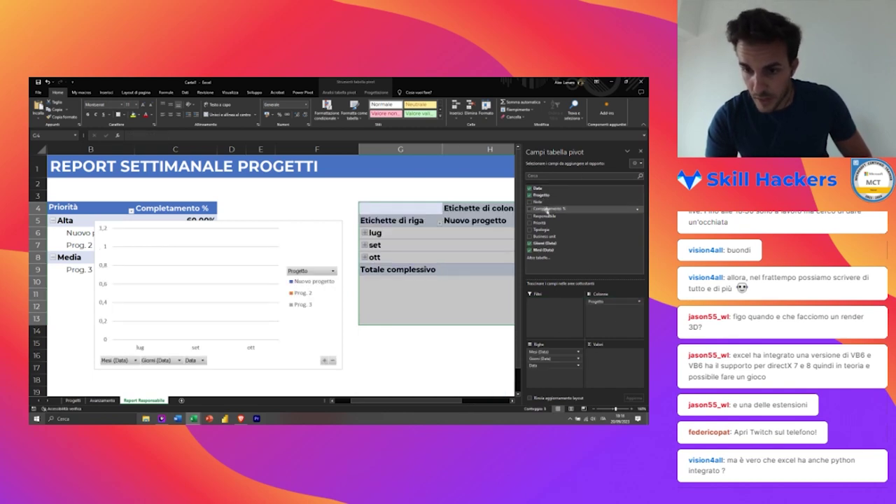
left_click_drag(585, 273, 608, 359)
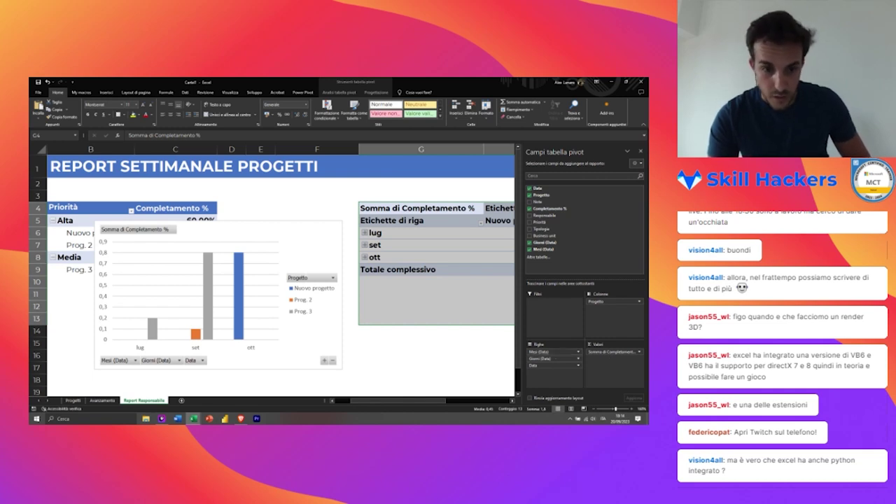
right_click(301, 230)
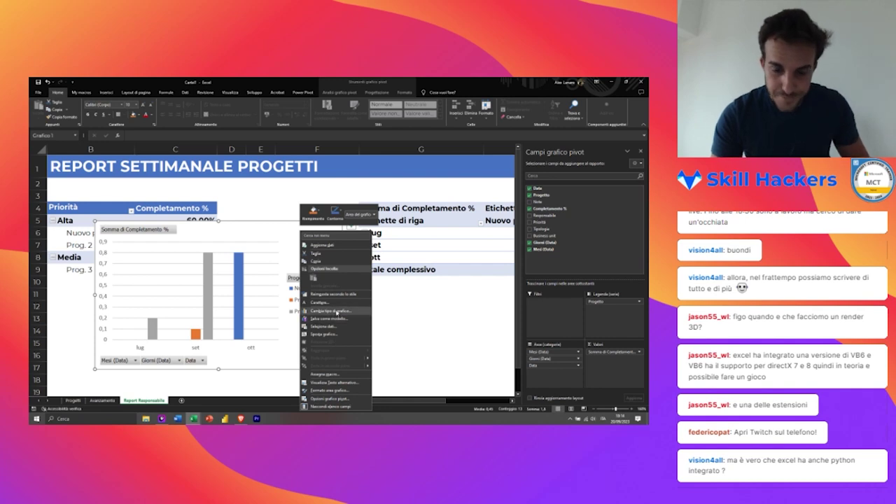
Step: Change the pivot chart type to a line chart
left_click(336, 311)
left_click(267, 197)
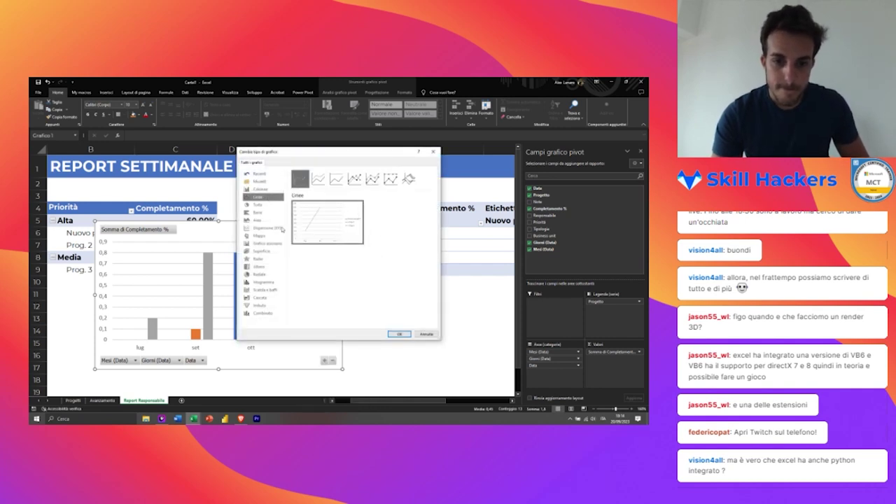
left_click(397, 334)
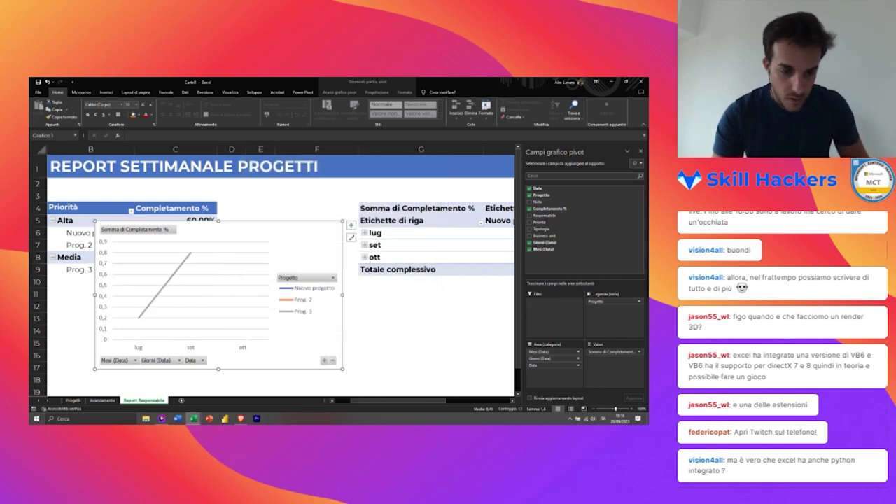
left_click(308, 278)
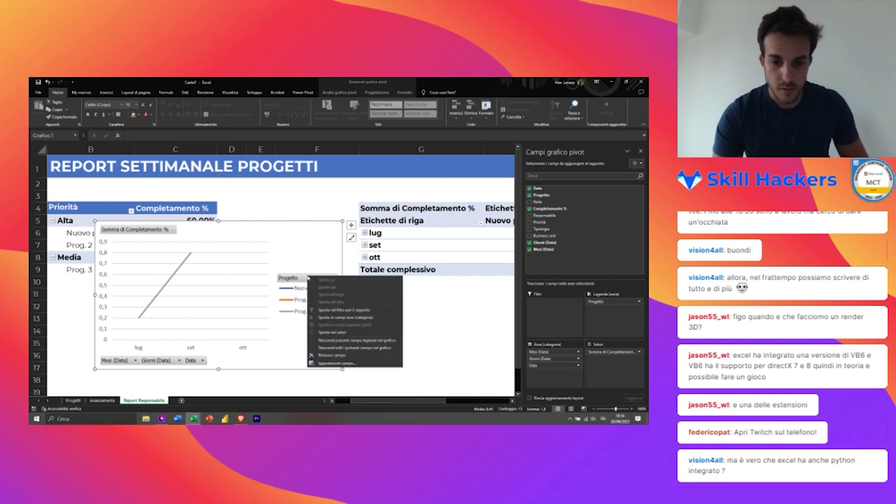
left_click(350, 341)
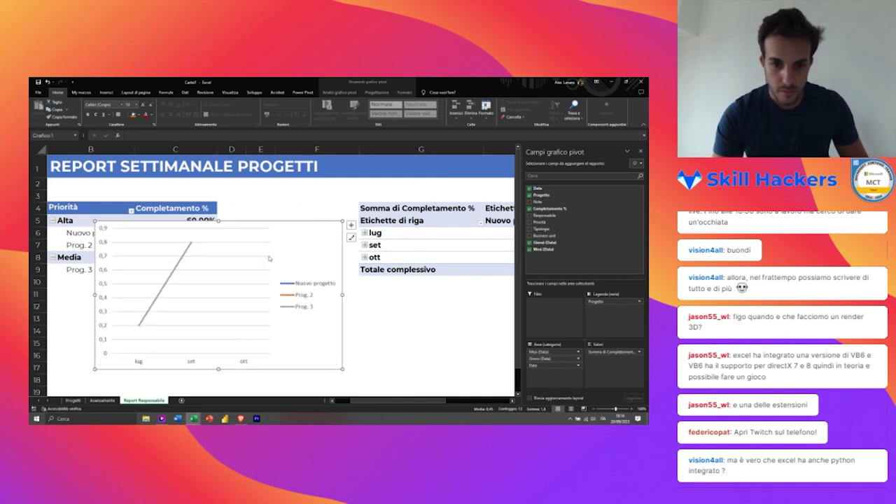
Step: Delete columns E:F and place the widened chart beside the Priorità summary
left_click_drag(224, 231, 329, 314)
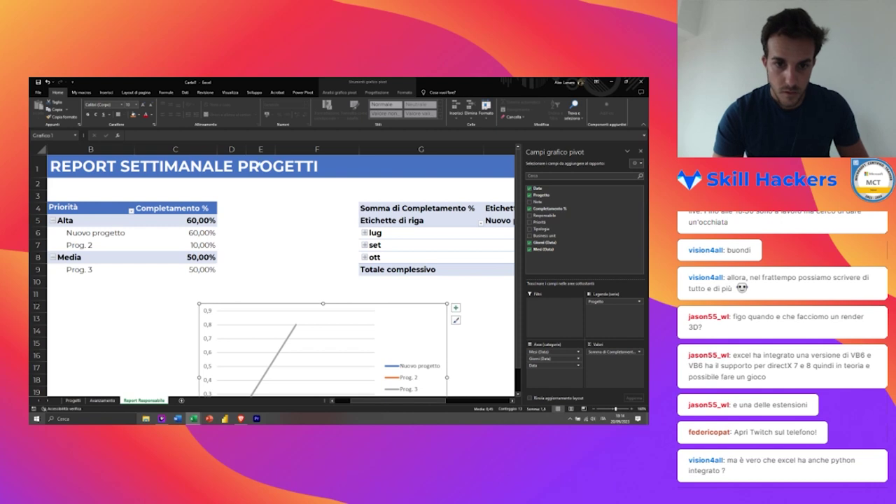
left_click_drag(260, 149, 277, 150)
right_click(277, 150)
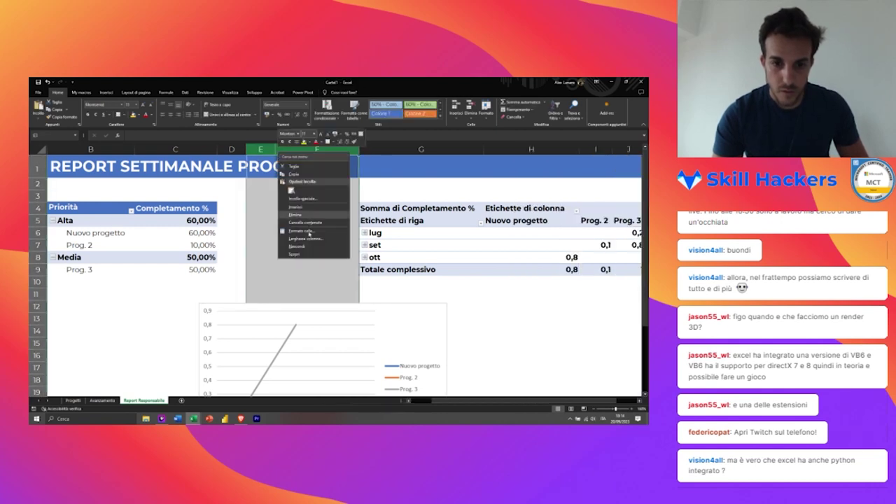
left_click(303, 214)
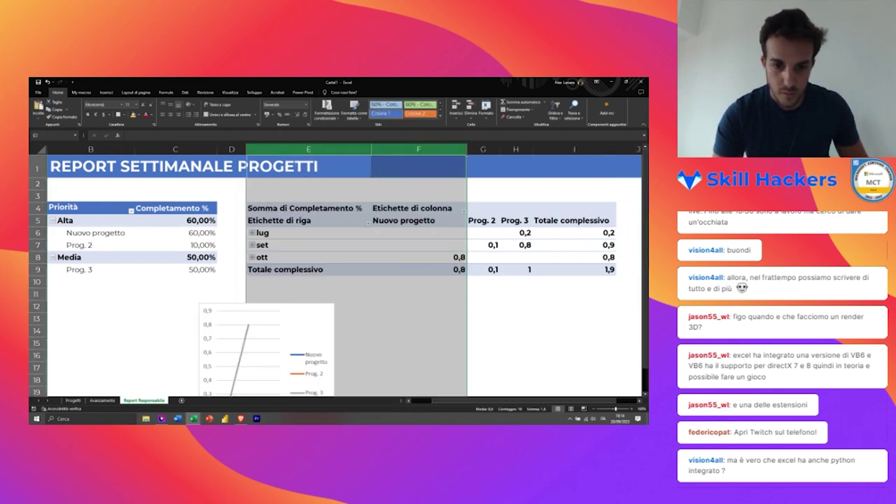
left_click(266, 349)
left_click_drag(266, 350, 316, 261)
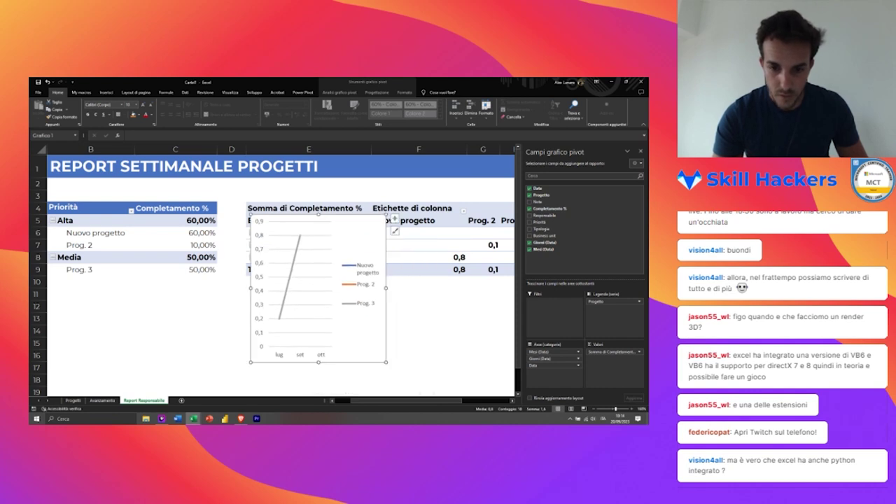
left_click_drag(384, 287, 461, 287)
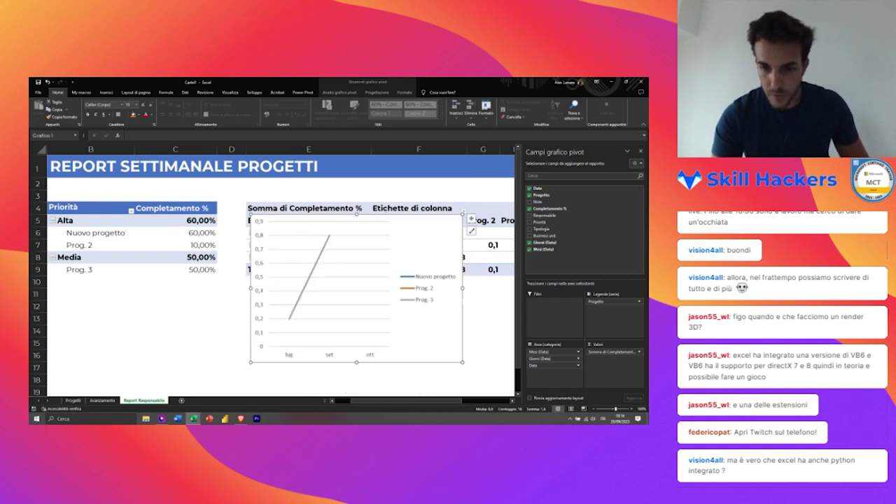
Step: Summarise the monthly pivot's Completamento % by Max and move the chart below it
left_click(614, 351)
left_click(592, 344)
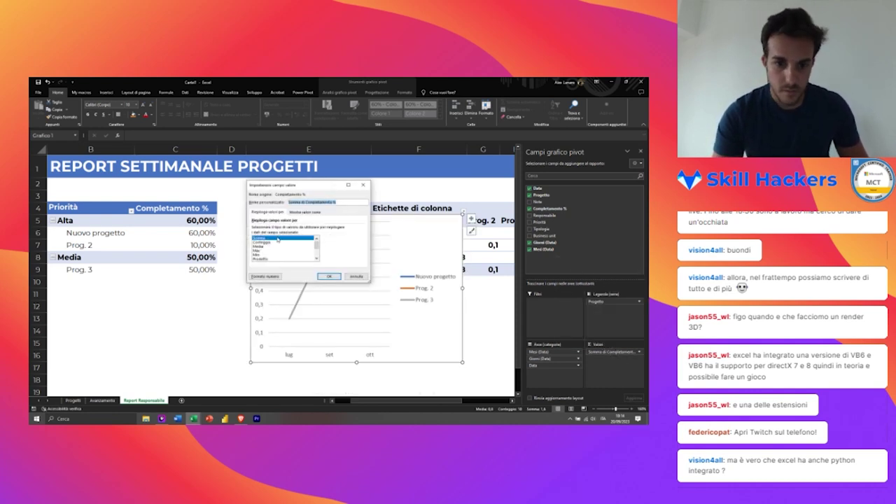
left_click(257, 251)
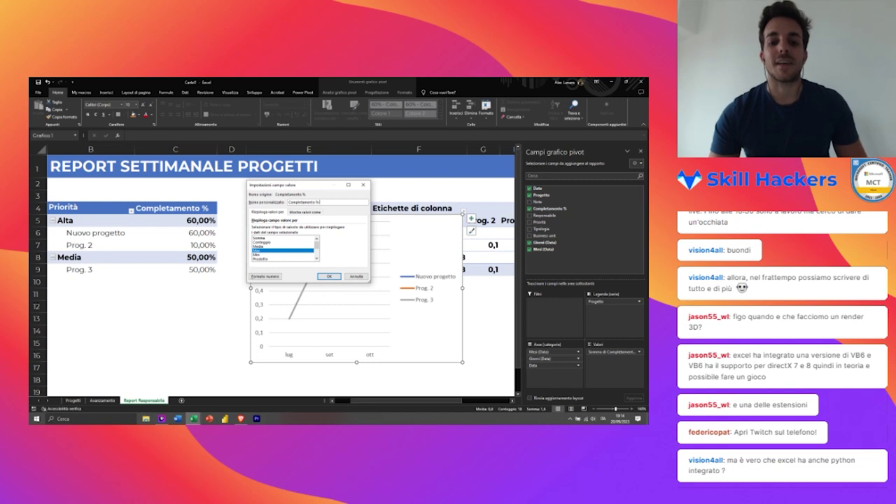
key("Return")
left_click_drag(336, 287, 332, 370)
Step: Apply a lighter banded blue style to the monthly pivot table
left_click(382, 159)
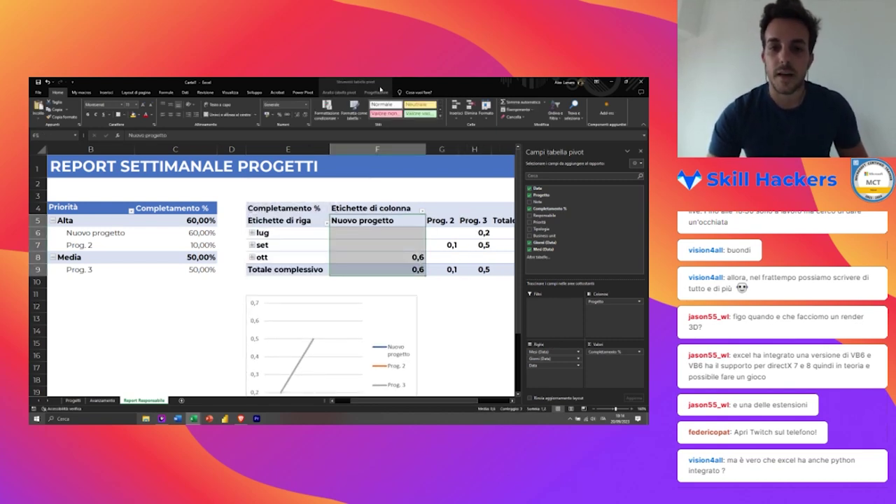
left_click(376, 93)
left_click(380, 117)
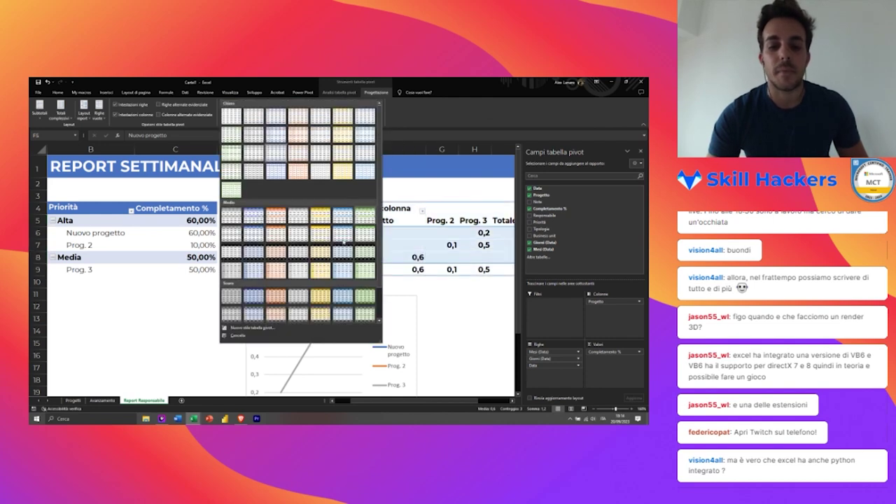
left_click(370, 129)
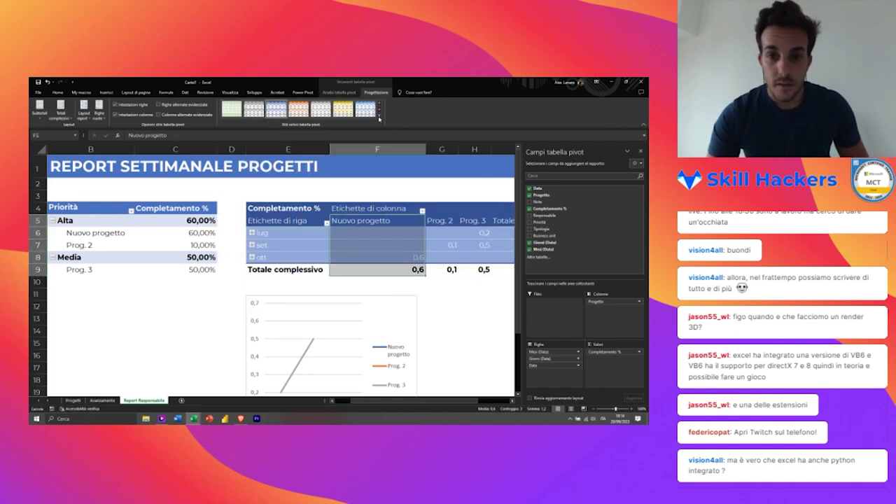
left_click(379, 116)
left_click(265, 234)
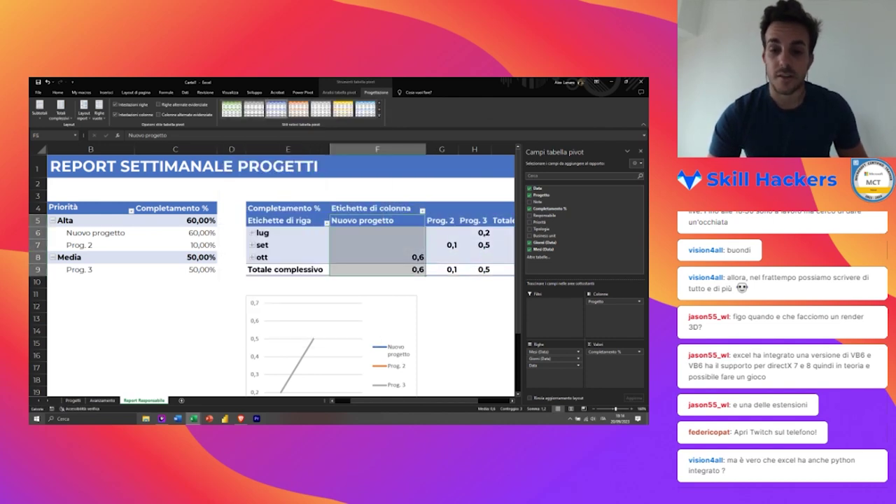
left_click(441, 305)
scroll(339, 273, "down", 1)
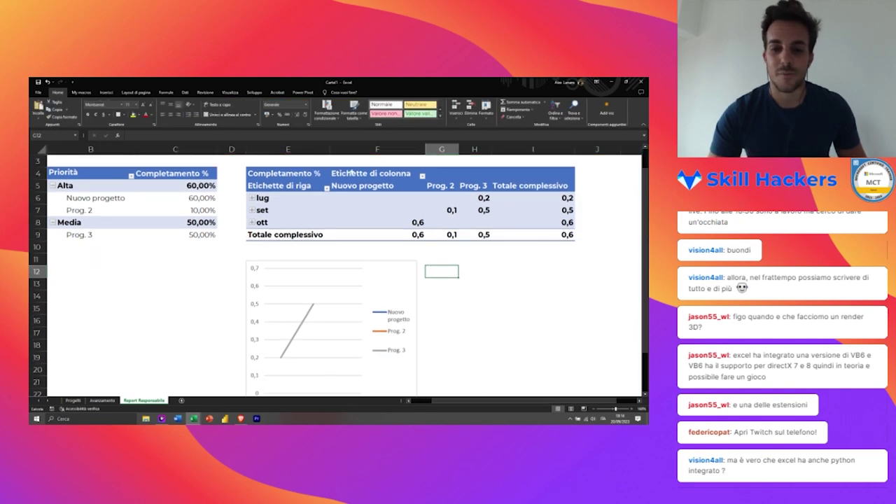
Step: Widen the completion line chart to the right
left_click(349, 173)
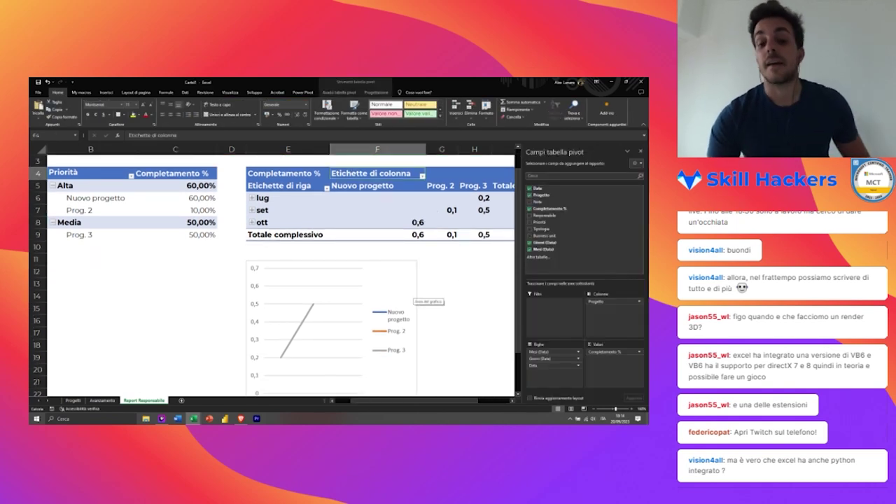
left_click(440, 271)
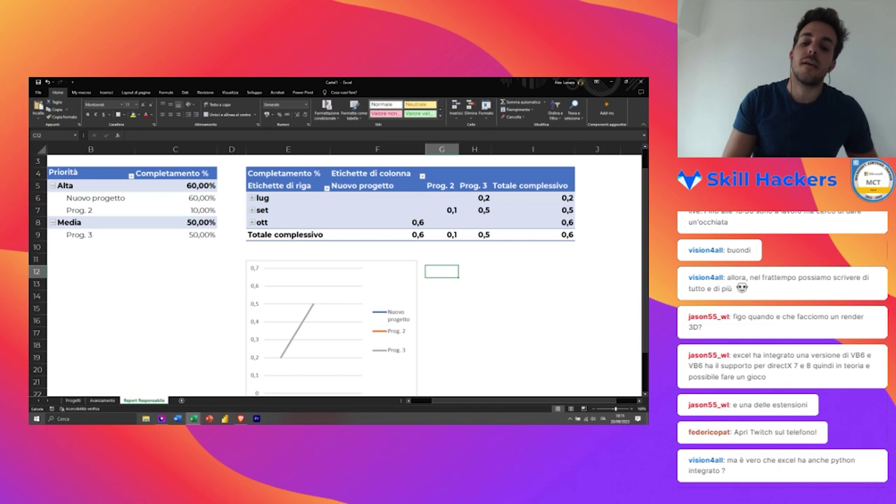
left_click(416, 334)
left_click_drag(417, 334, 508, 335)
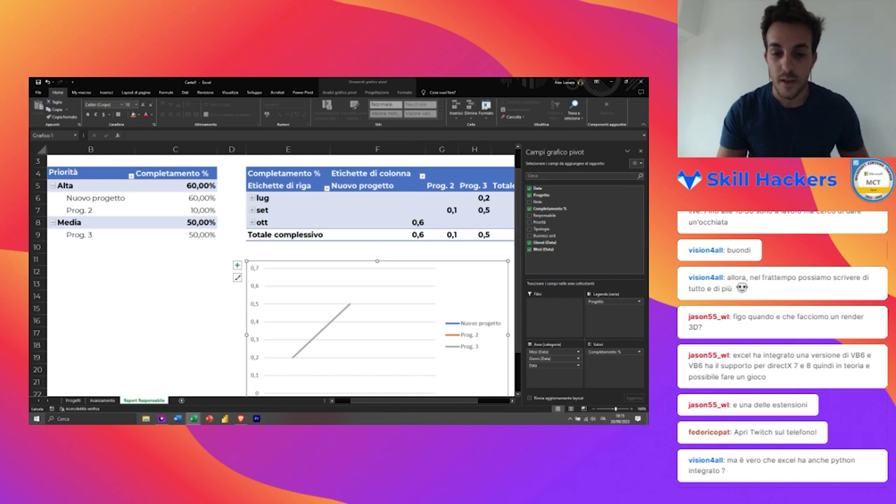
scroll(277, 275, "down", 2)
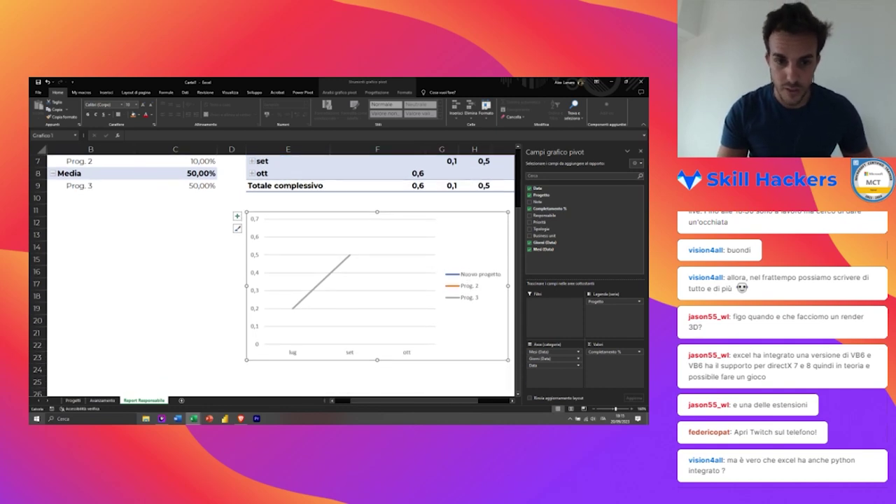
left_click(175, 271)
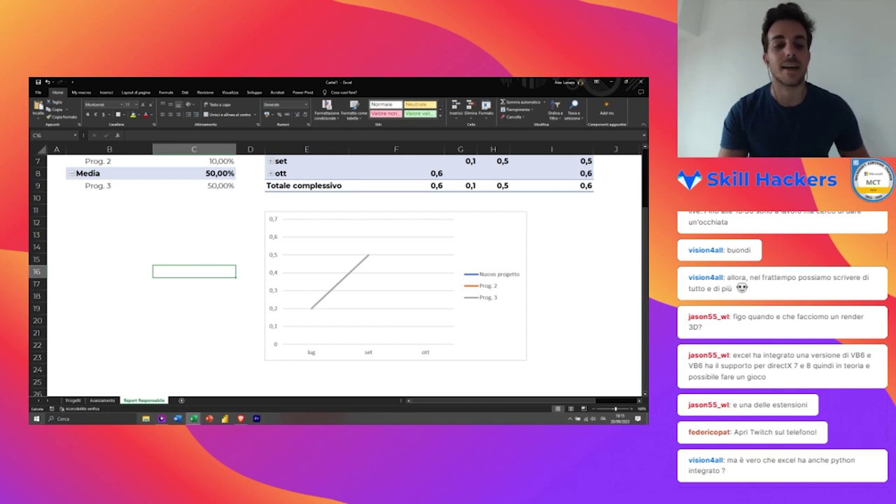
Step: Jump back to cell A1 and switch to the Avanzamento sheet
left_click(109, 246)
left_click(68, 246)
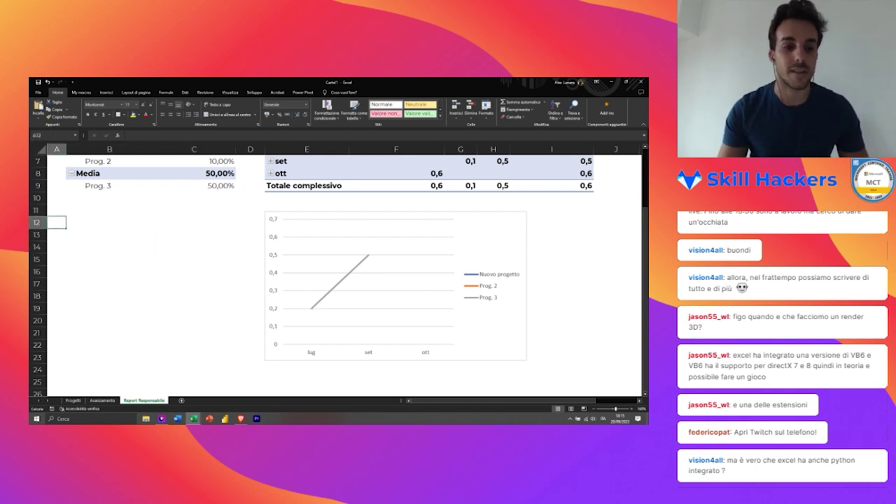
key("ctrl+Home")
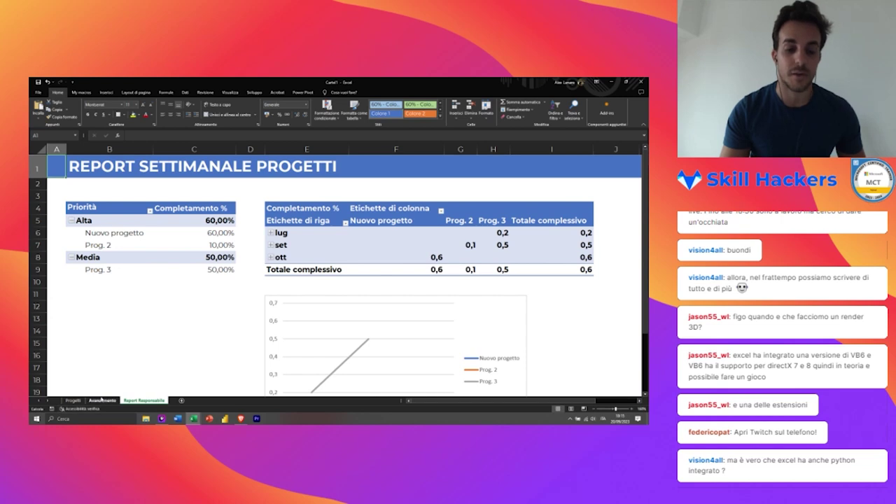
left_click(102, 400)
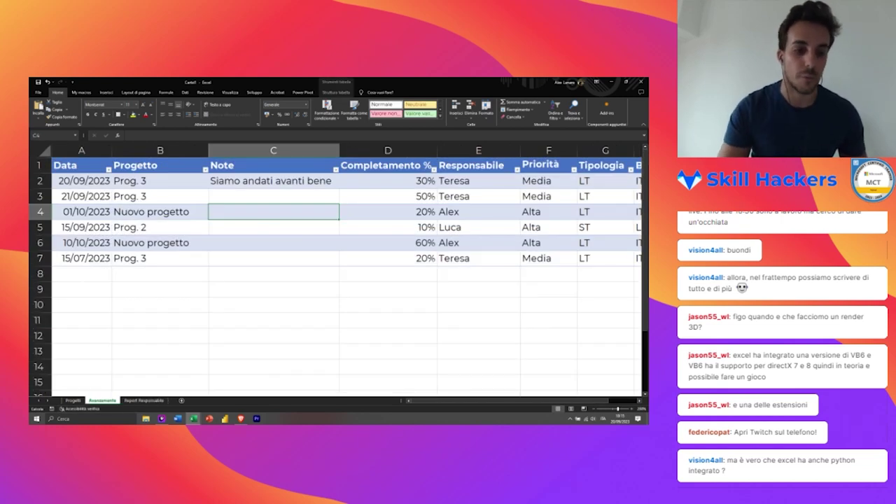
Step: Enter date 15/08/2023, project Prog. 3 and 30% completion in row 8 of the Avanzamento table
left_click(81, 272)
type("15/08/2023")
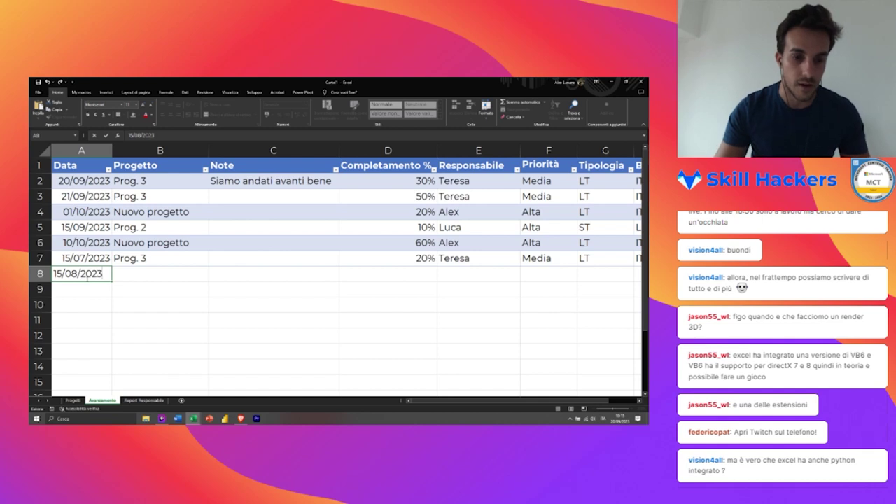
key("Tab")
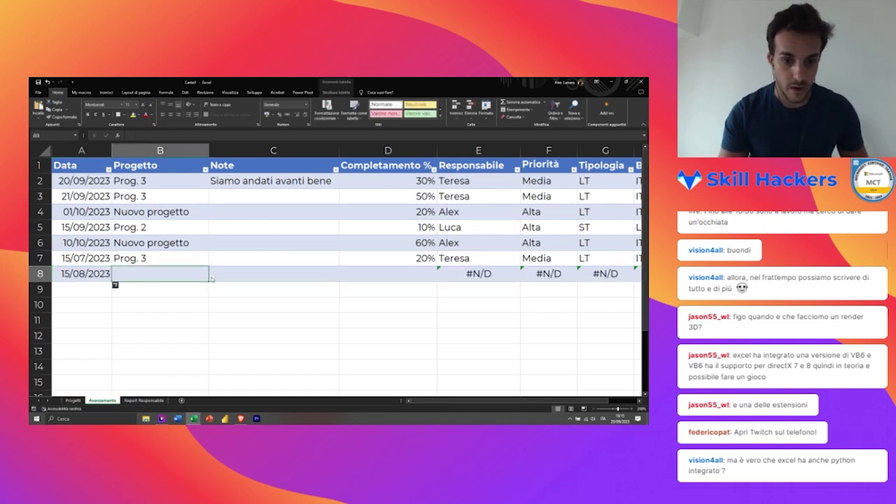
key("alt+Down")
key("Down")
key("Return")
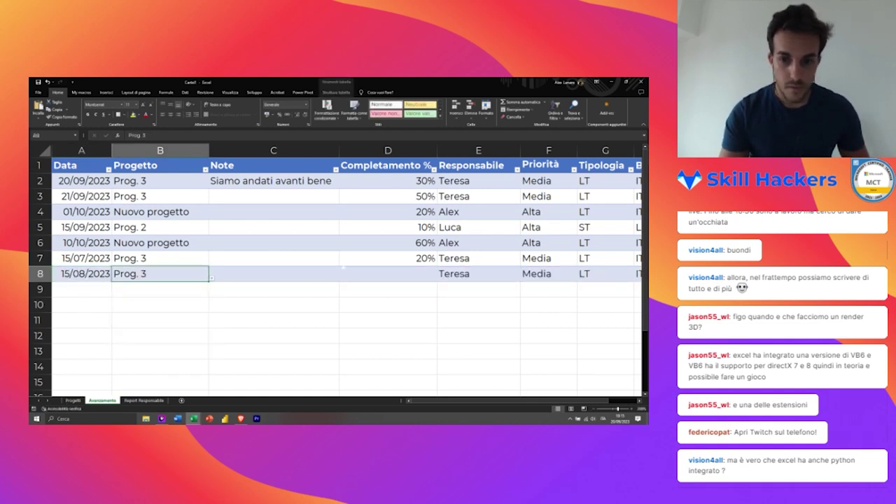
left_click(372, 271)
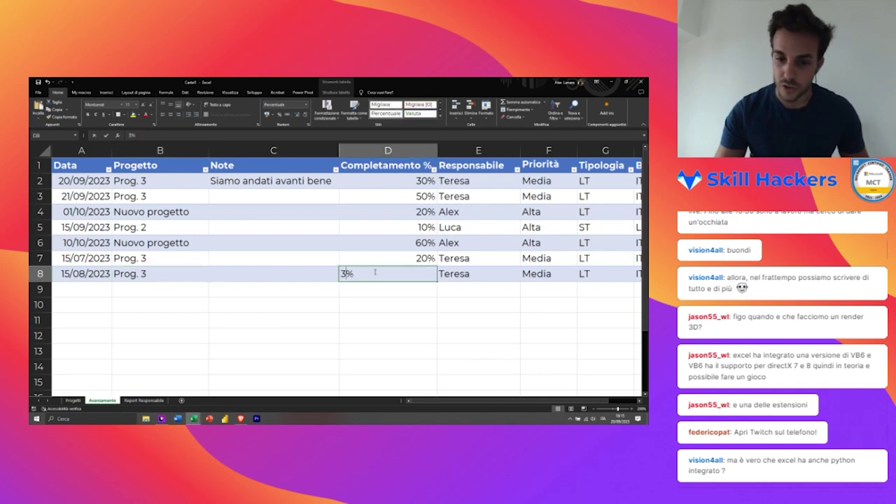
type("30")
key("Return")
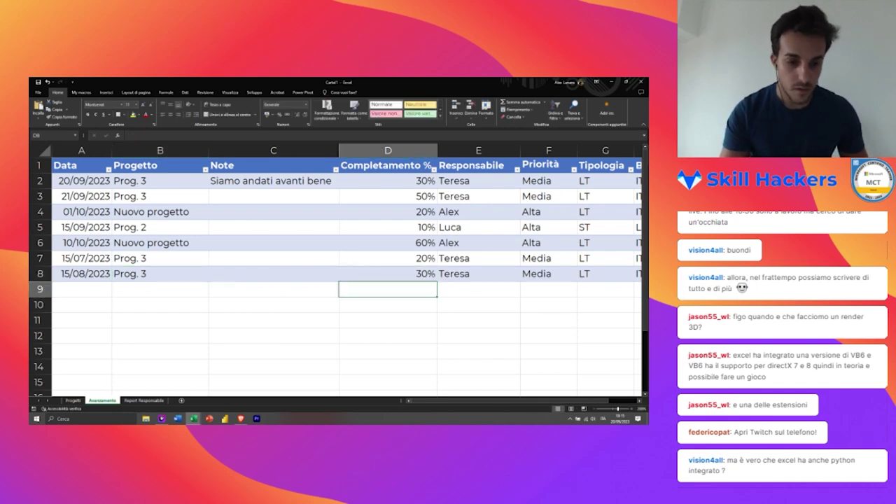
left_click(150, 402)
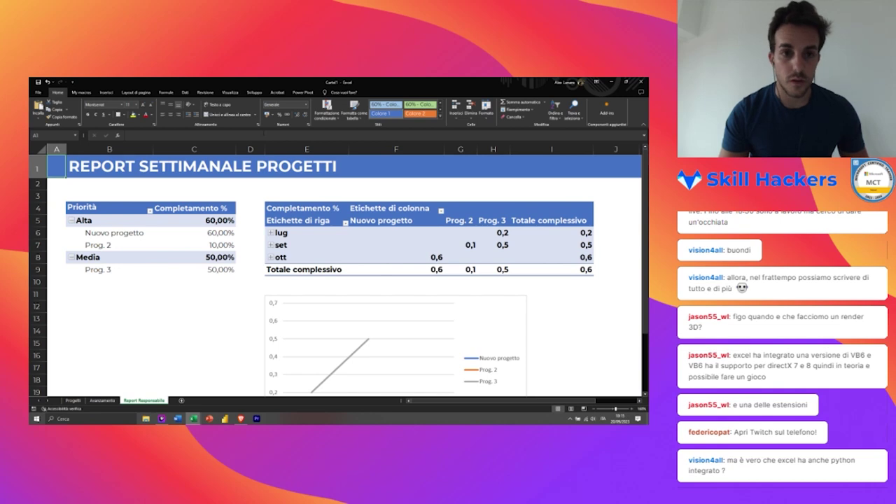
Step: Refresh all data so the pivots and line chart include the August (ago) entry
left_click(185, 92)
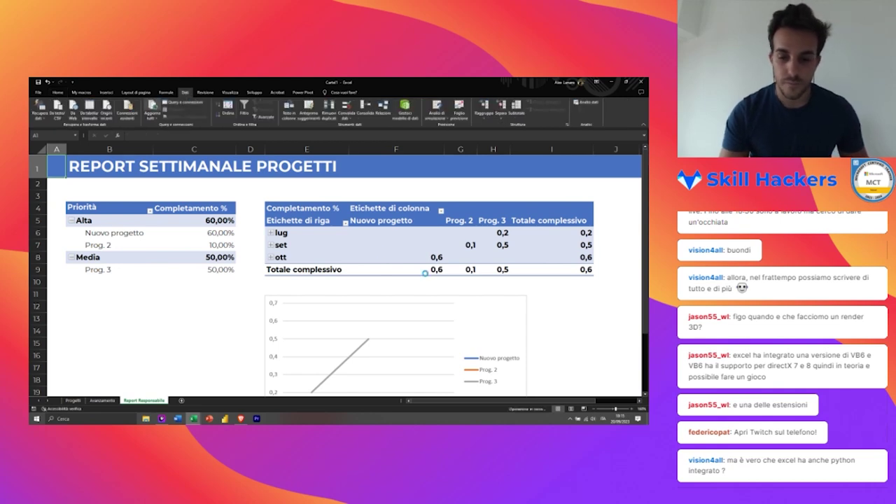
left_click(152, 105)
scroll(336, 331, "down", 1)
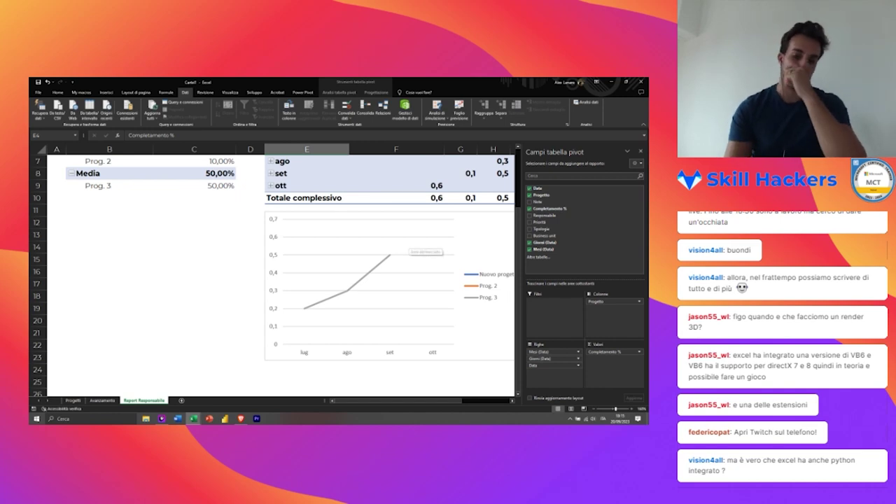
scroll(409, 244, "up", 2)
scroll(409, 244, "down", 1)
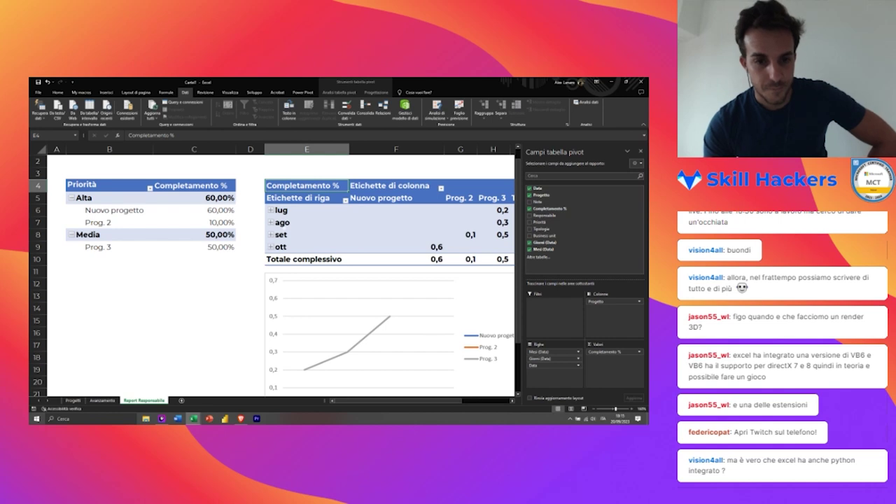
left_click(285, 210)
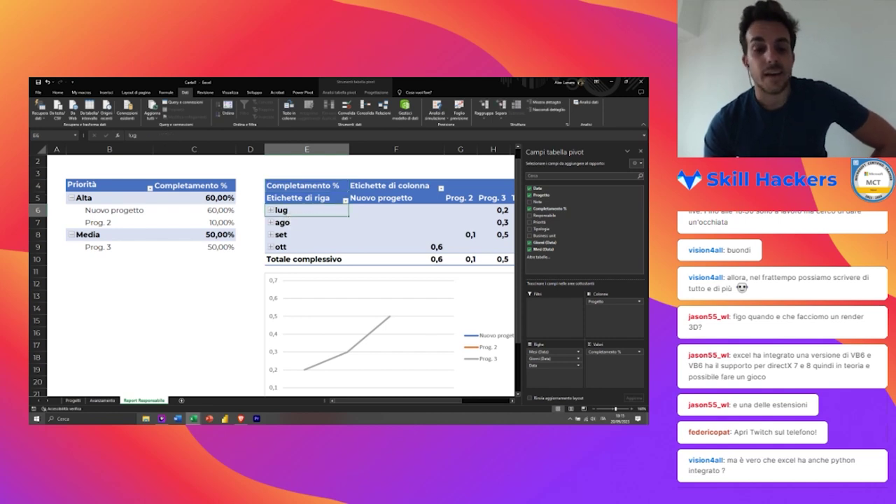
scroll(294, 222, "down", 1)
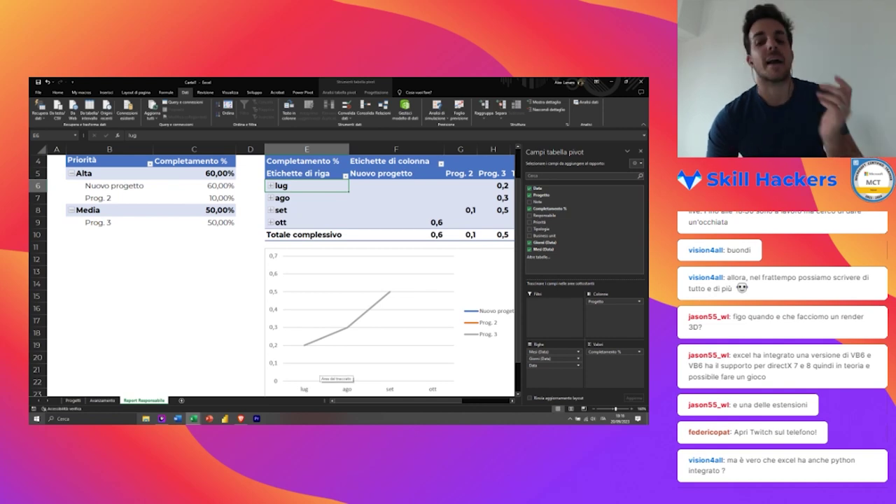
scroll(329, 374, "down", 2)
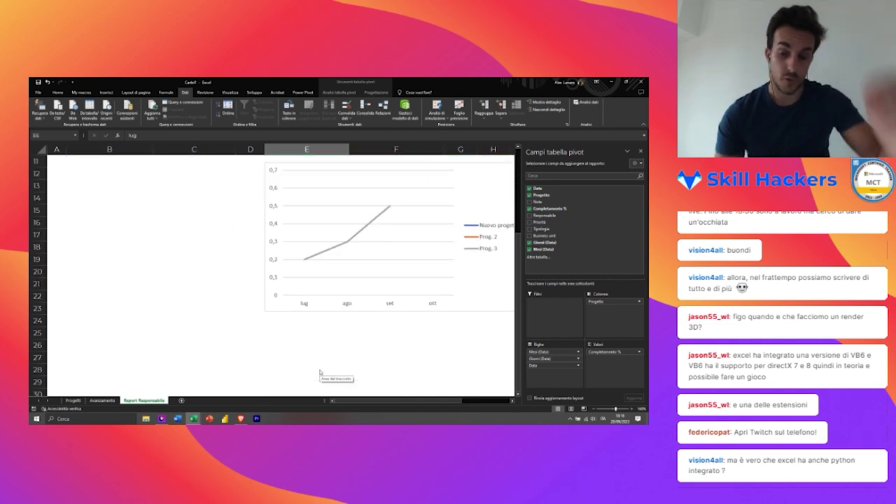
scroll(329, 374, "up", 4)
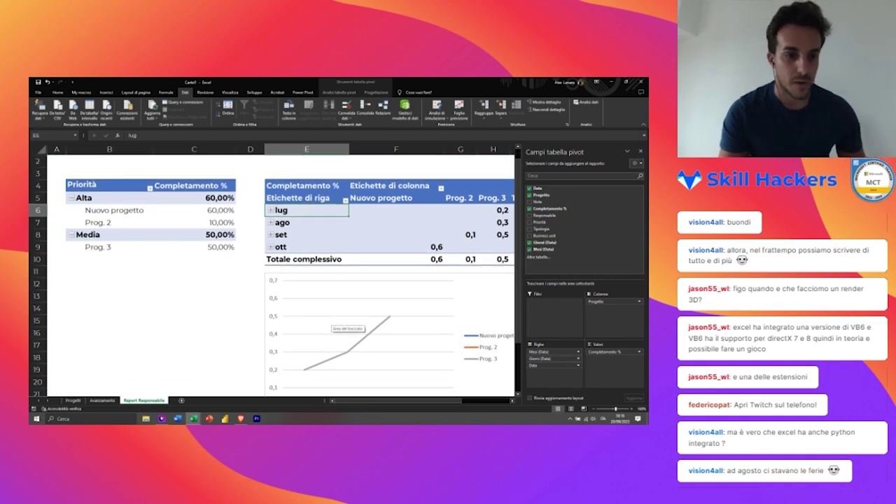
Step: Insert a blank column at B, left of the pivot tables
left_click(114, 232)
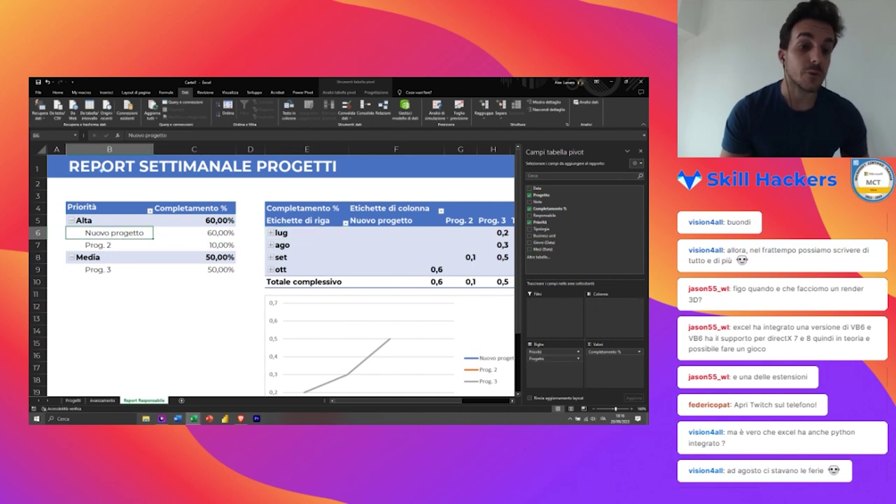
scroll(273, 273, "down", 1)
scroll(273, 273, "right", 1)
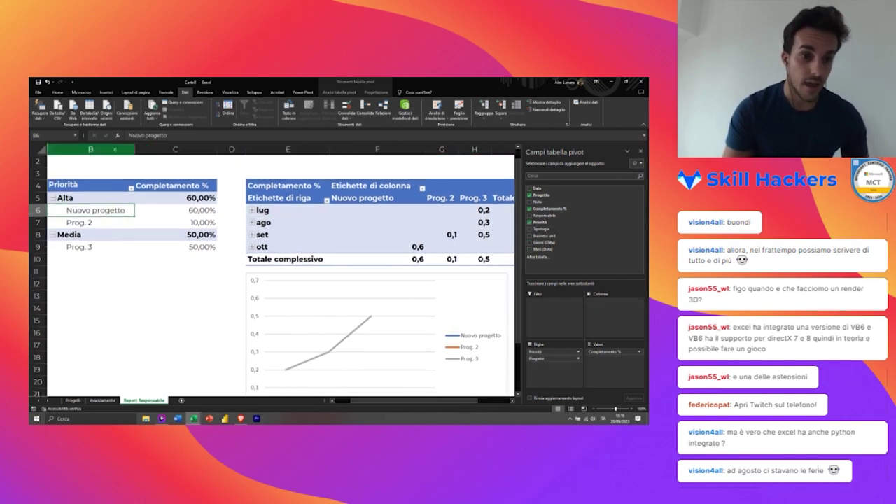
scroll(280, 272, "left", 1)
scroll(273, 273, "up", 1)
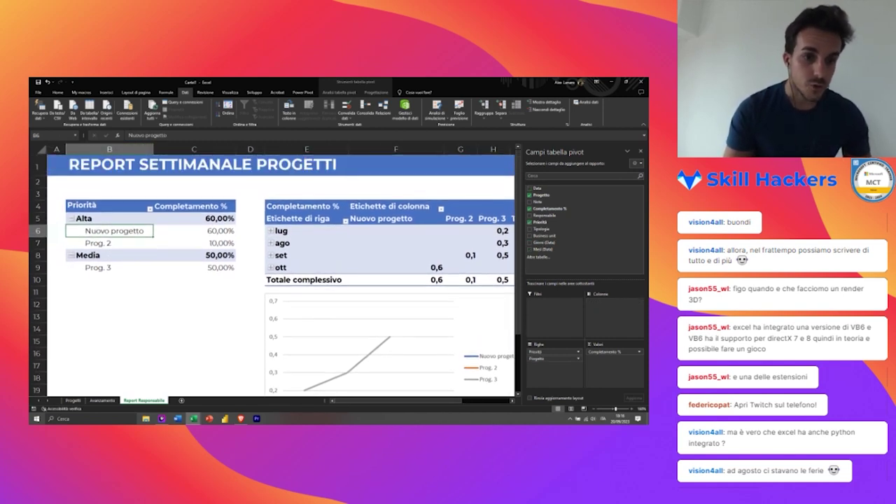
right_click(109, 149)
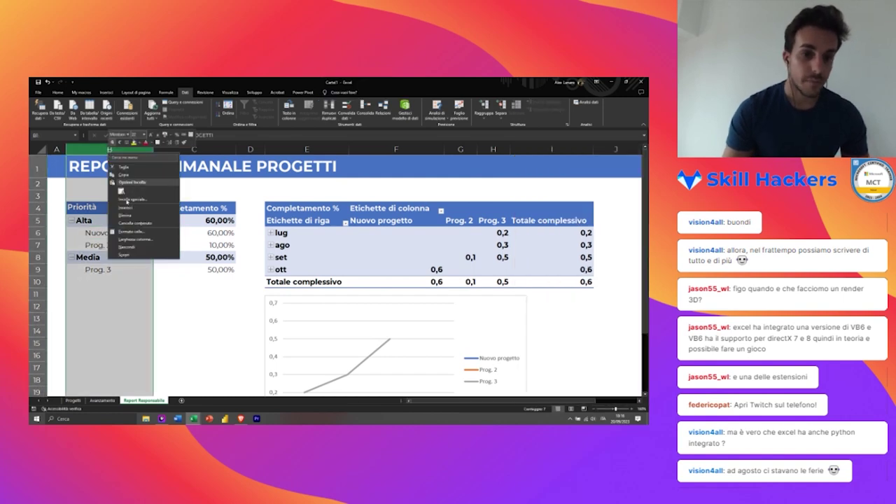
left_click(130, 203)
Step: Insert and widen a new blank column B, then move the report title from D1 to B1
right_click(75, 149)
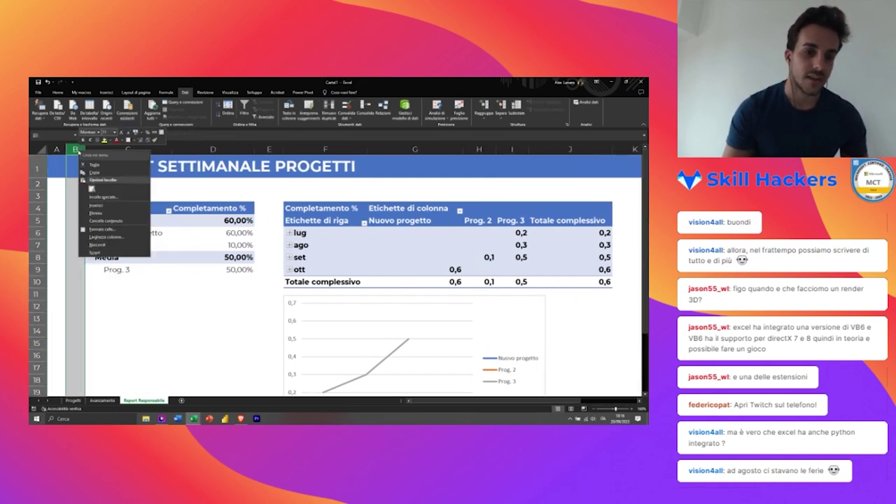
left_click(98, 204)
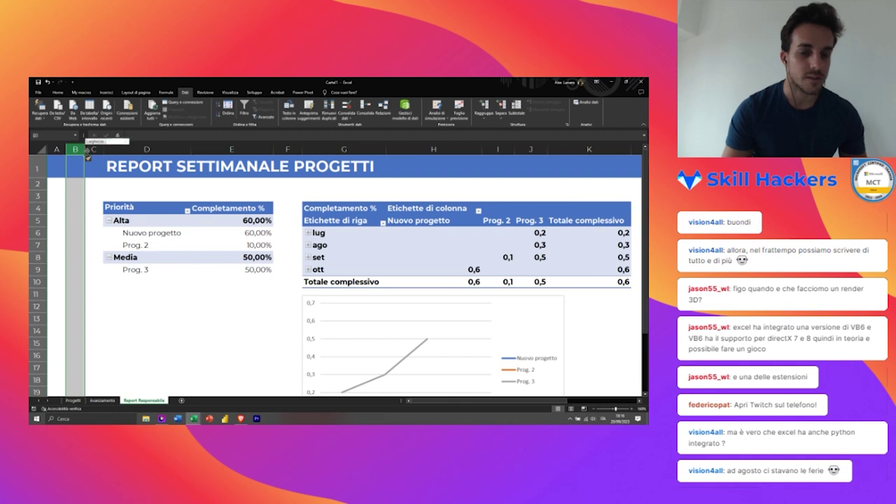
left_click_drag(85, 149, 142, 149)
left_click(180, 168)
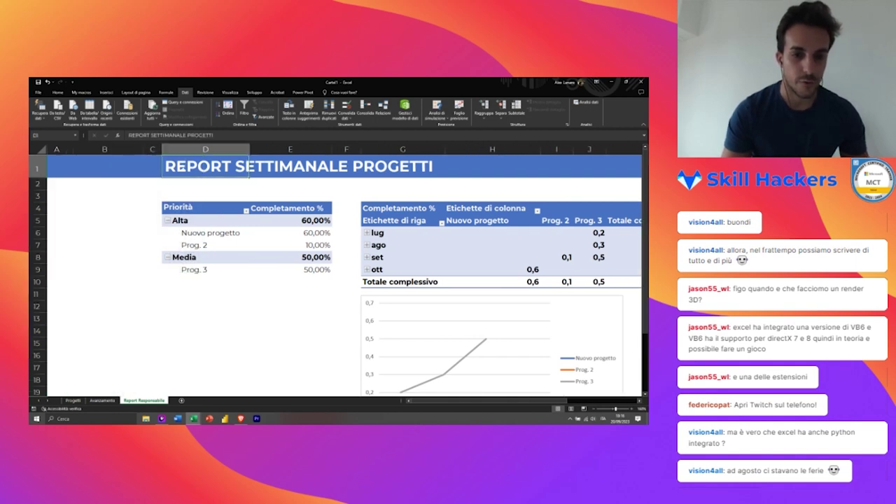
left_click_drag(186, 176, 89, 176)
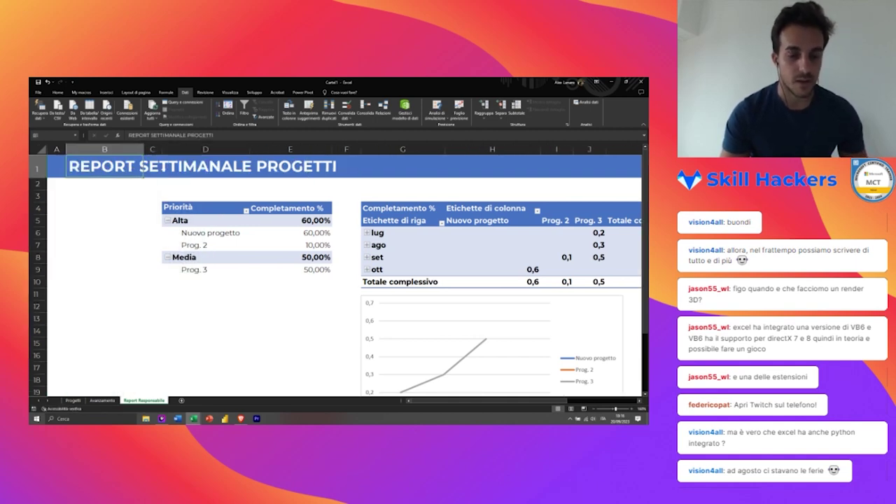
Step: Insert a Business unit slicer for the Priorità pivot table
left_click(105, 208)
left_click(205, 245)
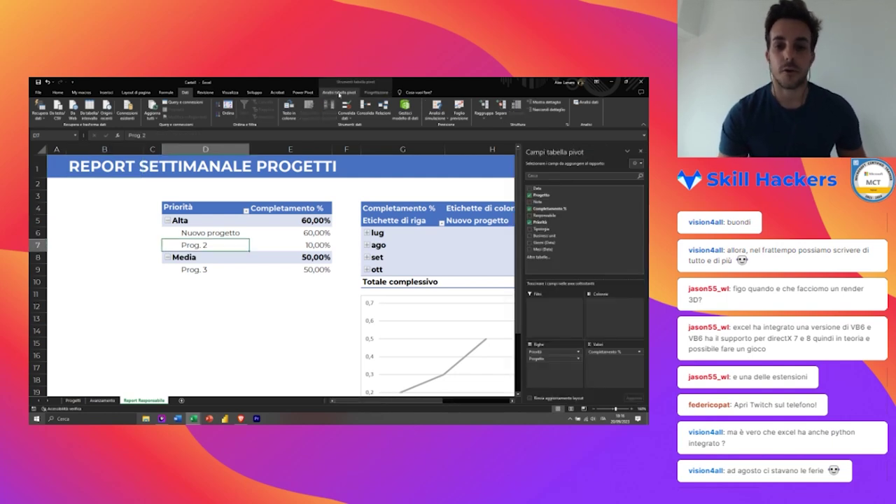
left_click(339, 93)
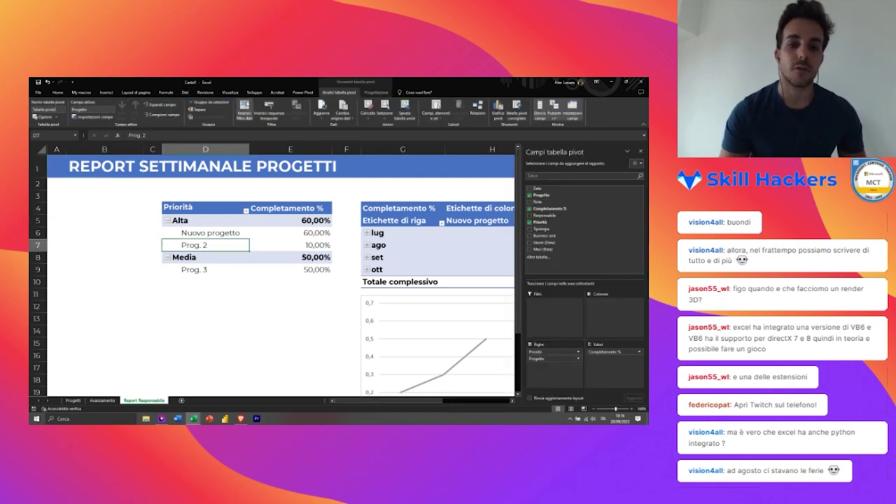
left_click(244, 108)
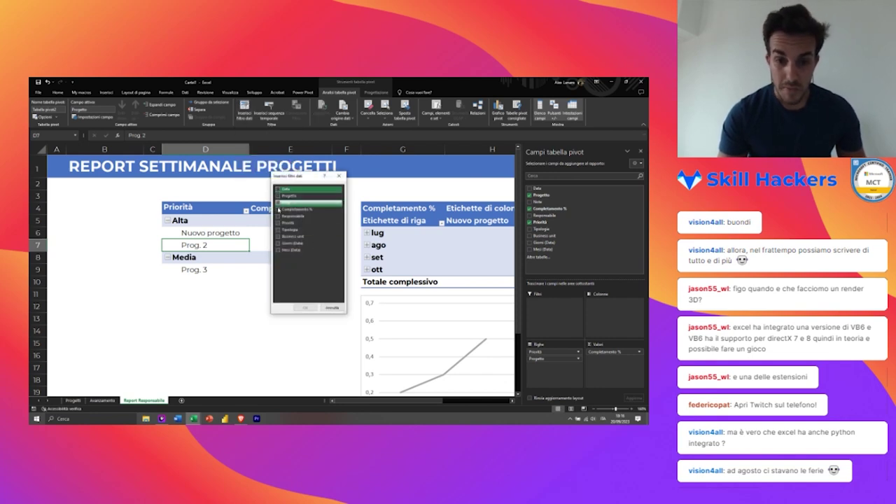
left_click(277, 237)
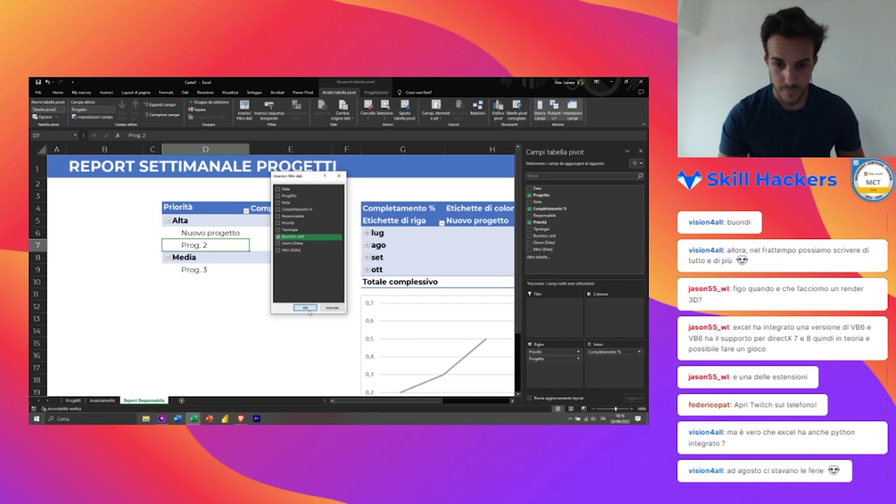
left_click(305, 308)
Step: Place the slicer left of the Priorità pivot and shrink it to fit IT and Logistics
left_click_drag(289, 210, 117, 197)
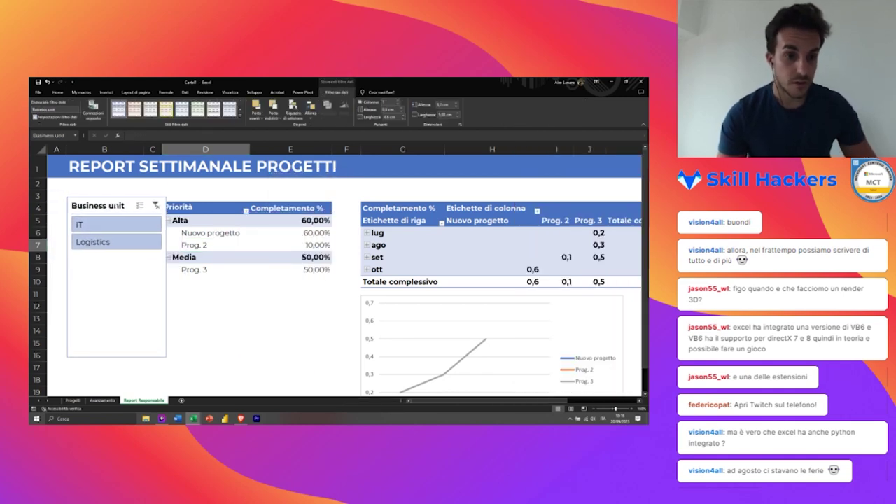
left_click_drag(116, 205, 115, 209)
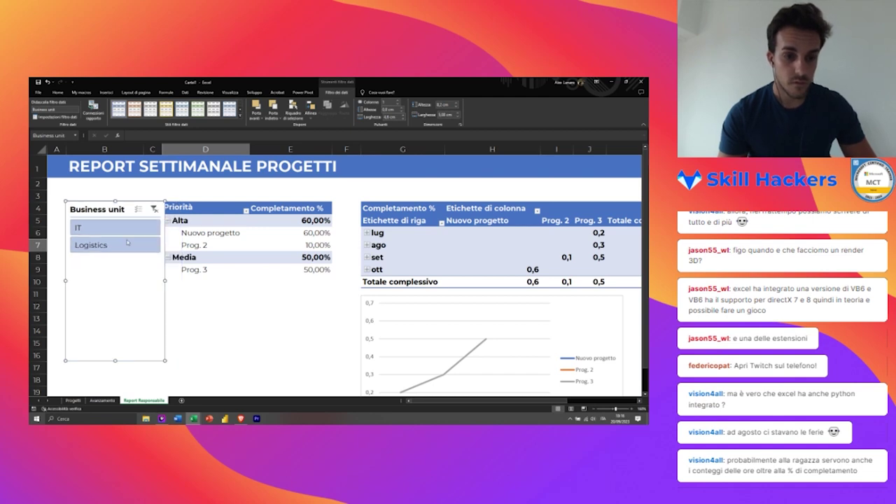
left_click_drag(165, 281, 144, 281)
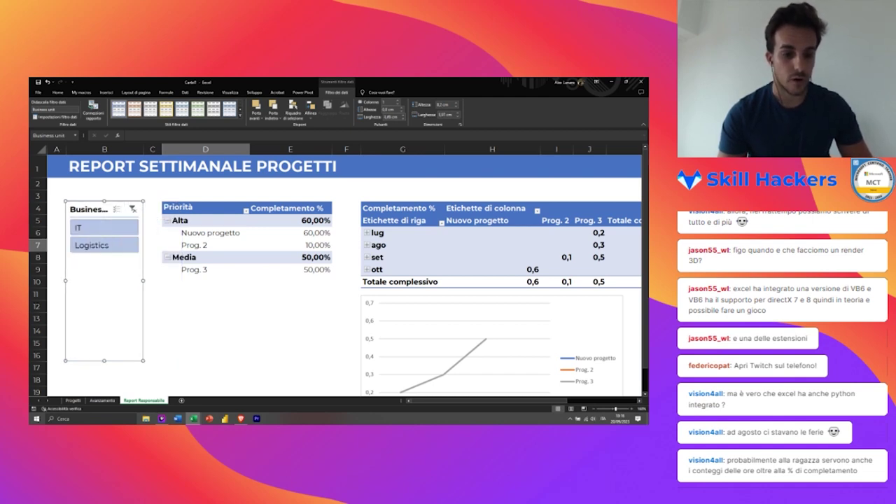
left_click_drag(103, 361, 112, 262)
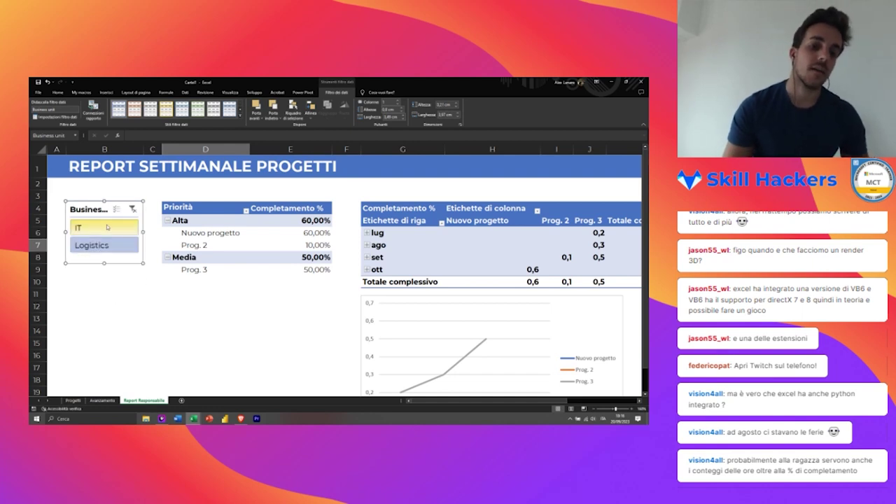
Step: Test the slicer by switching the Priorità pivot between IT, Logistics and both
left_click(109, 229)
left_click(110, 244)
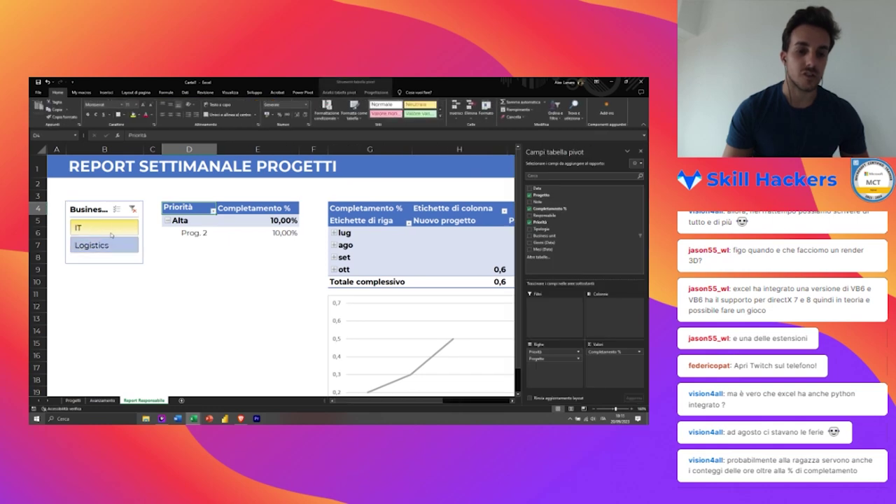
left_click(111, 245)
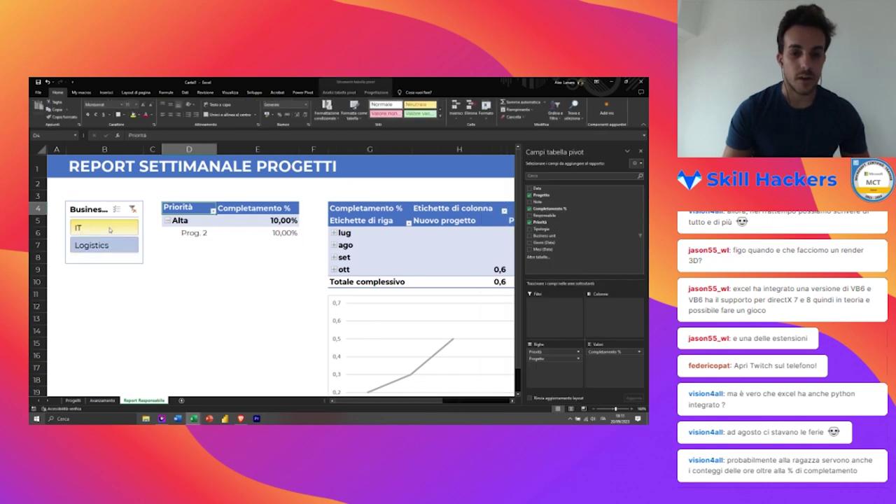
left_click(105, 228)
left_click(107, 240)
left_click(106, 228)
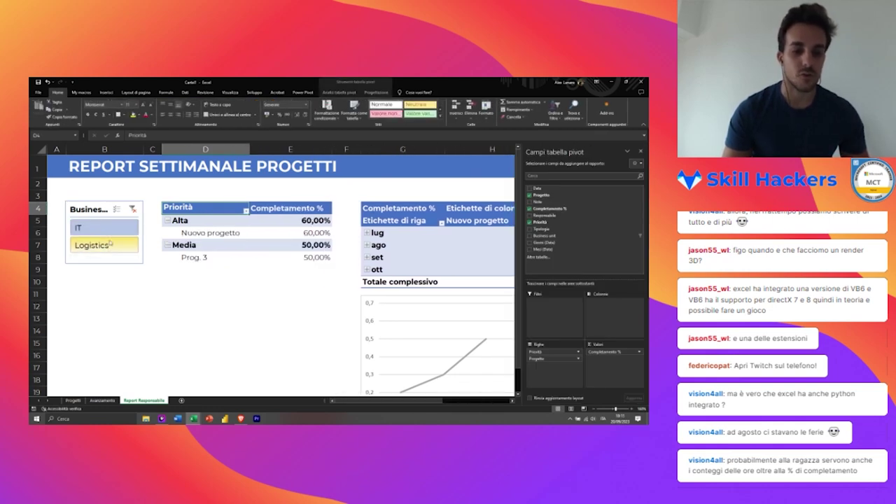
left_click(110, 242)
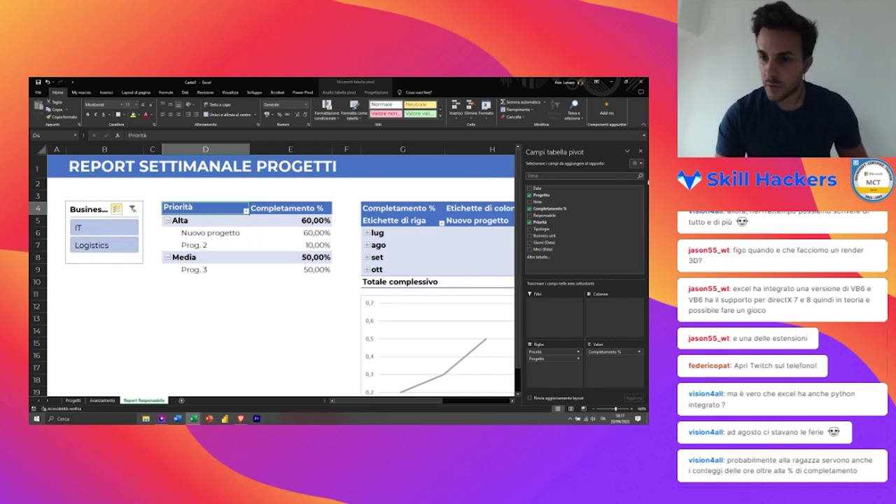
Step: Close the PivotTable Fields pane and leave the slicer filtered to Logistics only
left_click(639, 151)
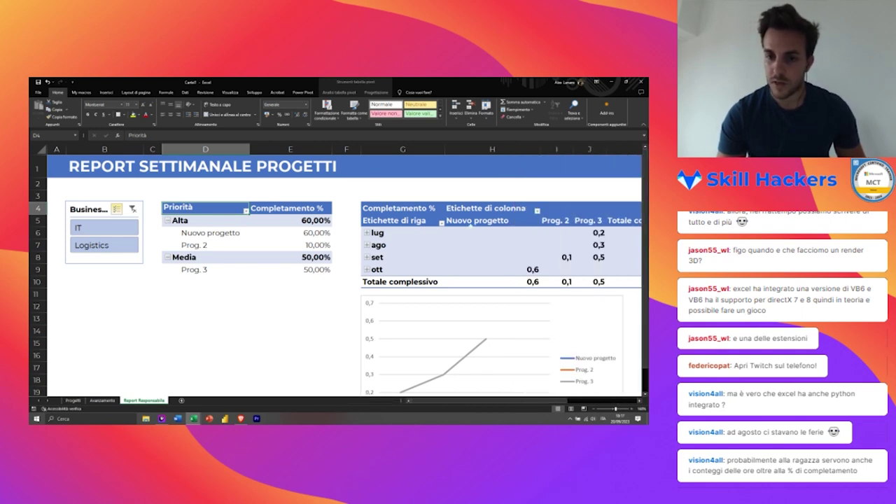
left_click(501, 222)
left_click(562, 221)
left_click(588, 221)
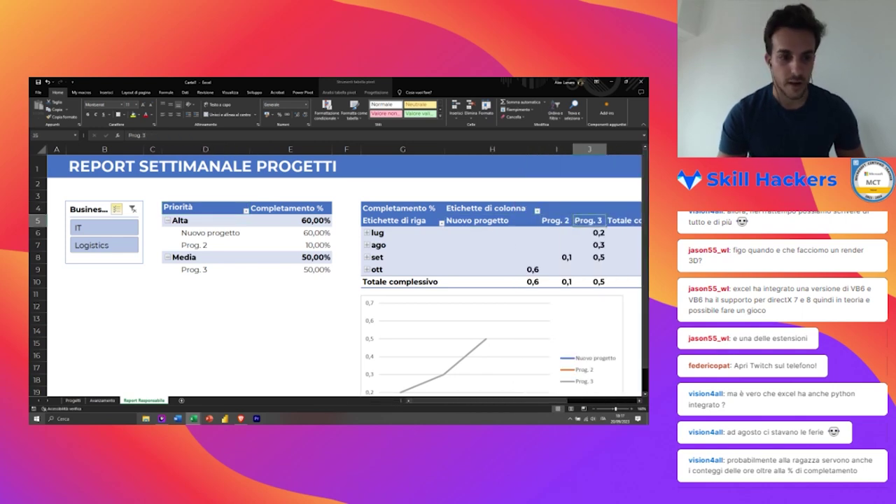
left_click(119, 233)
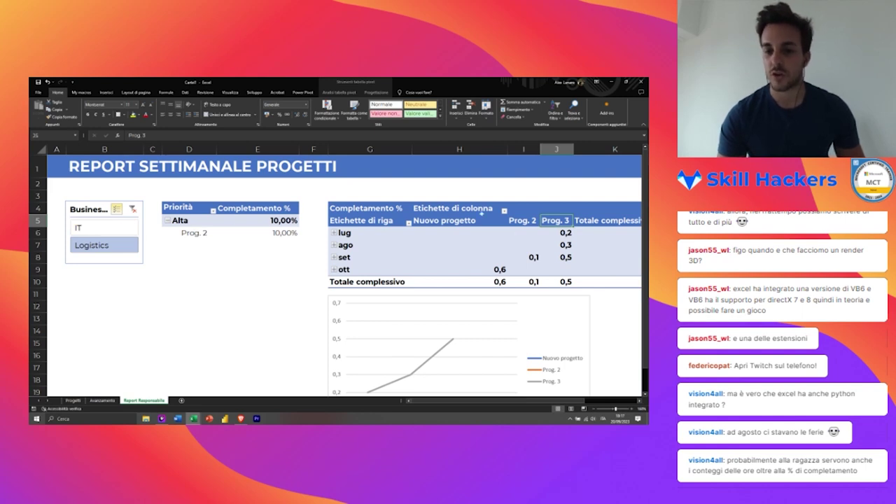
left_click(66, 223)
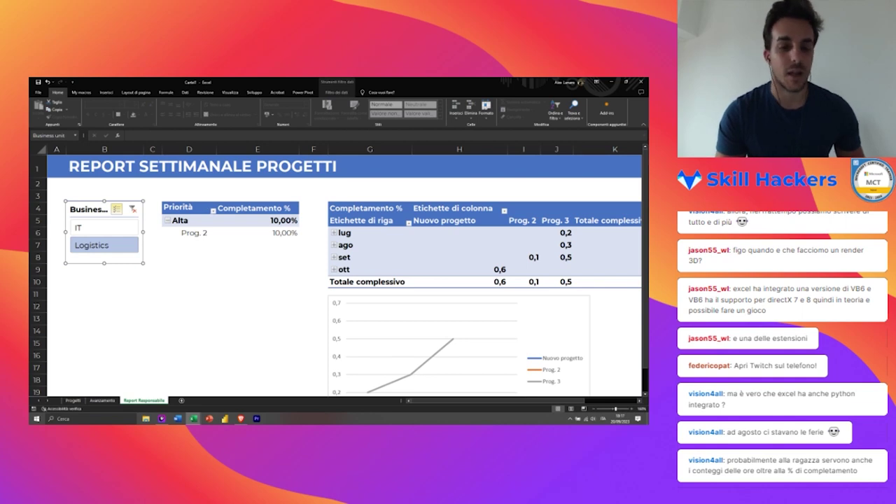
Step: Connect the Business unit slicer to the second pivot table, then filter both reports to IT only
left_click(342, 92)
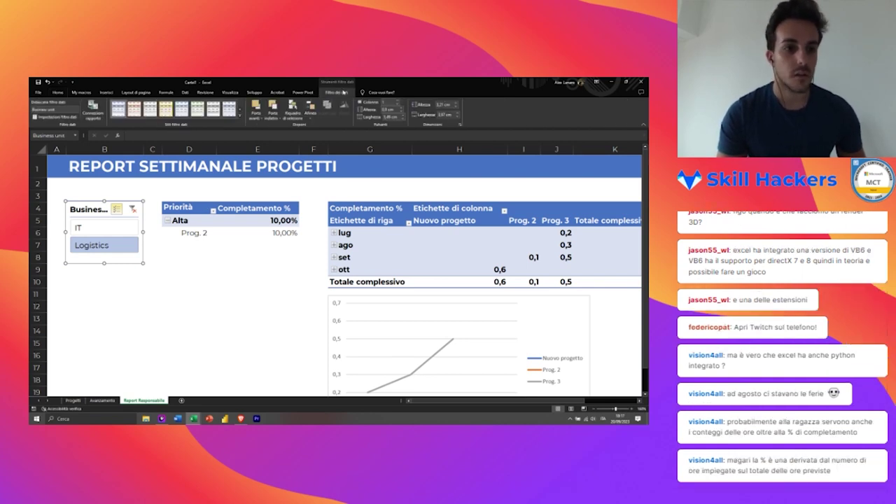
left_click(93, 112)
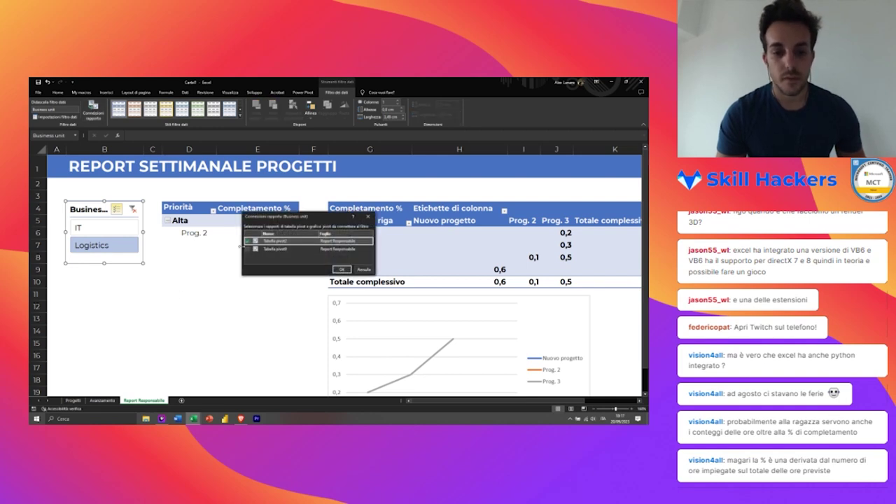
left_click(247, 249)
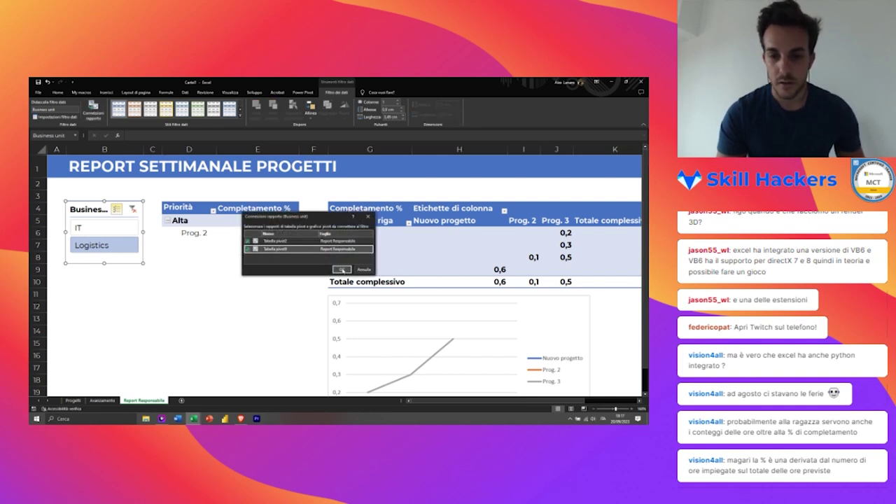
left_click(342, 269)
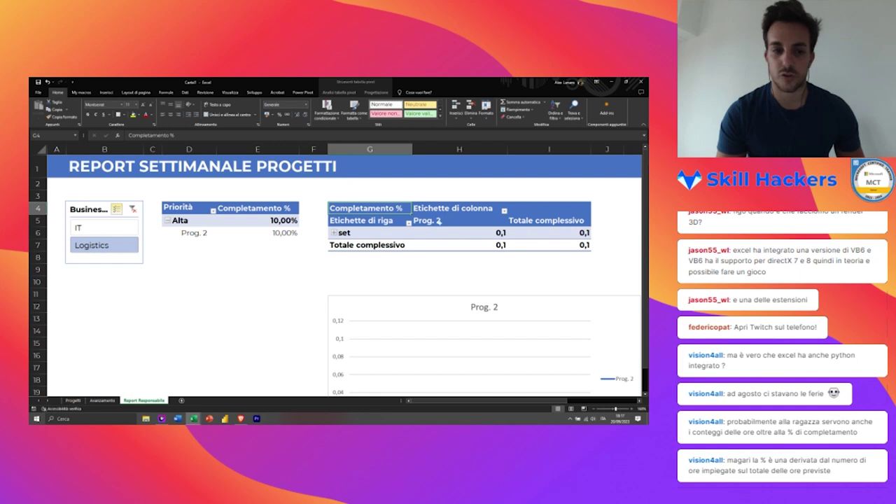
left_click(91, 229)
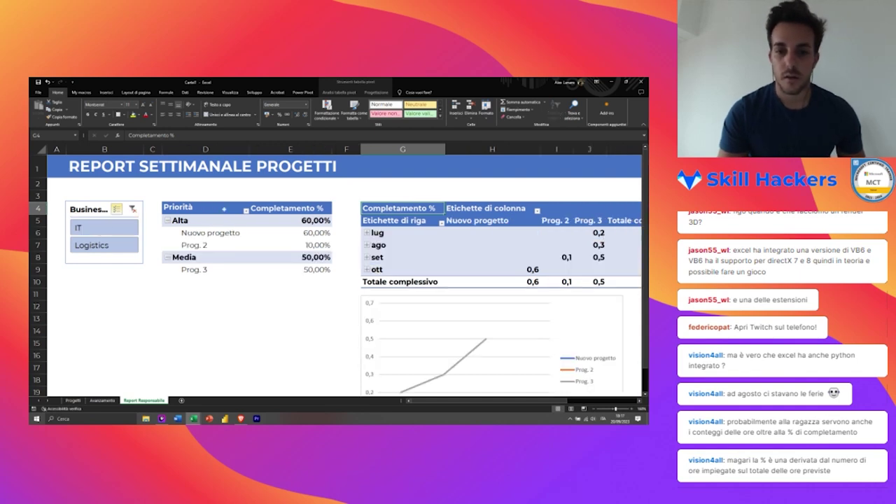
left_click(110, 243)
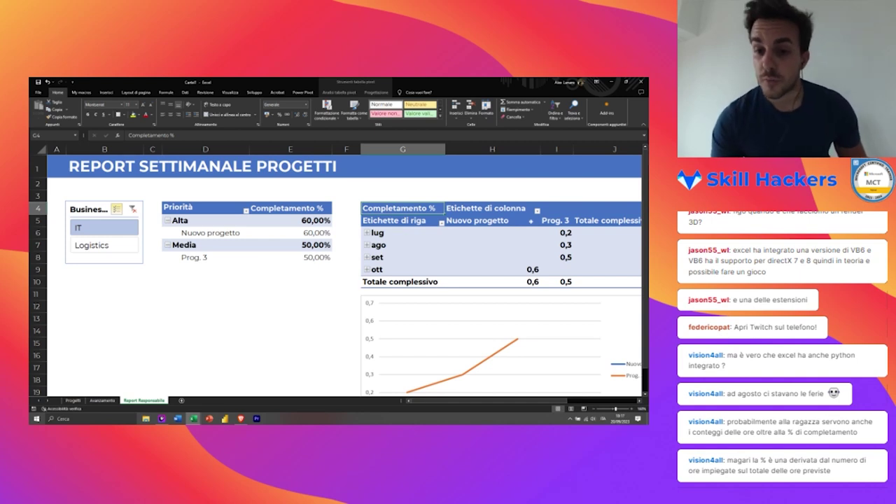
Step: Try drilling into the monthly pivot's headers and grand total, dismissing the resulting dialogs
key("Right")
key("Down")
key("Down")
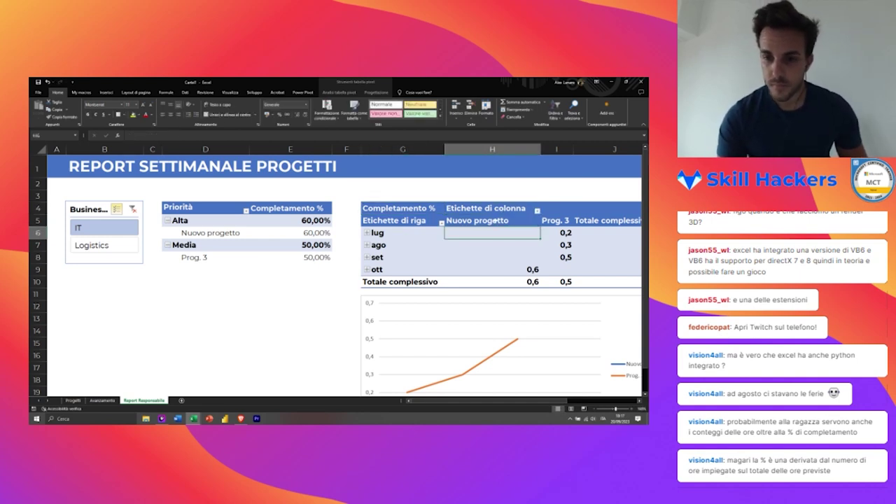
double_click(495, 220)
left_click(345, 257)
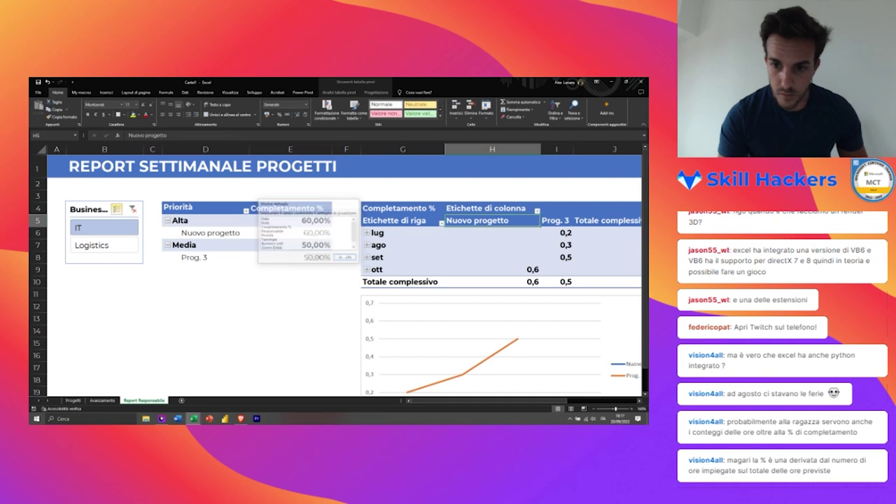
key("Up")
key("Left")
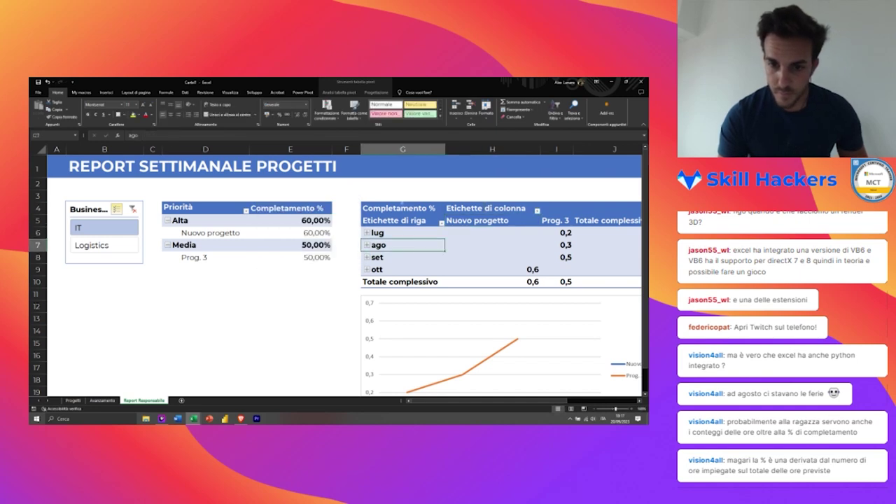
key("Down")
scroll(475, 239, "right", 5)
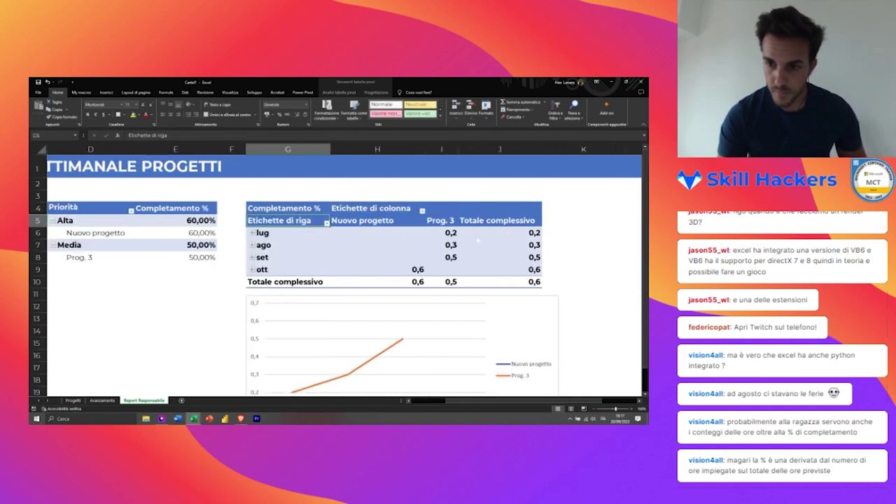
double_click(349, 222)
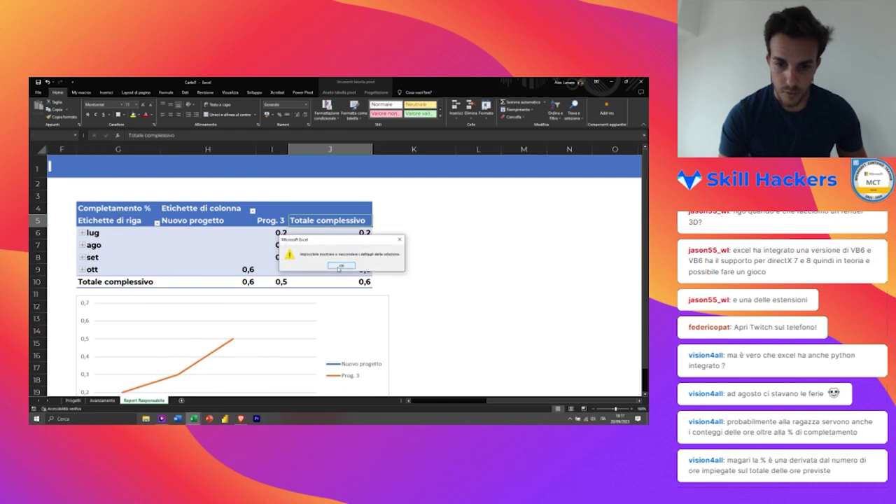
left_click(340, 267)
scroll(410, 275, "left", 4)
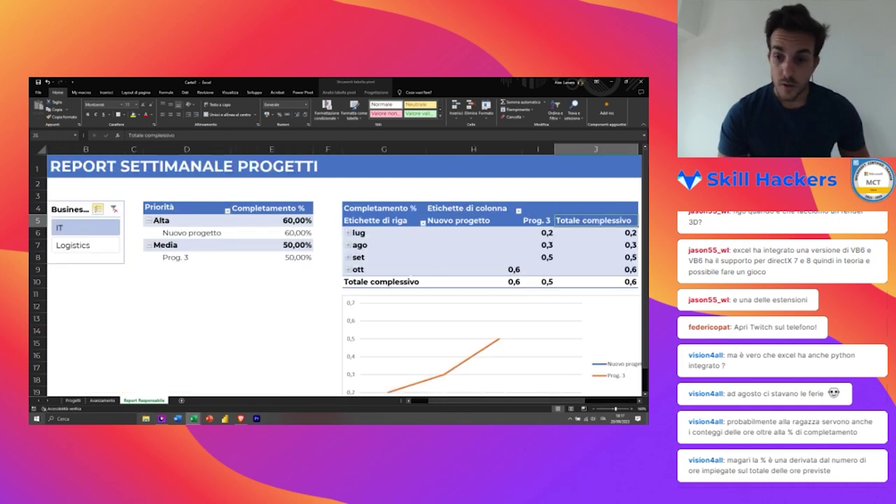
Step: Set the completion value field's number format to Percentage, e.g. lug 20,00%
right_click(410, 281)
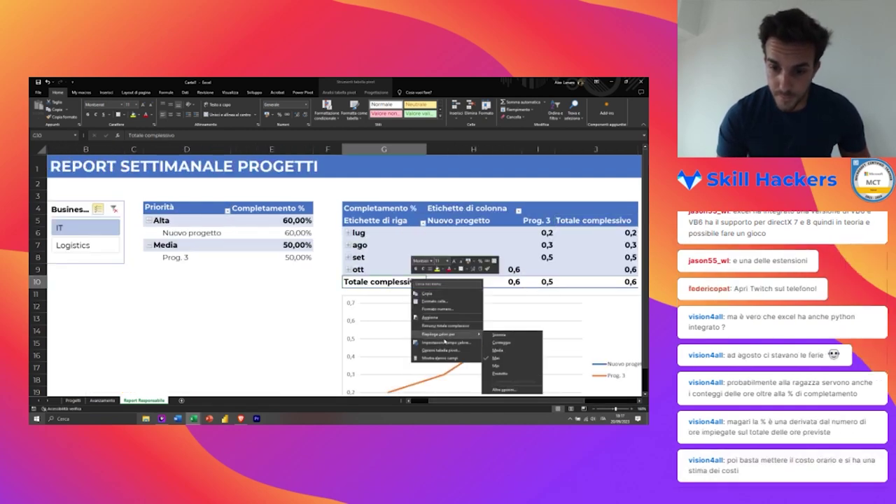
left_click(444, 341)
left_click(400, 378)
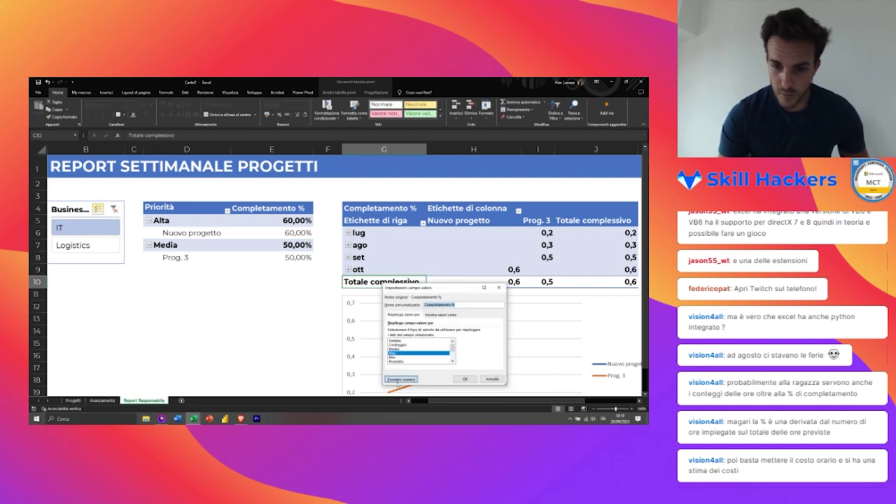
left_click(372, 308)
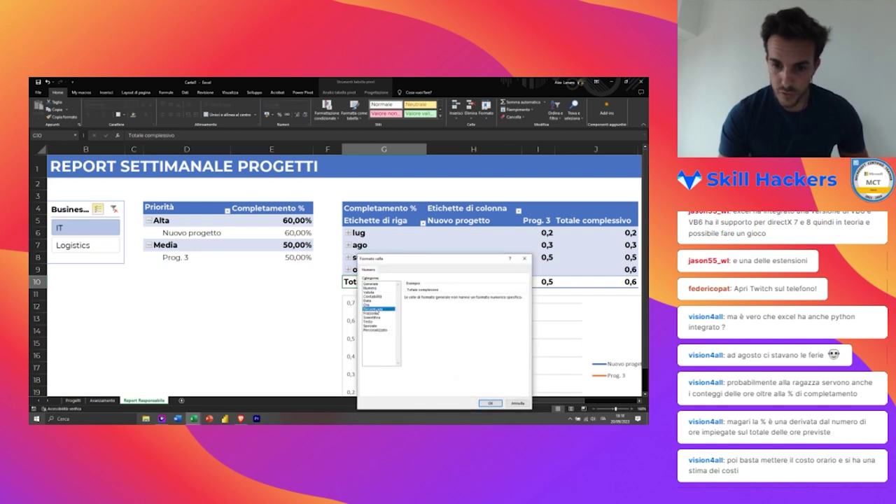
left_click(490, 403)
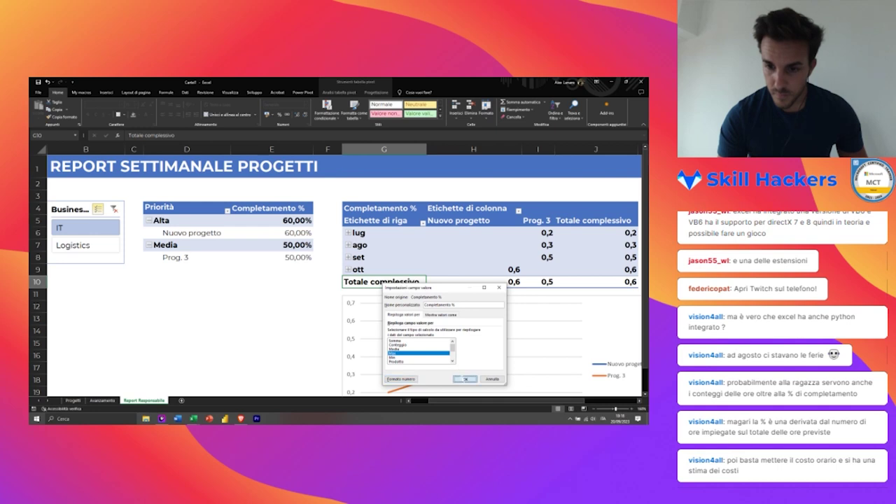
left_click(463, 379)
left_click(473, 270)
Step: Set Grand Totals to Off for Rows and Columns on the monthly pivot
left_click(354, 91)
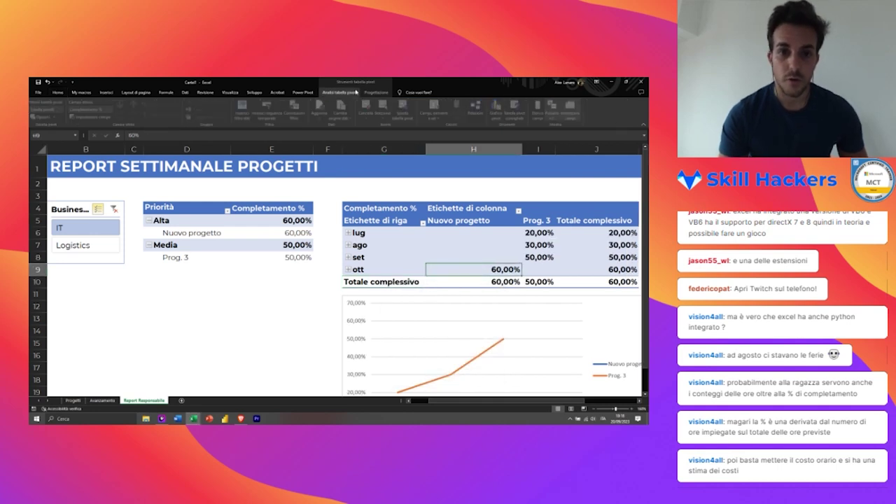
left_click(376, 92)
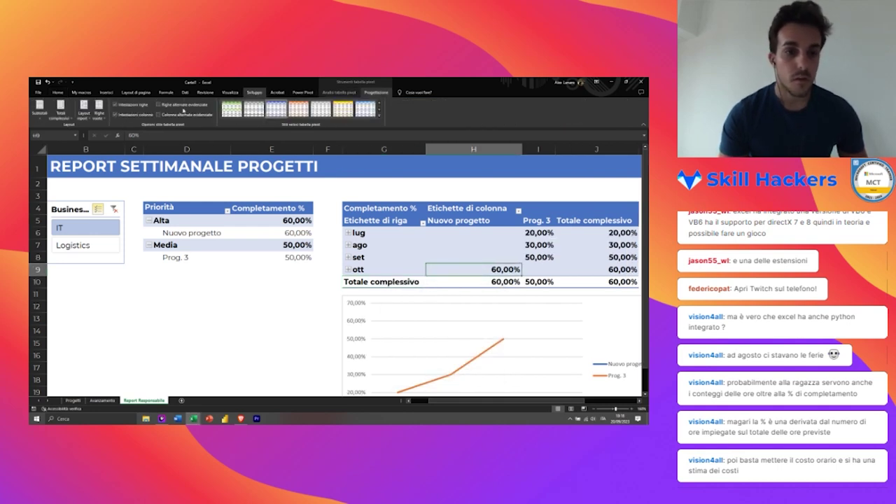
left_click(83, 109)
left_click(61, 109)
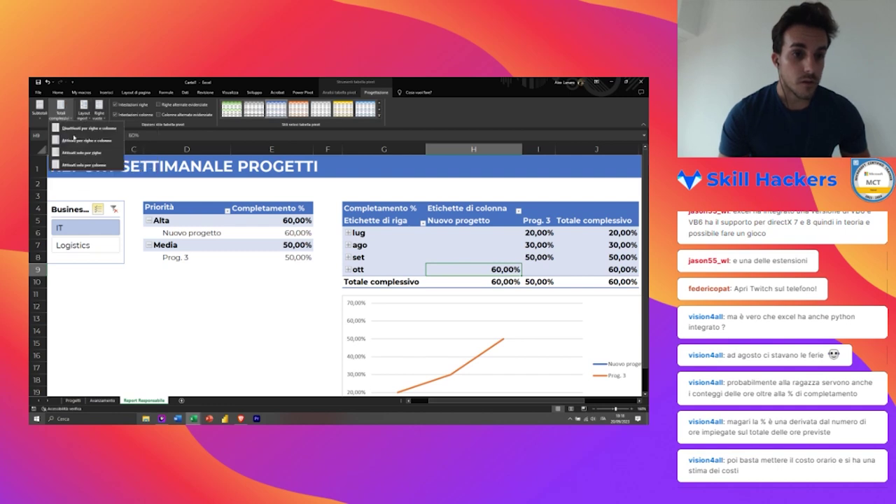
left_click(87, 128)
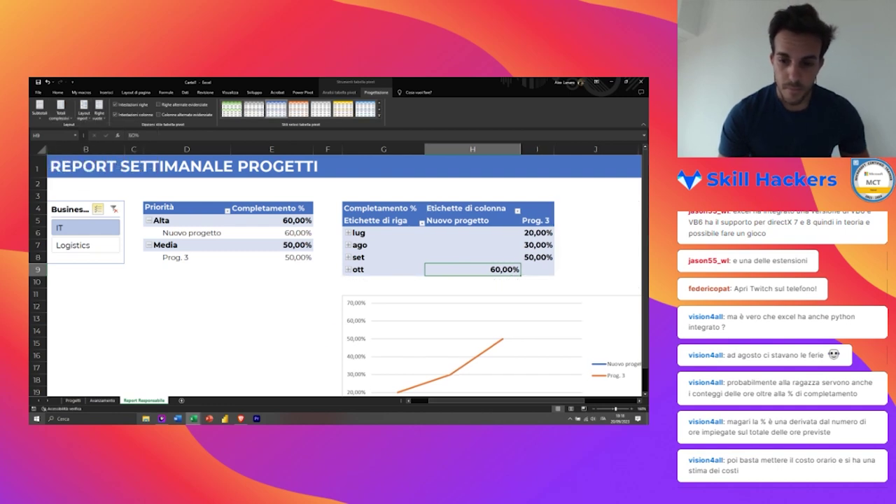
left_click(273, 342)
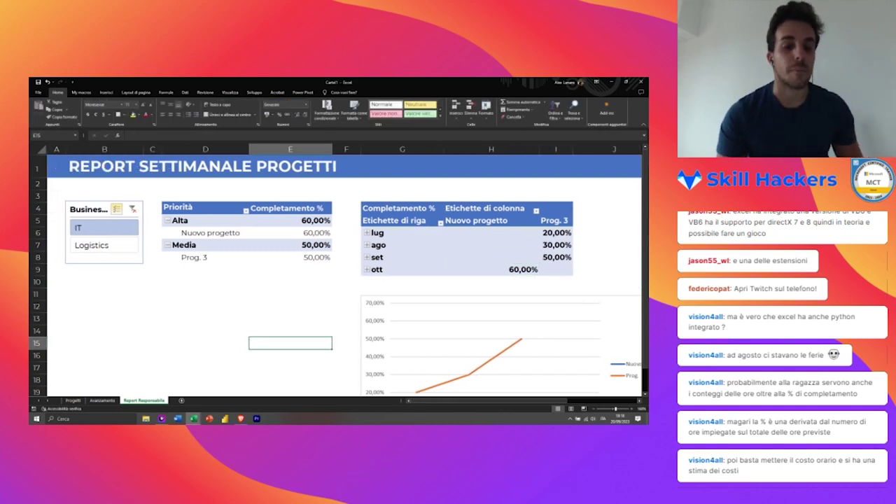
left_click(181, 245)
left_click(289, 233)
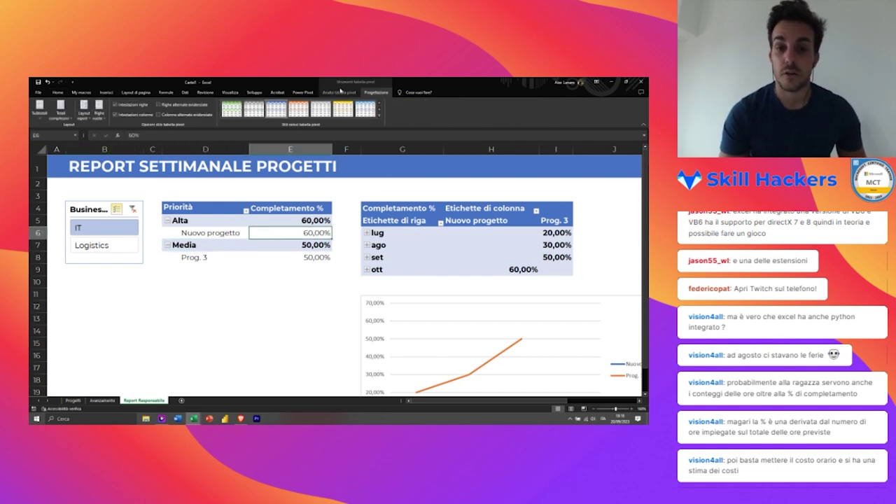
Step: Insert a Tipologia slicer for the pivot table
left_click(339, 91)
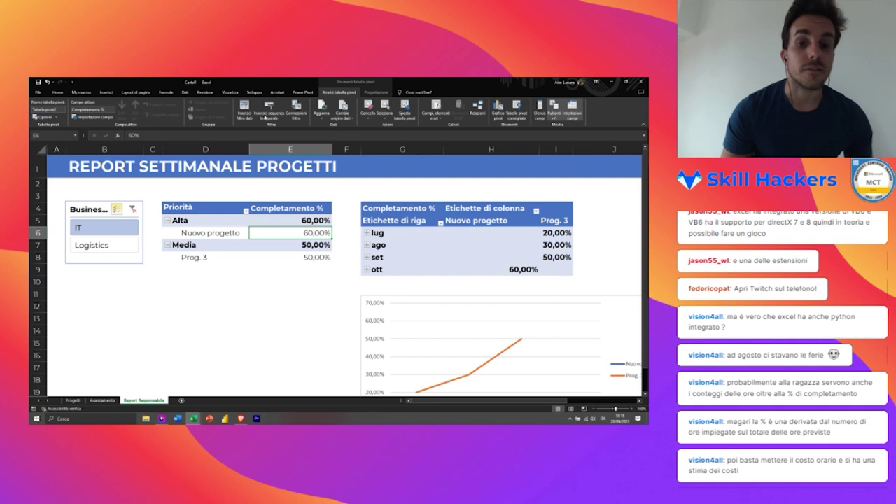
left_click(244, 108)
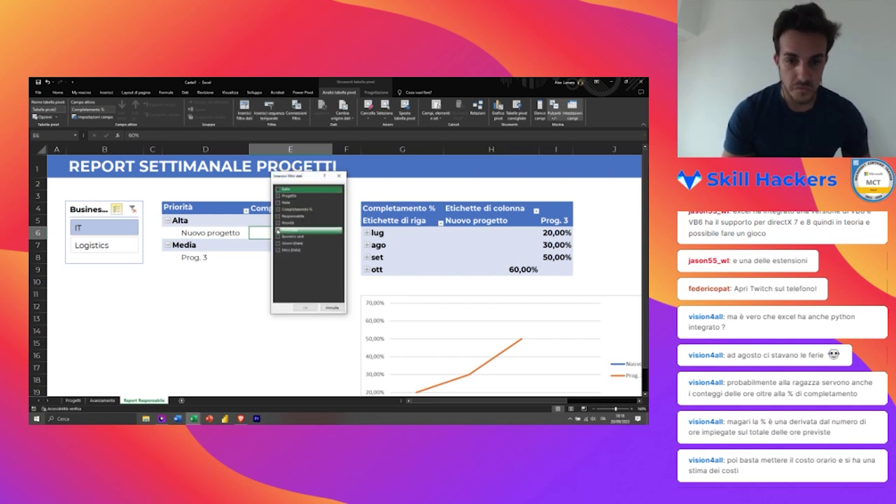
left_click(277, 230)
left_click(305, 308)
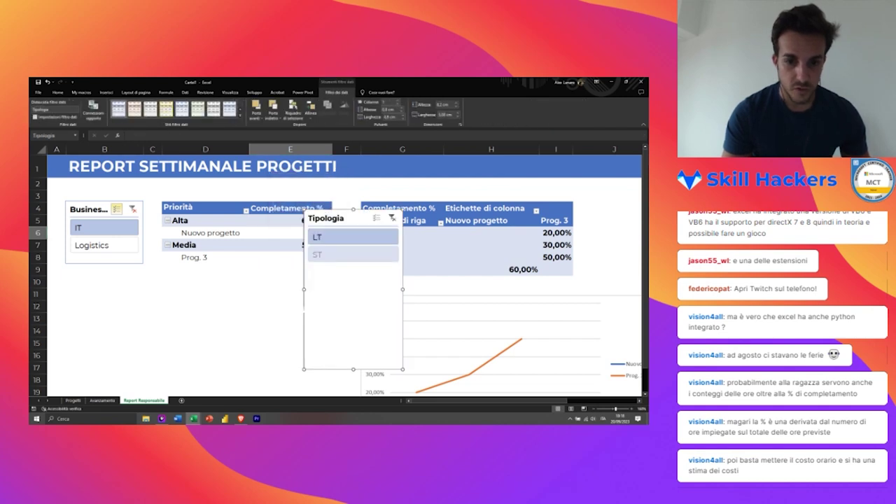
Step: Narrow the Tipologia slicer and shorten it to fit its LT and ST buttons
mouse_move(336, 218)
left_mouse_down()
mouse_move(109, 283)
mouse_move(98, 284)
mouse_move(92, 257)
left_mouse_up()
key("ctrl+z")
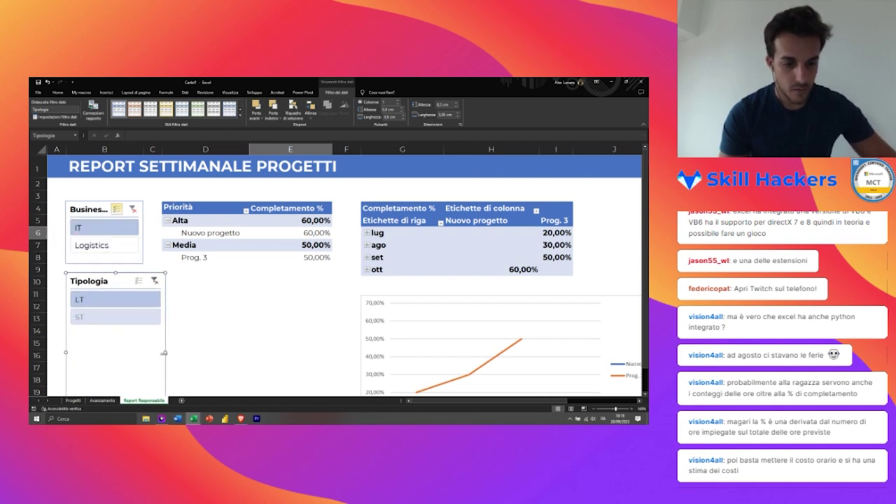
left_click_drag(163, 354, 142, 352)
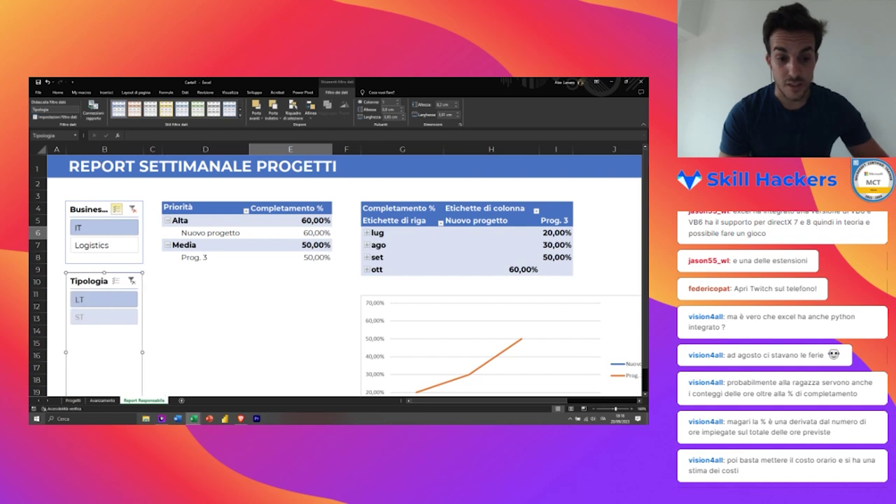
left_click(205, 343)
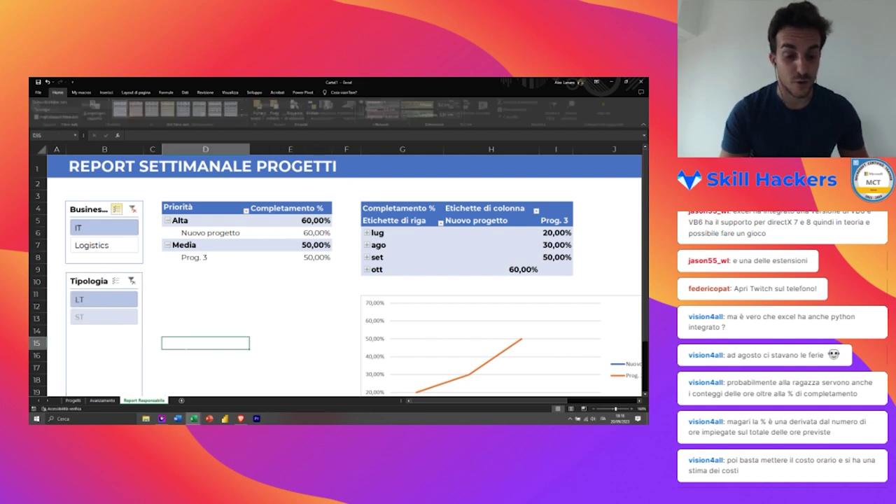
scroll(205, 343, "down", 2)
left_click(91, 222)
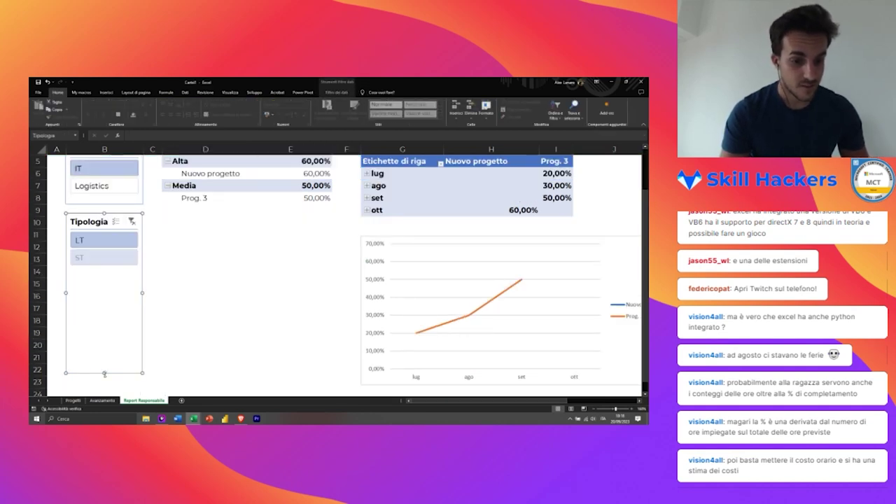
left_click_drag(105, 374, 112, 335)
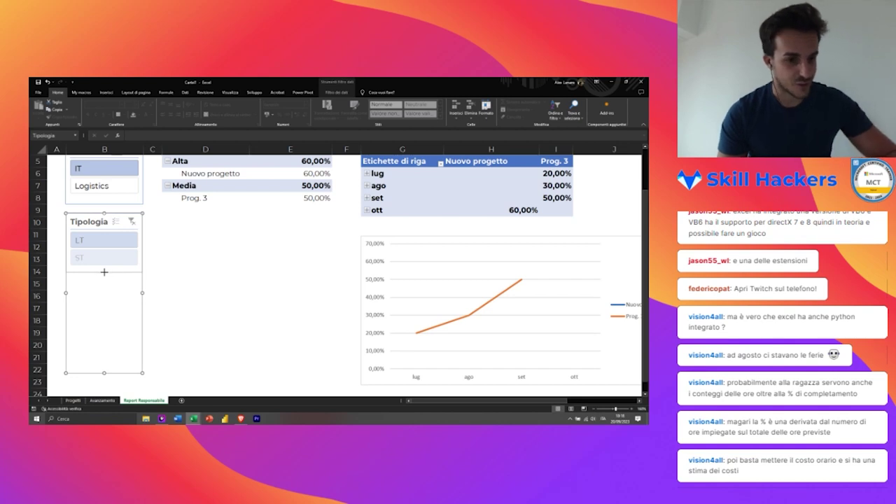
left_click_drag(105, 272, 104, 277)
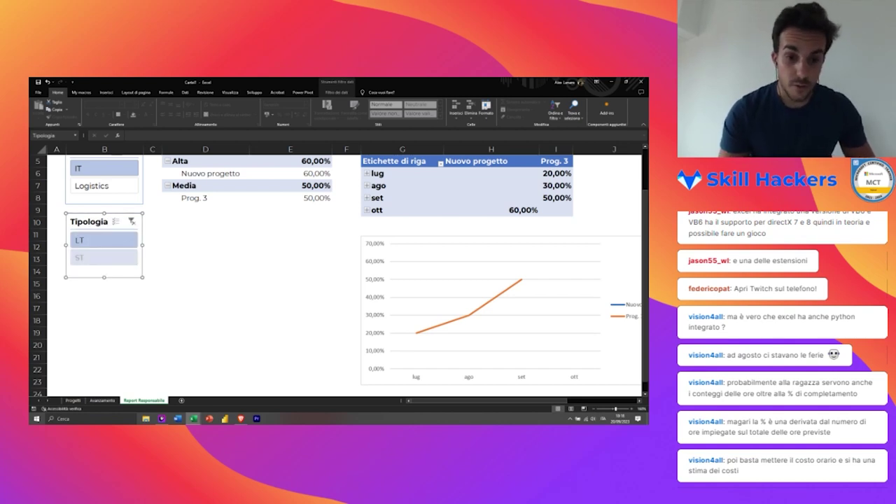
left_click(205, 247)
scroll(336, 273, "up", 2)
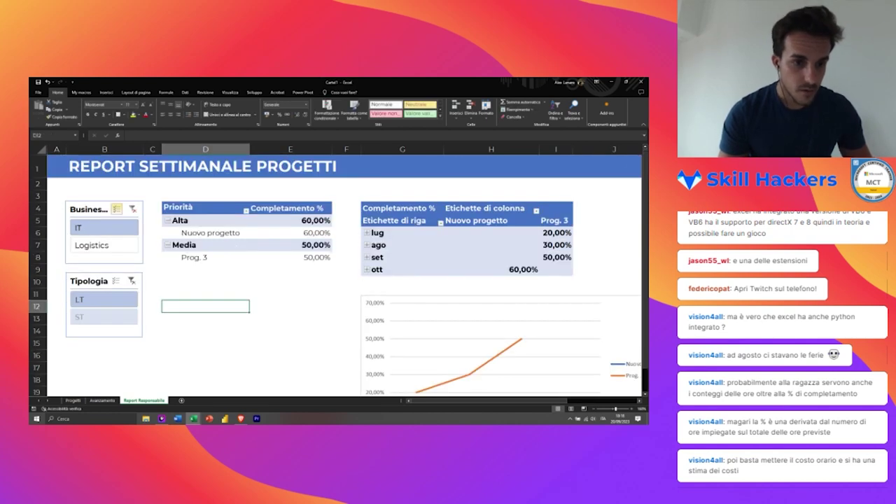
Step: Apply a dark blue slicer style to both the Business and Tipologia slicers
left_click(89, 208)
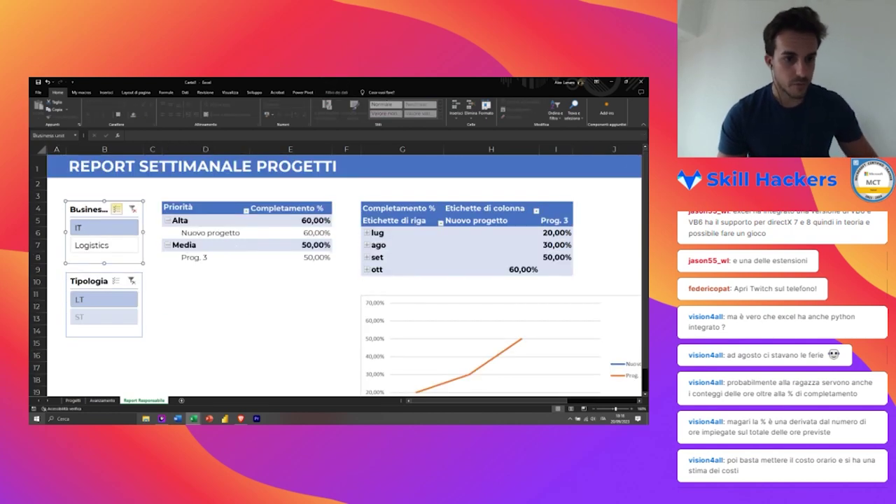
left_click(89, 281, "ctrl")
left_click(336, 93)
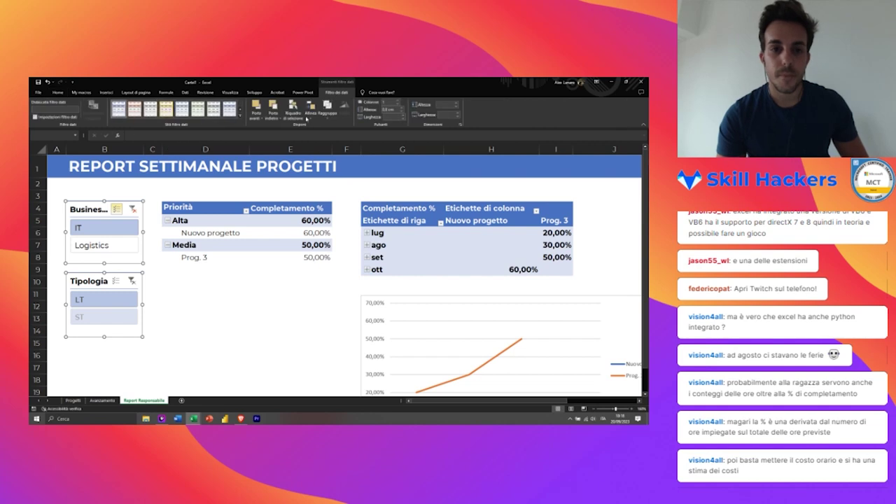
left_click(239, 116)
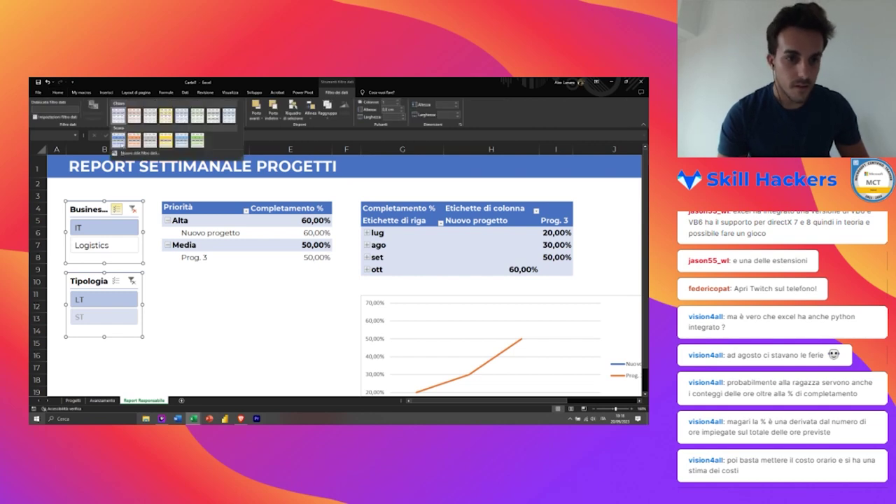
left_click(119, 140)
left_click(205, 319)
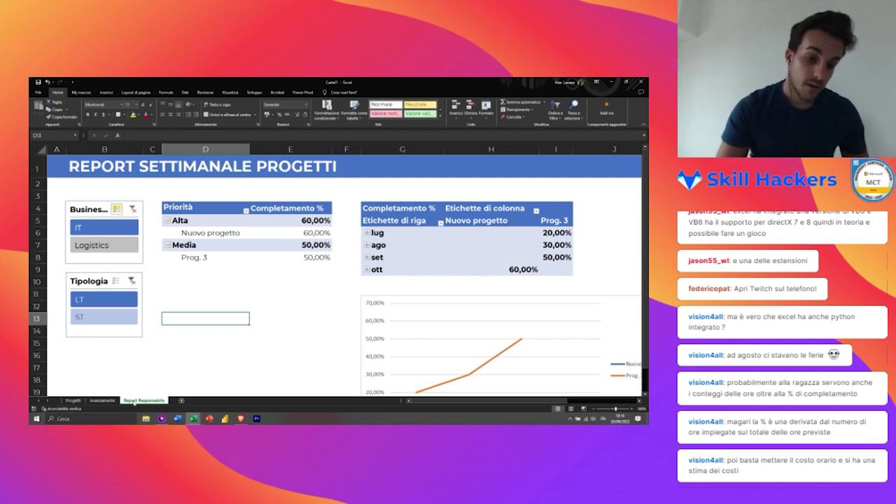
Step: Copy the Report Responsabile sheet to the end of the workbook
right_click(134, 402)
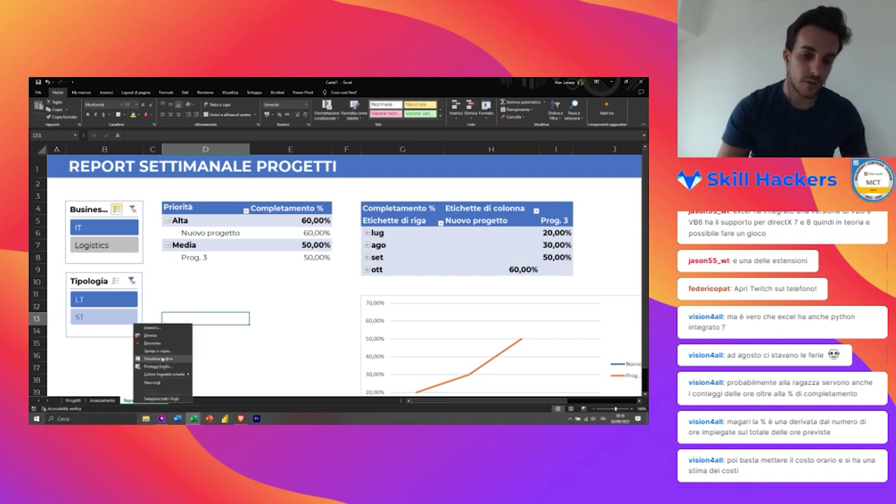
left_click(159, 350)
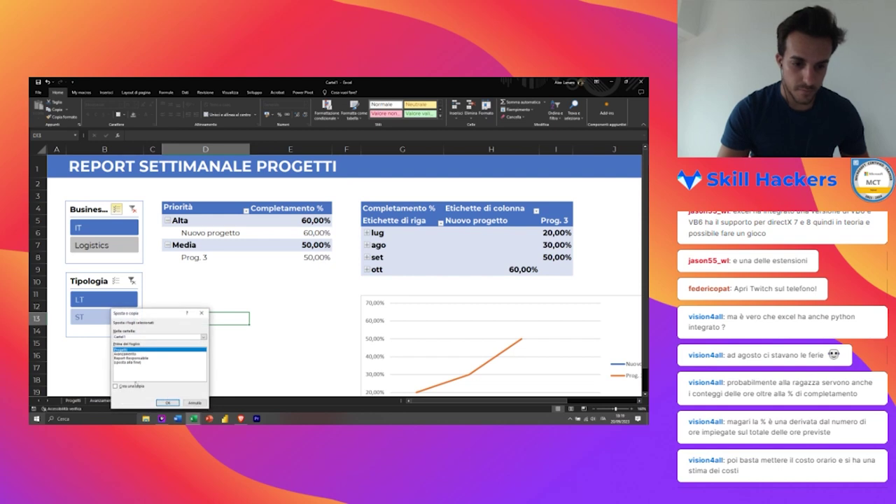
left_click(130, 387)
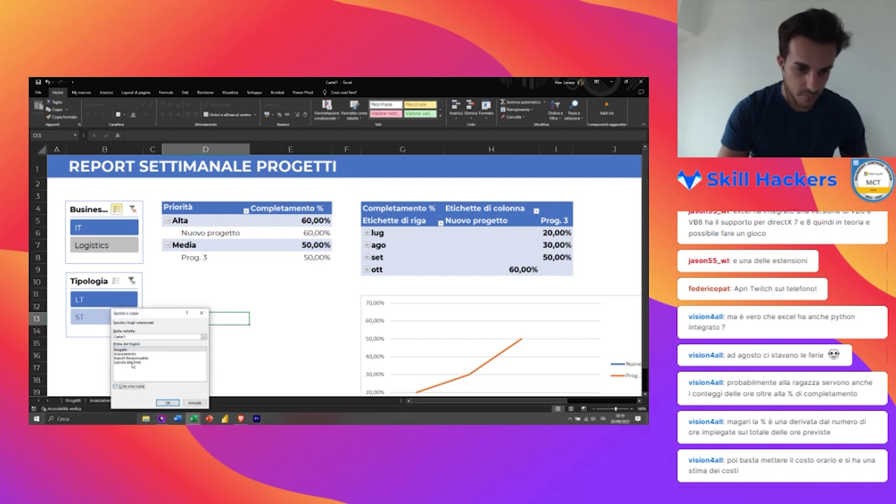
left_click(132, 362)
left_click(167, 403)
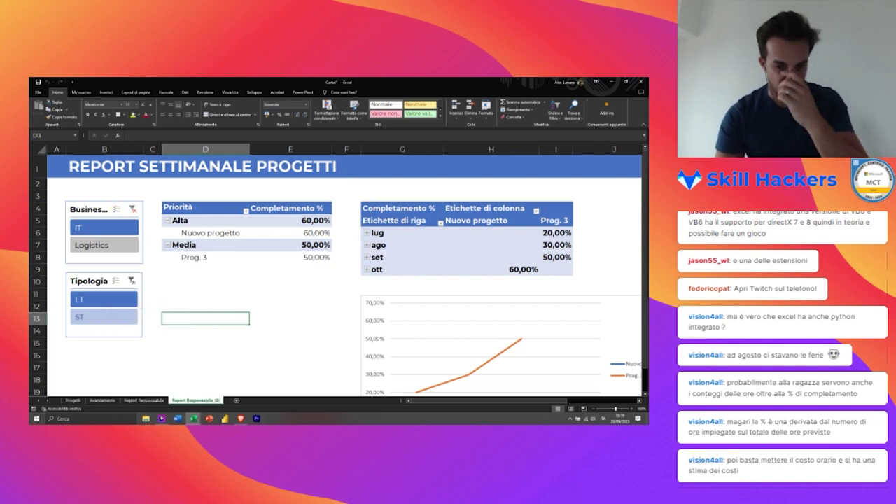
Step: Rename the copied sheet to Report CEO
right_click(197, 400)
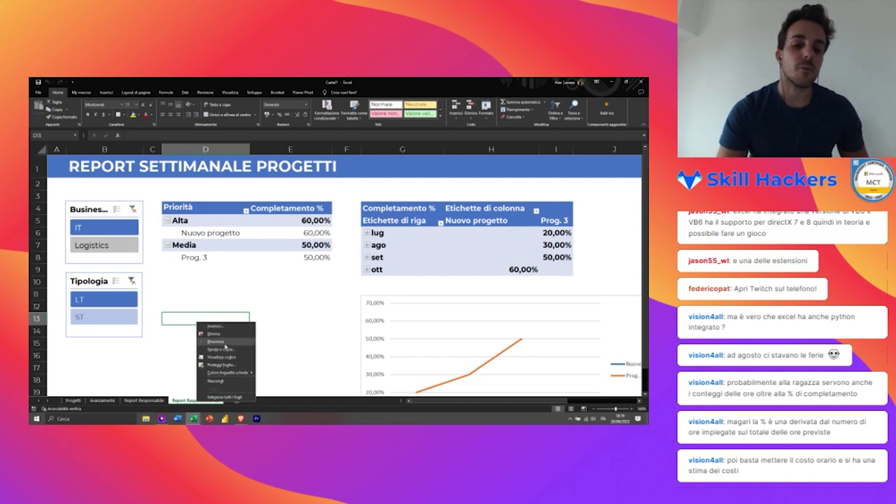
left_click(222, 342)
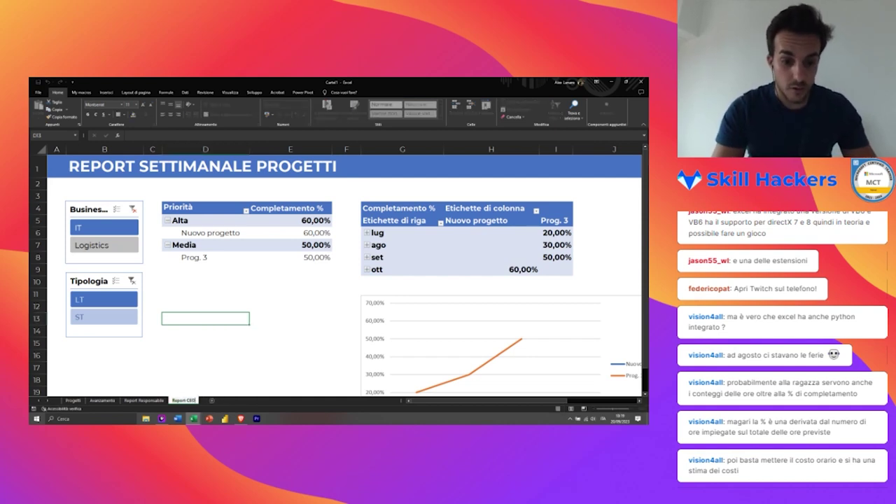
key("Return")
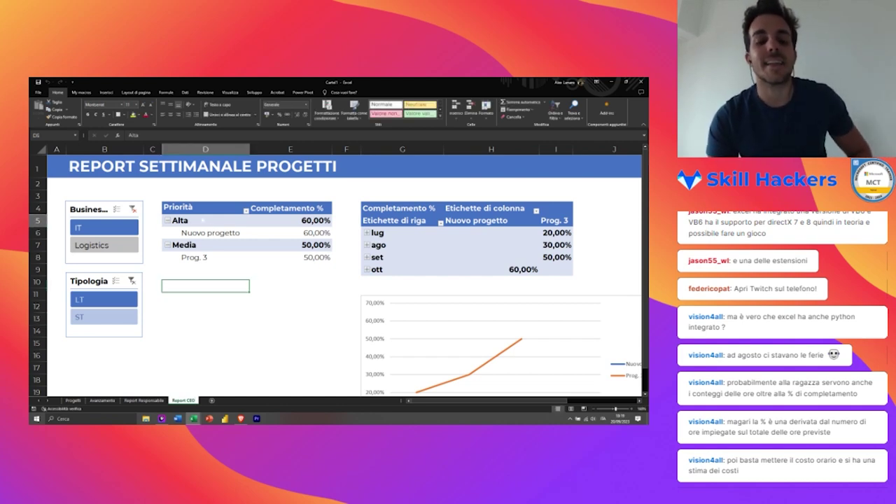
Step: Delete the Business unit and Tipologia slicers from Report CEO
left_click(205, 219)
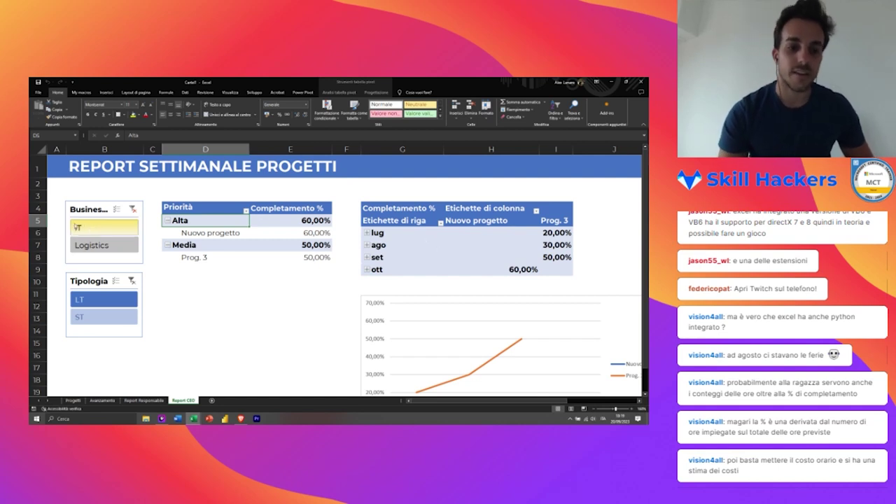
left_click(91, 209)
key("Delete")
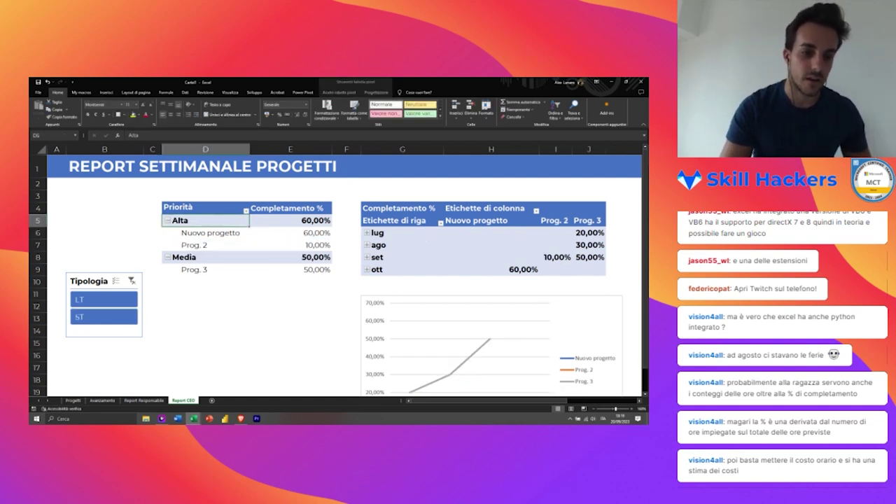
left_click(89, 280)
key("Delete")
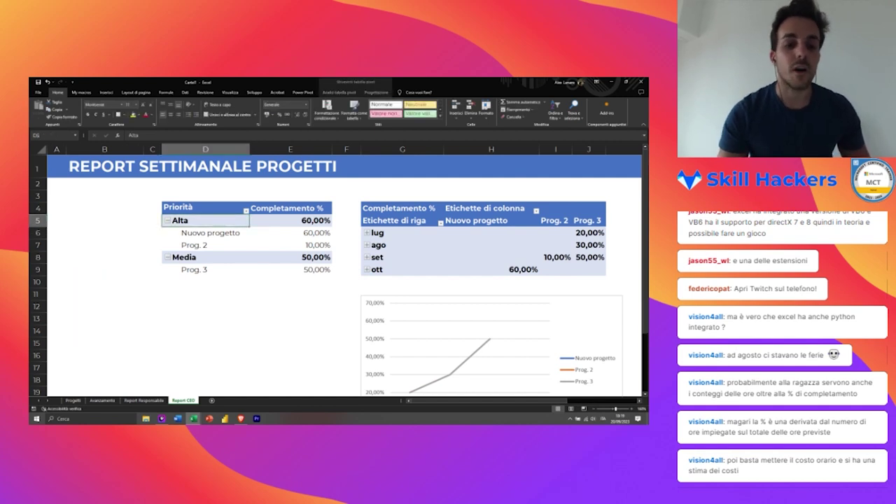
Step: Move the Priorità pivot into columns B–C and autofit column C
left_click_drag(203, 207, 292, 269)
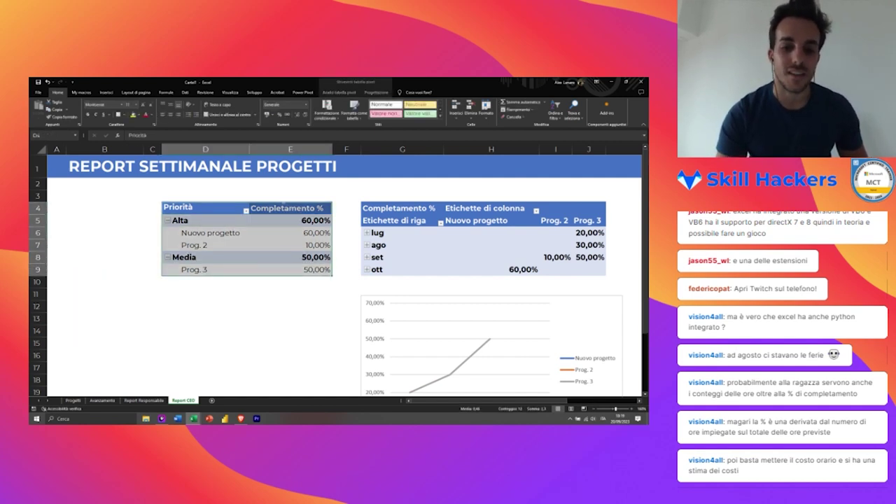
left_click_drag(273, 204, 177, 203)
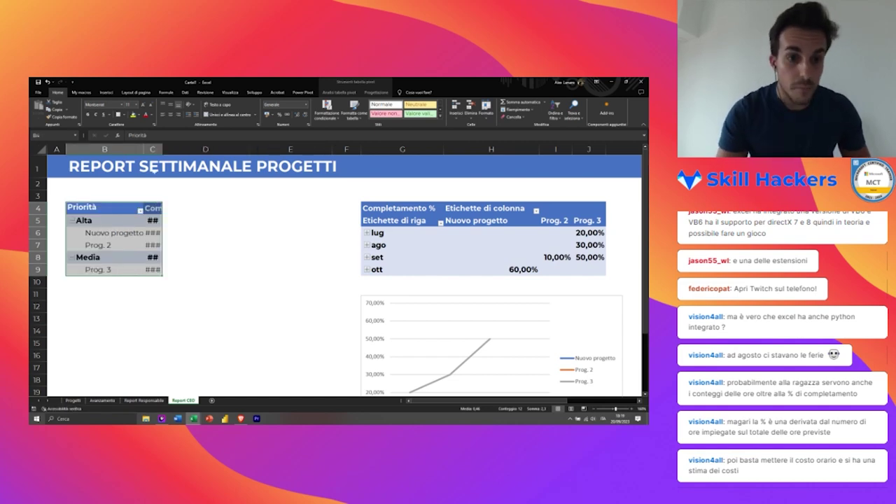
double_click(162, 149)
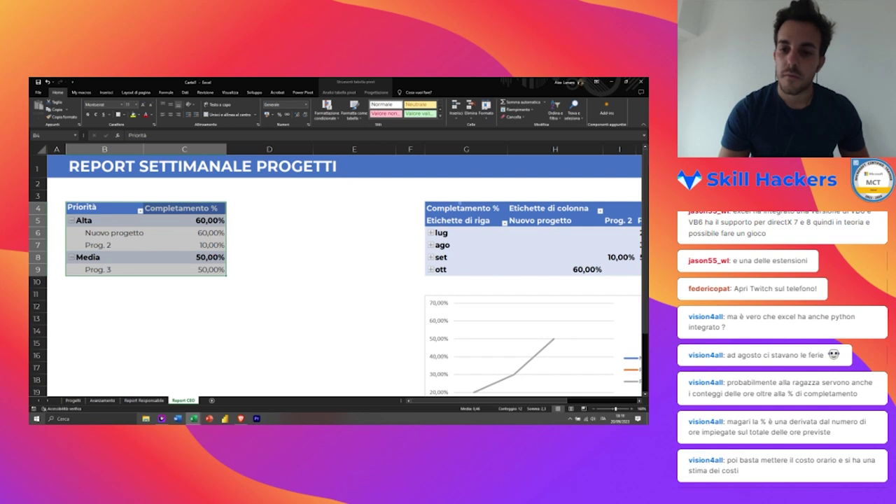
Step: Shift the monthly pivot left into column E, fit its columns, and widen the chart beneath it
left_click(460, 207)
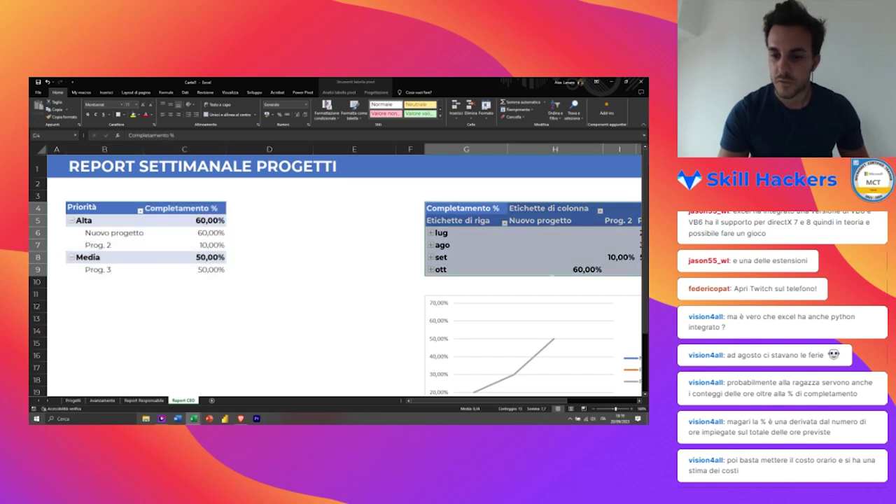
left_click_drag(551, 277, 412, 269)
mouse_move(315, 148)
left_mouse_down()
mouse_move(254, 149)
mouse_move(495, 149)
left_mouse_up()
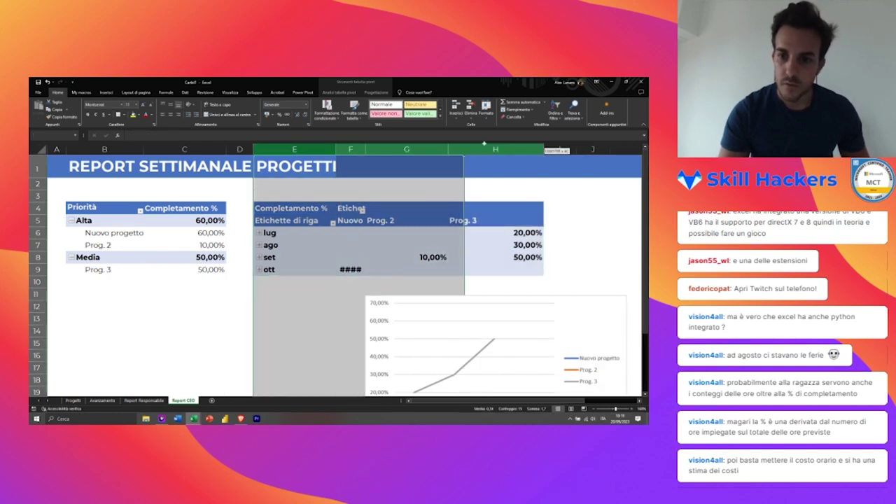
double_click(448, 149)
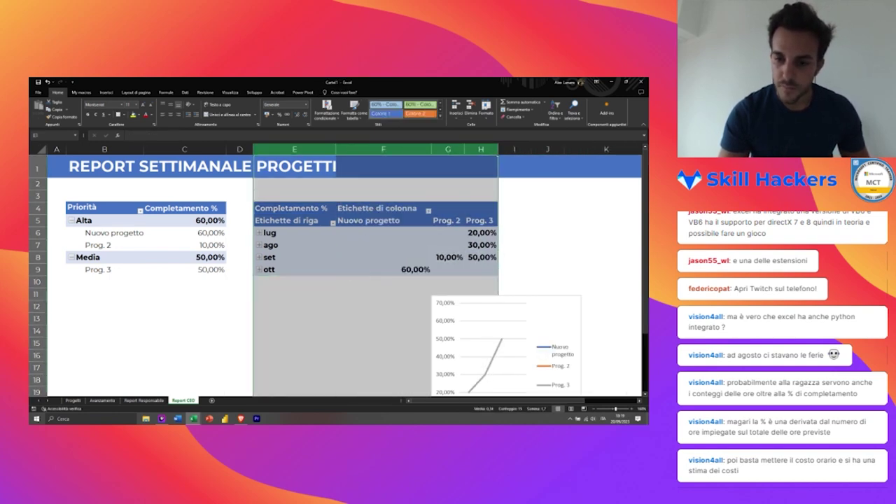
mouse_move(573, 361)
left_mouse_down()
mouse_move(394, 352)
mouse_move(496, 352)
left_mouse_up()
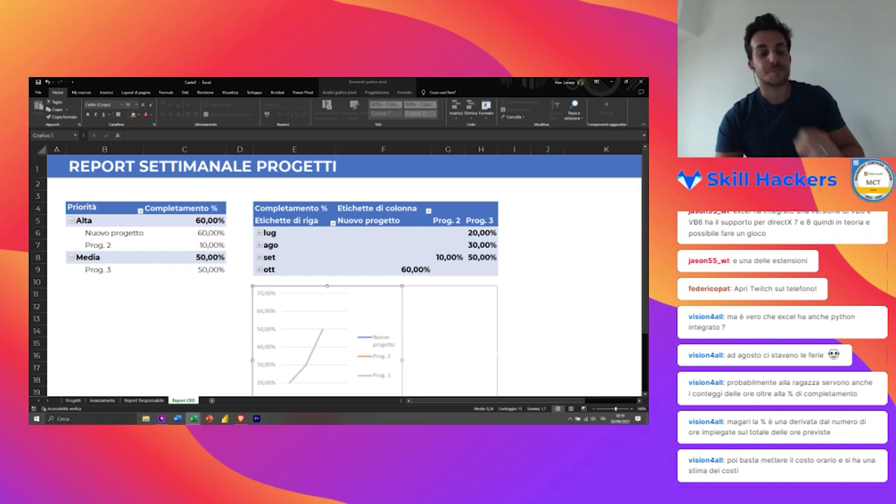
left_click_drag(496, 352, 496, 352)
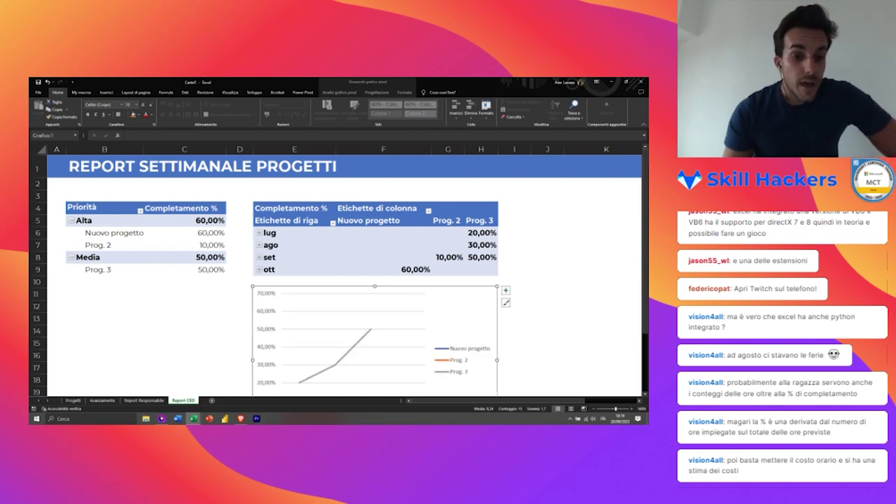
Step: Make Priorità a report filter on both the first and the monthly pivot
left_click(114, 233)
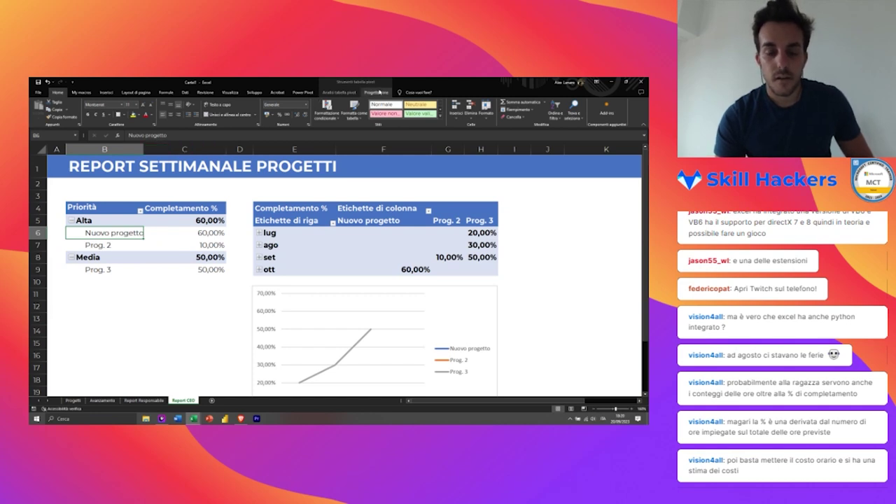
left_click(339, 92)
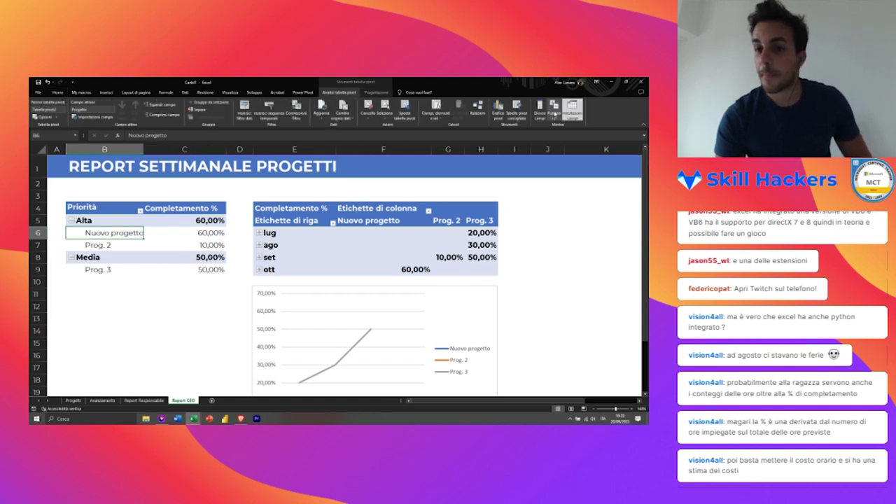
left_click(539, 112)
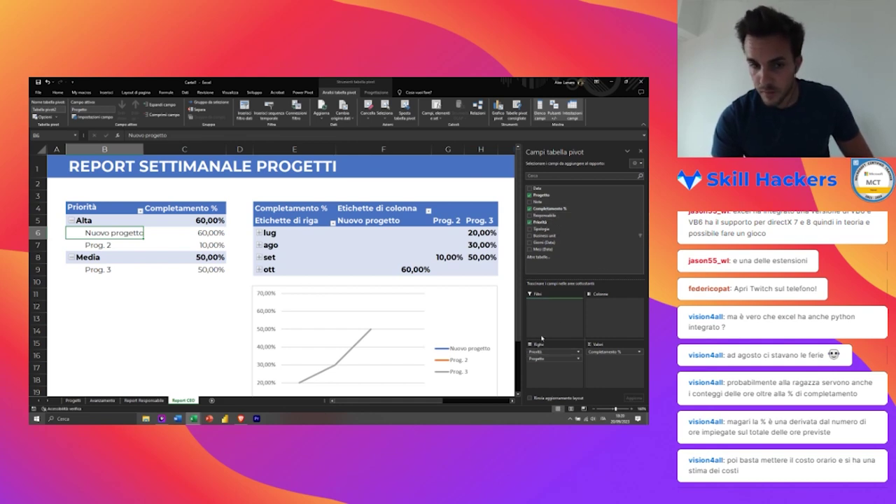
left_click_drag(538, 352, 544, 308)
left_click(281, 257)
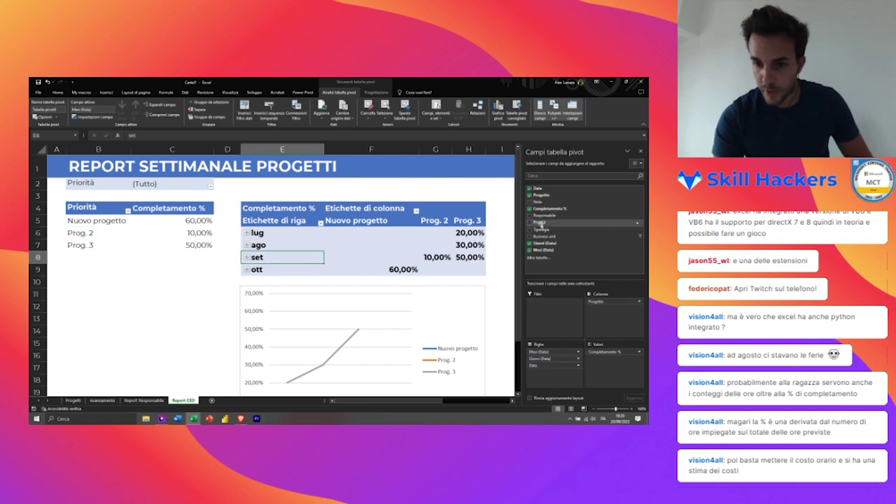
left_click_drag(540, 222, 552, 318)
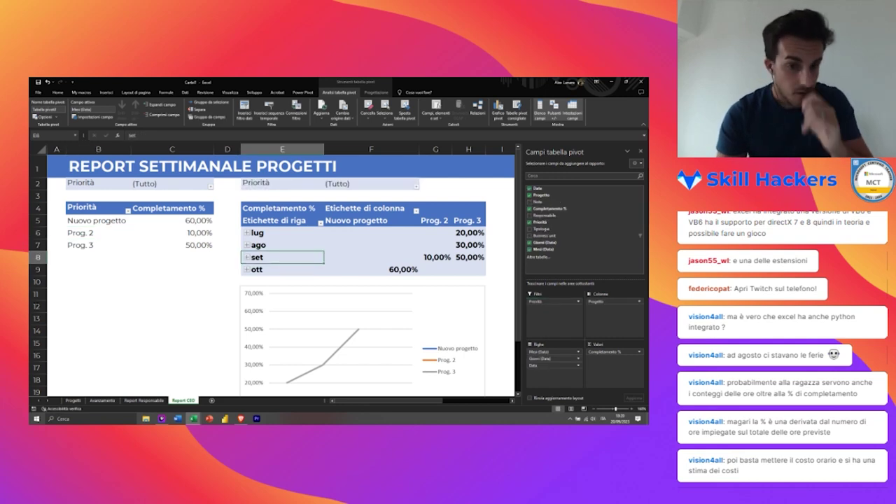
left_click(98, 221)
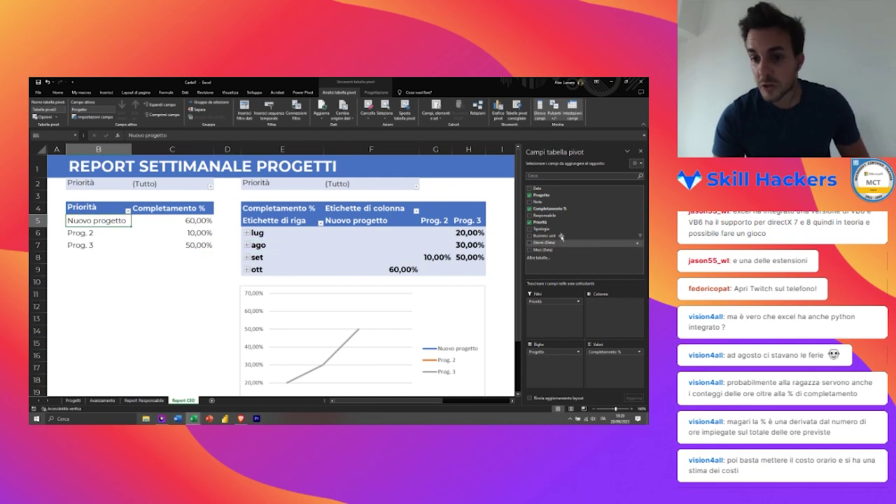
Step: Add Business unit to the first pivot's rows and include both IT and Logistics
mouse_move(559, 236)
left_mouse_down()
mouse_move(563, 358)
mouse_move(557, 351)
left_mouse_up()
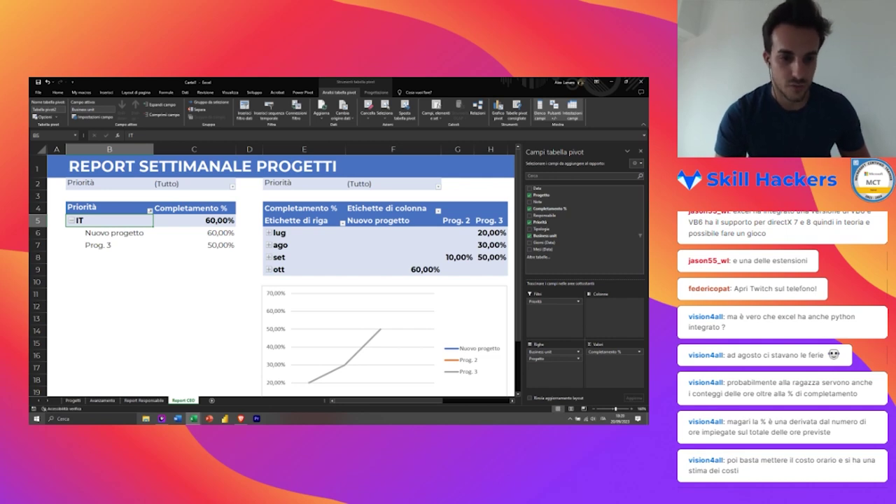
left_click(149, 210)
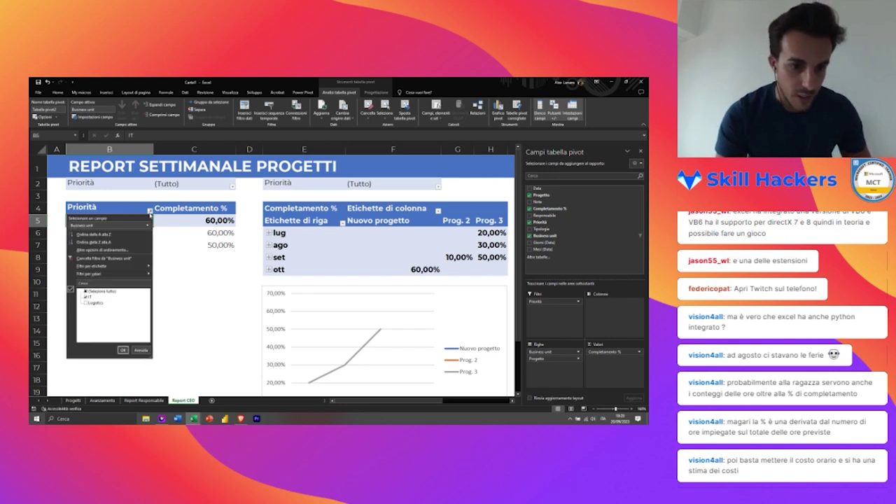
mouse_move(100, 266)
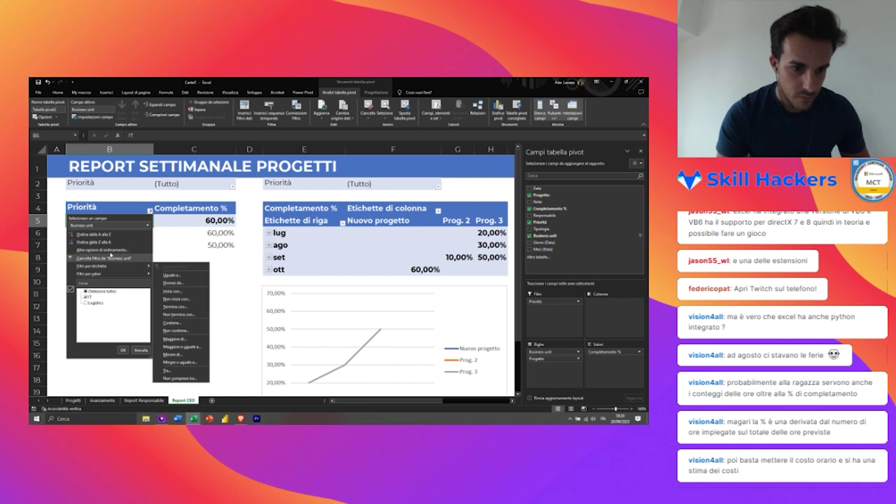
left_click(139, 258)
left_click(349, 260)
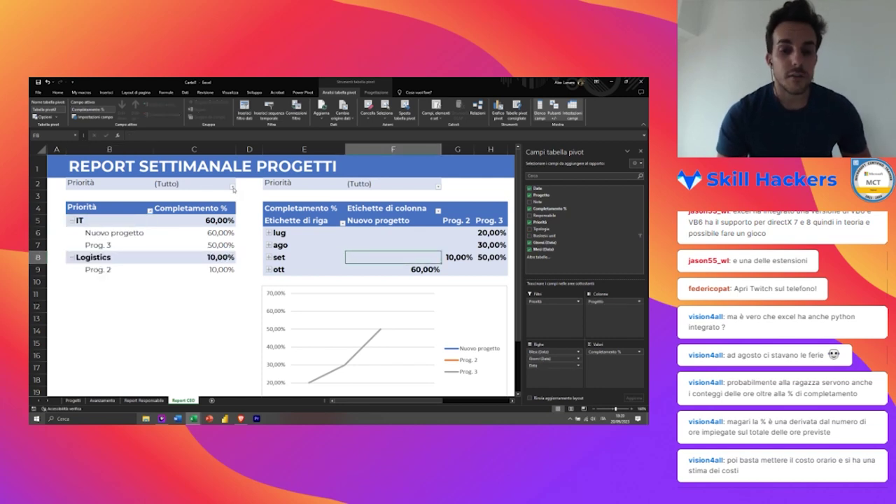
Step: Set the Priorità filter to Alta on both pivots
left_click(233, 188)
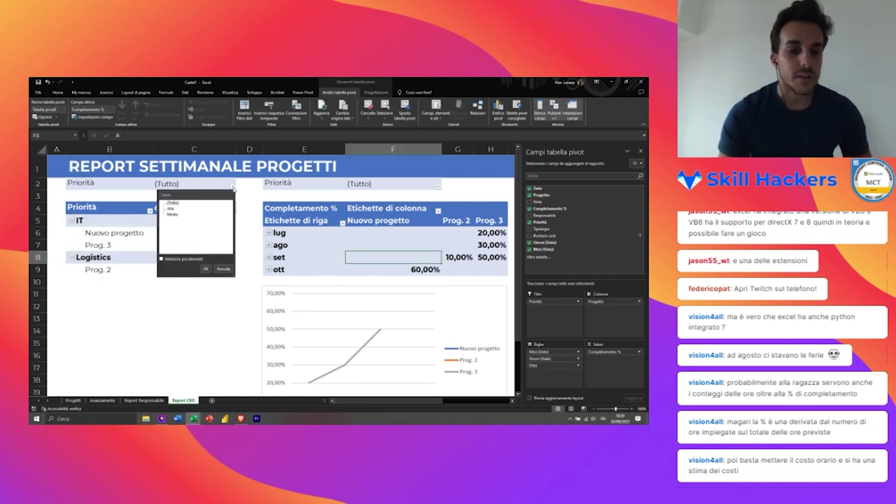
left_click(206, 268)
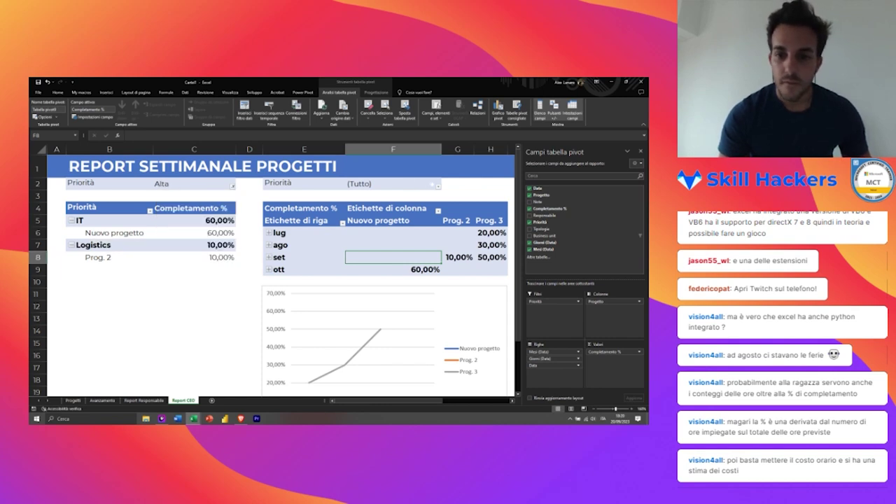
left_click(437, 187)
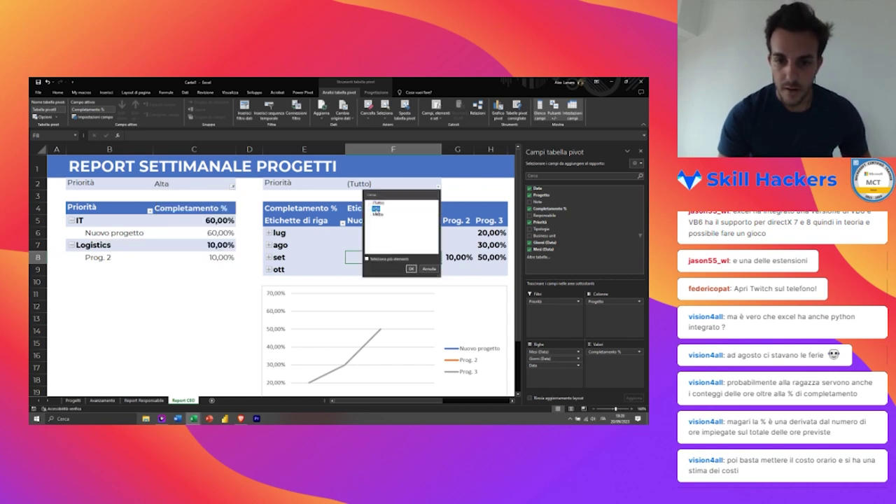
left_click(411, 269)
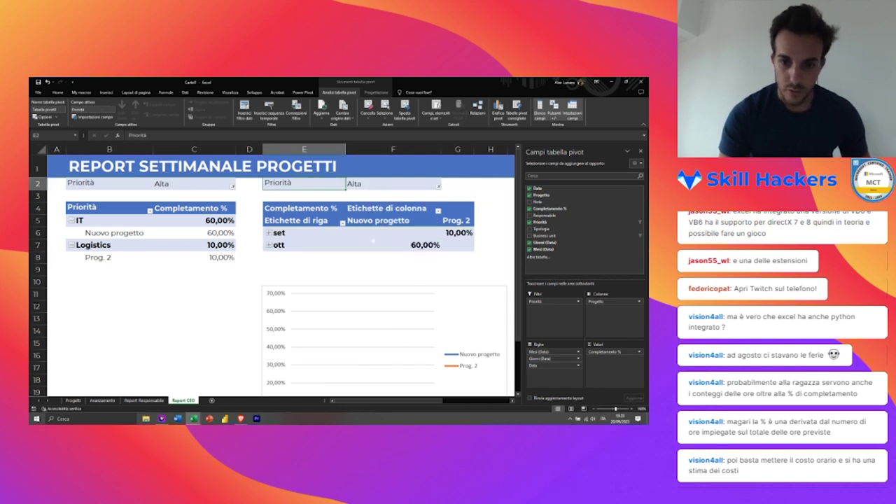
left_click(385, 218)
Step: Rename Report CEO's monthly pivot headers to Progetti for columns and Data for rows
left_click(461, 223)
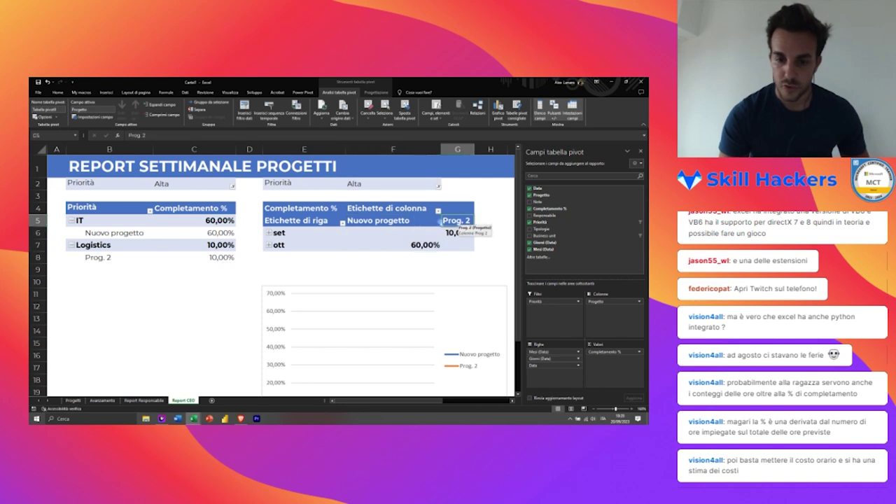
left_click(385, 207)
type("Pro")
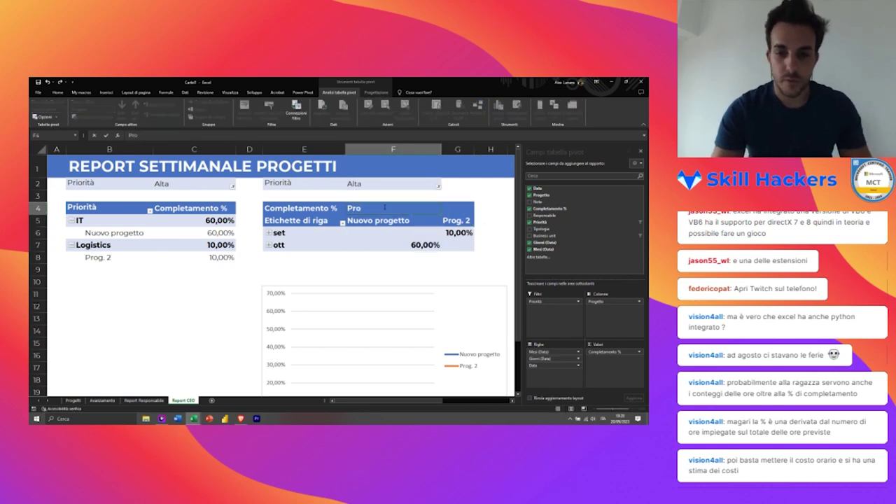
type("getti")
key("Return")
key("Left")
type("Dat")
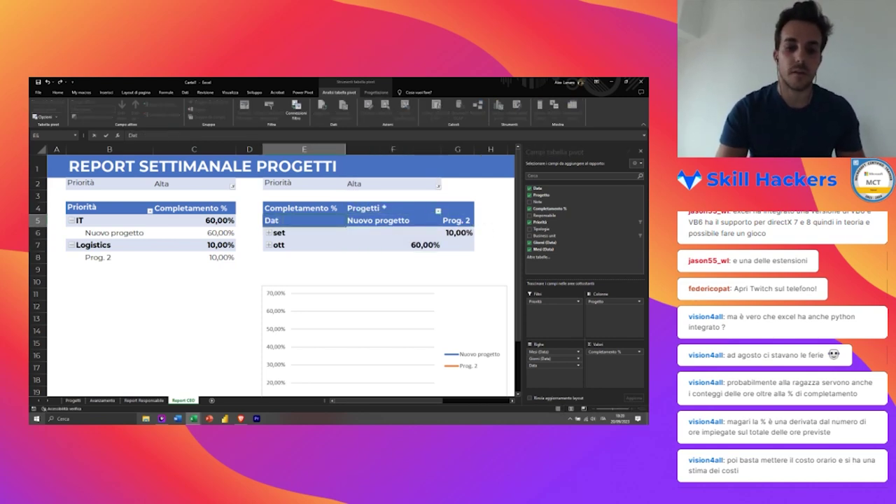
type("a")
key("Return")
key("Up")
key("Up")
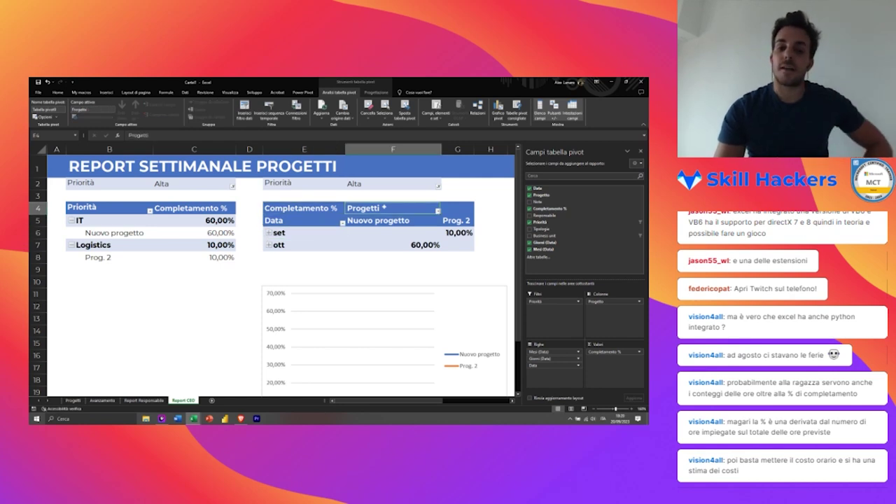
left_click(304, 220)
left_click(301, 221)
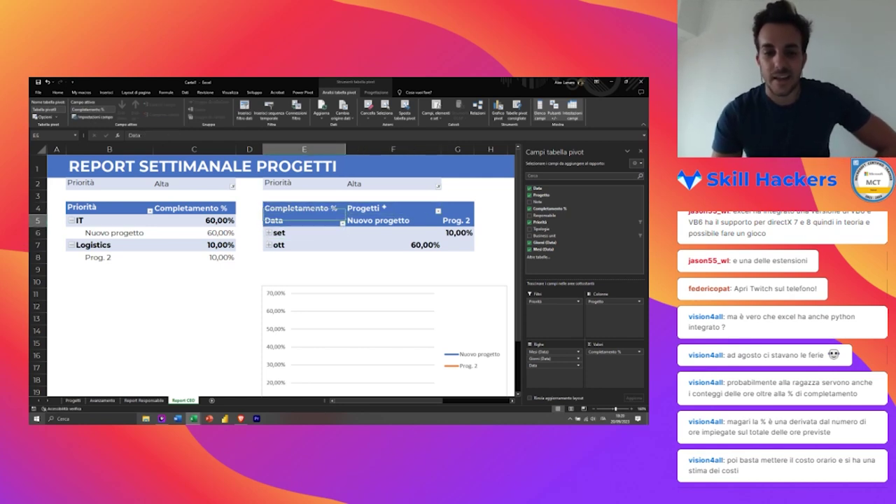
Step: On Report Responsabile, relabel the month pivot headers Progetto and Data, then return to Report CEO
key("ctrl+Page_Up")
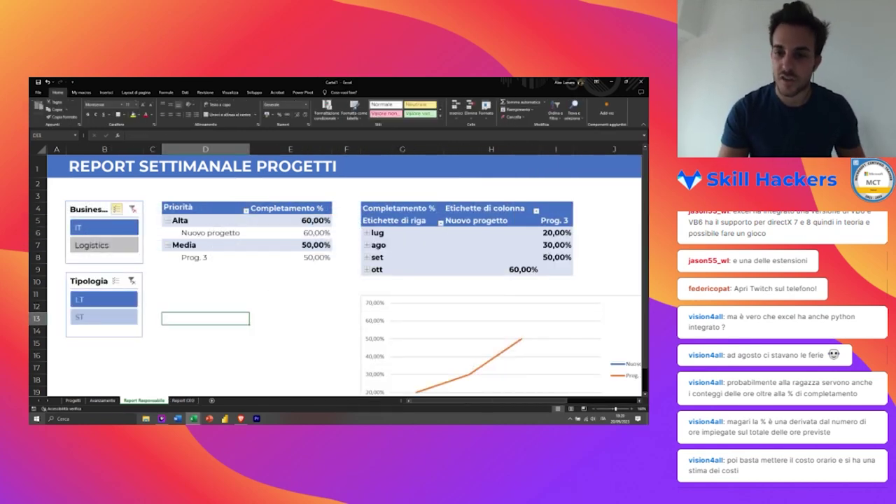
left_click(482, 208)
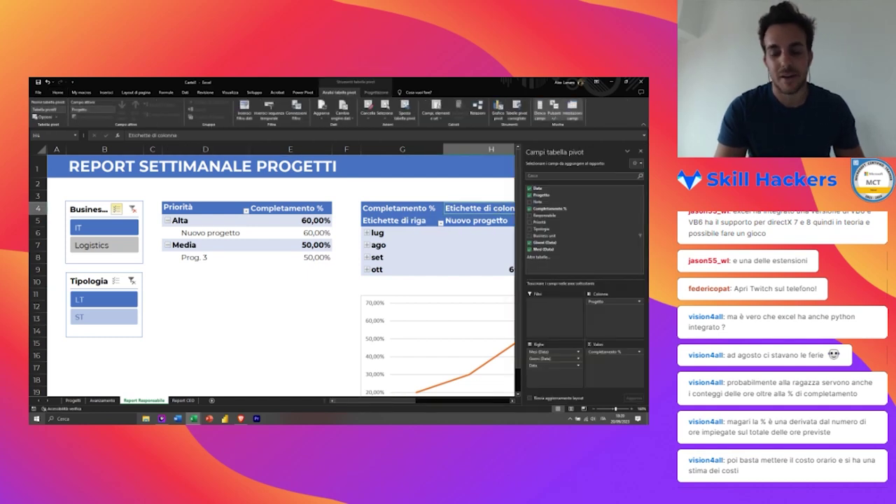
type("Progett")
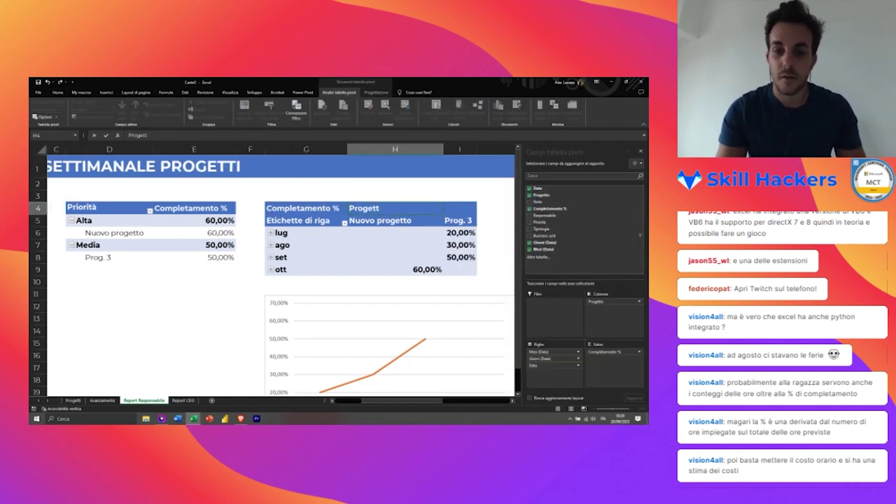
type("o")
left_click(297, 220)
key("BackSpace")
type("Data")
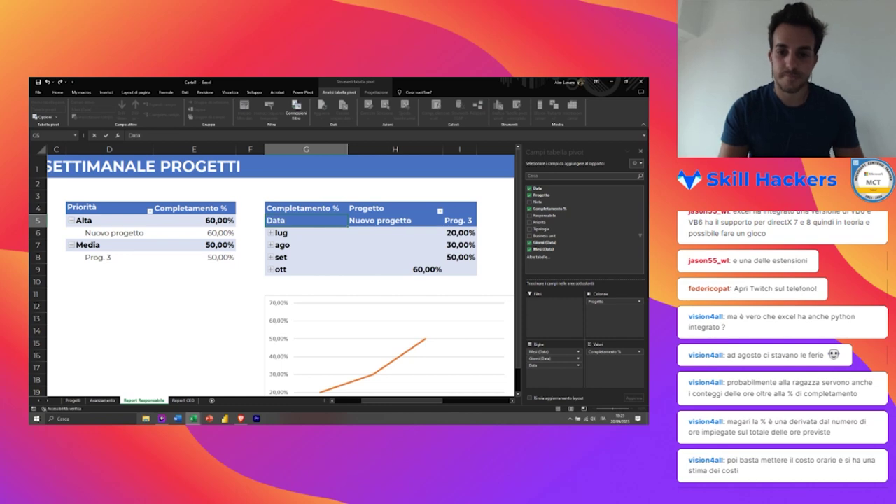
key("Return")
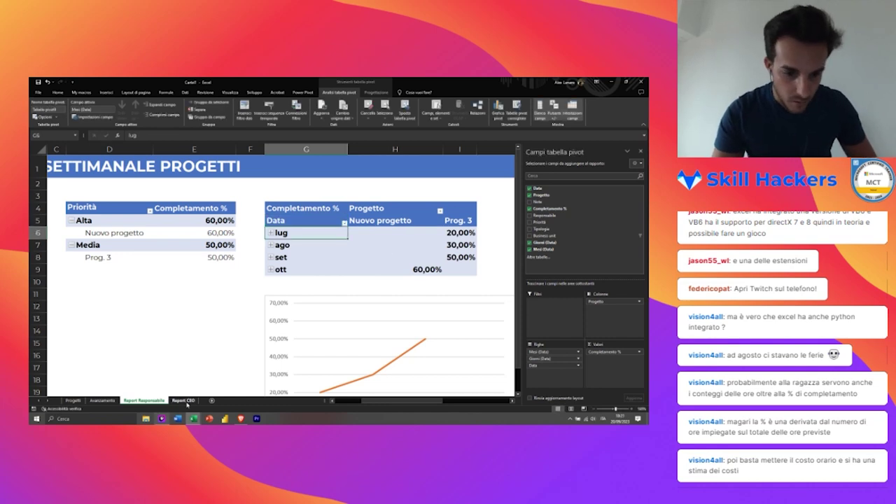
left_click(184, 400)
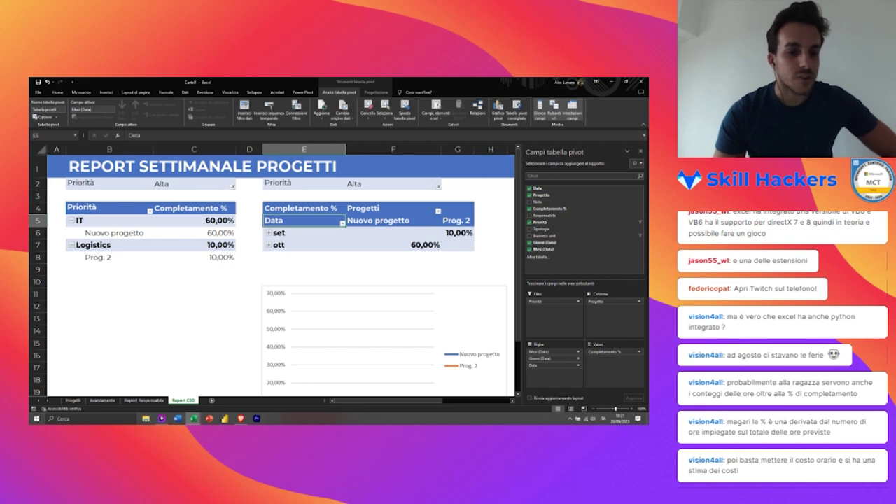
Step: Hide row 2 holding the Priorità filters and retitle the first pivot's header in B4 as BU
right_click(37, 184)
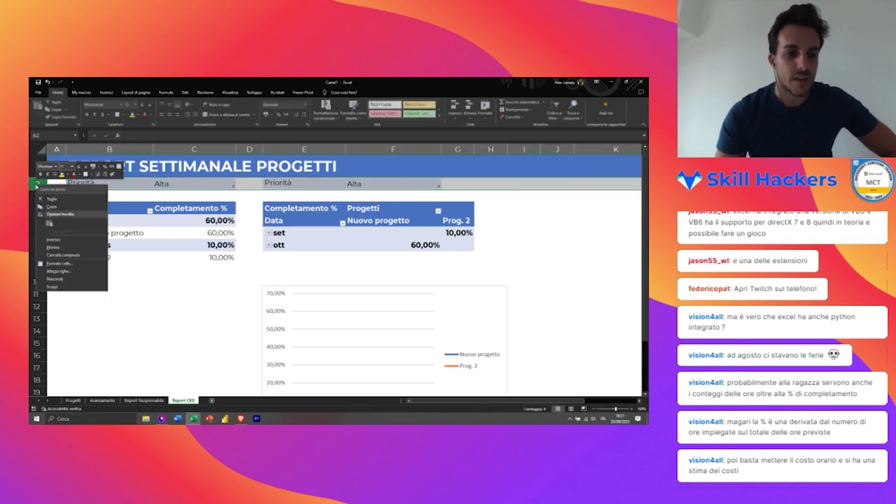
left_click(64, 280)
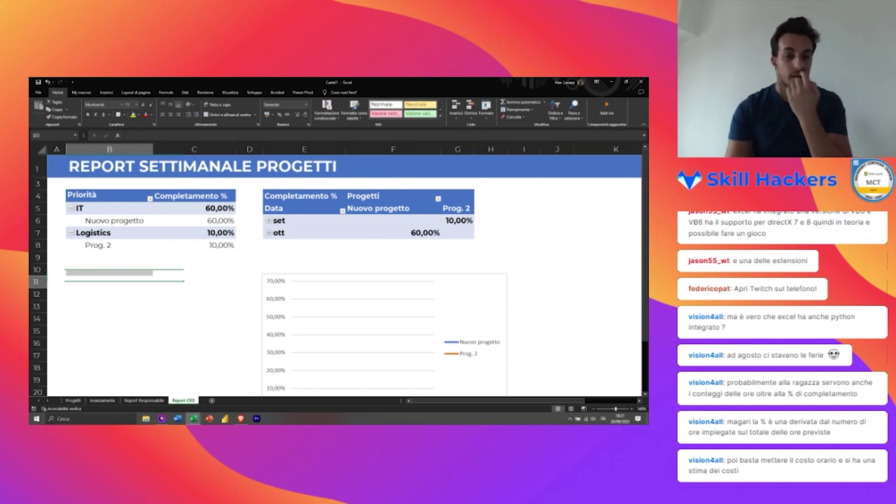
left_click(94, 197)
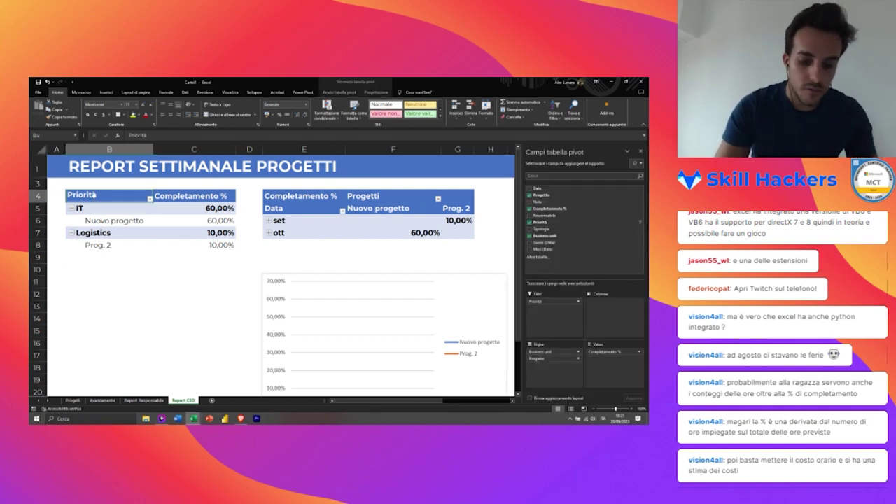
type("BU")
key("Return")
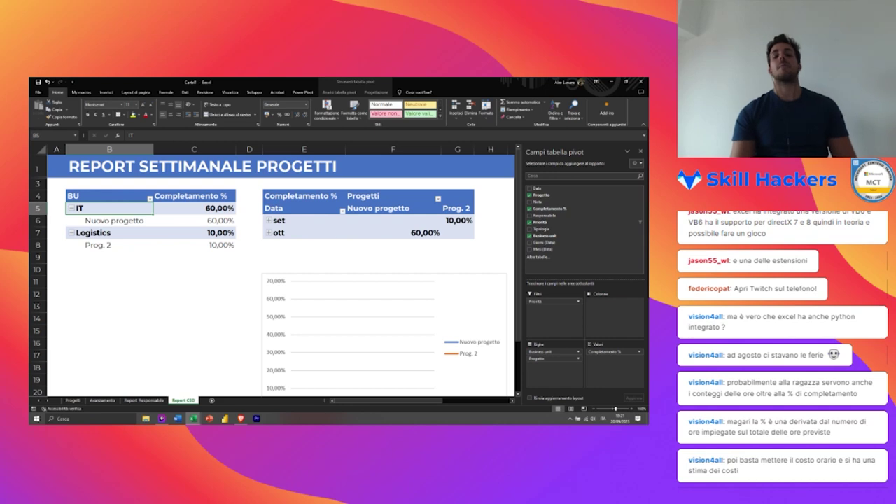
left_click(271, 220)
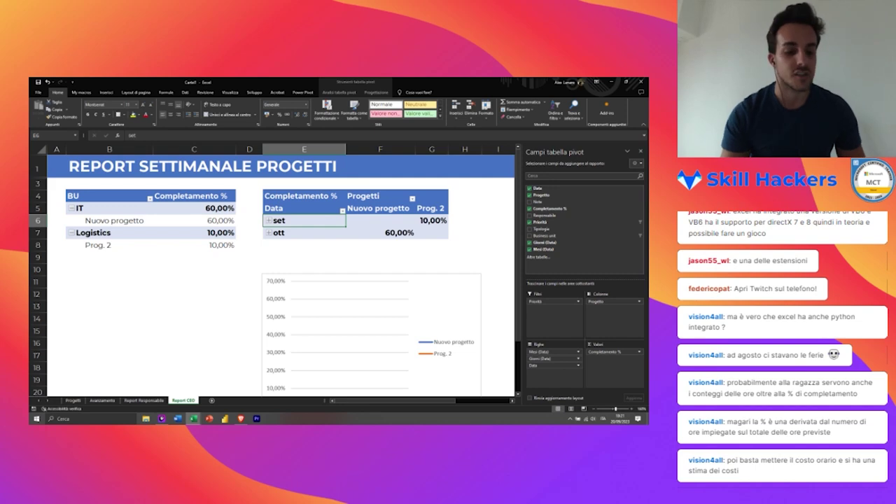
Step: On the Avanzamento sheet, hide columns E to H, starting from Responsabile
left_click(101, 400)
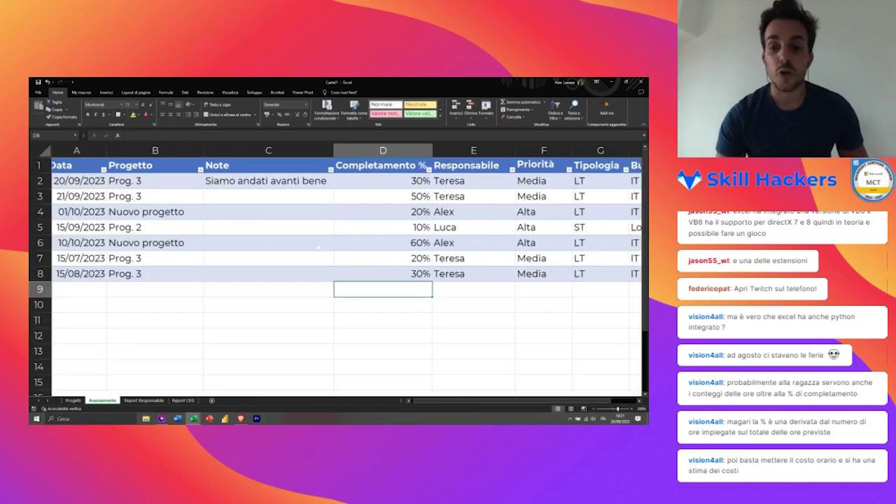
scroll(318, 246, "right", 3)
scroll(319, 246, "left", 2)
scroll(318, 246, "left", 1)
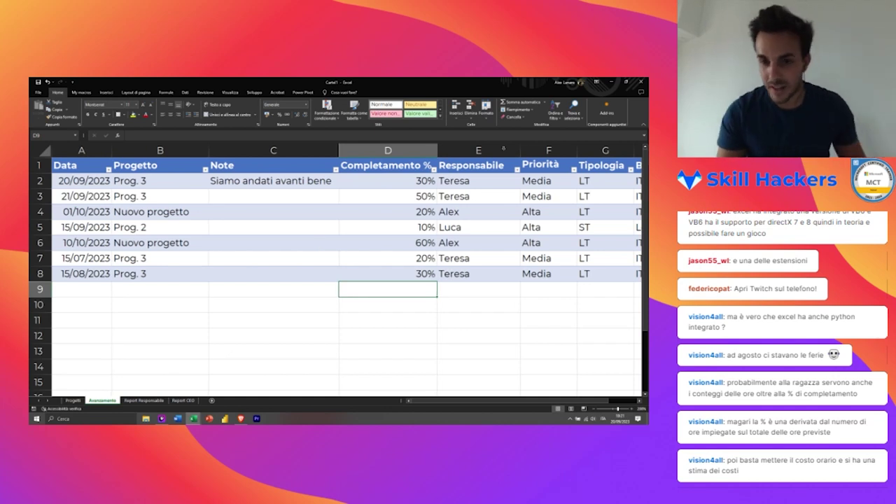
left_click(500, 149)
mouse_move(501, 149)
left_mouse_down()
mouse_move(616, 151)
mouse_move(514, 152)
left_mouse_up()
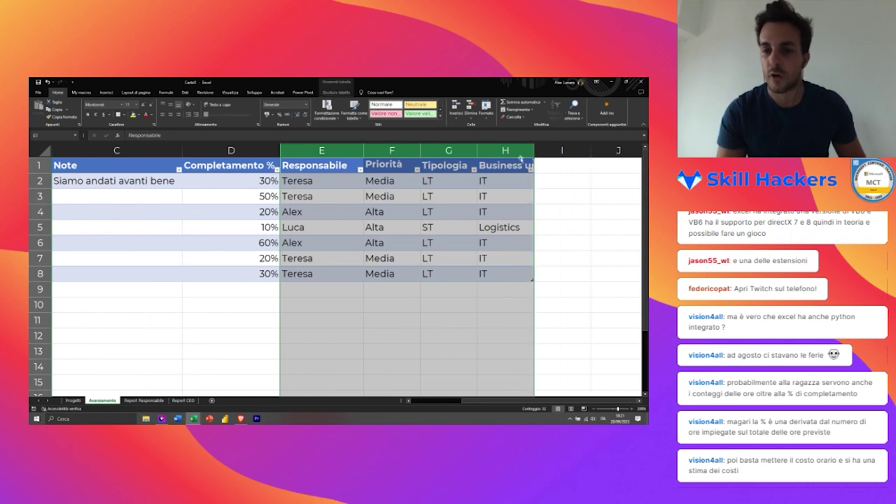
right_click(515, 152)
left_click(546, 245)
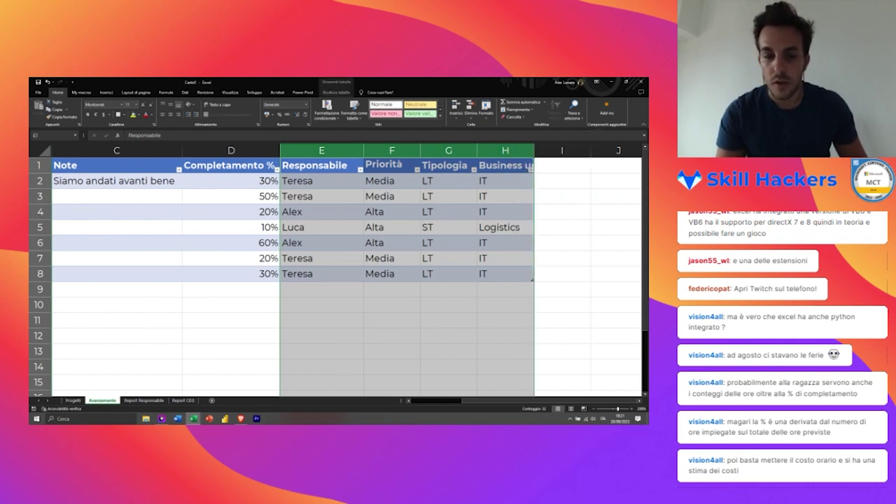
Step: Move through the table to the empty row below it in the Data column
left_click(237, 242)
scroll(236, 242, "left", 3)
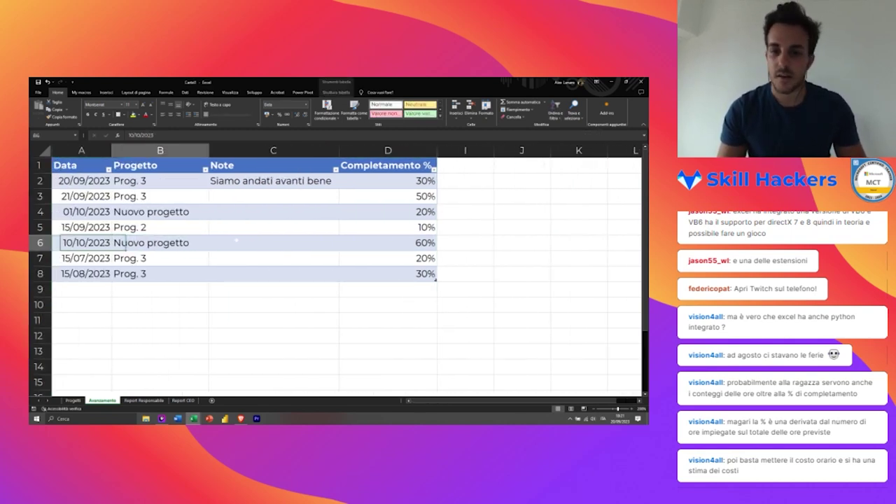
key("Down")
key("Down")
key("Left")
key("Left")
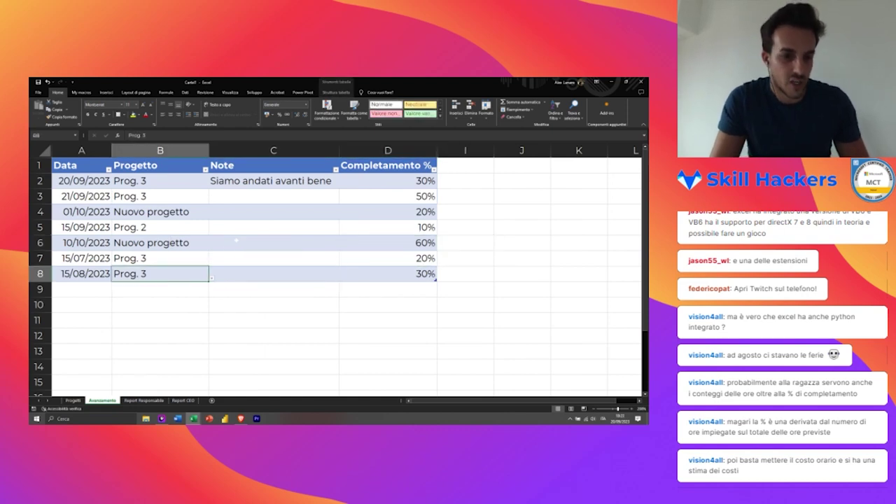
key("Left")
key("Right")
key("Right")
key("Left")
key("Left")
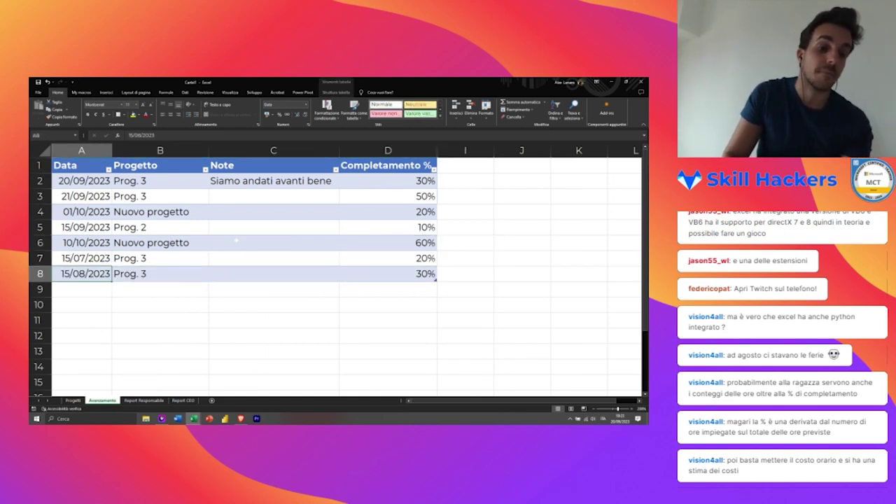
key("Down")
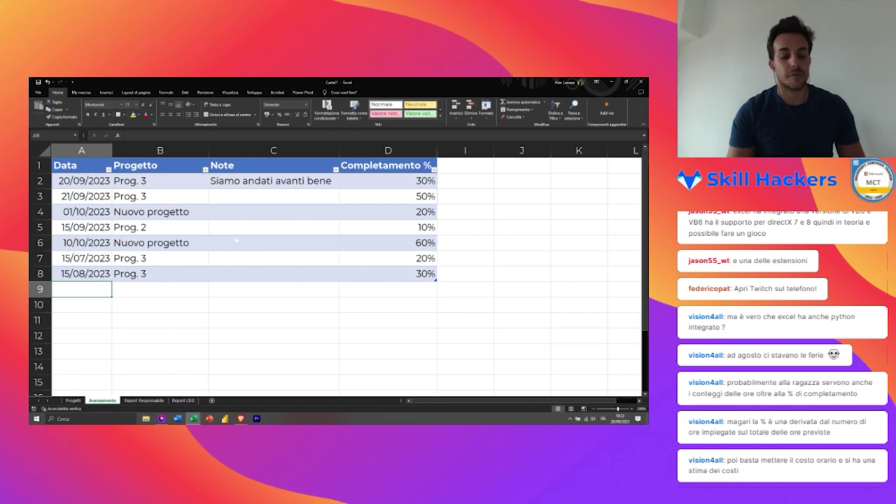
Step: Review the Progetti table range A1:G9 and the Prog. 3 row
left_click(71, 400)
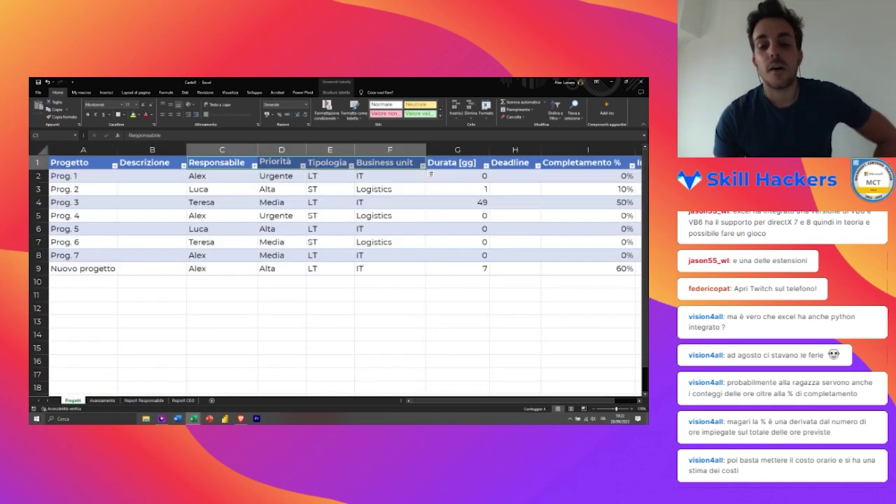
left_click(152, 360)
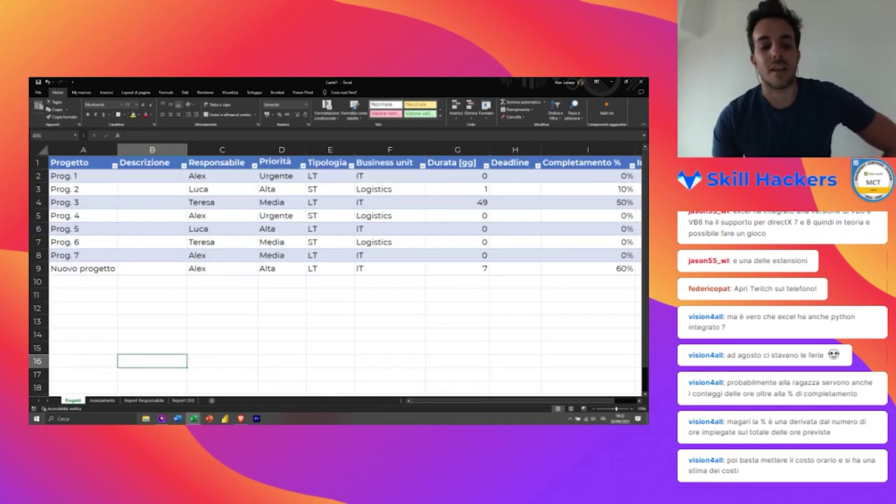
left_click(152, 308)
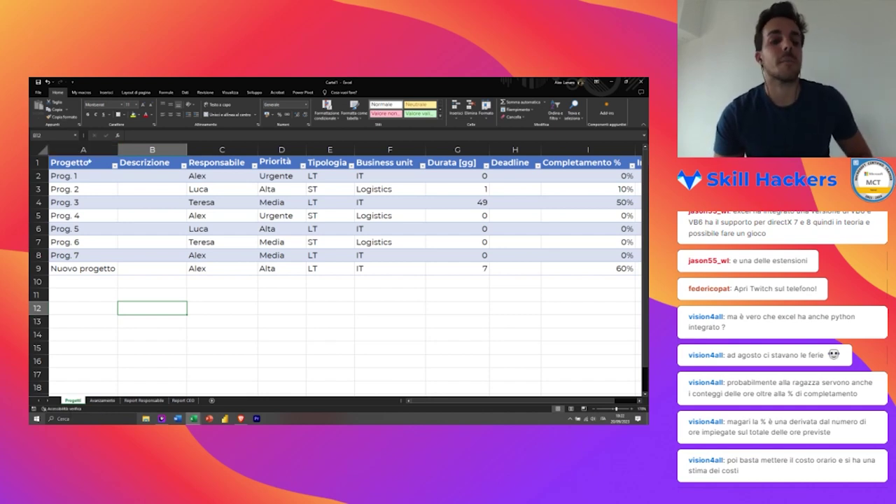
left_click_drag(105, 163, 443, 269)
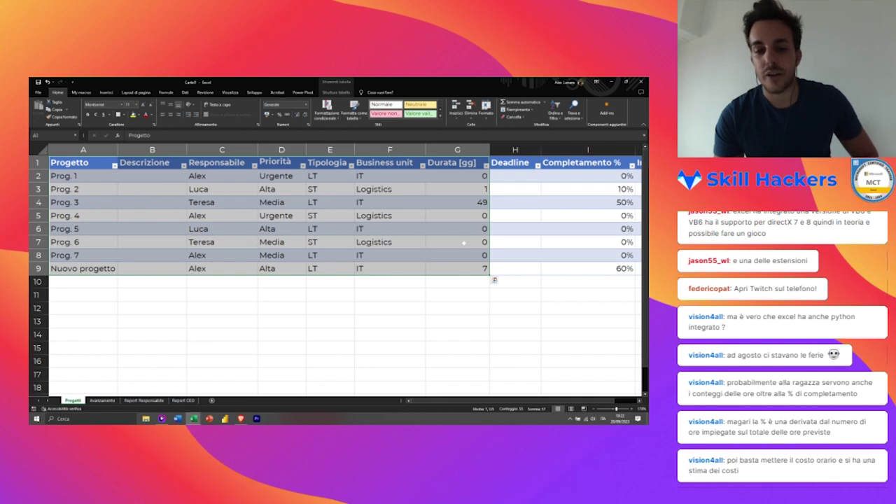
left_click(457, 202)
key("Left")
key("Left")
key("Left")
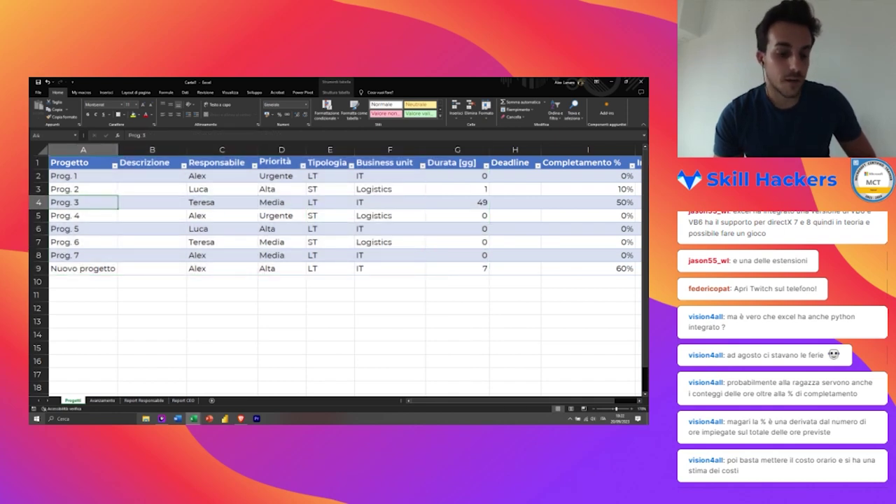
Step: Check Prog. 3 at 50,00% in Report Responsabile, then select cell A9 on Avanzamento
left_click(110, 400)
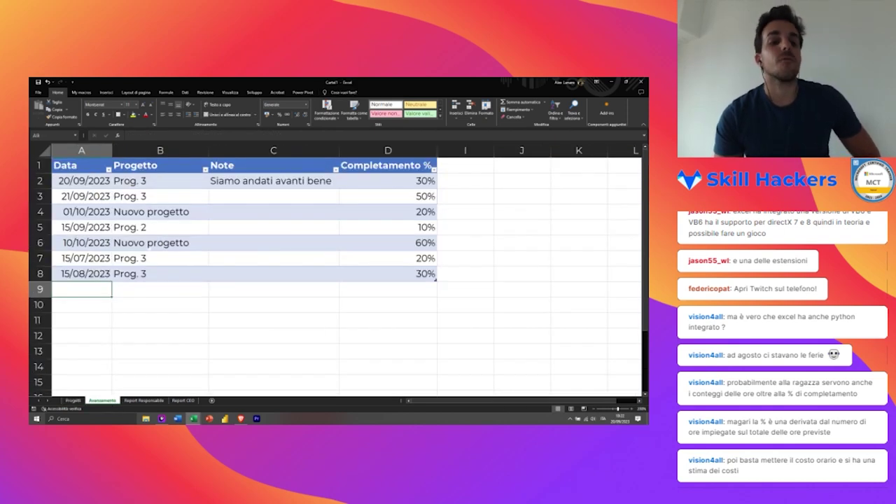
left_click(160, 242)
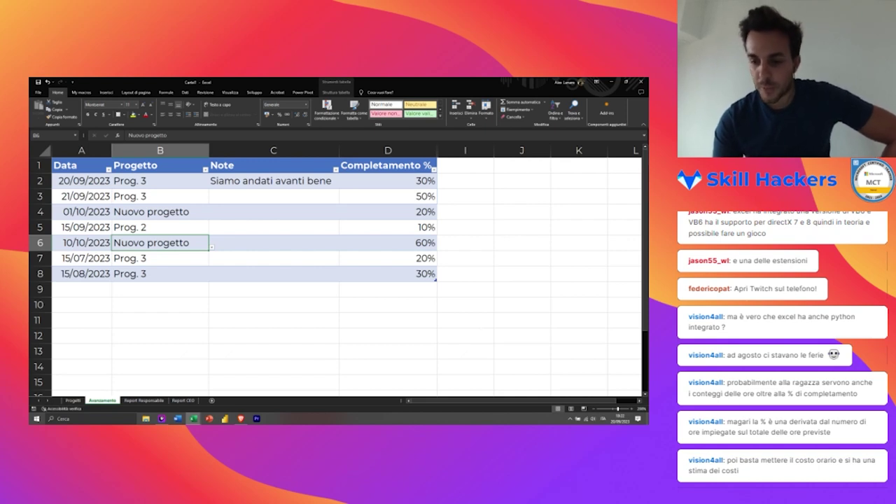
left_click(388, 289)
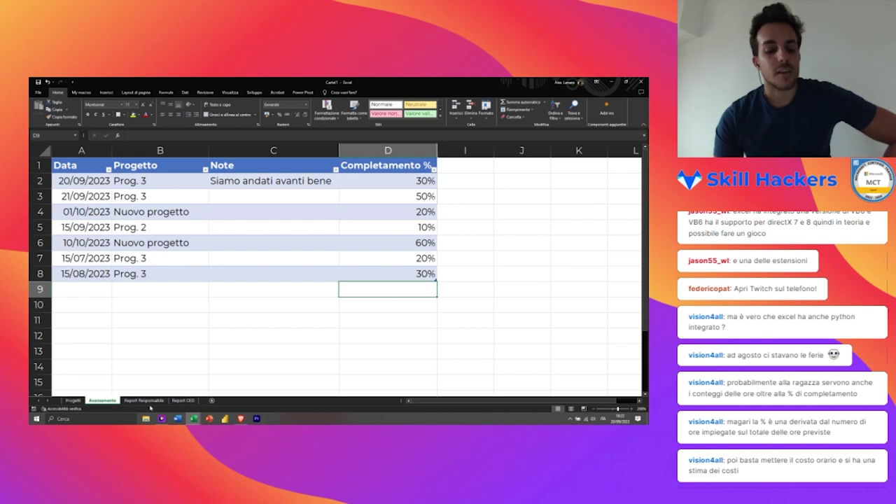
left_click(145, 400)
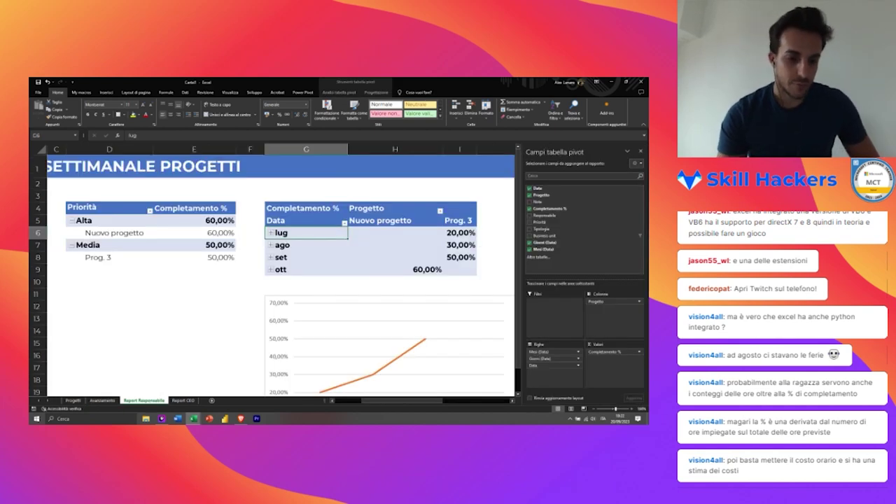
left_click(98, 257)
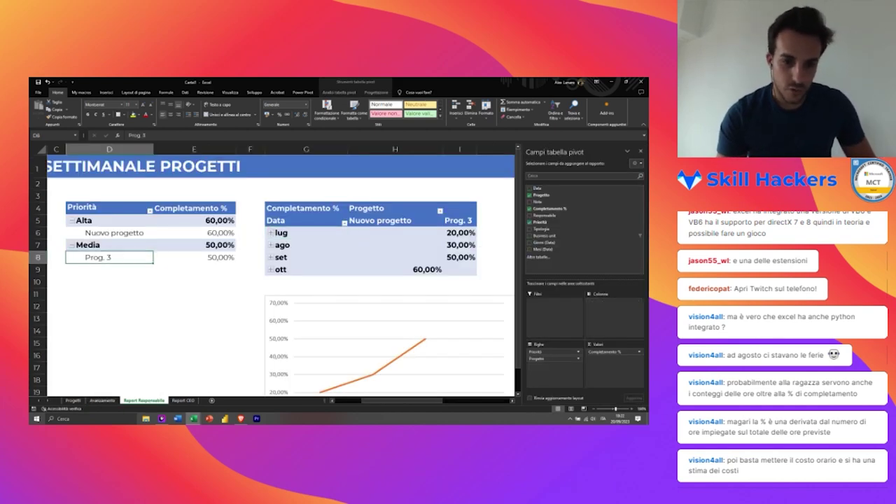
left_click(193, 256)
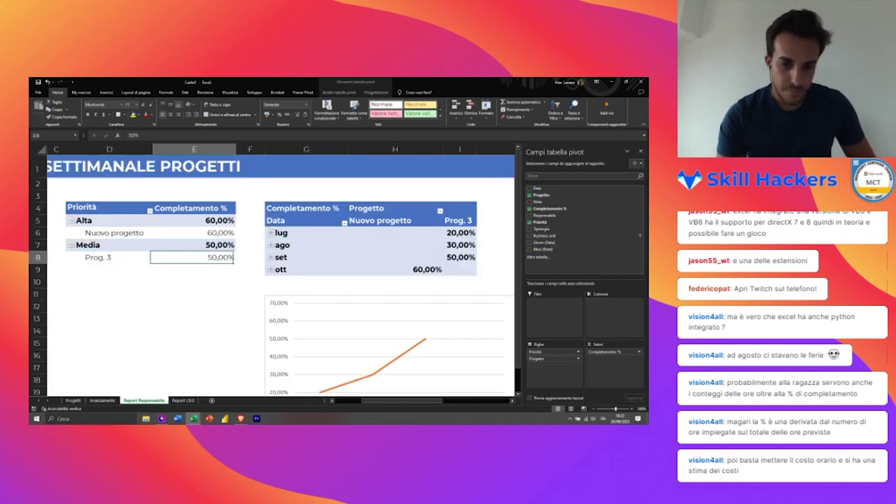
left_click(102, 400)
left_click(81, 289)
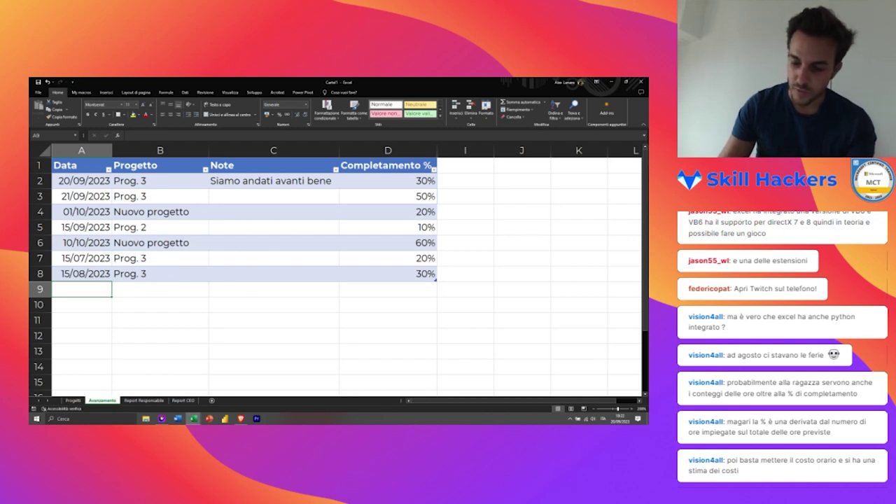
Step: Log a new Avanzamento row: 20/10/2023, Prog. 3, 100% completion
type("20/10")
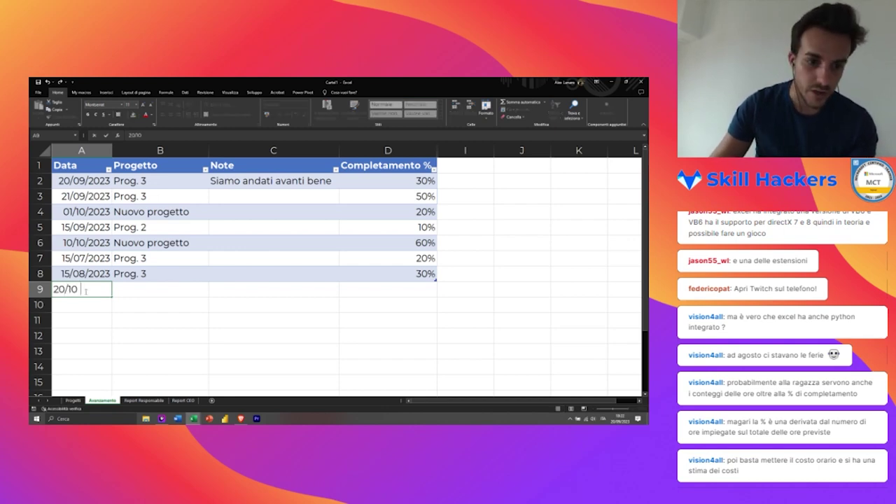
type("/2023")
key("Tab")
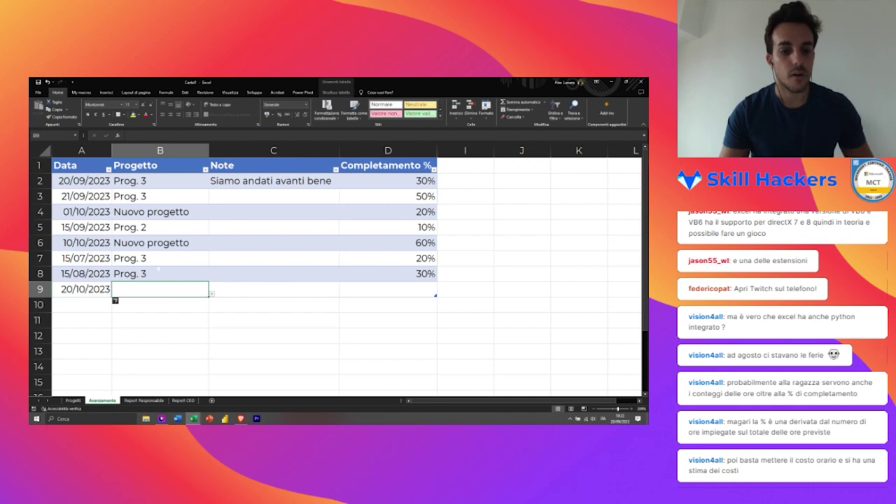
left_click(212, 290)
key("Down")
key("Down")
key("Down")
key("Return")
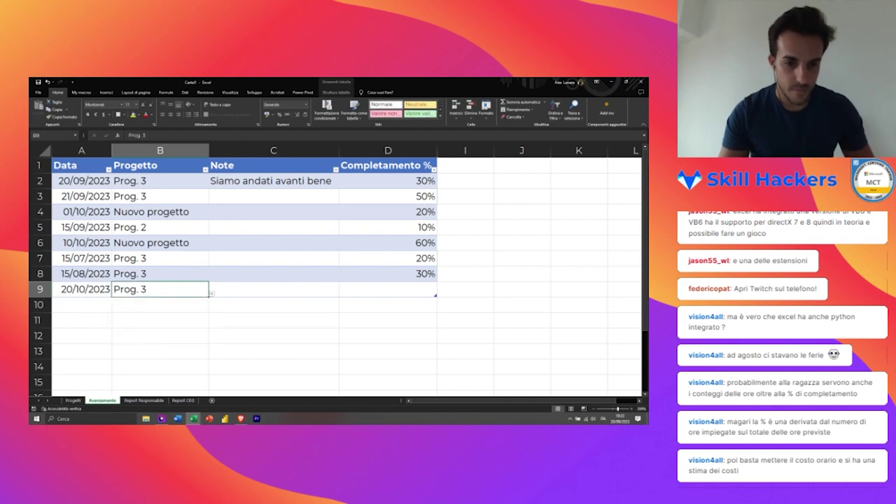
left_click(388, 289)
type("100")
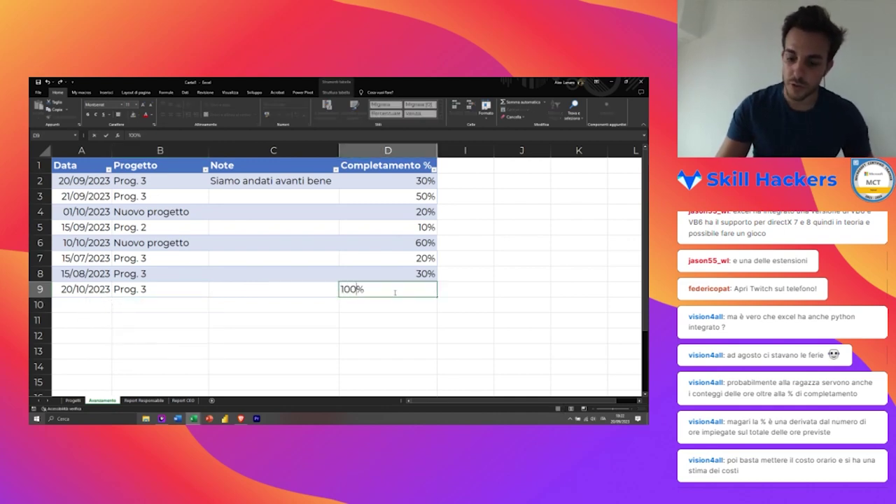
key("Return")
Step: Refresh all pivots from Report Responsabile with Data > Aggiorna tutti
key("ctrl+Page_Down")
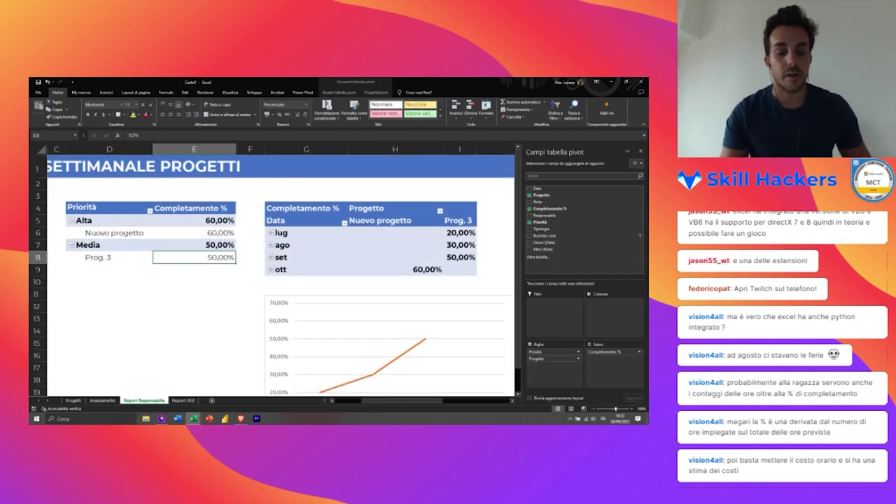
left_click(183, 92)
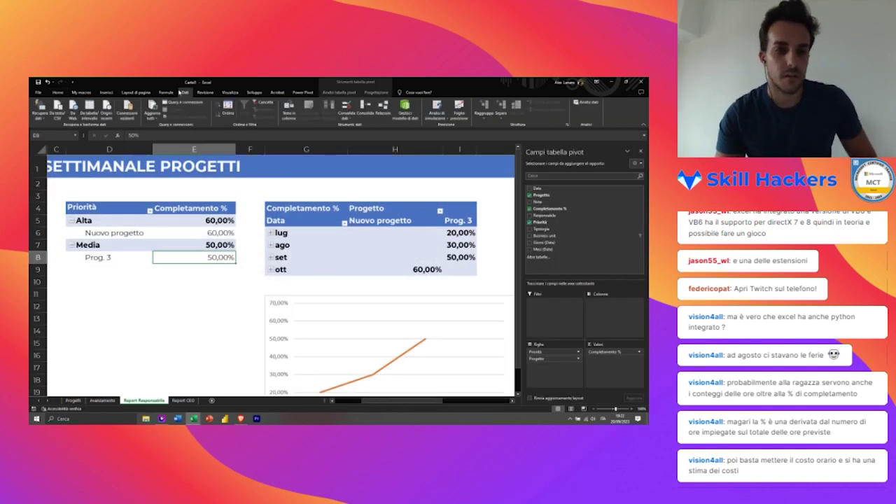
left_click(158, 118)
left_click(177, 125)
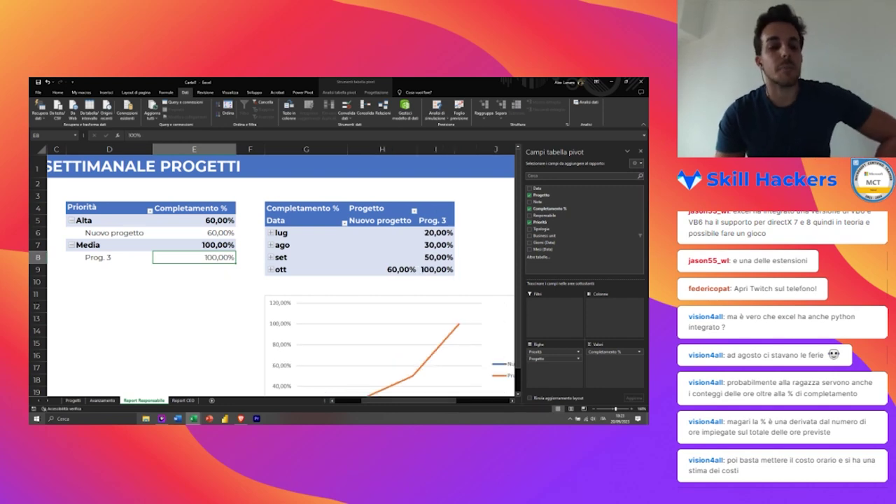
Step: Verify Prog. 3 now reaches 100,00% in the priority and monthly pivots
scroll(280, 280, "left", 2)
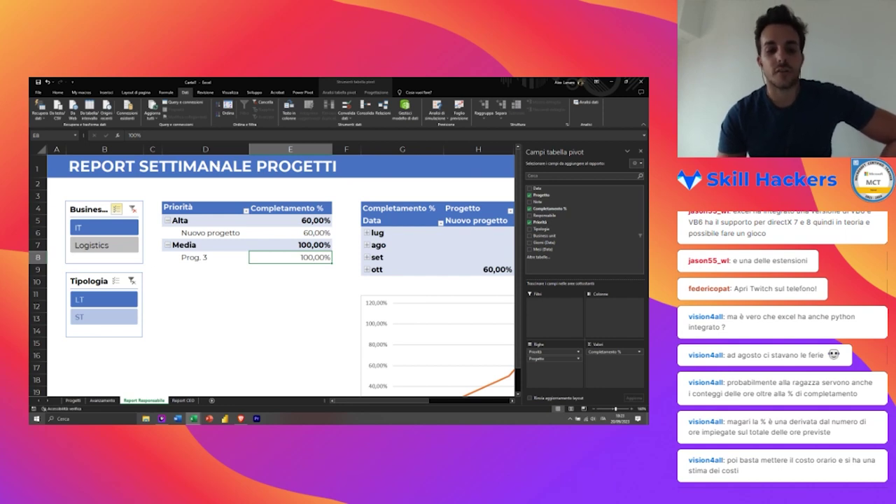
left_click(205, 257)
left_click(311, 259)
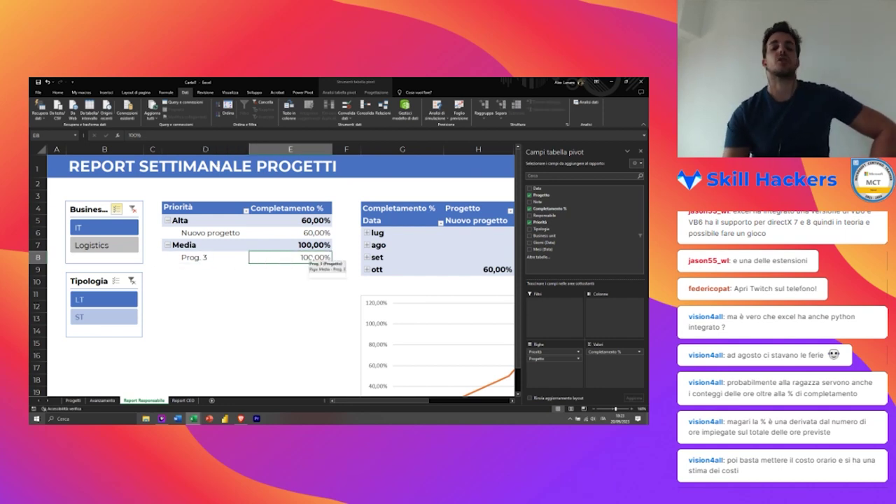
scroll(311, 261, "right", 2)
scroll(312, 259, "right", 1)
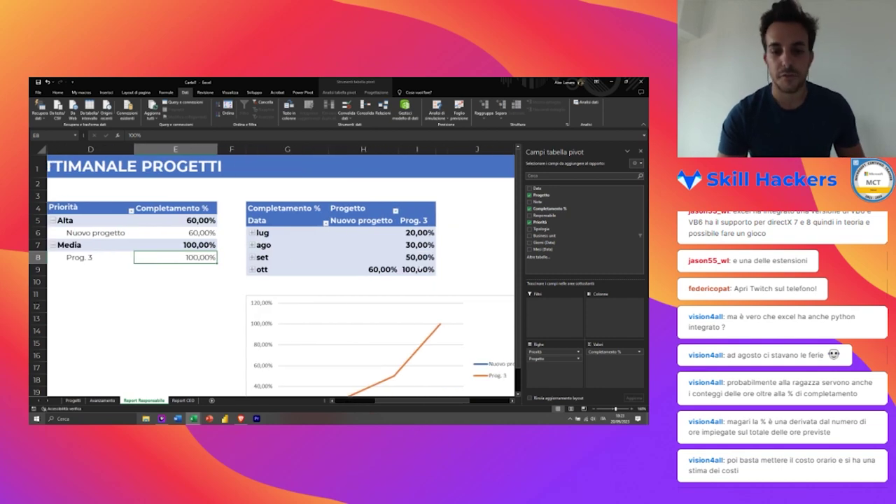
left_click(364, 269)
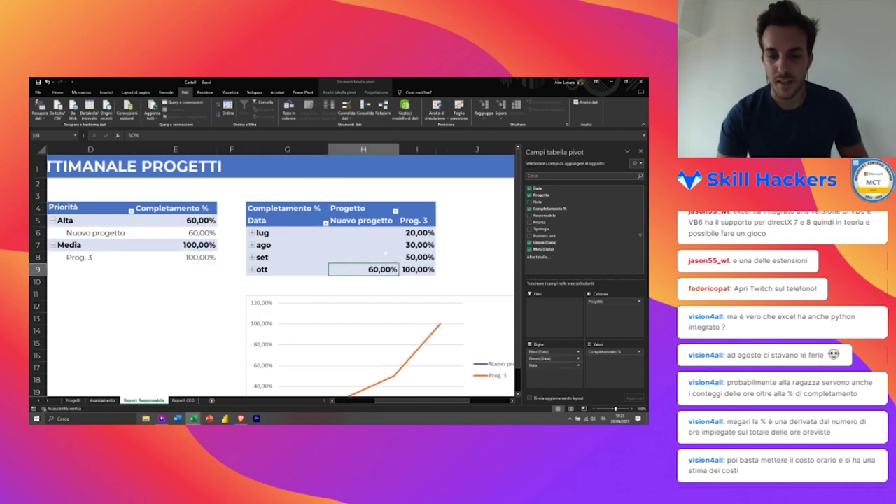
left_click_drag(417, 232, 418, 270)
scroll(273, 273, "down", 1)
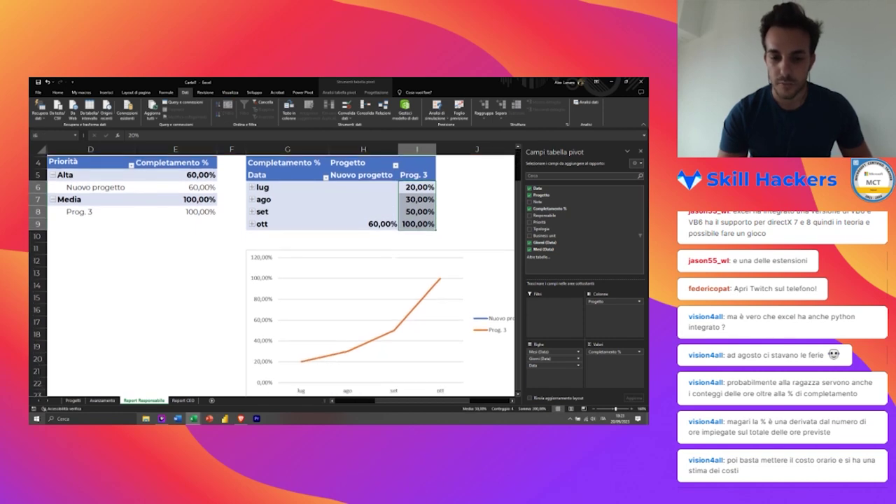
scroll(273, 273, "down", 1)
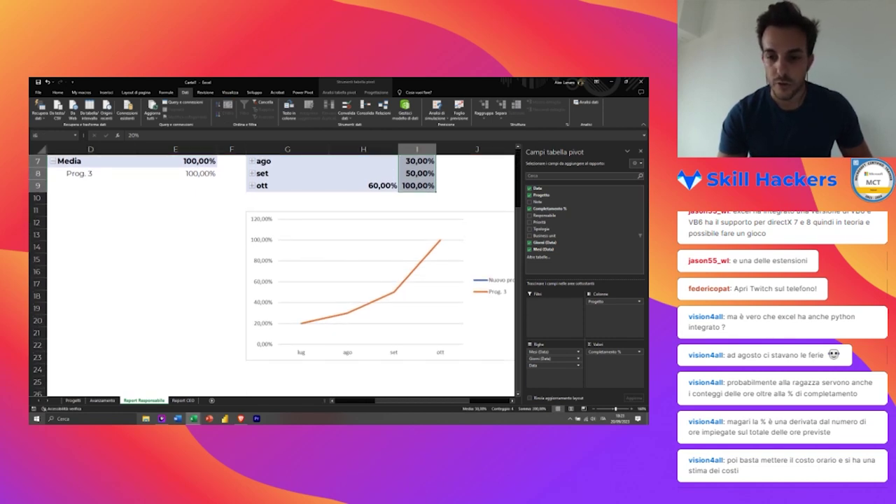
scroll(273, 273, "up", 1)
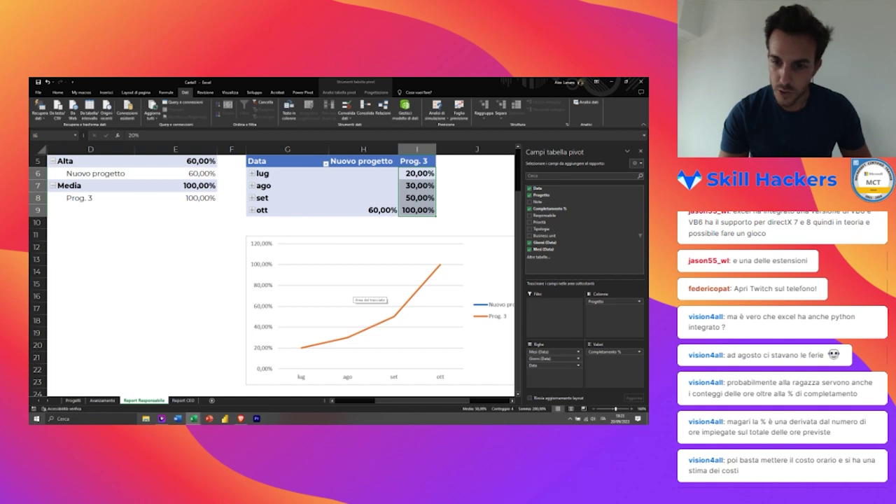
key("ctrl+Page_Up")
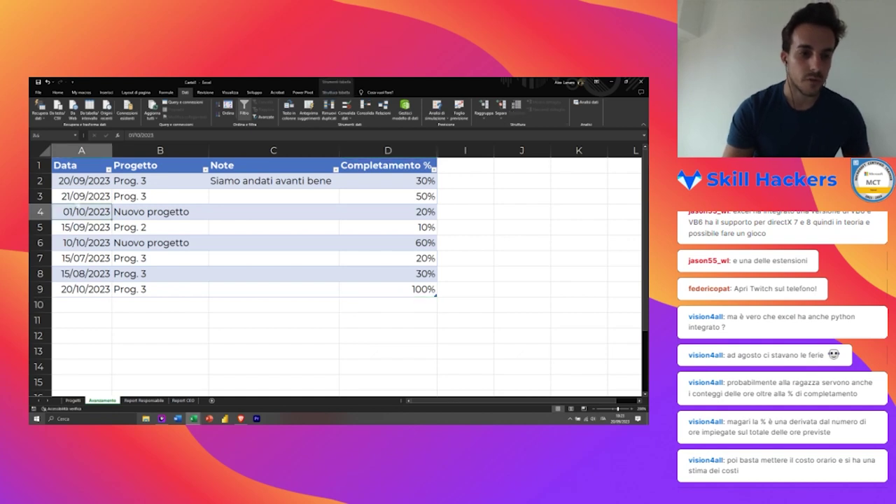
Step: Copy the 21/09/2023 date from A3 over Nuovo progetto's 01/10/2023 date in A4
left_click(81, 196)
key("ctrl+c")
key("Right")
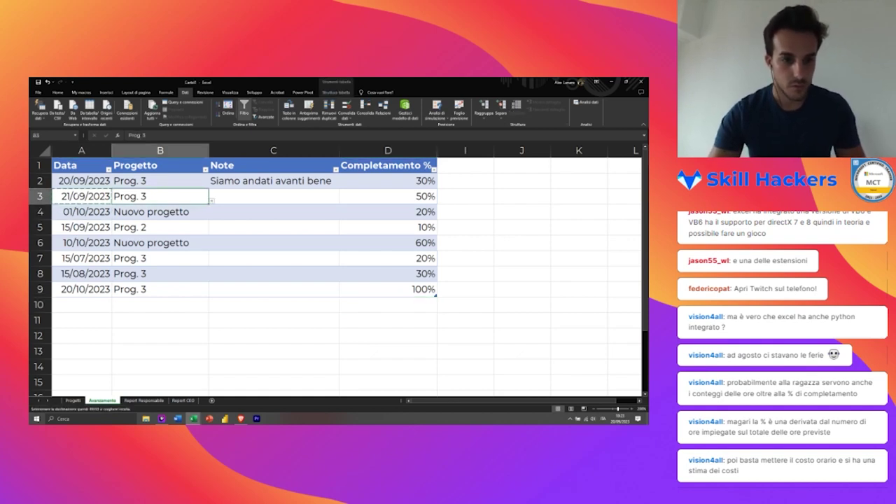
left_click(81, 212)
key("ctrl+v")
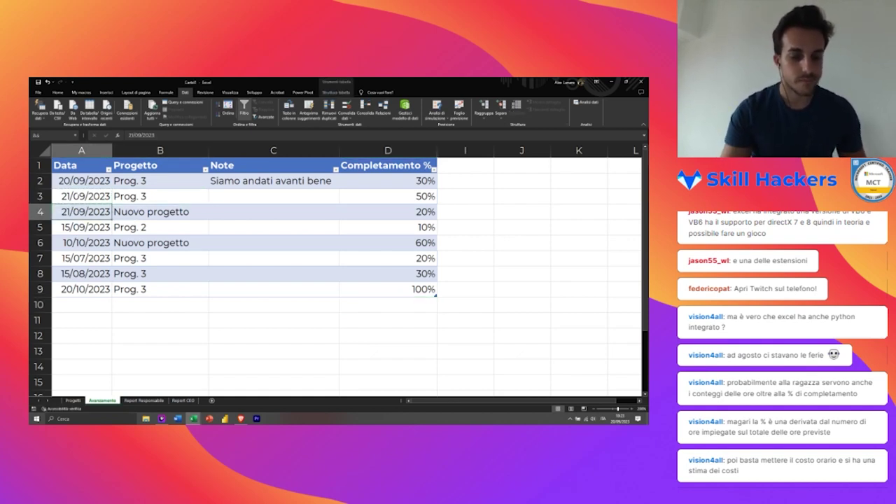
Step: Refresh all pivots from Report Responsabile to pick up the changed date
left_click(144, 400)
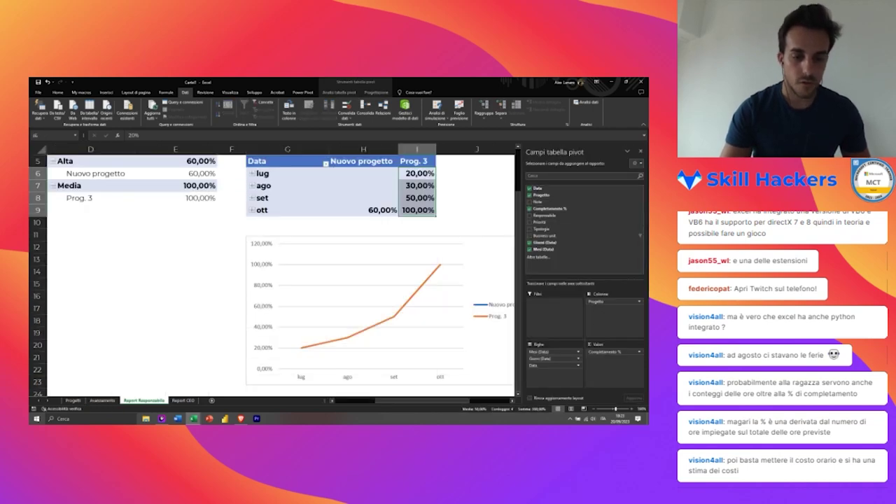
scroll(273, 273, "up", 2)
scroll(273, 273, "left", 2)
left_click(205, 220)
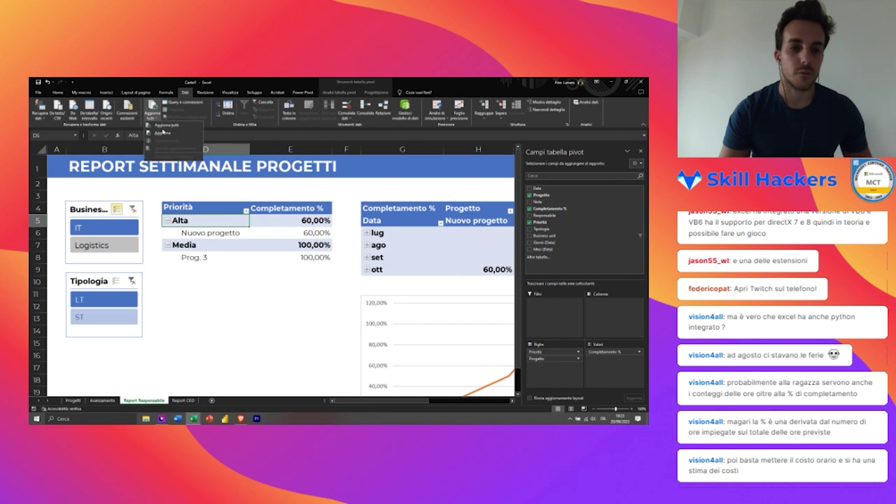
left_click(152, 115)
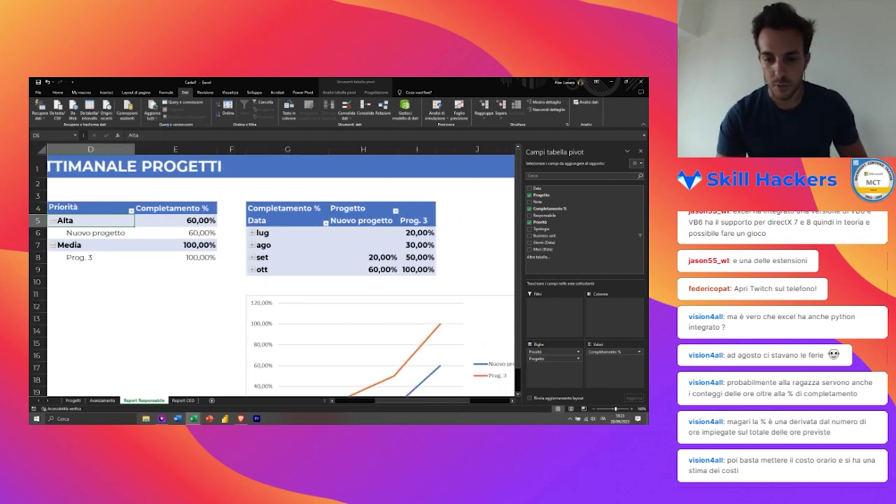
Step: On Report CEO, check Prog. 2's 10,00% value in the BU pivot
left_click(183, 400)
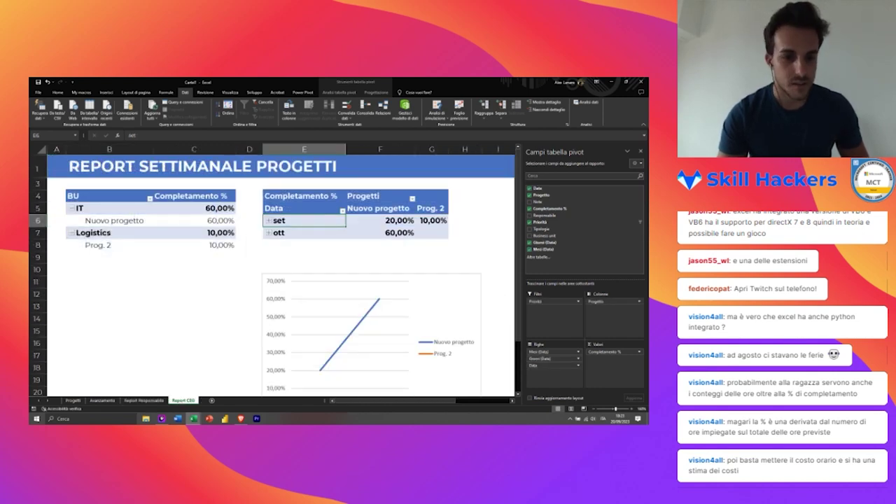
left_click(219, 245)
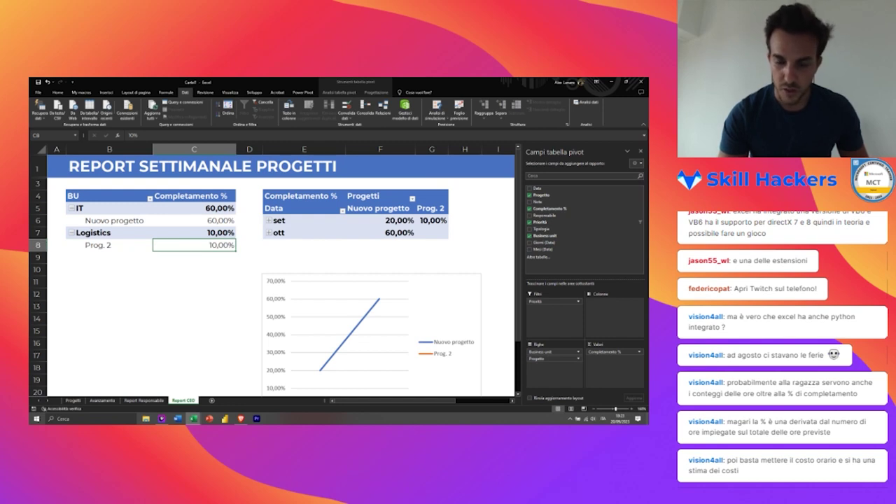
scroll(273, 273, "down", 1)
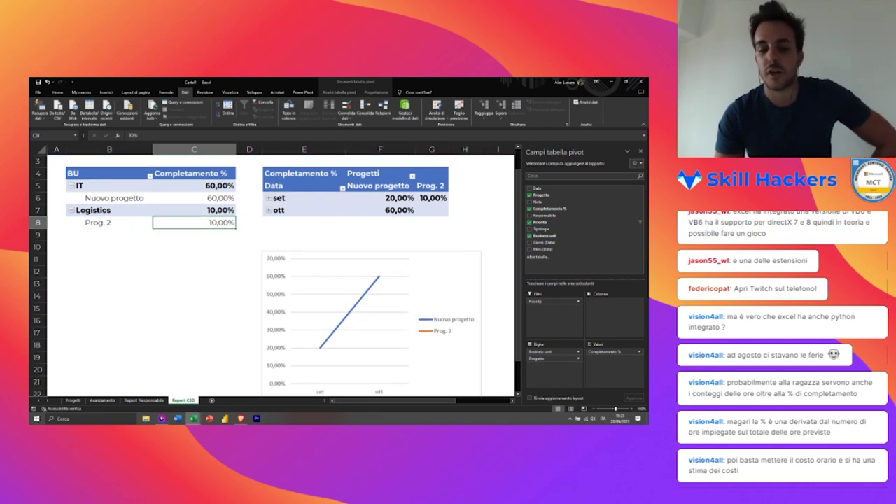
scroll(273, 273, "up", 1)
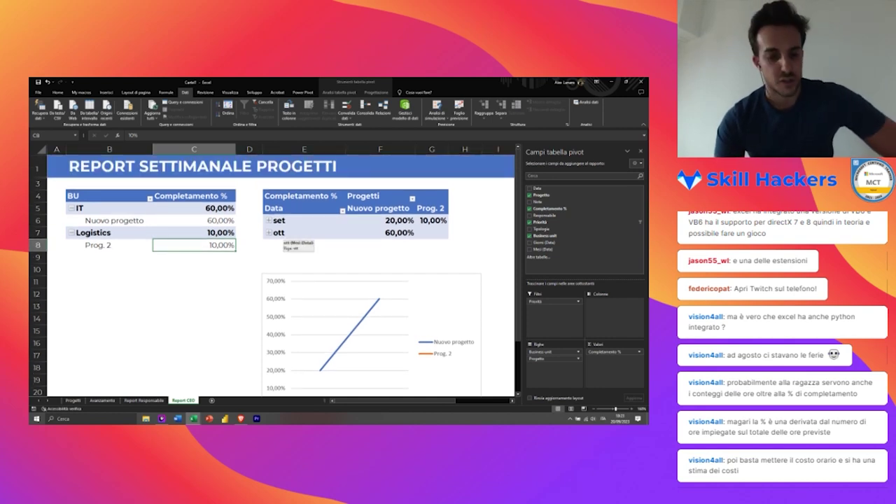
Step: Add an Ore header in I1, extending the Avanzamento table
left_click(73, 400)
left_click(292, 231)
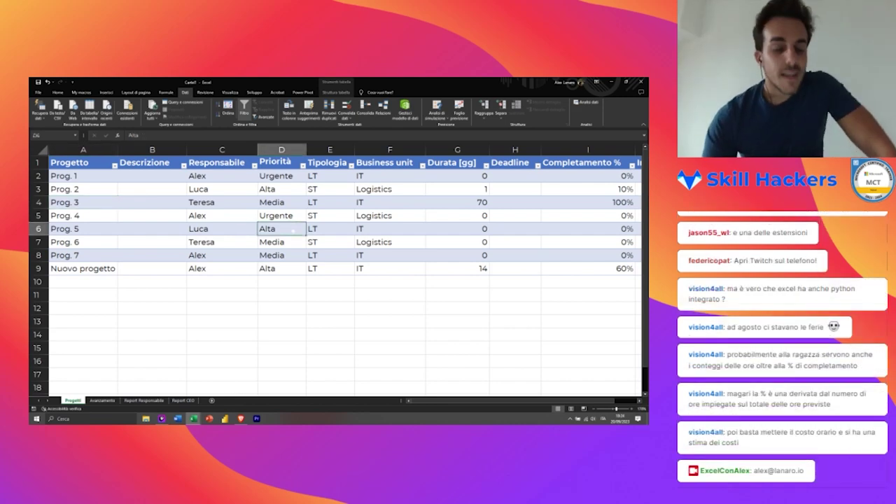
scroll(335, 273, "right", 2)
scroll(336, 273, "right", 2)
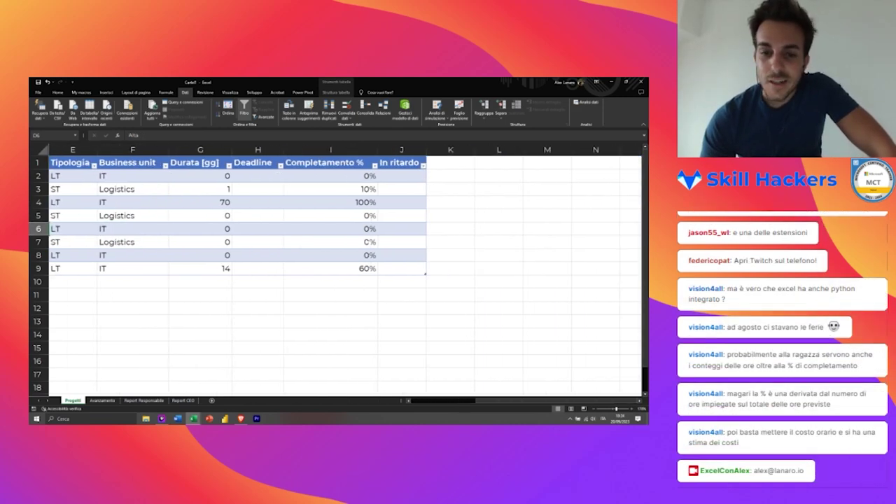
scroll(336, 272, "left", 4)
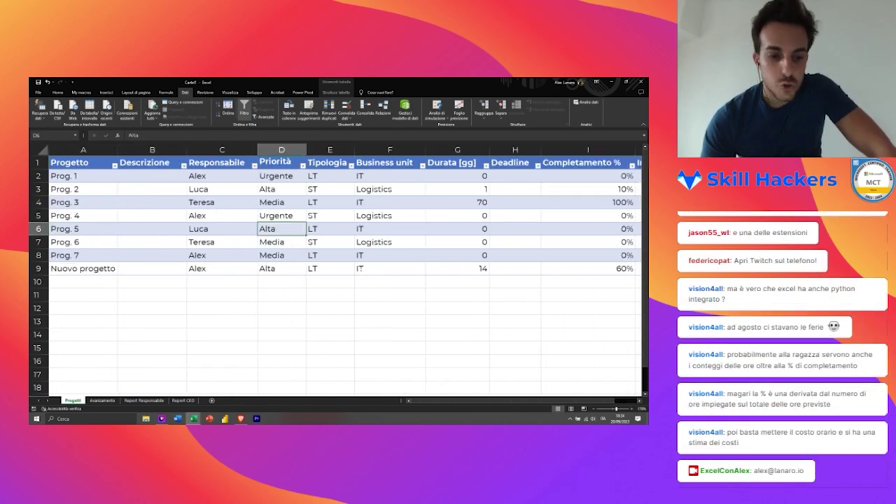
left_click(102, 401)
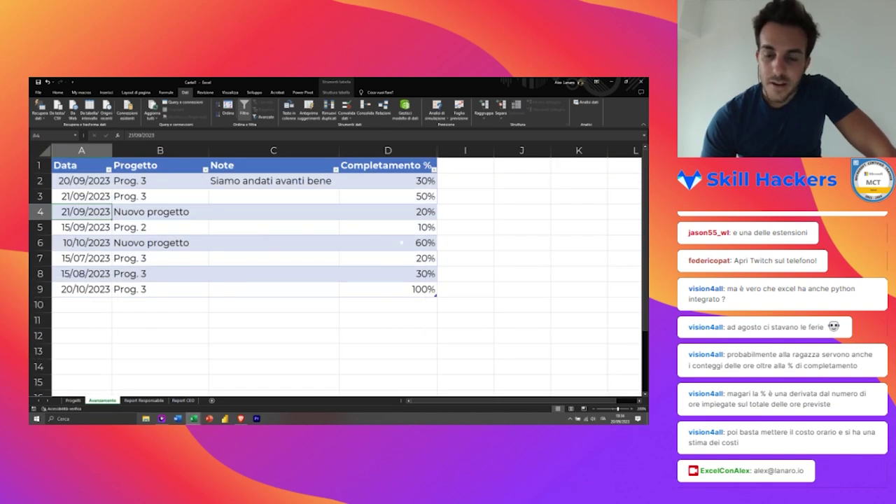
left_click(465, 165)
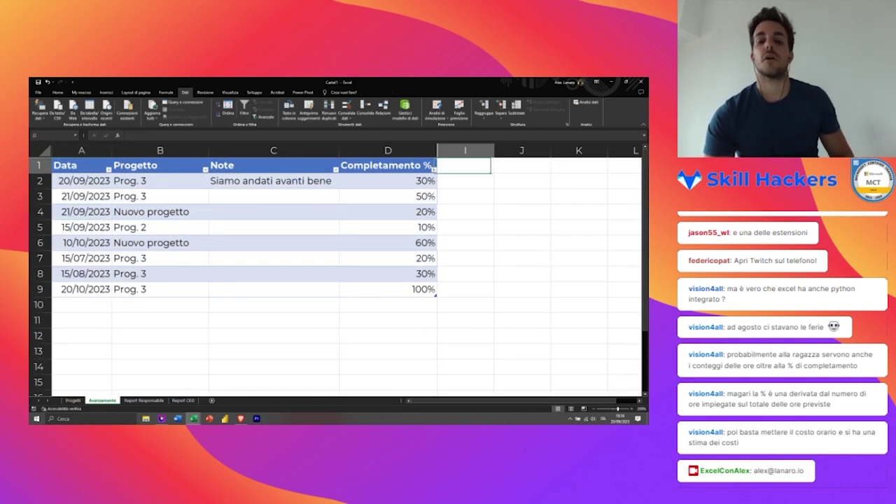
type("Ore")
key("Return")
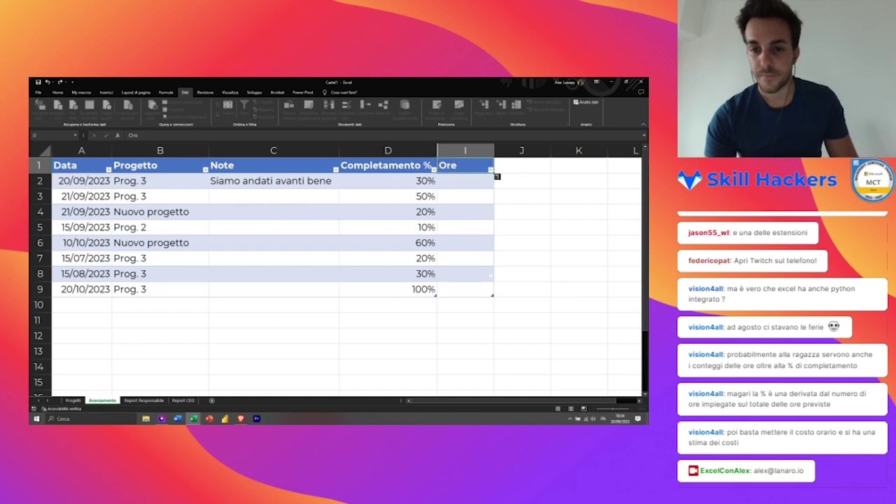
Step: Enter hours 10, 5, 8, 20, 50, 20, 5 and 30 down the Ore column
type("10")
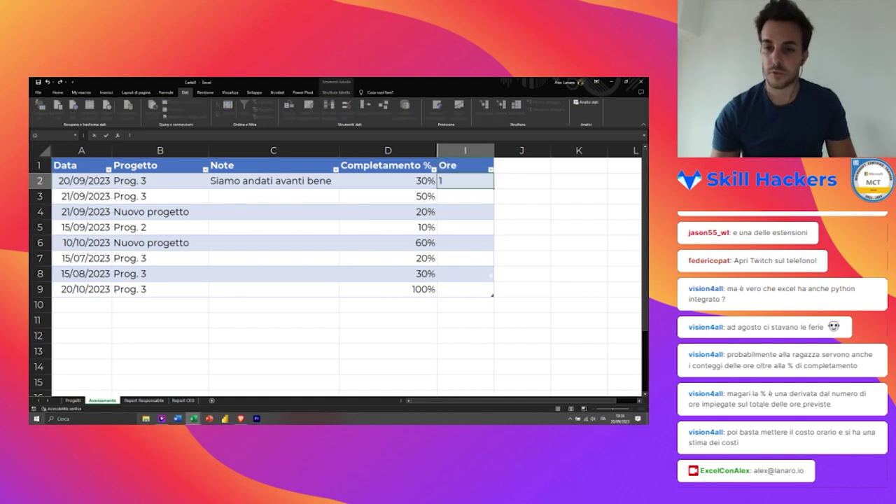
key("Return")
type("5")
key("Return")
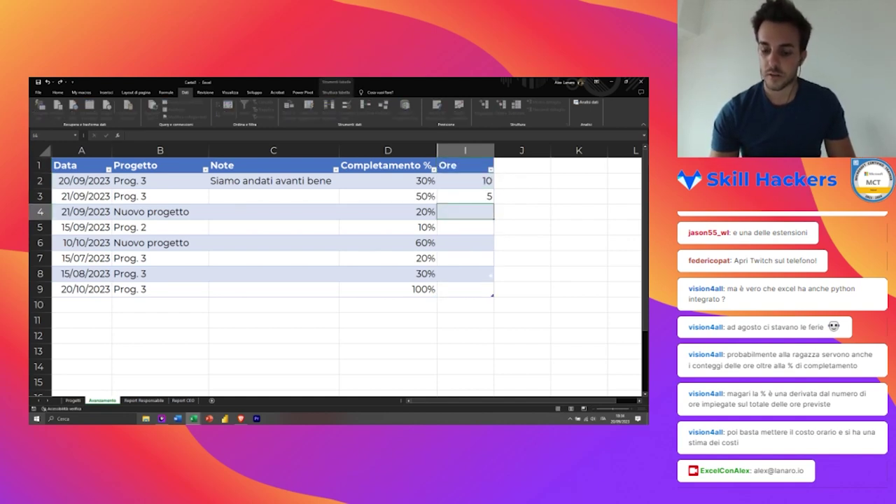
type("8")
key("Return")
type("20")
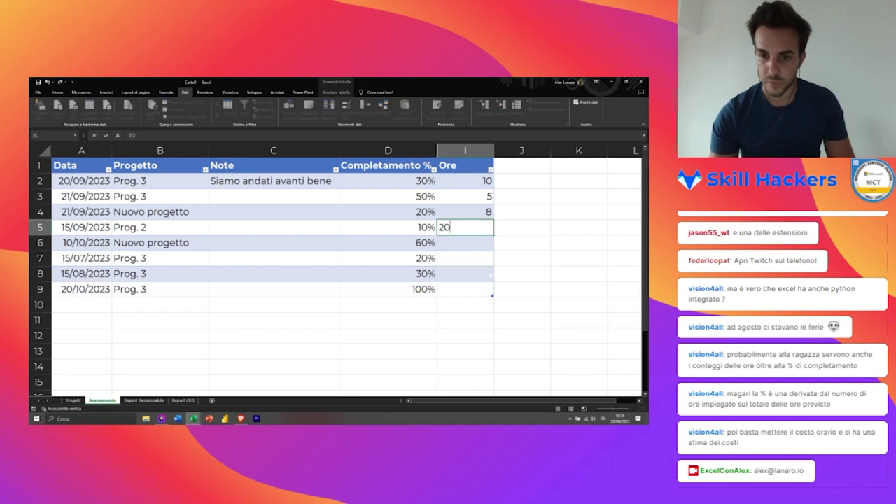
key("Return")
type("50")
key("Return")
type("20")
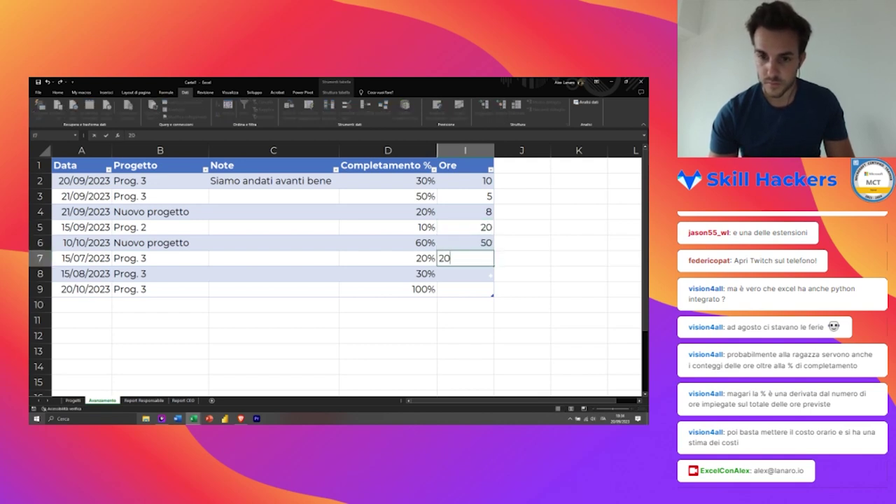
key("Return")
type("5")
key("Return")
type("3")
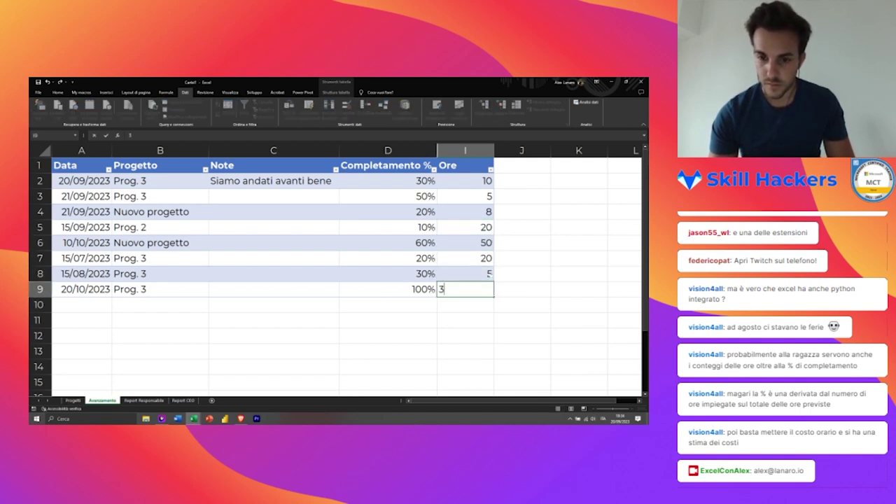
type("0")
key("Return")
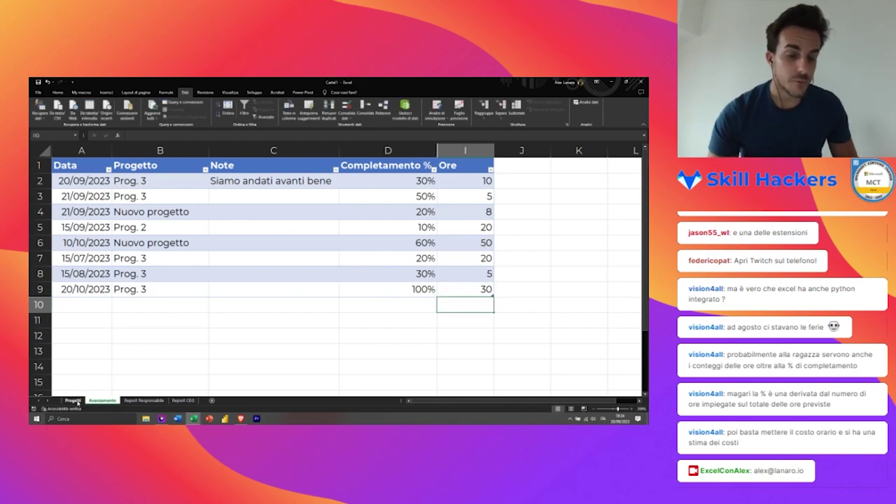
Step: Insert an empty Costo orario column before Priorità in the Progetti table
left_click(74, 401)
scroll(343, 273, "right", 5)
scroll(342, 273, "left", 5)
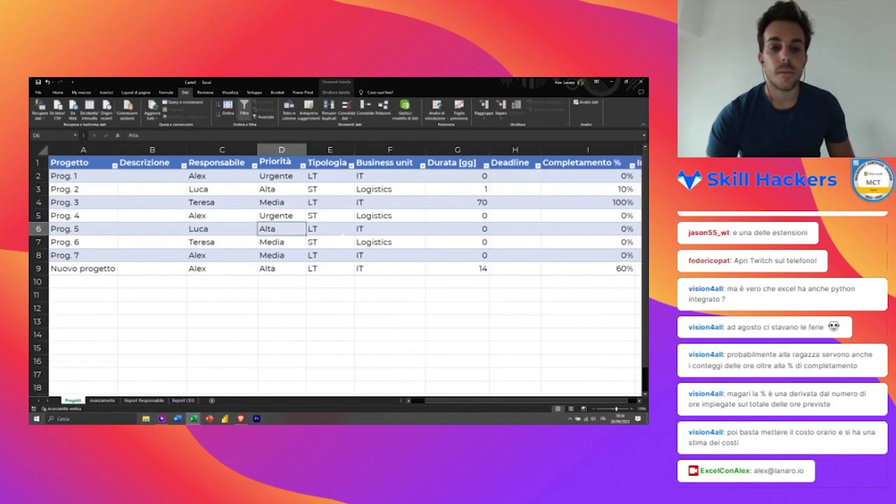
left_click(283, 149)
right_click(283, 149)
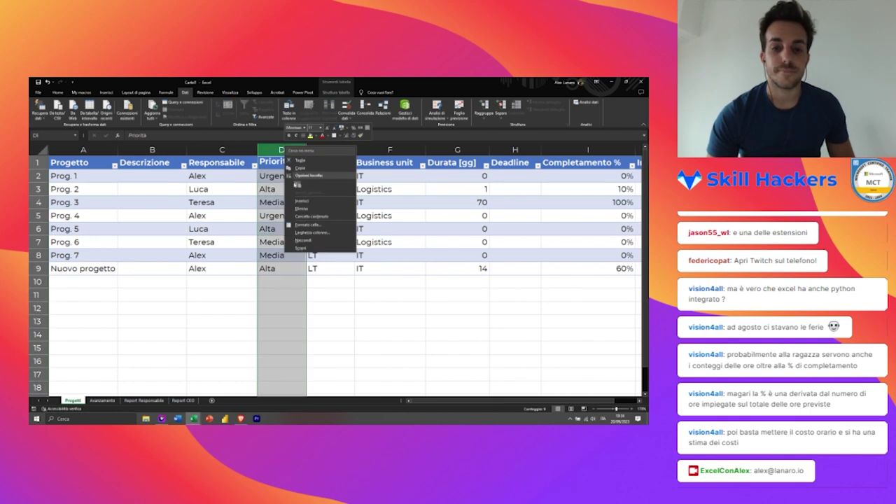
left_click(301, 201)
left_click(289, 164)
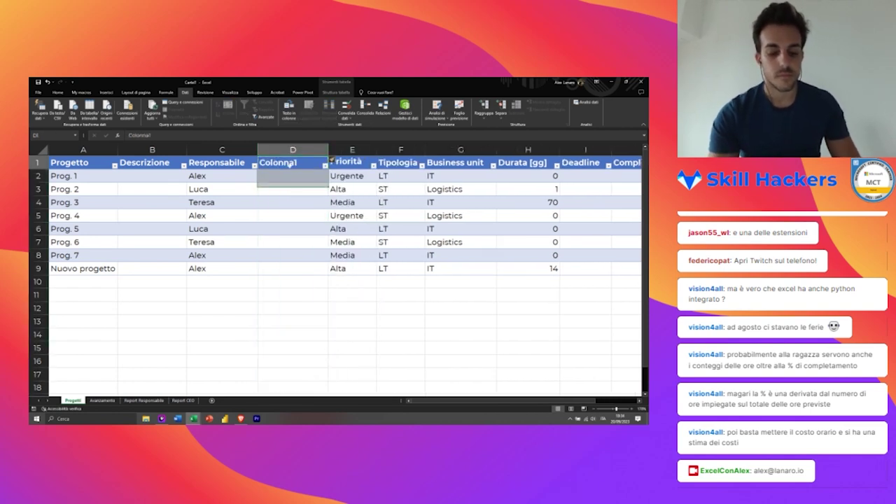
type("Co")
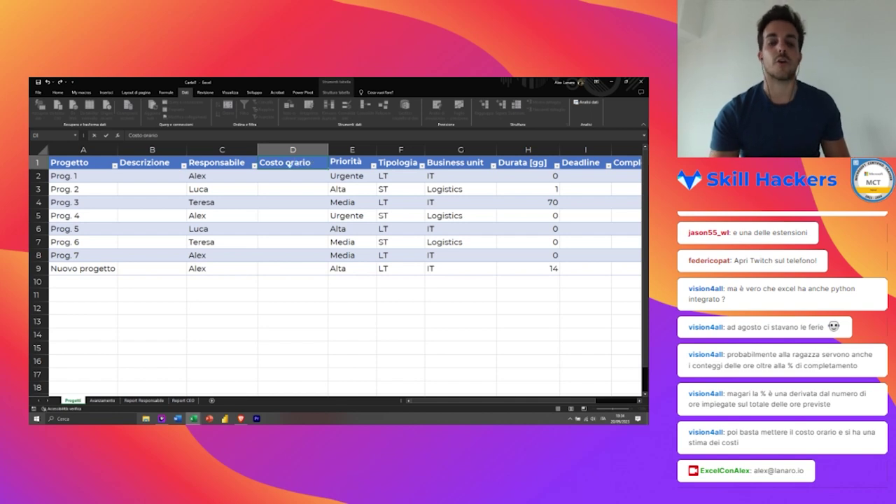
key("Return")
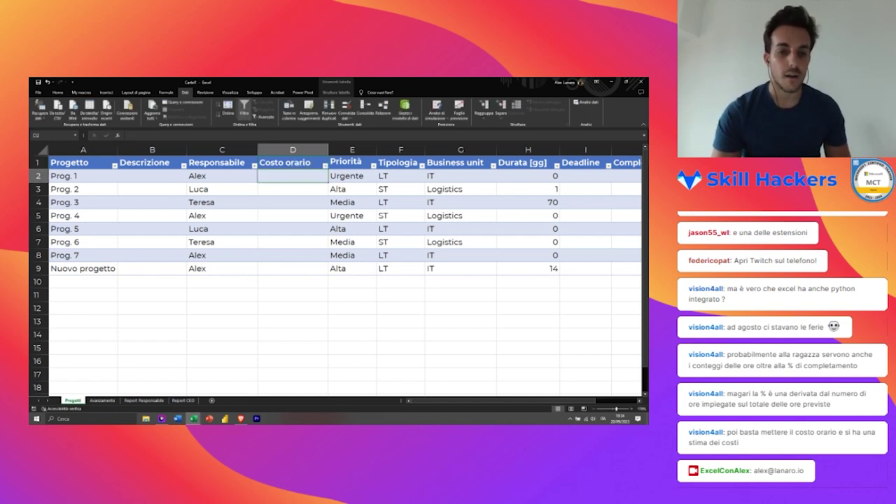
left_click(234, 258)
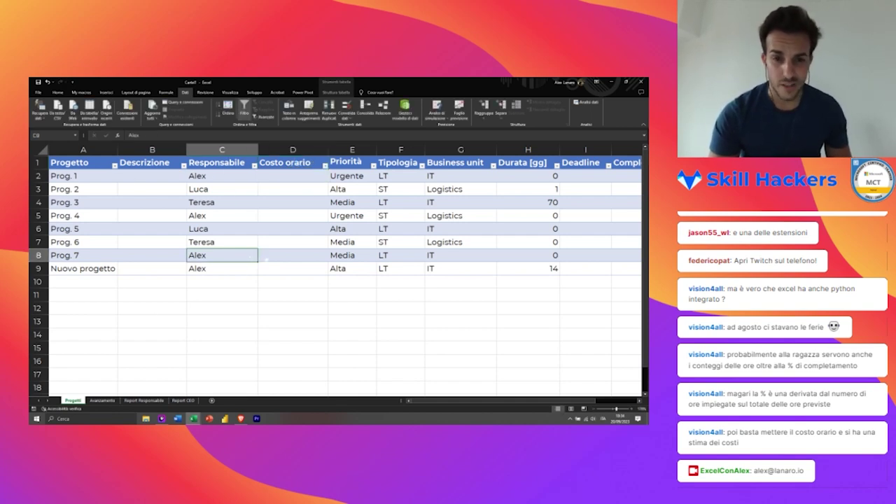
key("Up")
key("Up")
key("Up")
key("Right")
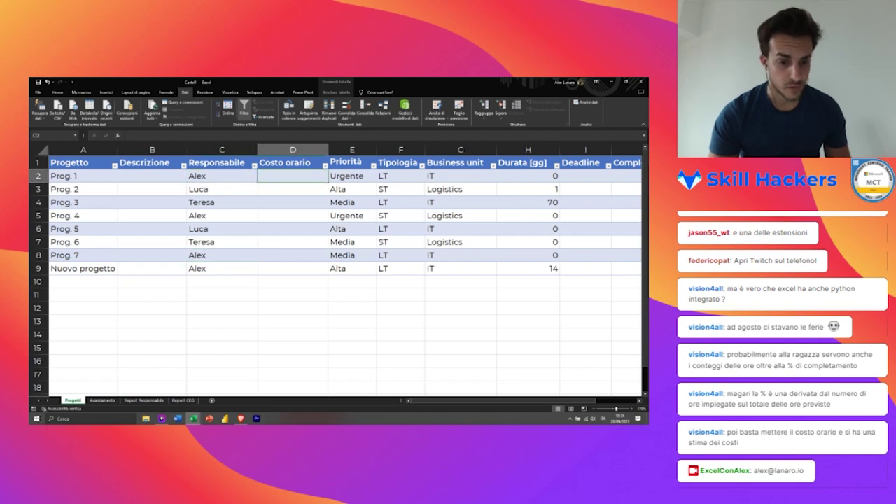
Step: Add a Costo header after Ore in the Avanzamento table
left_click(102, 400)
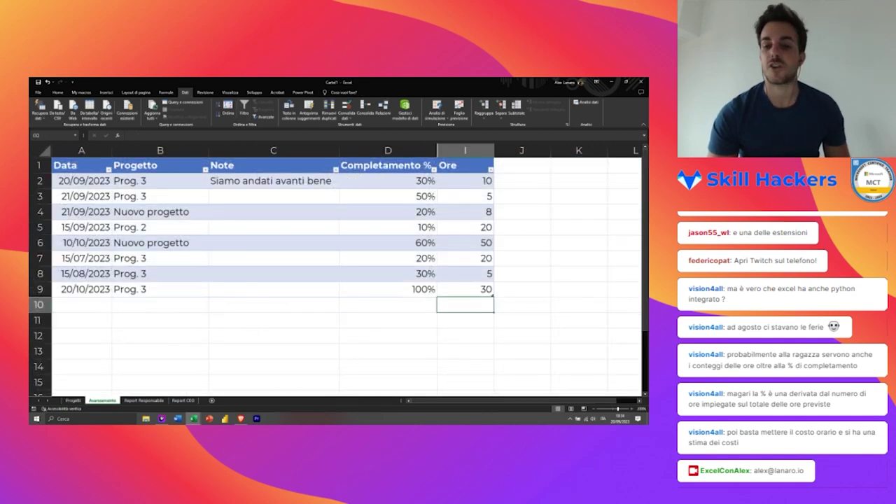
left_click(160, 180)
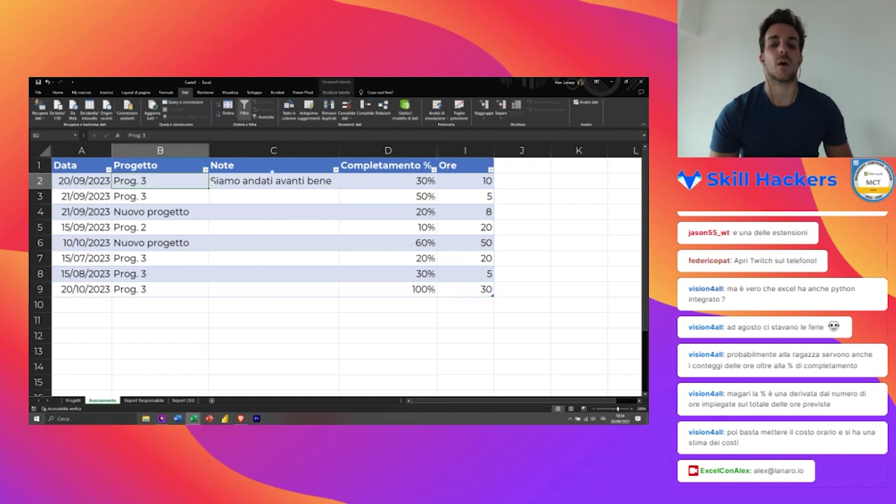
left_click(476, 182)
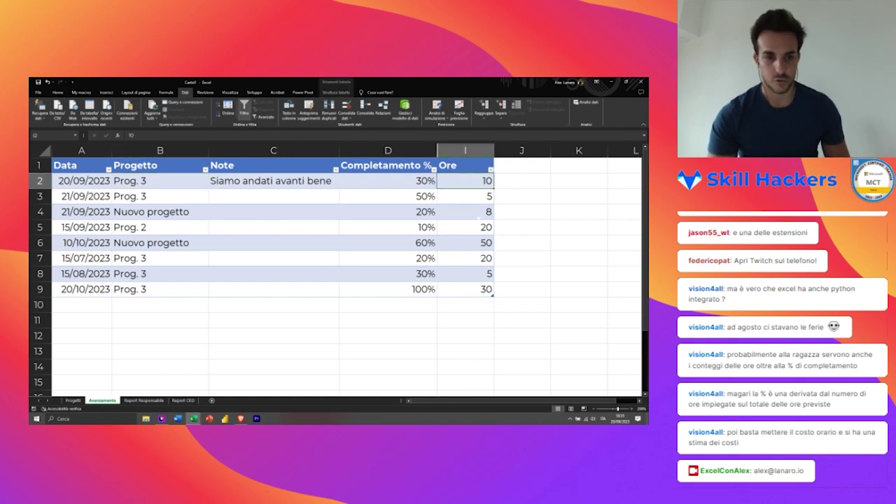
left_click(531, 168)
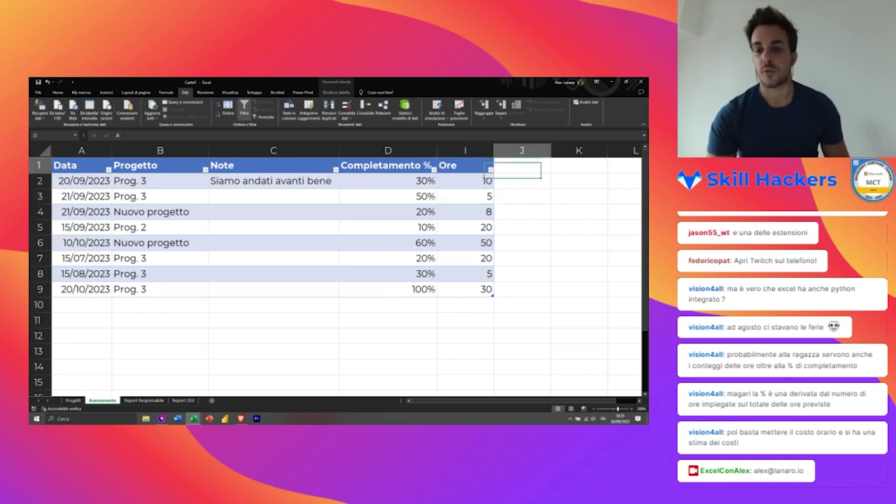
type("C")
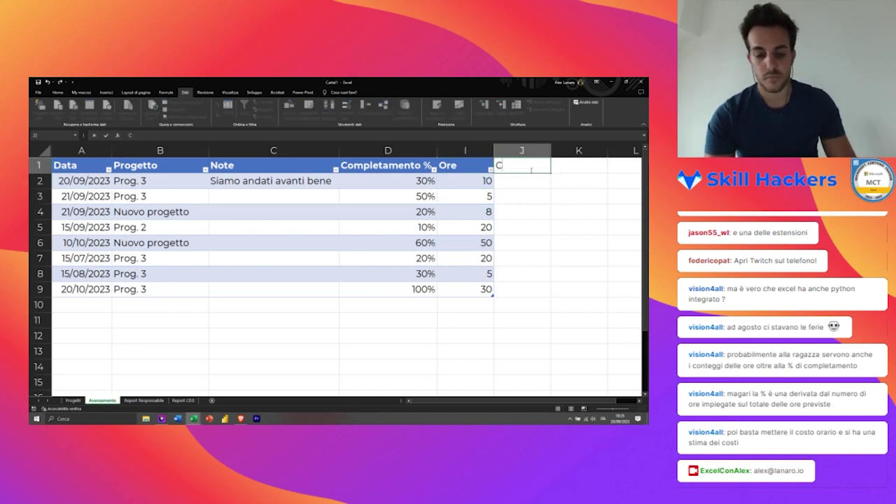
type("osto")
key("Escape")
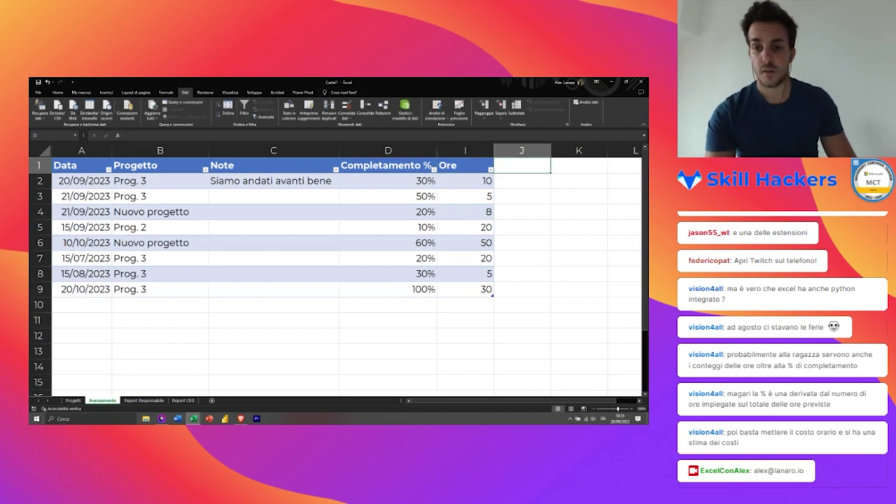
type("Costo")
key("Return")
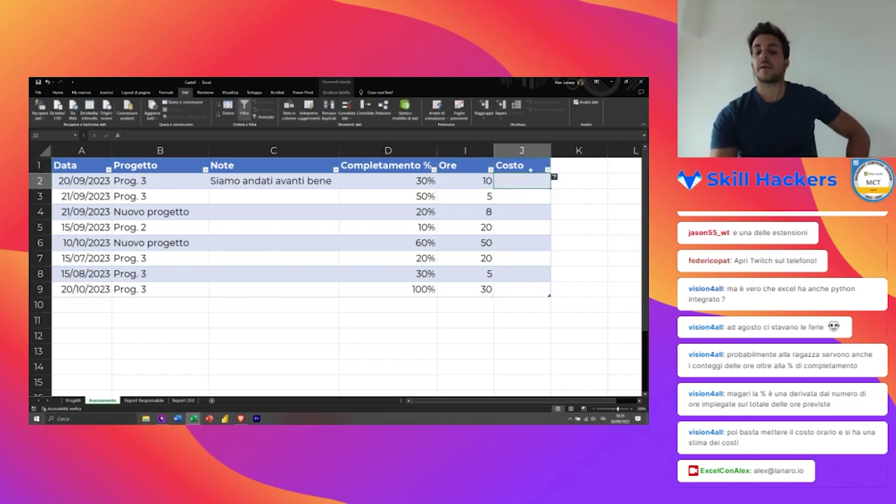
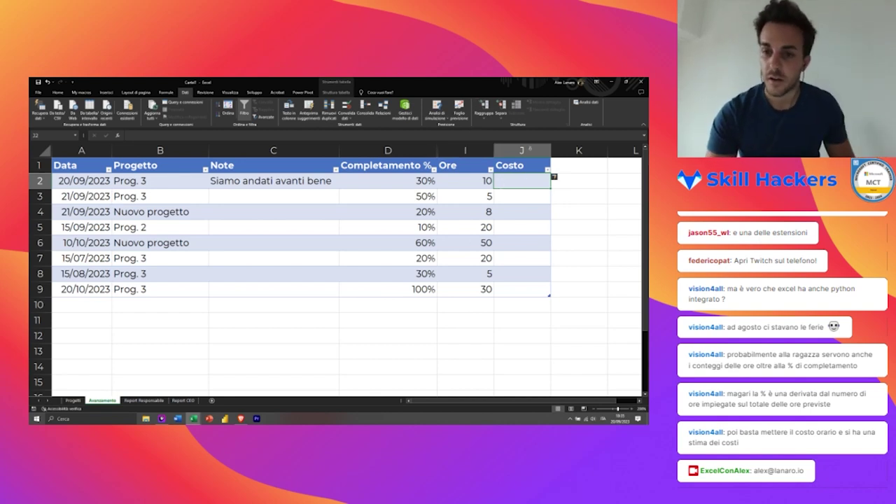
Step: Format J2:J9 as euro accounting and enter costs 1000, 500, 3.000 and 25000 in J2–J5
left_click(521, 161)
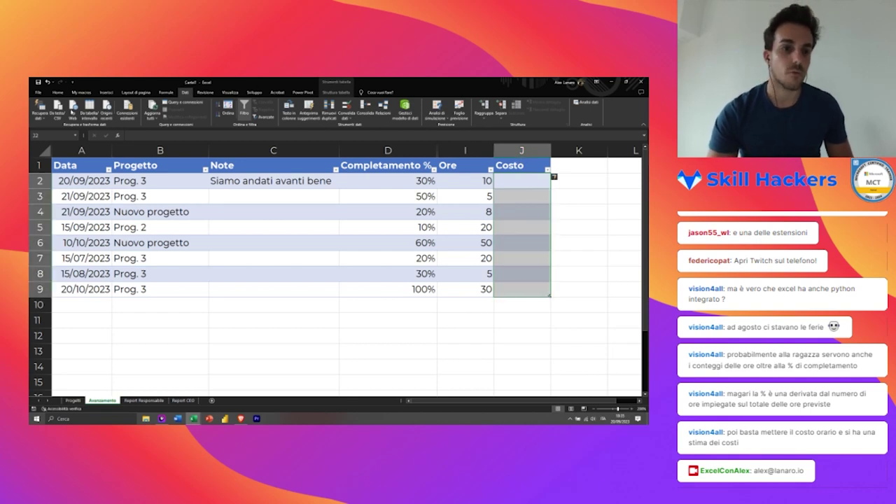
left_click(58, 92)
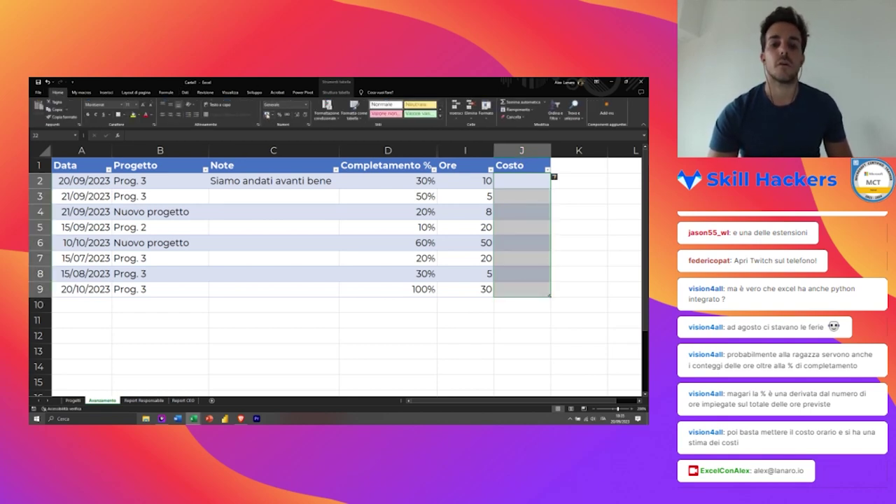
key("ctrl+shift+4")
type("1000")
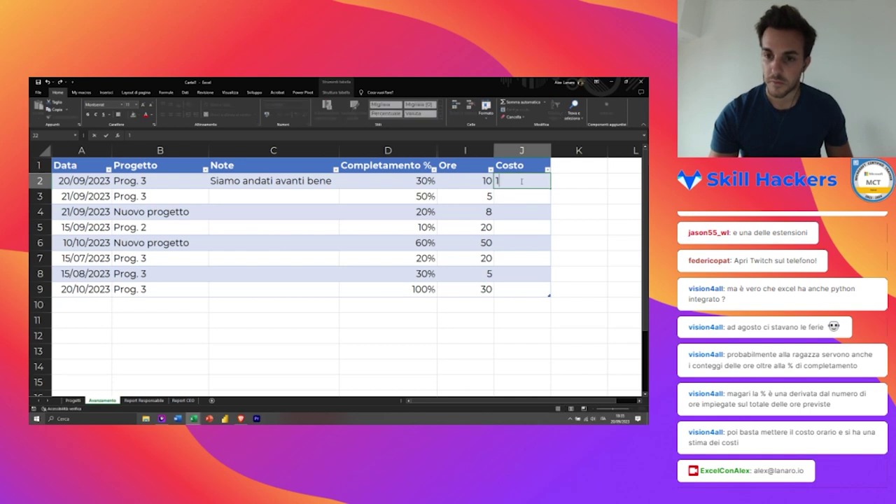
key("Return")
type("500")
key("Return")
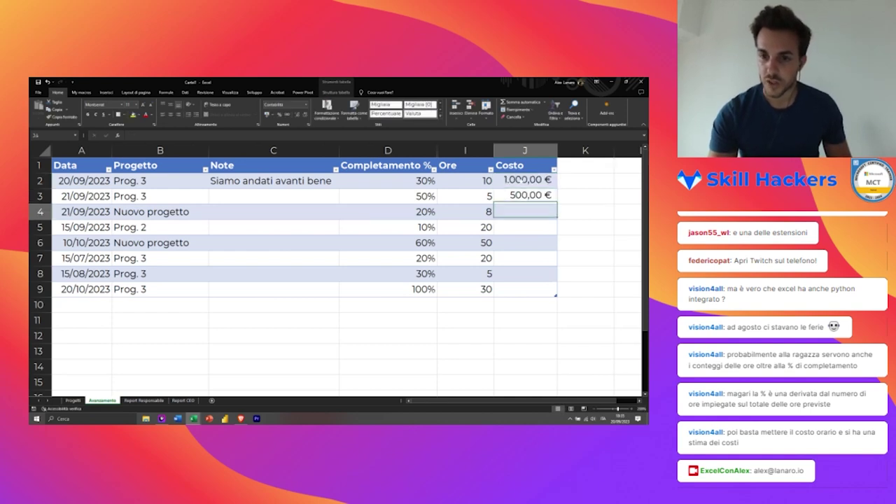
type("3.000")
key("Return")
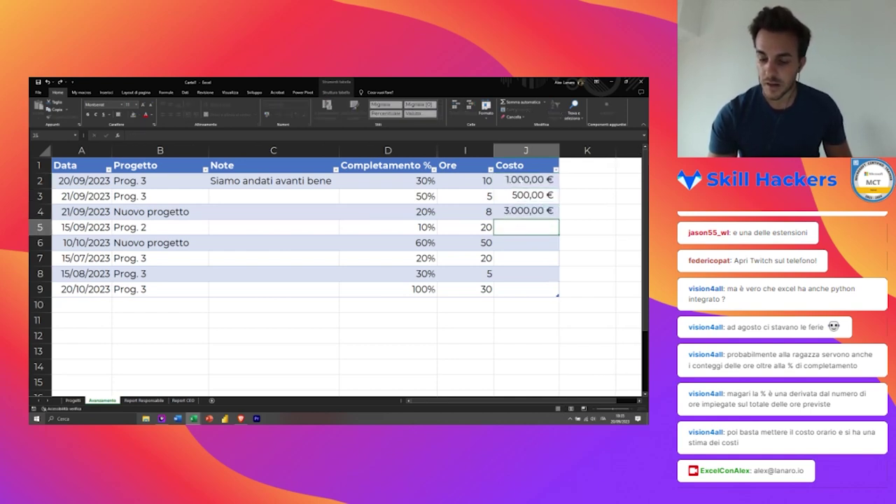
type("25000")
key("Return")
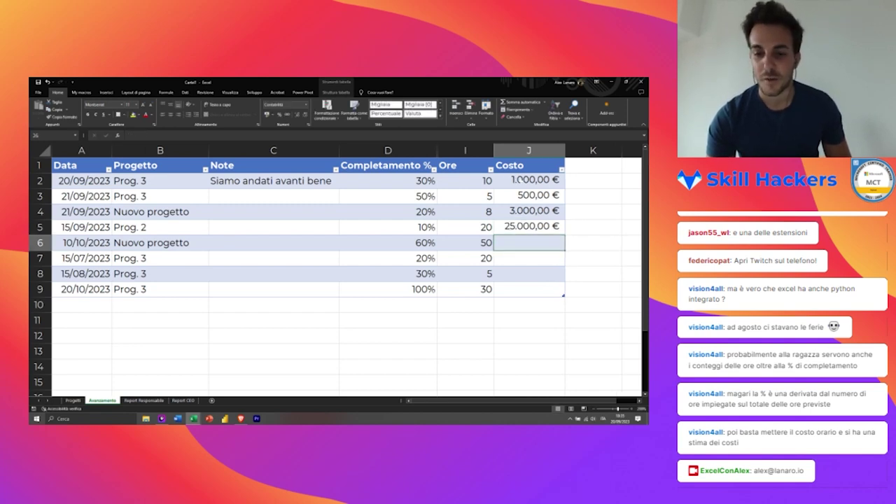
Step: Enter costs 10.000, 5000, 3000 and 1500 in J6–J9, correcting J6's mistyped 10
left_click(387, 227)
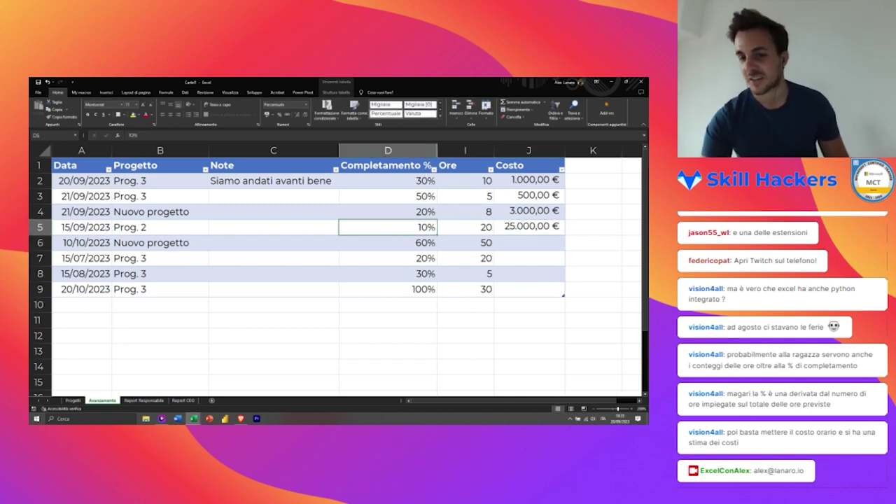
left_click(528, 242)
type("10")
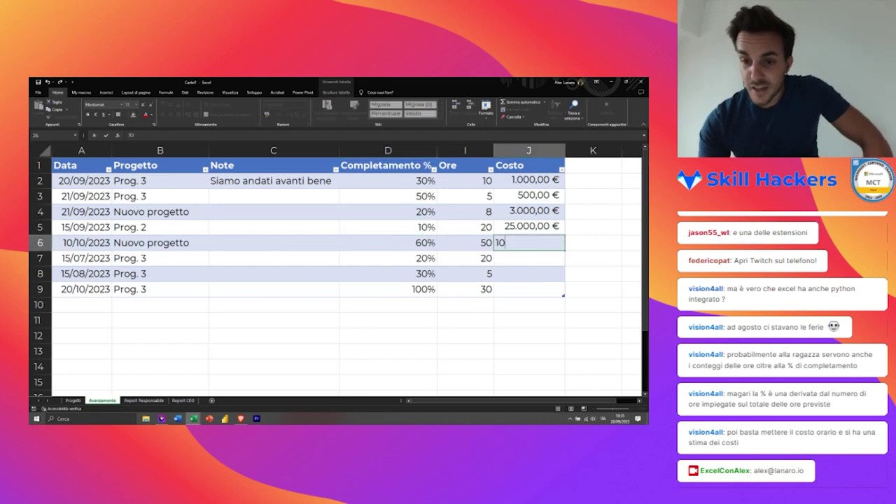
key("Return")
left_click(529, 242)
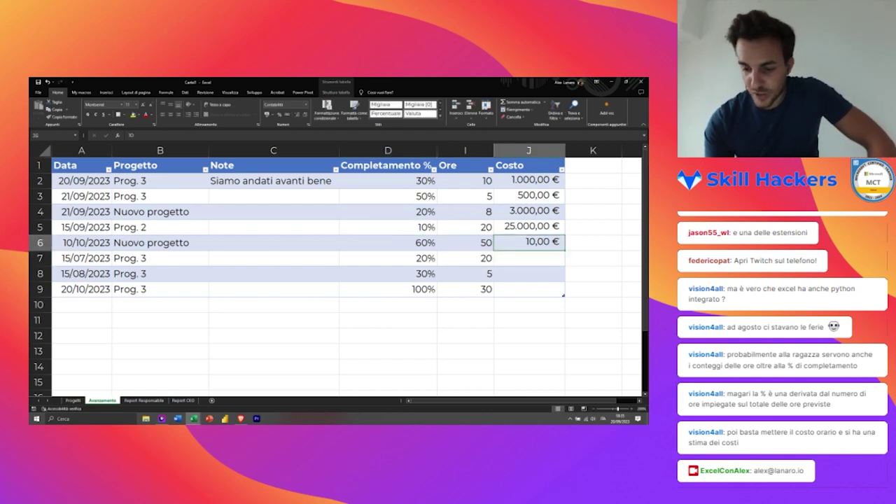
type("10000")
key("Return")
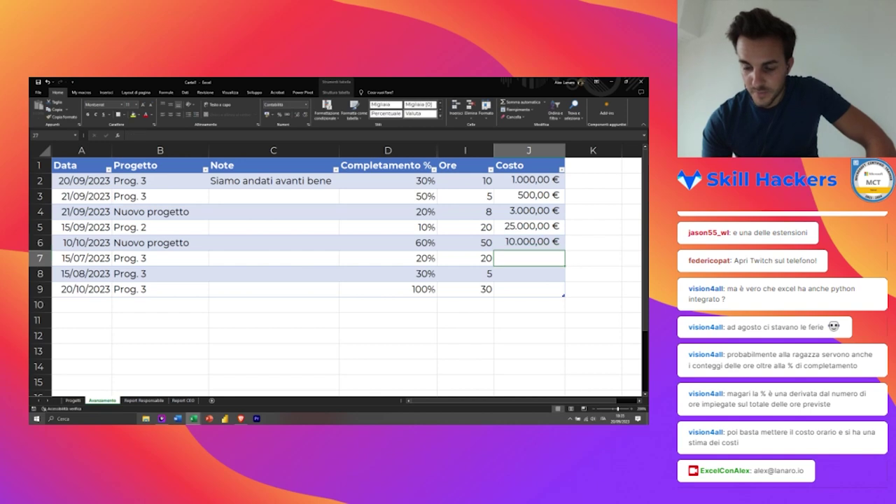
type("5000")
key("Return")
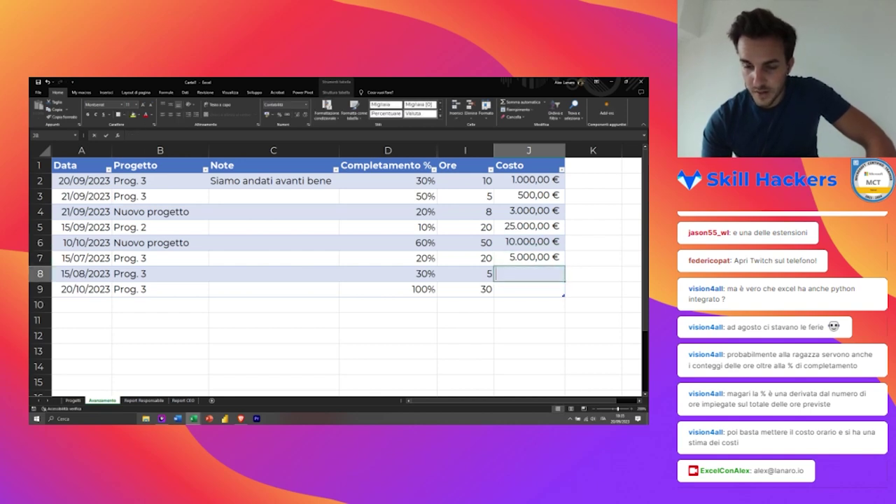
type("3000")
key("Return")
type("1500")
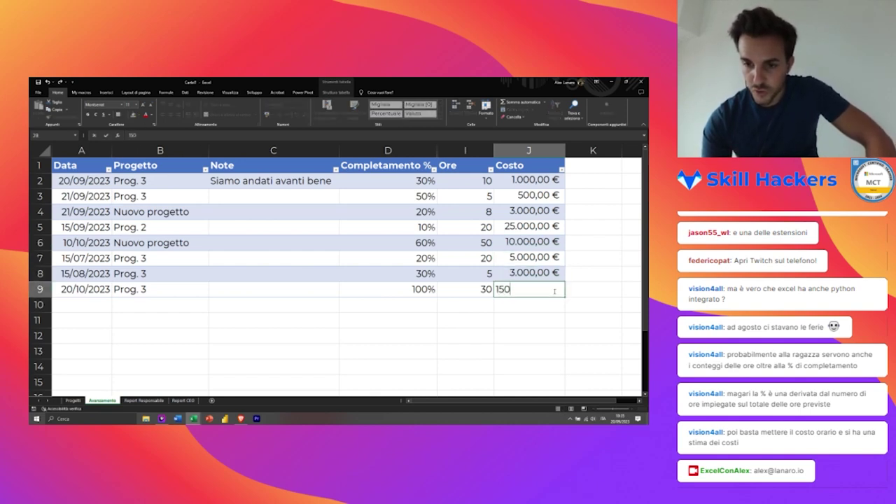
key("Return")
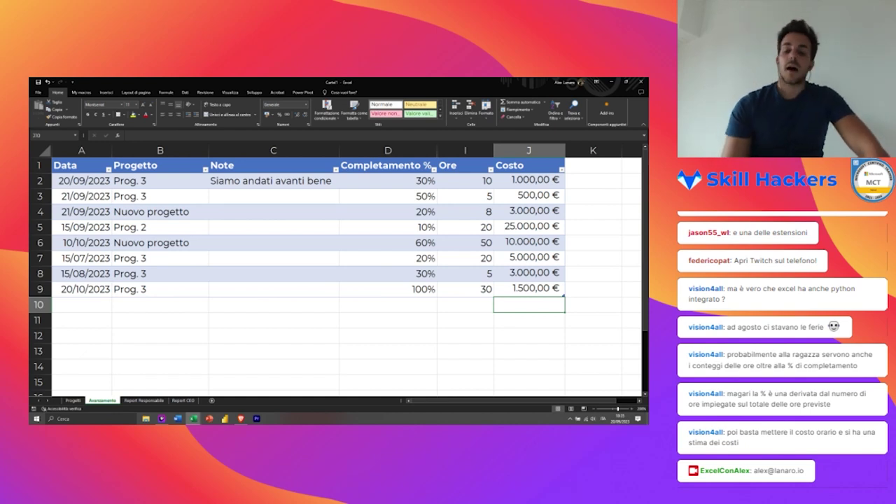
Step: Switch to the Progetti sheet and scroll to the Deadline and In ritardo columns
left_click(73, 401)
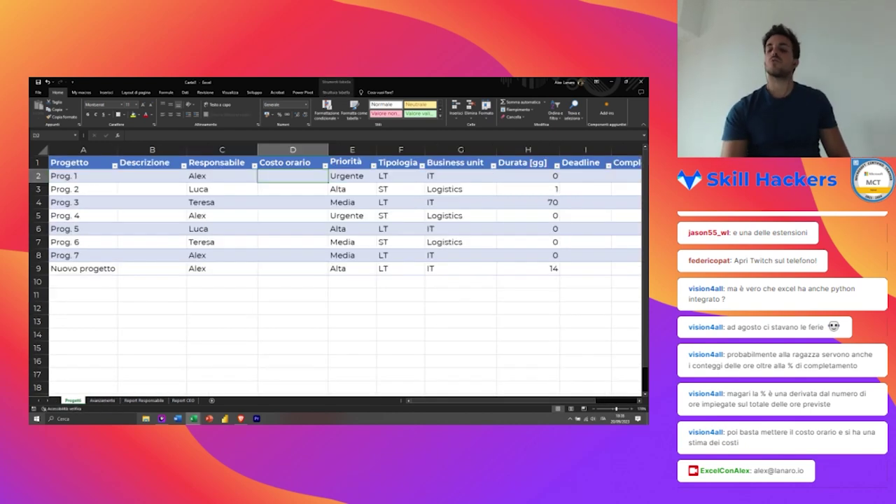
scroll(343, 273, "right", 1)
scroll(343, 273, "right", 4)
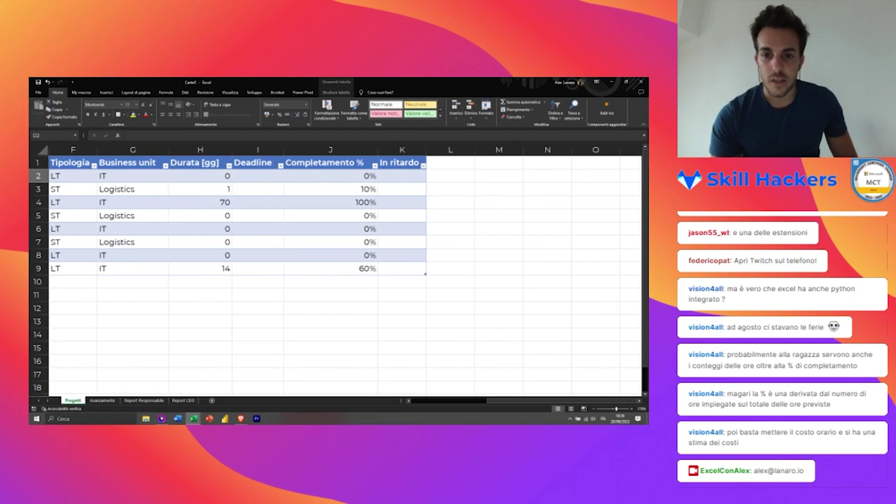
left_click(401, 180)
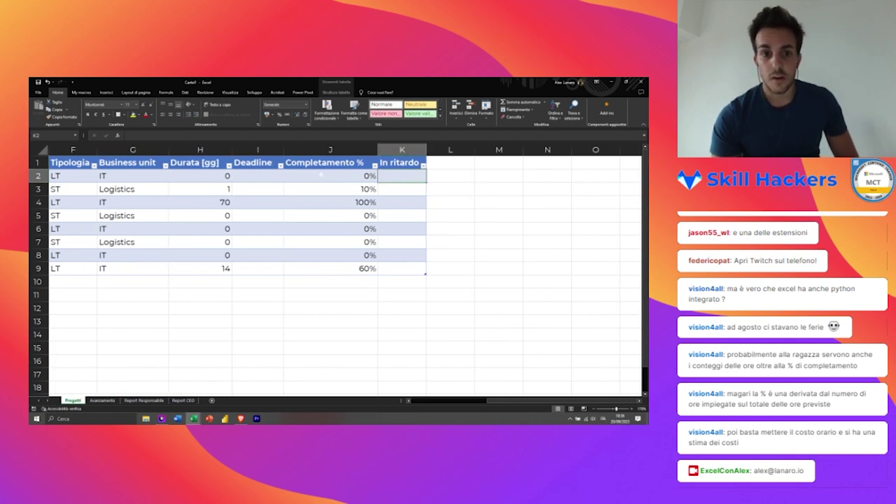
scroll(343, 273, "left", 2)
scroll(343, 273, "left", 1)
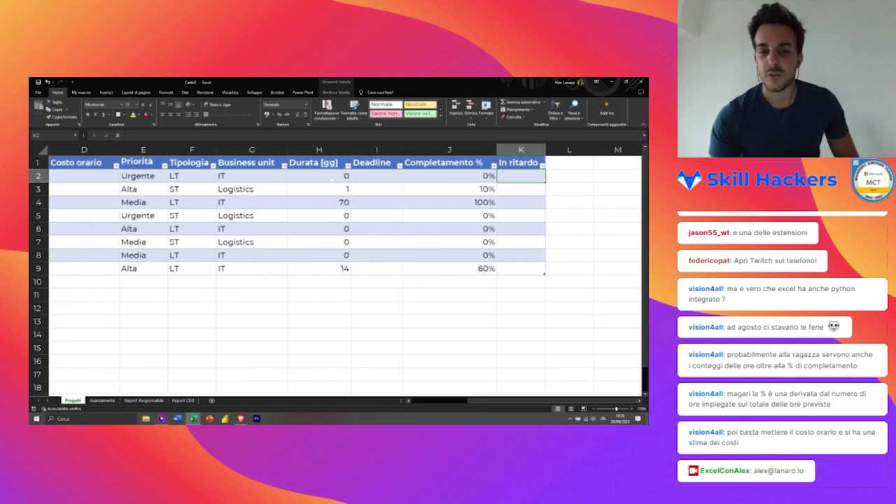
scroll(342, 273, "right", 1)
scroll(343, 273, "left", 2)
scroll(343, 273, "left", 1)
scroll(343, 273, "right", 3)
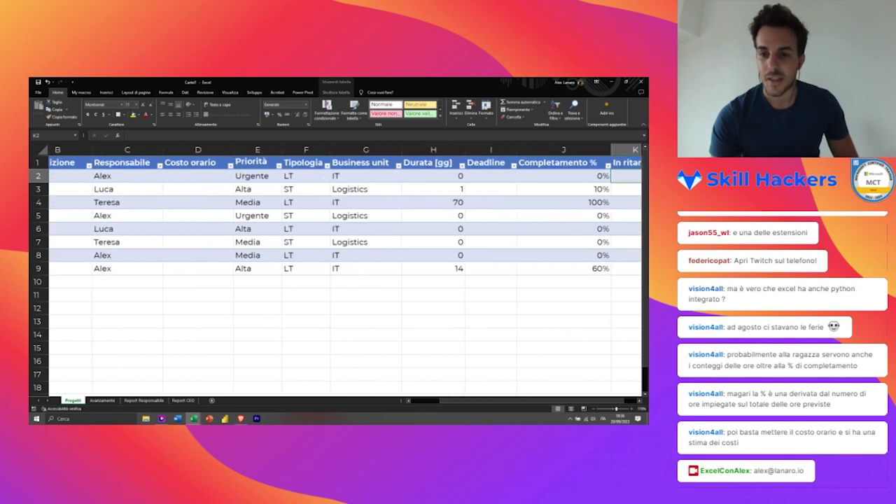
Step: Inspect the Deadline cells and the In ritardo column of the Progetti table
left_click(306, 189)
left_click(306, 201)
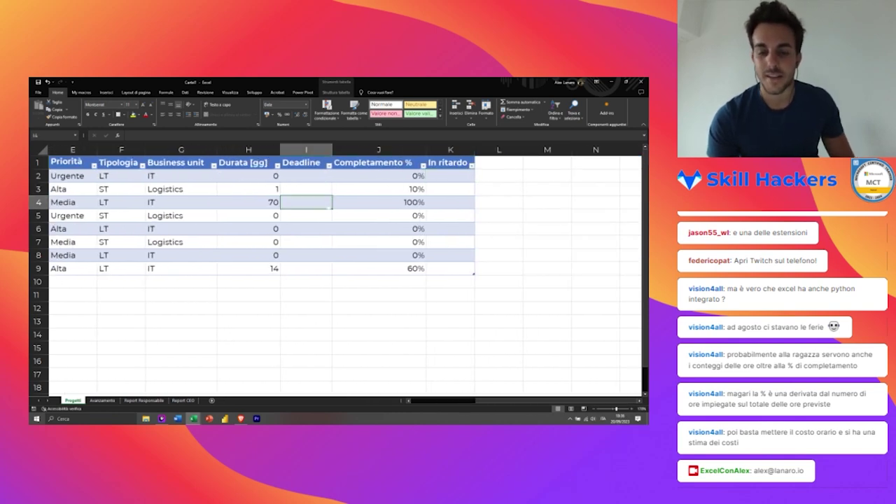
left_click(450, 175)
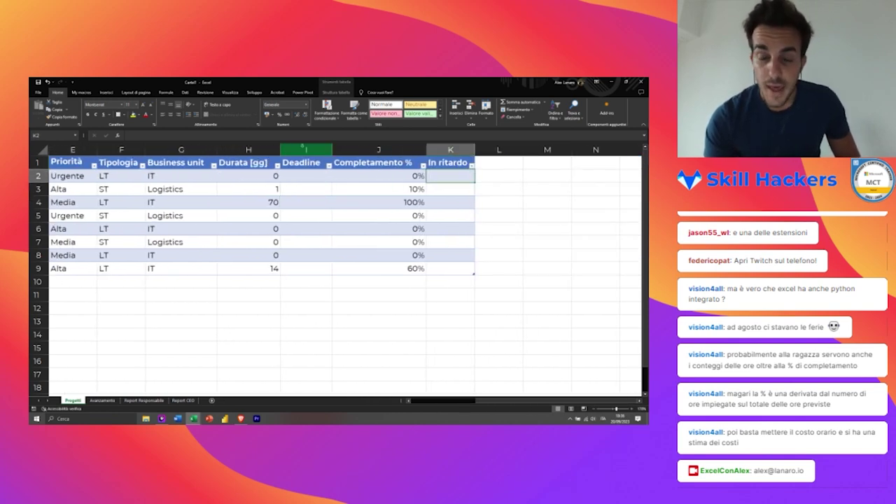
left_click(305, 176)
left_click(450, 175)
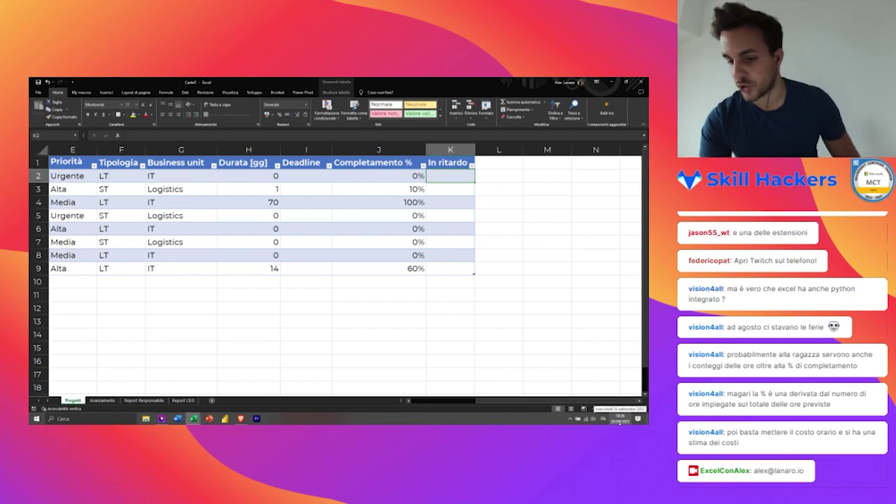
left_click(305, 176)
left_click(304, 189)
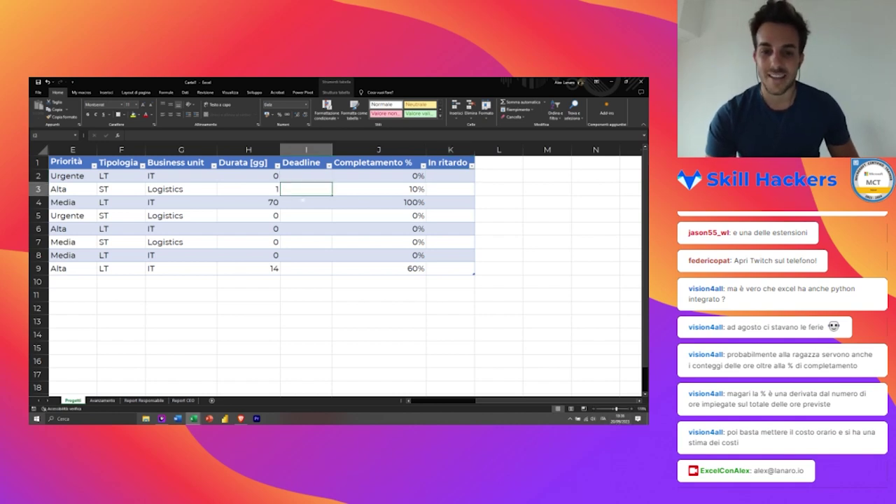
left_click(305, 216)
left_click(305, 256)
left_click(498, 374)
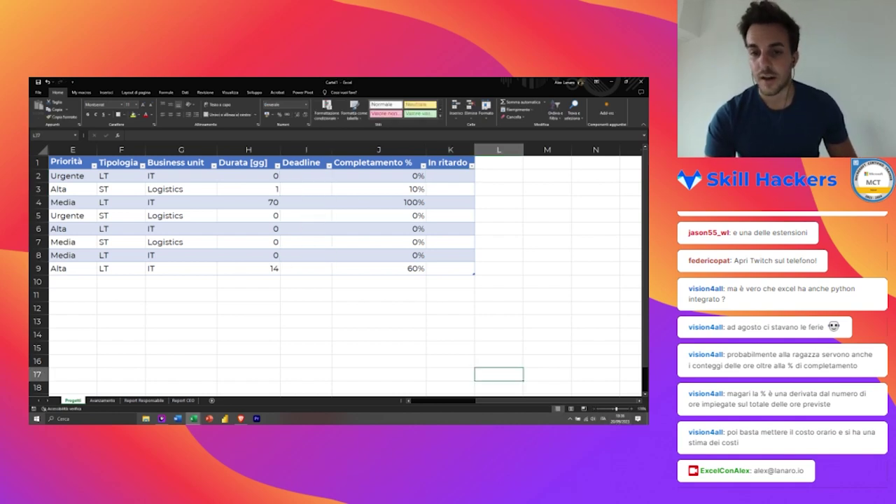
left_click(462, 160)
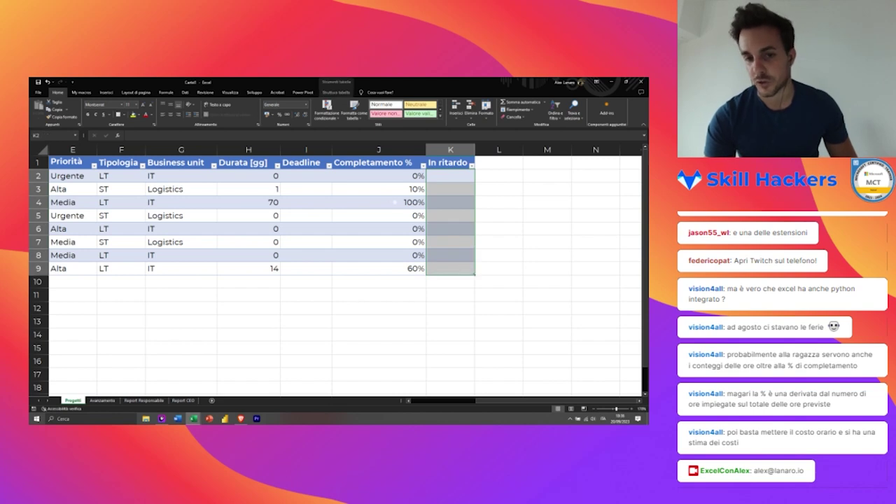
left_click(378, 202)
left_click(306, 175)
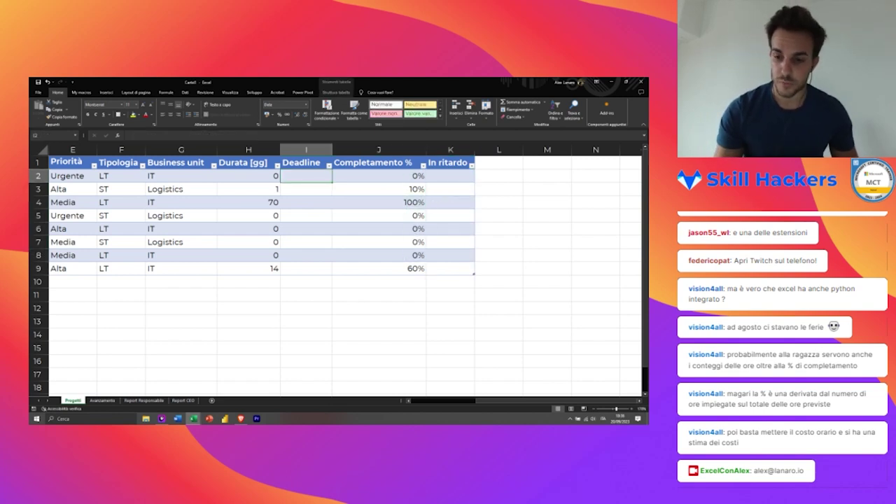
Step: Enter Deadline dates 18/09/2023 in I4, 25/09/2023 in row 9 and 19/09/2023 in row 3
key("Down")
key("Down")
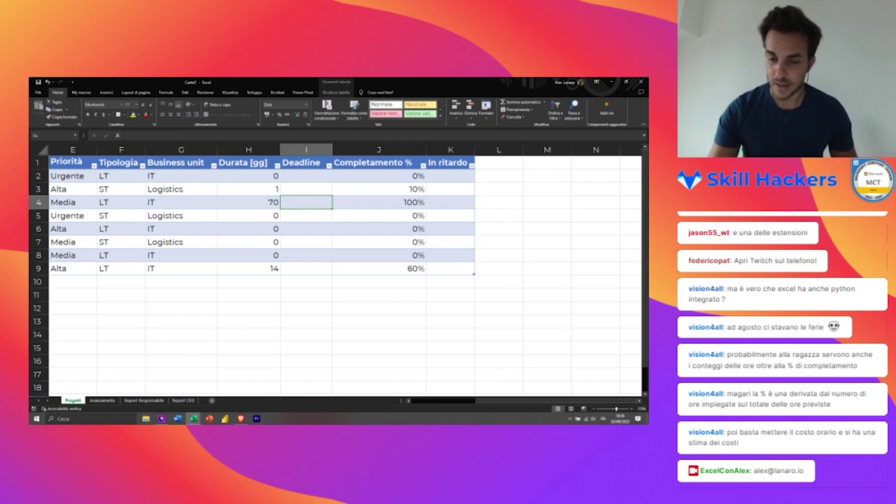
type("18/")
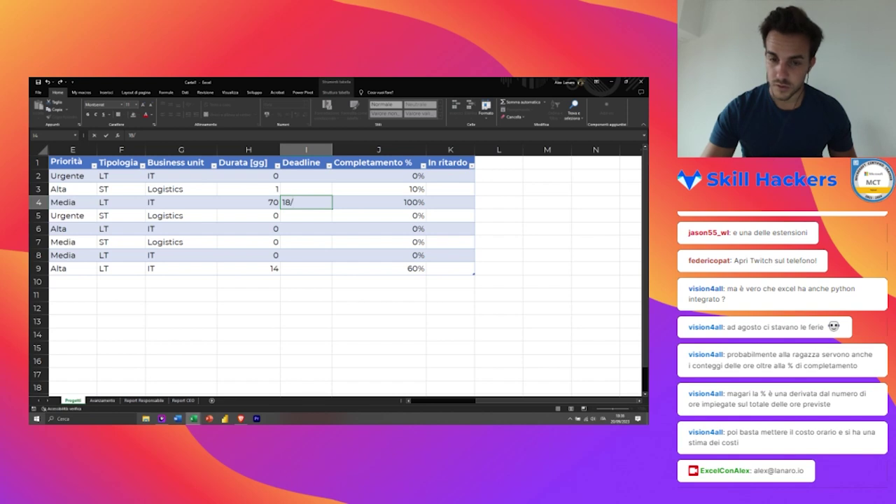
type("09/2023")
key("Return")
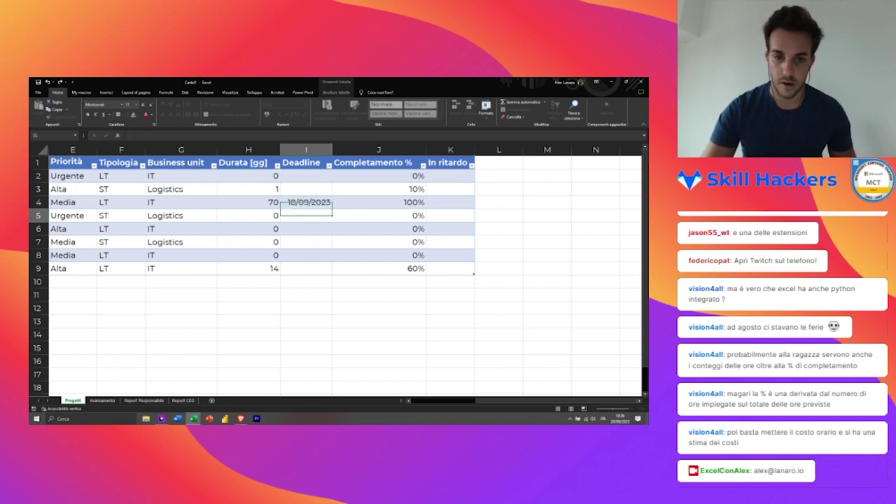
key("Up")
key("Up")
key("Down")
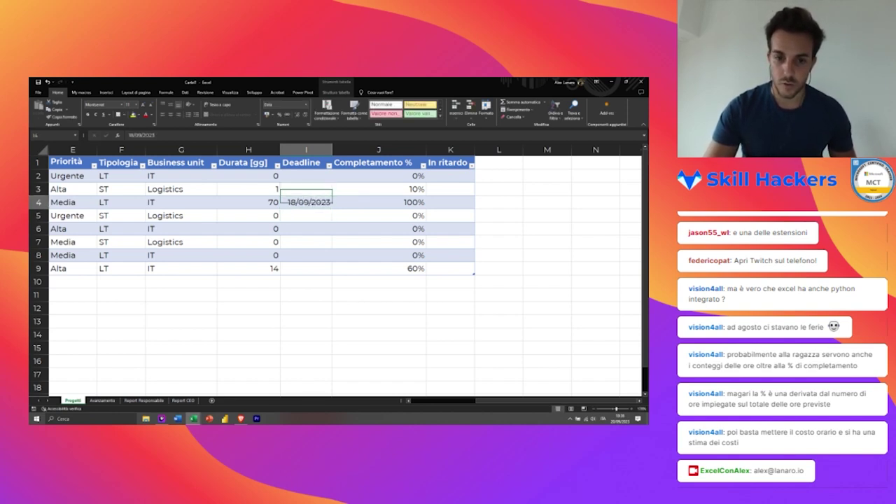
key("Down")
key("Down")
key("Down")
key("Down")
key("Down")
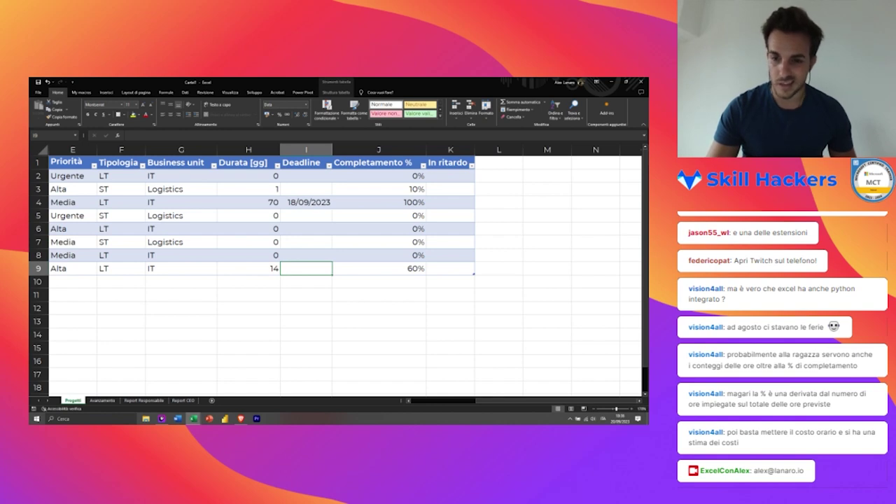
type("25")
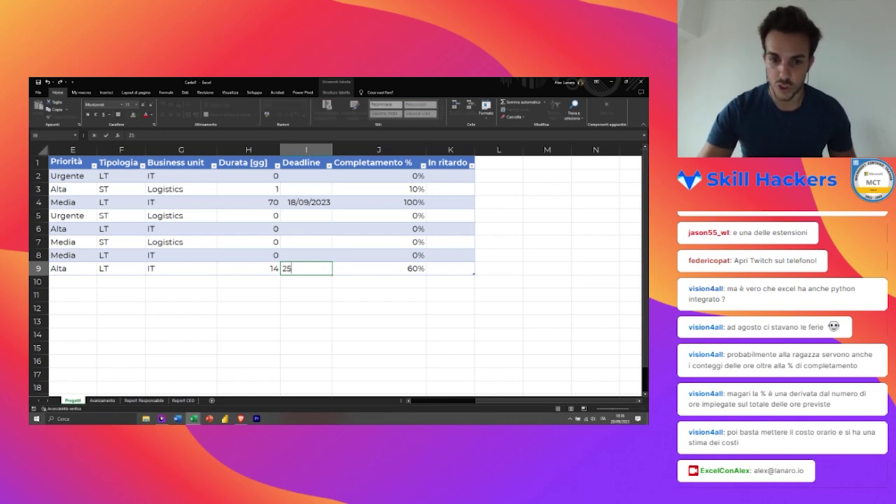
type("/09/2")
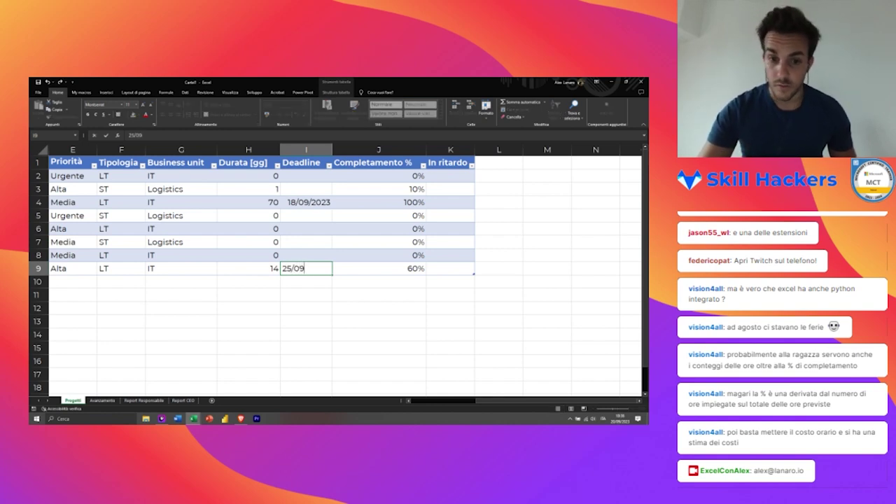
type("023")
key("Return")
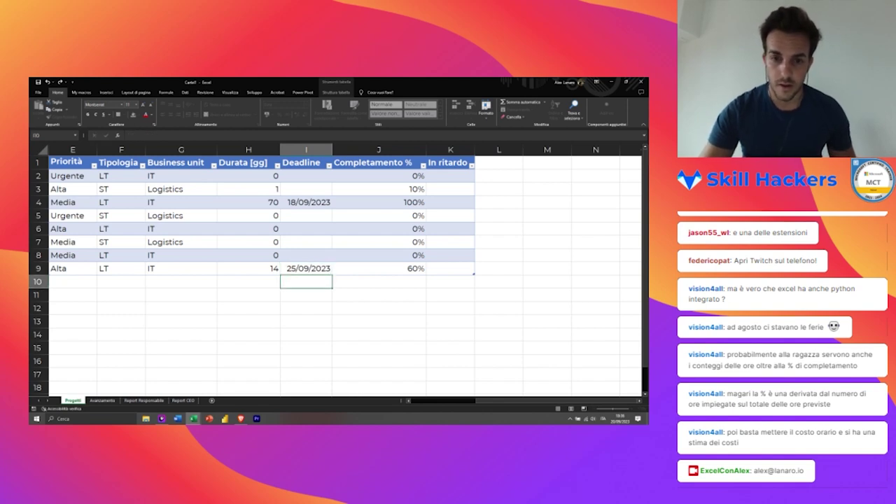
key("Up")
key("Up")
key("Up")
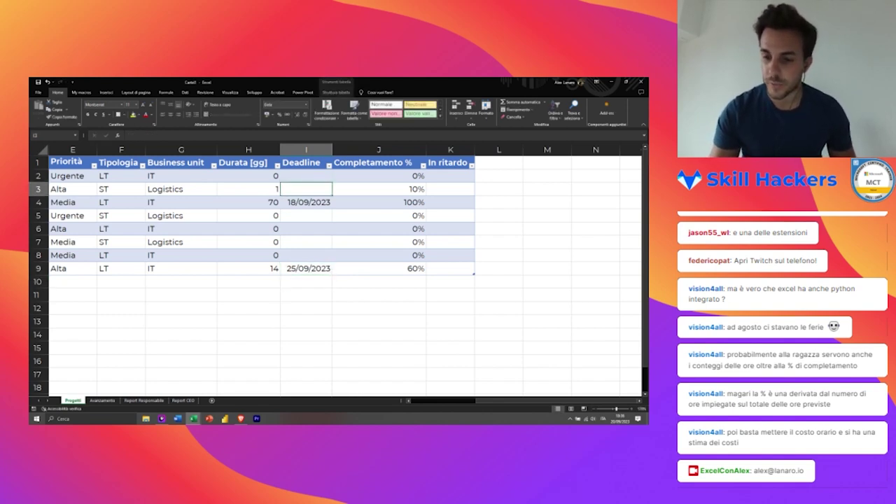
type("19/09/202")
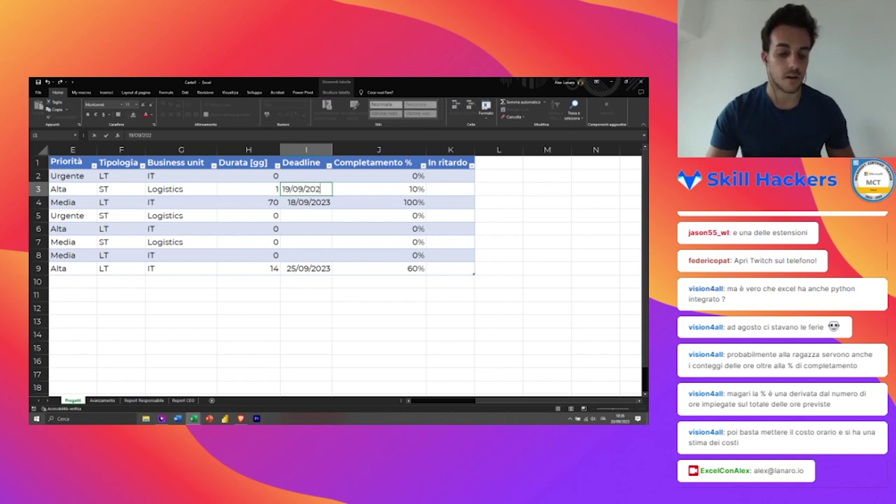
type("3")
key("Tab")
key("Tab")
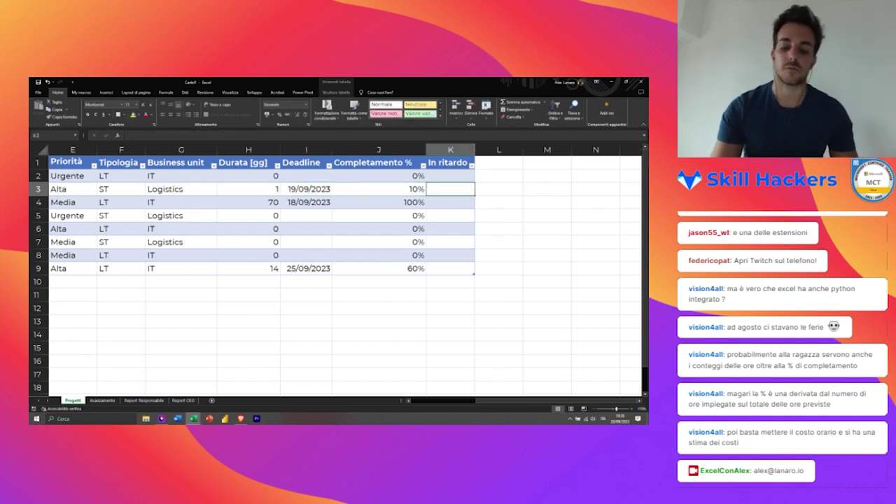
Step: In K3, start the formula =SE(E(OGGI(), fixing the mistyped part along the way
type("=S")
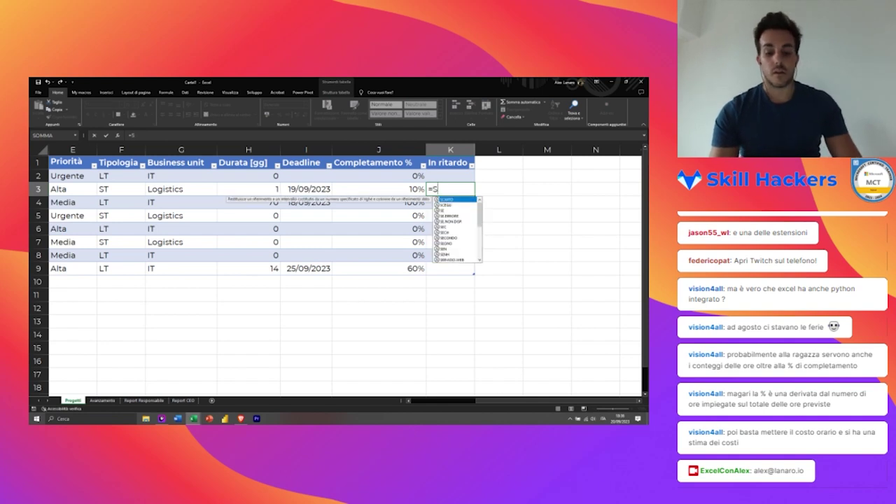
type("E(")
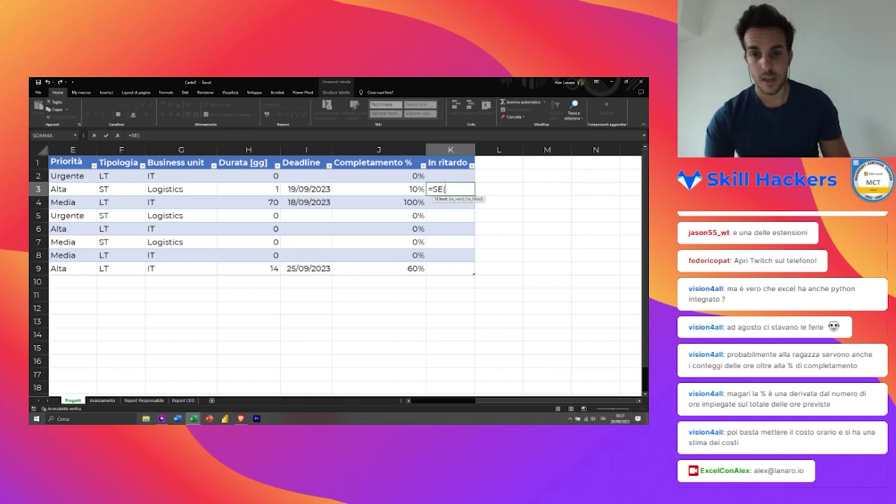
type("OG")
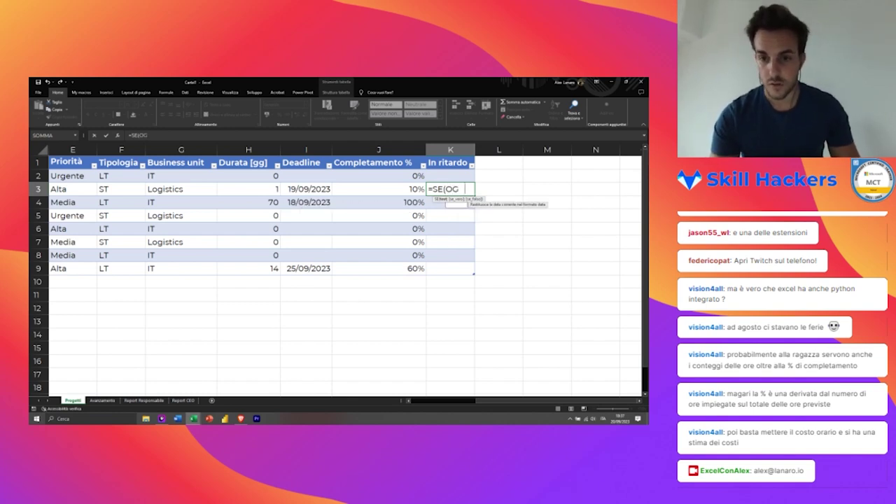
type("GI(")
key("BackSpace")
key("BackSpace")
key("BackSpace")
key("BackSpace")
key("BackSpace")
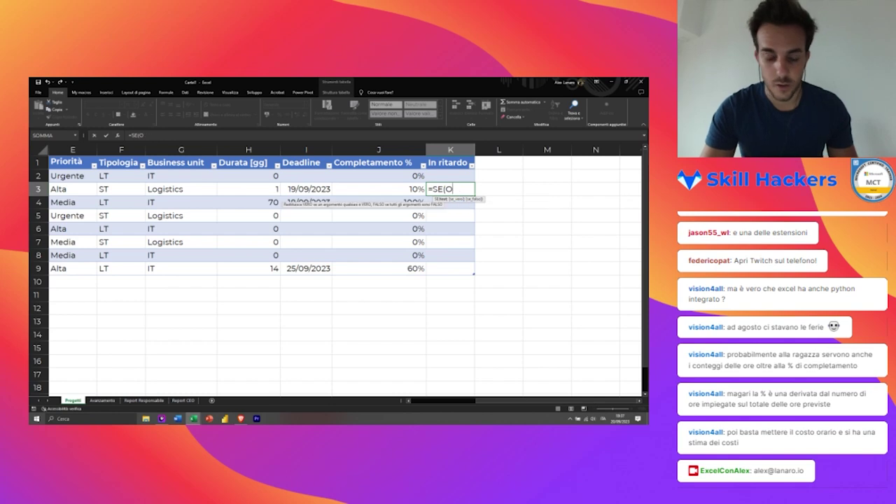
type("E")
key("BackSpace")
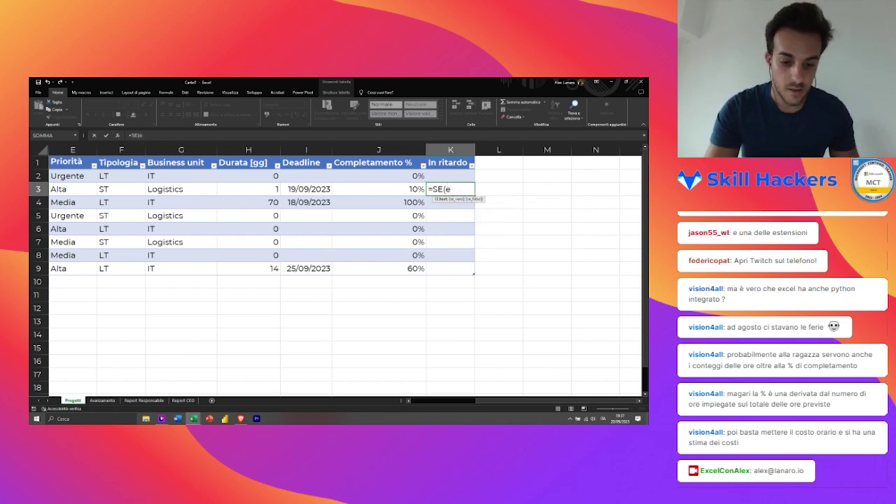
type("E(")
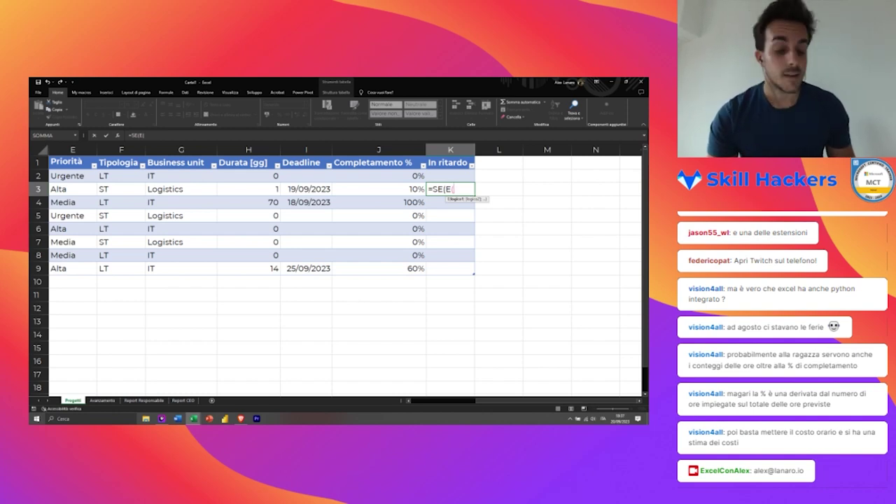
type("OGG")
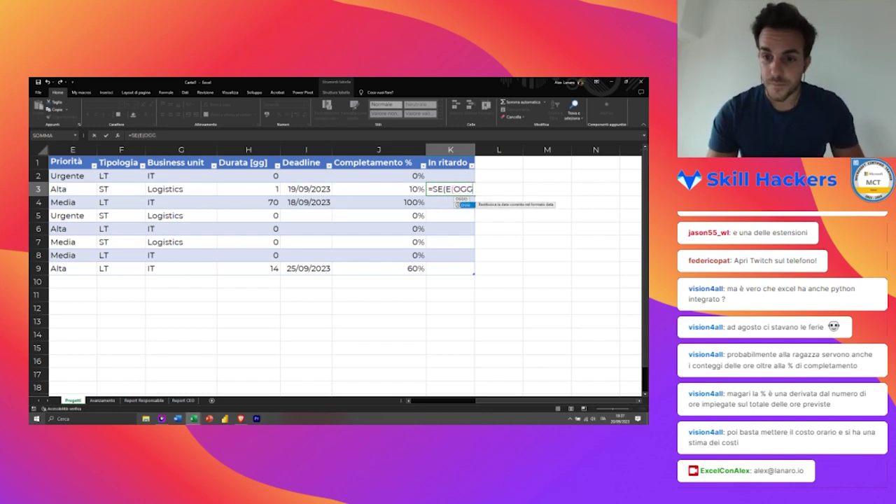
type("I()")
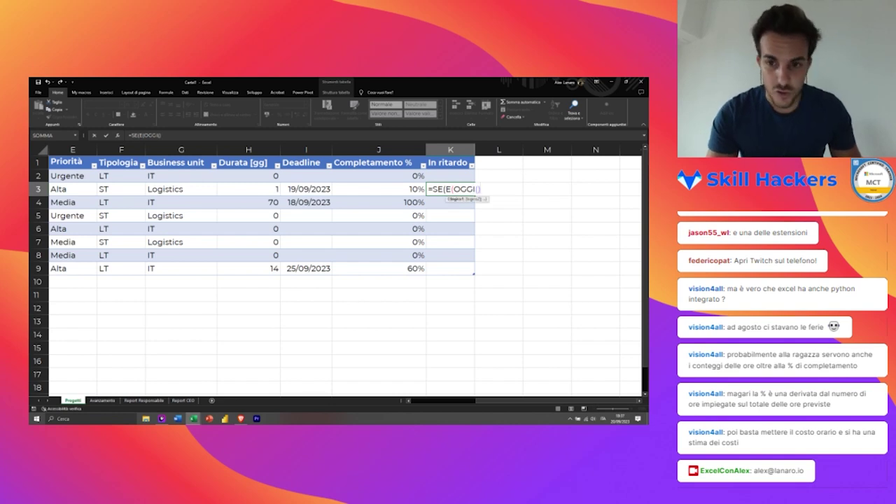
Step: Search Google in Brave for 'simbolo diverso excel' and pick out the <> not-equal operator
key("alt+Tab")
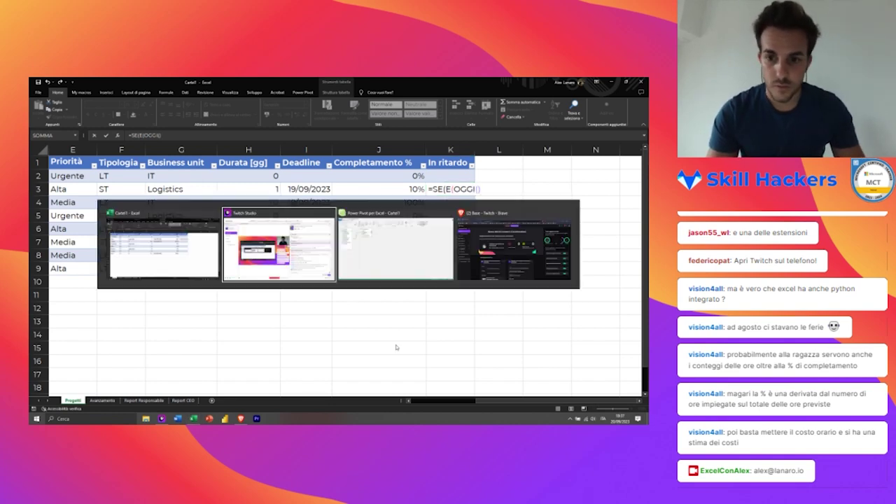
key("alt+Tab")
key("alt+Tab")
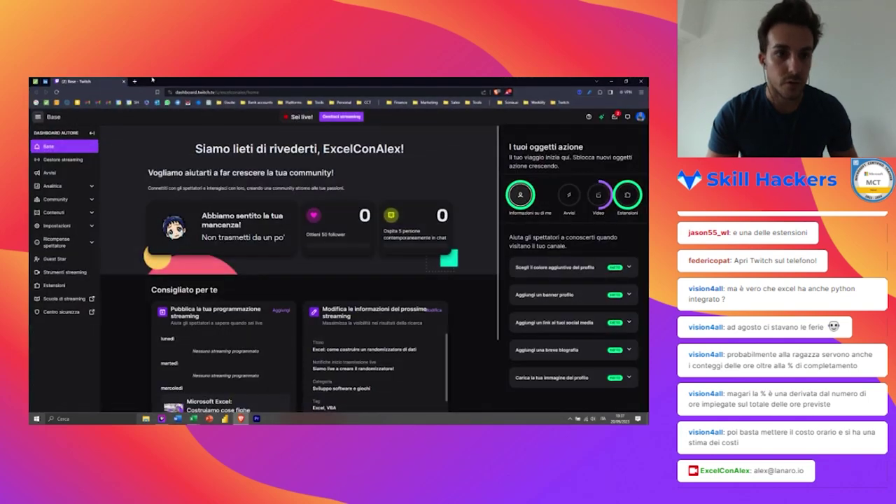
left_click(135, 82)
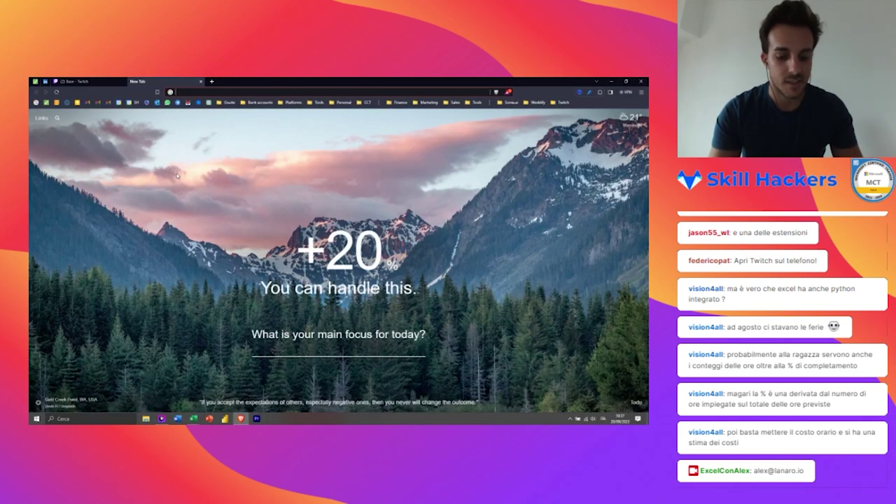
type("sim")
key("Down")
key("Return")
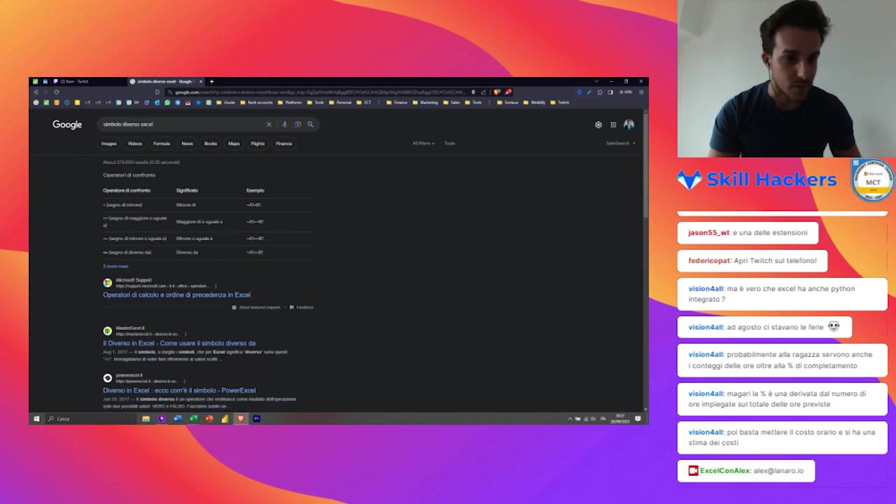
double_click(106, 252)
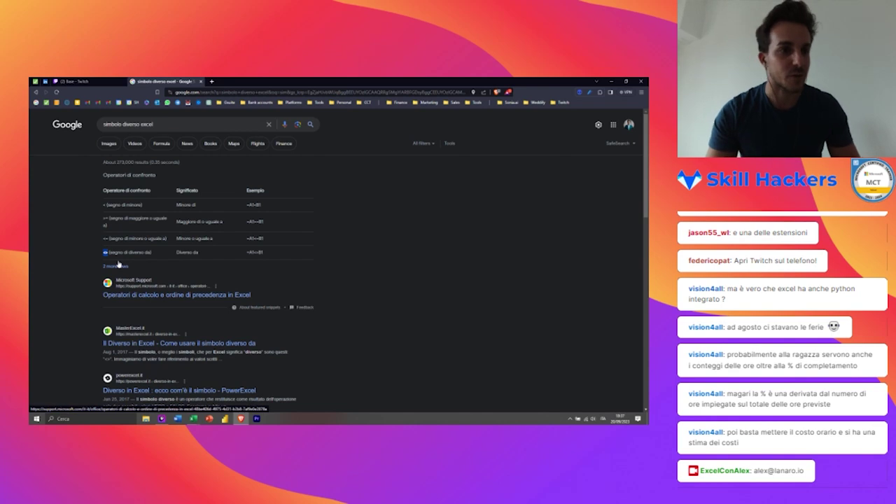
key("alt+Tab")
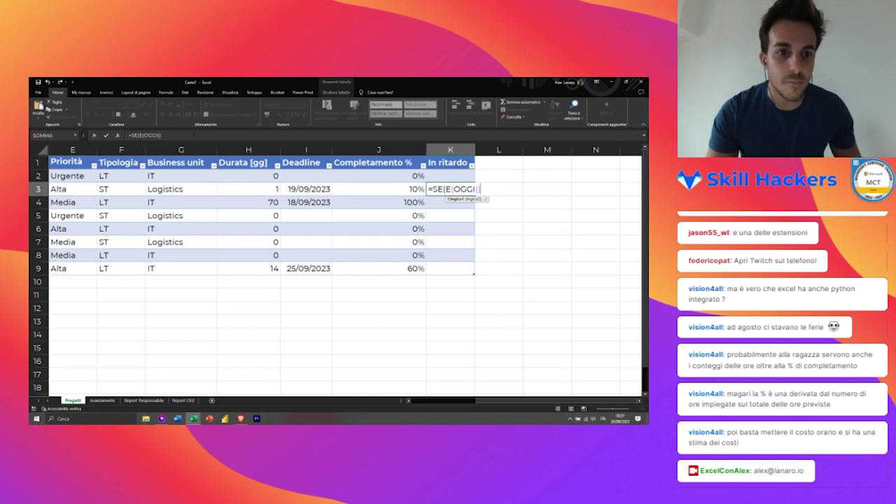
left_click(163, 135)
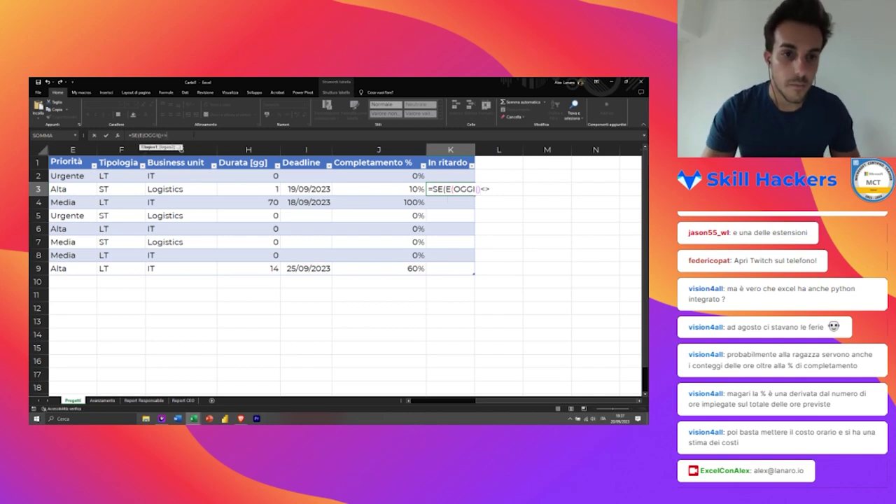
type("<>")
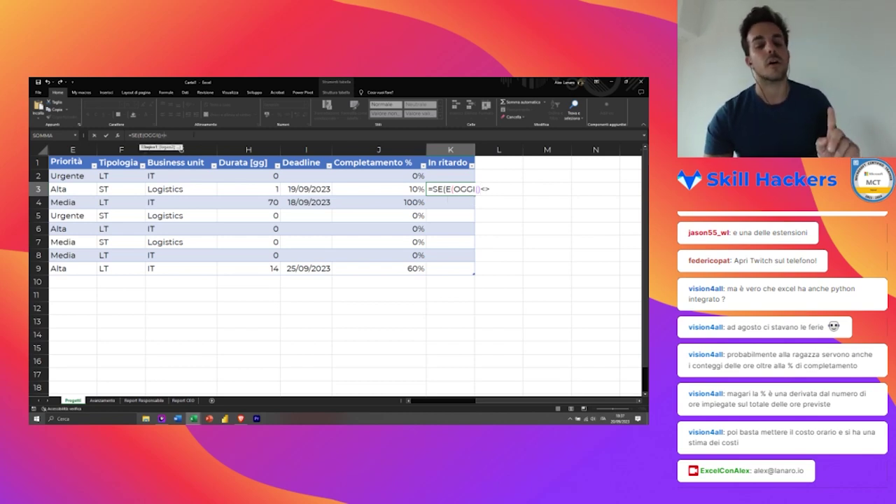
key("BackSpace")
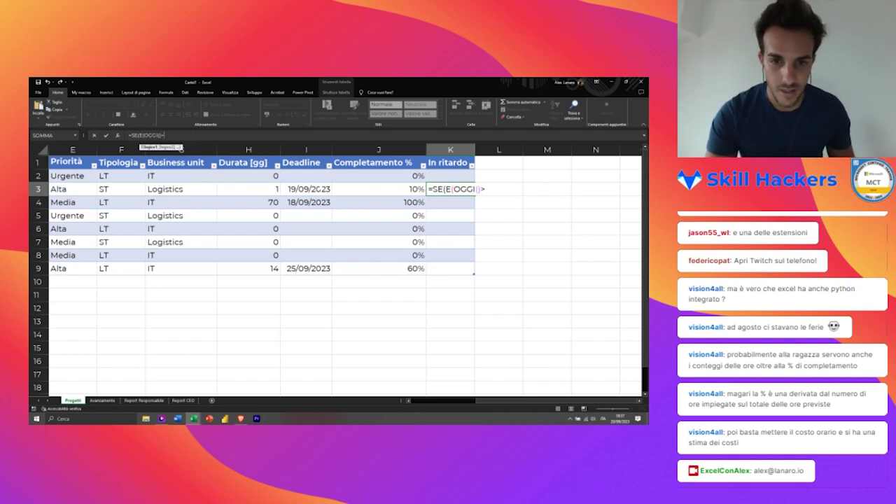
left_click(306, 189)
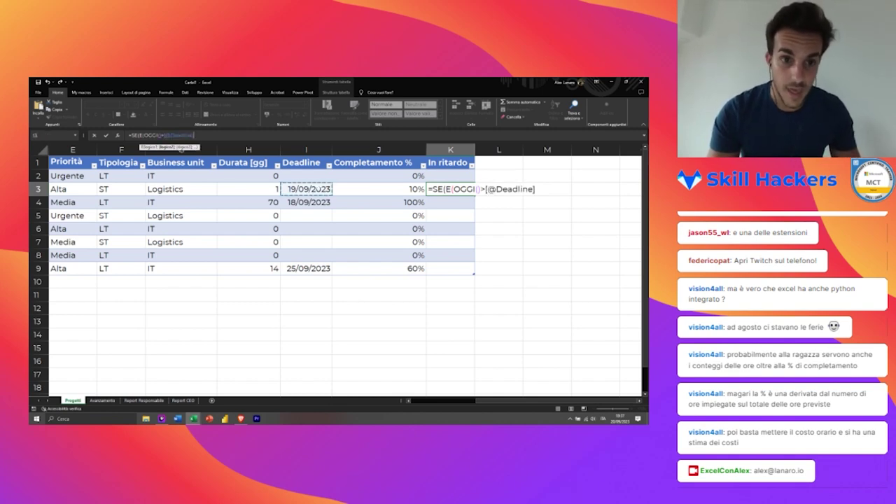
type(";")
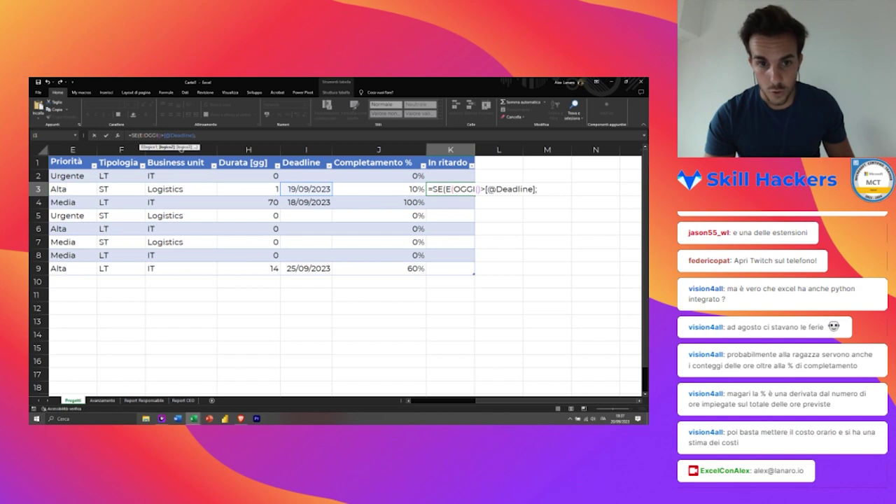
left_click(377, 189)
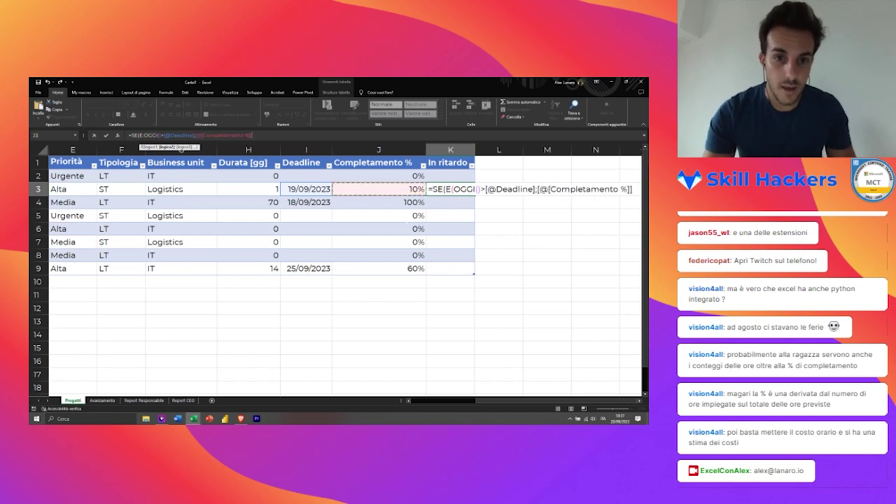
type("<>")
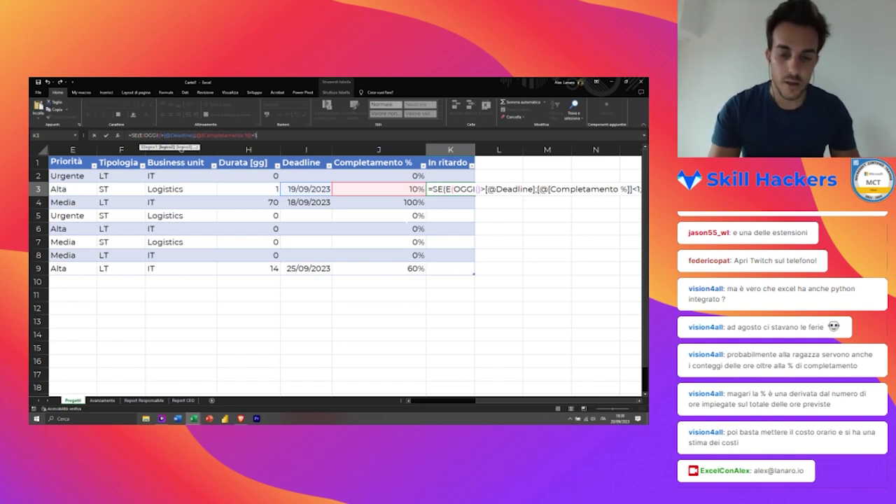
type(")")
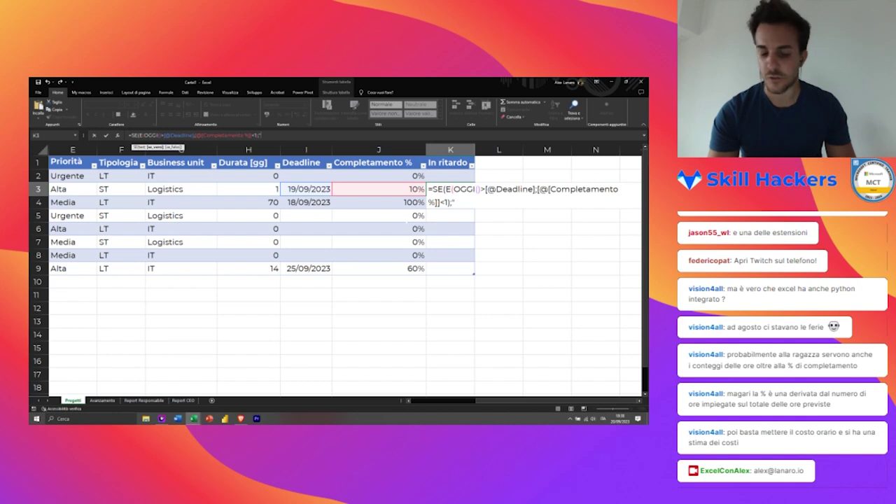
type("No")
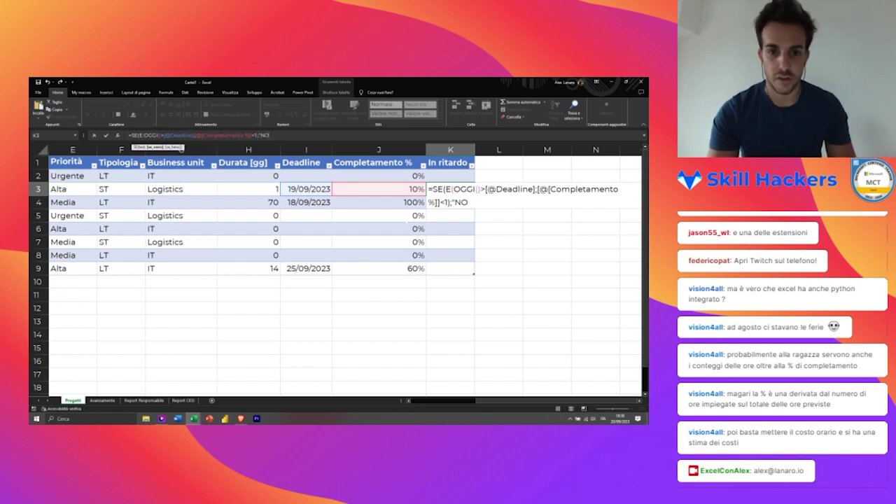
type("n i in")
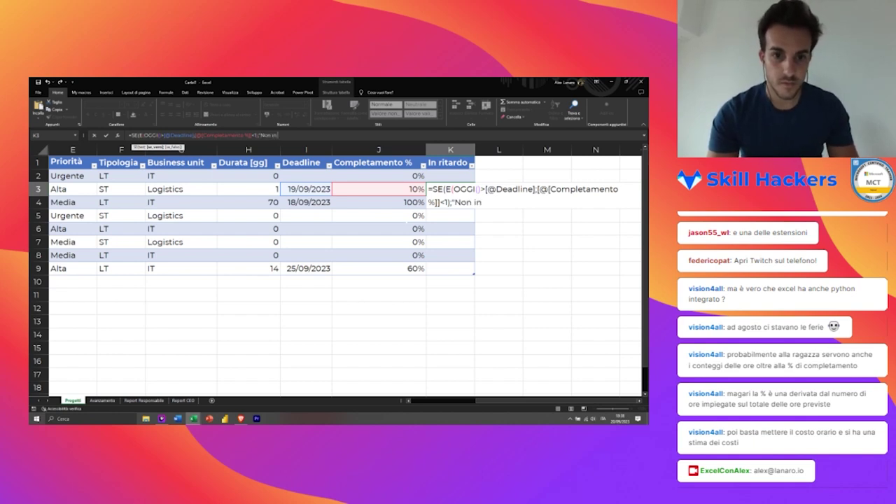
type("rdo")
type(";")
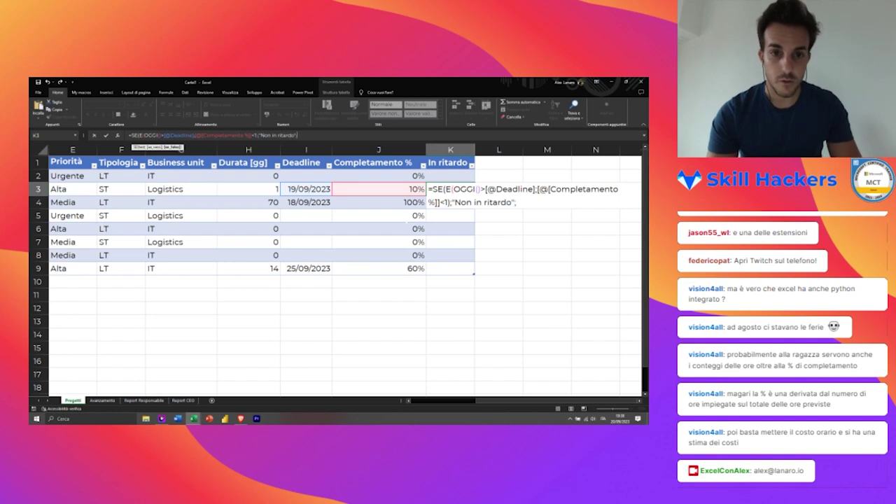
type("ard")
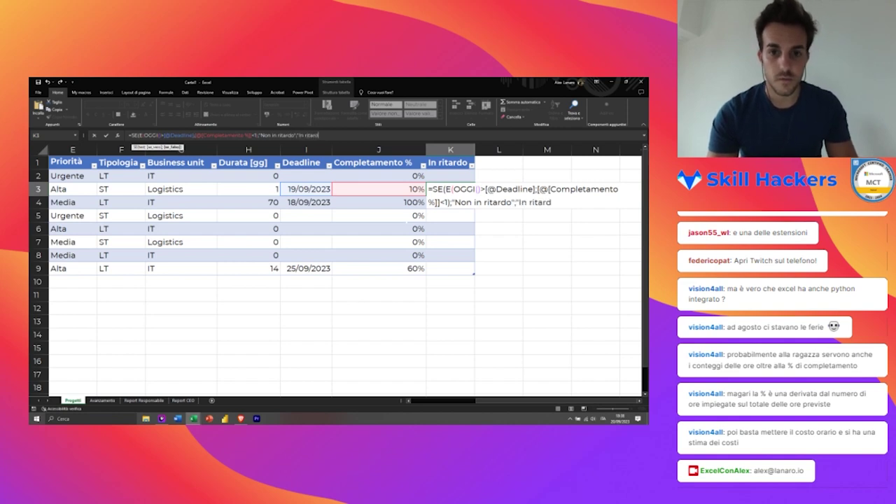
Step: Commit the In ritardo formula, autofit column K and review row 4's formulas
left_click(306, 202)
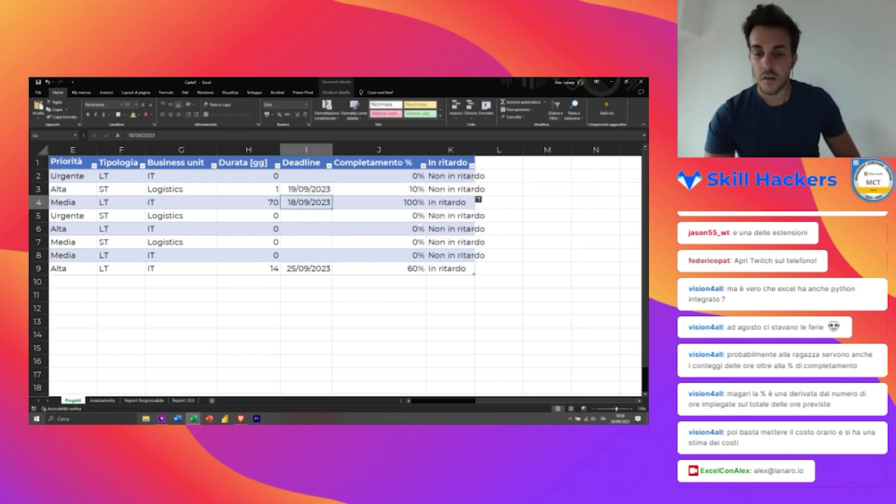
double_click(473, 150)
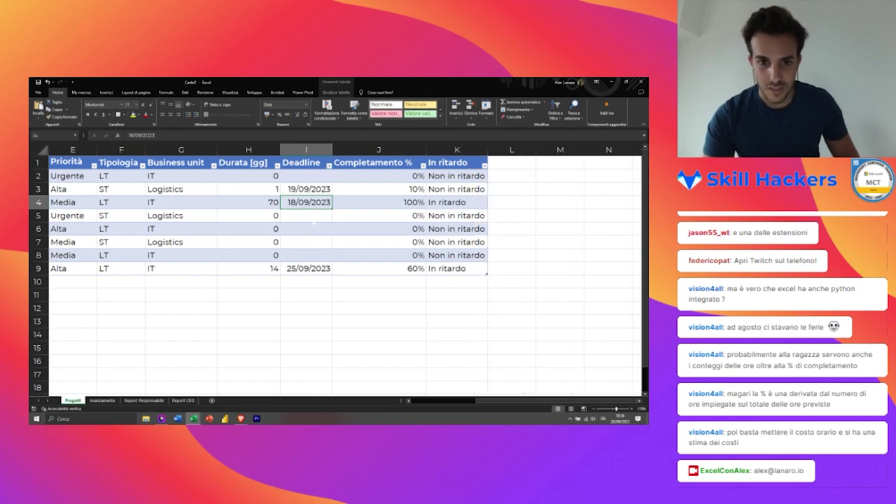
left_click(457, 202)
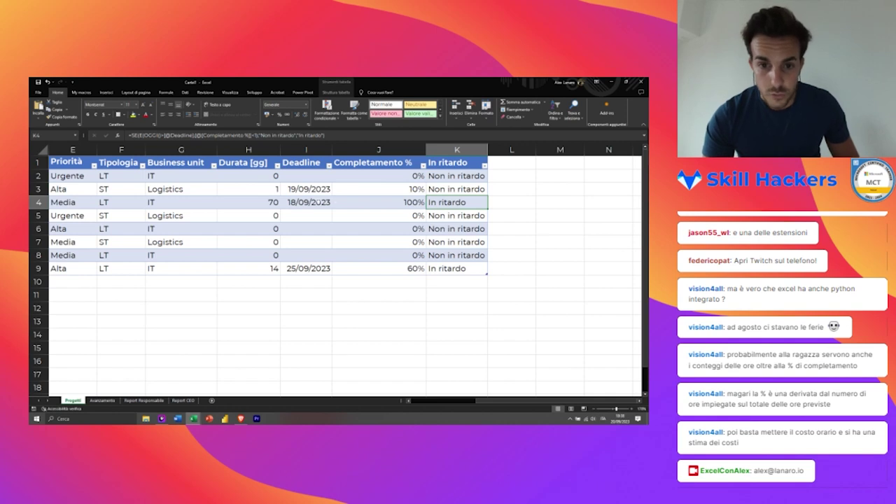
left_click(388, 202)
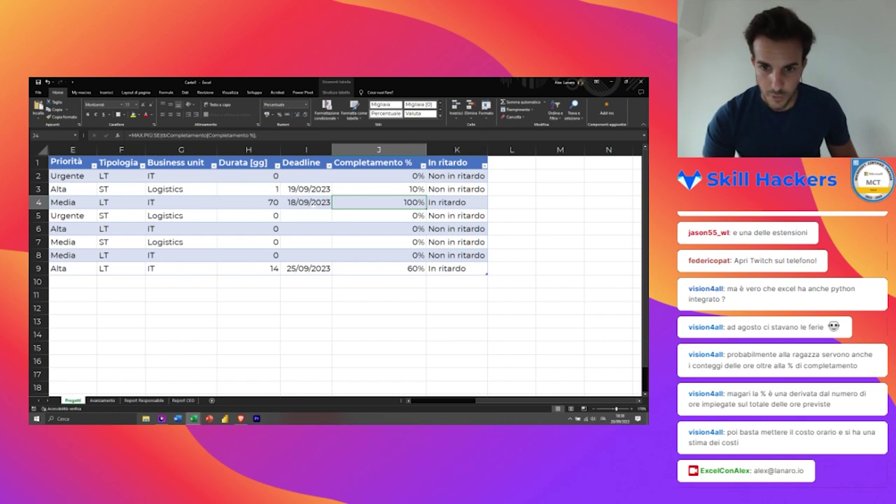
left_click(456, 201)
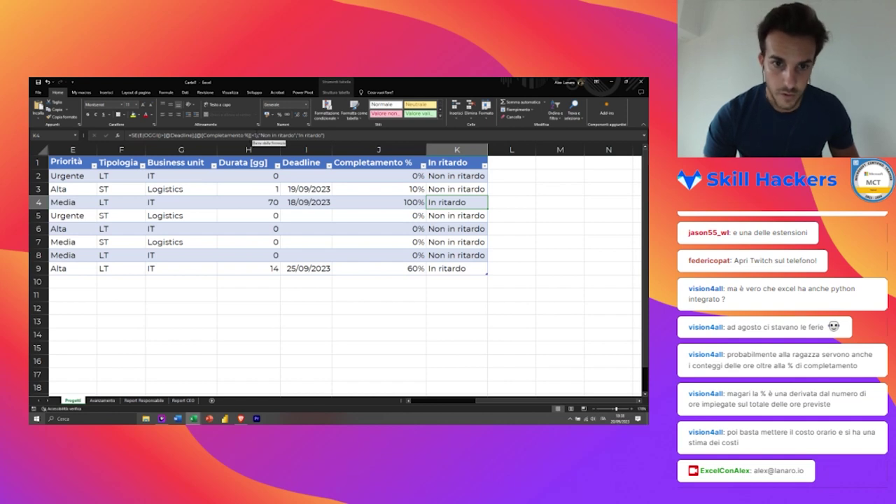
Step: Change the formula's completion threshold from <1 to <100 and check rows 9 and 4
left_click(250, 135)
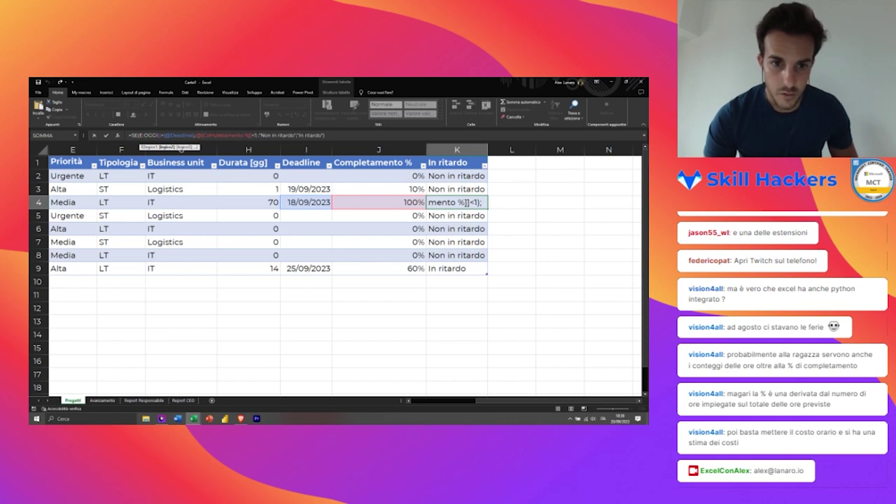
type("00")
key("Return")
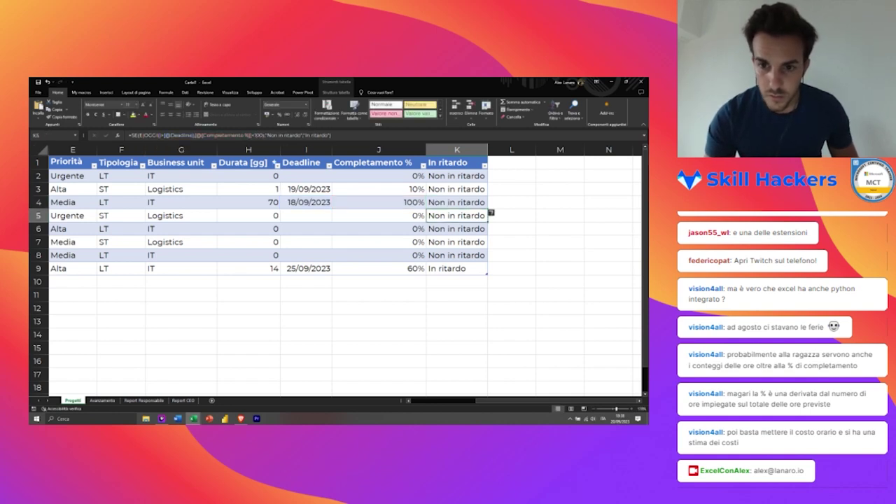
key("Up")
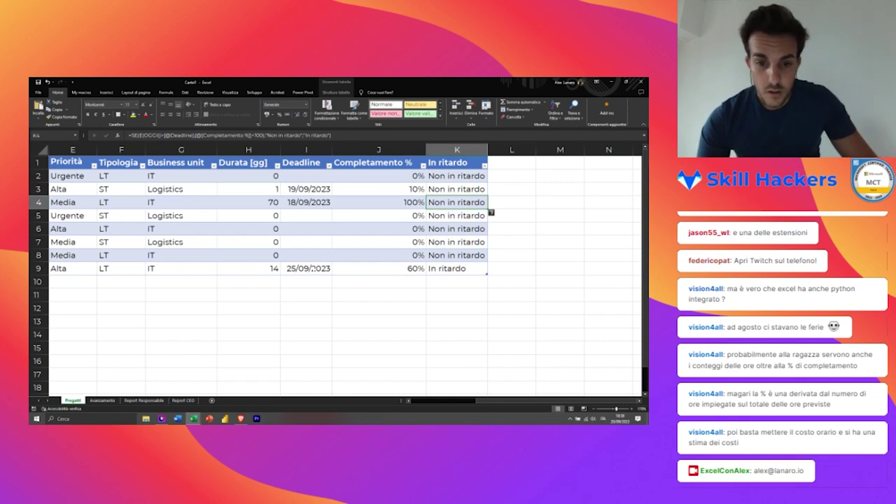
left_click(432, 268)
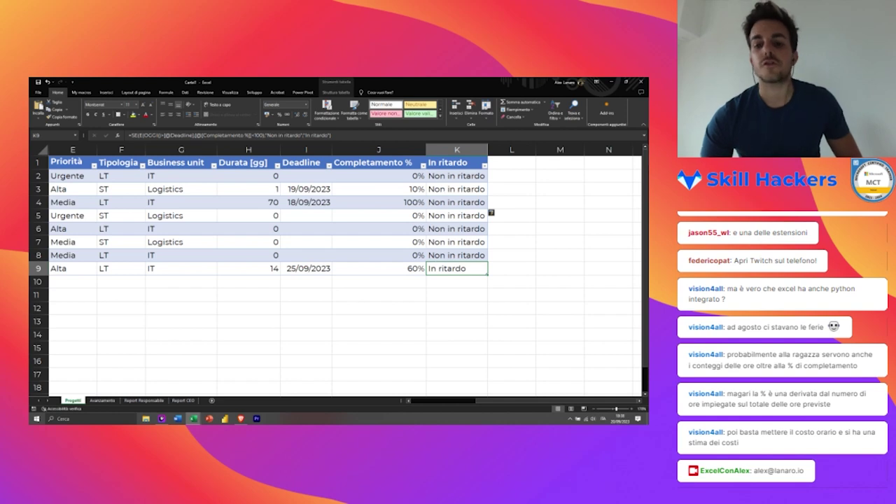
left_click(456, 203)
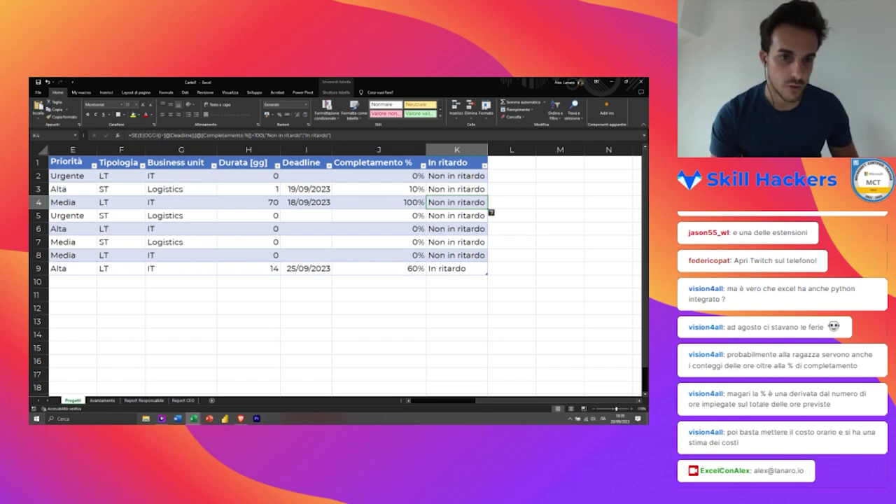
Step: Copy the MAX.PIÙ.SE formula text from the Completamento % cell J4
key("F2")
key("Escape")
key("Left")
key("F2")
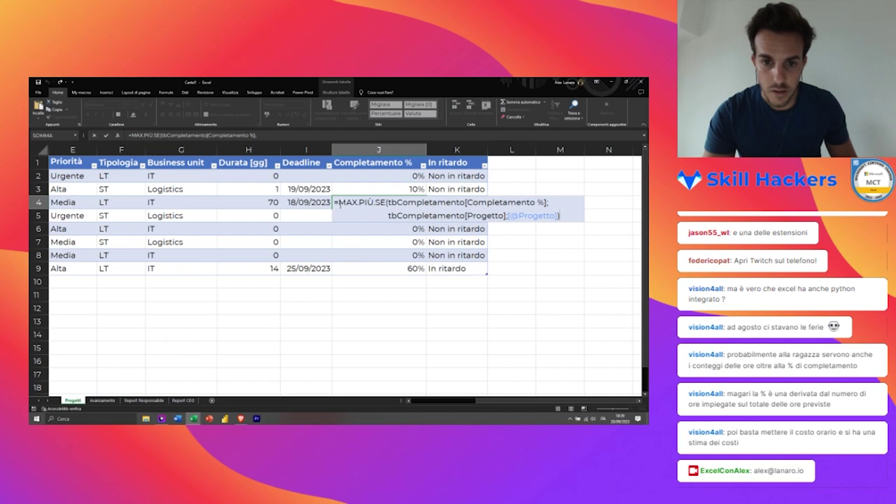
left_click_drag(338, 202, 562, 215)
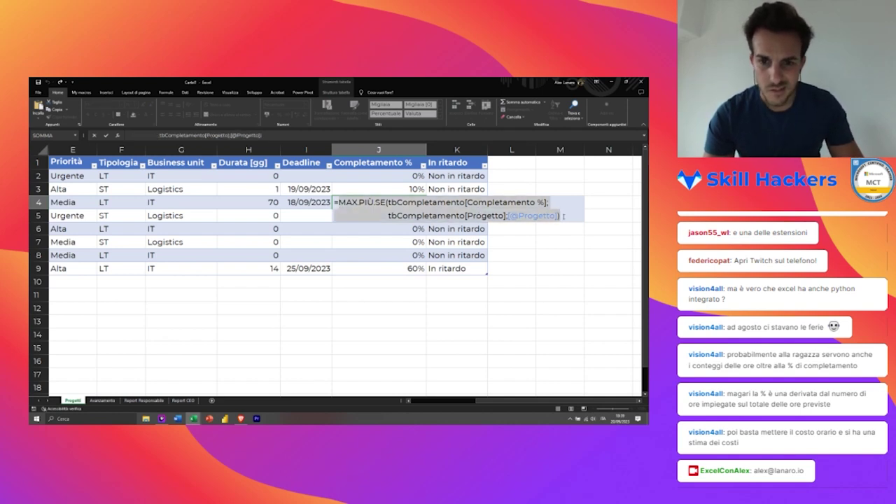
key("Escape")
Step: Edit K4's formula to use MAX.PIÙ.SE on tbCompletamento[Data] instead of OGGI()
left_click(467, 202)
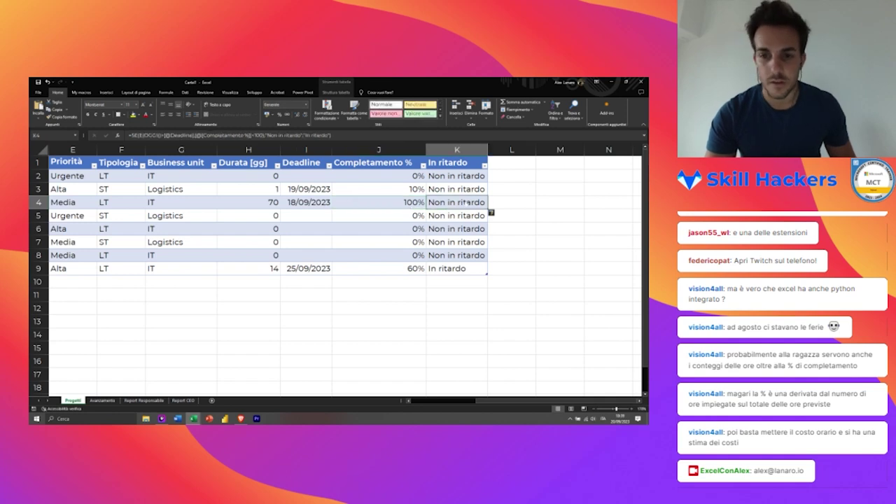
double_click(462, 202)
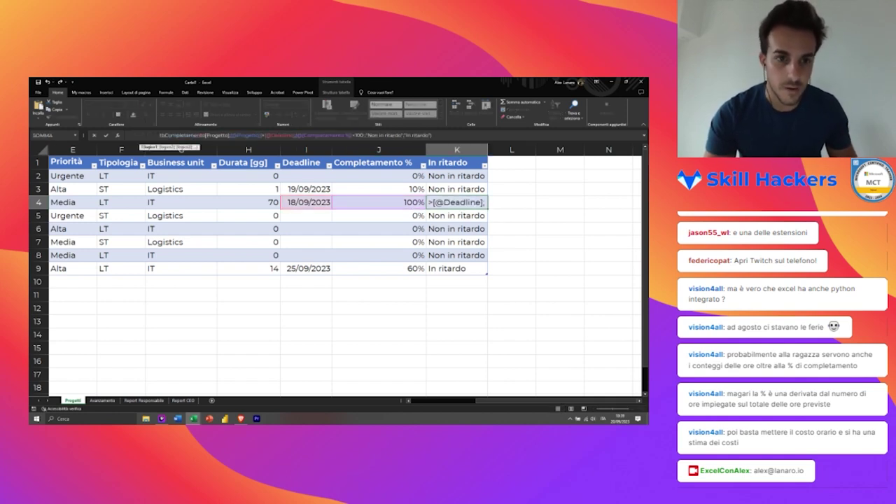
left_click_drag(203, 149, 204, 172)
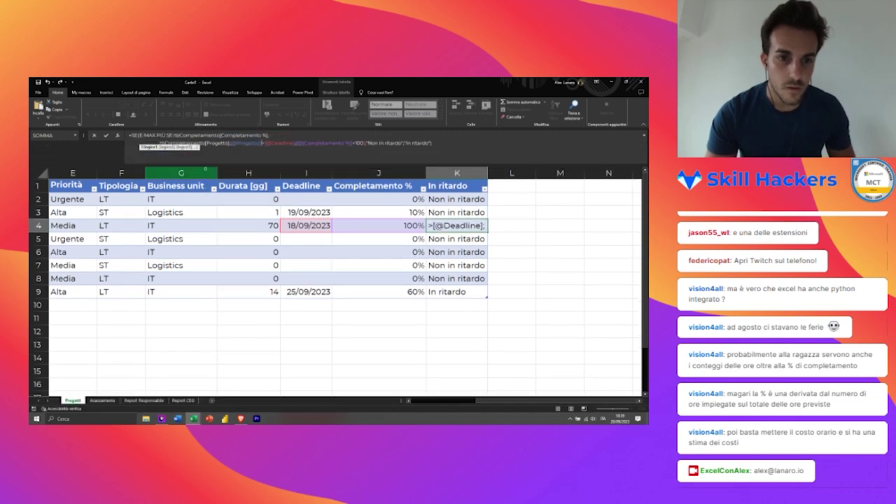
left_click(254, 135)
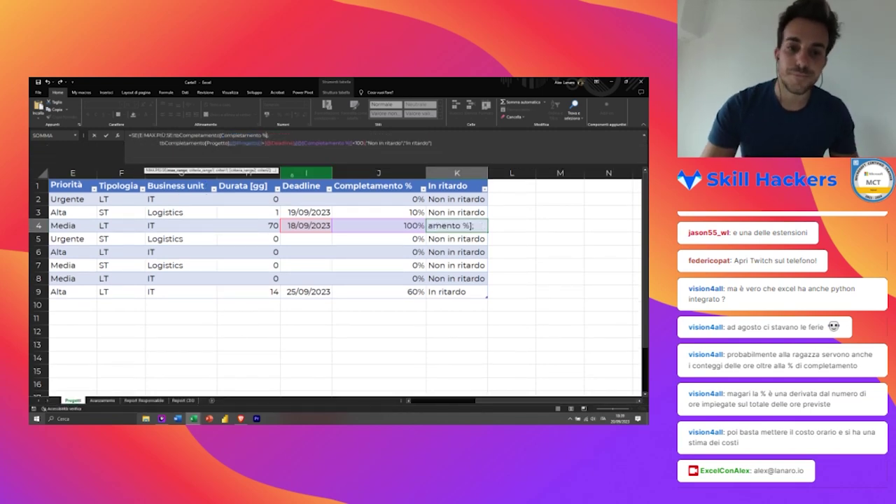
key("BackSpace")
key("BackSpace")
key("BackSpace")
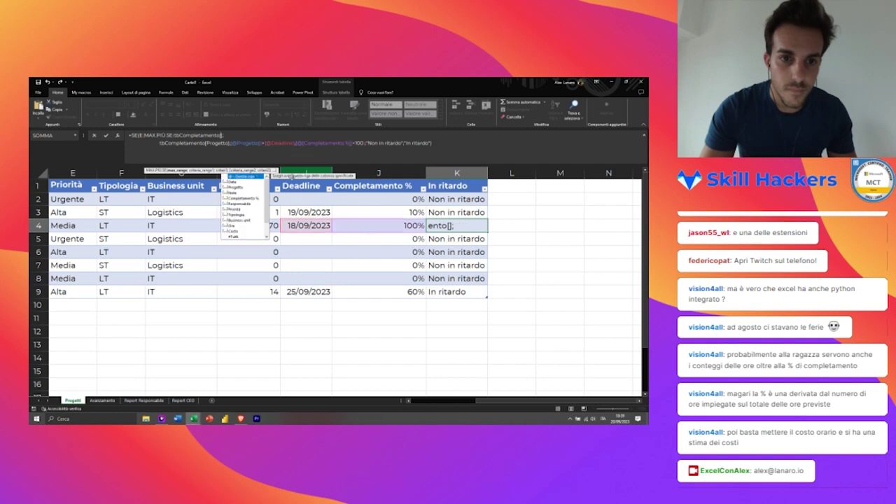
type("Data")
key("ctrl+Return")
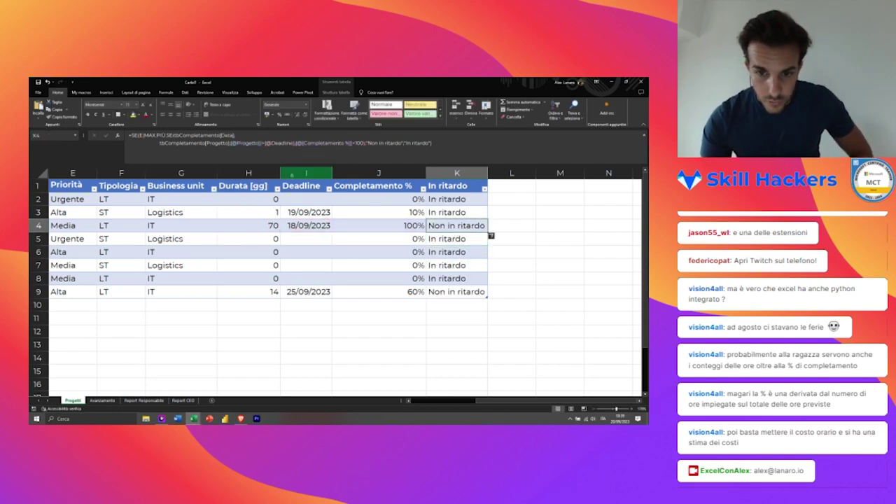
left_click(456, 239)
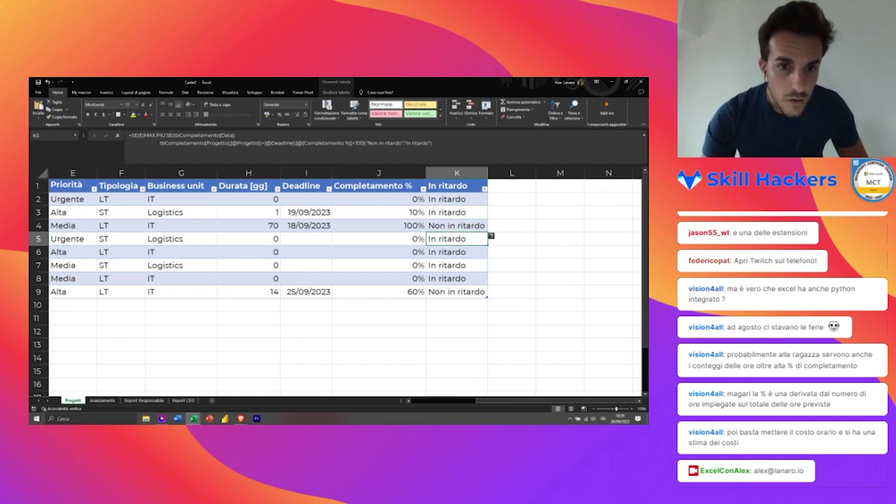
Step: Review and re-confirm the row 5 In ritardo formula
left_click(189, 143)
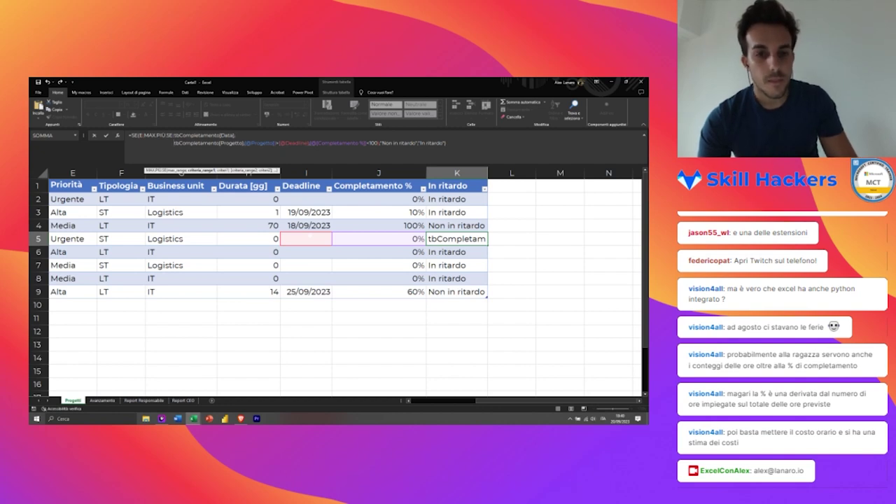
key("ctrl+Return")
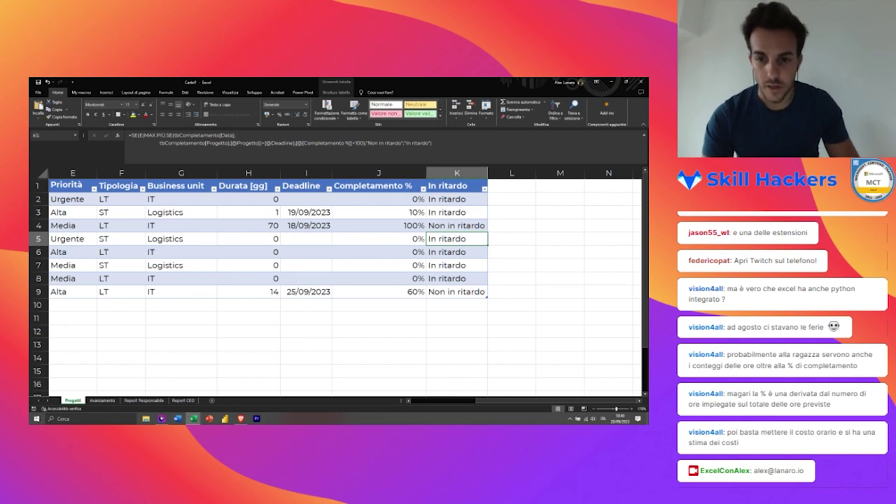
left_click(456, 226)
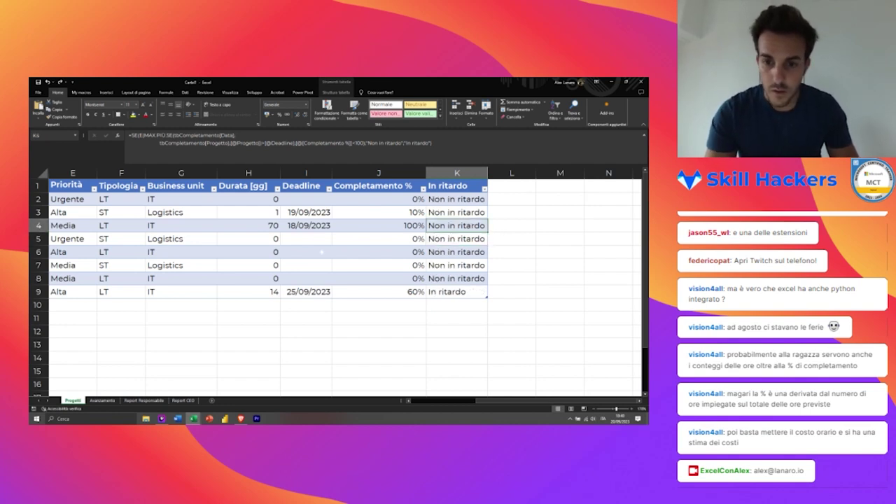
left_click(457, 199)
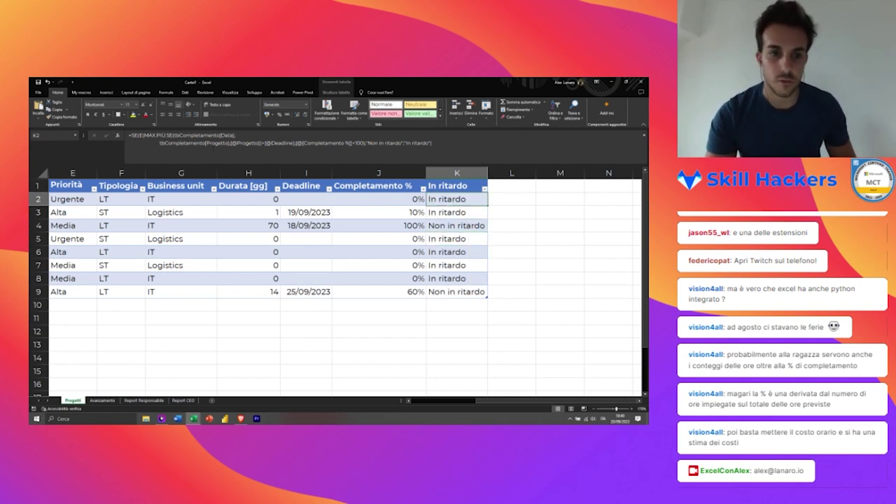
type("=SE(E(")
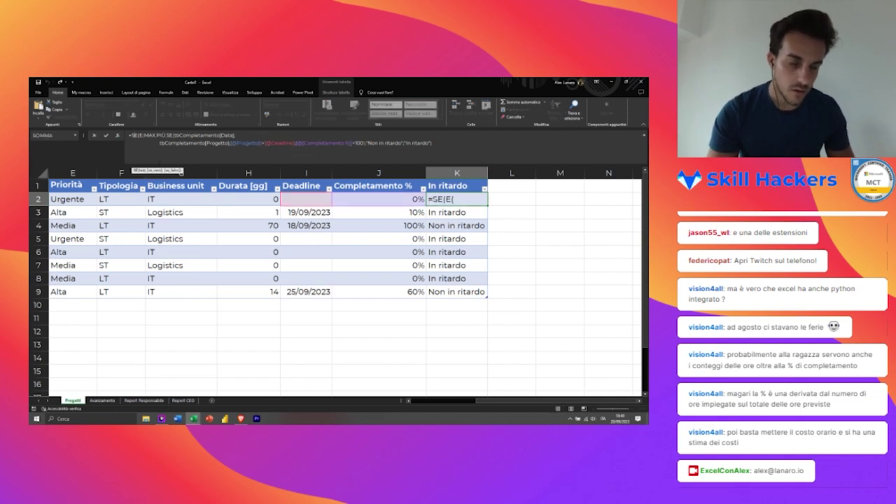
key("Home")
key("Delete")
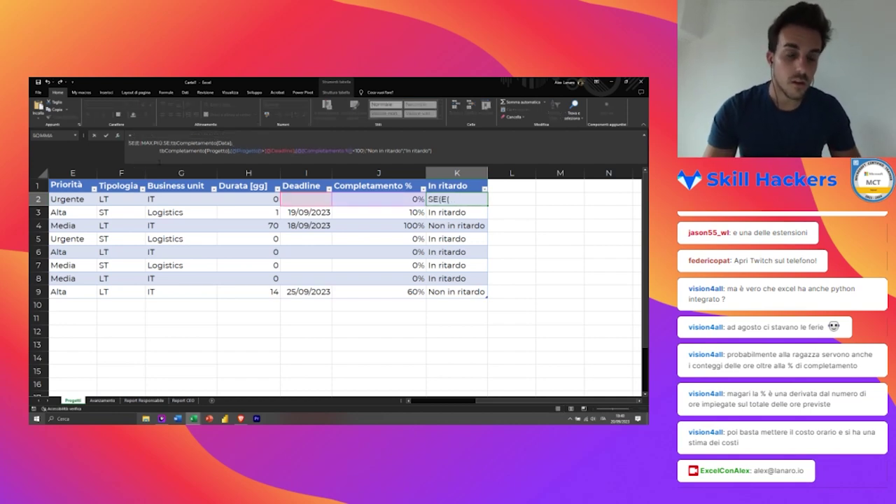
type("=")
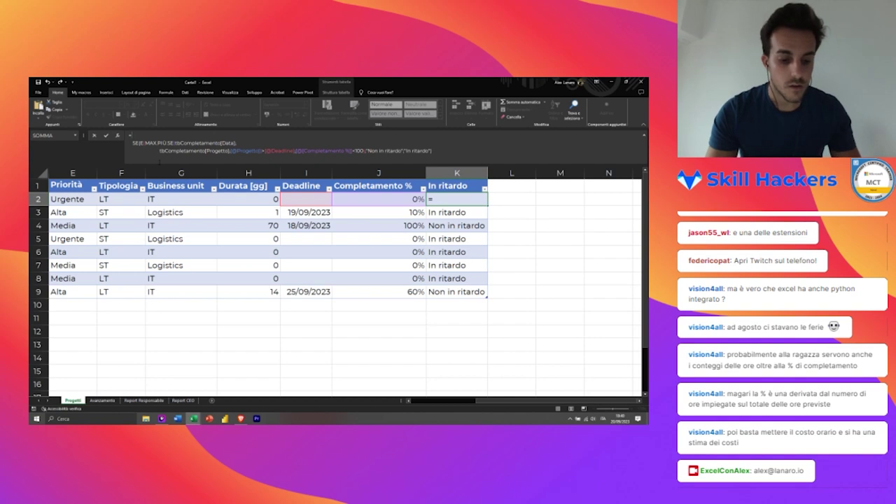
type("SE(")
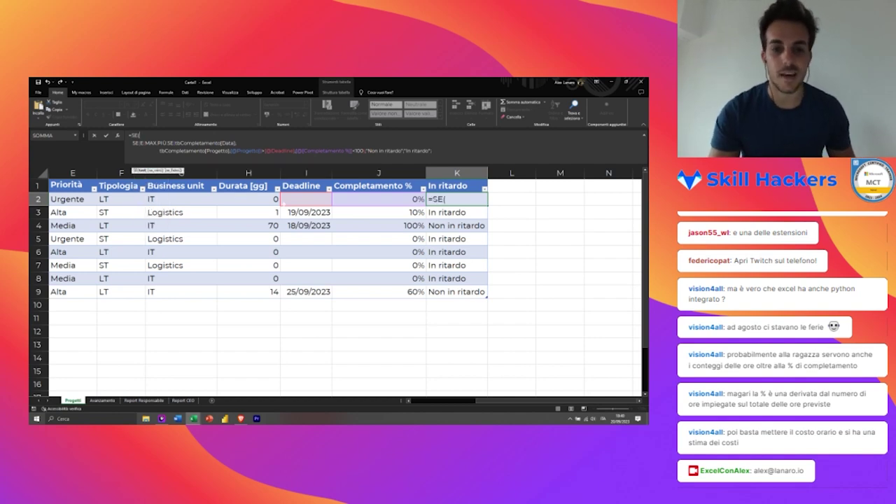
left_click(318, 201)
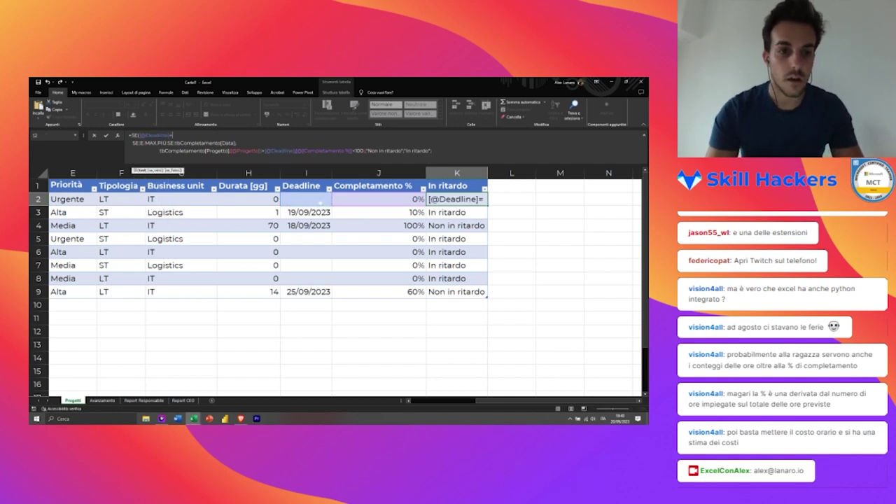
type("=\"\"")
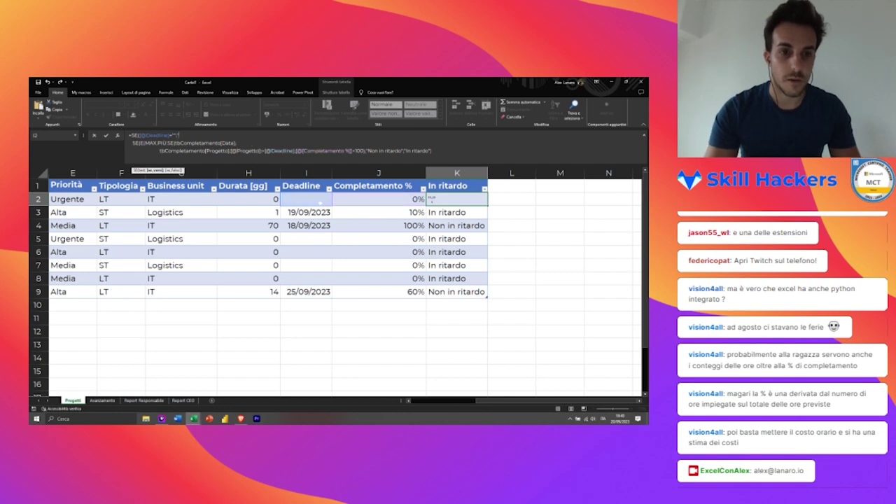
type("\"non")
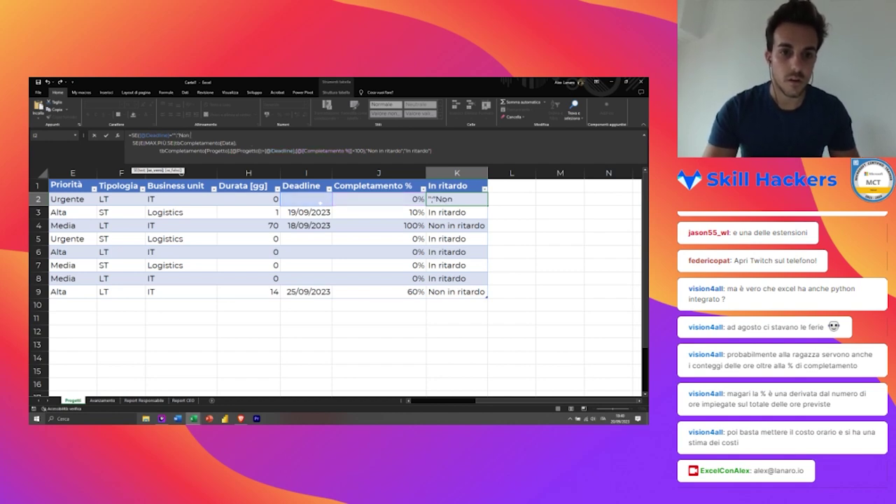
type(" ritardo\";")
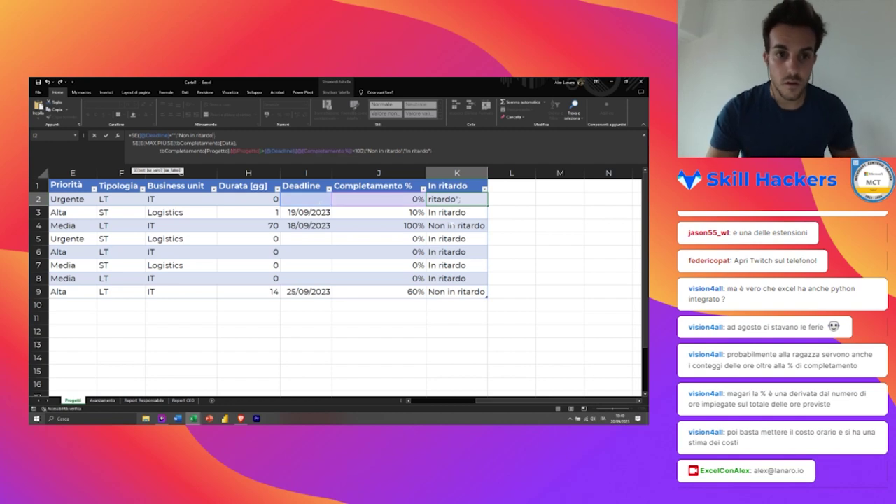
key("Return")
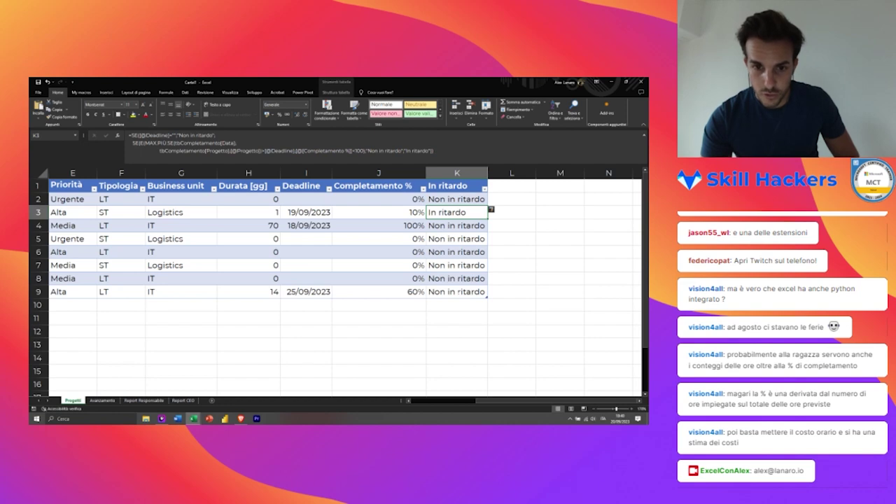
left_click(312, 225)
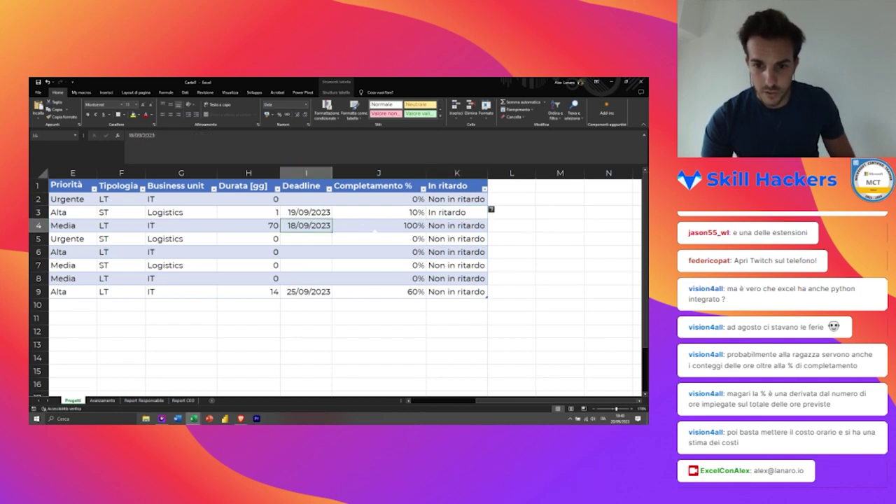
left_click(306, 239)
left_click(378, 291)
left_click(305, 291)
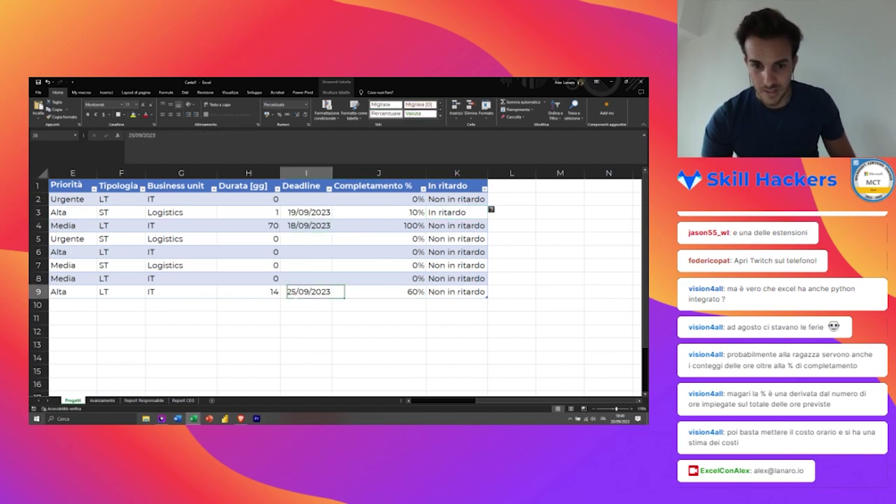
left_click(95, 401)
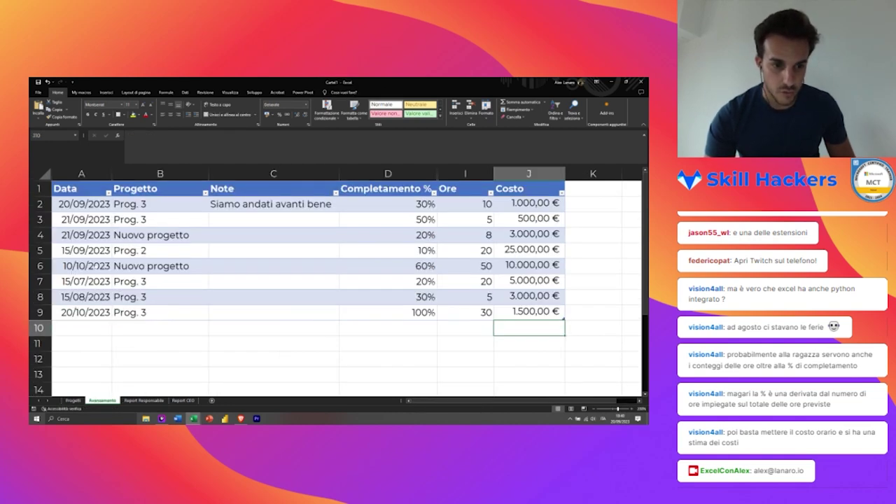
left_click(96, 266)
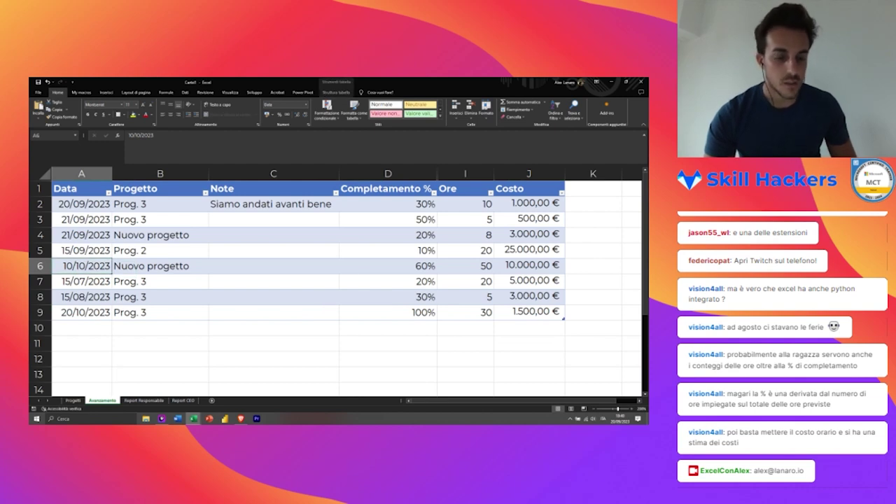
left_click(82, 327)
left_click(82, 338)
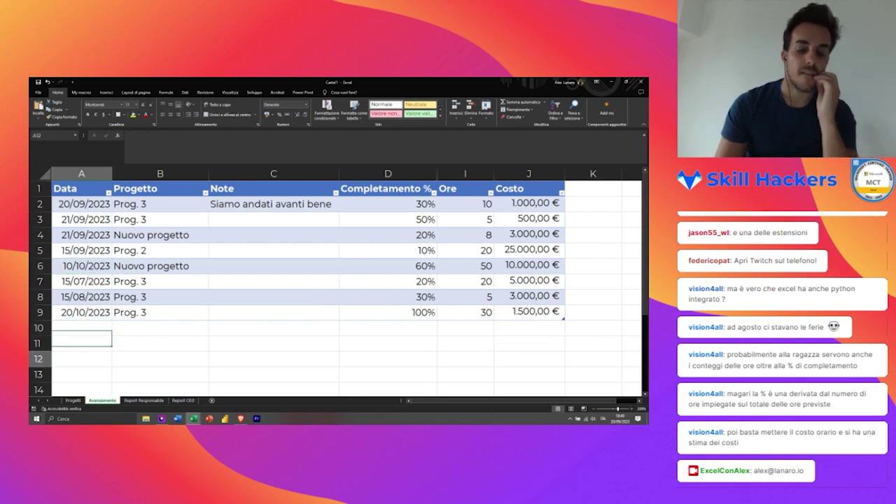
left_click(82, 328)
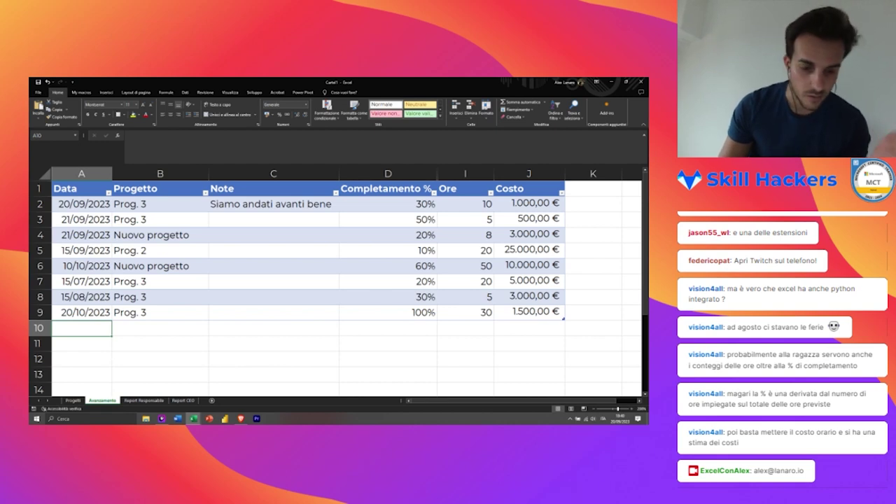
key("ctrl+Page_Up")
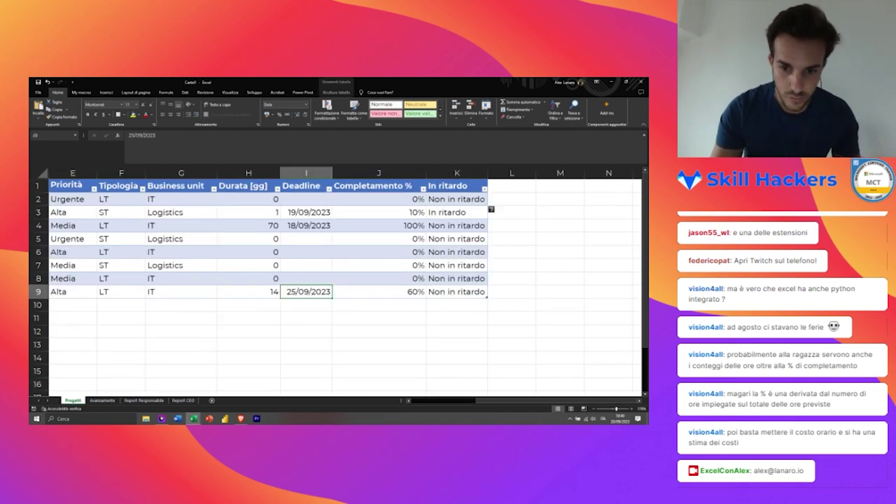
key("ctrl+Page_Down")
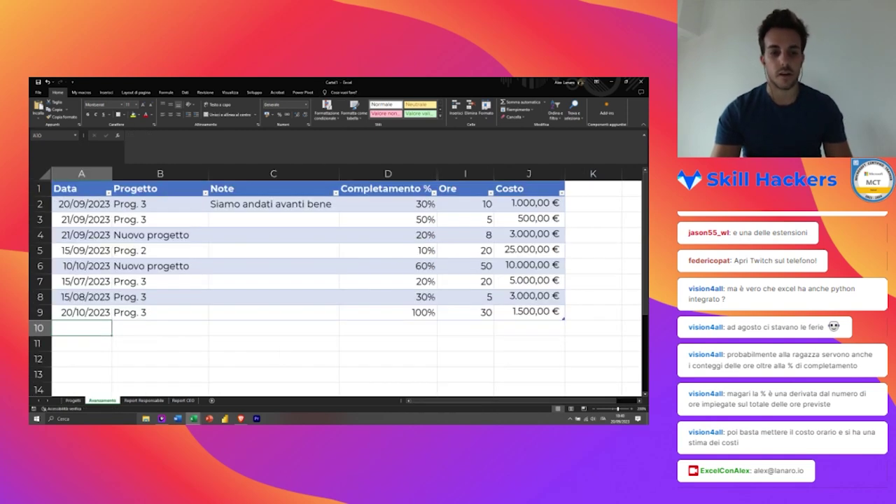
key("ctrl+Page_Up")
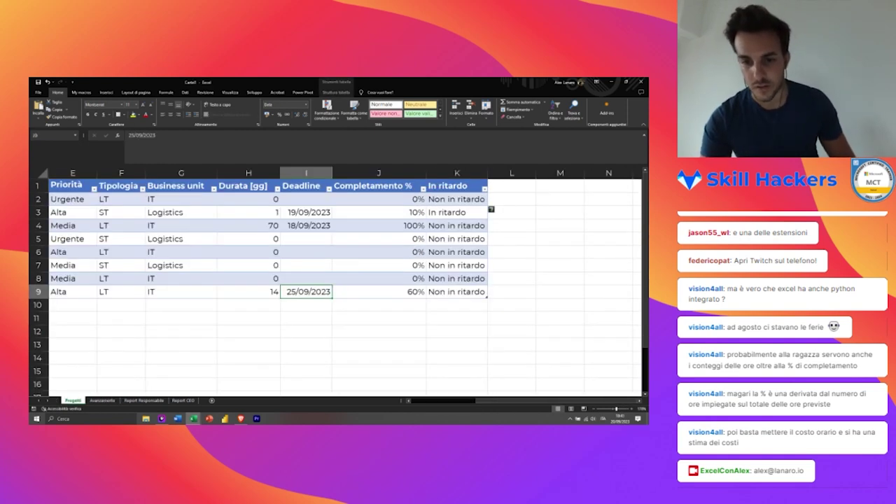
key("ctrl+a")
left_click(456, 291)
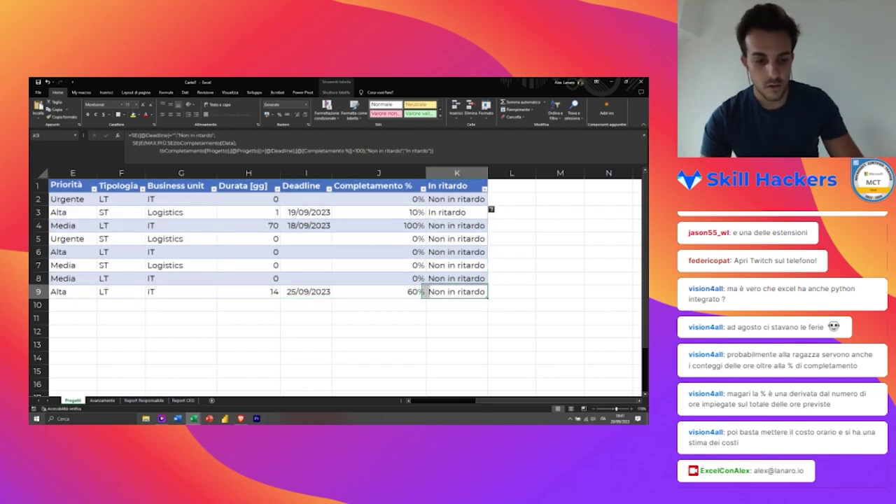
Step: Swap K9's result labels so true gives "In ritardo" and false gives "Non in ritardo"
key("F2")
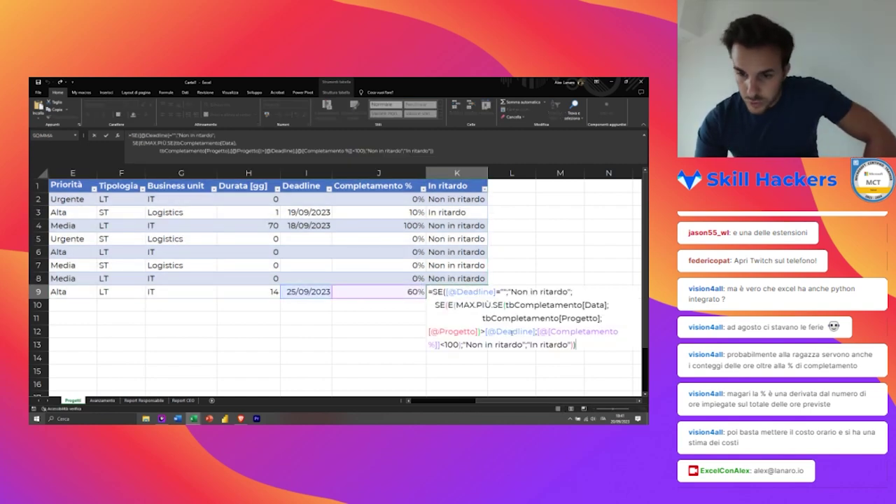
left_click(575, 344)
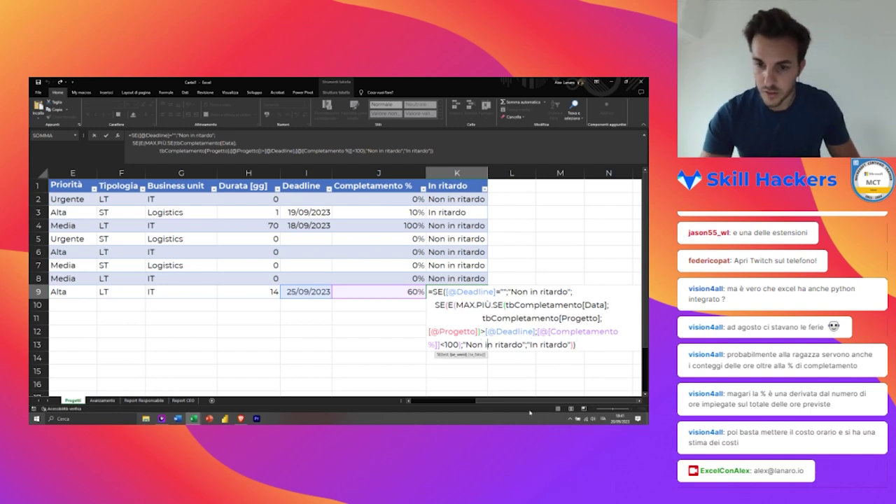
key("BackSpace")
key("BackSpace")
key("BackSpace")
key("Delete")
key("Delete")
type("In")
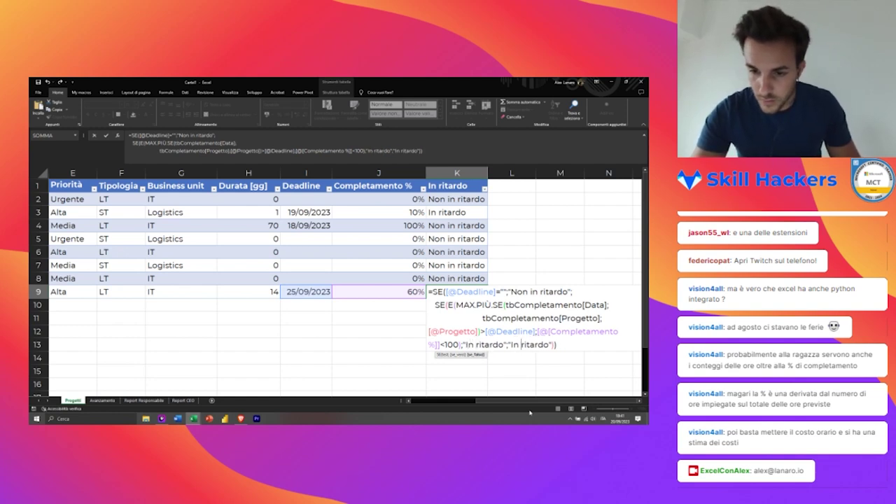
key("Right")
key("Right")
key("Right")
type("NOn")
key("BackSpace")
key("BackSpace")
type("on i")
key("Delete")
key("Return")
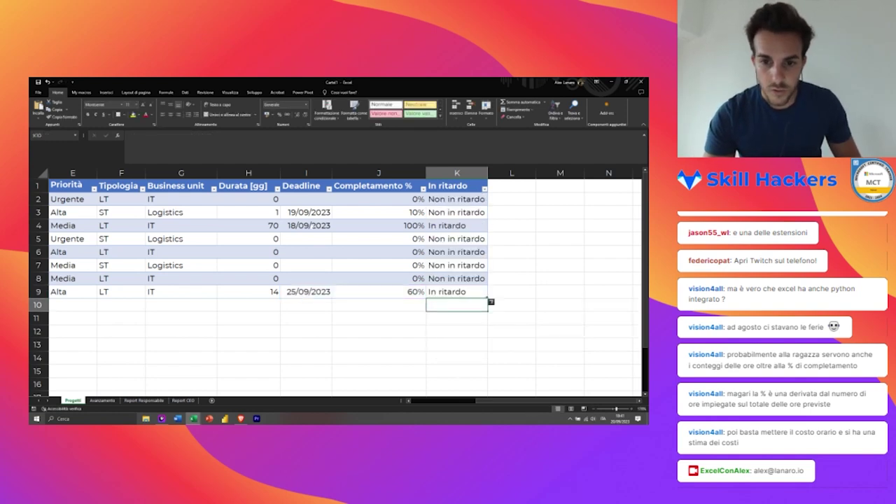
Step: Compare the Progetti deadlines with the Avanzamento progress dates and inspect the K3 formula
left_click(306, 226)
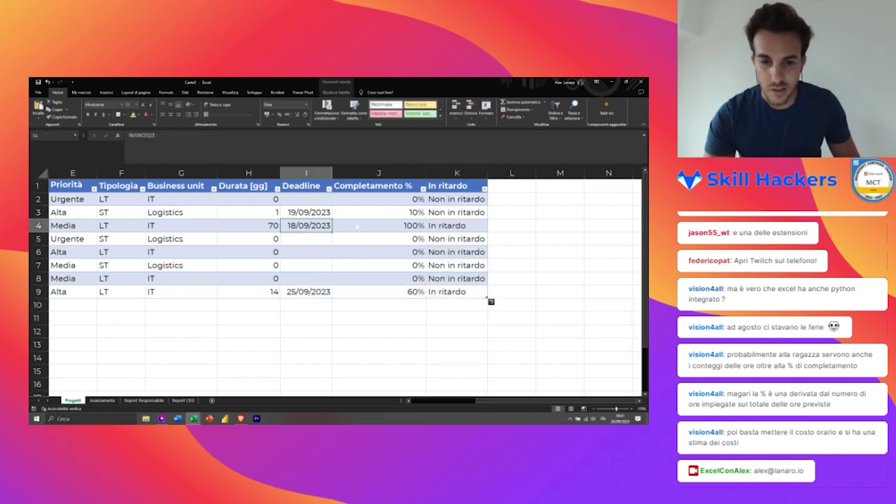
left_click(105, 399)
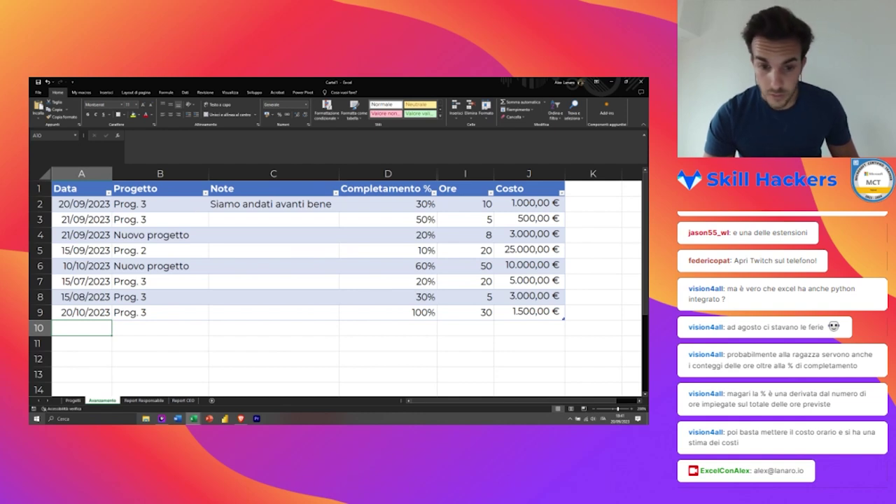
left_click(84, 312)
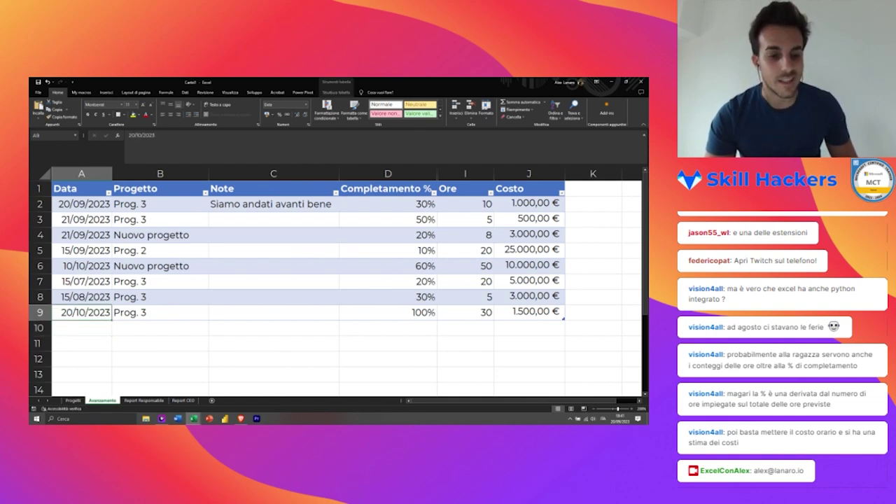
left_click(74, 400)
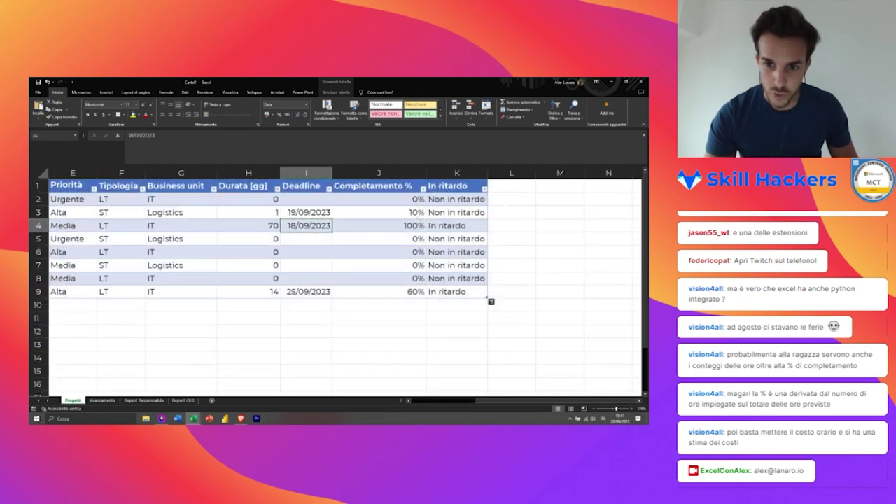
left_click(456, 212)
left_click(308, 212)
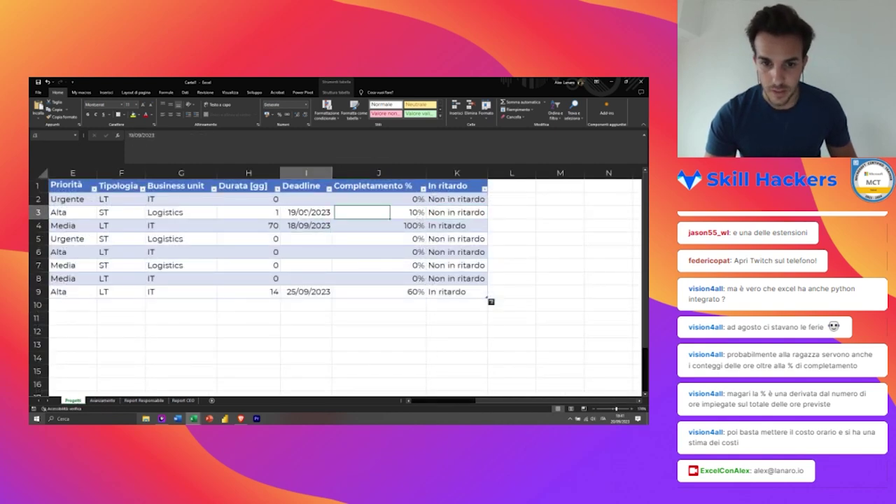
left_click(102, 400)
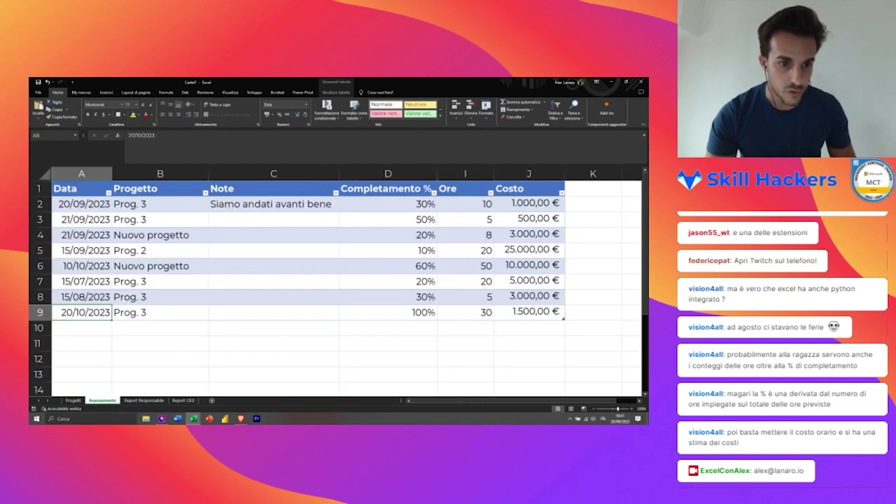
left_click(87, 249)
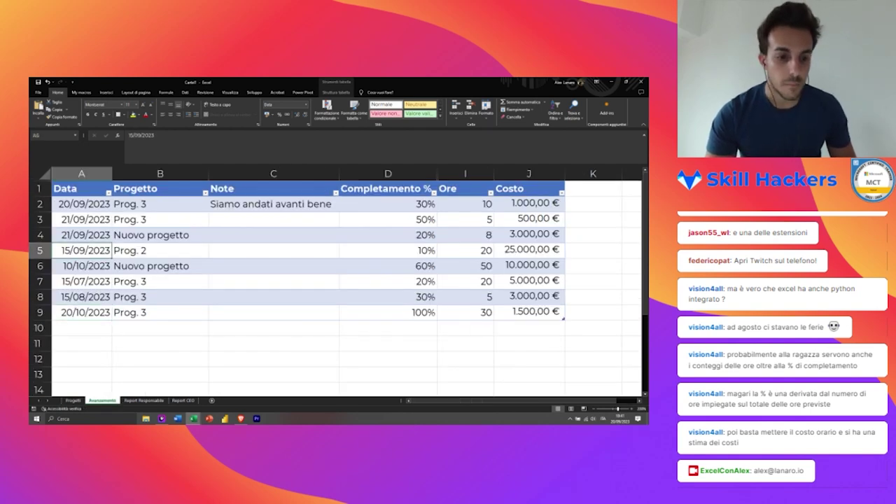
Step: Add an 18/09 Avanzamento entry for Prog. 2 at 100%, then recheck K3 on Progetti
left_click(82, 327)
type("18/")
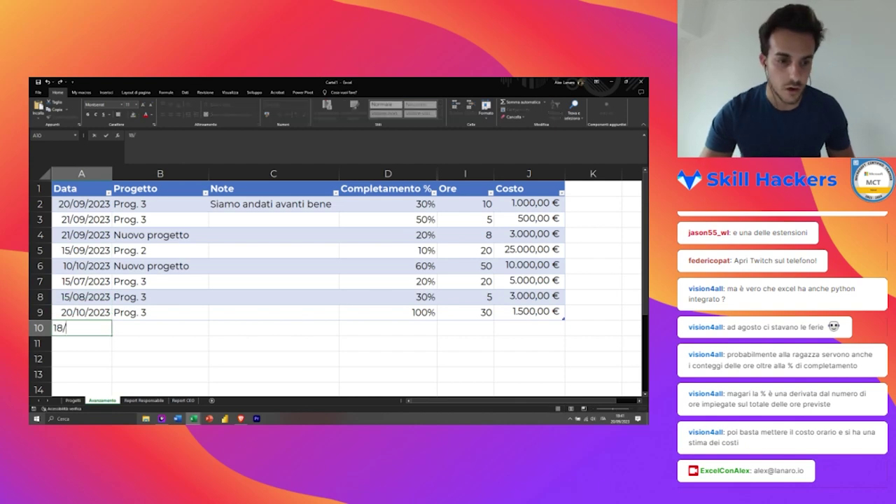
type("3")
key("Tab")
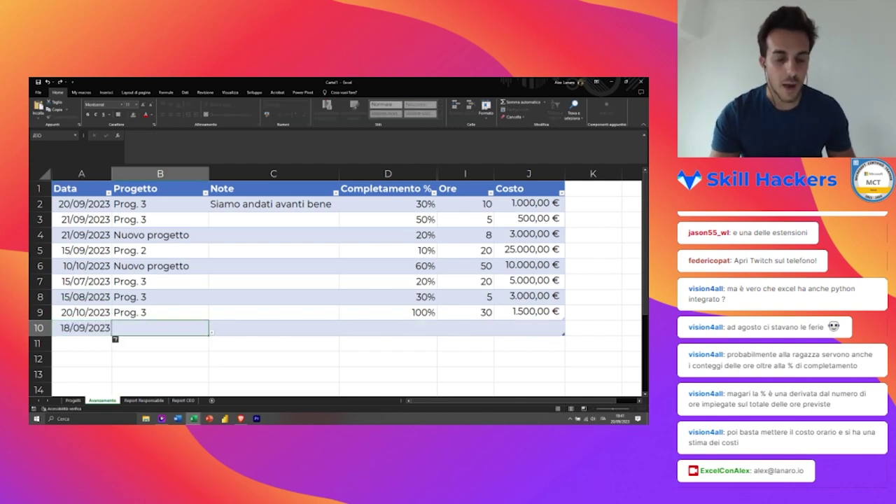
key("alt+Down")
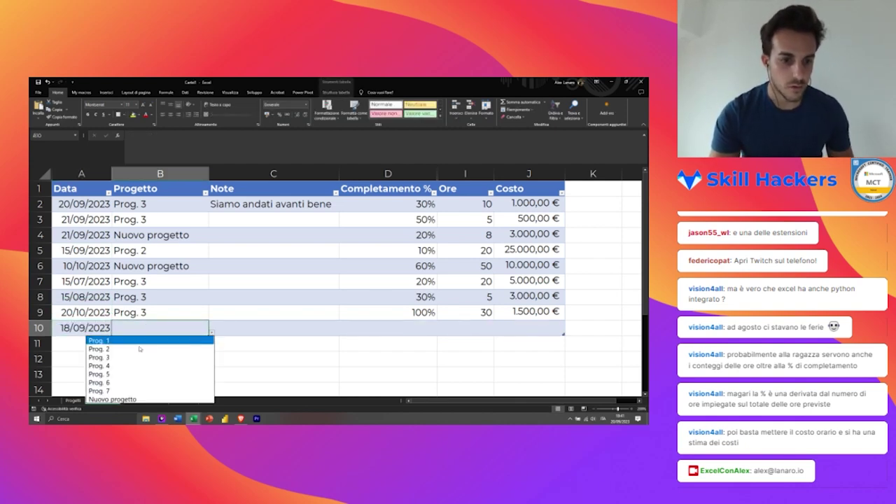
key("Down")
key("Return")
left_click(388, 327)
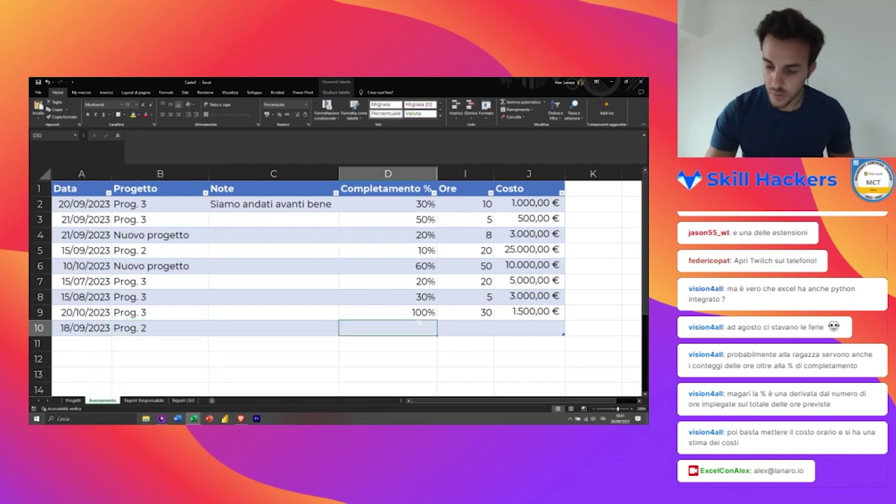
type("100")
key("Return")
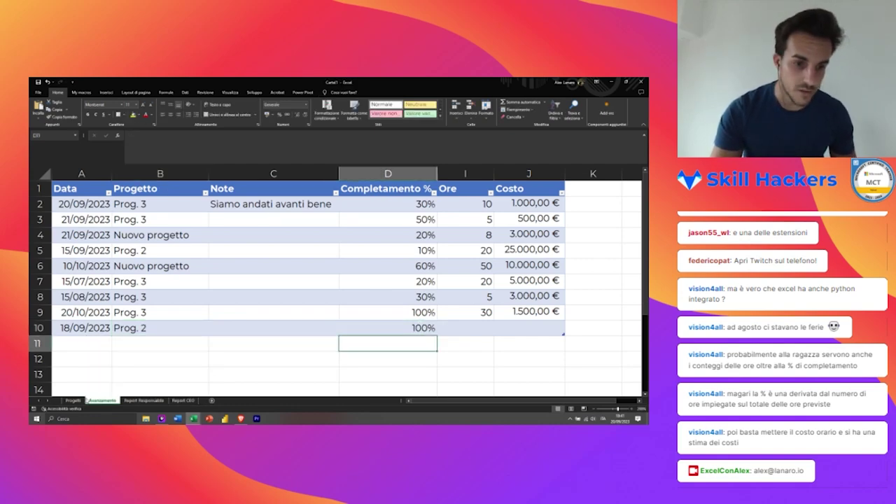
left_click(73, 400)
left_click(456, 212)
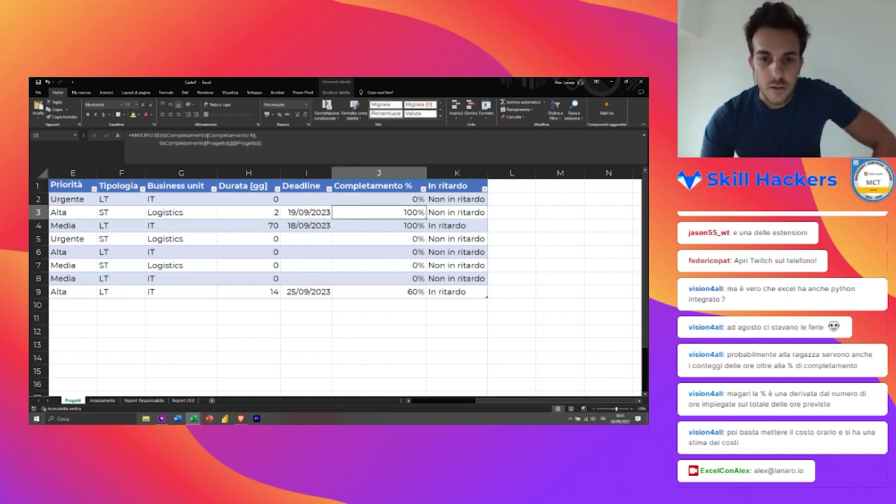
Step: Insert a new column before Completamento % headed 'Data ultimo aggiornamento'
right_click(350, 171)
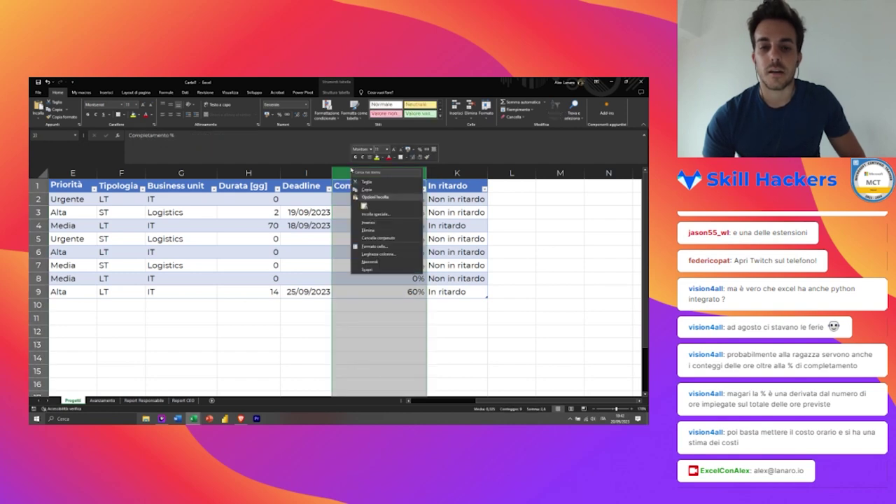
left_click(381, 223)
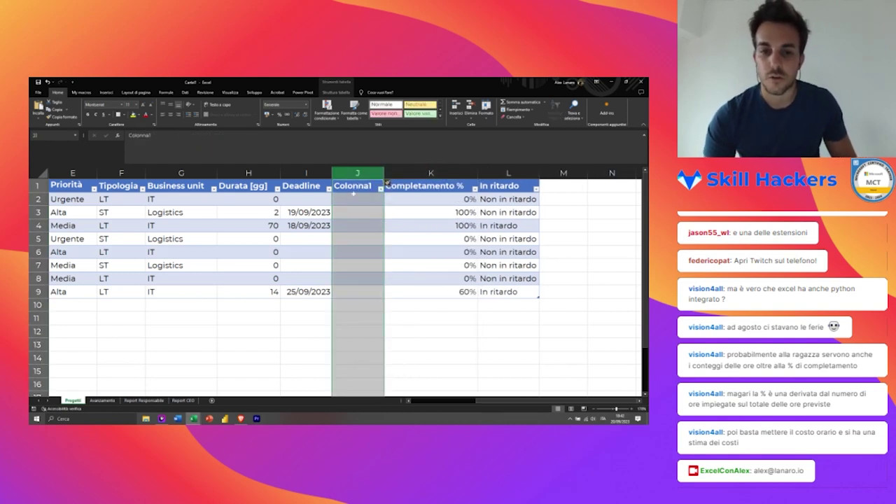
left_click(353, 189)
type("Data")
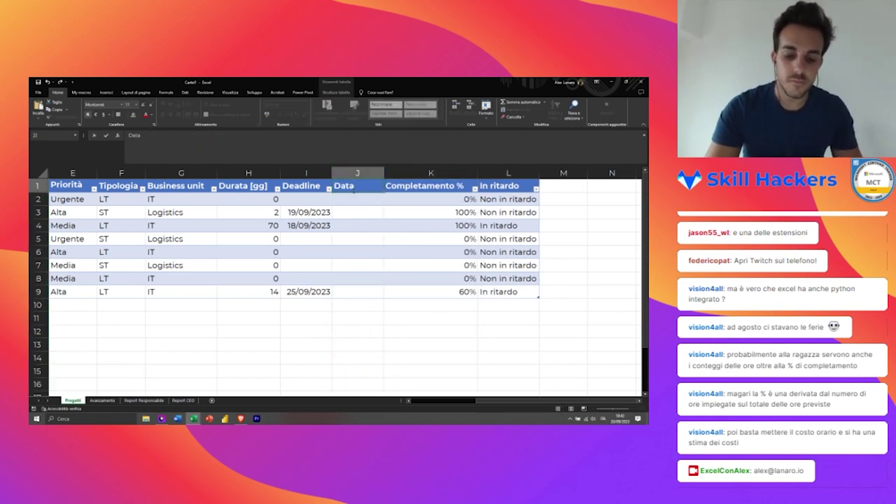
type(" ultimo aggiornamen")
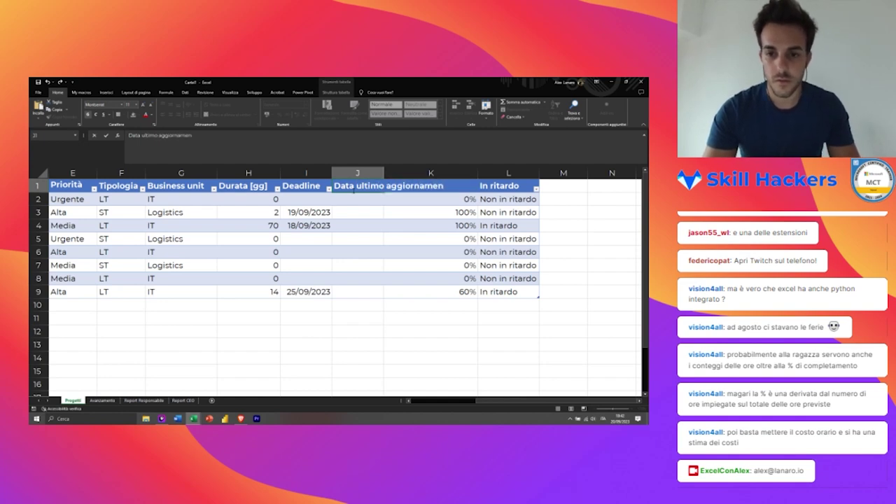
key("Return")
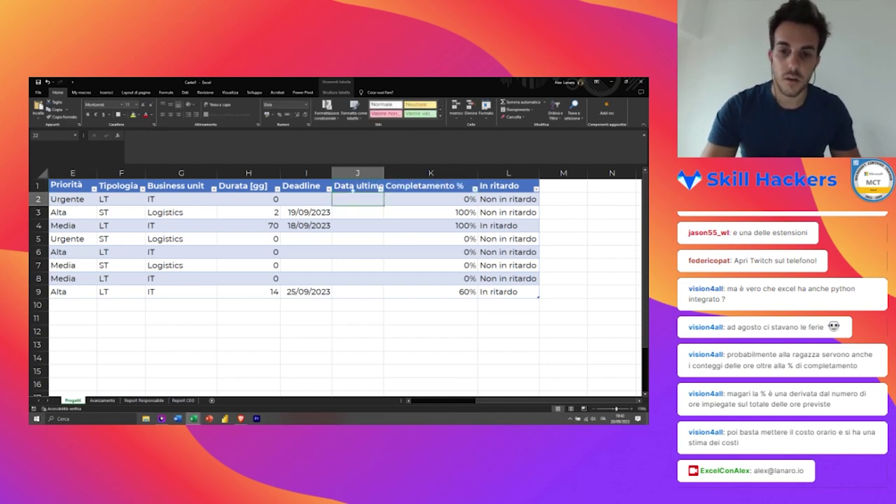
Step: Copy the MAX.PIÙ.SE part of the In ritardo formula without changing it
key("Right")
key("Right")
key("F2")
key("ctrl+v")
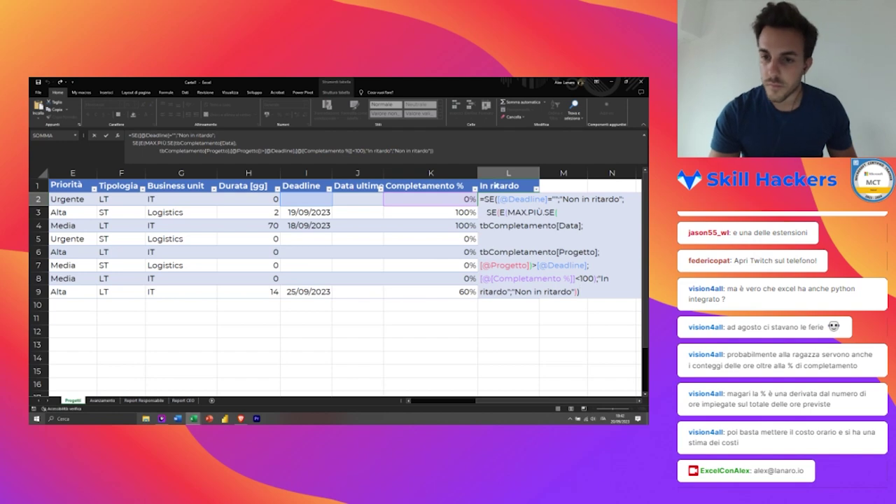
left_click_drag(507, 212, 596, 252)
key("ctrl+c")
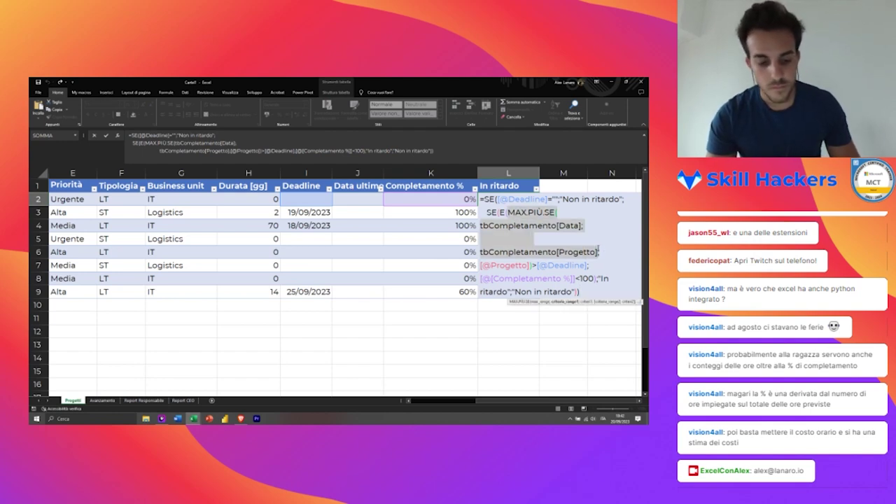
key("ctrl+Return")
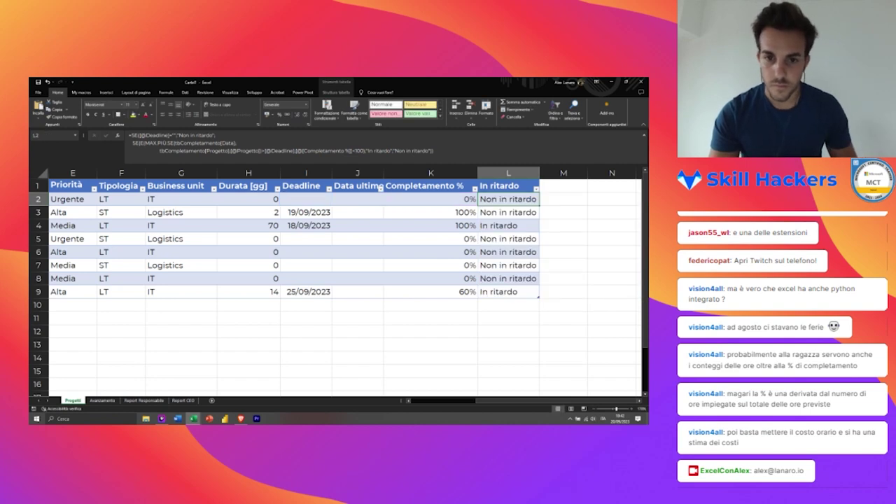
left_click(359, 200)
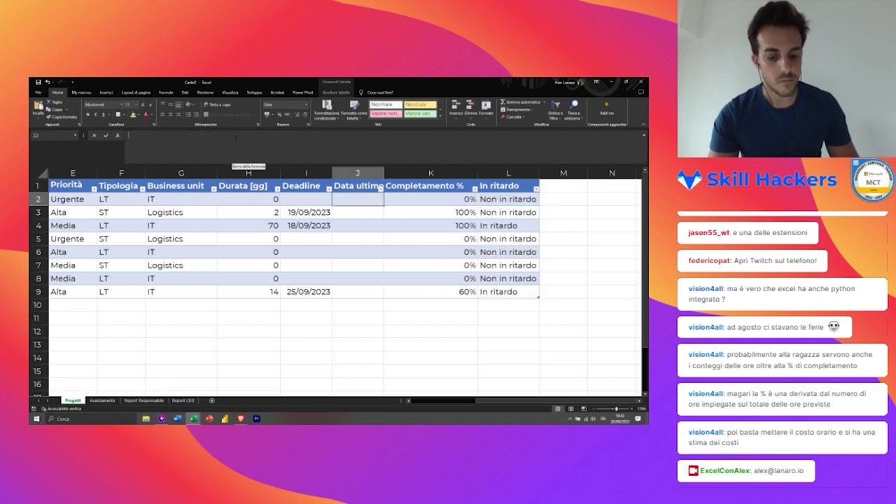
key("F2")
key("ctrl+v")
key("Return")
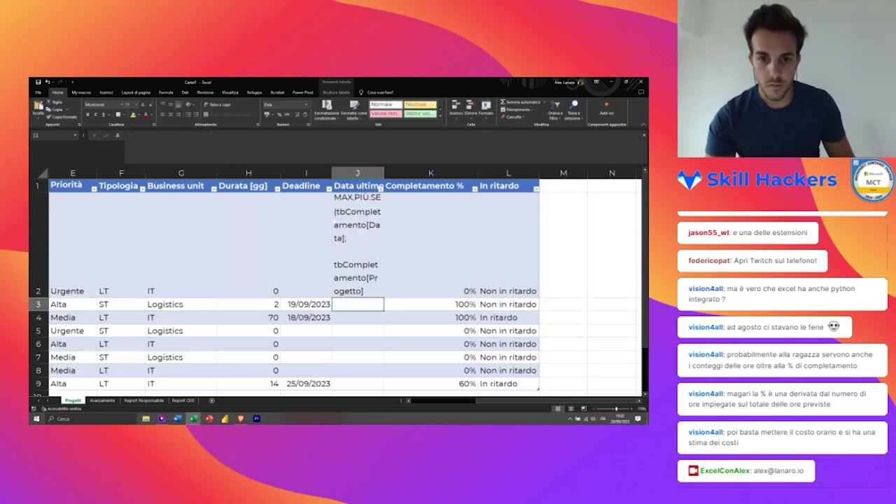
key("Up")
key("F2")
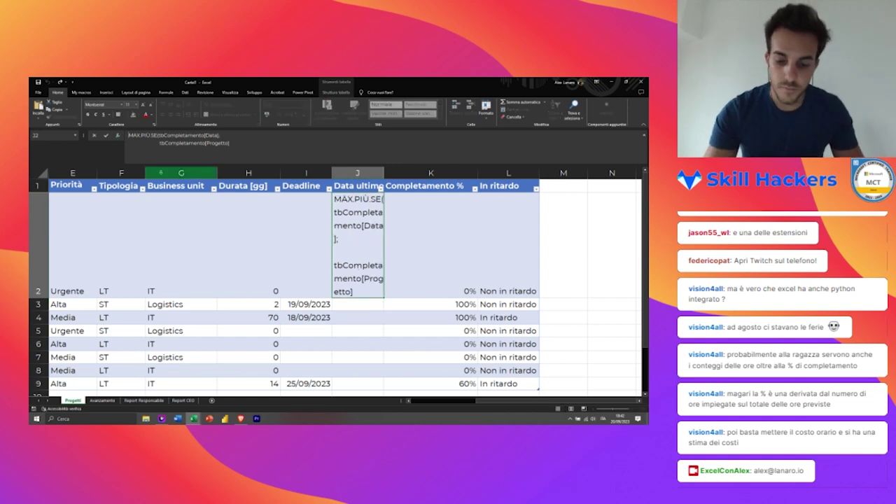
type("=")
key("Return")
key("Return")
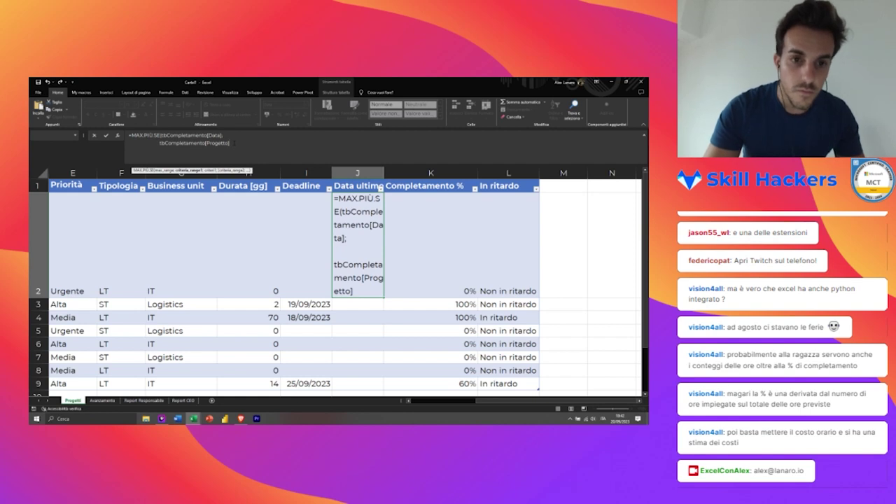
type(";")
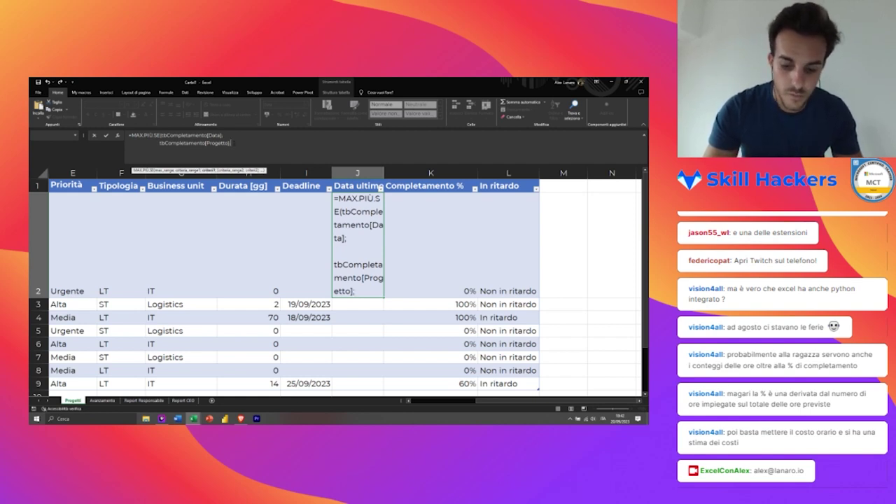
type("[")
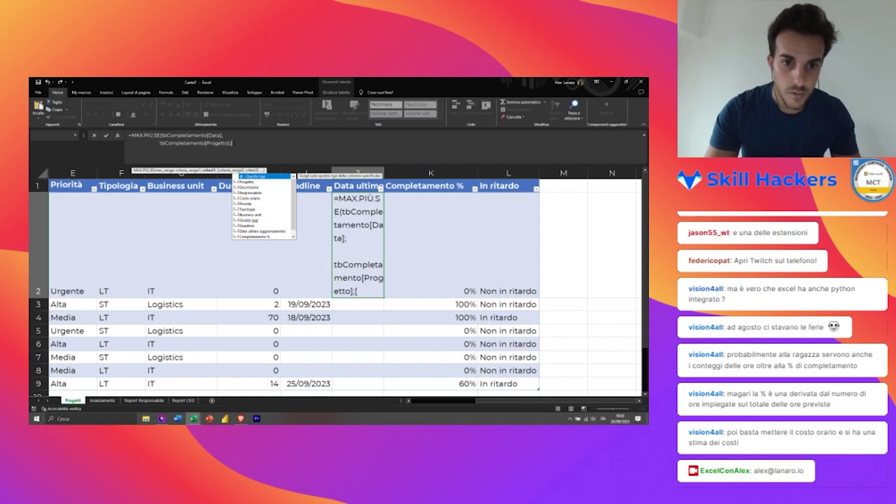
type("@Progetto]")
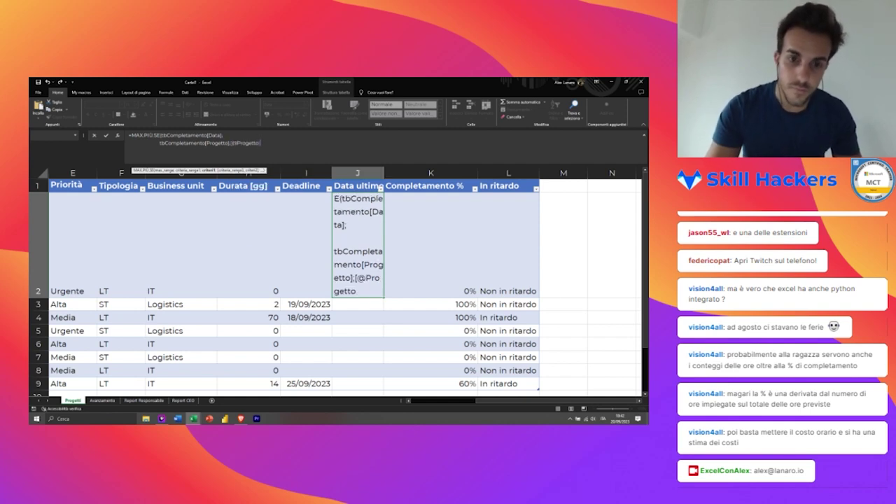
type(")")
key("Return")
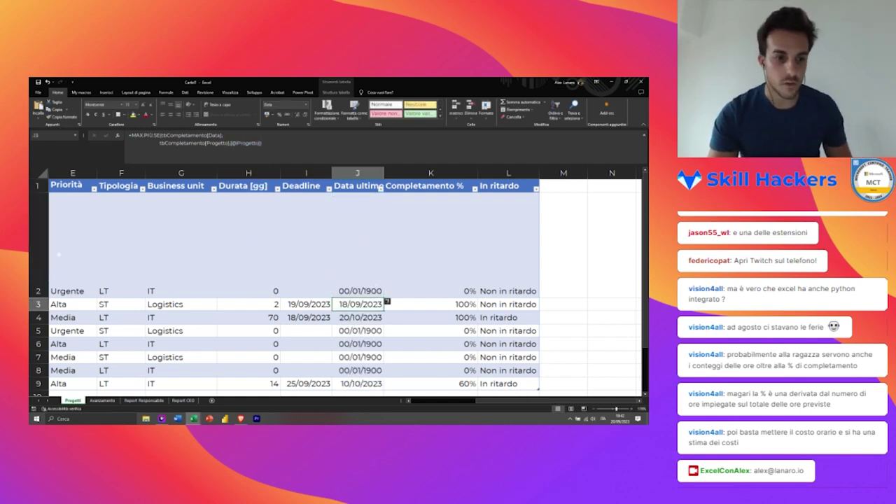
double_click(43, 297)
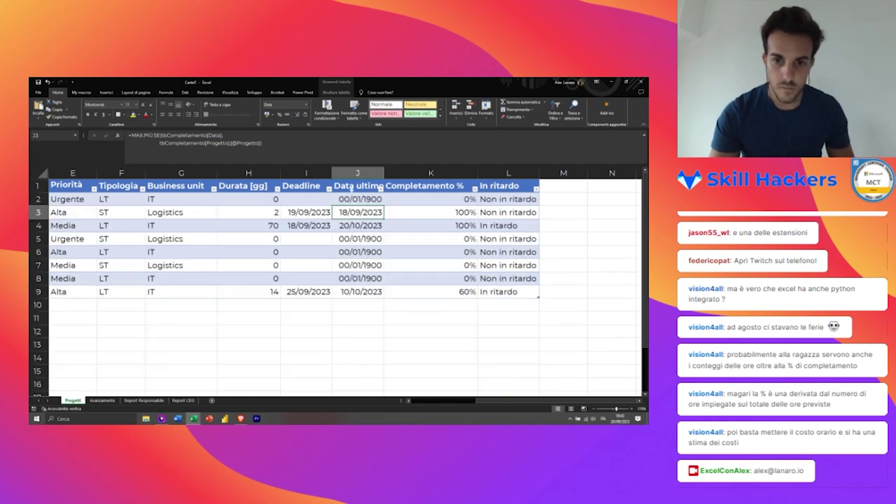
mouse_move(383, 177)
left_mouse_down()
mouse_move(456, 175)
mouse_move(406, 177)
left_mouse_up()
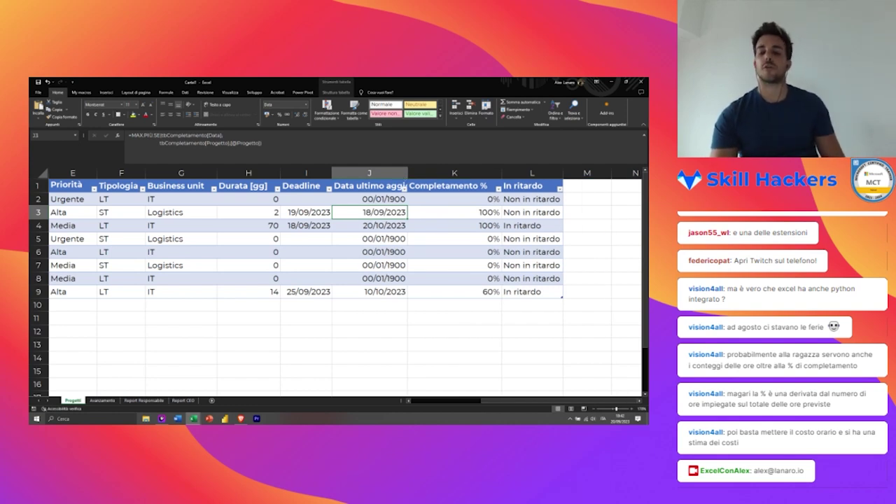
Step: Review the new last-update dates against the deadlines and In ritardo results
left_click(454, 212)
key("Left")
key("Down")
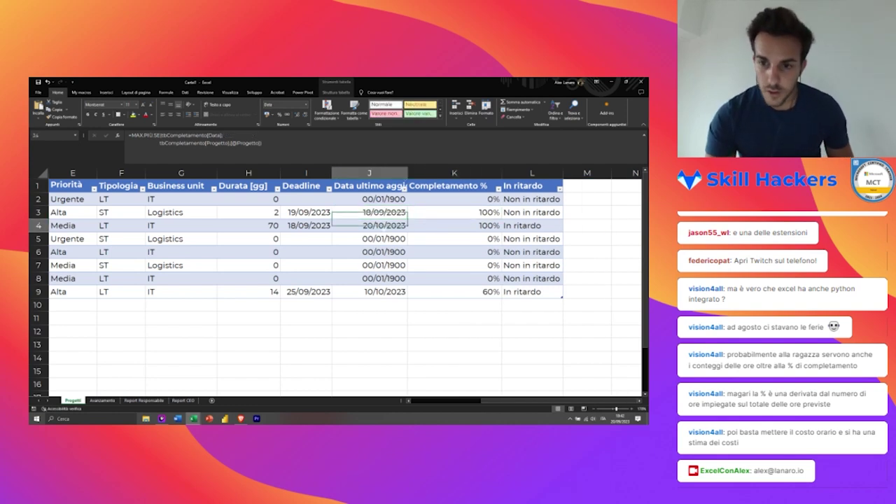
left_click(305, 226)
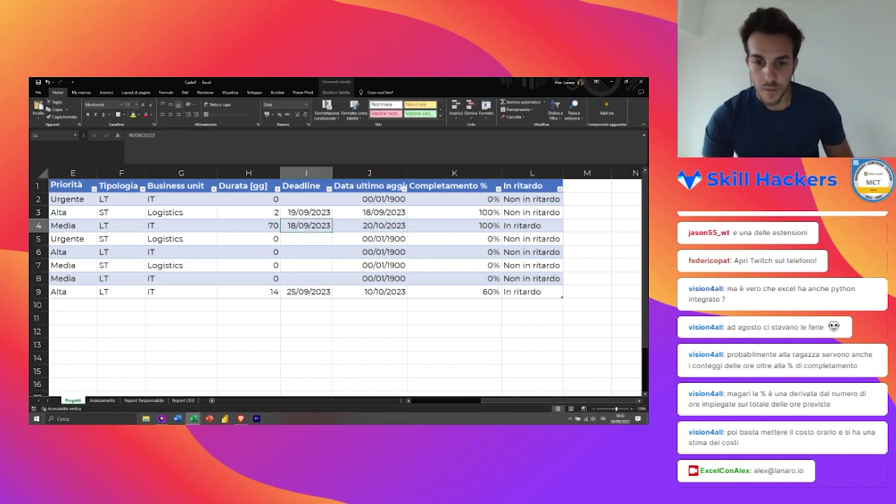
left_click(369, 291)
left_click(504, 291)
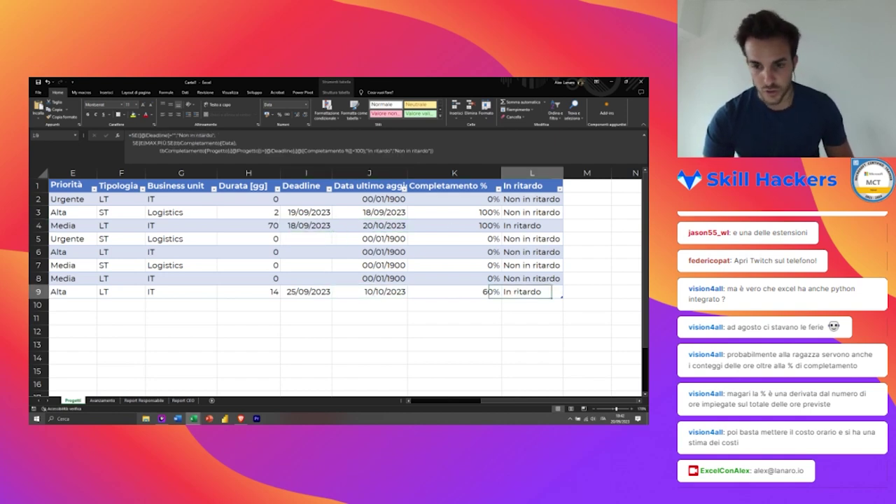
key("Left")
key("Left")
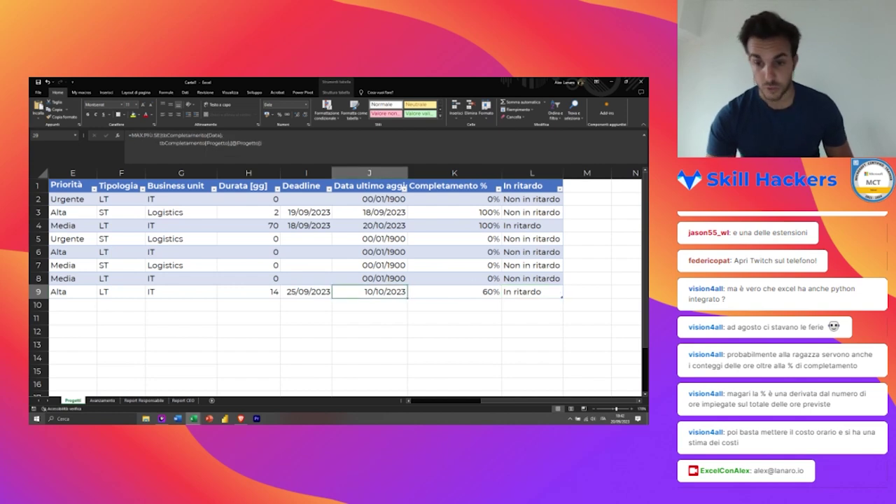
left_click(370, 304)
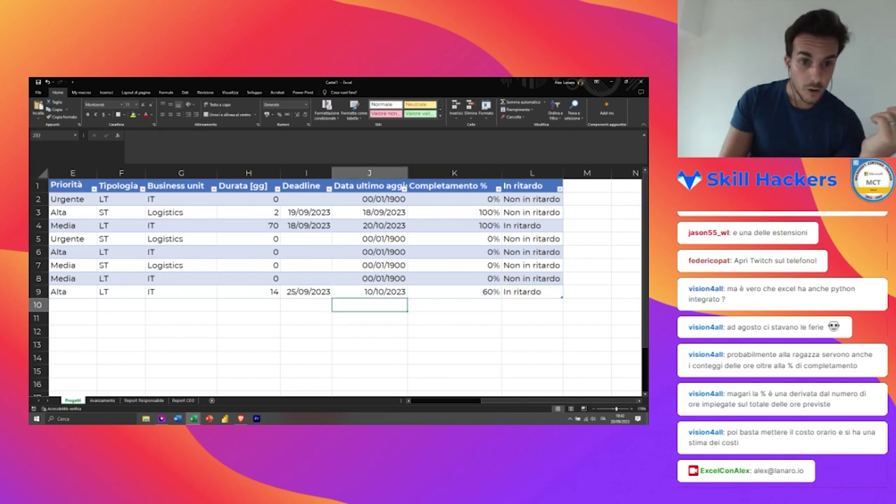
Step: Select the Priorità, Tipologia and Business unit values in turn to review them
scroll(336, 280, "left", 3)
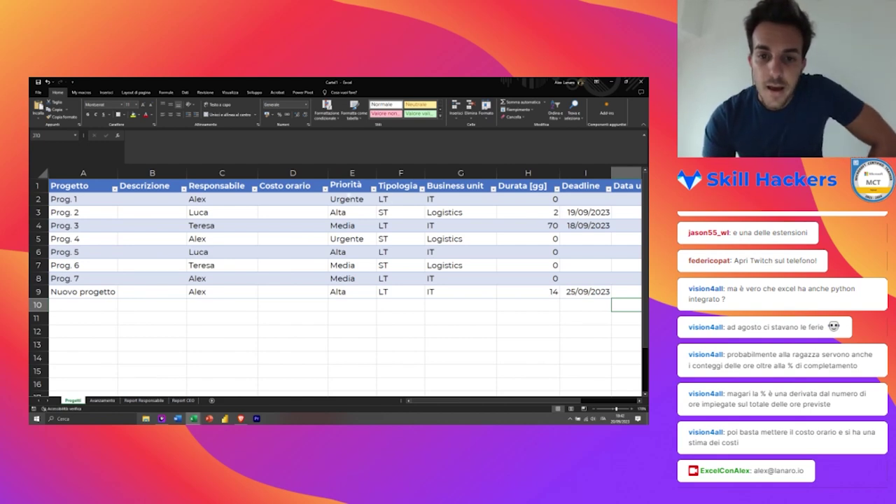
left_click_drag(351, 199, 352, 293)
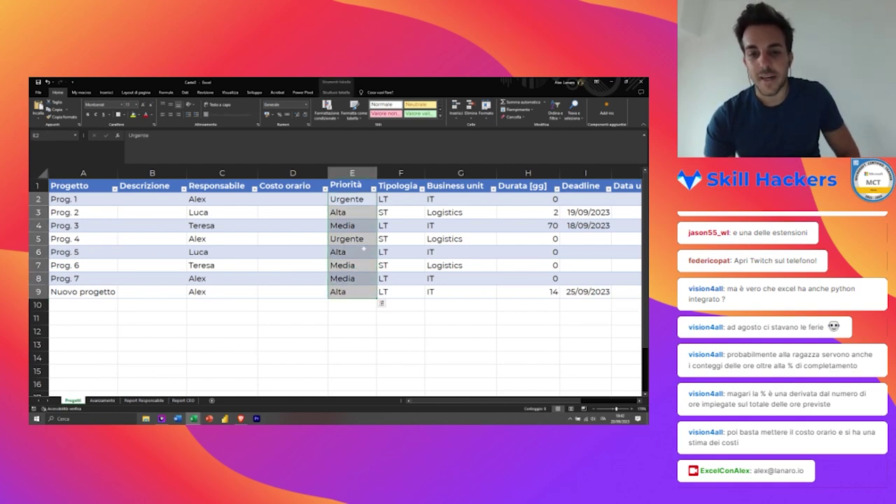
left_click_drag(404, 198, 411, 286)
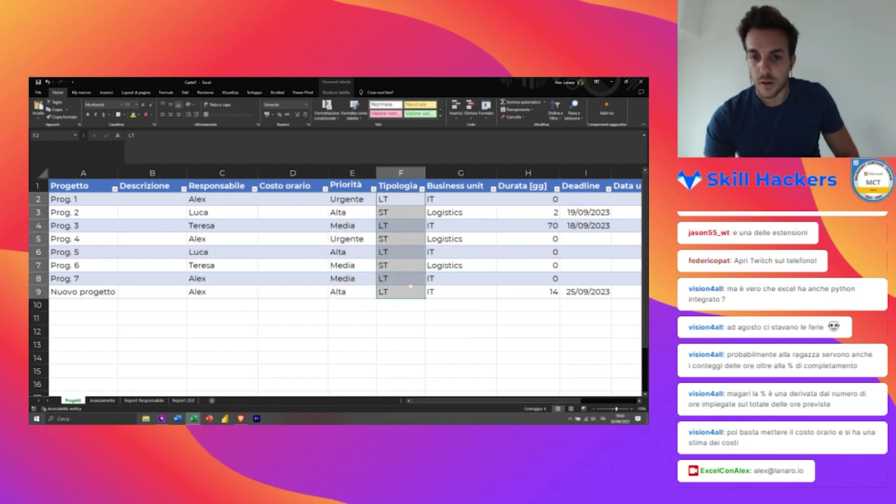
left_click_drag(460, 200, 462, 291)
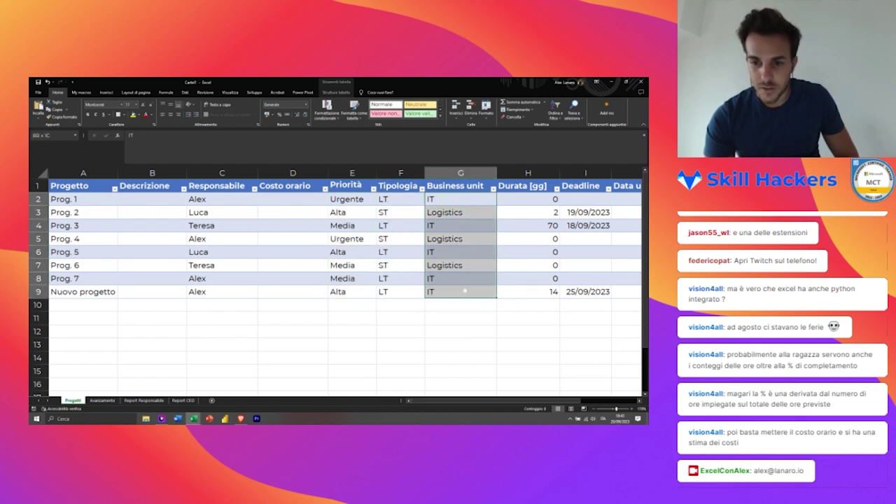
scroll(419, 273, "right", 1)
scroll(385, 252, "right", 3)
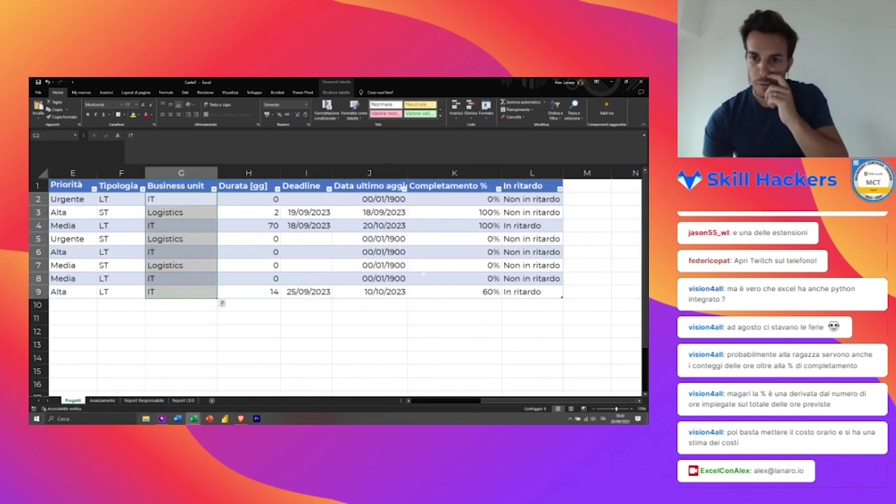
scroll(349, 238, "left", 4)
Step: Delete the Costo orario column and add a new blank worksheet
left_click(275, 226)
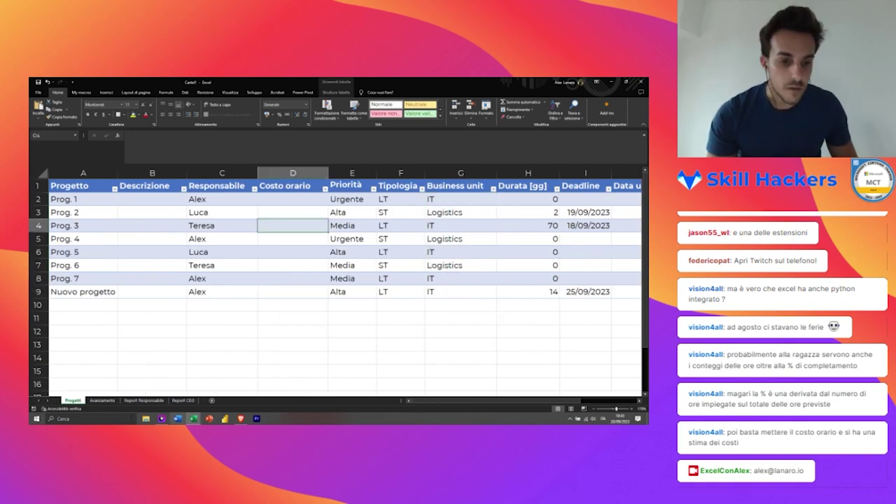
left_click(101, 400)
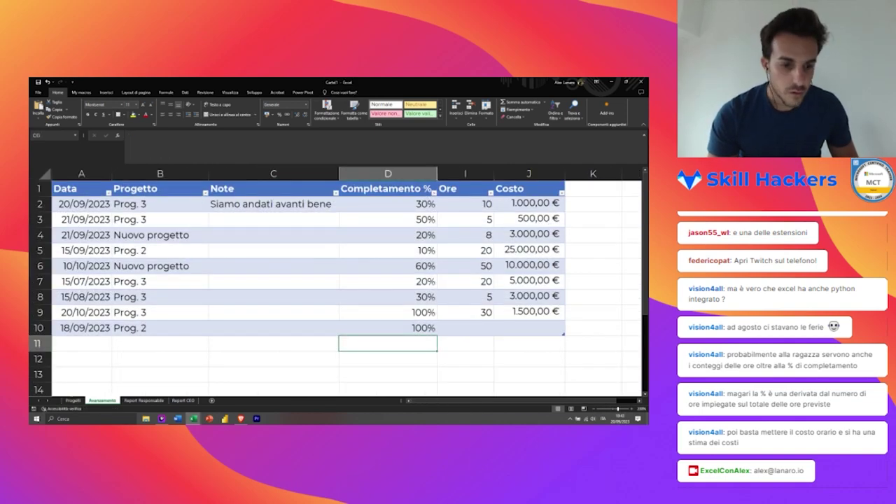
left_click(72, 400)
right_click(278, 171)
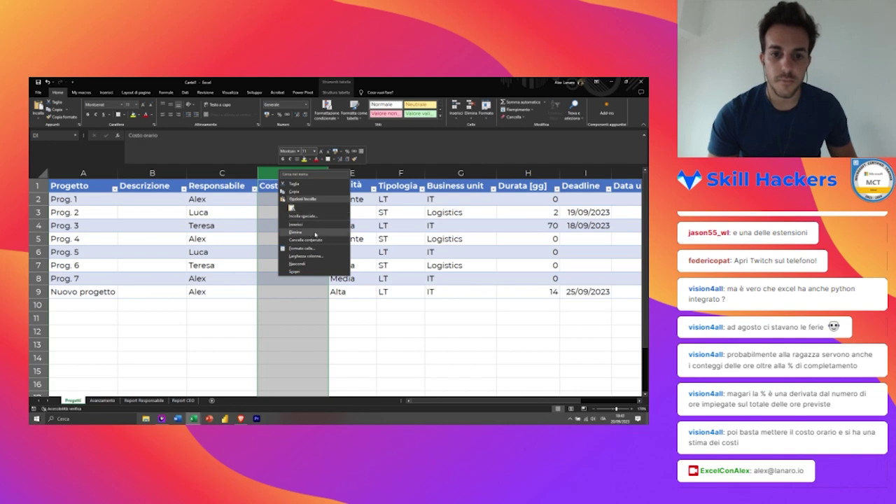
left_click(313, 232)
left_click(83, 266)
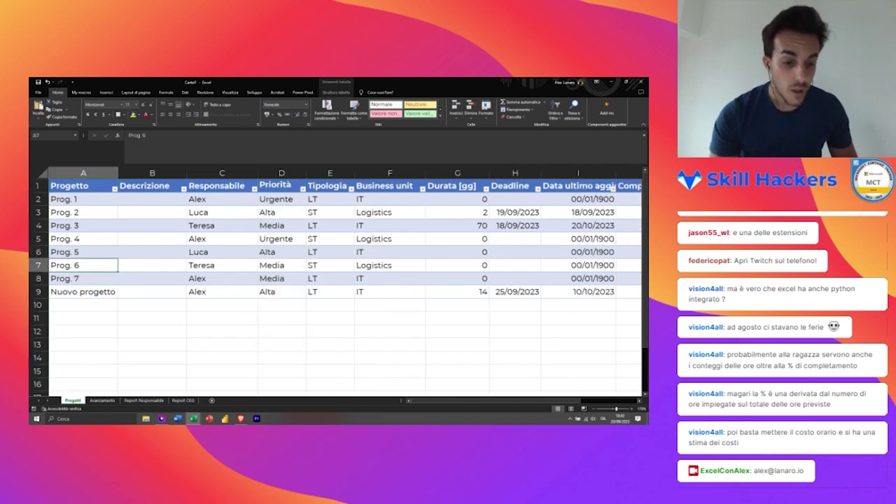
left_click(212, 400)
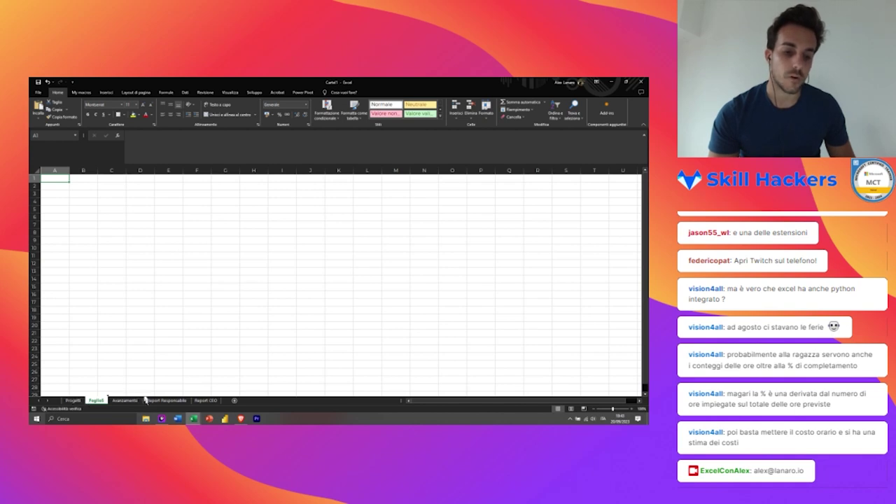
Step: Move the new sheet tab after Avanzamento and rename it 'Support'
left_click_drag(145, 400, 142, 400)
right_click(135, 400)
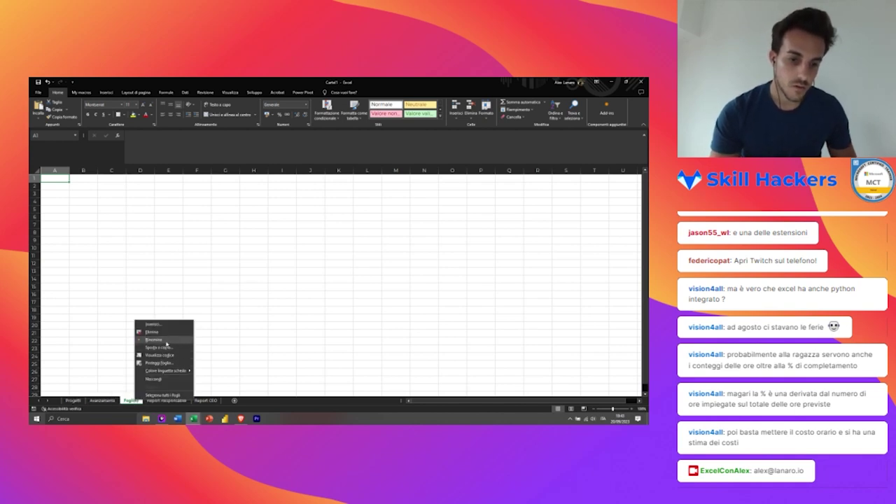
left_click(153, 339)
type("Rapport")
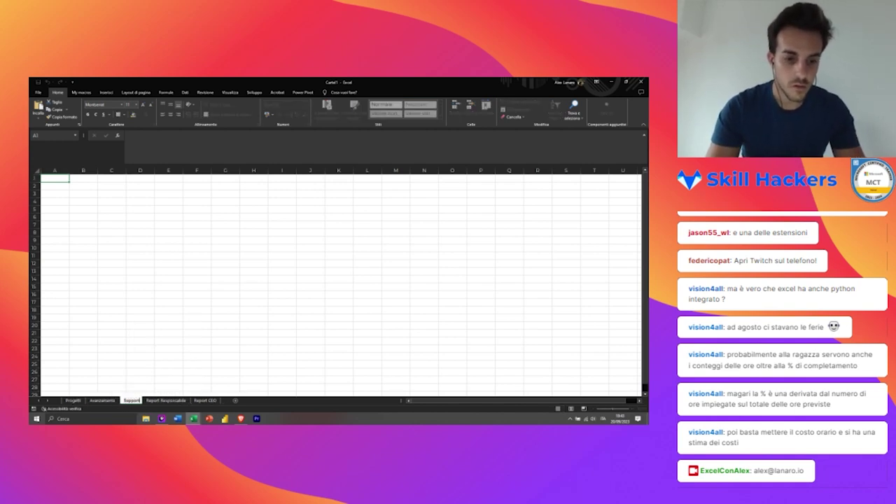
key("Return")
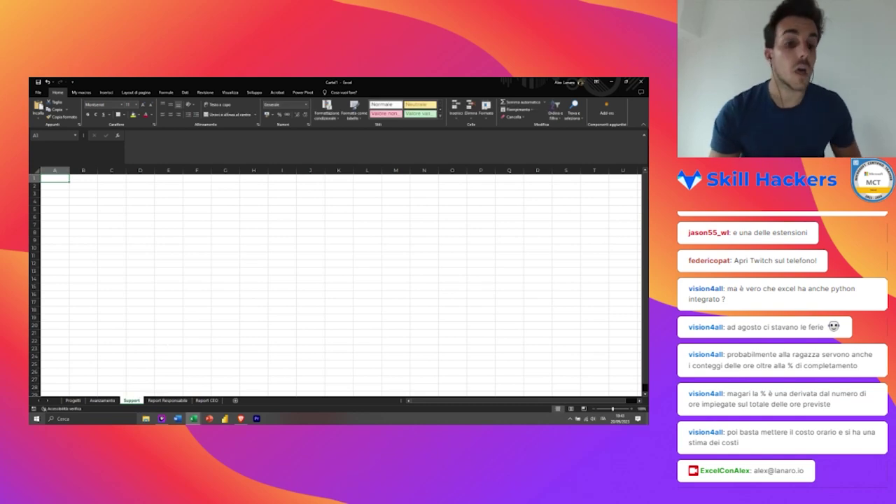
key("alt+Tab")
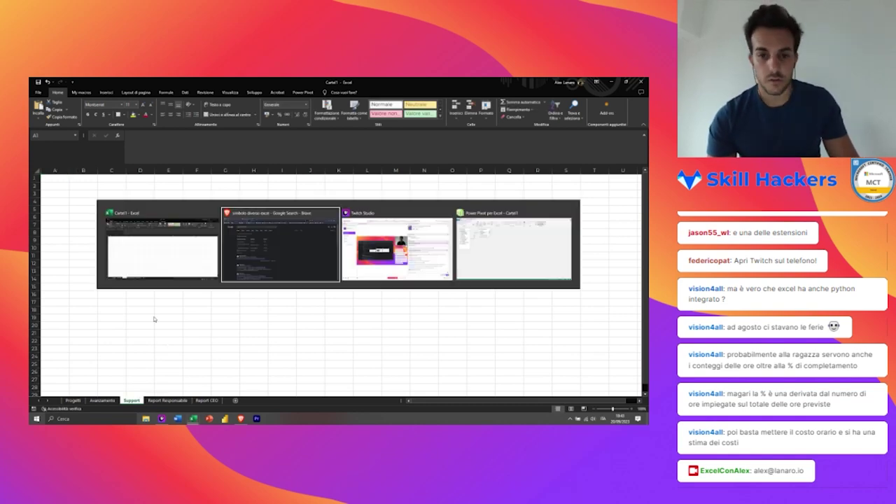
key("alt+Tab")
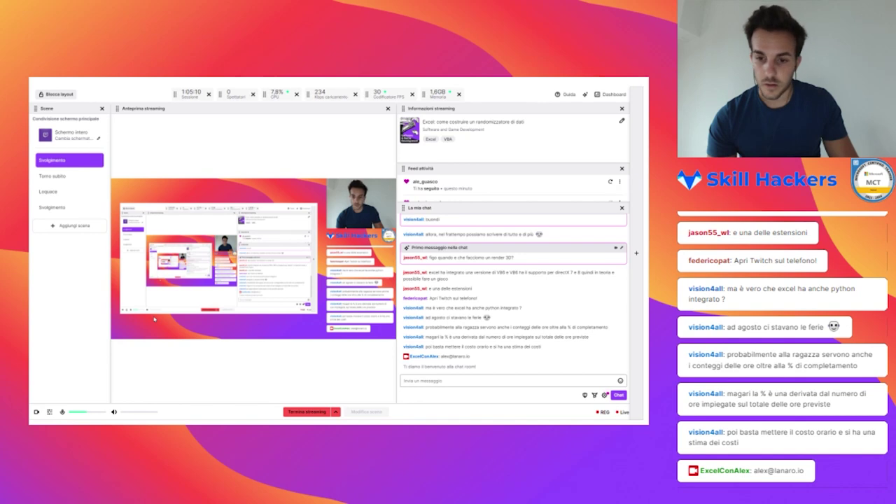
key("alt+Tab")
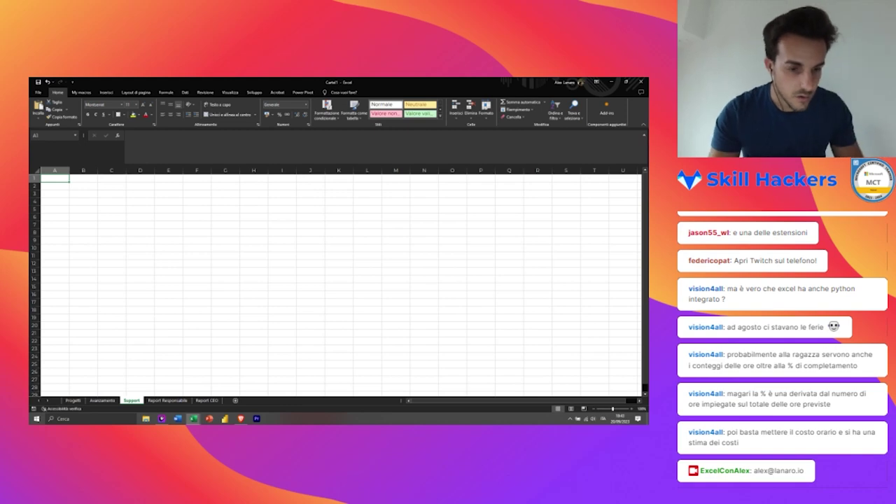
key("ctrl+Page_Up")
key("ctrl+Page_Up")
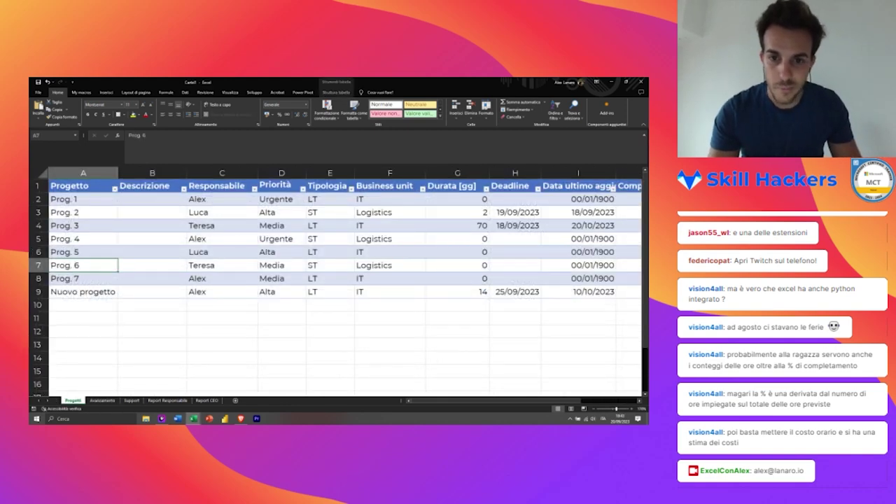
Step: Unhide the hidden columns between D and I on the Avanzamento sheet
key("ctrl+Page_Down")
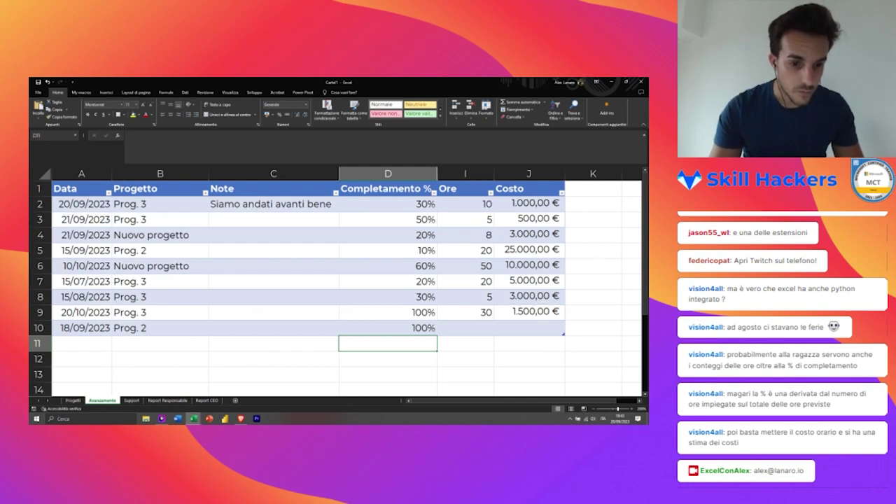
key("ctrl+Page_Down")
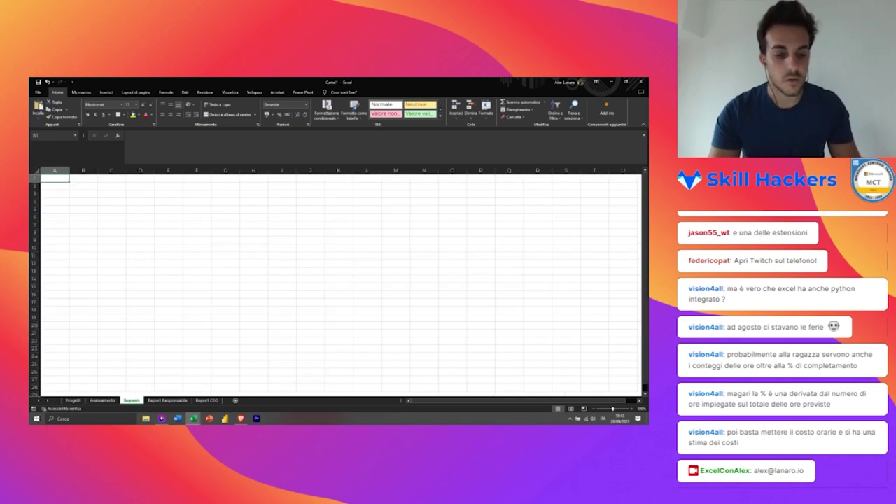
key("ctrl+Page_Down")
key("ctrl+Page_Up")
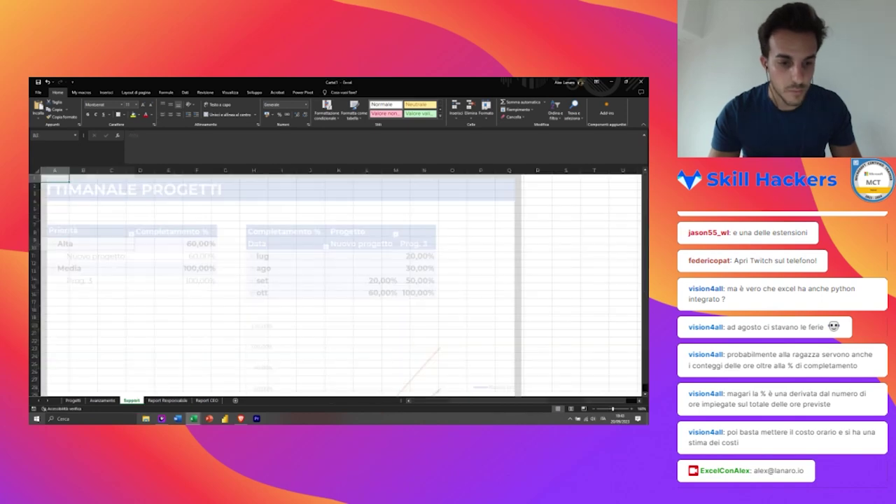
key("ctrl+Page_Up")
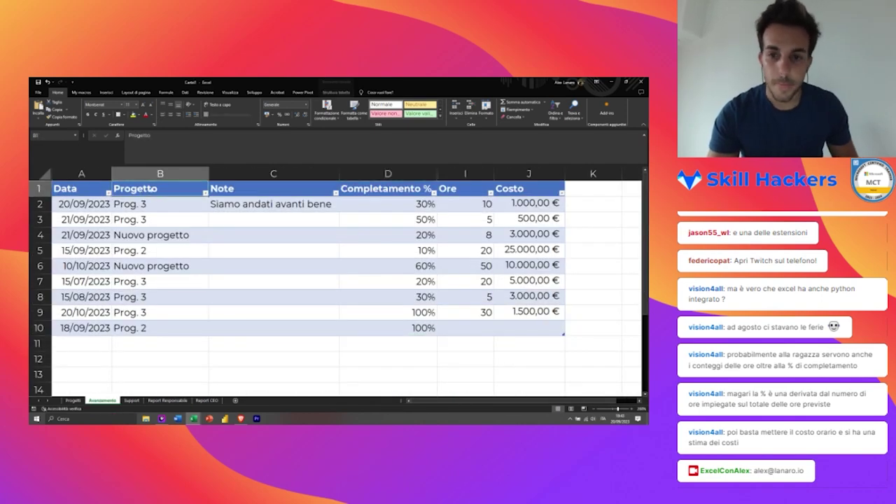
left_click_drag(388, 173, 465, 173)
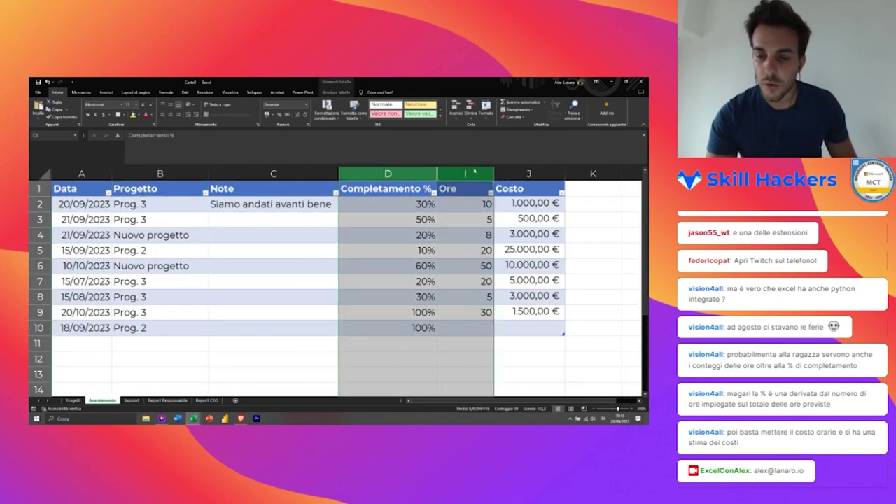
right_click(473, 172)
left_click(499, 265)
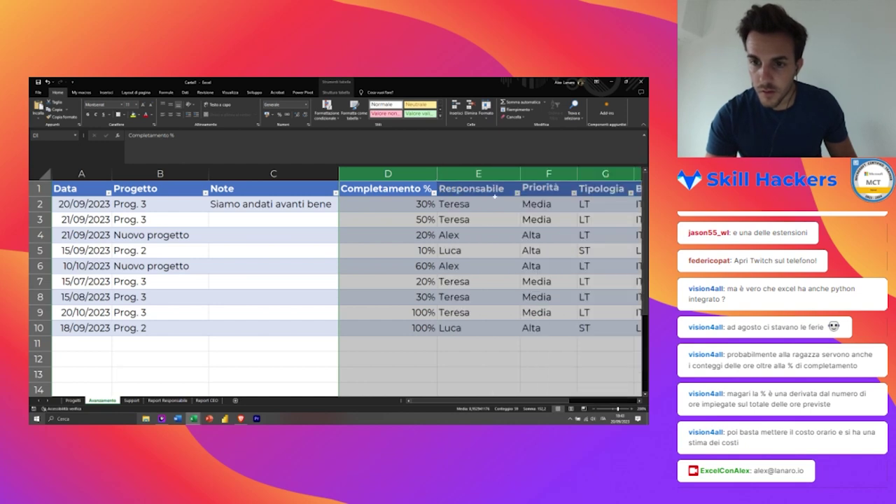
Step: Copy the Responsabile through Business unit headers to Support A1 and autofit columns A–D
left_click_drag(602, 189, 494, 188)
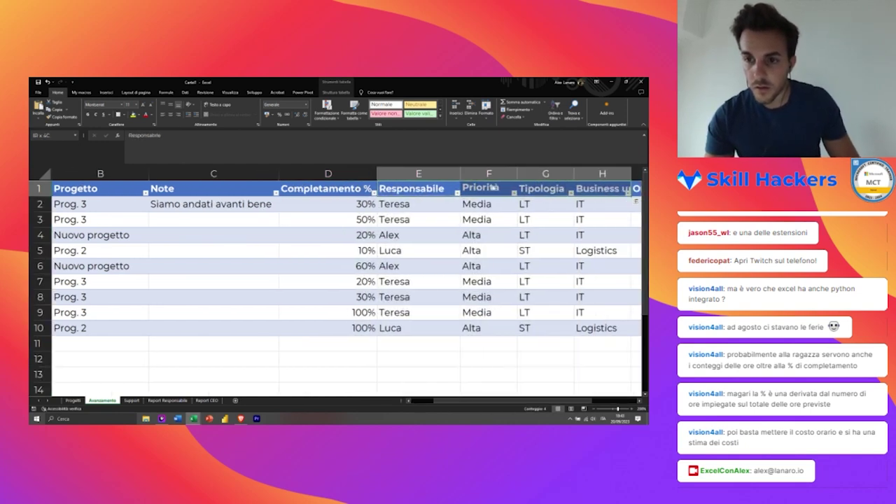
key("ctrl+c")
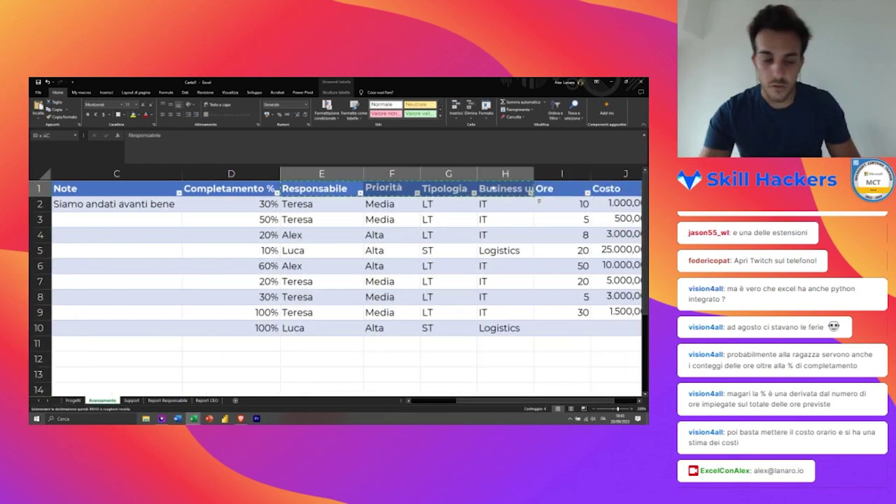
key("ctrl+Page_Up")
key("ctrl+Page_Down")
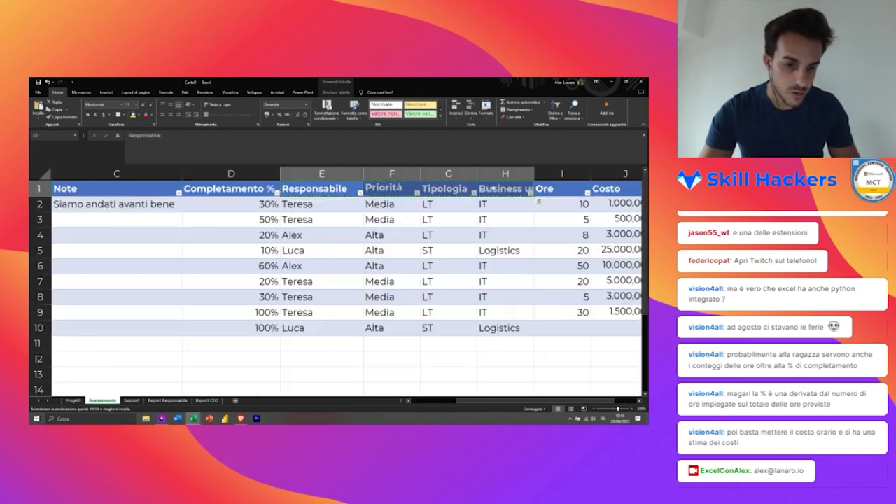
key("ctrl+Page_Down")
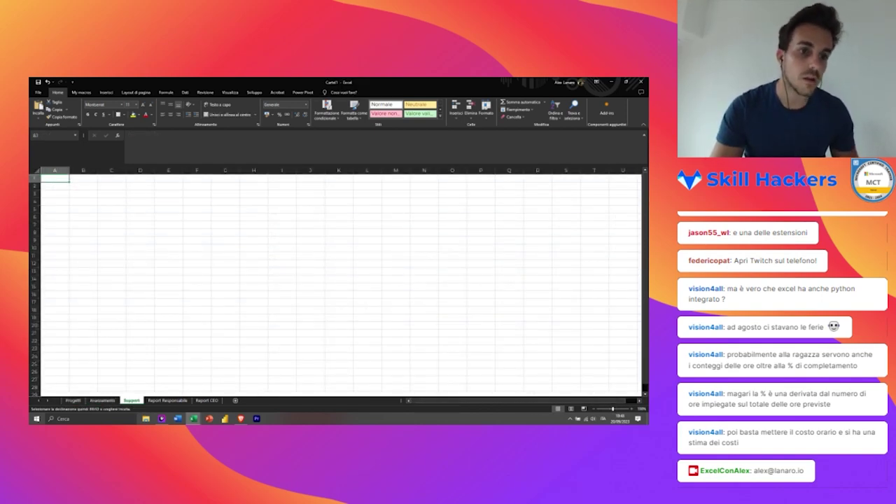
key("shift+F10")
key("Escape")
key("ctrl+v")
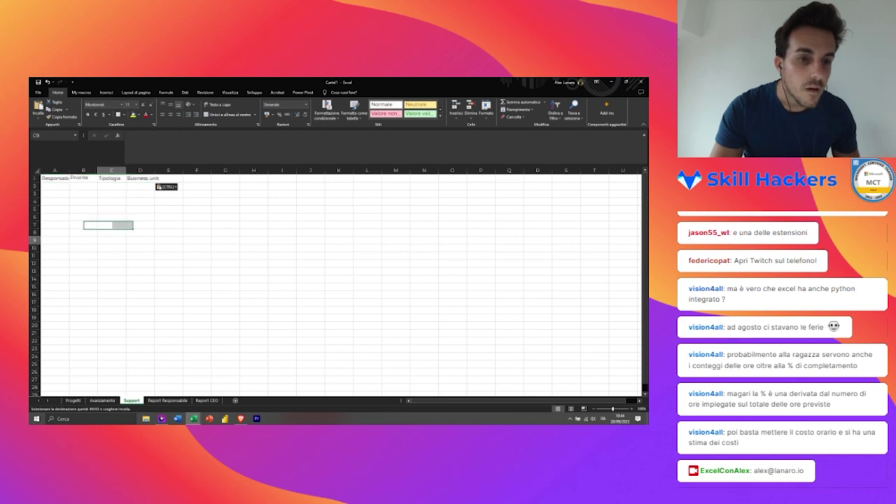
left_click_drag(54, 170, 137, 170)
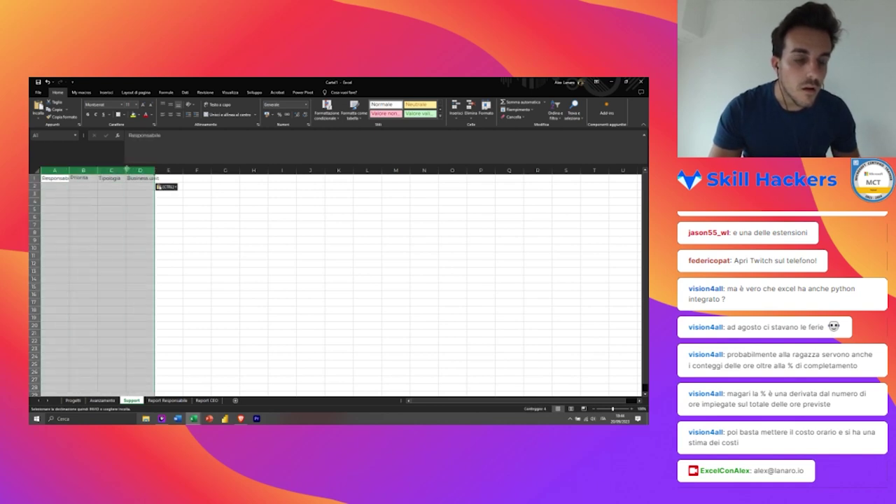
double_click(154, 170)
left_click(138, 208)
Step: Insert blank columns before Priorità and before Tipologia on Support
left_click(70, 190)
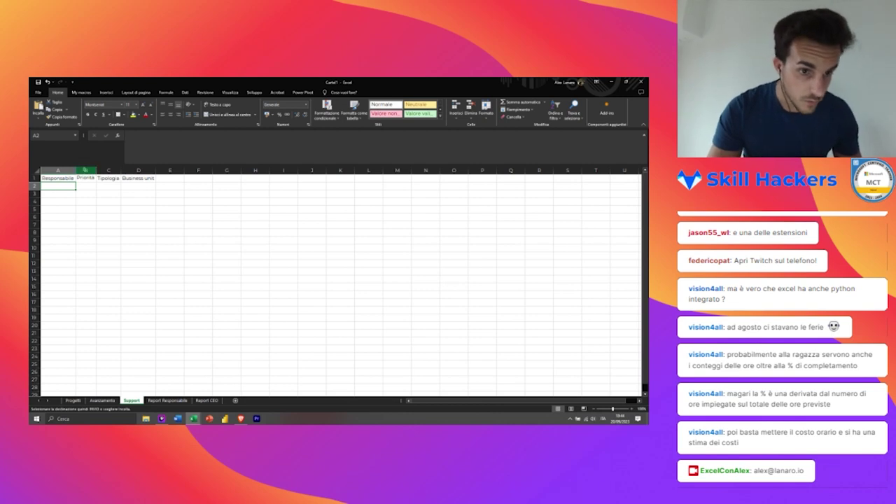
right_click(85, 172)
left_click(97, 224)
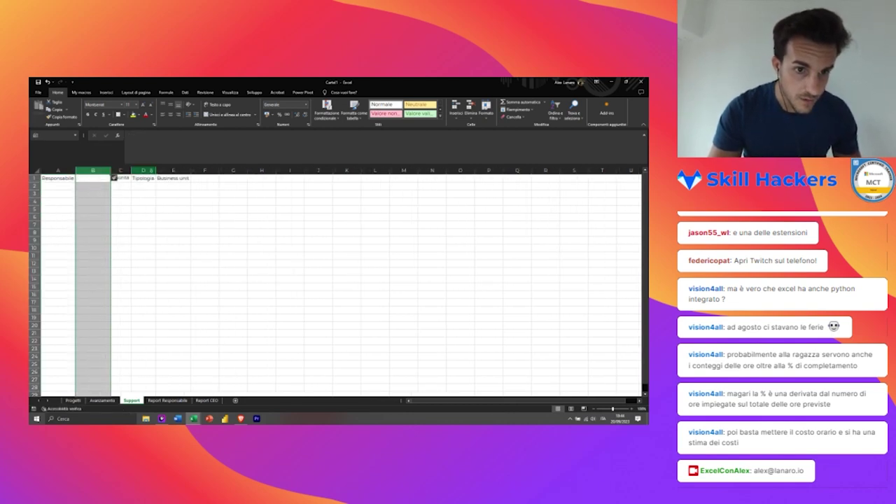
right_click(154, 171)
left_click(168, 228)
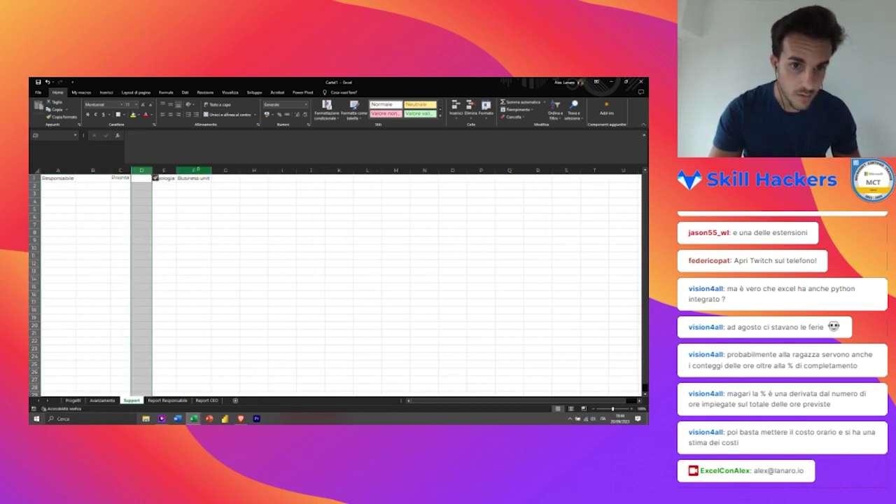
Step: Insert a blank column before Business unit and enter three names under Responsabile
right_click(189, 171)
left_click(210, 229)
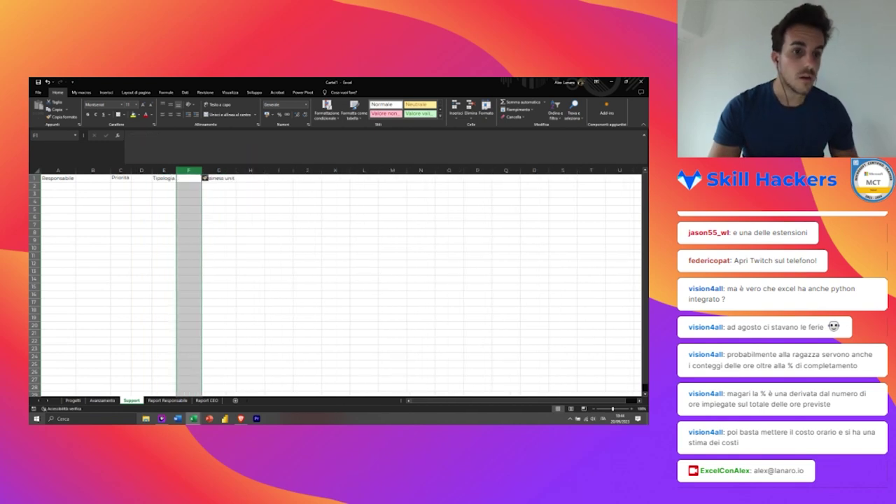
left_click(58, 186)
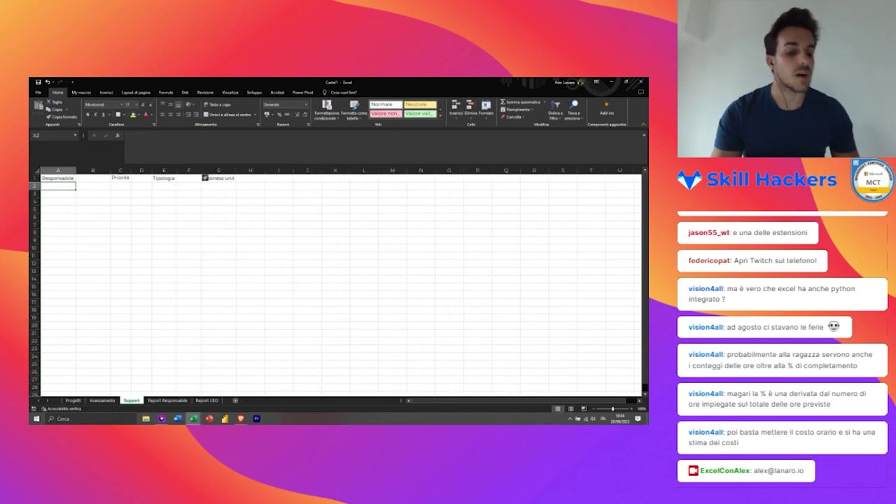
type("Alex")
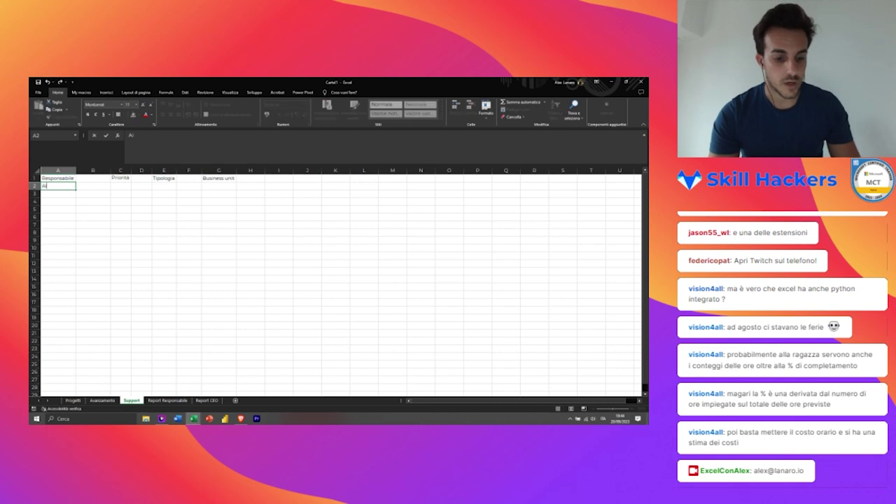
key("Return")
type("Luca")
key("Return")
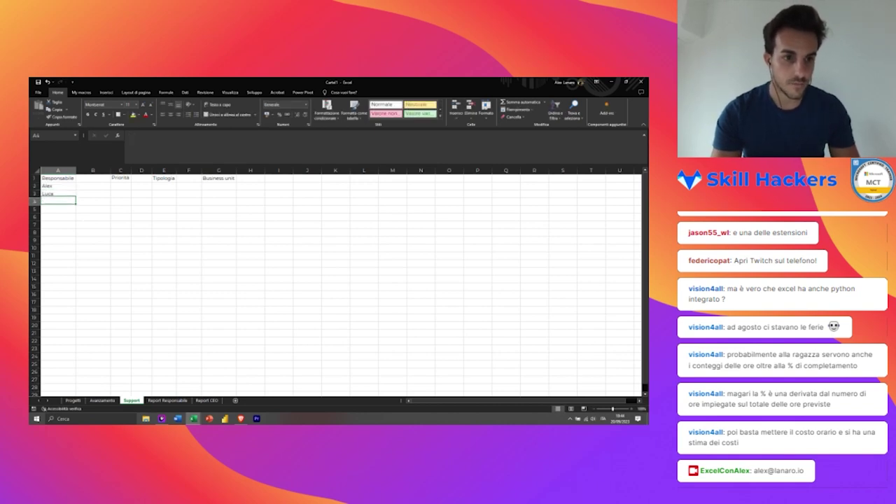
type("Teresa")
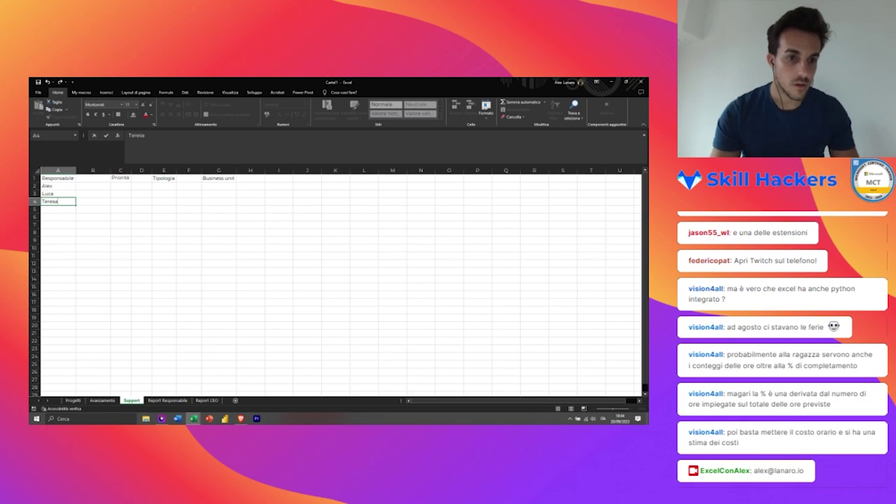
left_click(92, 185)
Step: List Urgente, Alta, Media and Bassa under Priorità
left_click(121, 185)
type("Urgente")
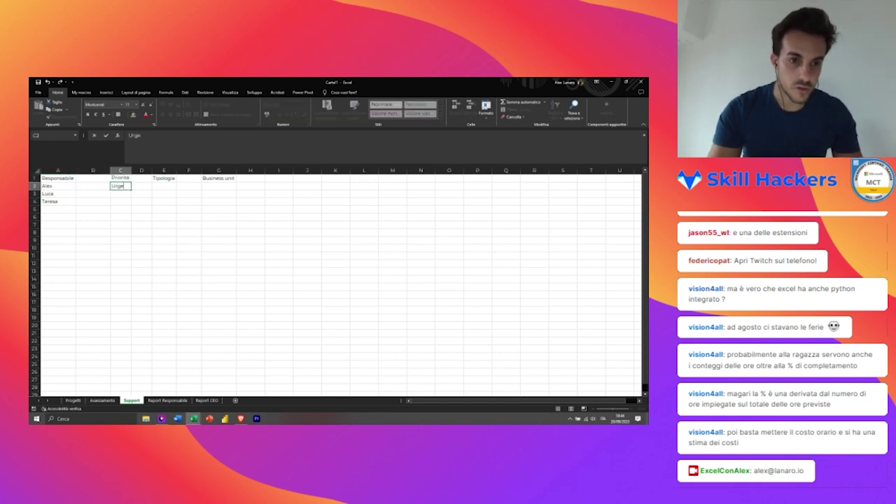
key("Return")
type("Alta")
key("Return")
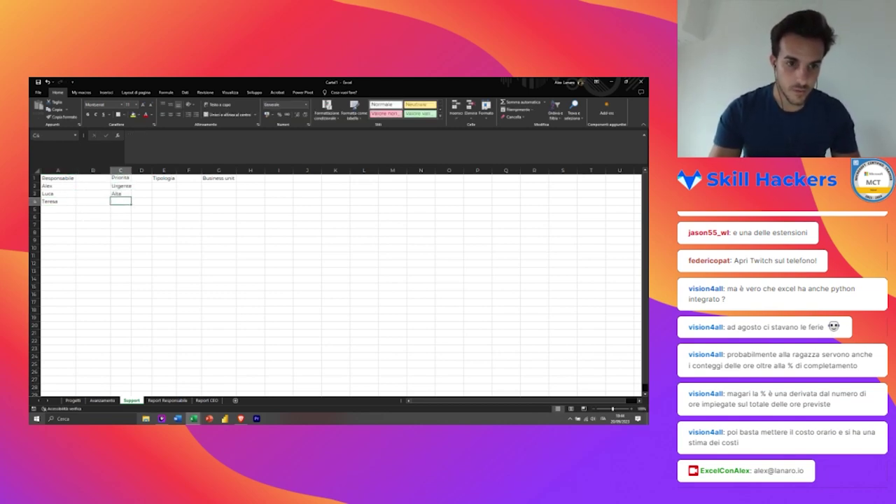
type("Media")
key("Return")
type("Ba")
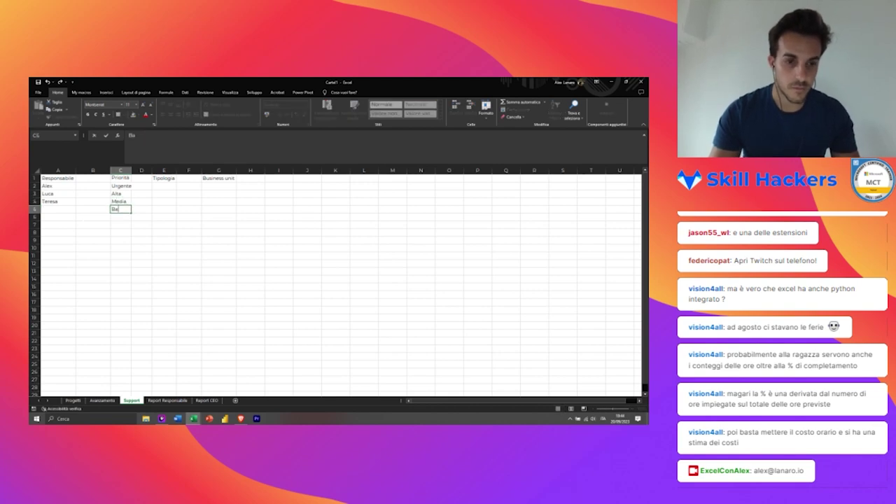
type("ssa")
key("Tab")
key("Tab")
Step: List LT and ST under Tipologia, and IT and Logistics under Business unit
key("Up")
key("Up")
key("Up")
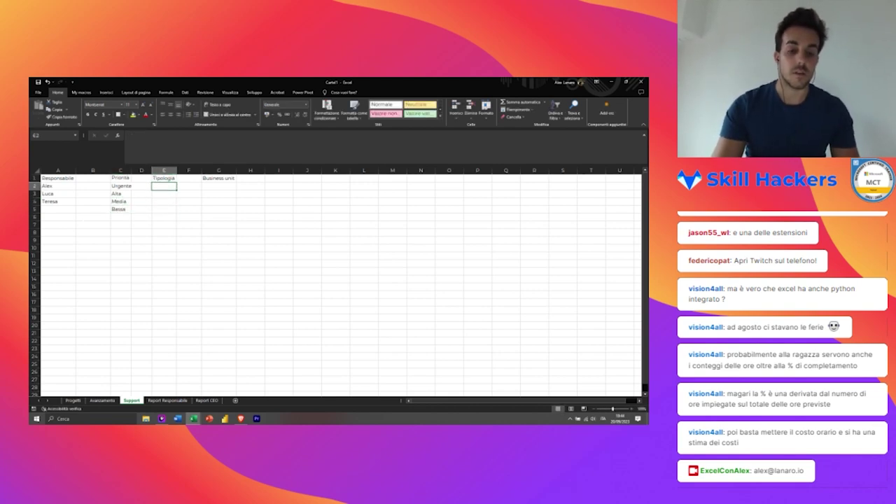
type("LT")
key("Return")
type("S")
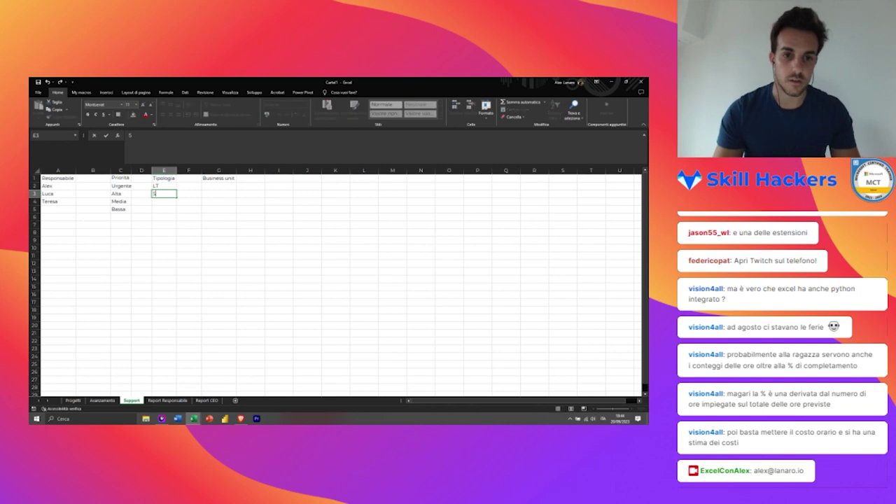
type("T")
key("Tab")
key("Tab")
left_click(219, 186)
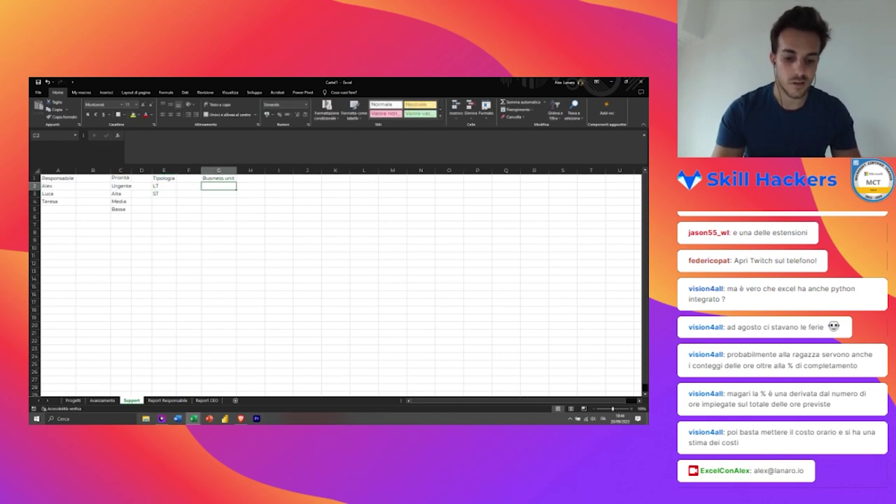
type("IT")
key("Return")
type("Logistic")
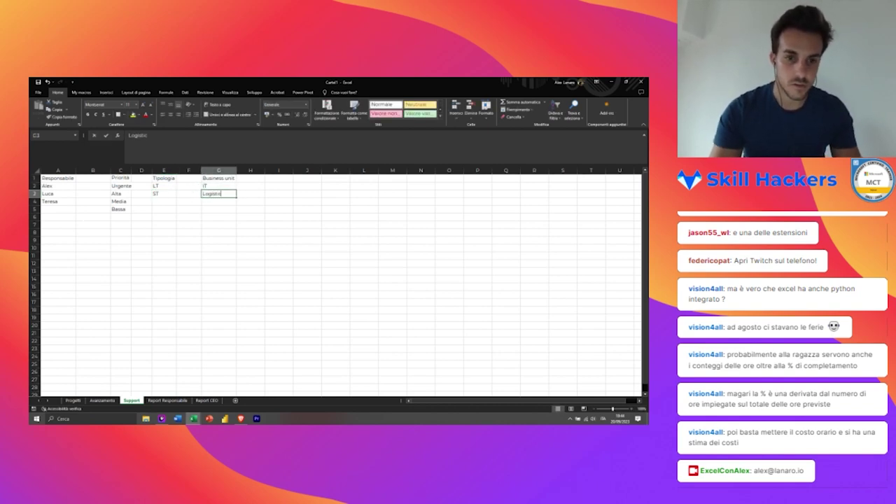
type("s")
key("Return")
key("ctrl+Left")
key("ctrl+Left")
Step: Format the Responsabile and Priorità lists as tables with Ctrl+T
key("ctrl+t")
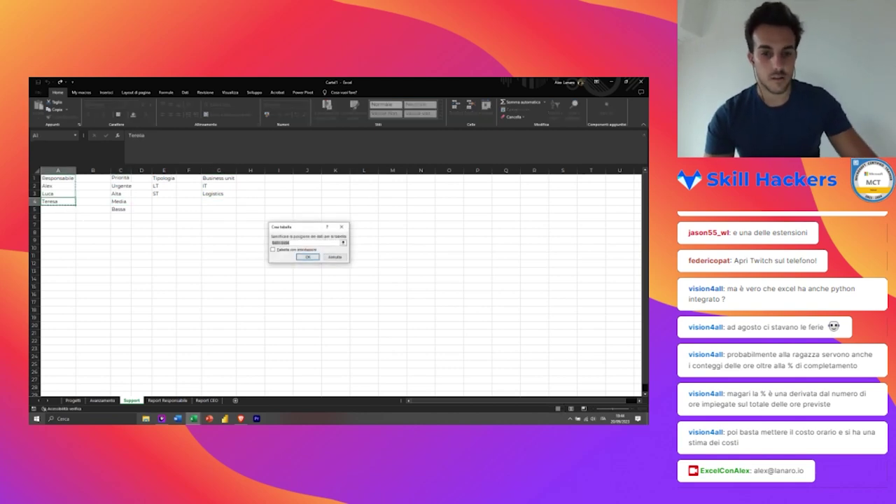
key("Return")
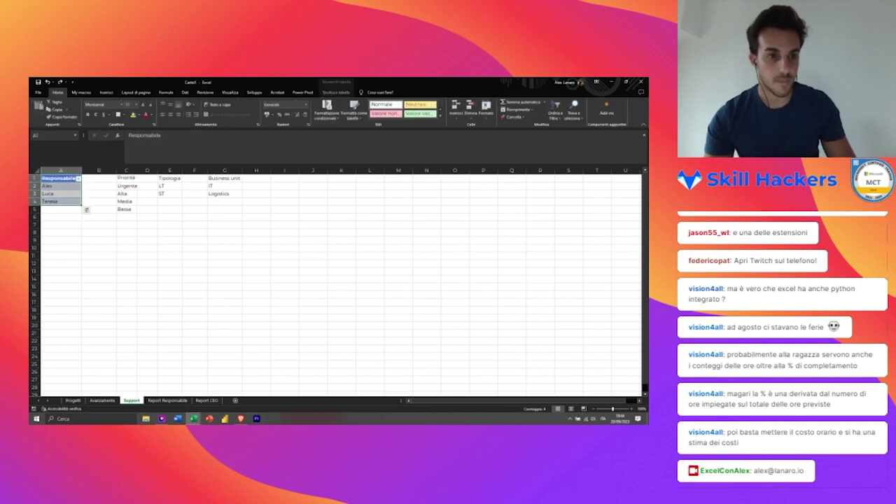
left_click(126, 178)
key("ctrl+t")
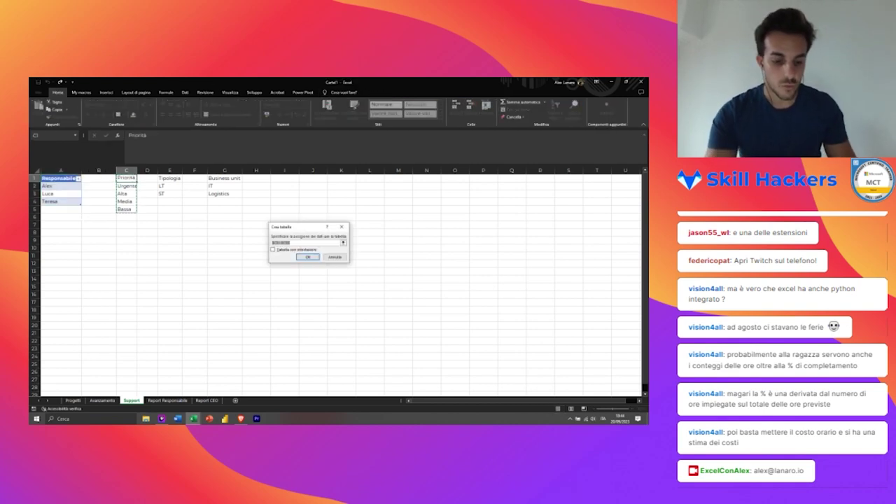
key("Return")
Step: Format the Tipologia and Business unit lists as tables with headers
left_click(175, 178)
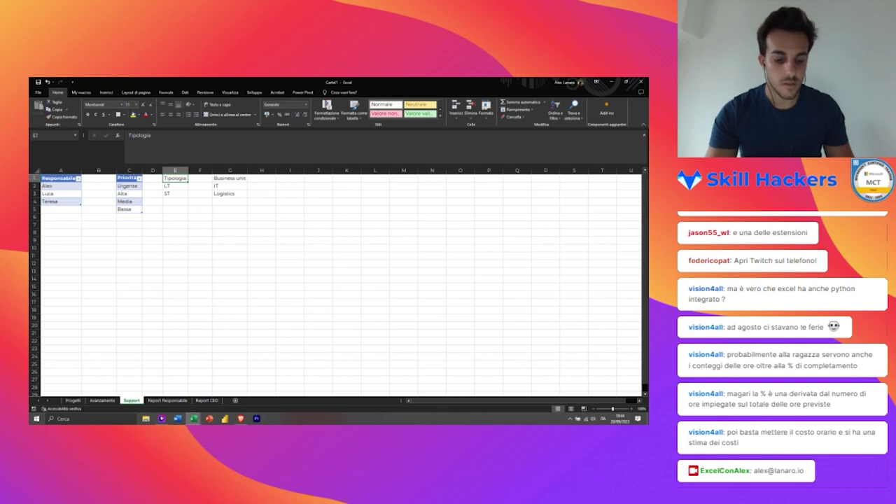
key("ctrl+t")
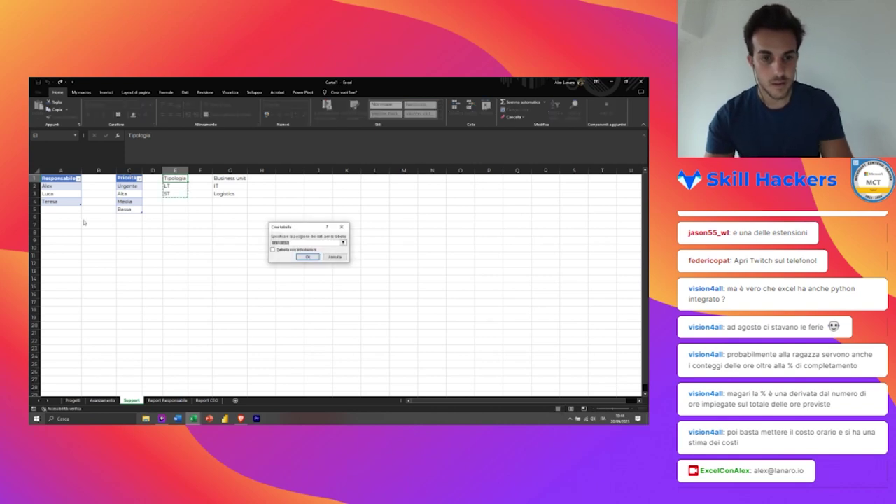
key("Escape")
mouse_move(162, 418)
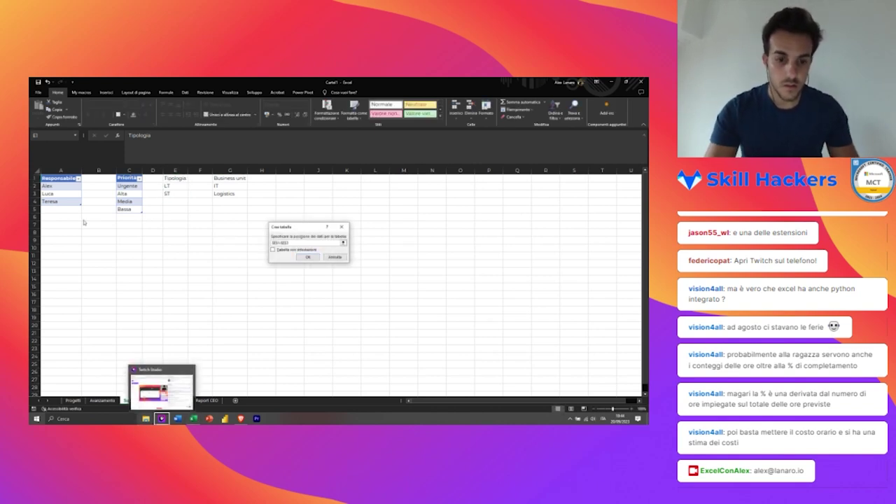
left_click(307, 257)
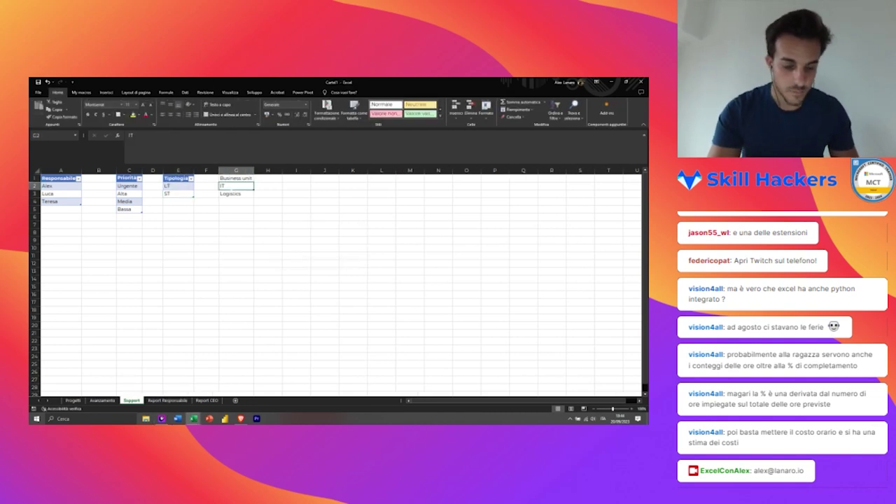
key("ctrl+t")
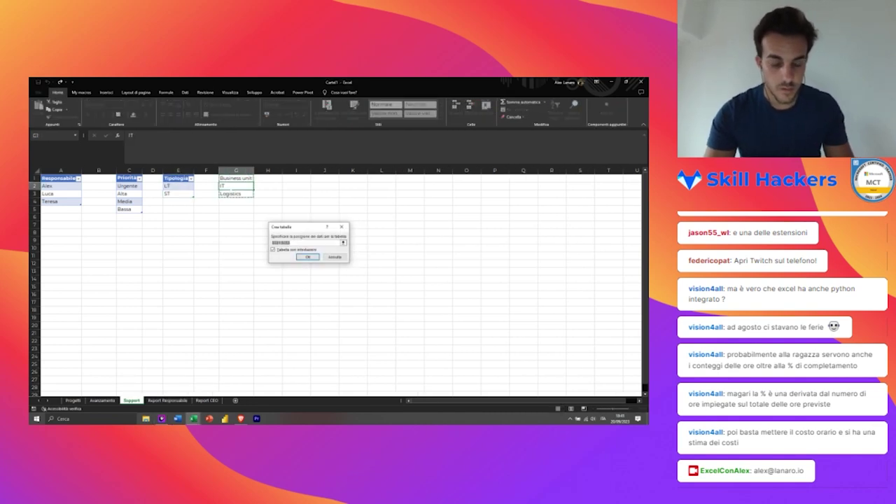
key("Return")
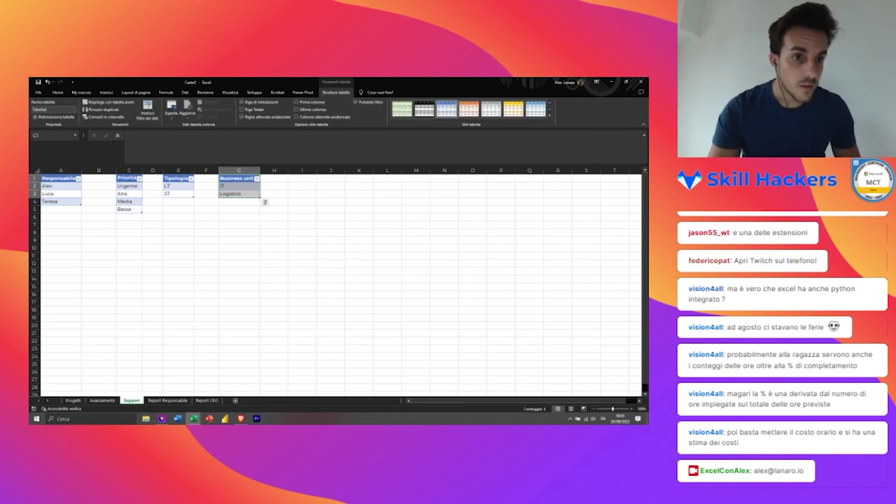
left_click(61, 193)
Step: Name the Responsabile list rngResponsabili and clear the priority range's default name Tabella4
left_click(63, 175)
type("rng")
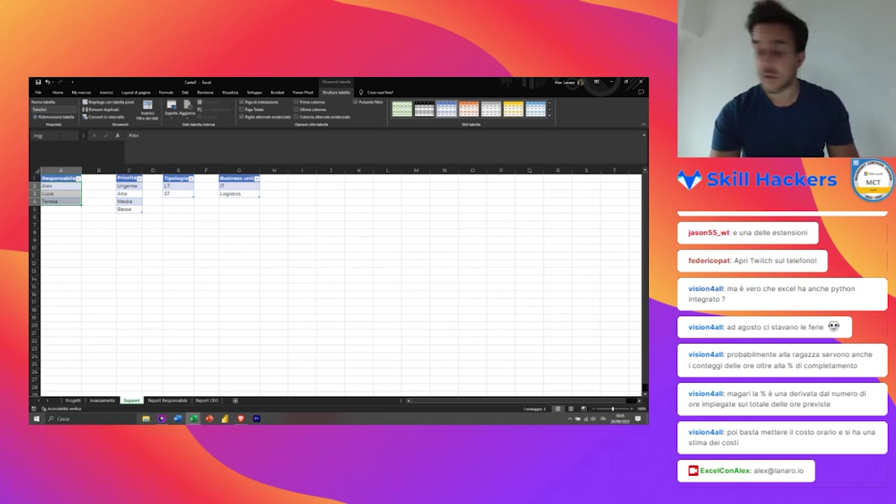
type("Responsabili")
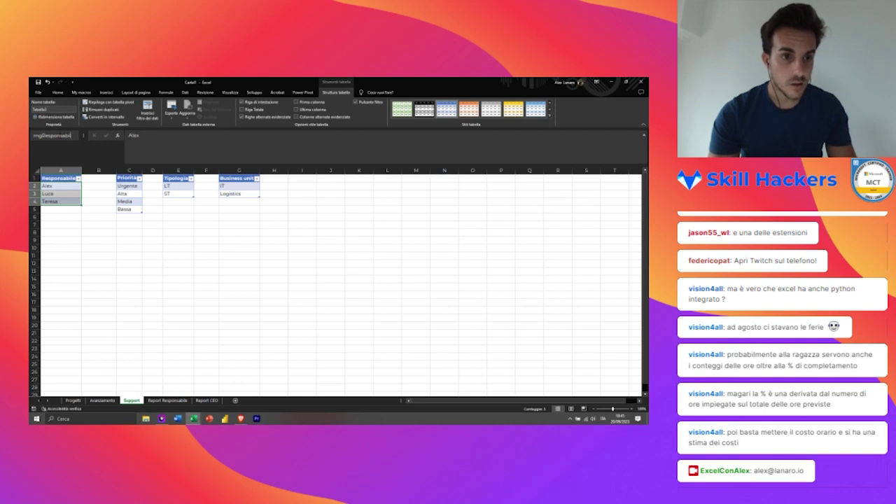
key("Return")
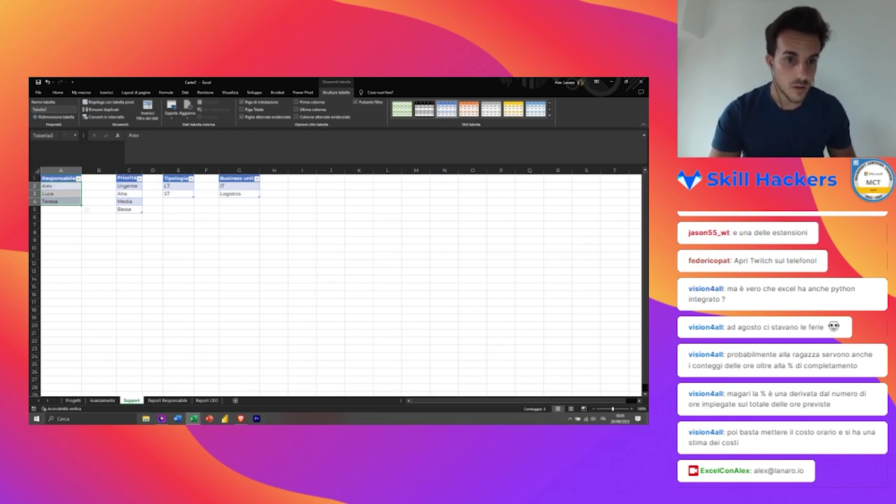
left_click_drag(127, 185, 127, 209)
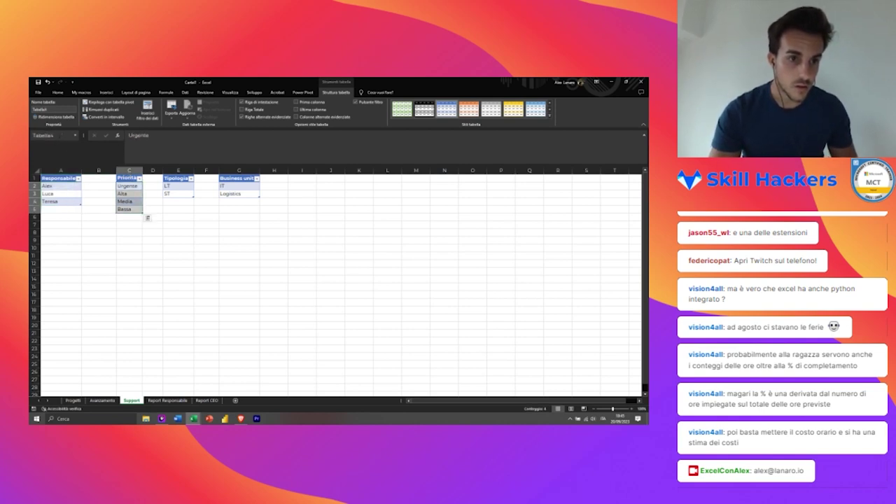
left_click(49, 135)
key("BackSpace")
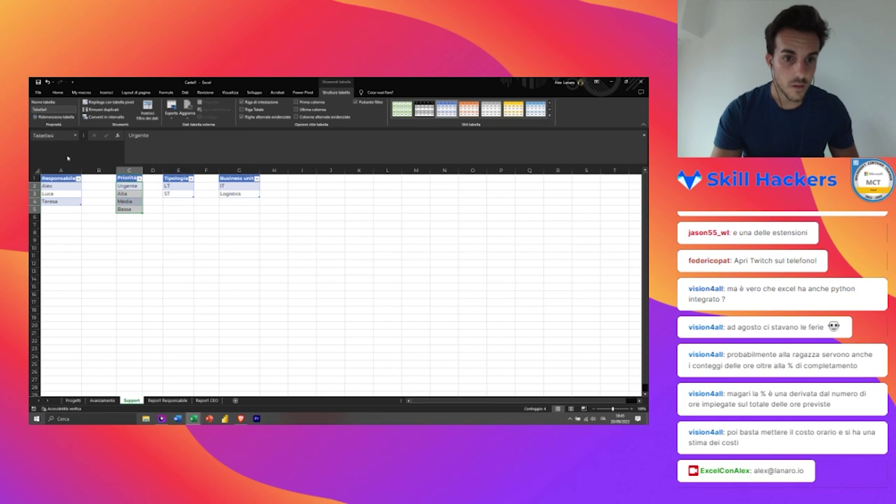
Step: Name the Tipologia values LT and ST rngTipo, then start naming the Business unit values
left_click(179, 173)
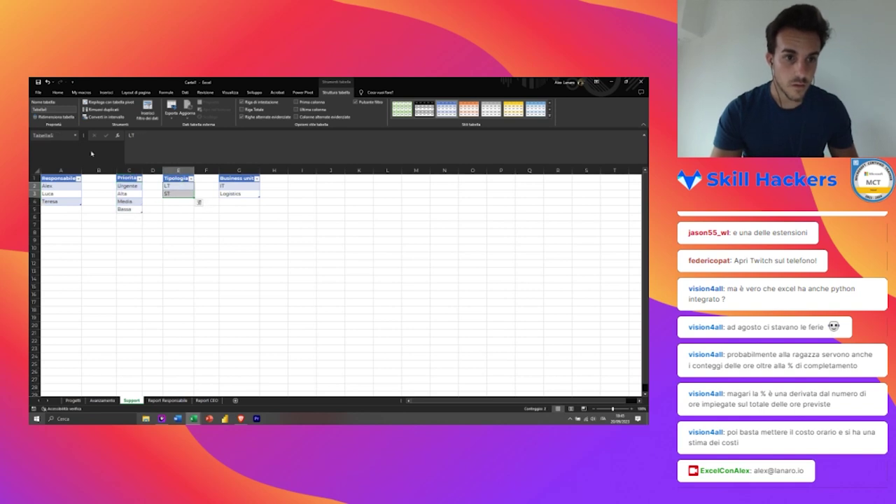
left_click(49, 135)
type("ti")
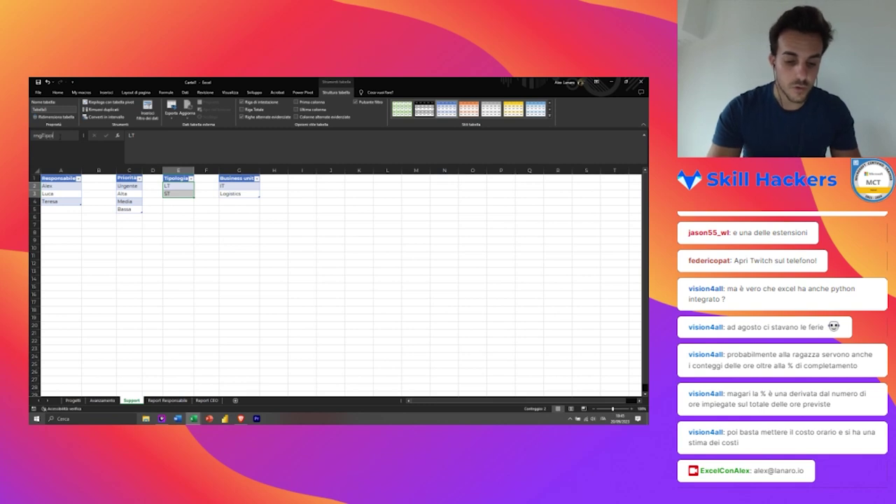
key("Return")
key("Right")
key("Right")
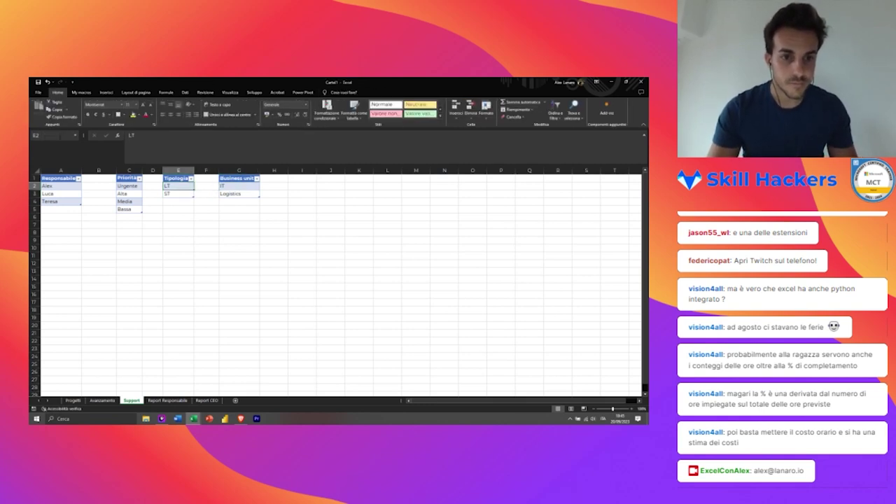
left_click(49, 135)
type("uni")
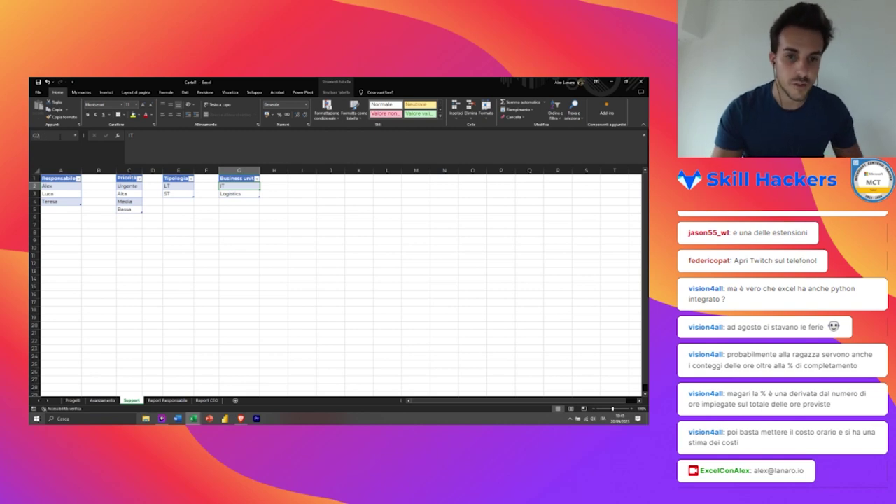
type("U")
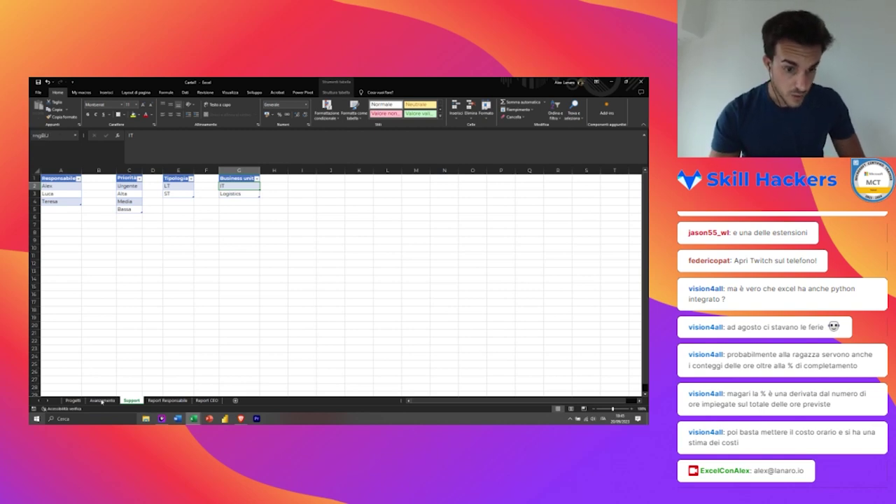
Step: Give Progetti cells C2:C9 a data-validation list sourced from the rngResponsabili range
left_click(73, 400)
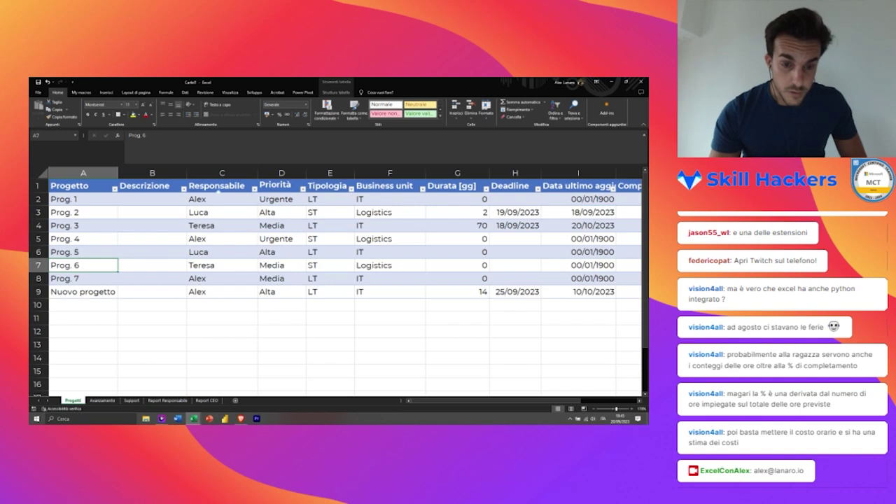
left_click_drag(227, 198, 227, 292)
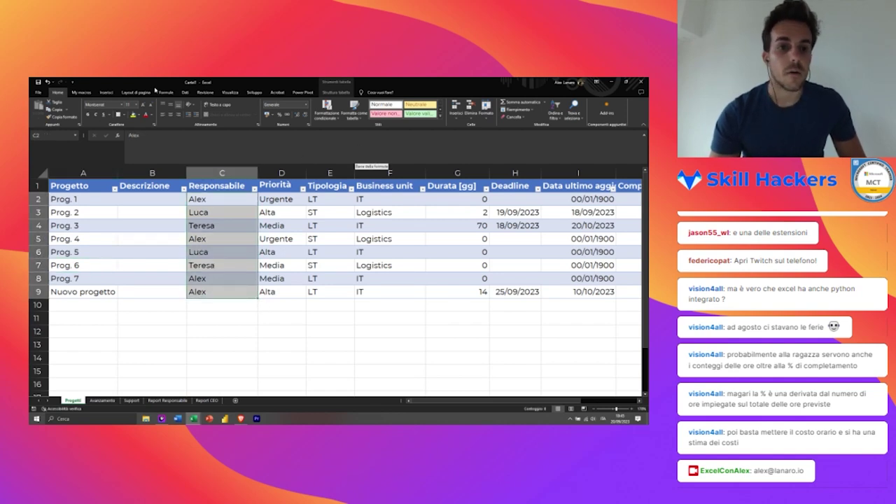
left_click(185, 92)
left_click(346, 106)
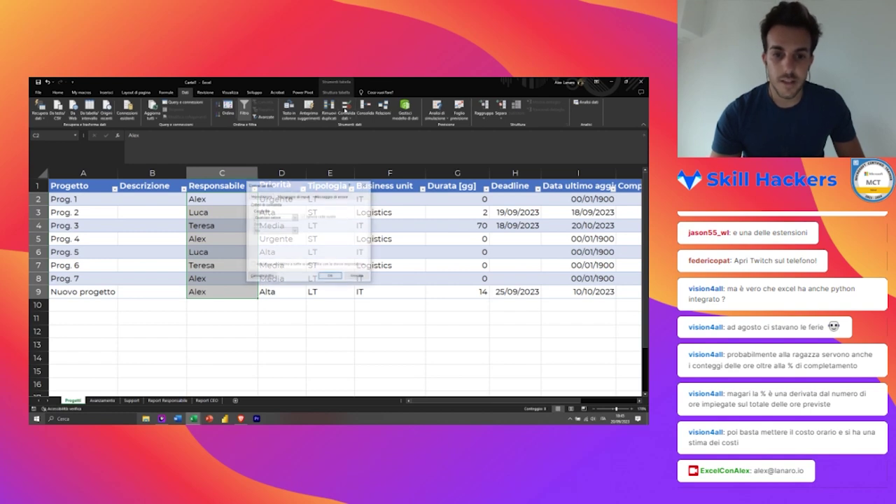
left_click(294, 218)
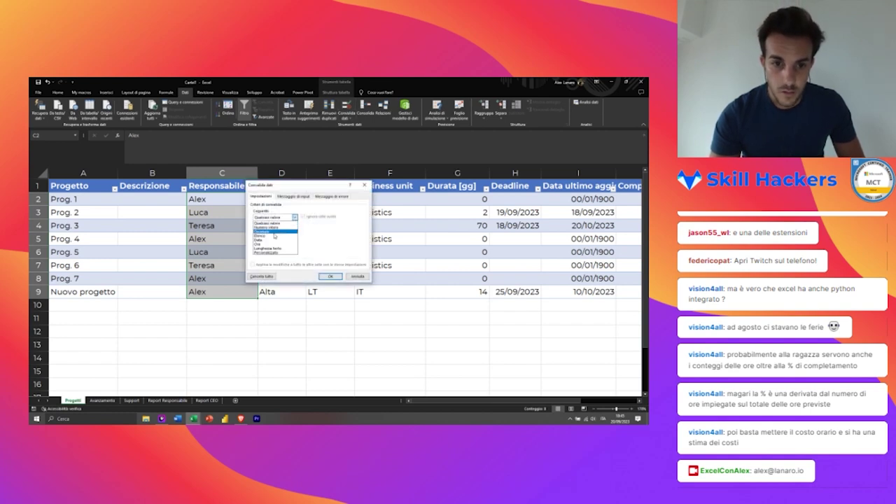
left_click(273, 237)
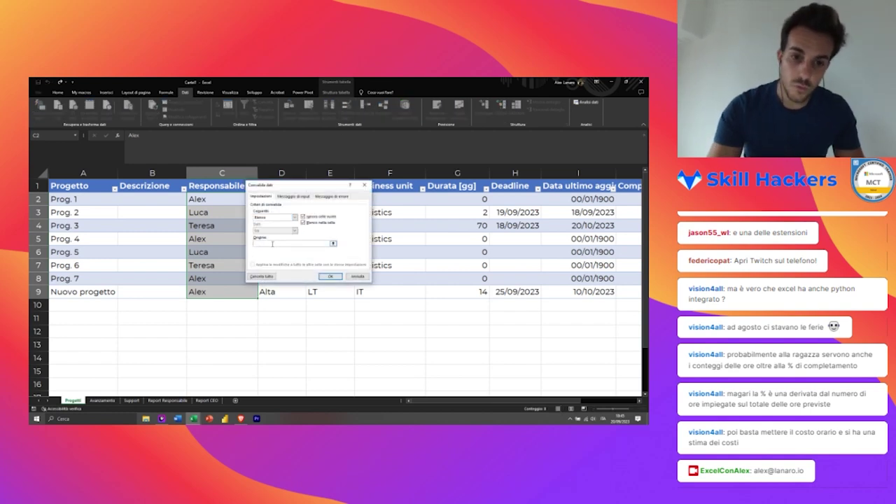
type("Risorse")
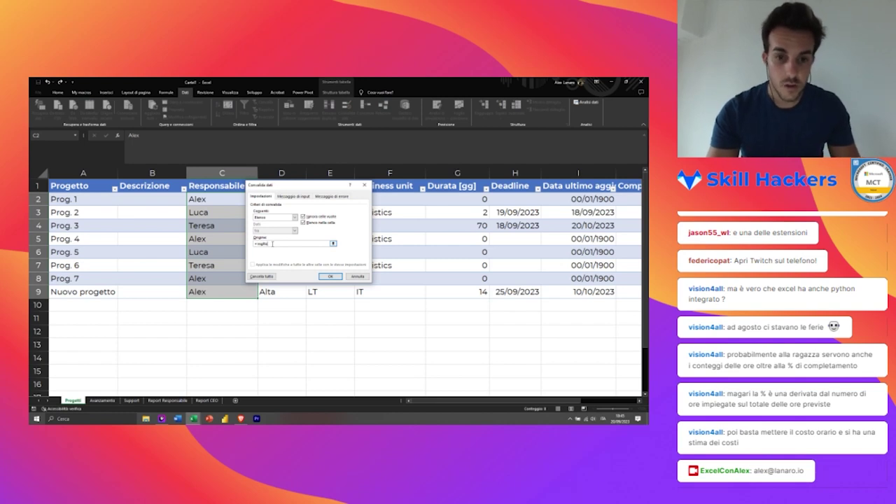
type("orse")
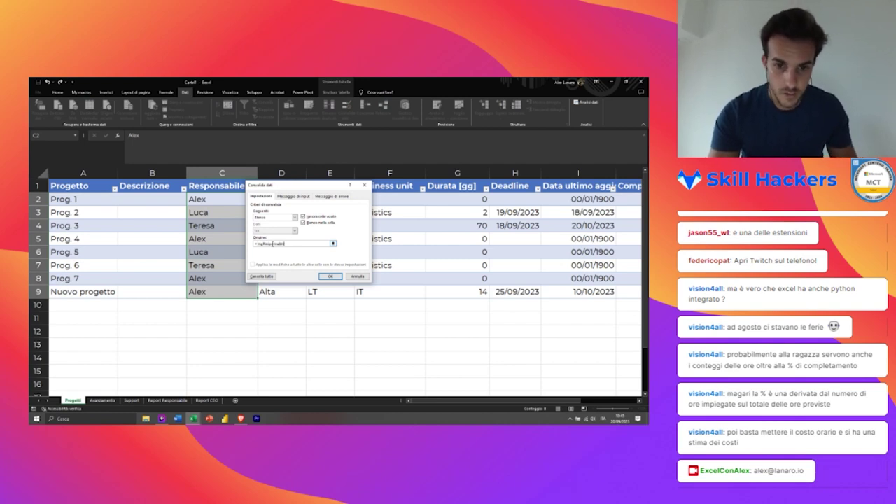
key("Return")
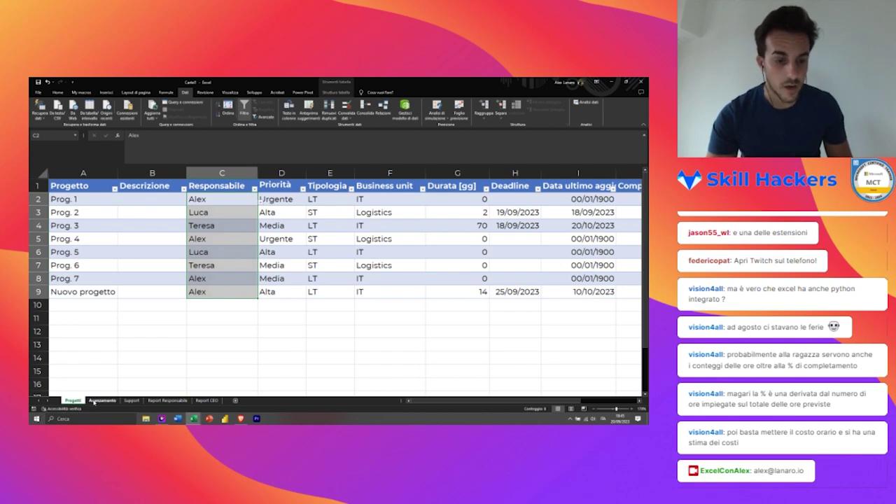
left_click(100, 400)
Step: Enter a fourth person's name below the Responsabile list on Support, then return to Progetti
left_click(132, 400)
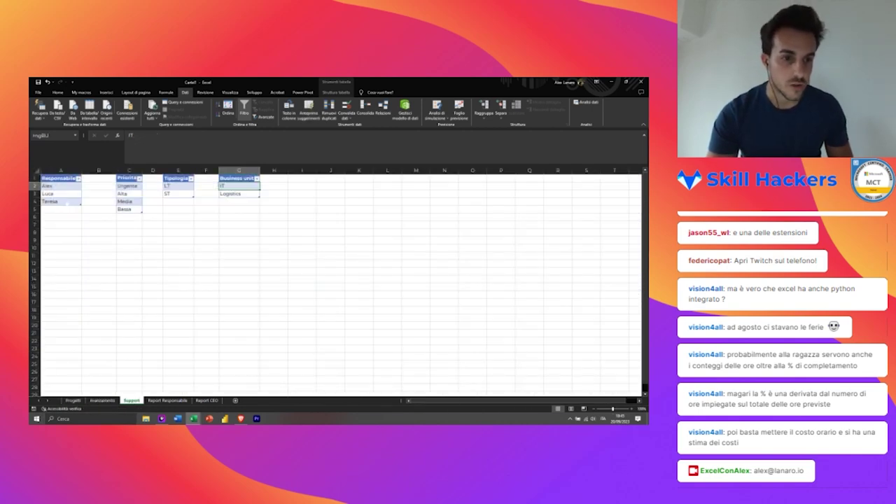
left_click(60, 208)
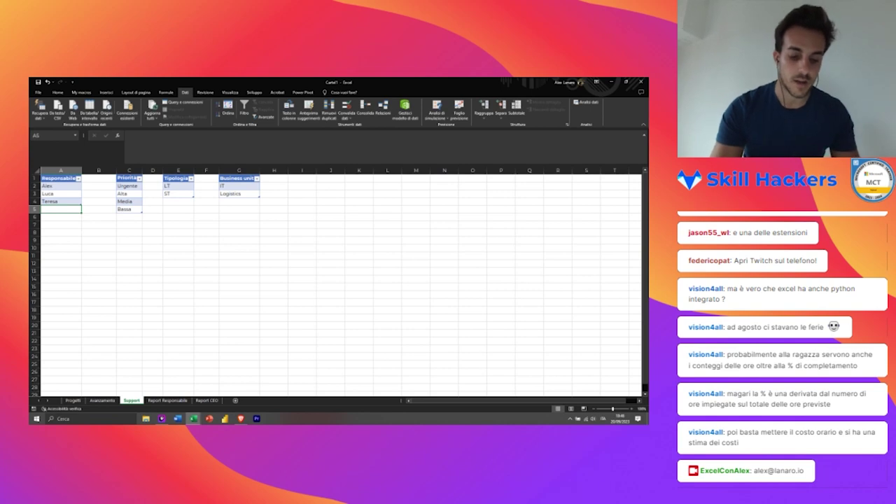
type("Sofia")
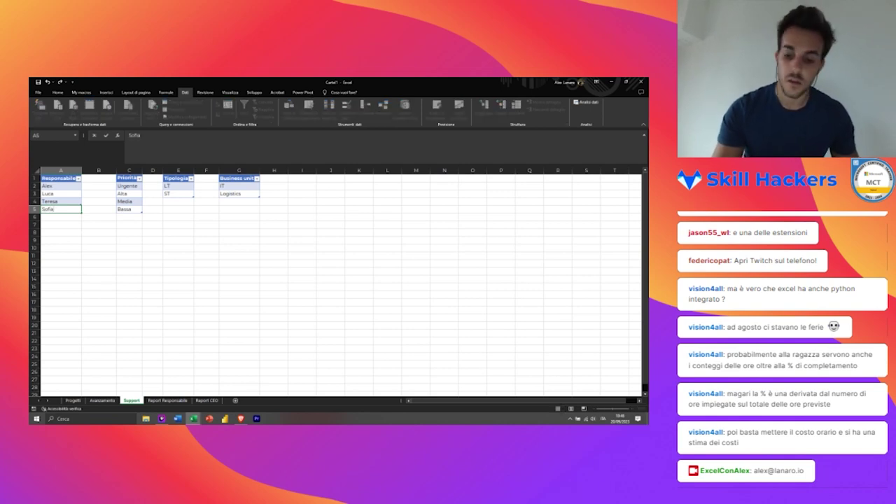
key("Return")
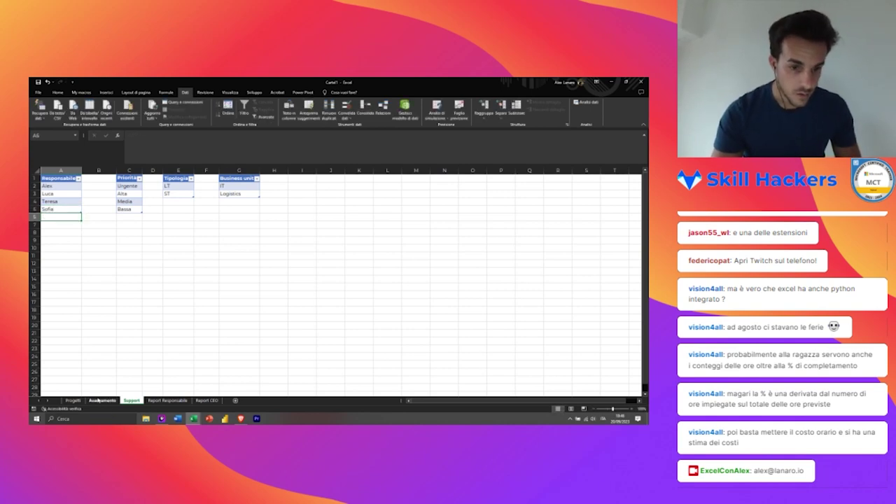
left_click(103, 400)
left_click(75, 400)
Step: Check that C9's Responsabile drop-down shows the choices, leaving its value unchanged
left_click(256, 292)
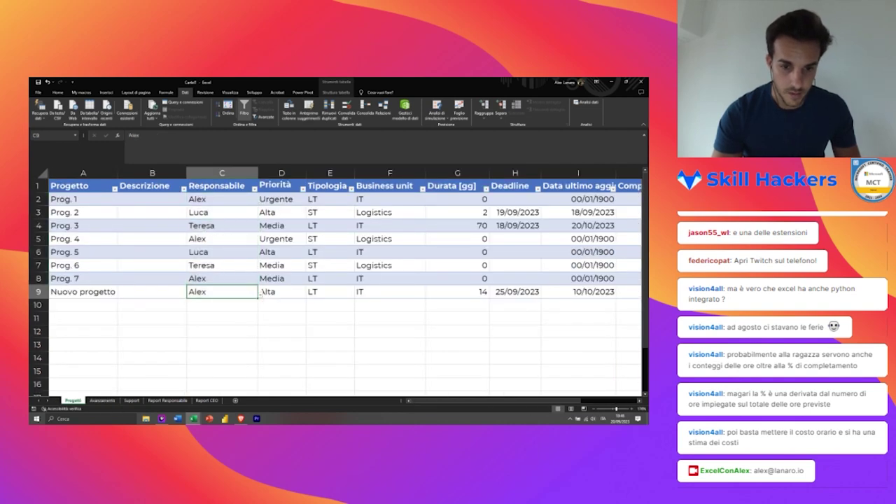
left_click(262, 294)
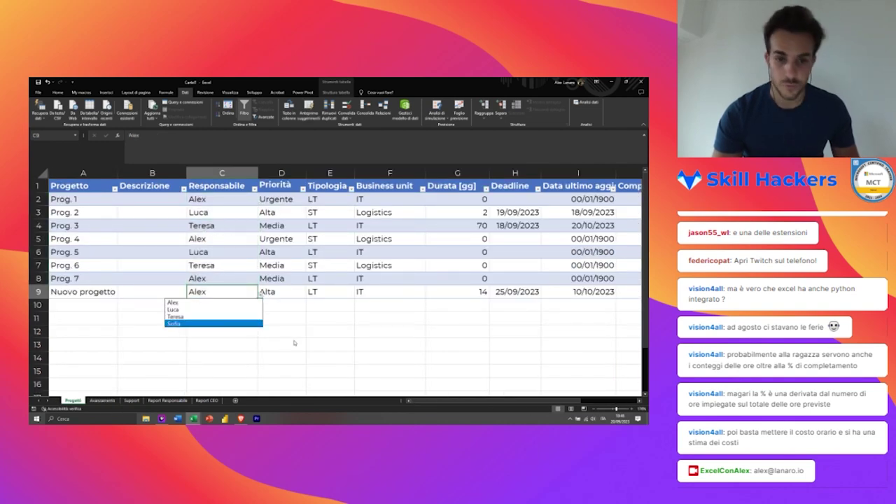
left_click(259, 294)
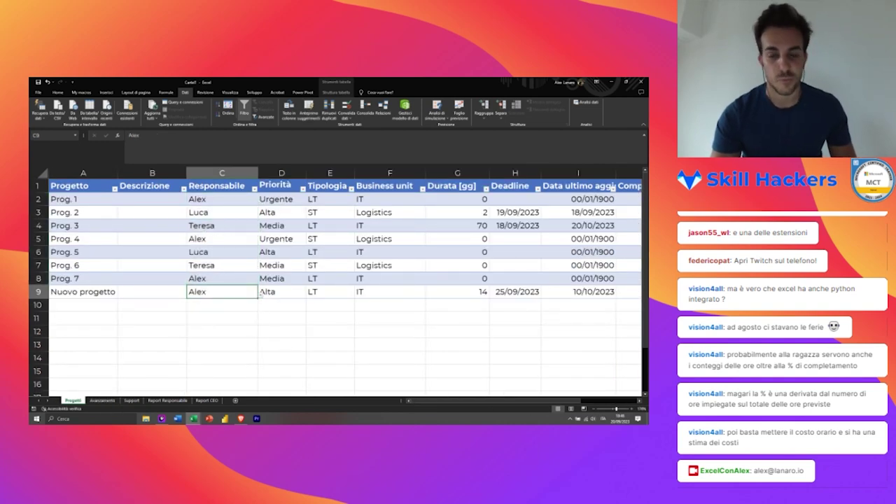
Step: Restrict Priorità cells D2:D9 to a list whose source is rngPriorità, pasted via F3
left_click(280, 181)
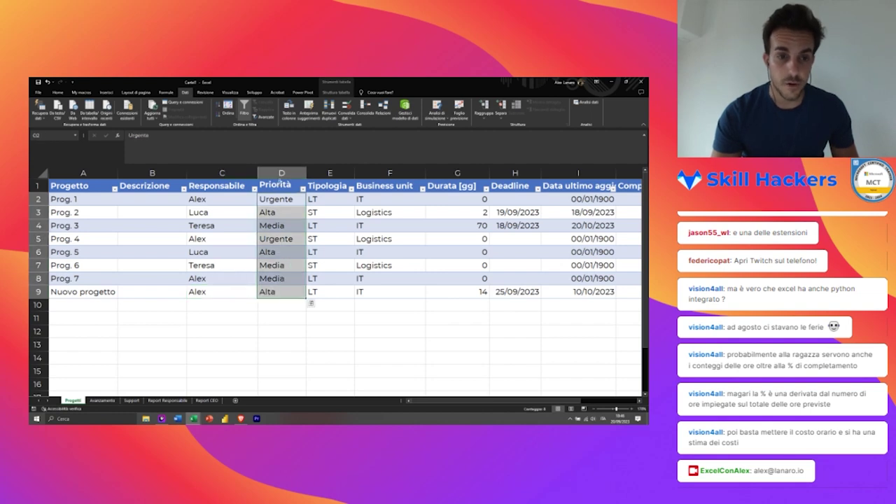
left_click(347, 107)
left_click(280, 218)
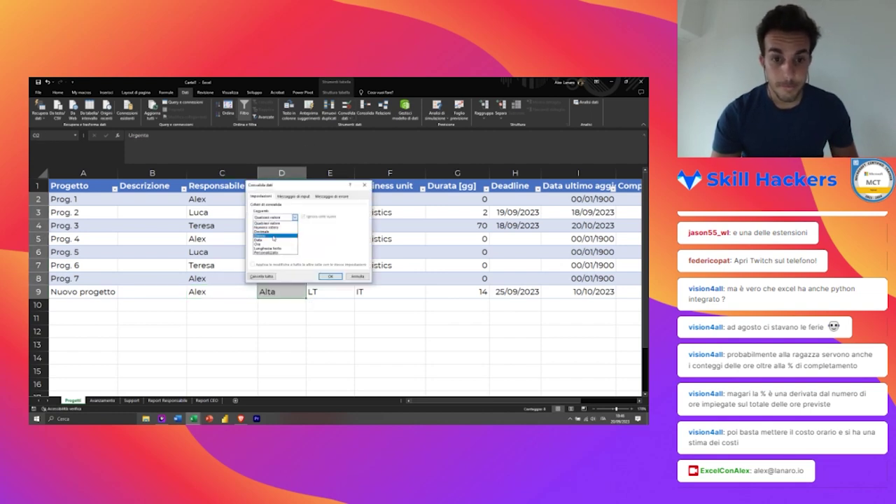
left_click(274, 237)
left_click(272, 244)
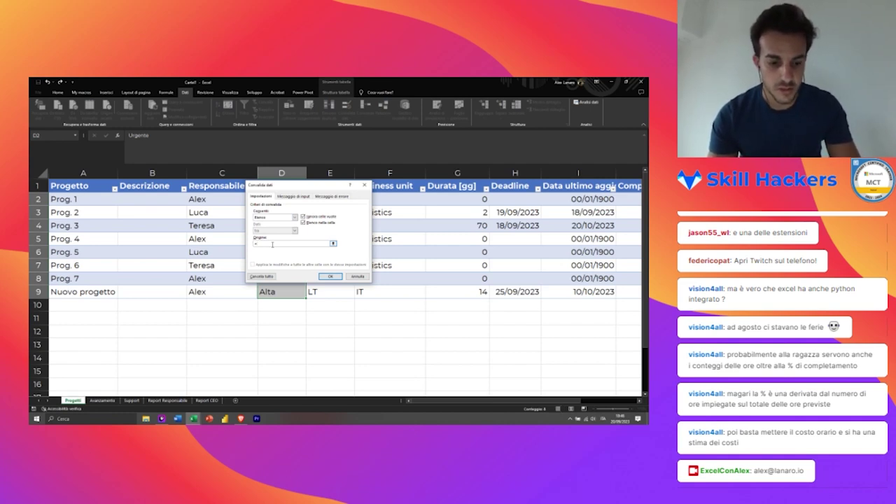
key("F3")
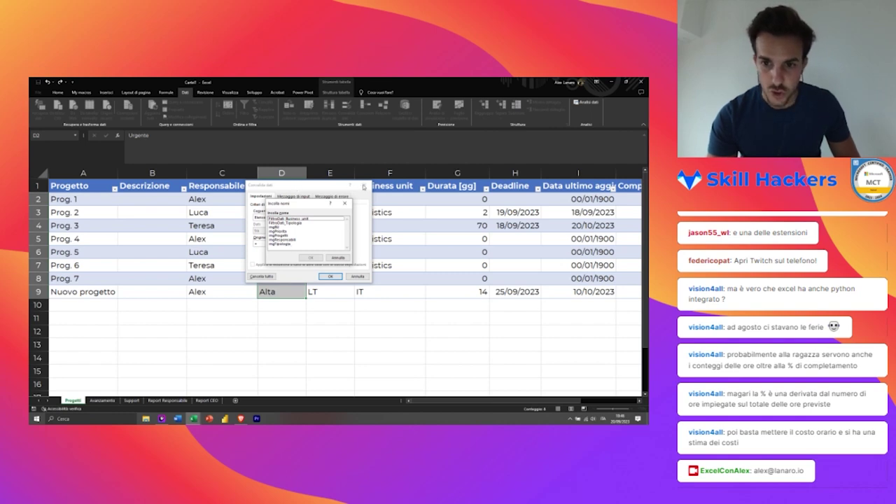
double_click(284, 231)
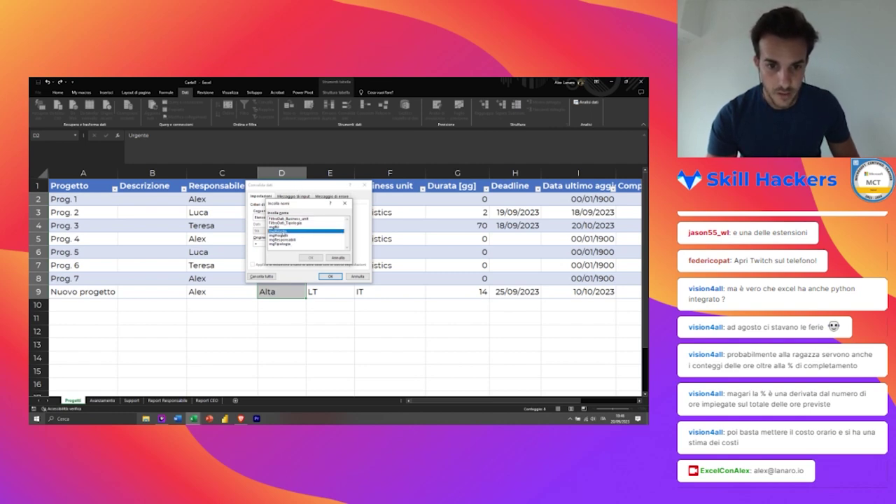
left_click(330, 276)
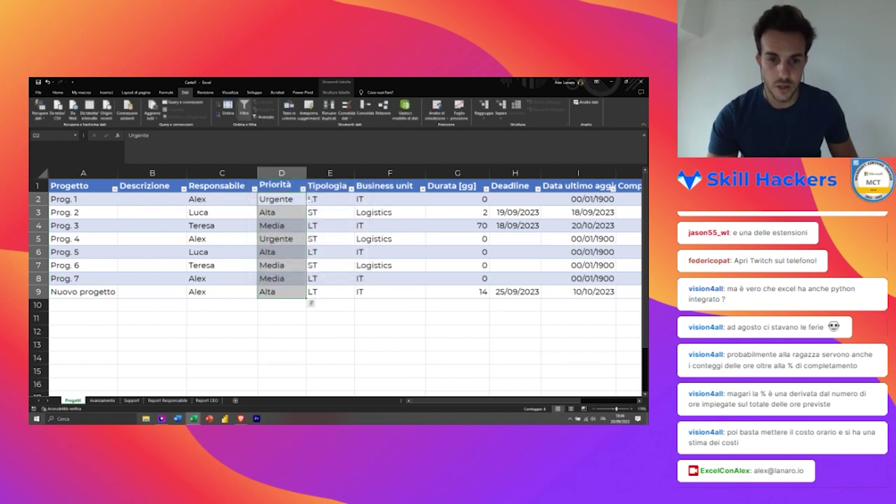
left_click(333, 179)
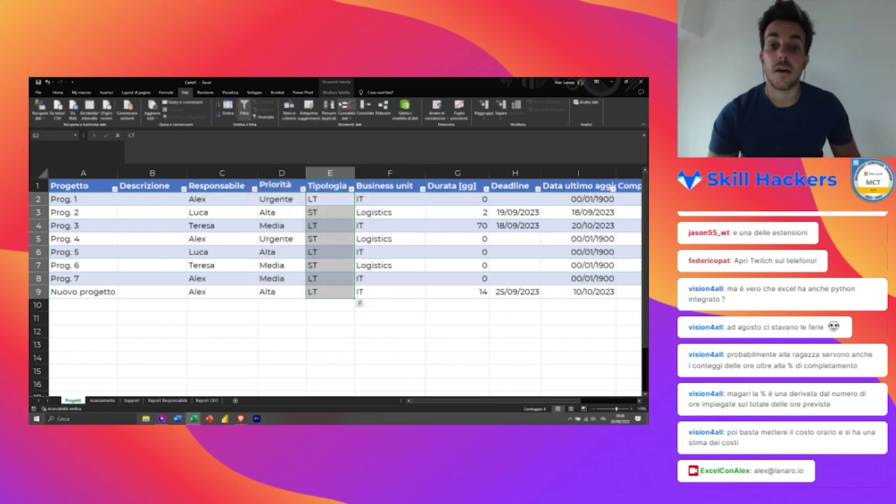
Step: Restrict Tipologia cells E2:E9 to a list sourced from the Tipologia named range
left_click(346, 106)
left_click(294, 219)
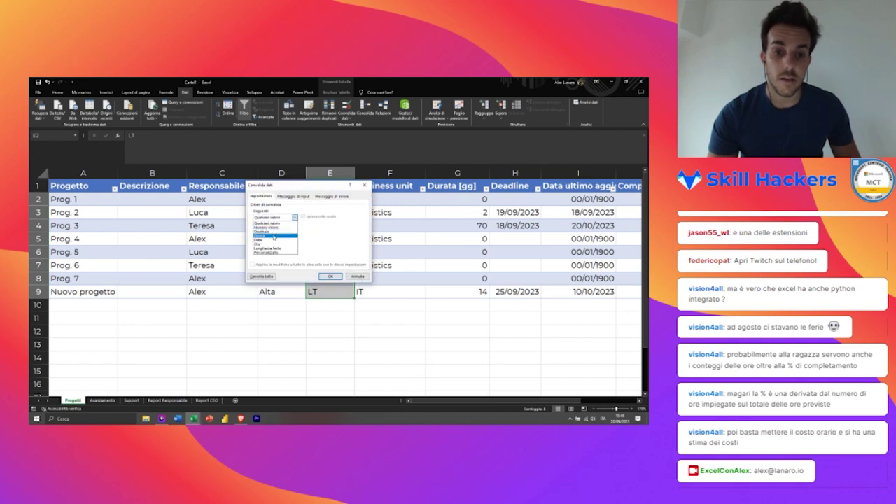
left_click(277, 235)
left_click(280, 244)
type("=")
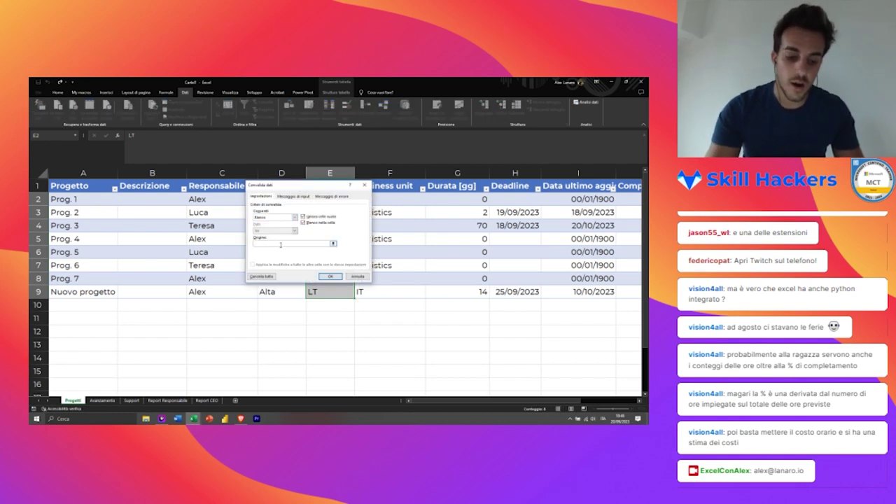
key("F3")
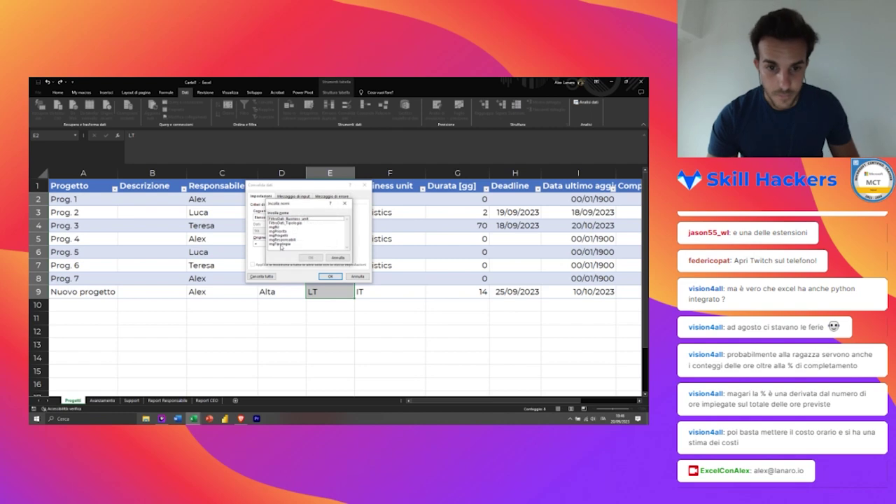
double_click(283, 244)
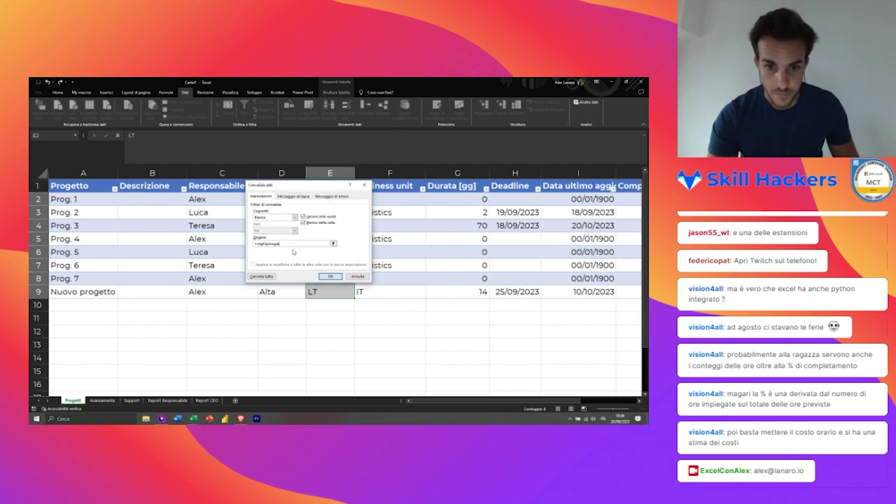
left_click(330, 277)
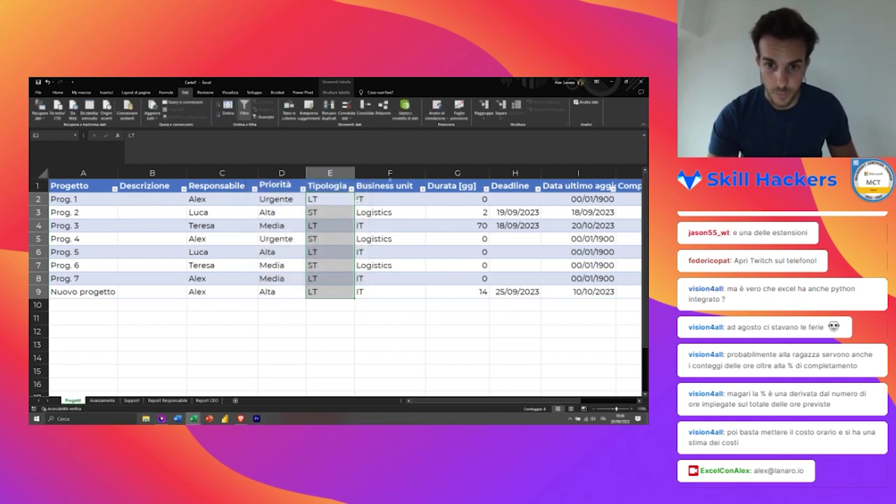
Step: Restrict Business unit cells F2:F9 to a list from the business-unit named range, then check F3
left_click_drag(358, 199, 378, 291)
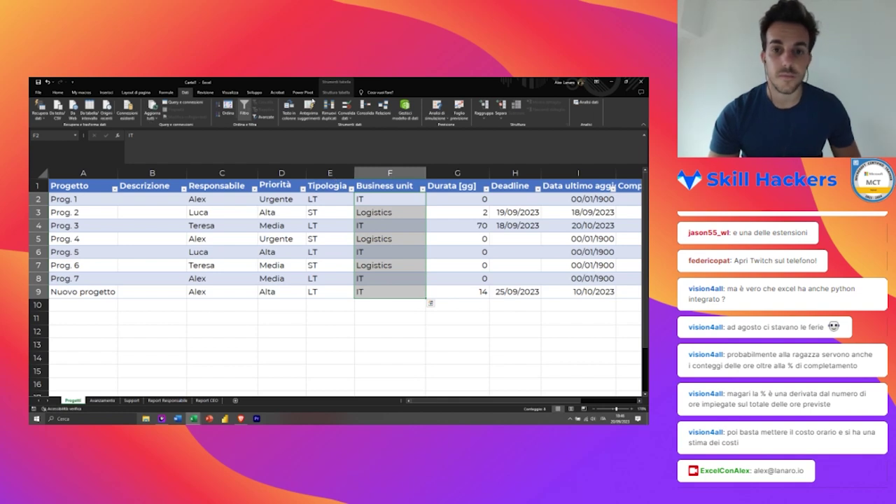
left_click(347, 105)
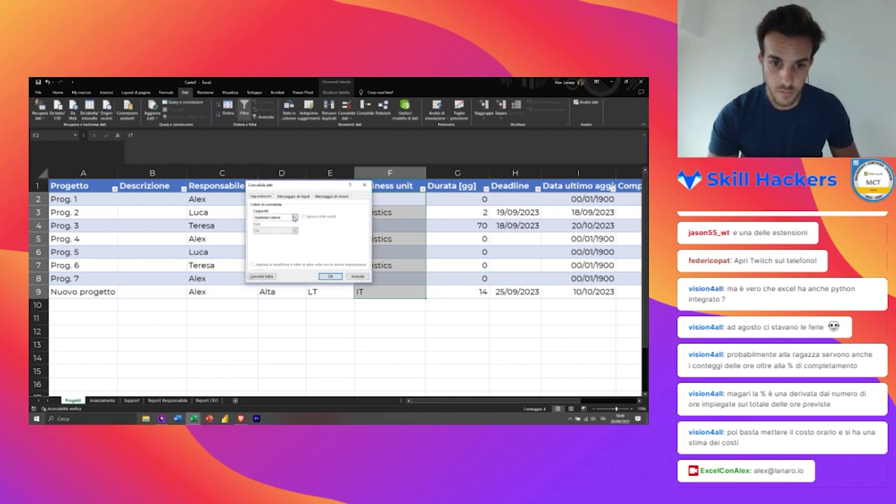
left_click(294, 218)
left_click(264, 239)
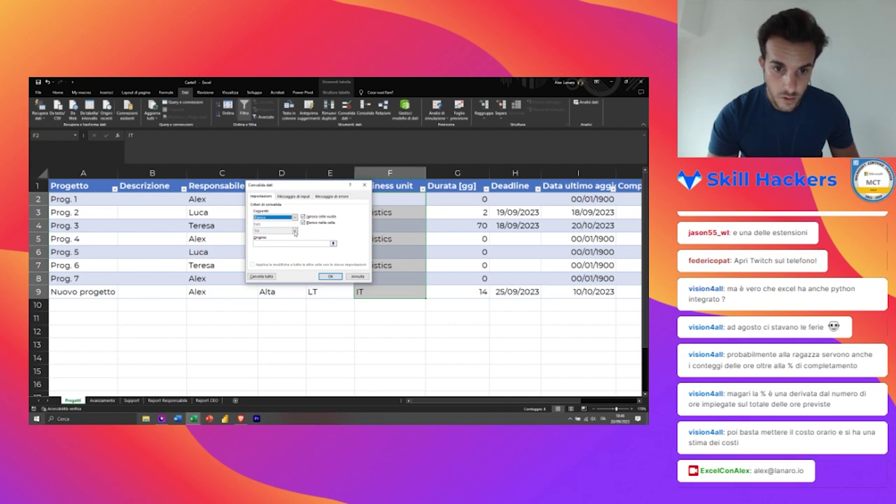
left_click(294, 244)
type("=")
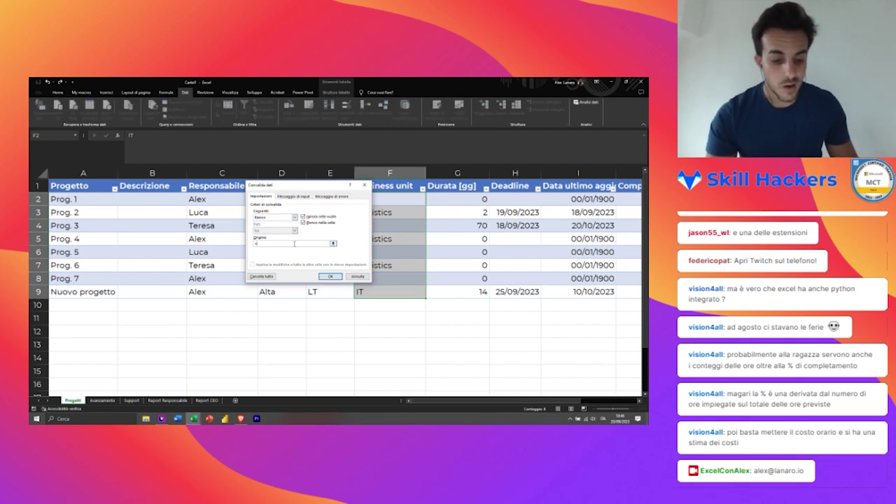
key("F3")
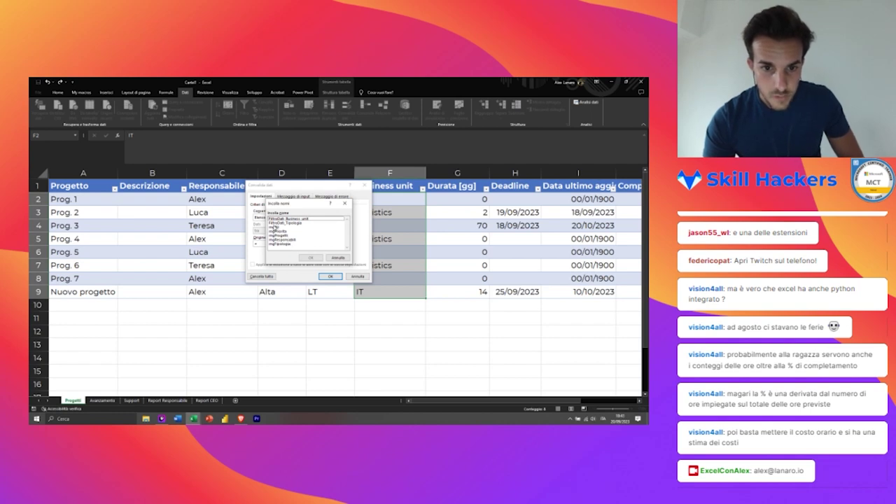
double_click(273, 226)
left_click(326, 276)
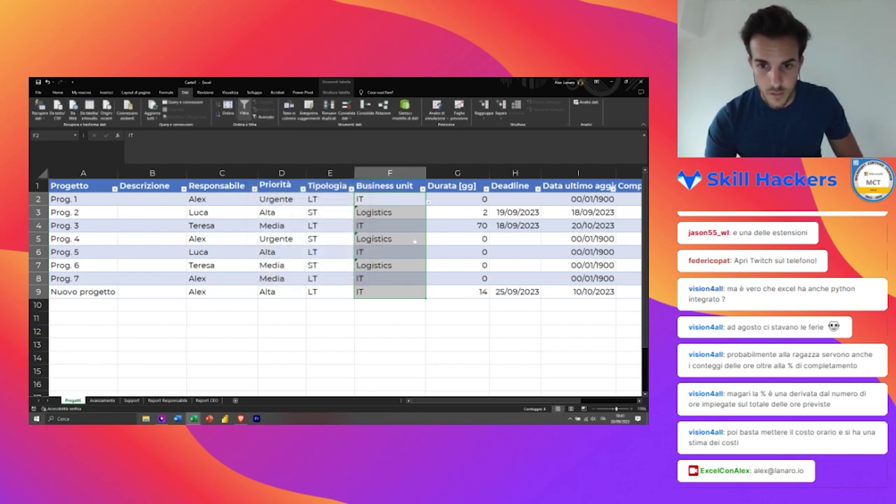
left_click(414, 242)
key("Up")
key("Up")
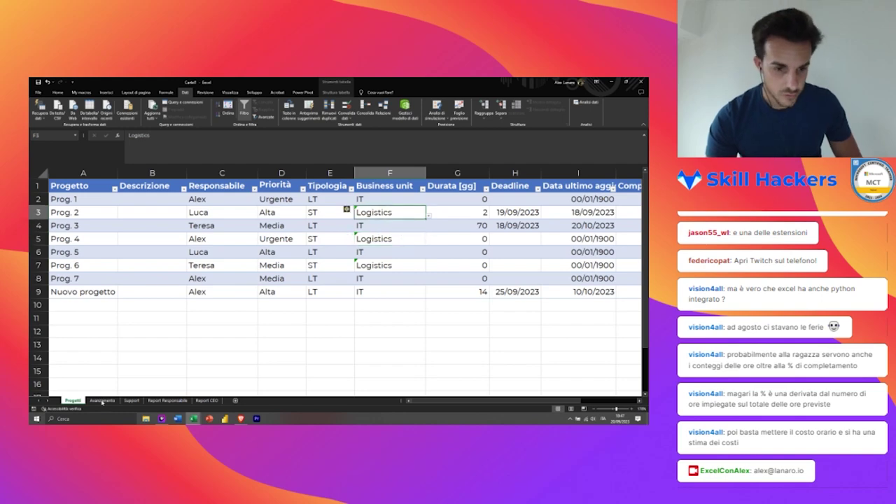
Step: Inspect cell F3's Business unit drop-down on Progetti and compare it with the other sheets
left_click(102, 400)
left_click(132, 401)
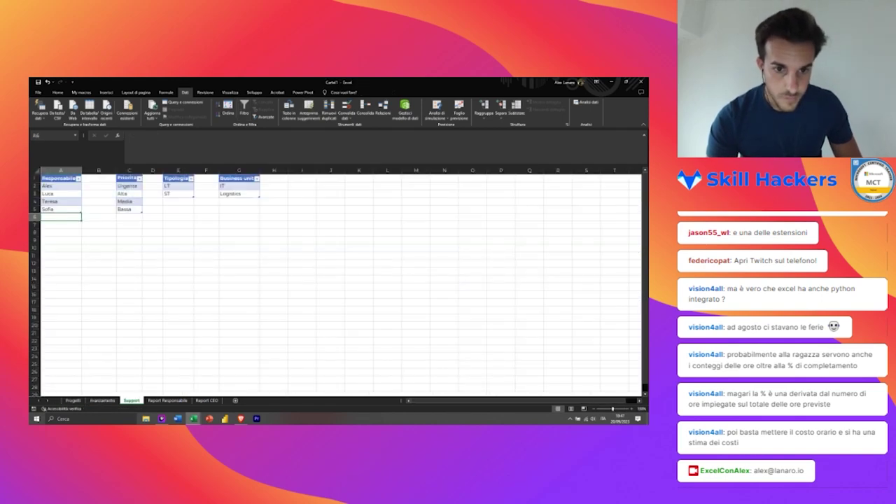
left_click(81, 401)
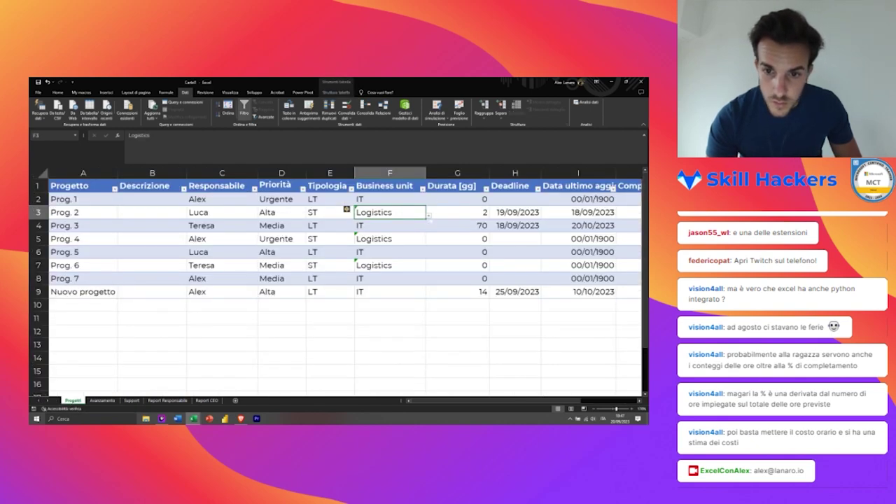
left_click(428, 216)
key("Escape")
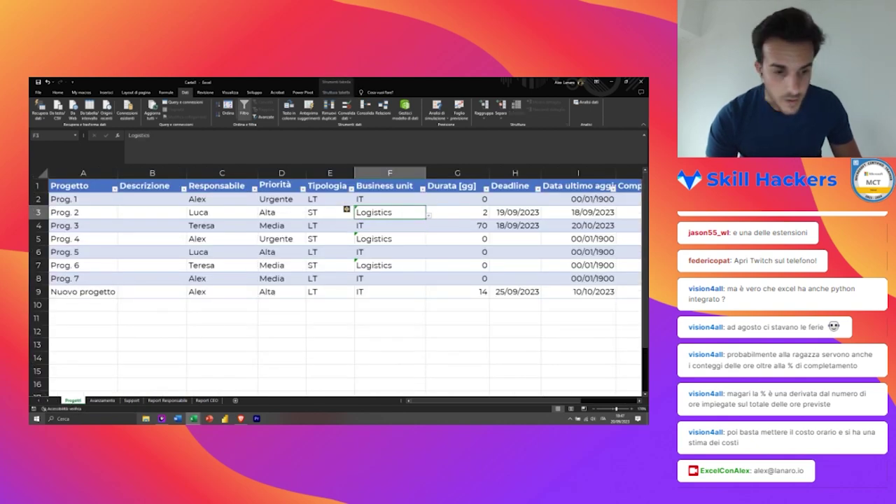
left_click(101, 400)
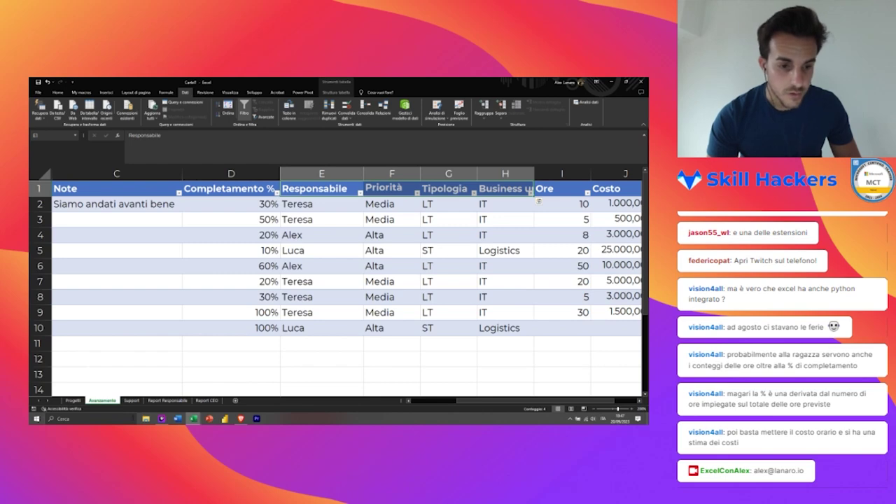
left_click(74, 401)
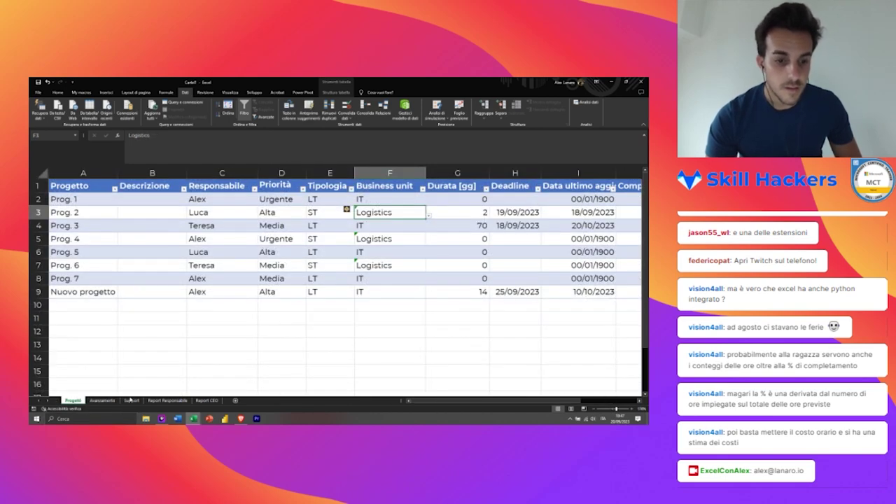
Step: Redefine rngBU in Name Manager to =Tabella8[Business unit], then return to Progetti
left_click(131, 401)
left_click(239, 194)
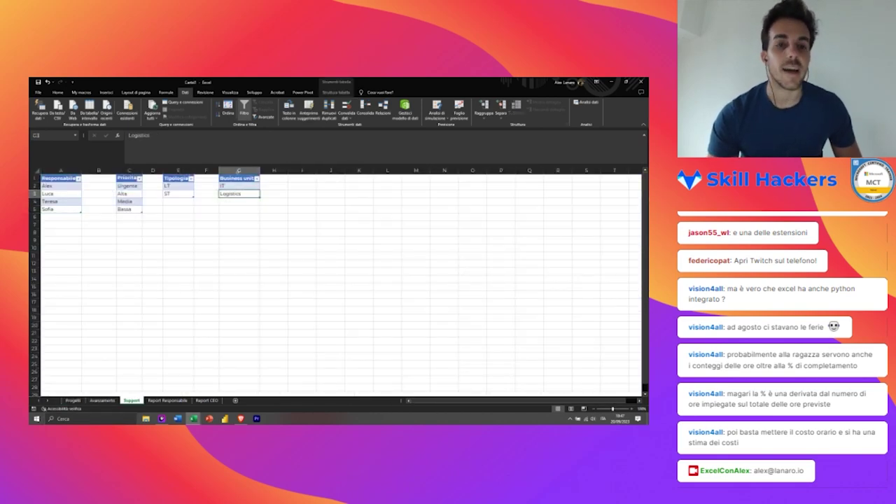
left_click(166, 92)
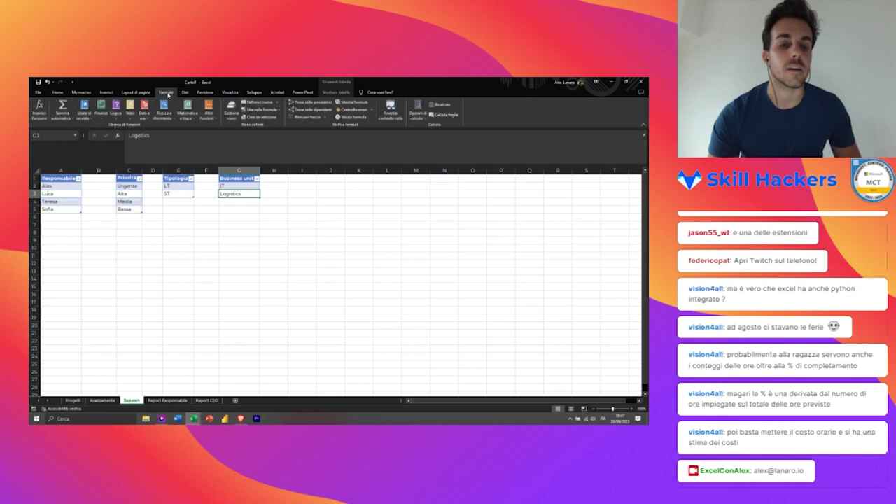
left_click(231, 108)
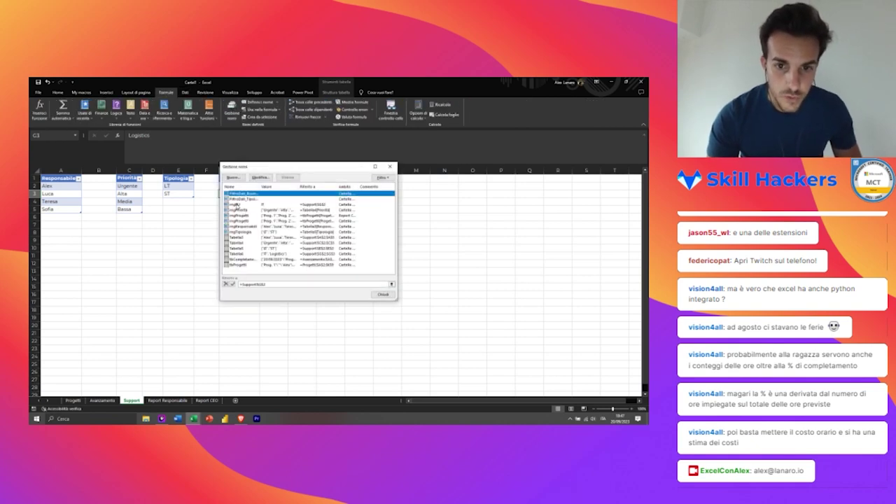
double_click(238, 205)
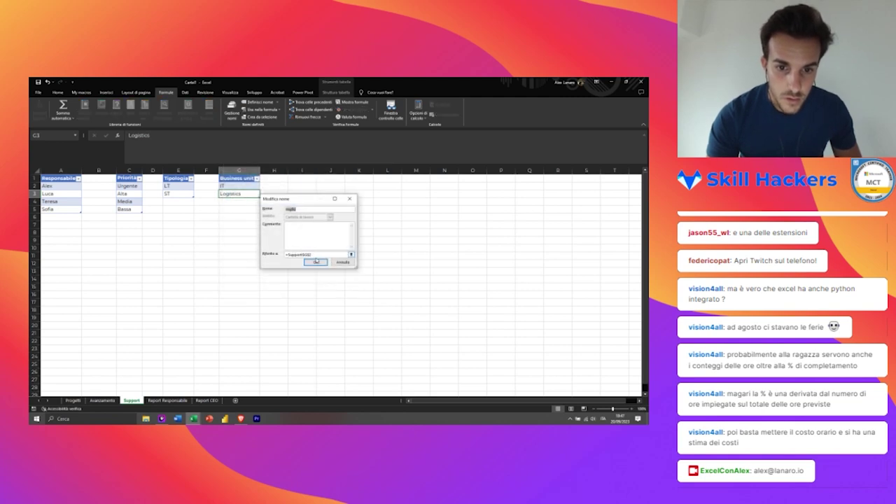
left_click(315, 255)
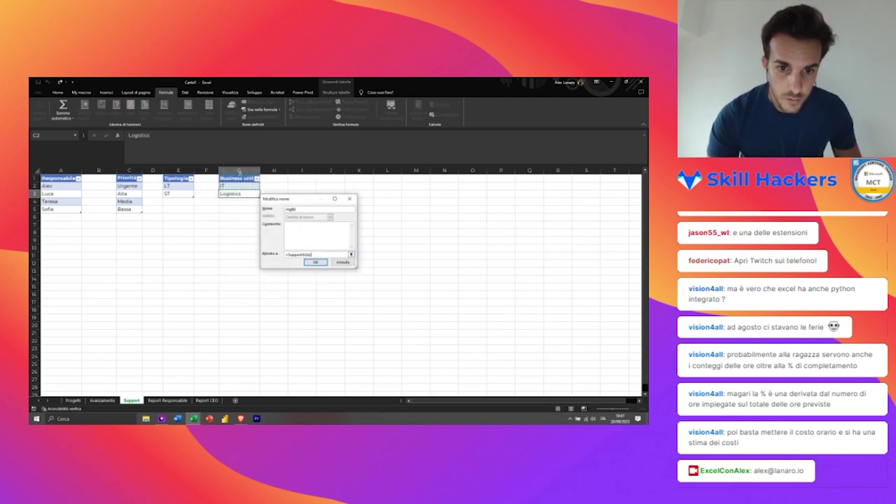
left_click(315, 261)
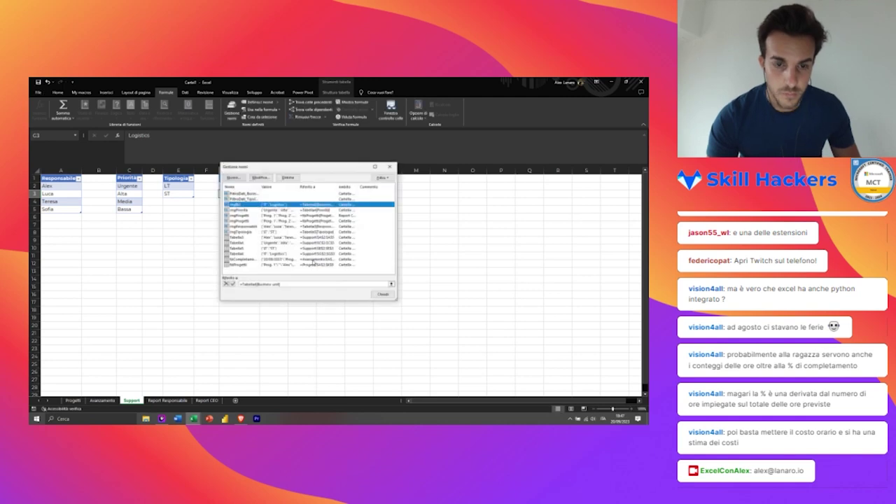
left_click(384, 294)
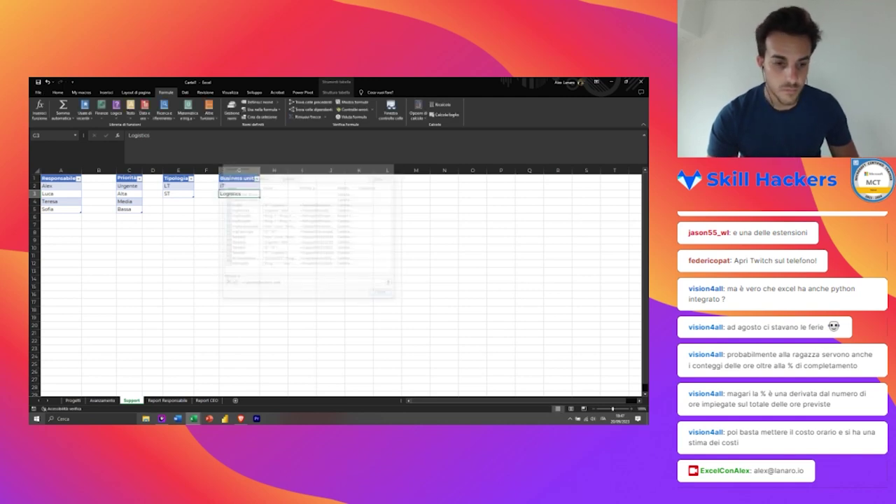
left_click(74, 400)
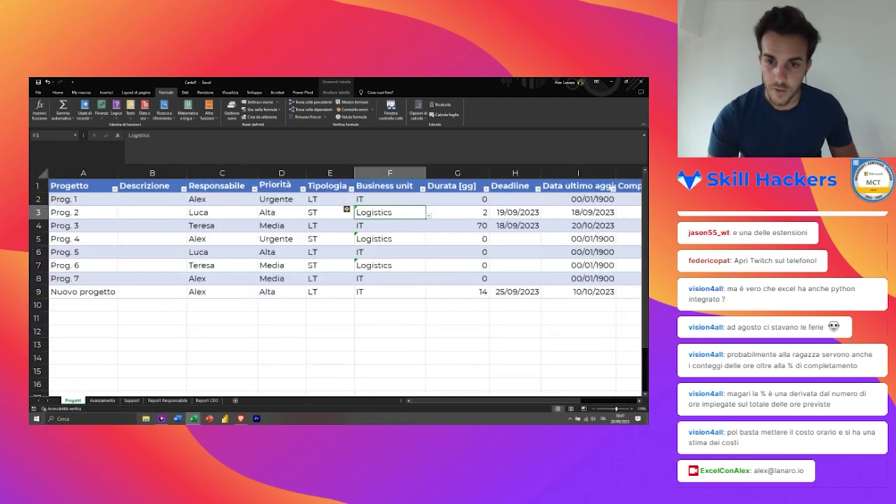
left_click(429, 218)
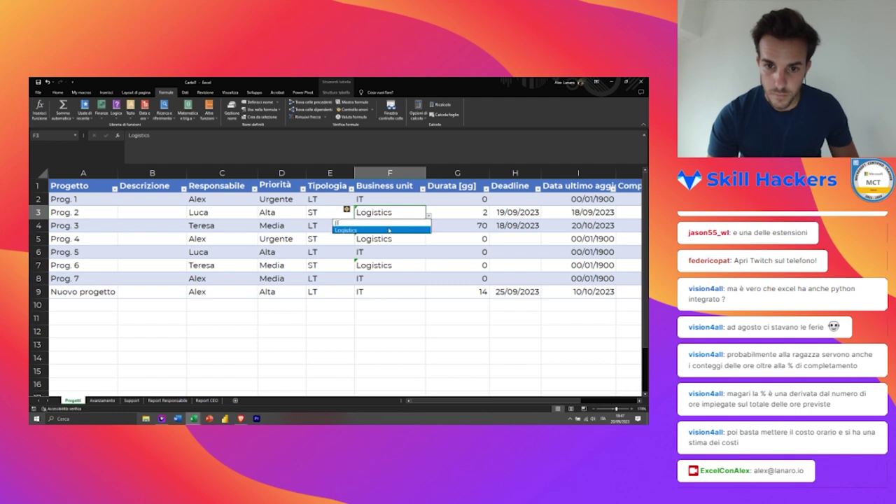
left_click(377, 227)
left_click(392, 238)
left_click(428, 241)
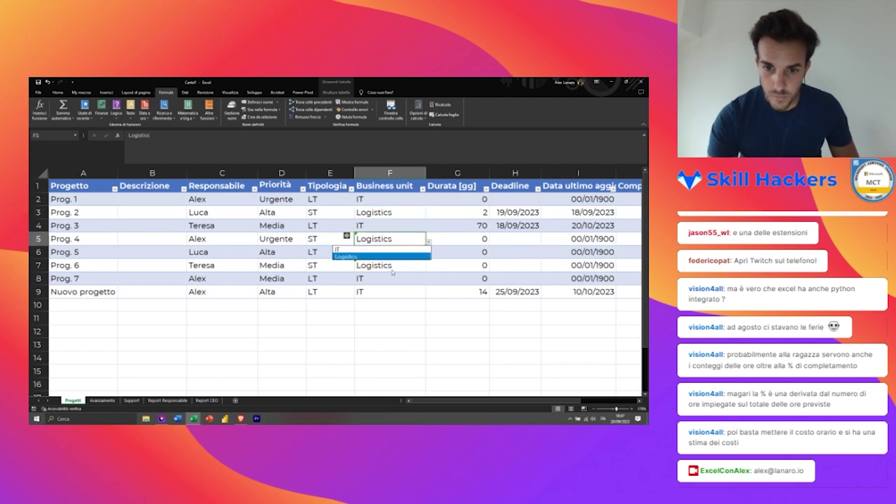
left_click(379, 257)
left_click(377, 266)
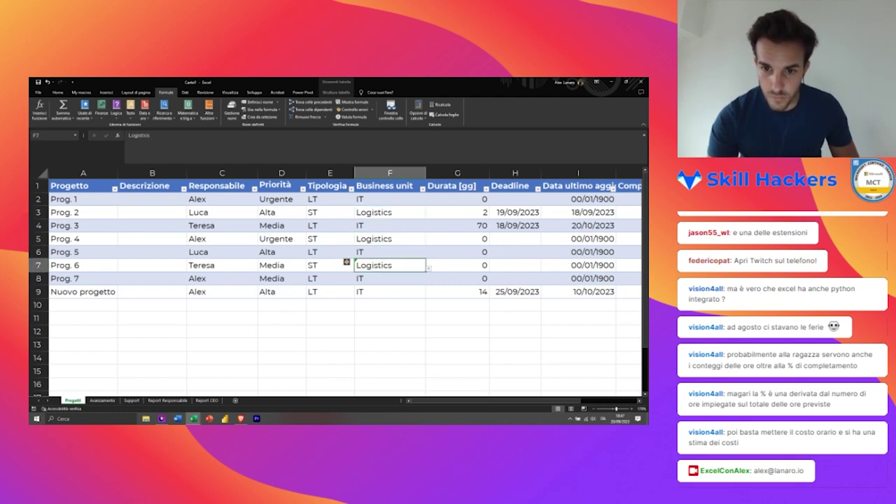
left_click(428, 268)
left_click(381, 282)
left_click(389, 305)
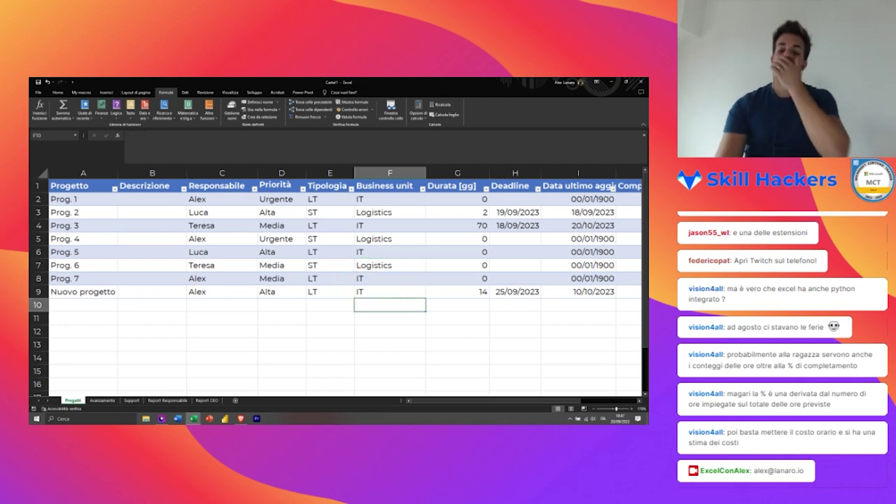
scroll(390, 304, "right", 4)
scroll(343, 287, "left", 4)
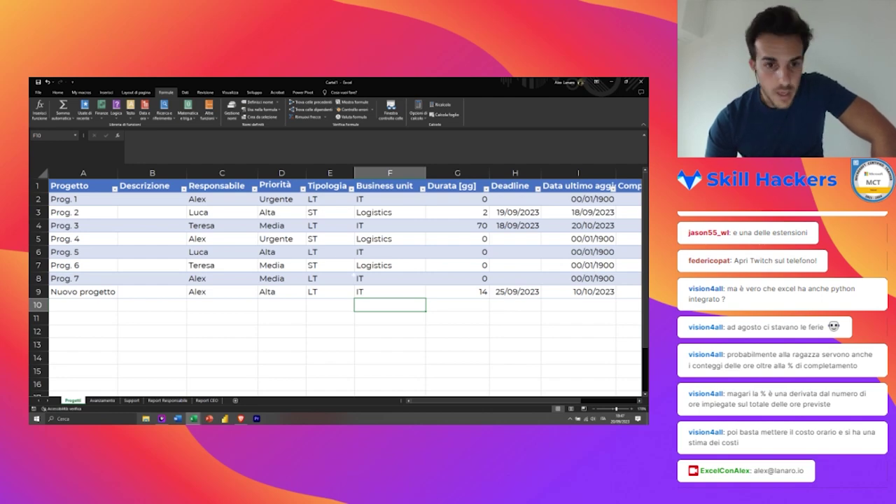
scroll(346, 285, "right", 5)
scroll(345, 284, "right", 3)
scroll(346, 285, "left", 8)
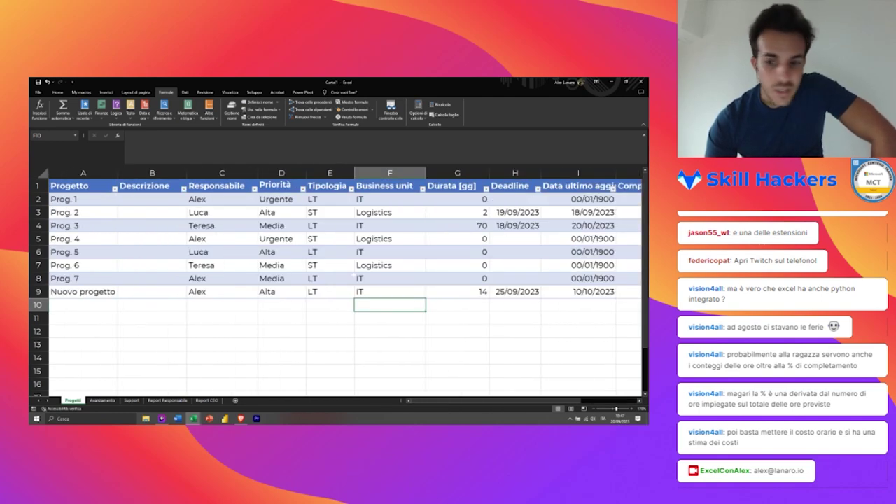
scroll(346, 285, "right", 2)
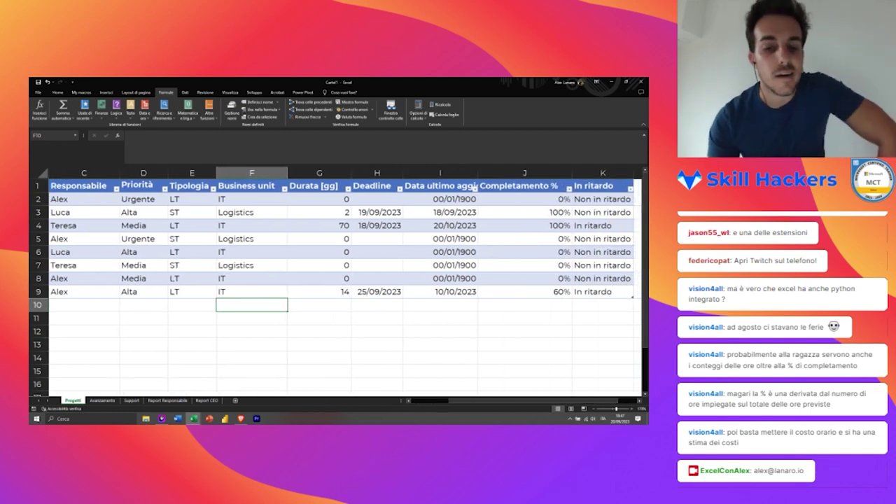
scroll(346, 285, "left", 2)
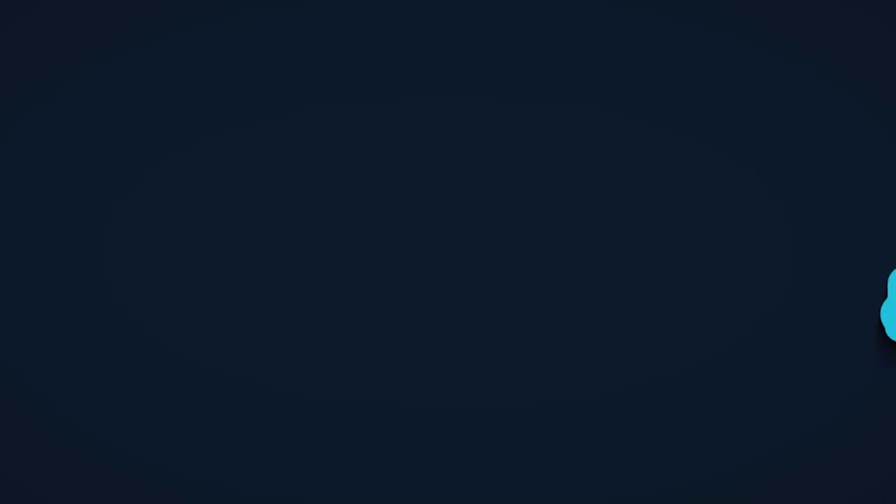